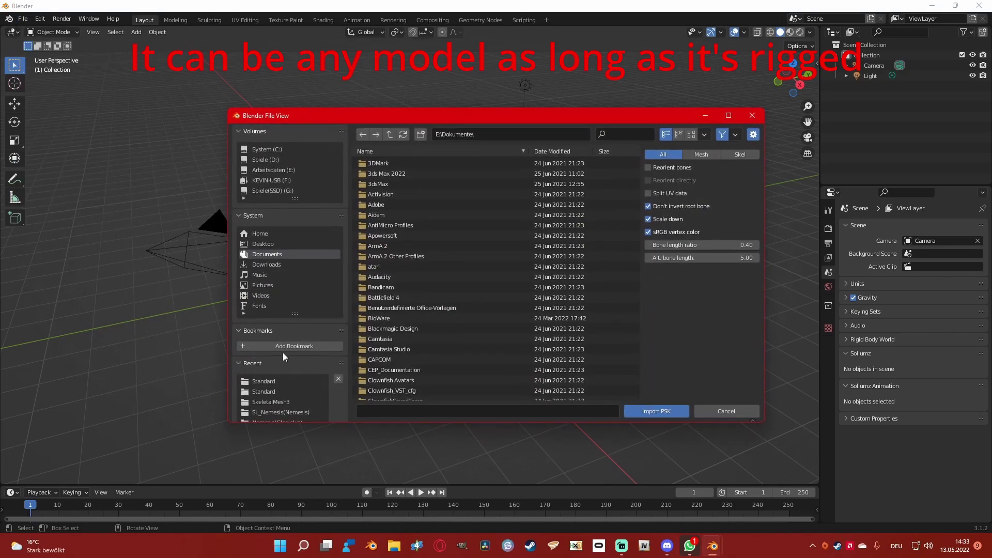
- Import the rigged Legion body and head meshes, GTH_ARM_LGNa_MDL and GTH_HED_LGNa_MDL, from the SkeletalMesh3 folder
click(268, 401)
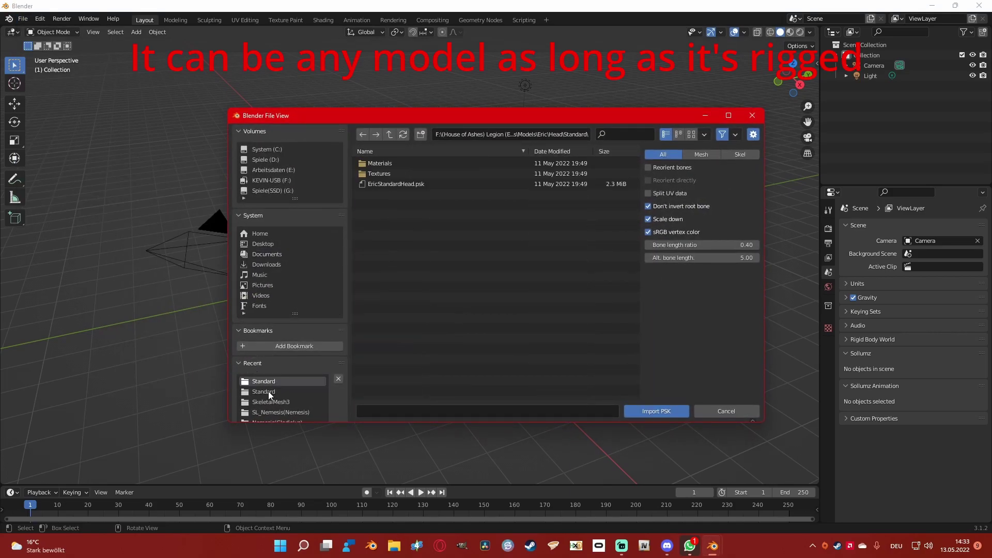
drag(400, 172, 404, 164)
click(656, 411)
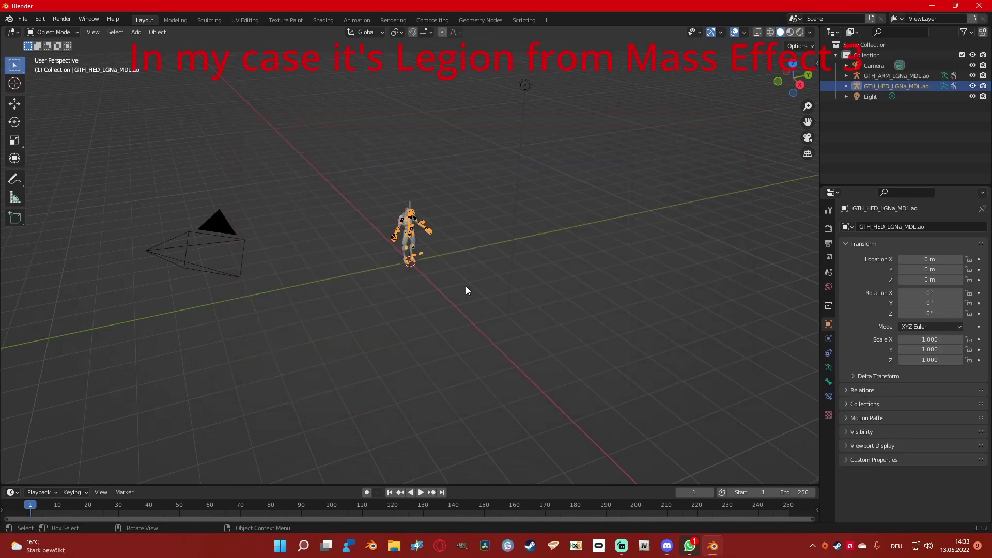
scroll(483, 290, up, 6)
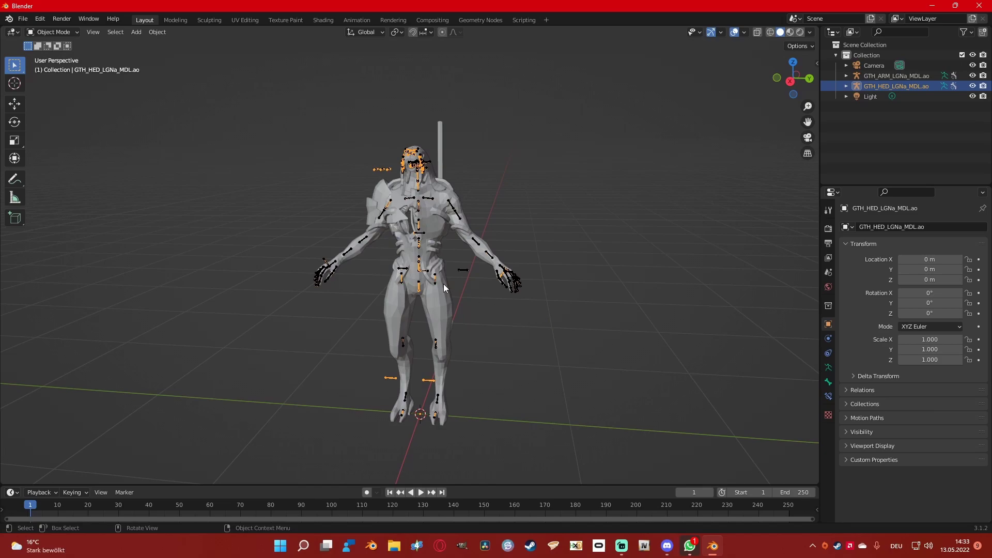
- Import the in-game base mesh EricStandardBody as a Skeleton Mesh (.psk) from the Eric model folder inside Eric_Base/Game/Characters/Models
click(24, 19)
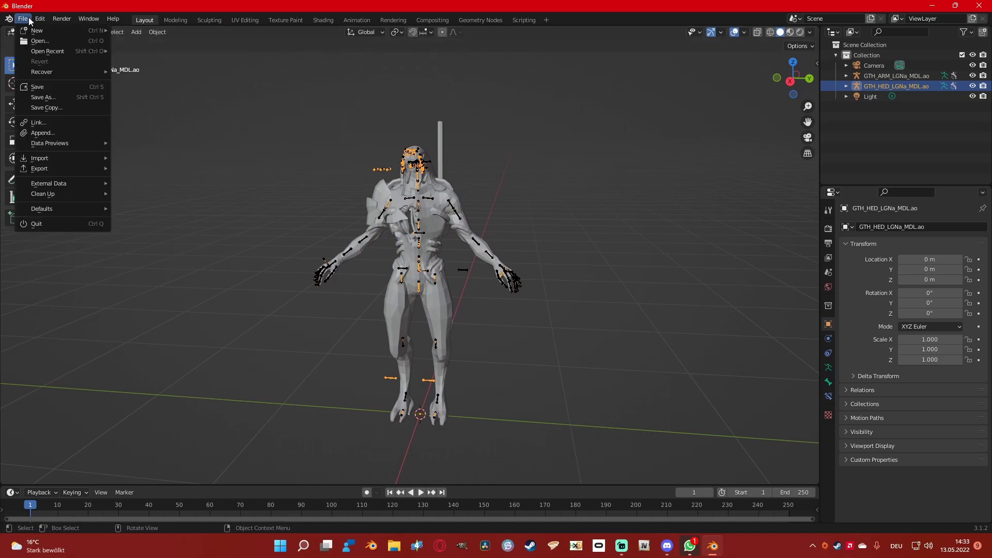
mouse_move(39, 158)
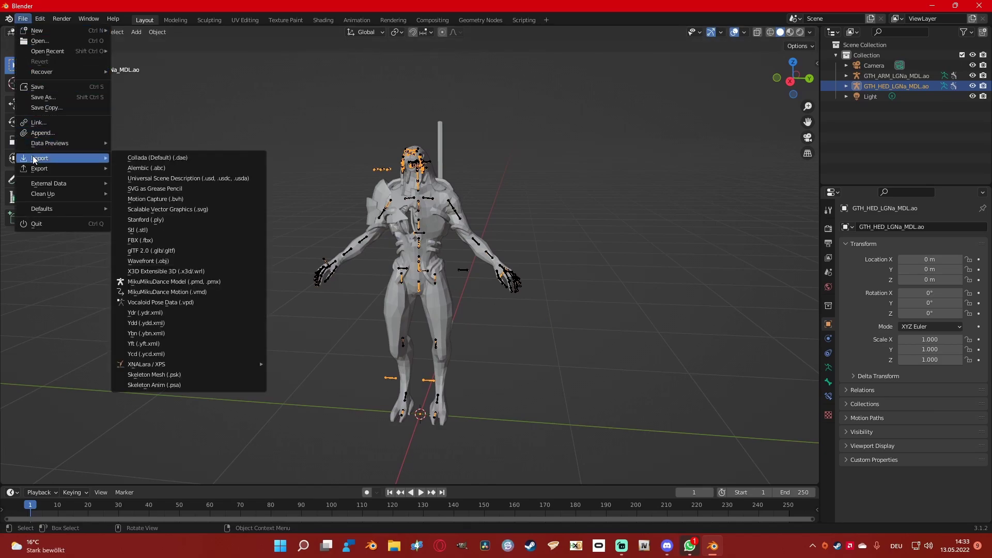
click(191, 374)
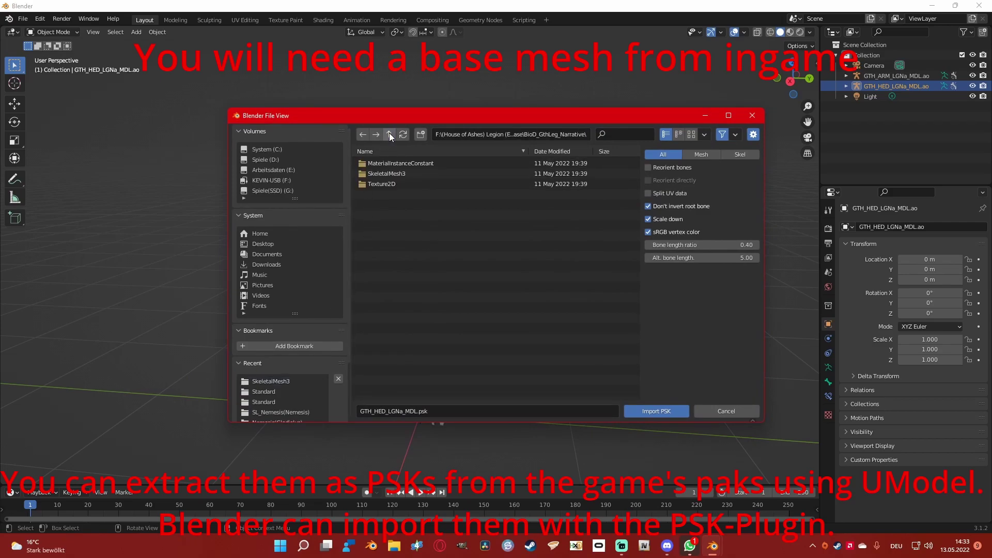
click(390, 133)
click(389, 133)
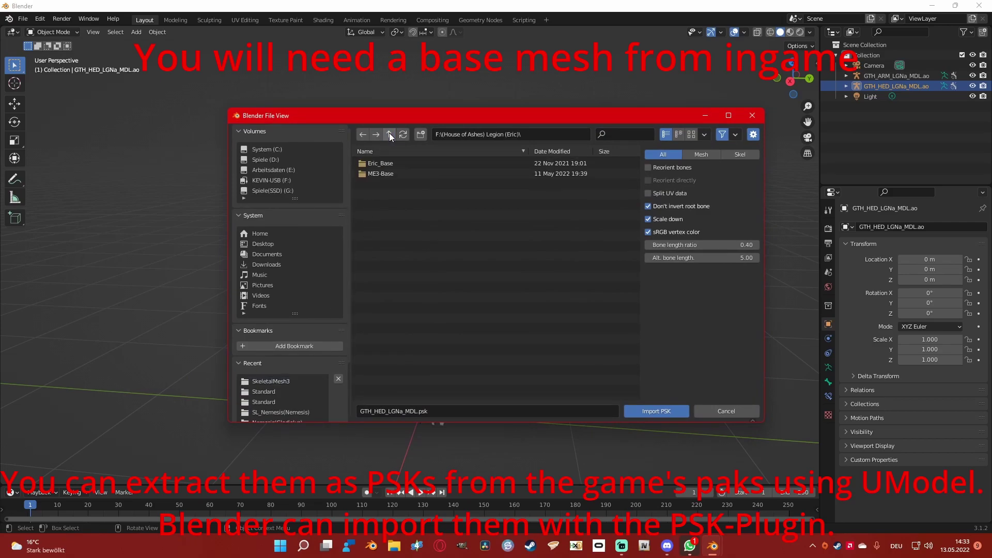
double_click(388, 163)
double_click(385, 183)
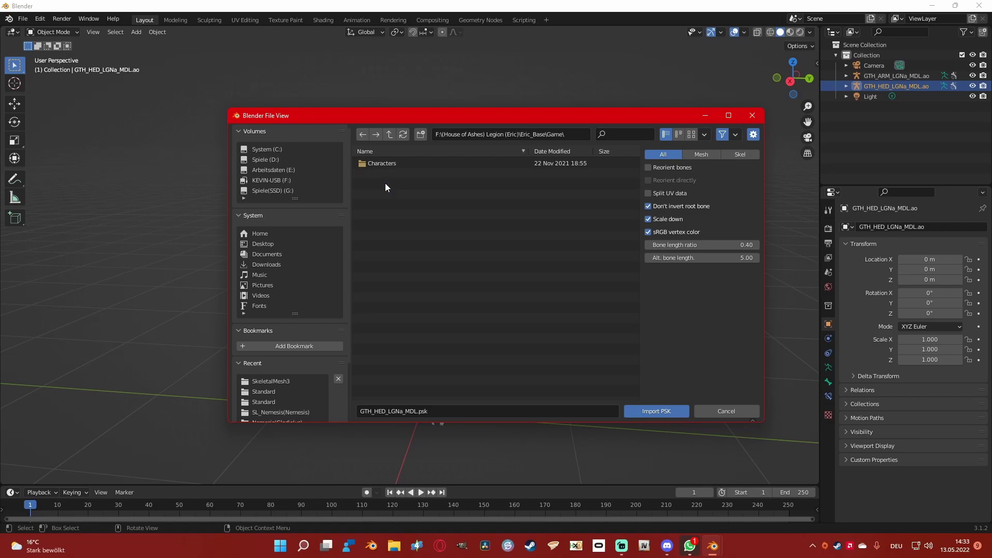
double_click(385, 164)
double_click(385, 166)
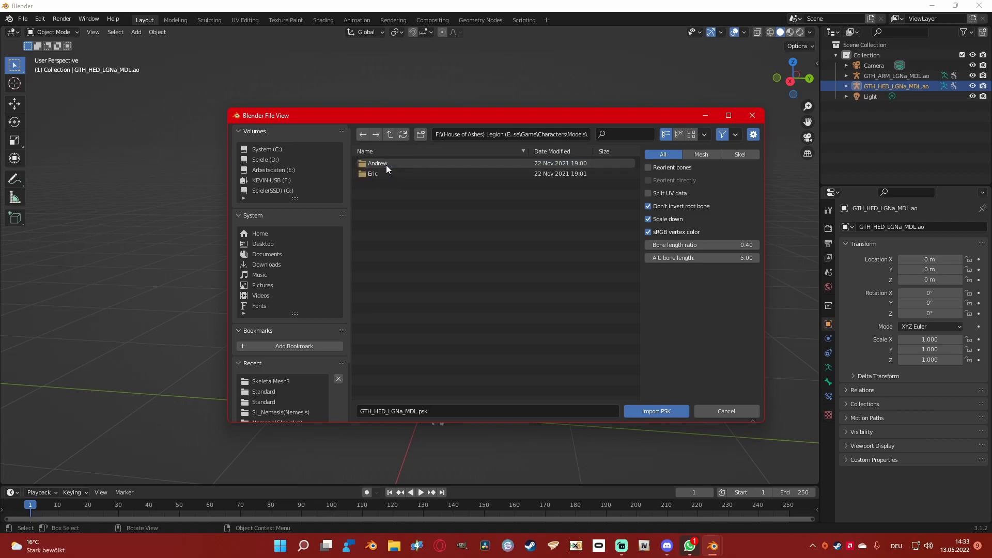
double_click(386, 173)
double_click(384, 165)
double_click(384, 165)
click(381, 184)
click(664, 412)
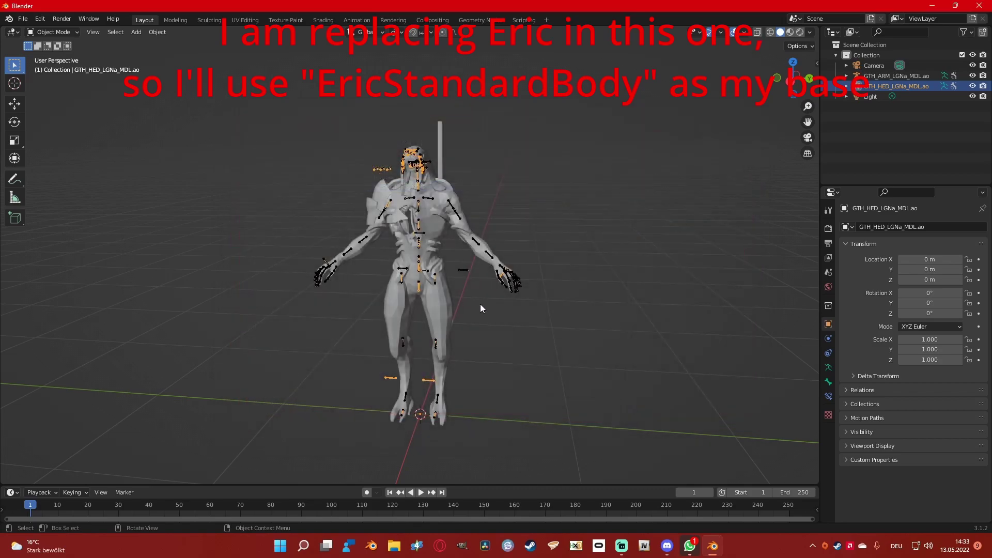
middle_drag(478, 280, 506, 318)
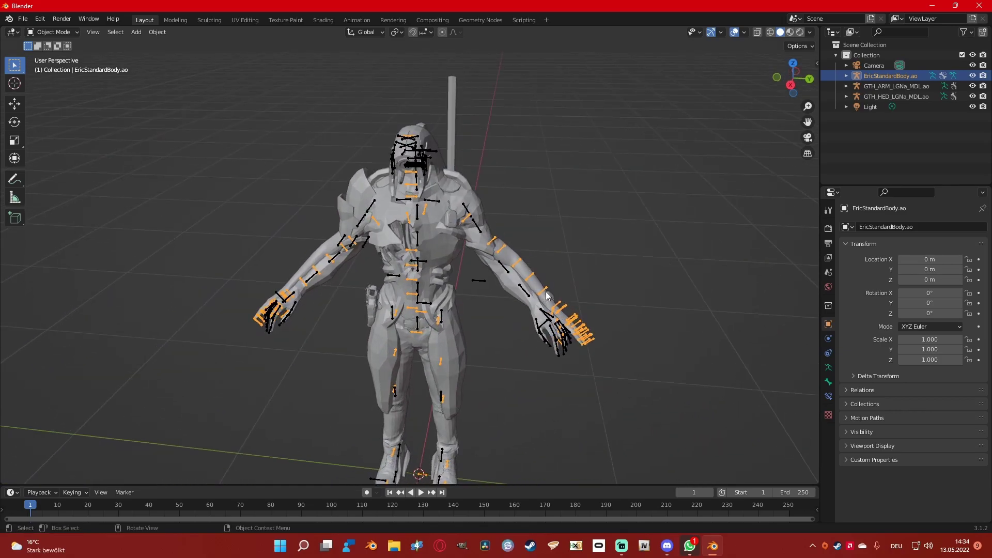
- Select the body mesh GTH_ARM_LGNa_MDL.mo and enable nodes for its material GTH_ARM_LGNa_MAT_1a
click(847, 86)
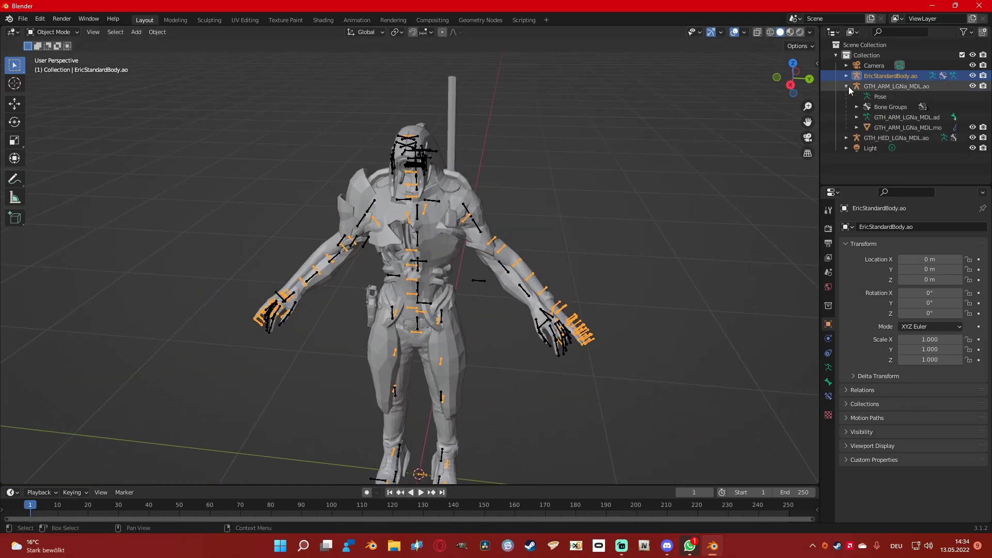
click(892, 128)
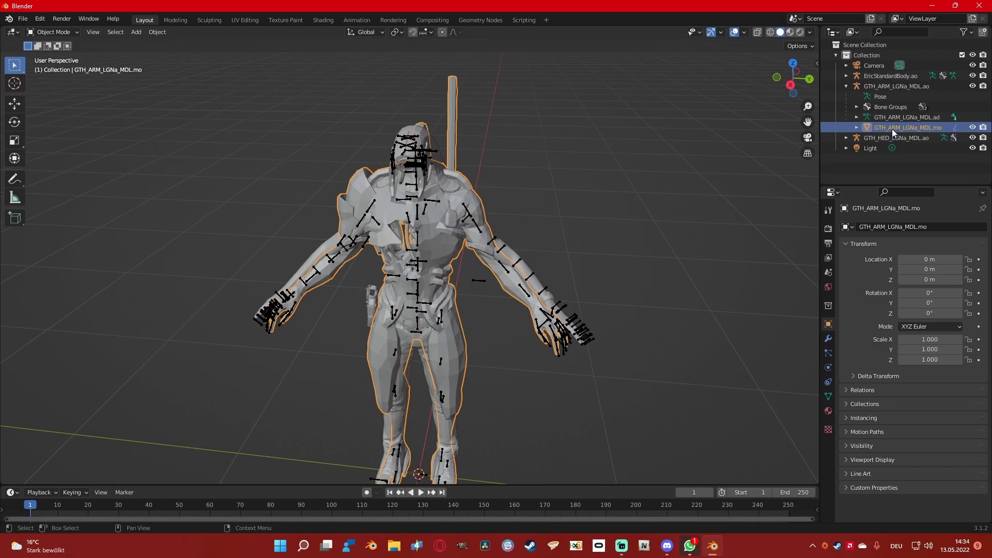
click(828, 411)
click(892, 319)
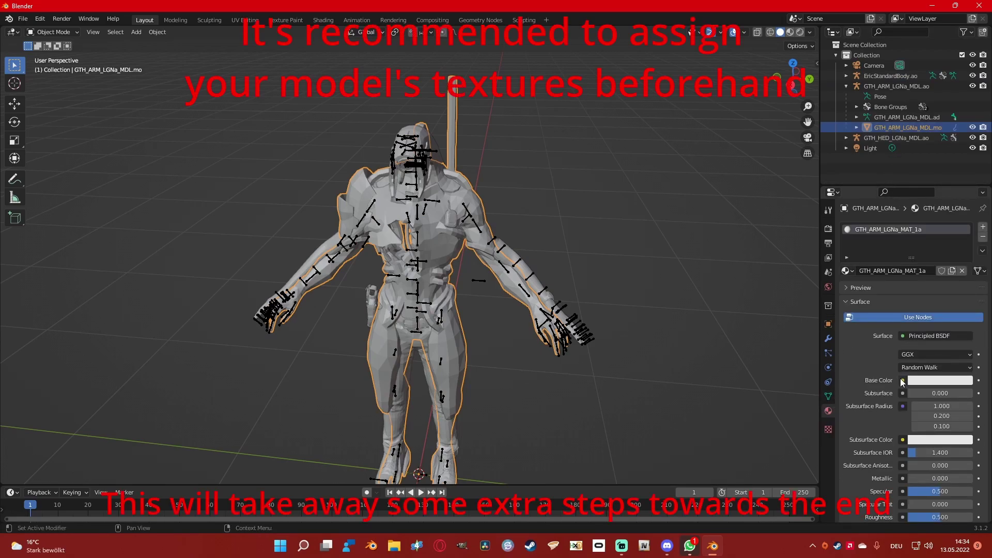
- Assign GTH_ARM_LGNa_Body_Diff.tga as an image texture to the body material's base color and switch the viewport to material shading
click(902, 381)
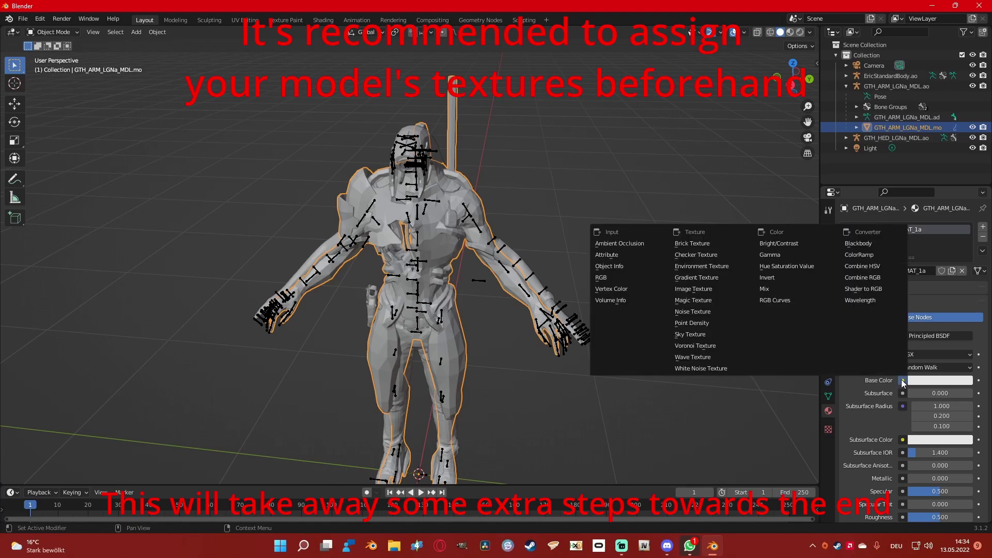
click(686, 290)
click(955, 394)
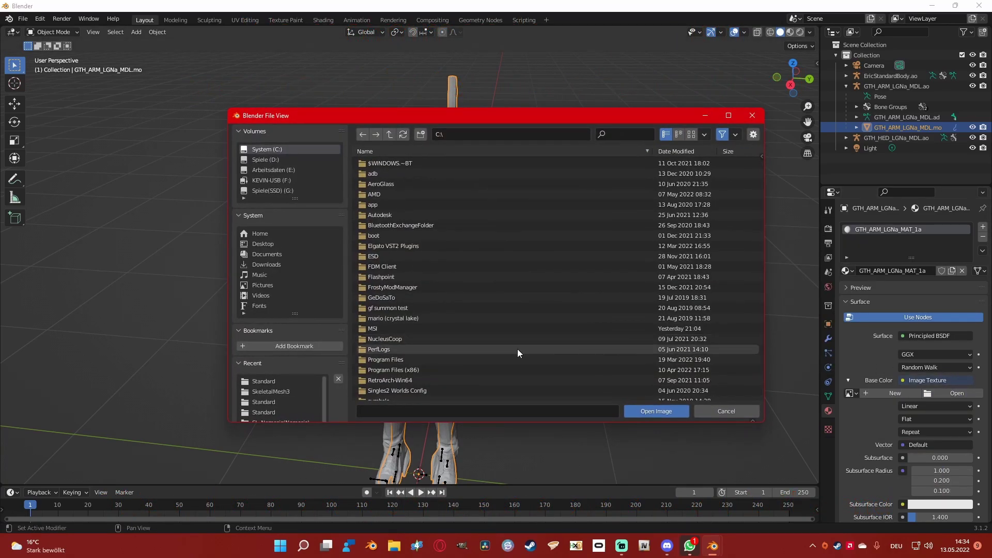
click(271, 392)
click(391, 135)
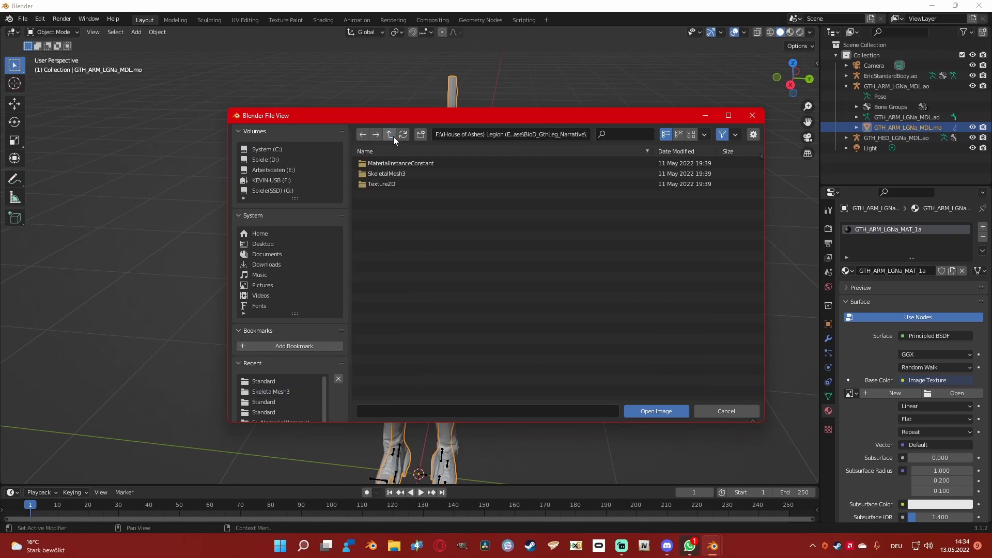
double_click(392, 184)
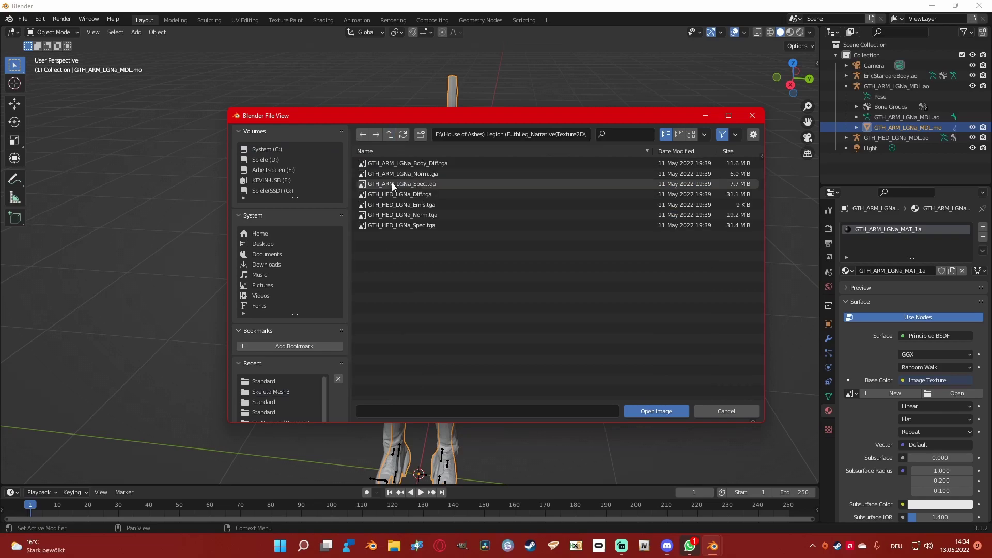
double_click(414, 164)
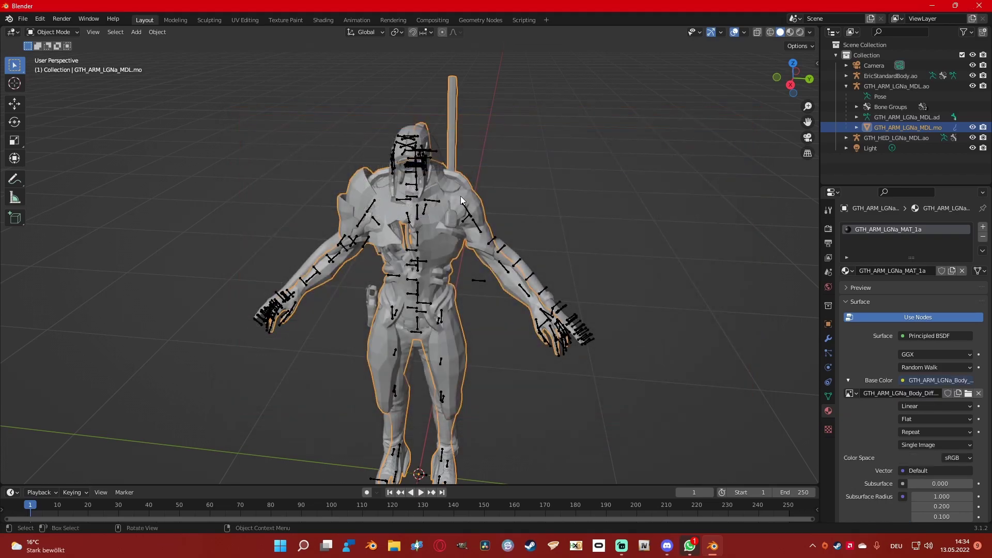
click(791, 33)
- Add a Normal Map to the body material's Normal input, using GTH_ARM_LGNa_Norm.tga as its color image texture
scroll(892, 436, down, 8)
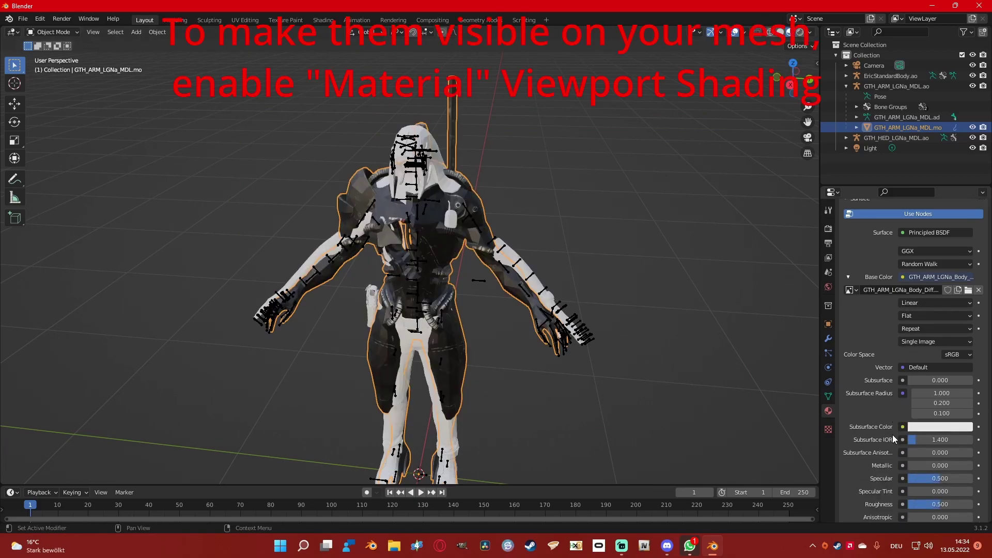
scroll(892, 435, down, 7)
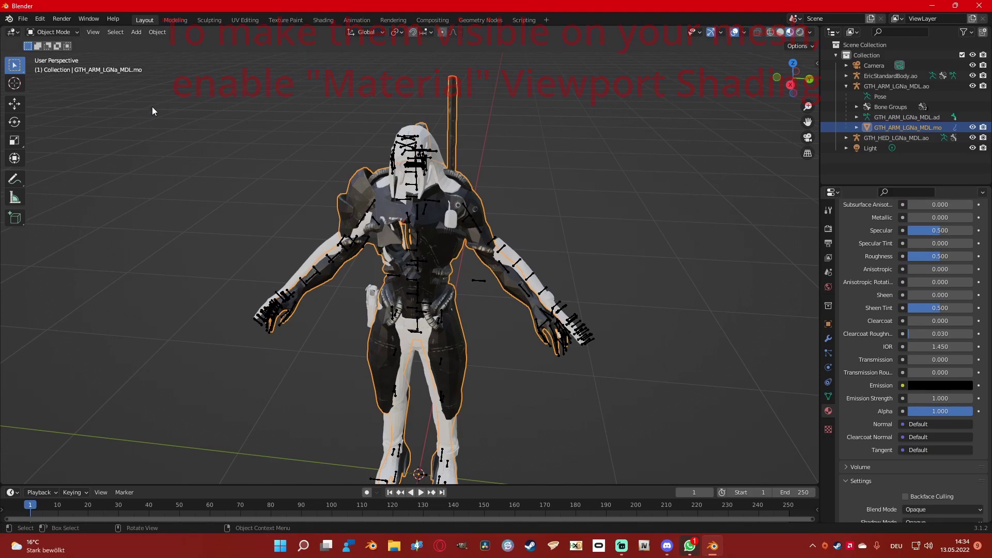
scroll(772, 408, down, 2)
scroll(892, 399, up, 1)
click(904, 446)
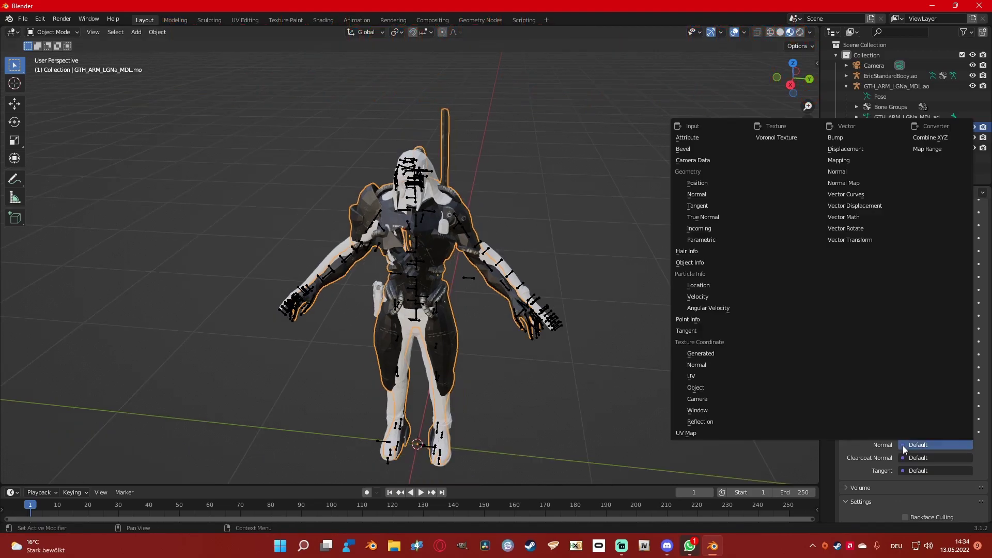
click(845, 184)
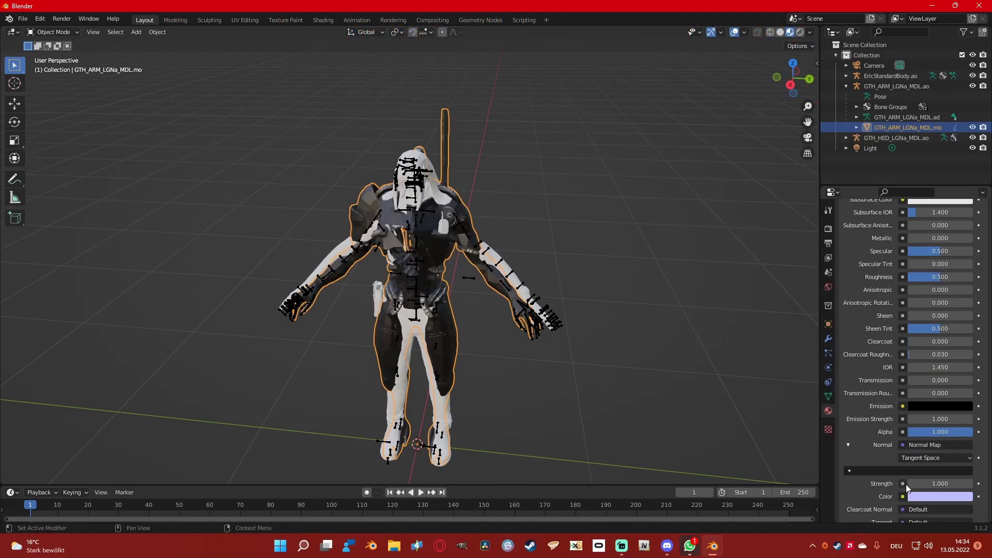
click(903, 497)
click(694, 406)
scroll(930, 465, down, 1)
click(951, 468)
click(281, 381)
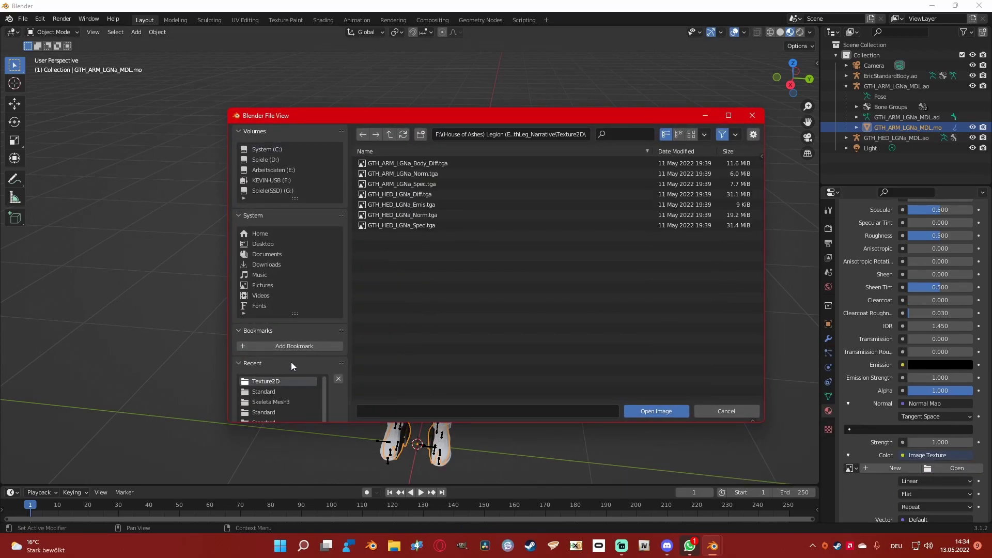
double_click(426, 173)
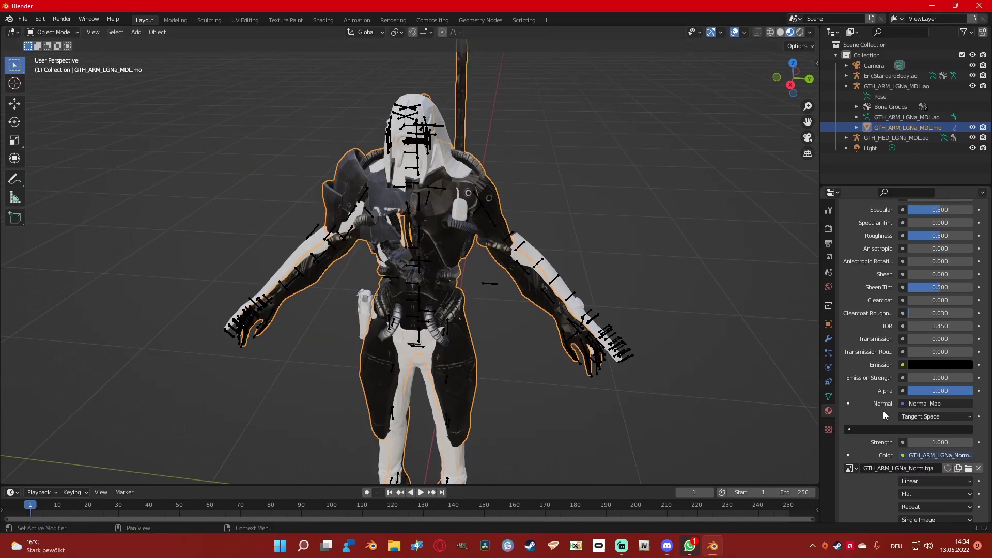
- Set the color space of the body's normal texture to Non-Color
scroll(909, 440, down, 4)
click(955, 452)
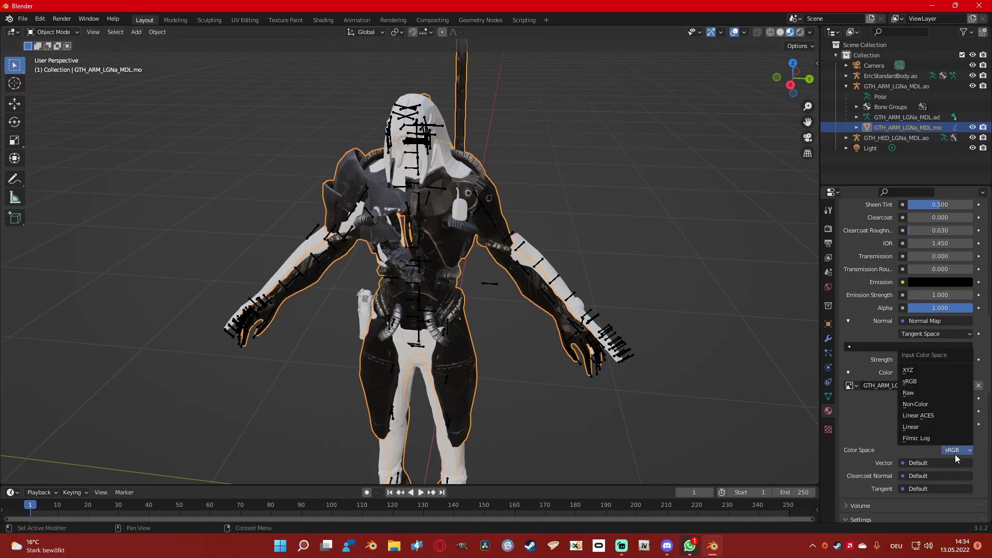
click(918, 405)
middle_drag(569, 336, 664, 334)
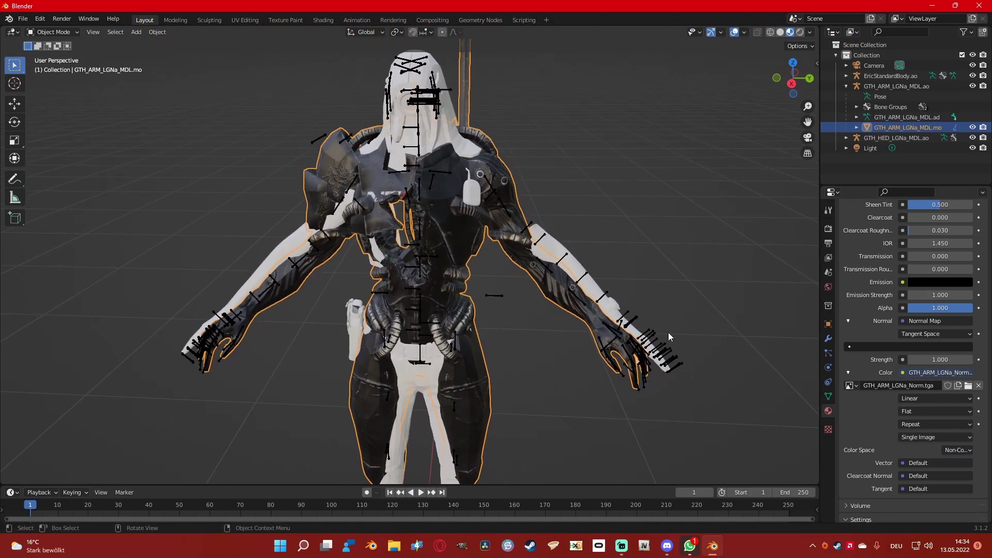
- Select the head mesh GTH_HED_LGNa_MDL.mo and enable nodes for its material GTH_HED_LGNa_MAT_1a
click(847, 86)
click(846, 96)
click(890, 138)
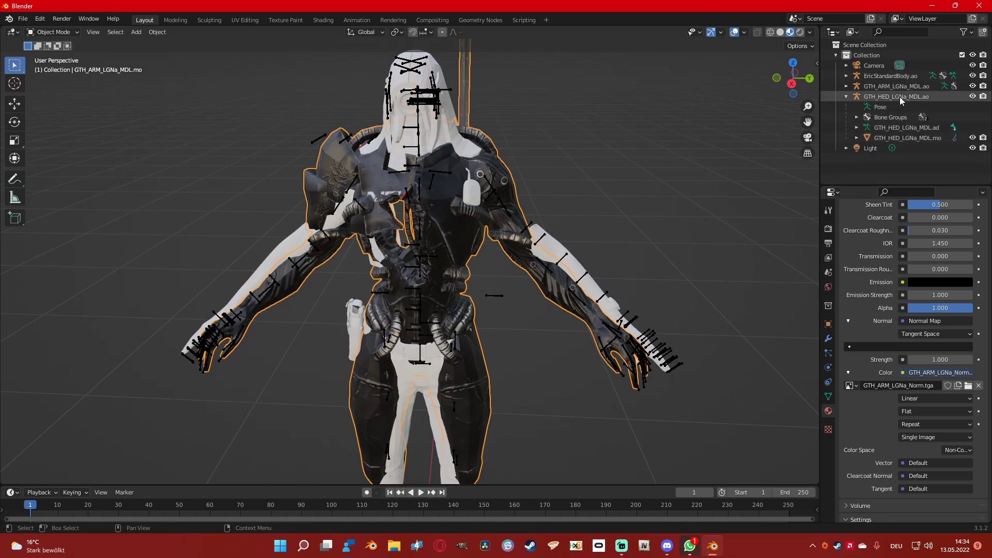
scroll(883, 355, up, 3)
scroll(881, 357, up, 10)
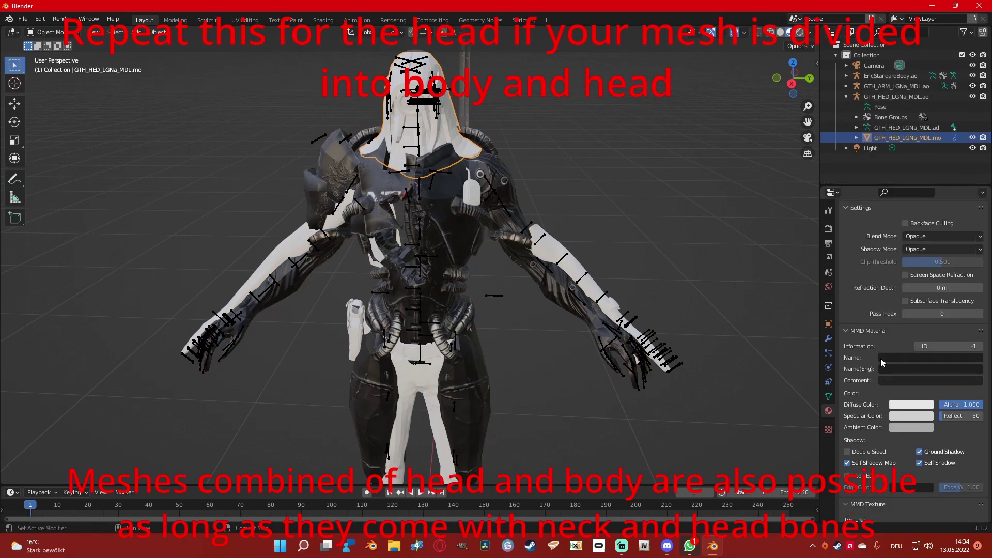
click(916, 299)
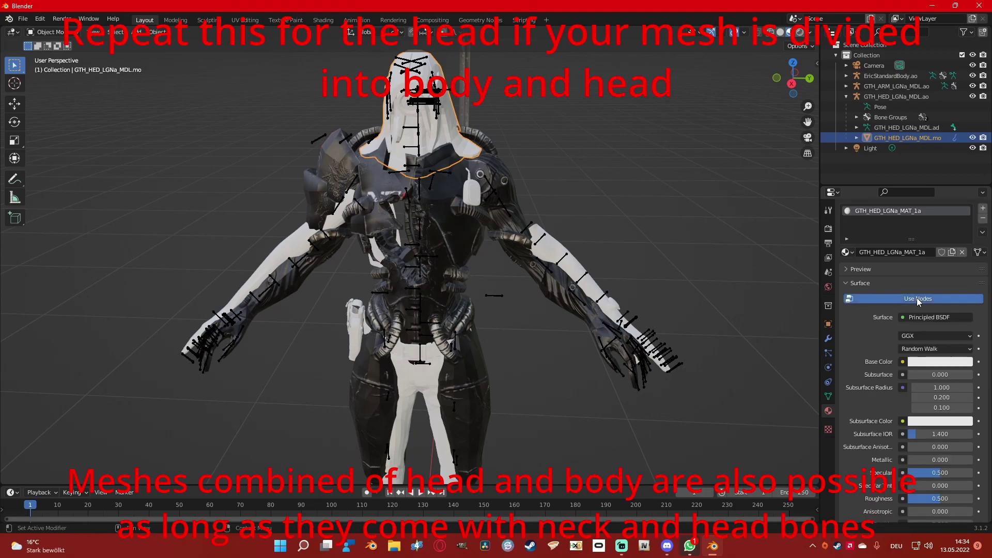
- Assign GTH_HED_LGNa_Diff.tga as an image texture to the head material's base color
click(903, 361)
click(702, 435)
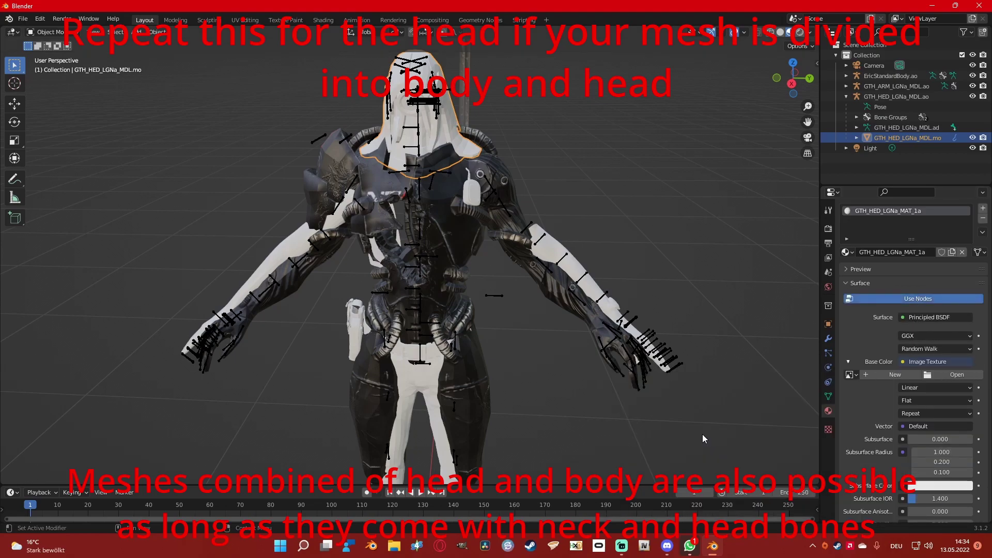
click(956, 374)
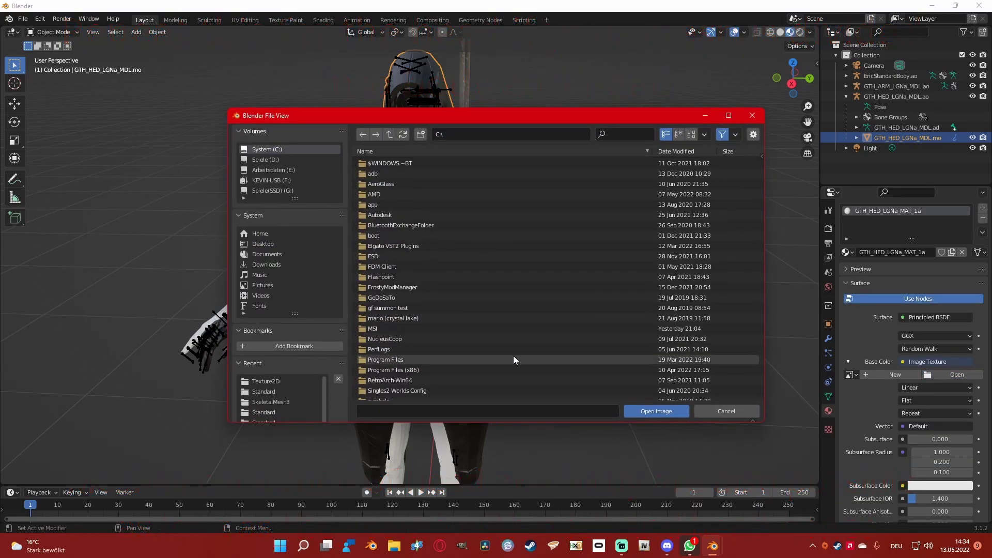
click(277, 383)
click(403, 197)
double_click(404, 197)
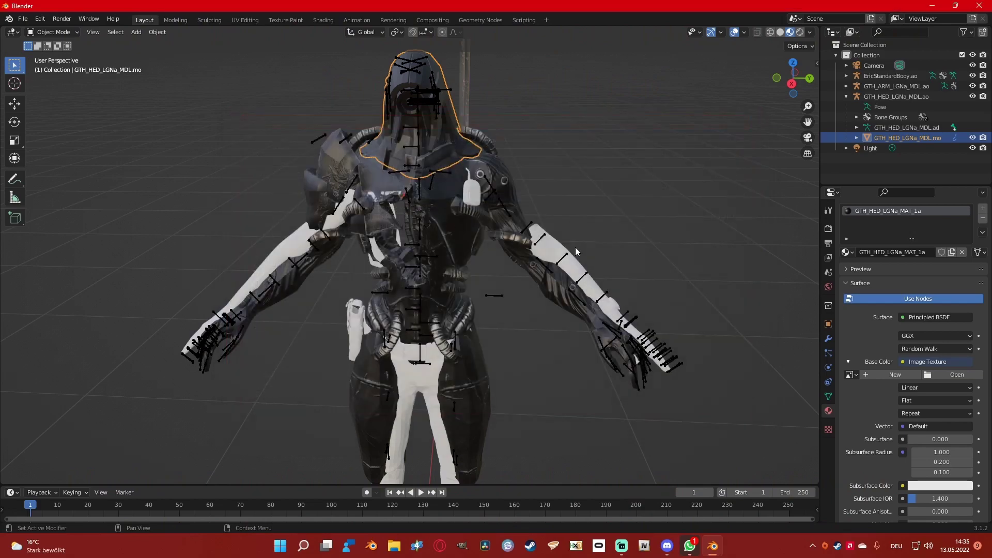
middle_drag(584, 342, 668, 351)
- Add a Normal Map to the head material's Normal input and use an image texture for its color
scroll(917, 429, down, 15)
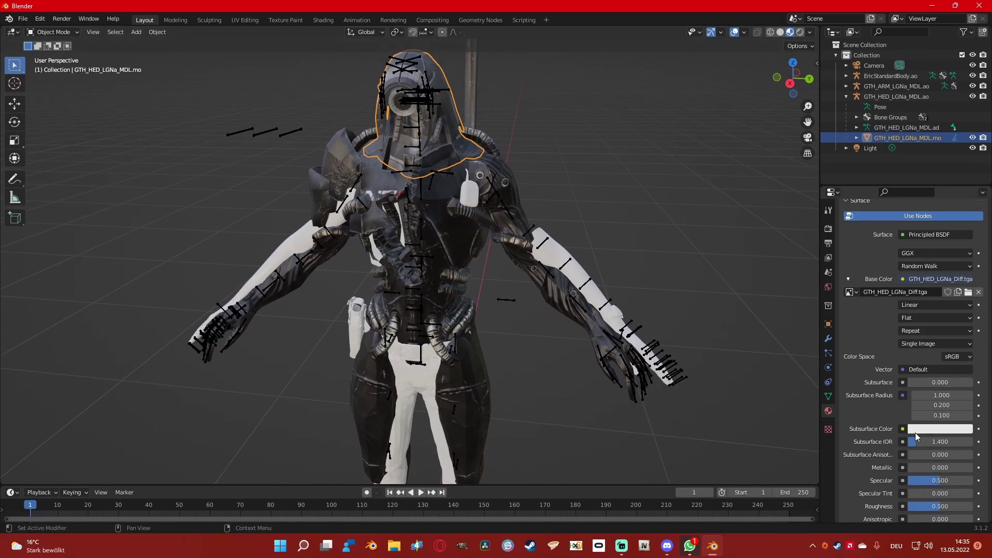
click(914, 469)
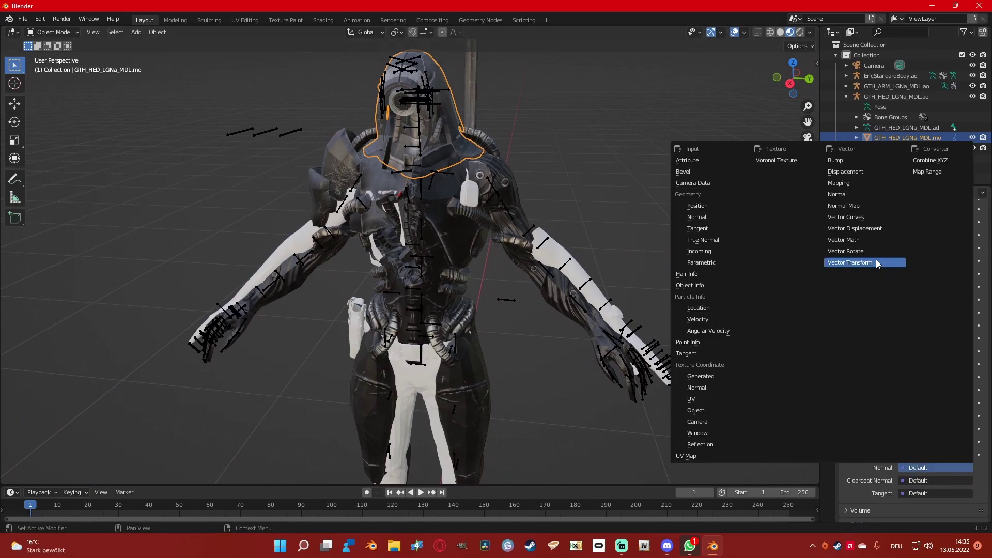
click(849, 207)
scroll(902, 478, down, 2)
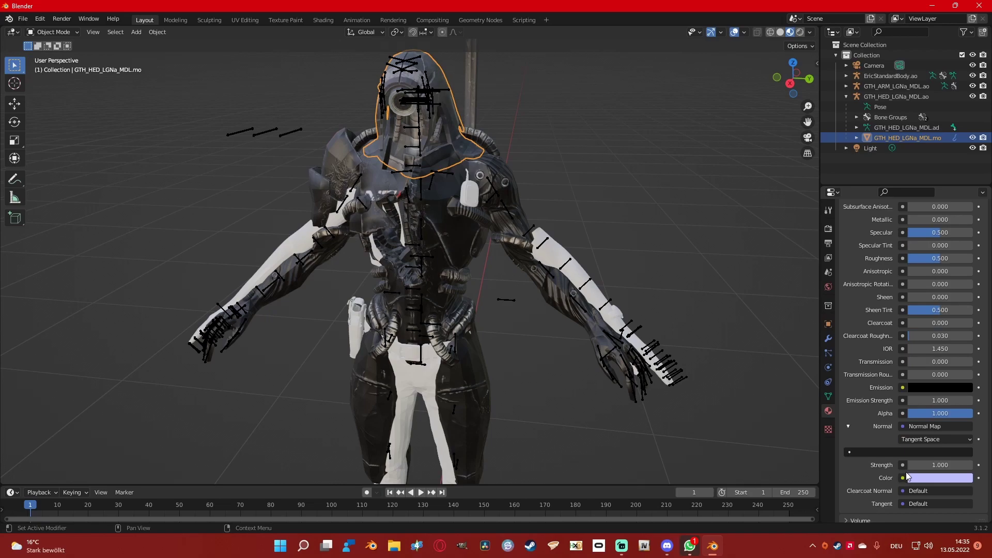
click(902, 478)
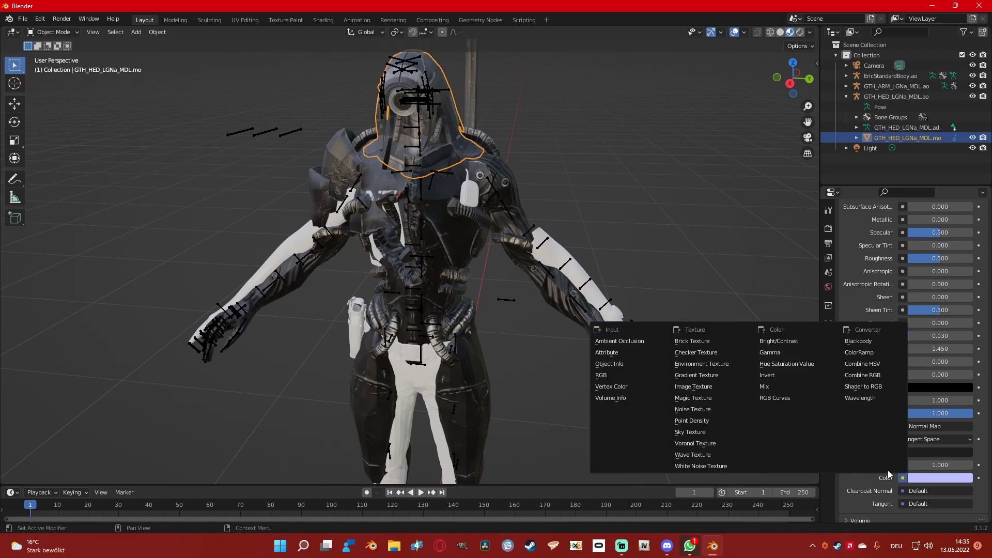
click(692, 387)
scroll(936, 486, down, 2)
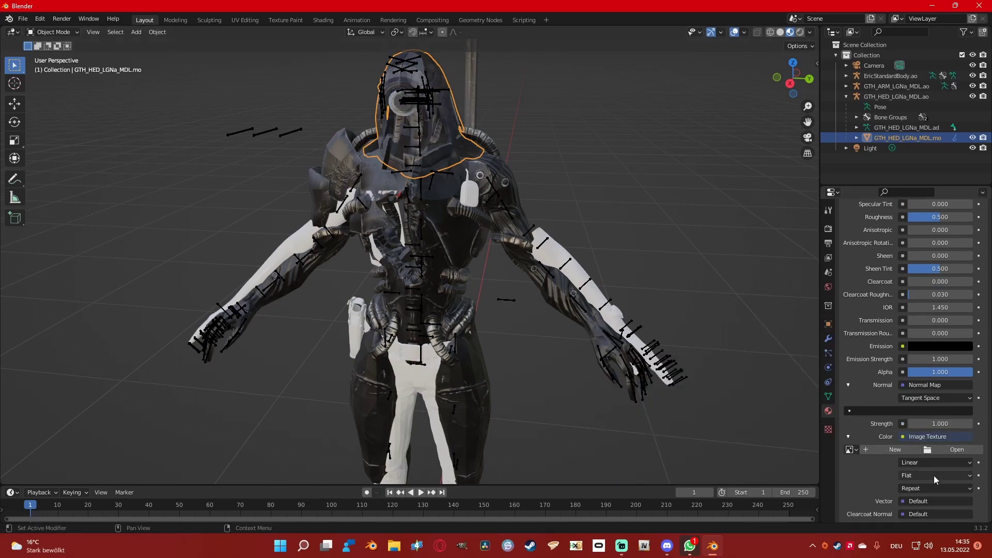
- Load GTH_HED_LGNa_Norm.tga from the Texture2D folder as the head material's normal map image
click(945, 451)
click(278, 380)
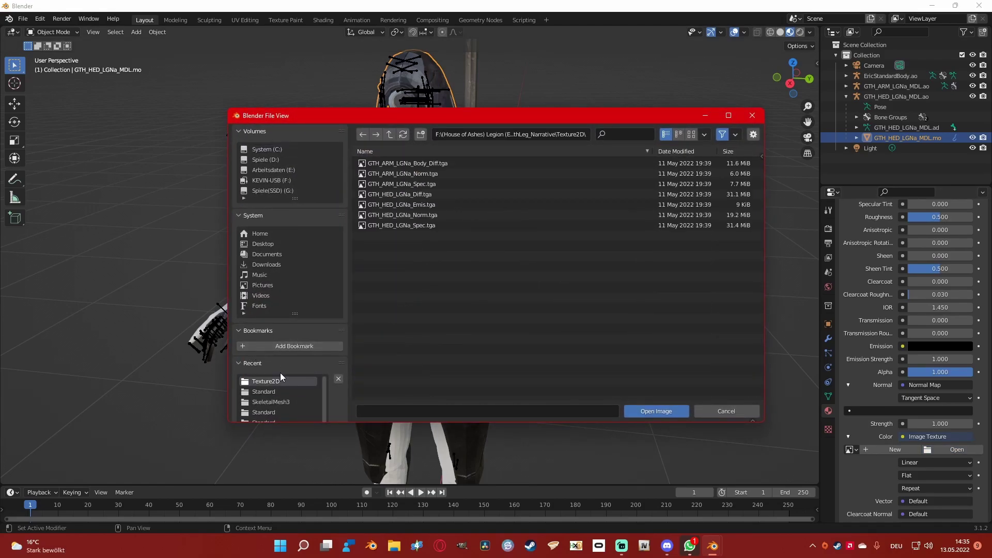
click(417, 215)
double_click(417, 215)
middle_drag(507, 262, 553, 243)
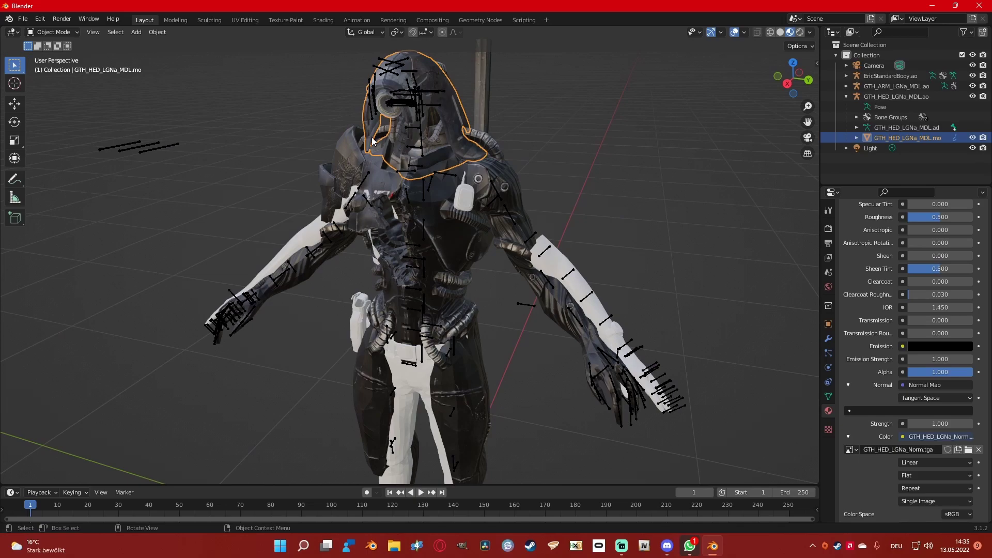
- Apply smooth shading to the head mesh GTH_HED_LGNa_MDL.mo and the body mesh GTH_ARM_LGNa_MDL.mo
click(164, 32)
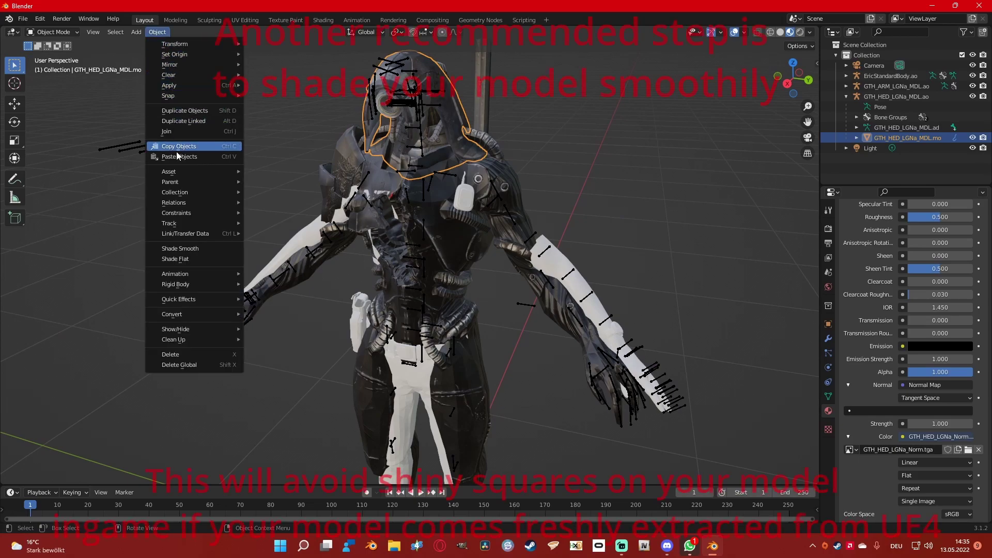
click(185, 249)
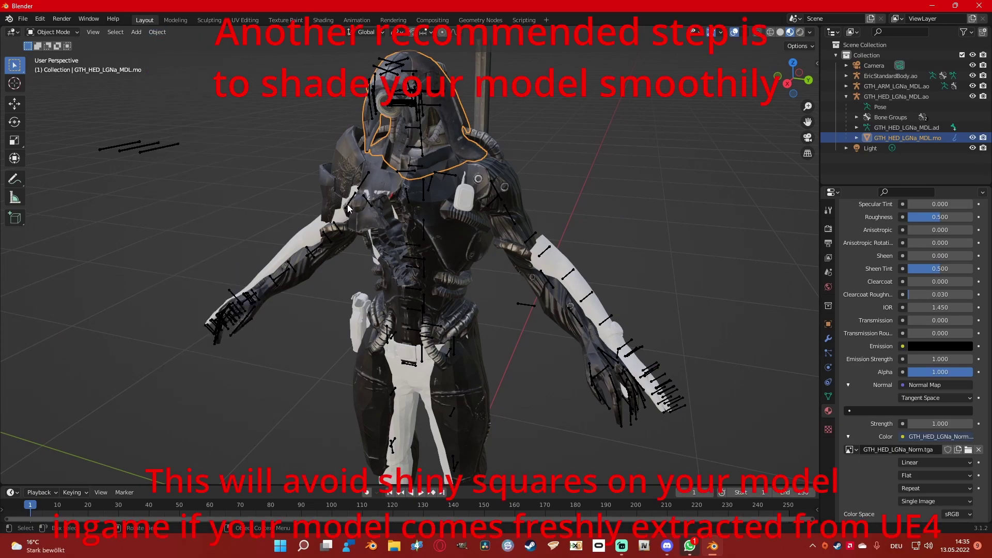
click(846, 85)
click(905, 127)
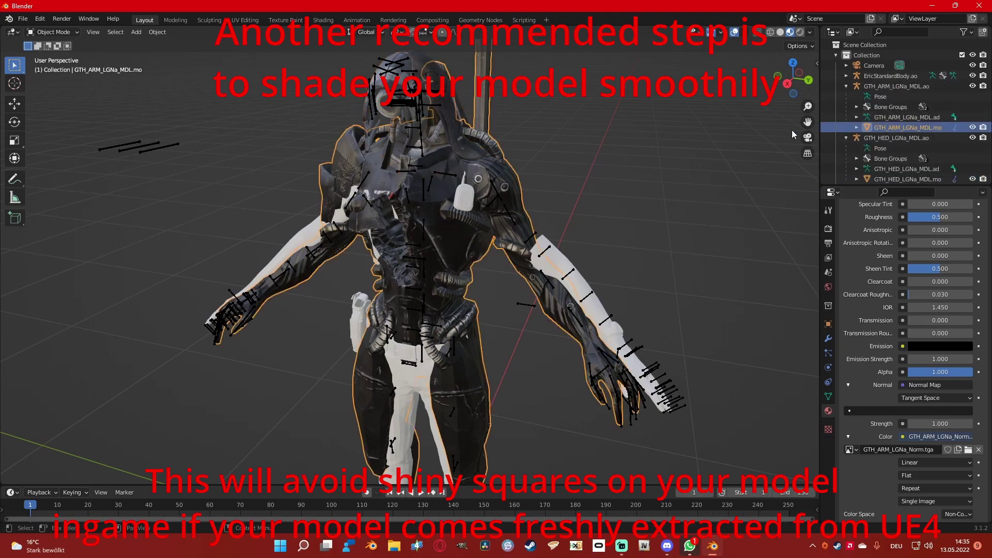
click(158, 32)
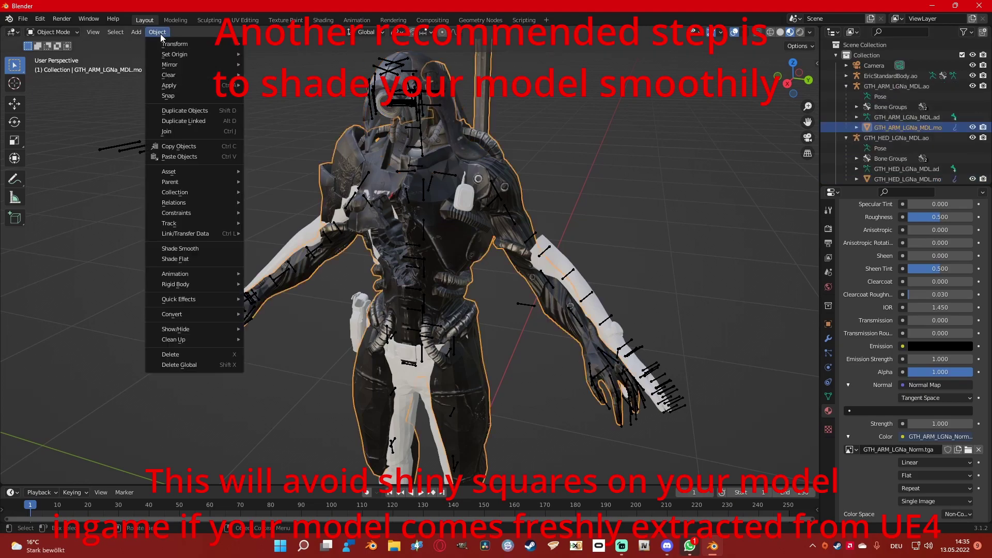
click(191, 250)
middle_drag(436, 210, 601, 213)
scroll(602, 213, up, 3)
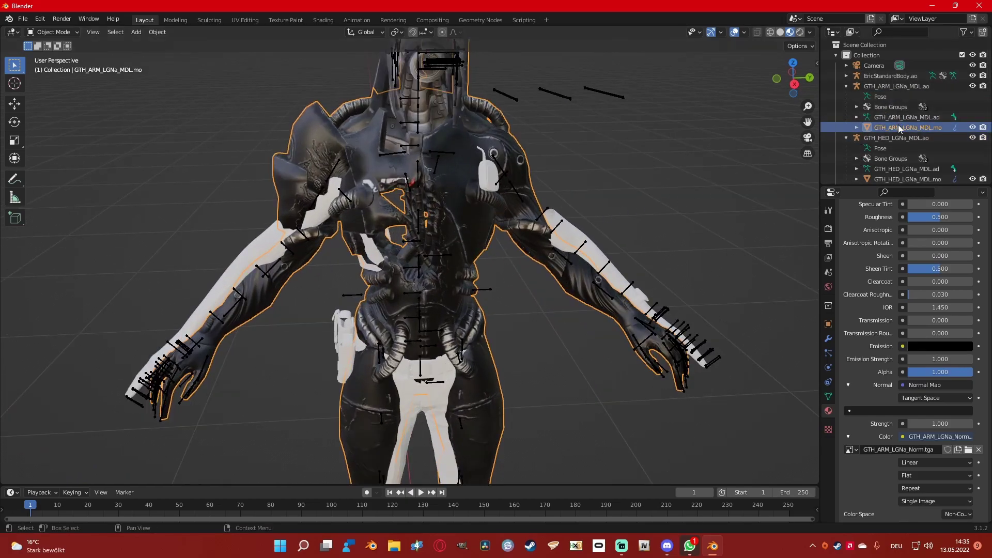
mouse_move(714, 166)
middle_down()
mouse_move(624, 169)
mouse_move(730, 156)
middle_up()
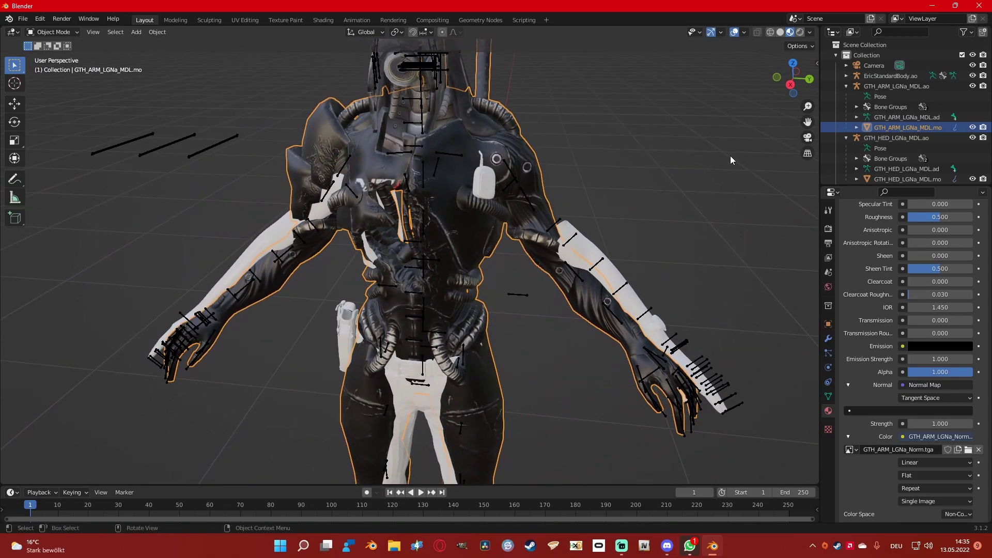
- Select the GTH_ARM_LGNa_MDL.ao armature and bring up the CATS add-on's tools
click(883, 87)
key(n)
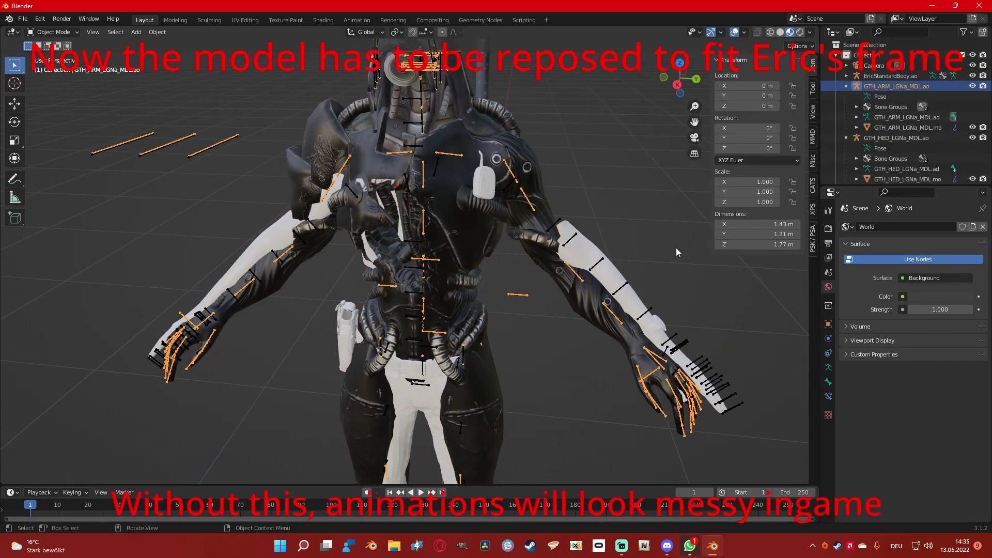
click(812, 187)
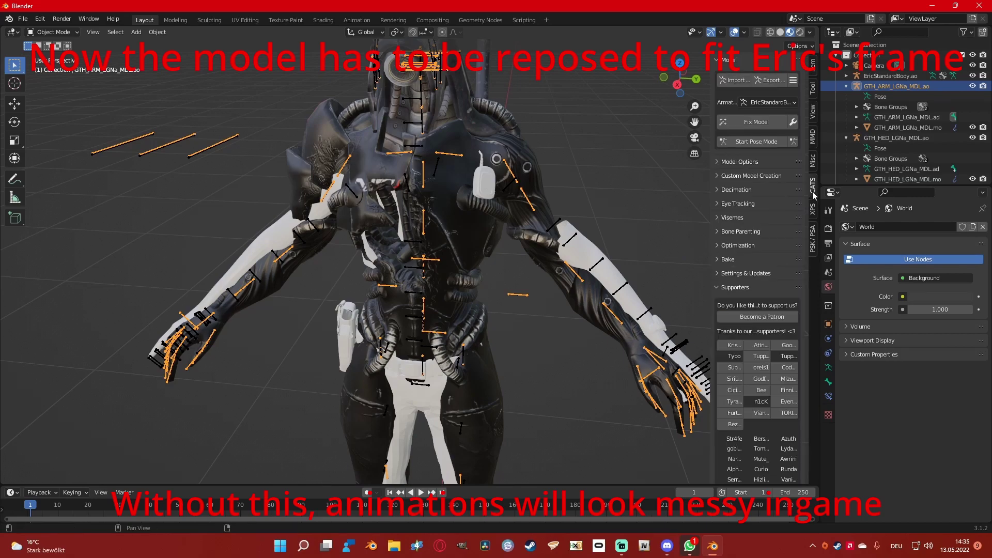
click(749, 142)
middle_drag(552, 185, 536, 187)
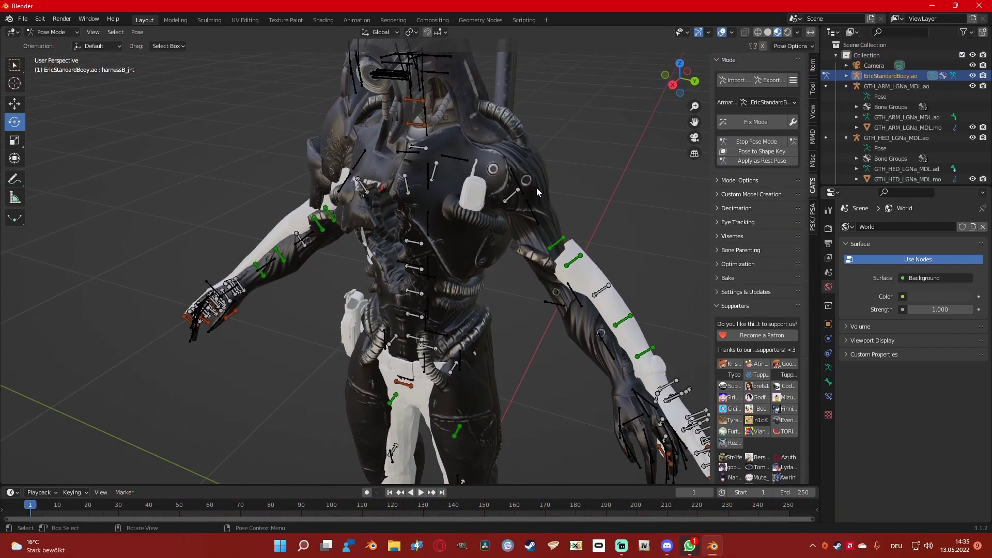
click(758, 141)
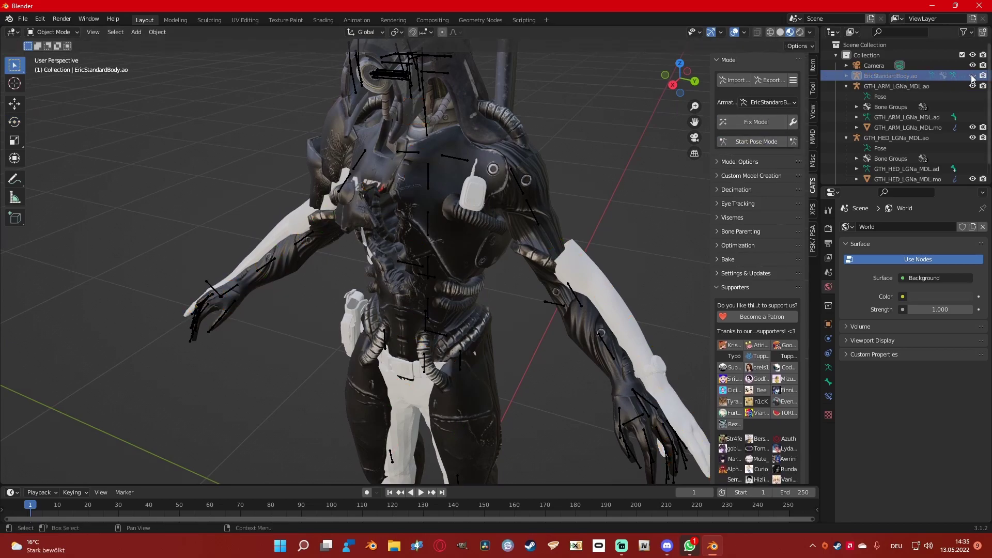
- Choose GTH_ARM_LGNa_MDL.ad as the CATS armature and start pose mode on it
click(769, 103)
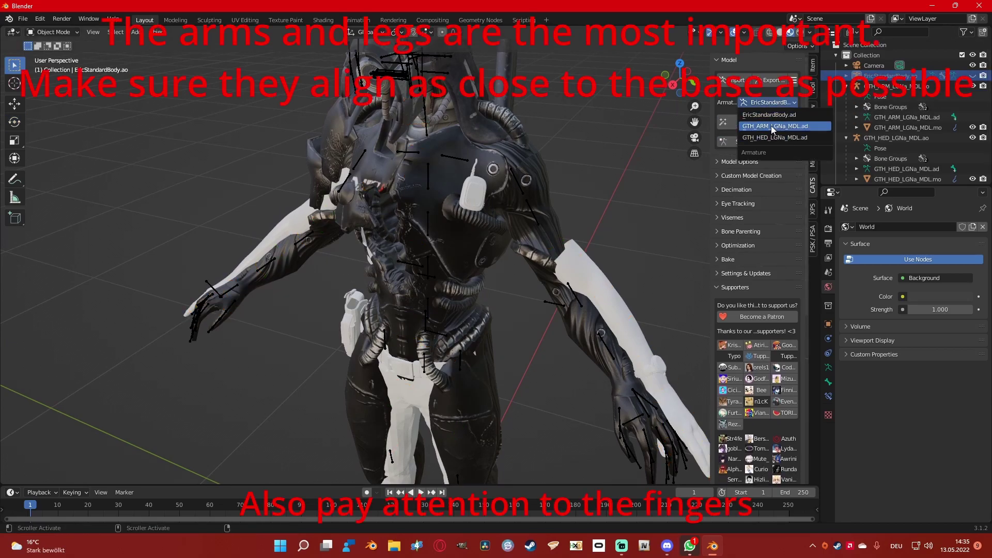
click(771, 126)
click(750, 144)
- Rotate the LeftShoulder bone around the global Z axis to bring the arm toward the base body's arm
click(517, 182)
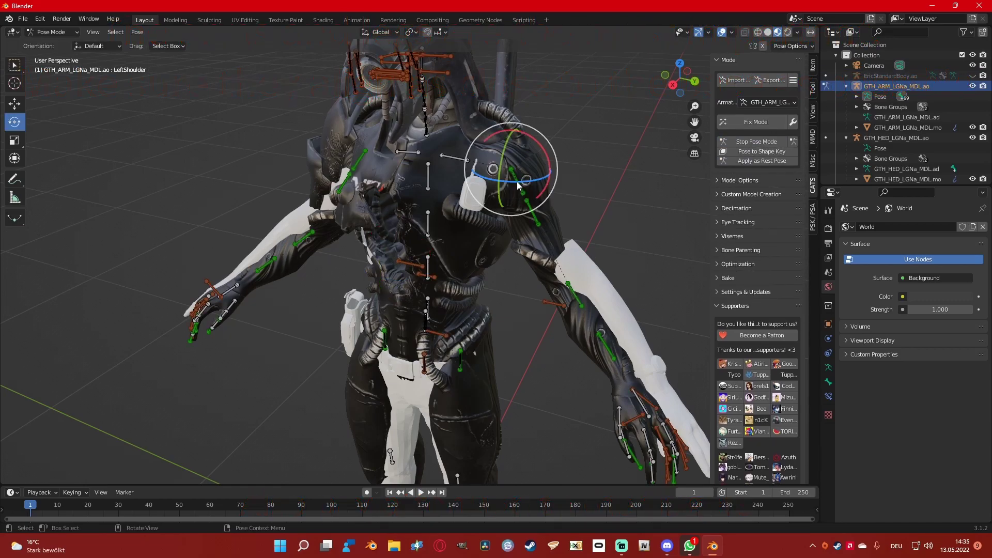
middle_drag(600, 244, 543, 211)
key(r)
key(z)
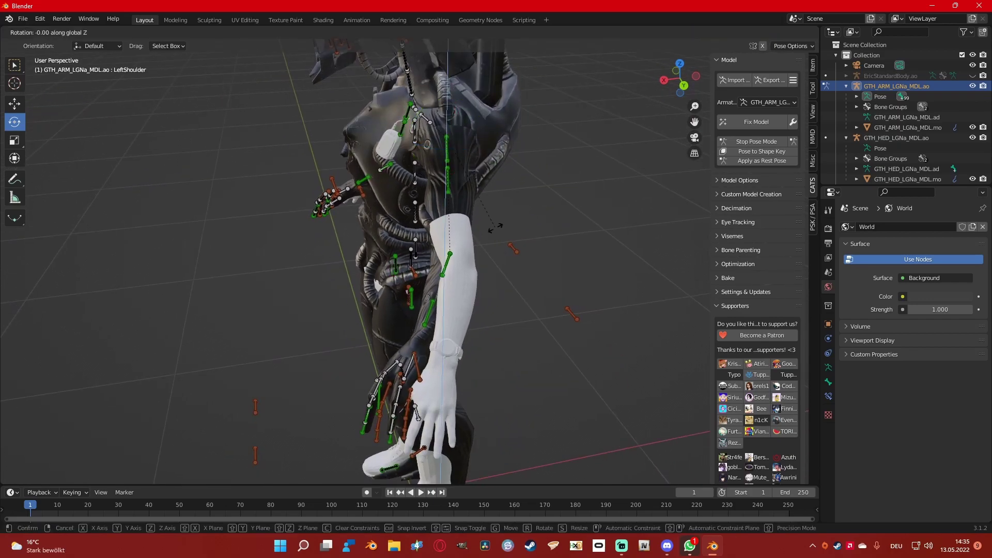
click(509, 222)
key(r)
key(y)
key(x)
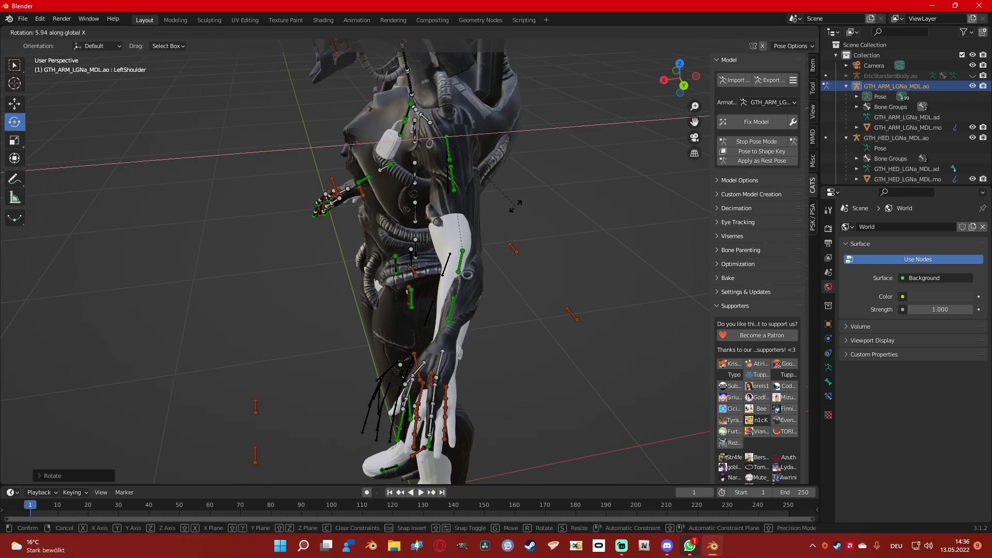
key(Escape)
- Rotate the LeftShoulder bone further around global Z, and by about 2.4° around global X, to match the base arm
key(r)
key(z)
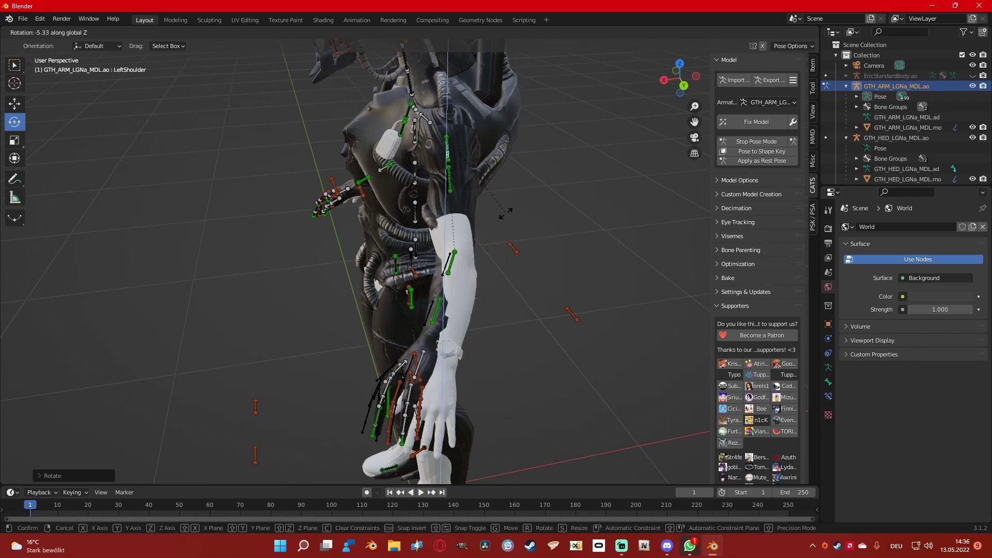
click(512, 214)
middle_drag(512, 214, 544, 273)
key(r)
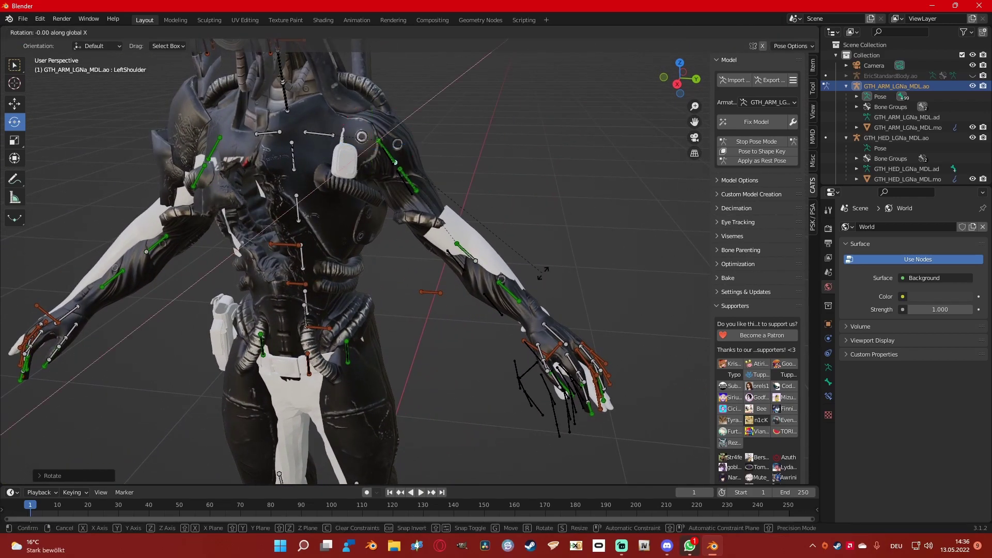
key(x)
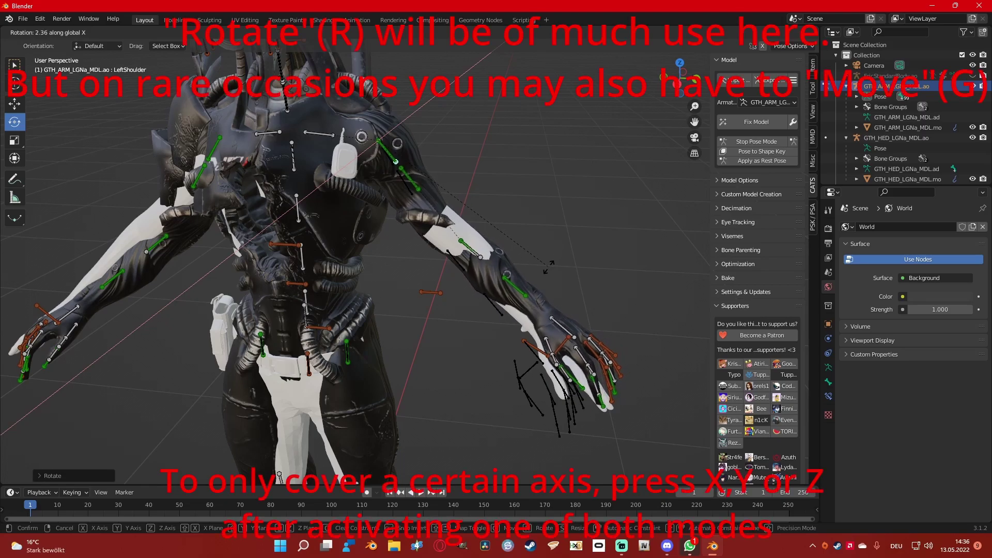
click(548, 267)
- Rotate the LeftElbow bone by about -17° around global X and about 7° around global Z to follow the base forearm
middle_drag(548, 267, 379, 278)
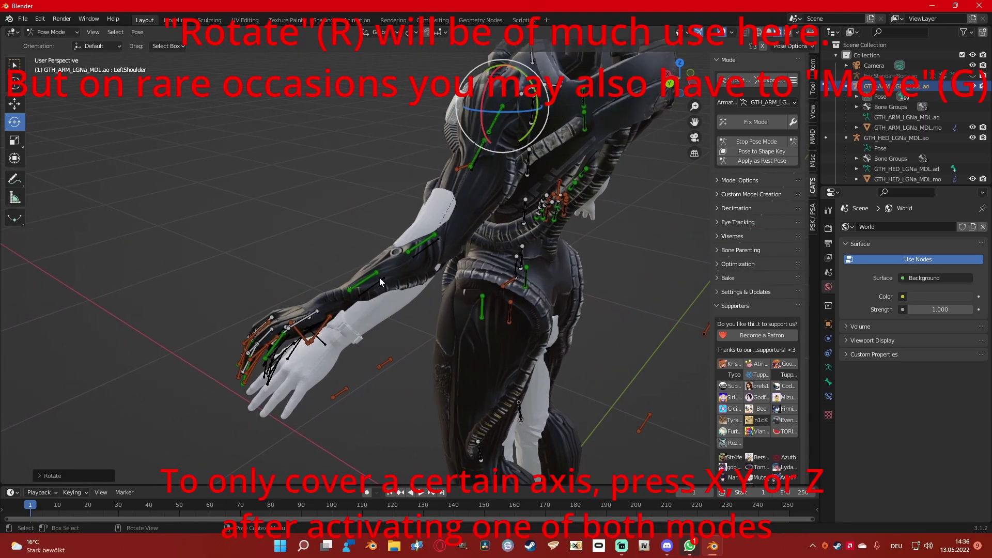
click(417, 247)
key(r)
key(x)
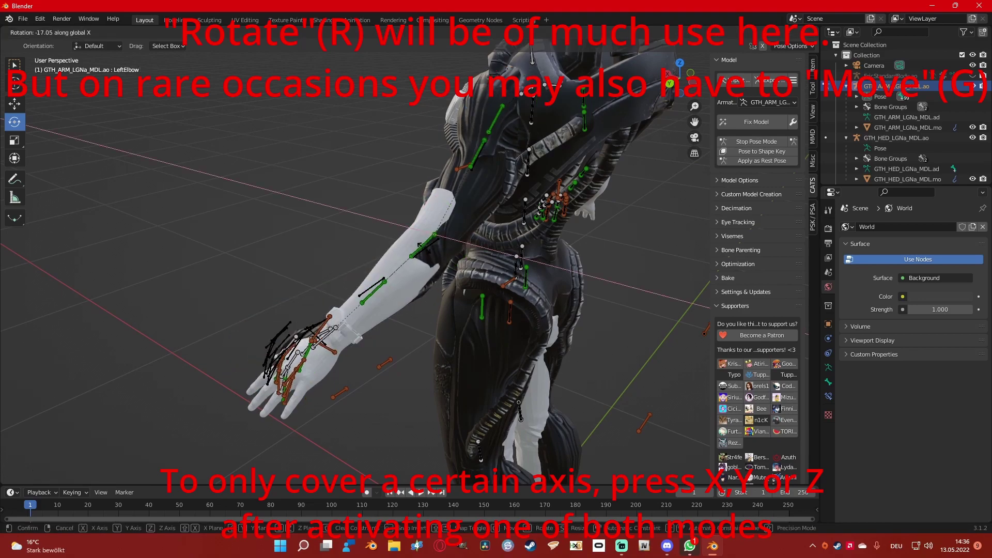
click(458, 262)
middle_drag(458, 262, 505, 314)
key(r)
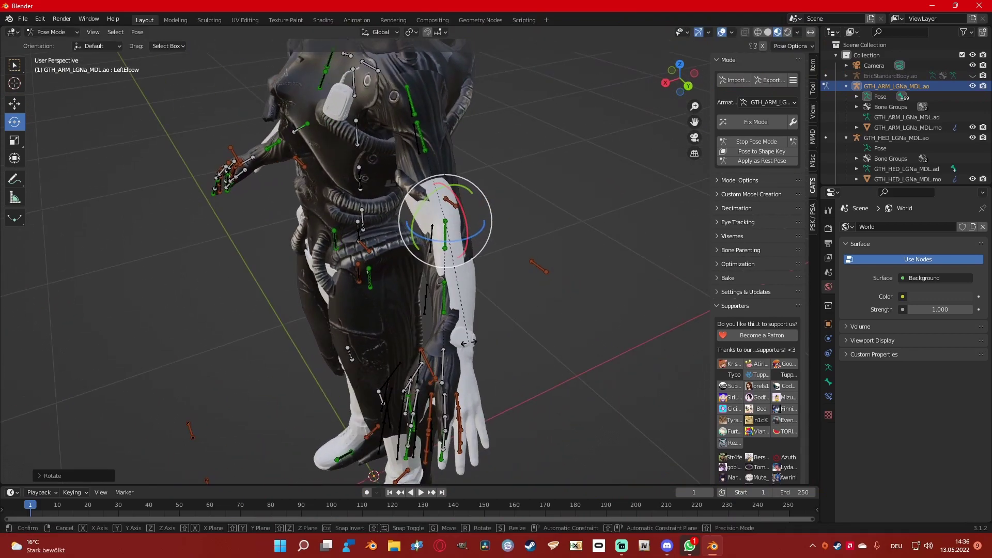
key(z)
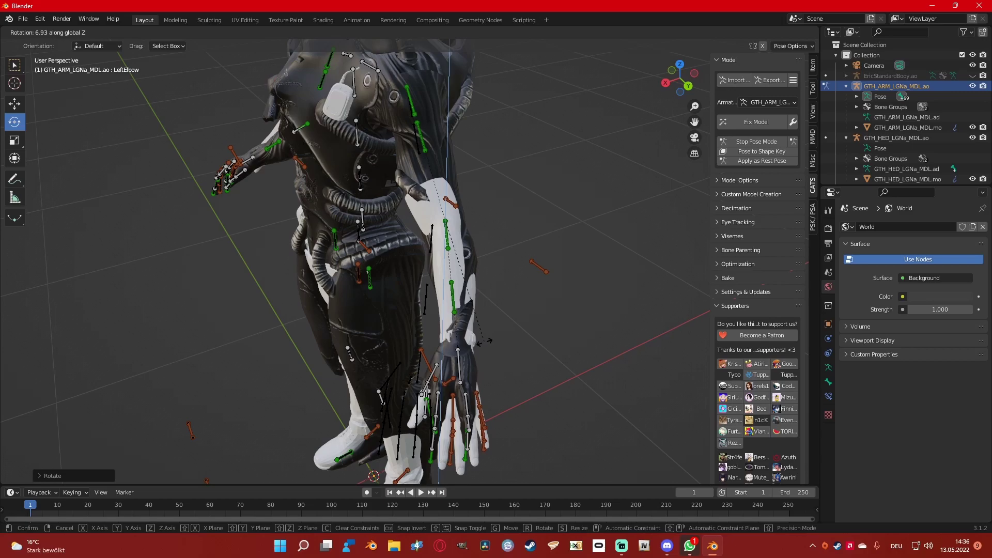
click(486, 341)
- Fine-tune the LeftElbow bone by rotating it around global X and by about 0.6° around global Z
middle_drag(510, 334, 487, 321)
key(r)
key(x)
click(548, 316)
key(r)
key(z)
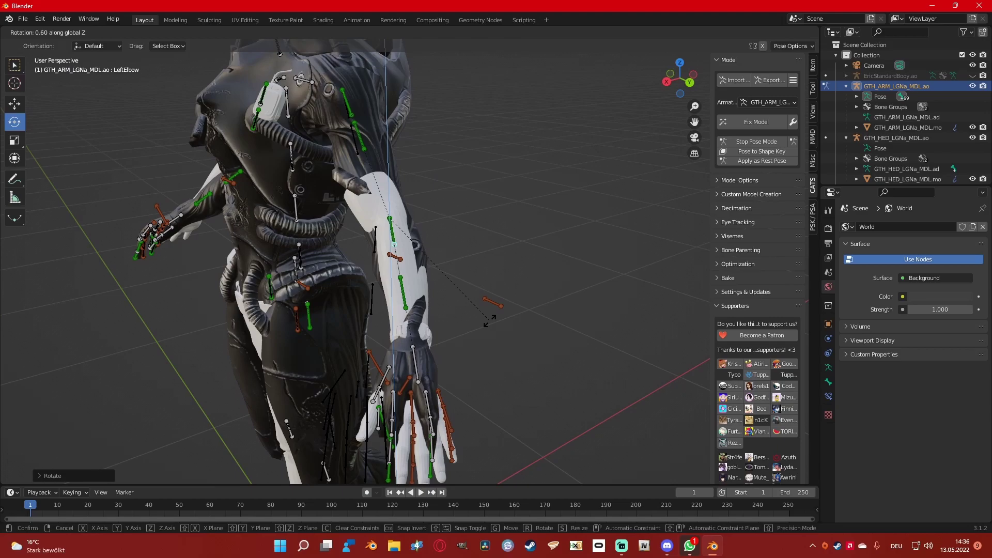
click(490, 324)
- Rotate the LeftWrist bone around the global X axis to line the hand up with the base body's hand
click(415, 363)
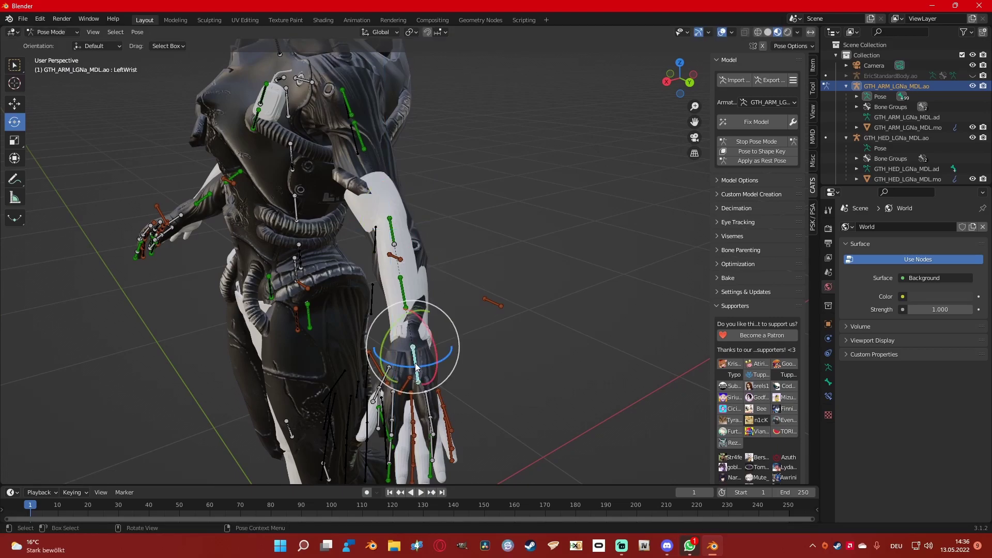
middle_drag(485, 357, 519, 308)
key(r)
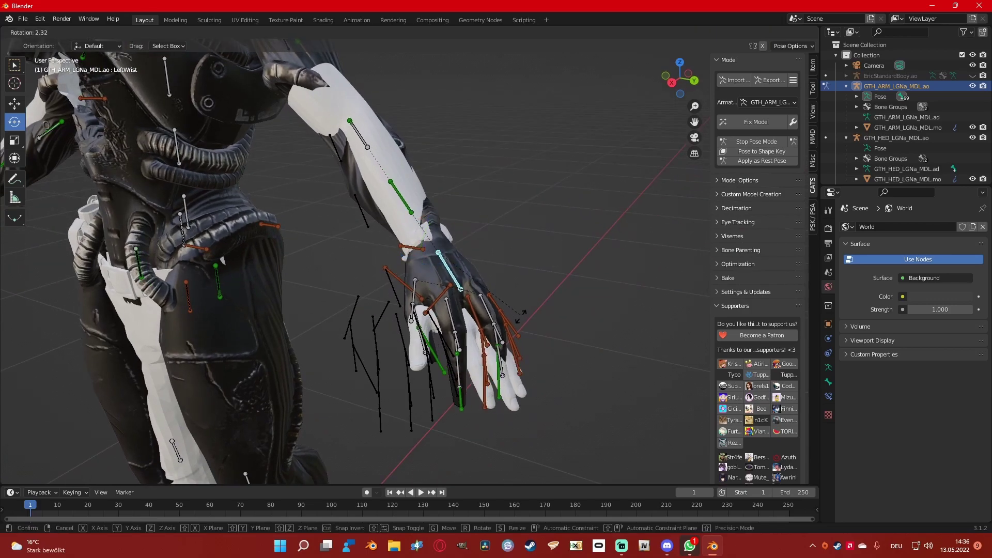
key(Escape)
key(r)
key(x)
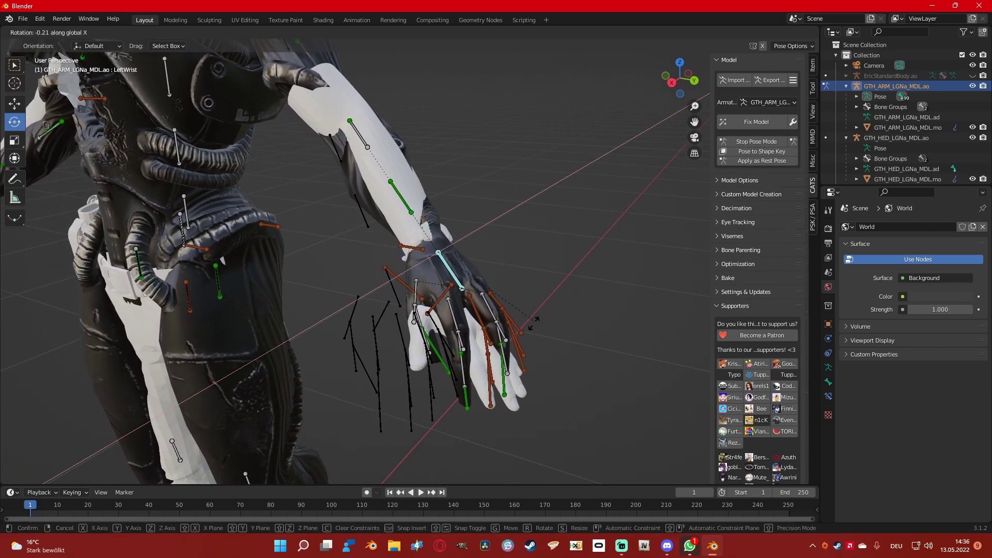
click(531, 360)
- Rotate the LeftElbow bone by about -1.2° around global X to refine the forearm's fit to the base arm
middle_drag(531, 360, 412, 202)
click(411, 201)
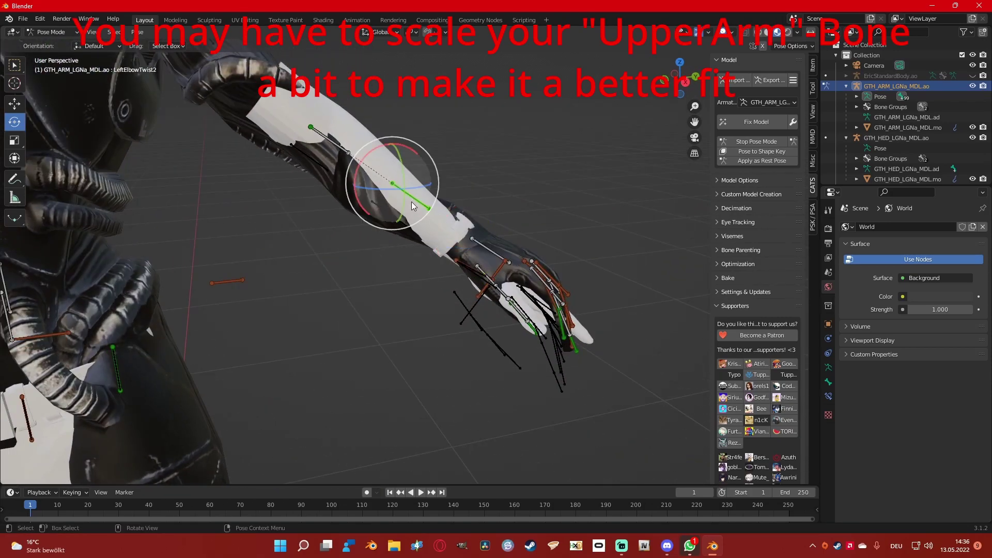
click(336, 151)
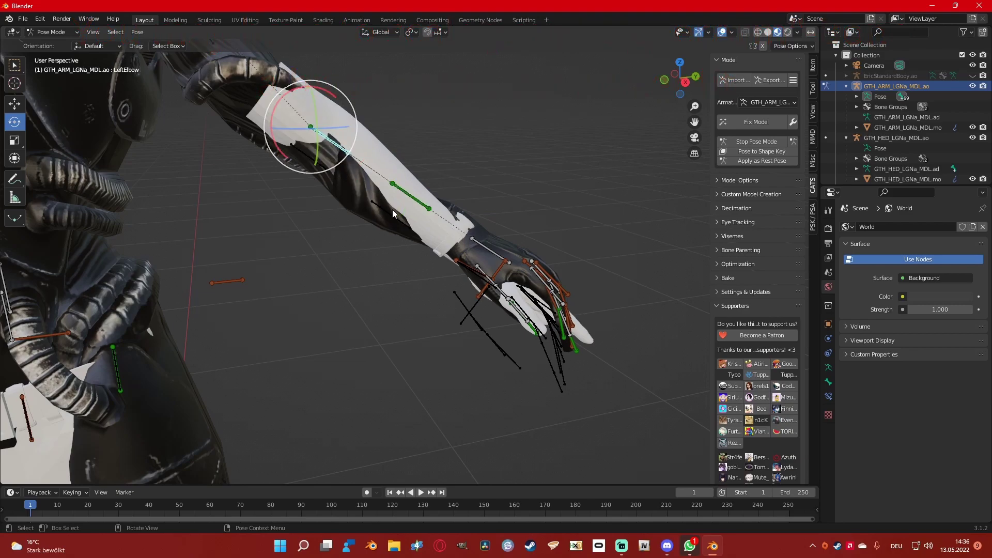
key(r)
key(x)
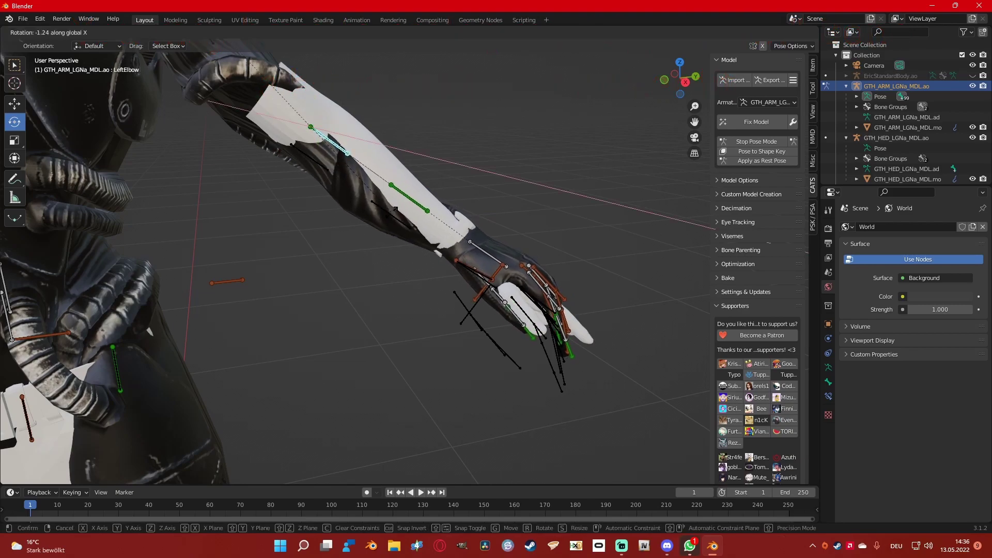
click(394, 211)
- Rotate the LeftWrist bone around global X and around global Z to align the hand with the base hand
middle_drag(394, 211, 445, 278)
click(410, 325)
middle_drag(469, 312, 346, 262)
click(346, 259)
middle_drag(389, 294, 401, 305)
key(r)
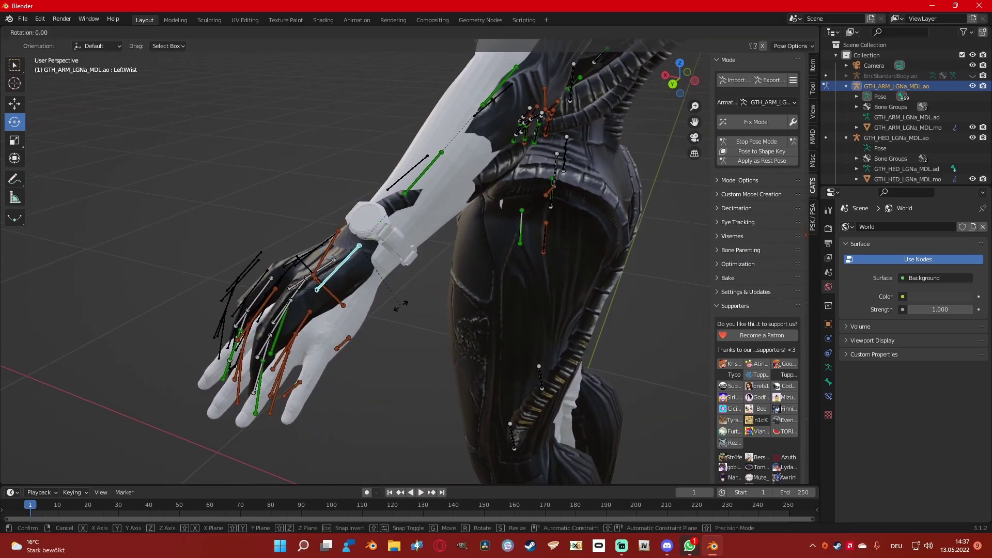
key(x)
click(395, 306)
middle_drag(395, 306, 458, 321)
key(r)
key(z)
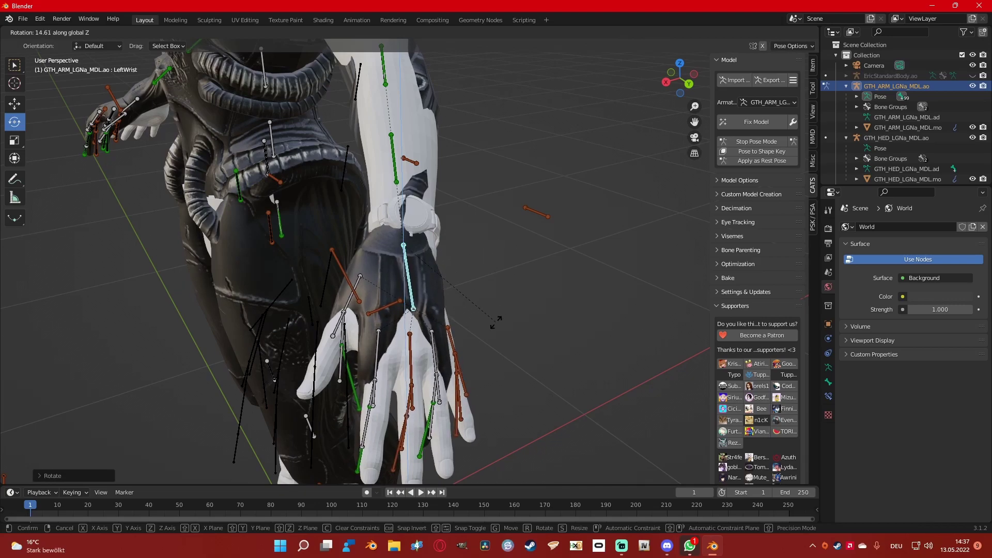
click(532, 340)
- Rotate the LeftThumbFinger bone by about -32° around global X towards the base body's thumb
middle_drag(531, 339, 461, 327)
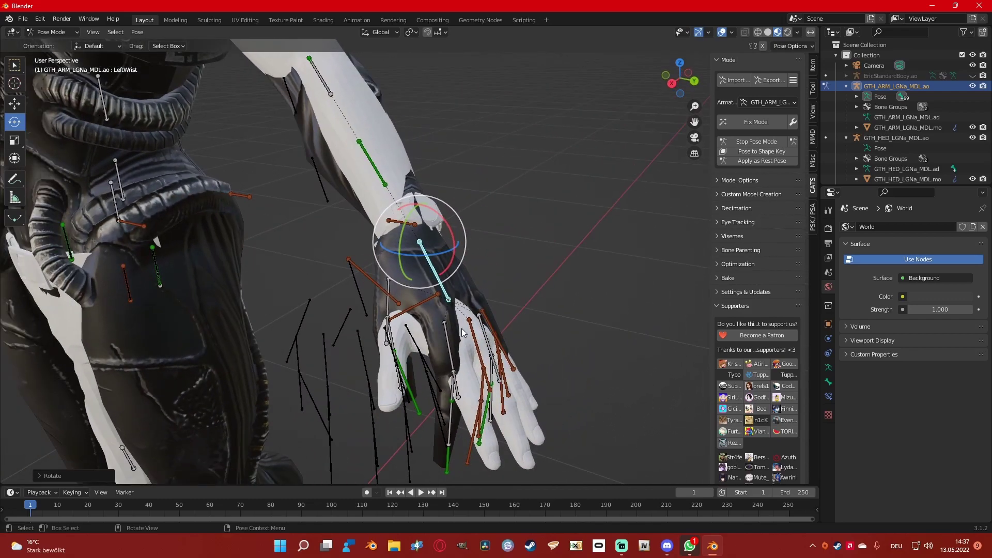
click(387, 309)
middle_drag(389, 309, 510, 349)
key(r)
click(559, 337)
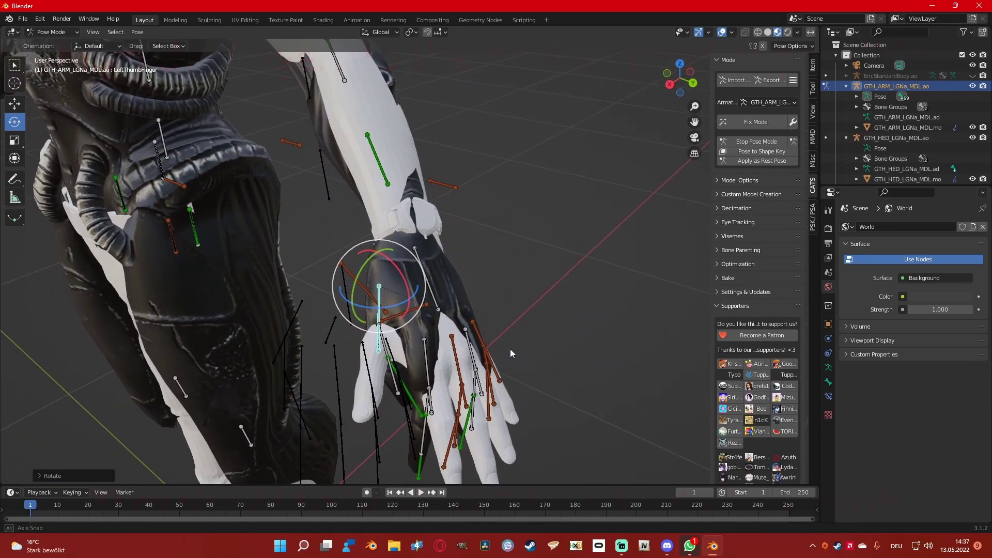
key(r)
key(x)
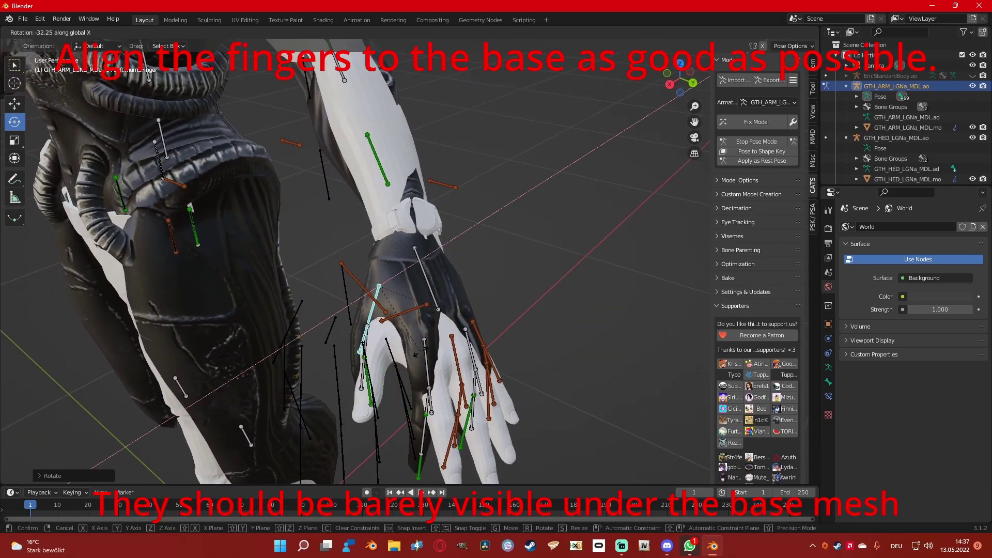
click(423, 351)
- Rotate the LeftThumbFinger bone by about -20° around global Z and adjust it around global X
key(r)
key(z)
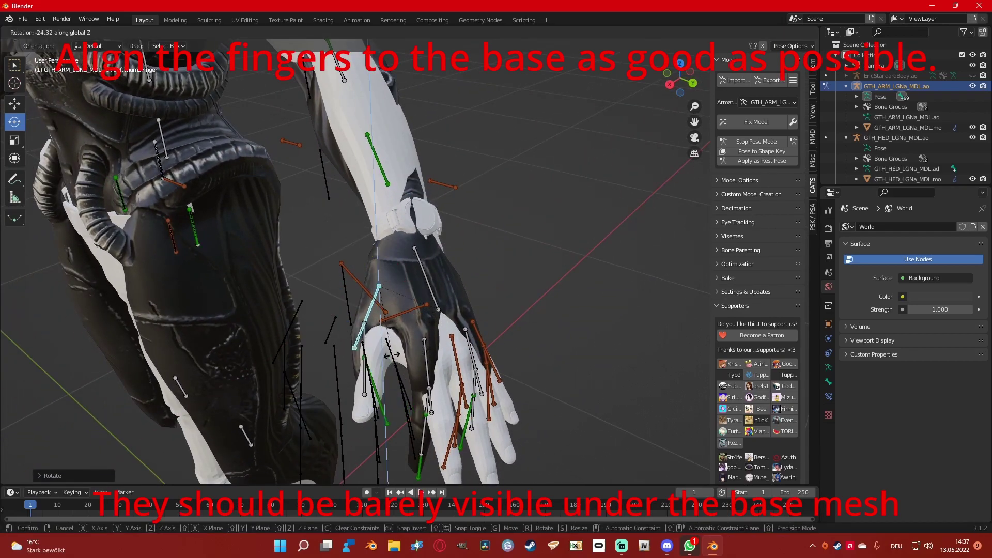
key(x)
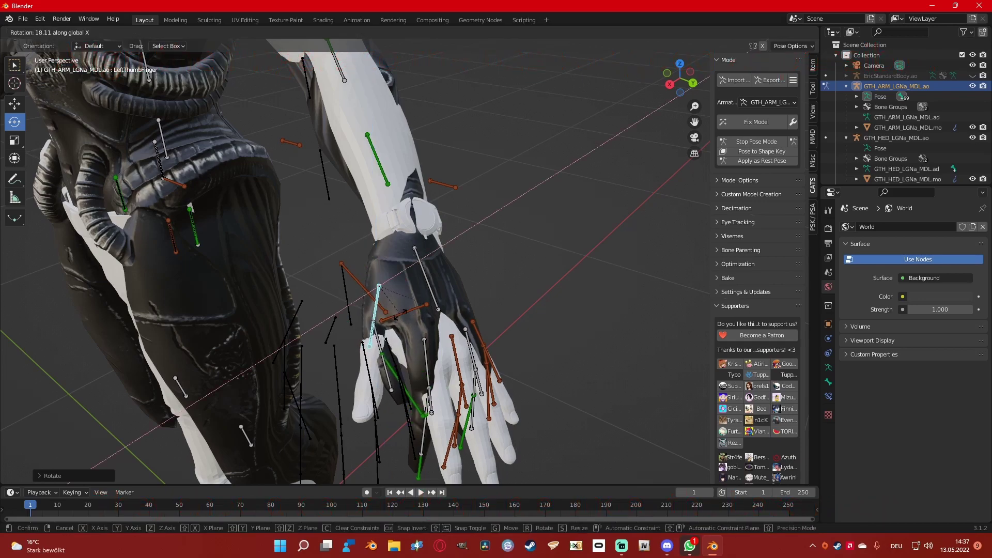
key(z)
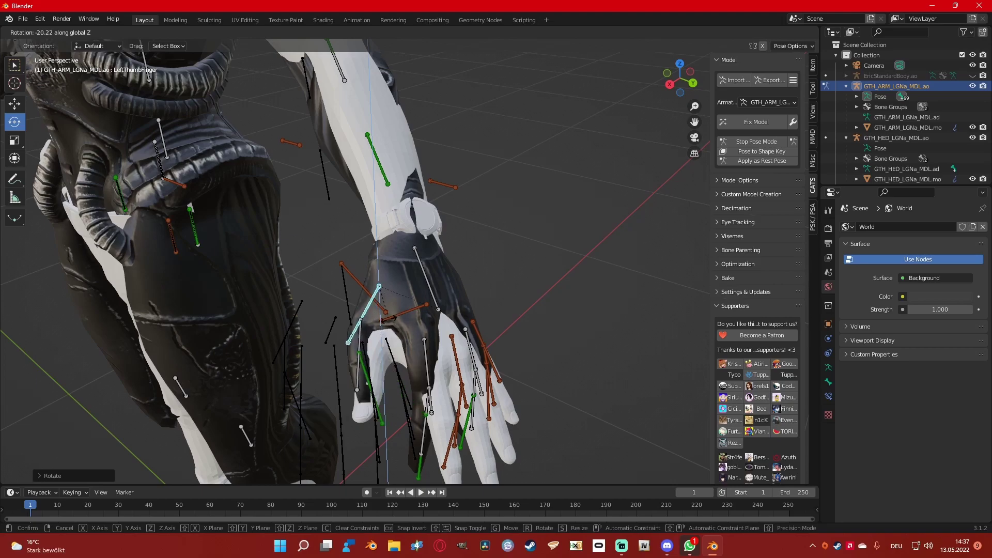
click(400, 319)
middle_drag(409, 321, 392, 355)
key(r)
key(x)
click(480, 312)
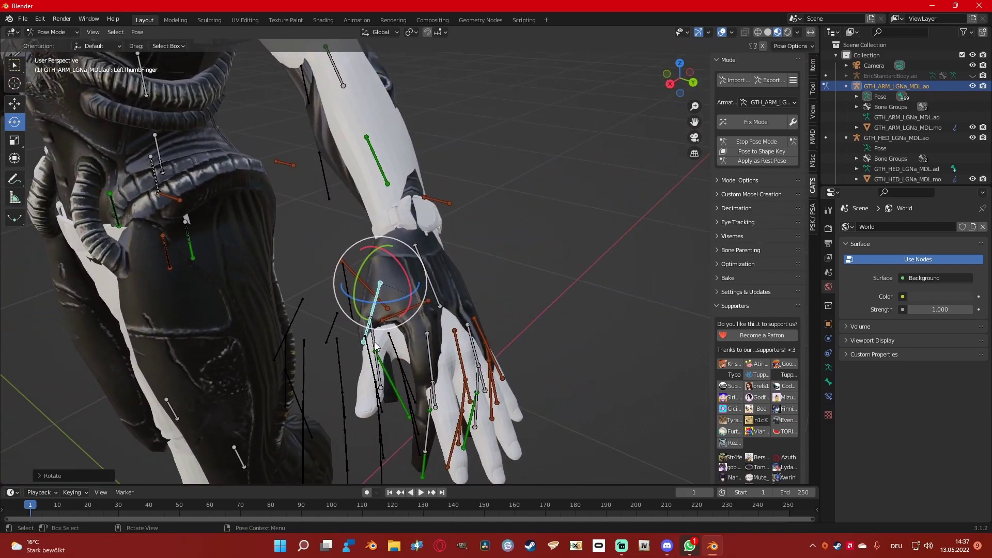
- Rotate the LeftThumbFinger1 bone by about -15° around global Z to follow the base thumb
click(376, 347)
key(r)
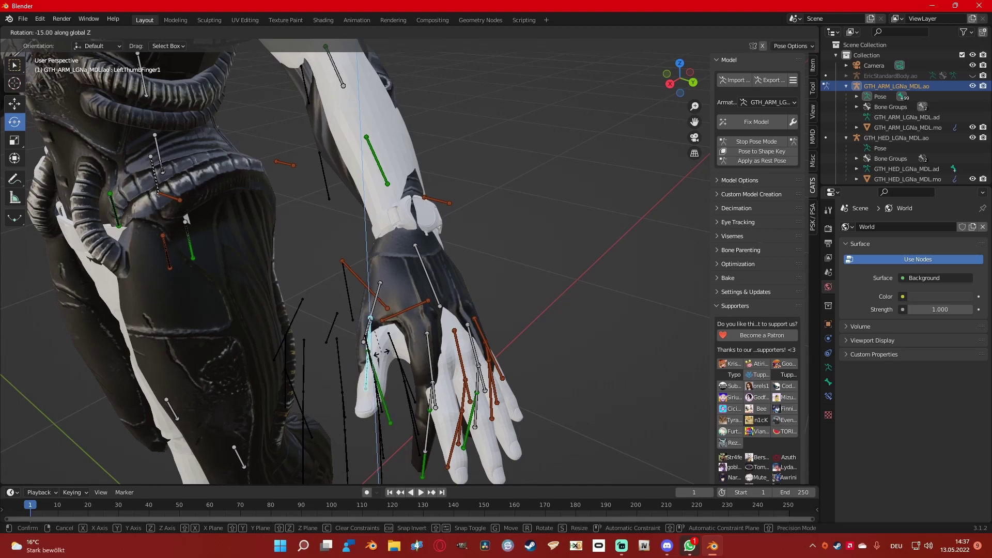
click(380, 353)
- Rotate the LeftThumbFinger bone by about 2.3° around global X to refine the thumb's height
middle_drag(380, 353, 485, 313)
click(481, 308)
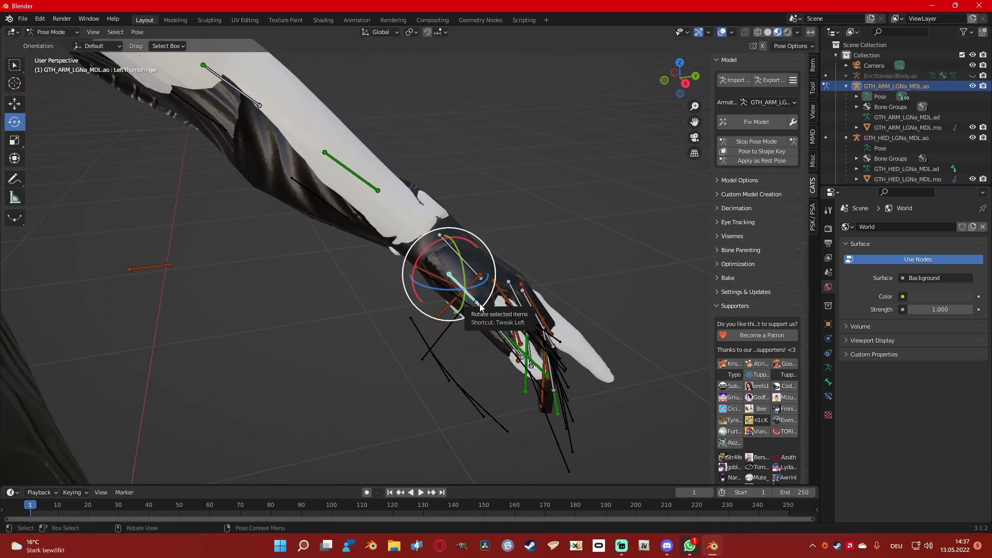
key(r)
key(x)
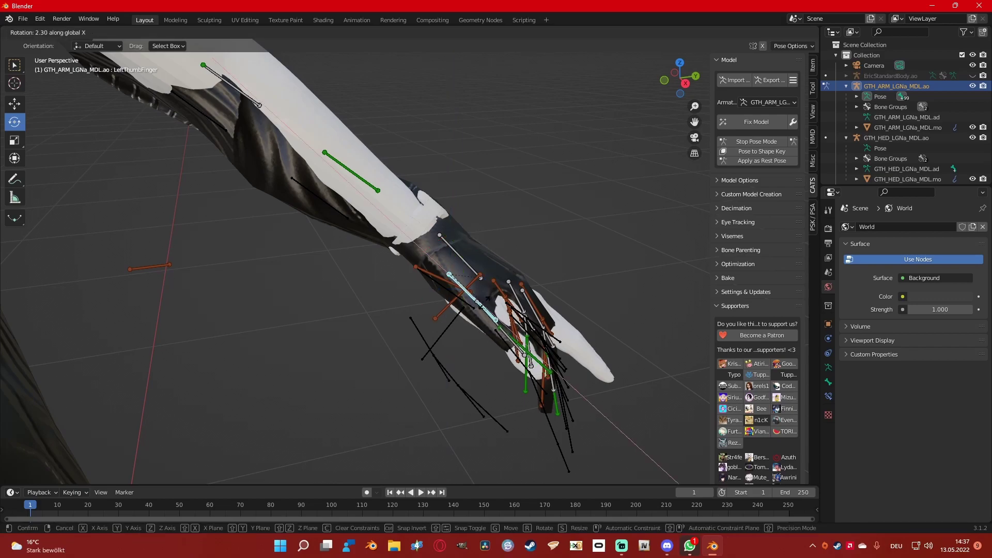
key(Return)
- Rotate the LeftIndexFinger bone by about 18.6° around global Z and refine its angle to match the base index finger
middle_drag(511, 341, 432, 327)
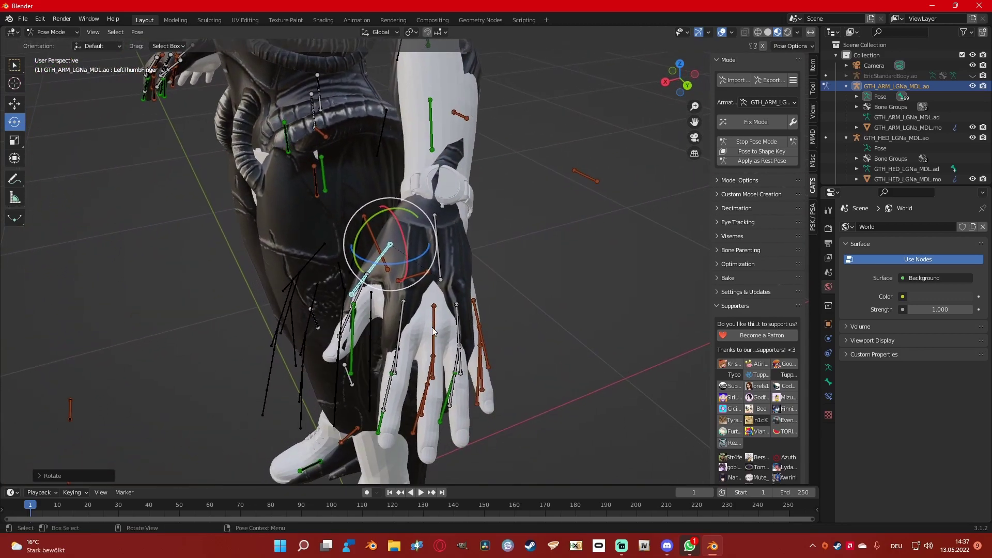
click(402, 316)
key(z)
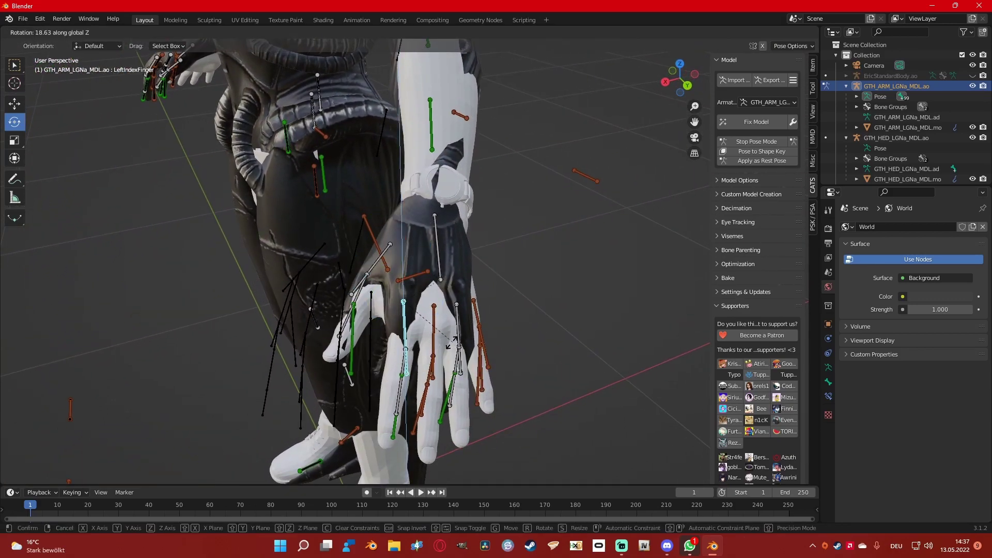
key(Return)
mouse_move(451, 346)
middle_down()
mouse_move(439, 348)
mouse_move(465, 349)
mouse_move(456, 349)
middle_up()
key(r)
key(x)
key(z)
key(Return)
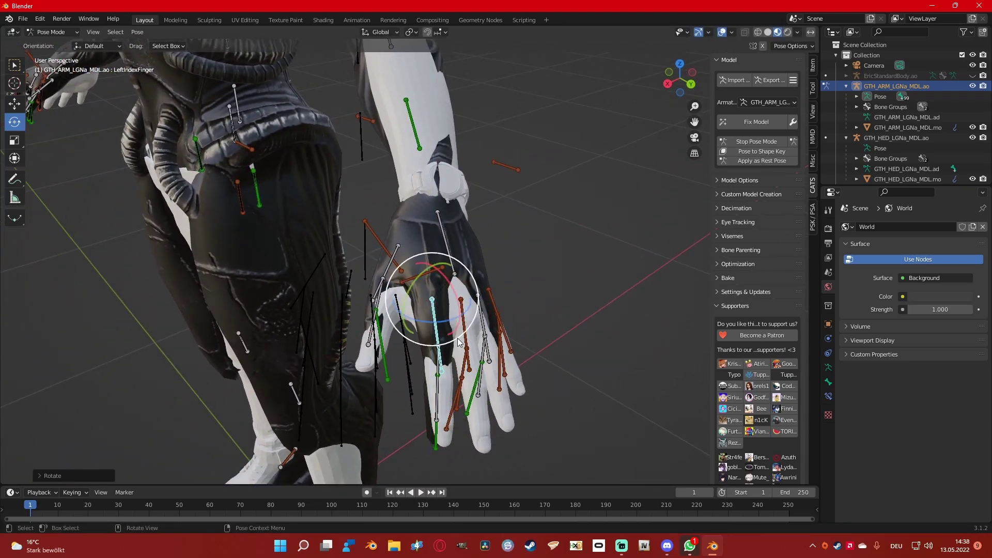
- Rotate the LeftIndexFinger1 bone around global X and global Z to bring it along the base index finger
click(439, 373)
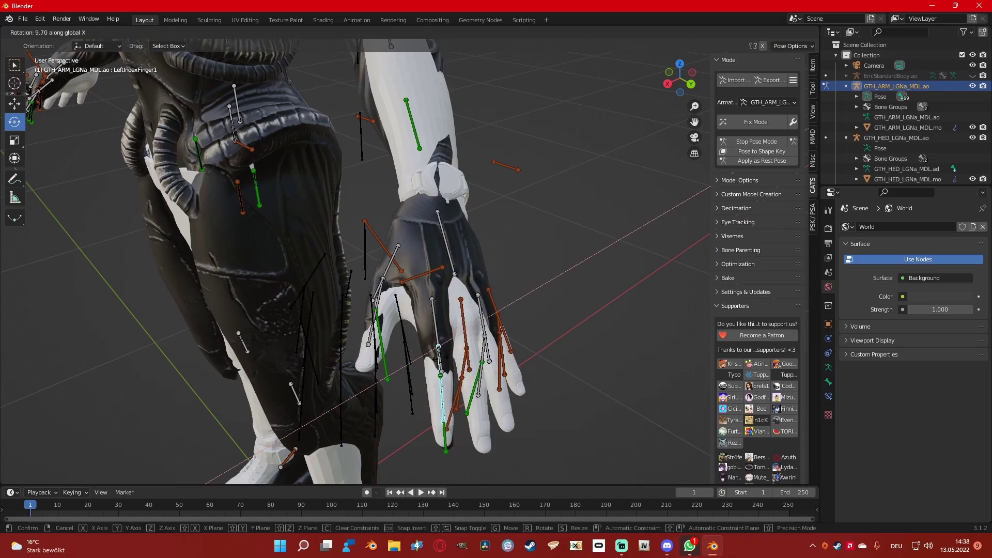
key(Escape)
key(r)
key(z)
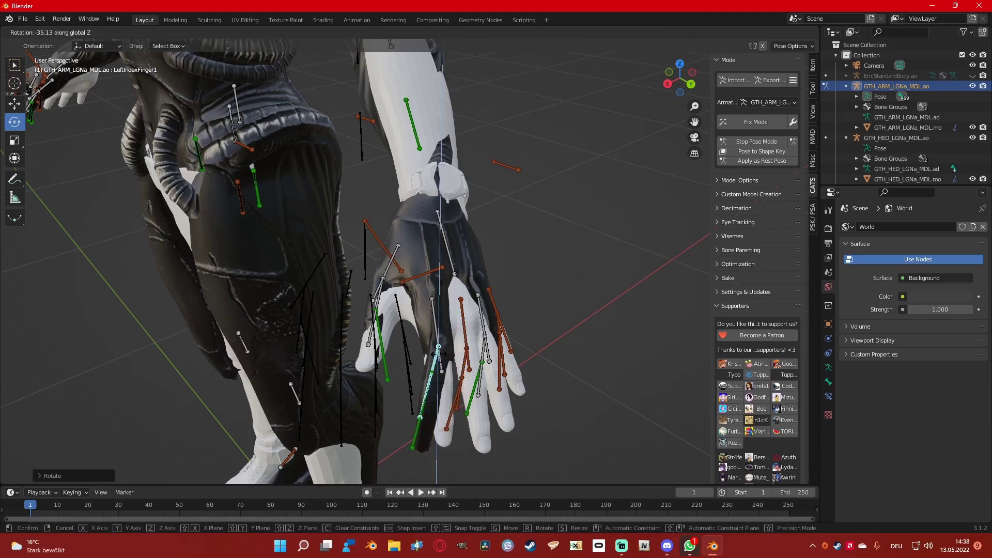
key(Return)
- Hide the GTH_ARM_LGNa_MDL.ao armature to inspect the index finger's fit, and show it again
middle_drag(442, 354, 579, 336)
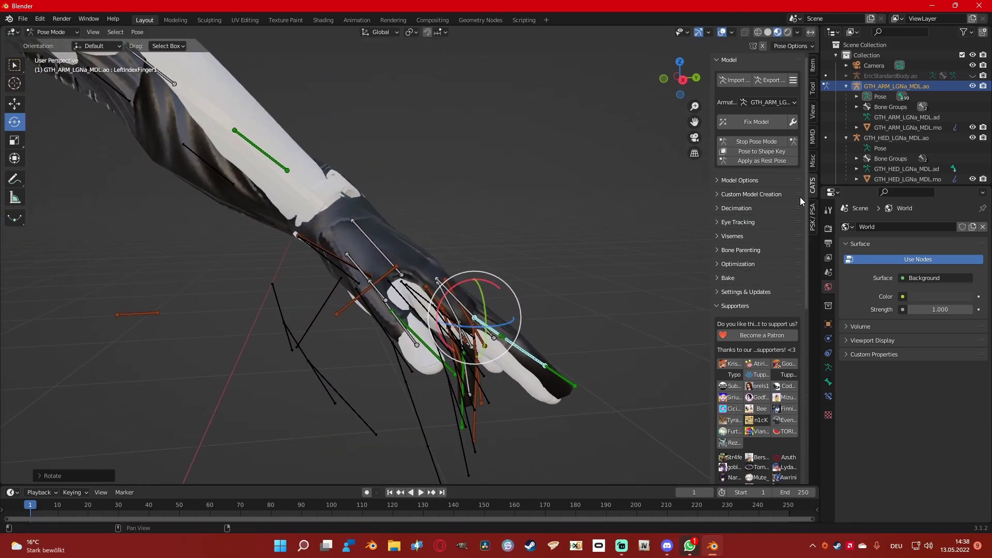
click(972, 86)
middle_drag(697, 216, 582, 276)
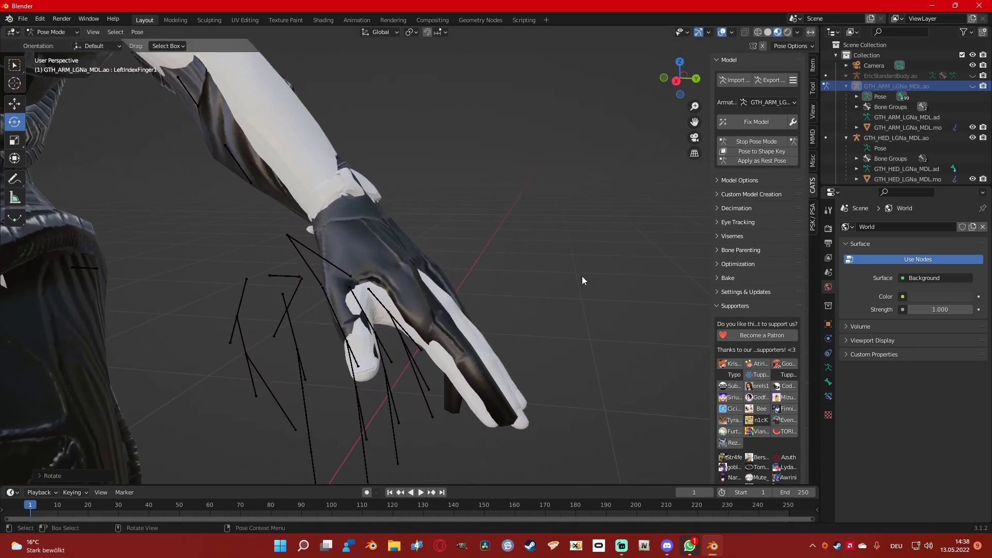
click(973, 86)
- Rotate the LeftIndexFinger1 bone by about -5.4° around global X
middle_drag(622, 265, 639, 255)
key(r)
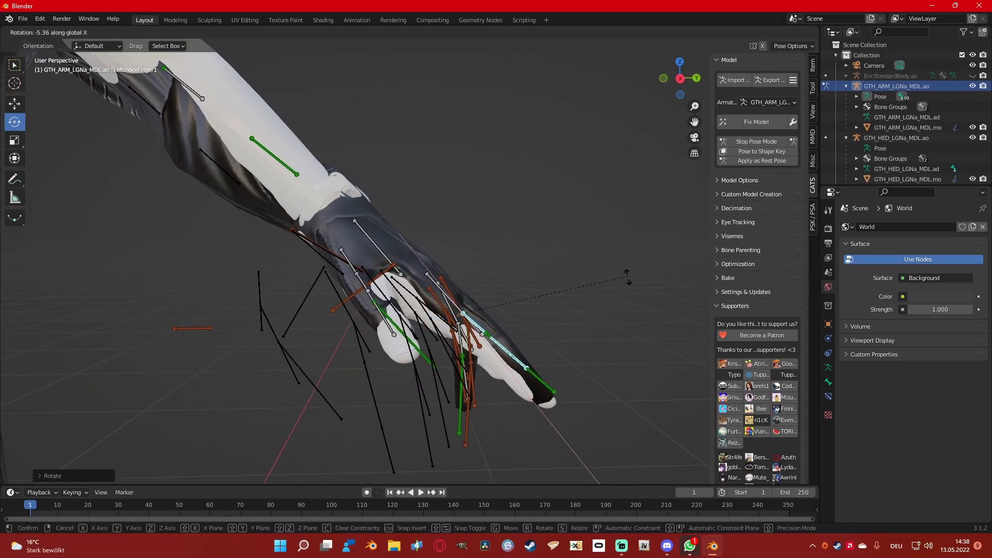
click(623, 282)
- Rotate the LeftIndexFinger bone by about -4.8° around global X to fit the base index finger
middle_drag(633, 296, 575, 314)
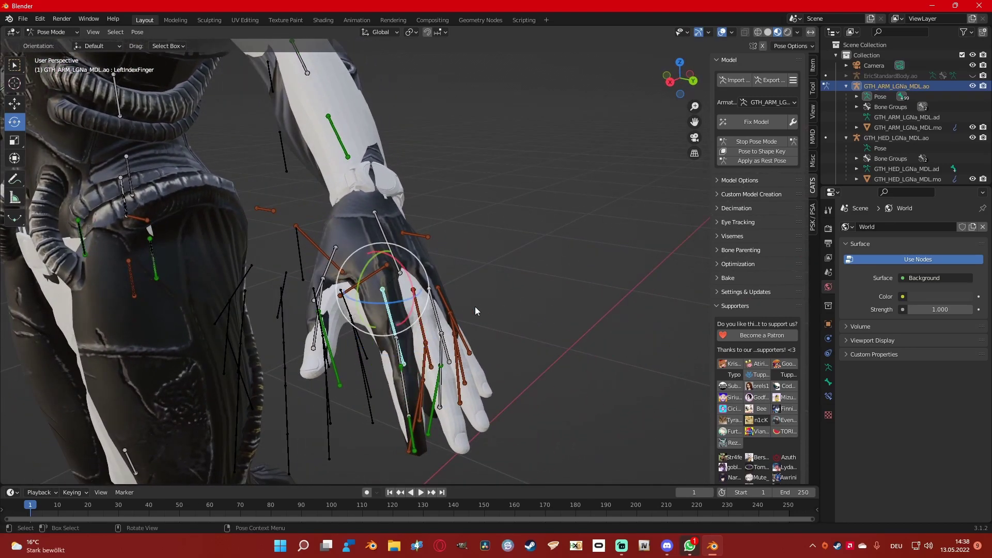
middle_drag(466, 312, 525, 288)
key(r)
key(x)
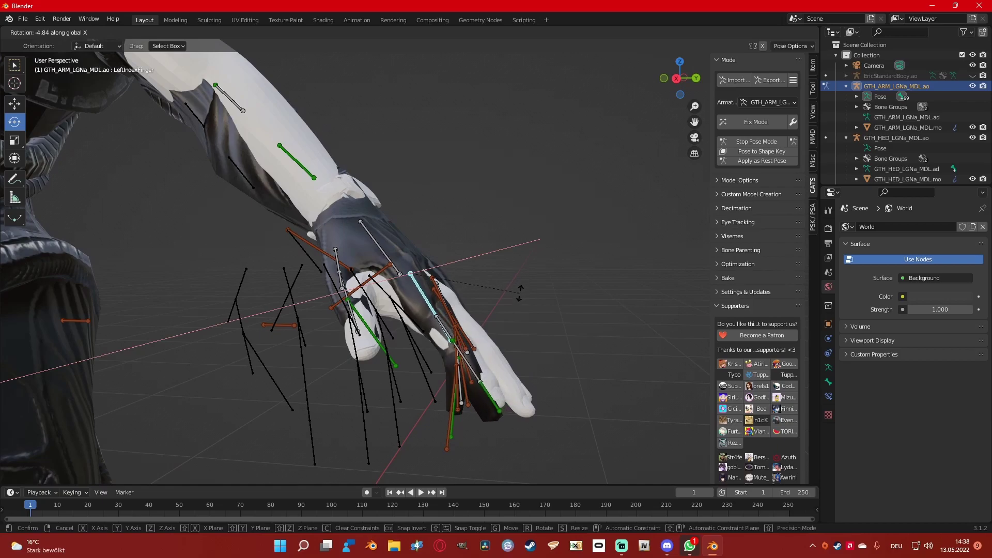
click(532, 288)
- Rotate the LeftIndexFinger1 bone by about 4.3° around global Z to straighten it along the base index finger
middle_drag(541, 288, 372, 365)
click(367, 365)
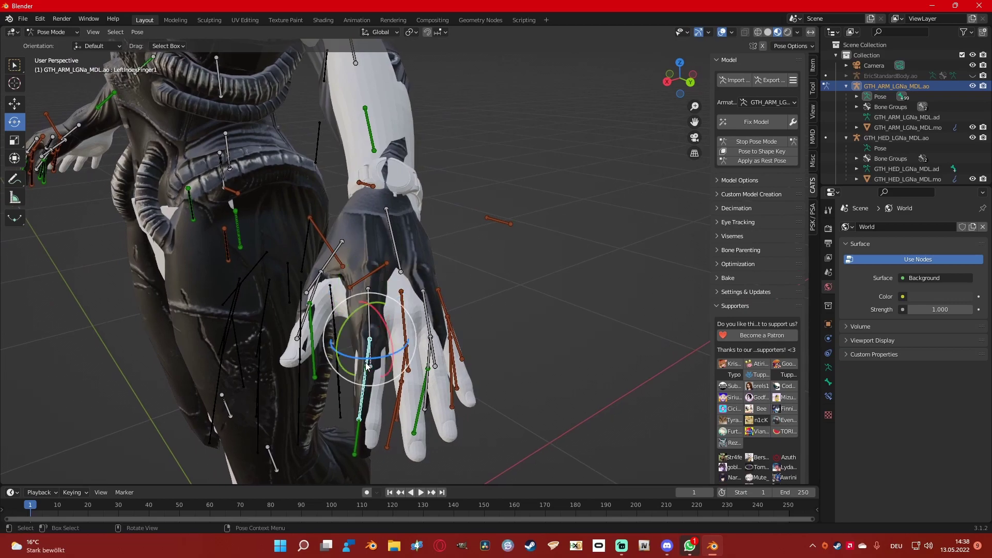
key(r)
key(z)
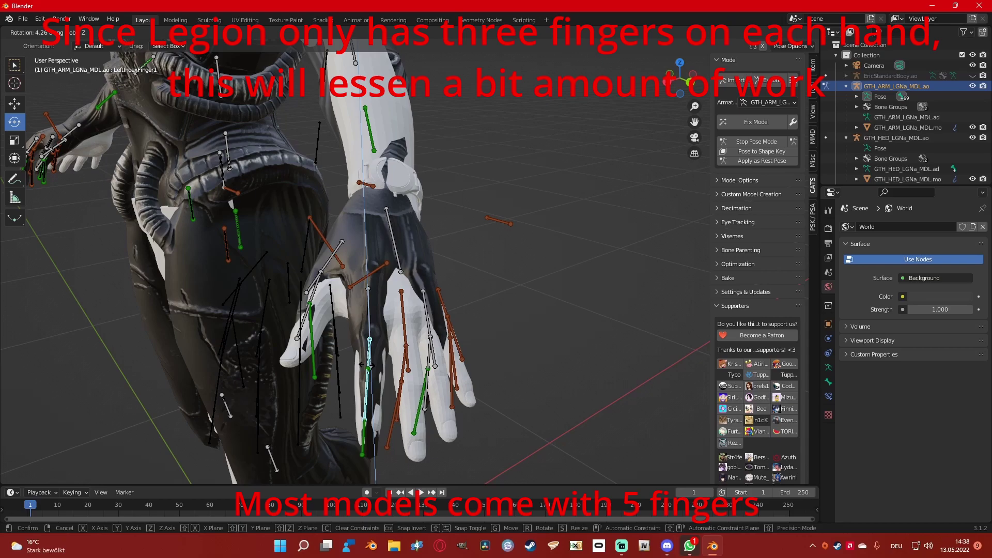
click(367, 365)
- Try rotating the LeftRingFinger bone by about -23° around global Z
middle_drag(436, 360, 446, 323)
key(r)
key(z)
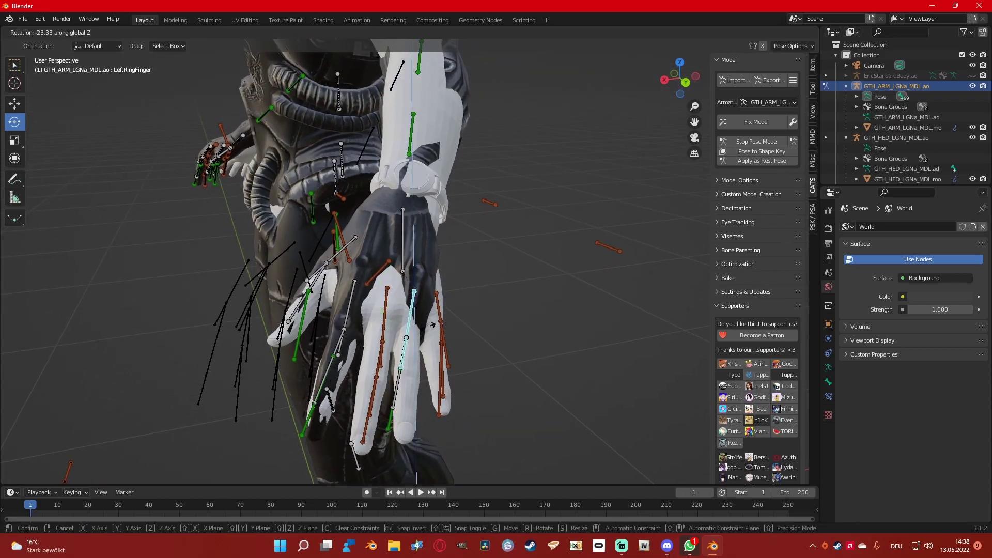
click(436, 323)
- Rotate the LeftRingFinger bone by about -18.5° around global Z and about 13° around global X to match the base ring finger
mouse_move(436, 323)
middle_down()
mouse_move(423, 312)
mouse_move(500, 311)
mouse_move(414, 322)
mouse_move(378, 310)
mouse_move(546, 309)
mouse_move(409, 322)
mouse_move(431, 325)
middle_up()
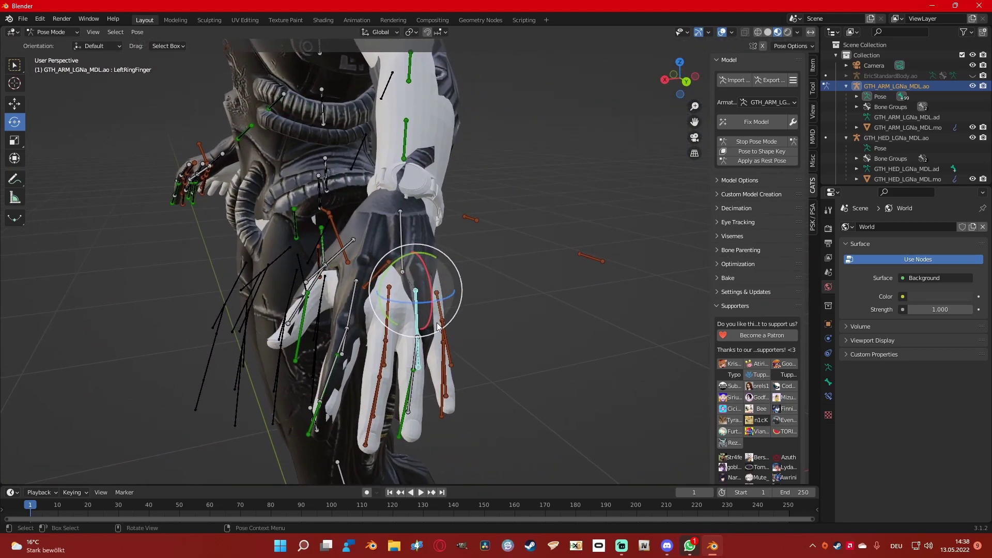
key(r)
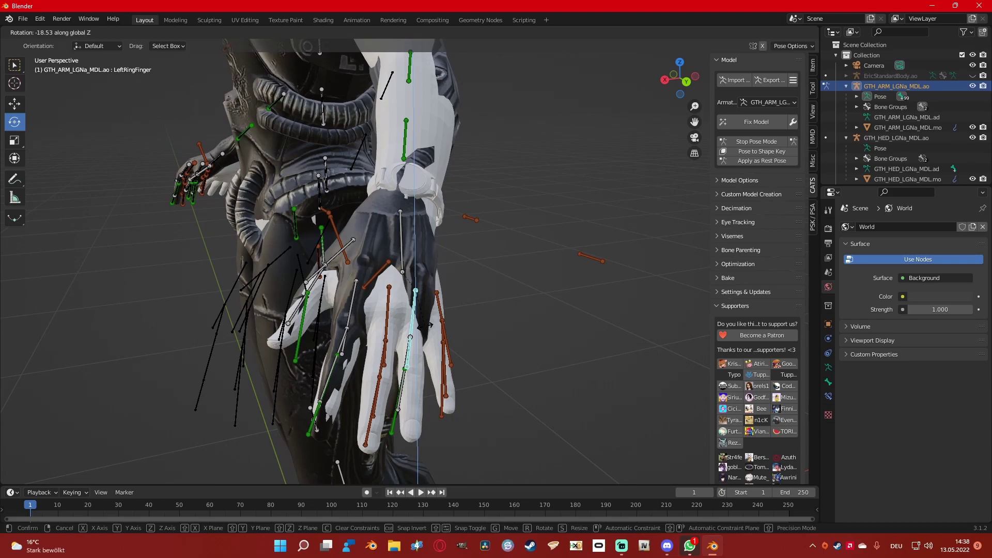
click(427, 324)
key(r)
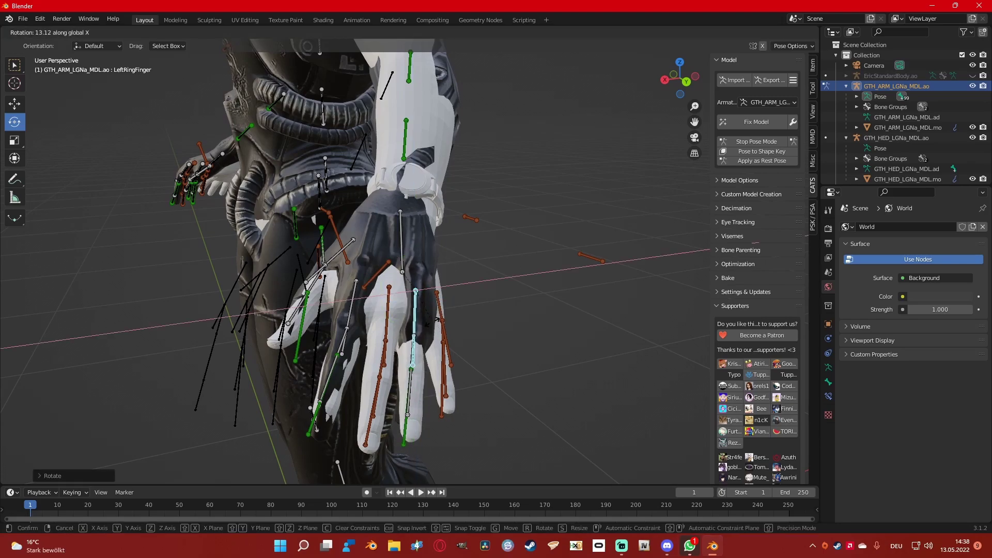
click(427, 324)
middle_drag(426, 324, 370, 350)
key(r)
key(z)
click(433, 323)
- Rotate the LeftRingFinger1 bone to follow the base ring finger and adjust it around global Z
click(370, 351)
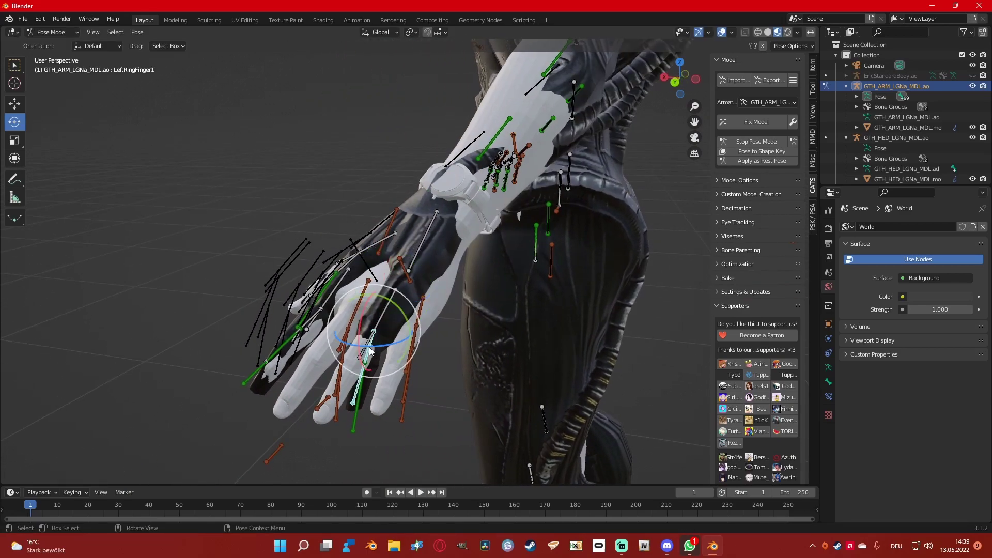
key(r)
click(345, 336)
middle_drag(345, 336, 460, 358)
key(r)
key(z)
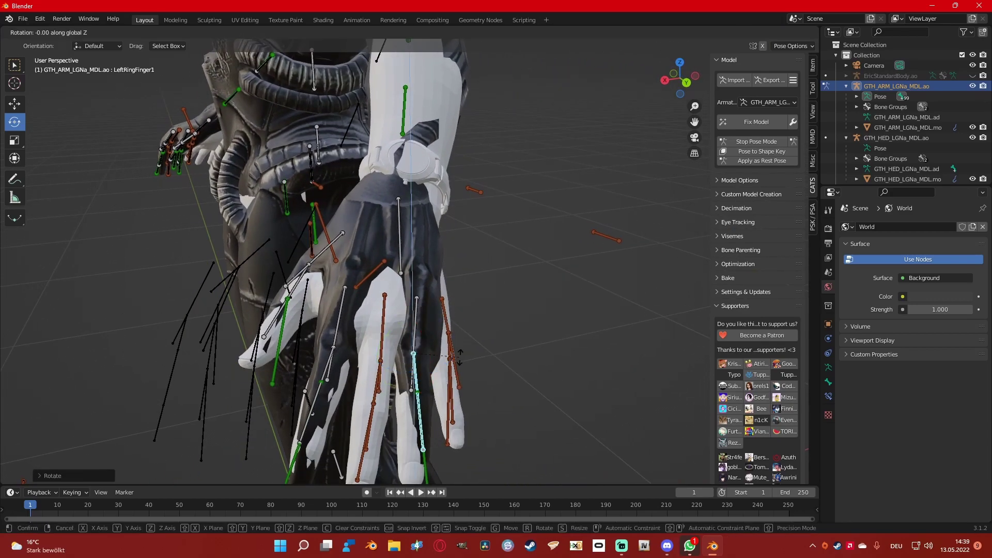
click(441, 357)
- Rotate the RightShoulder bone by about -5° around global Z to bring the right arm toward the base arm
middle_drag(440, 358, 310, 207)
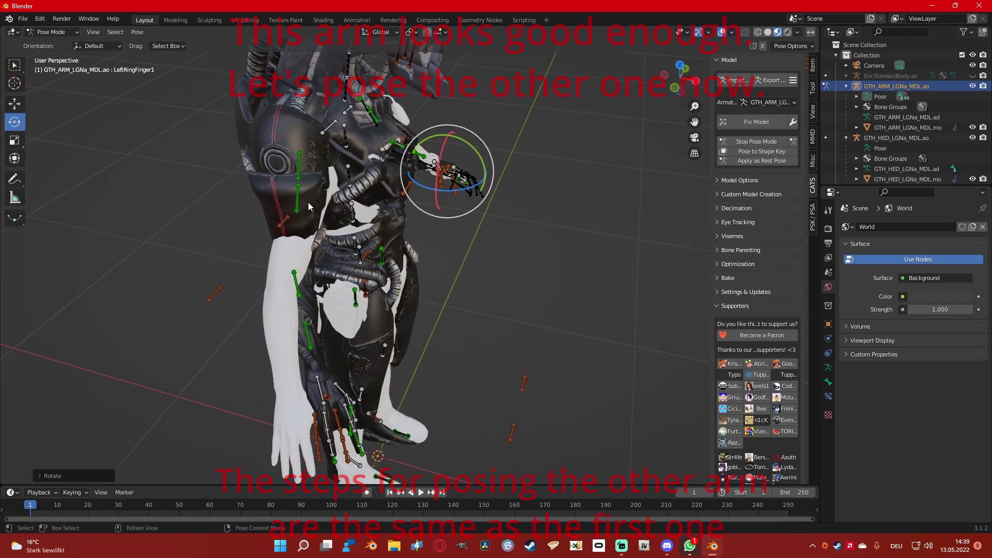
click(298, 197)
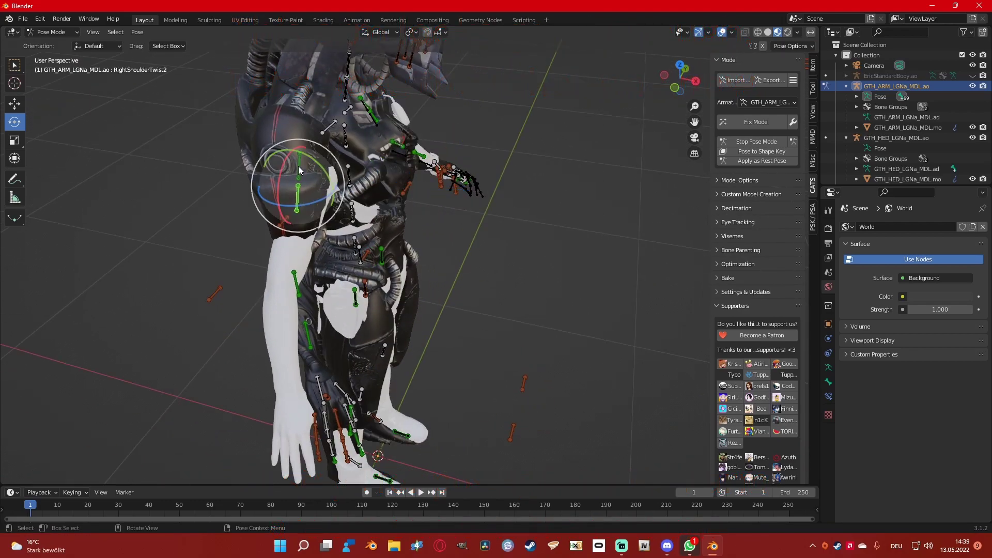
click(299, 170)
middle_drag(299, 171, 410, 252)
key(r)
key(z)
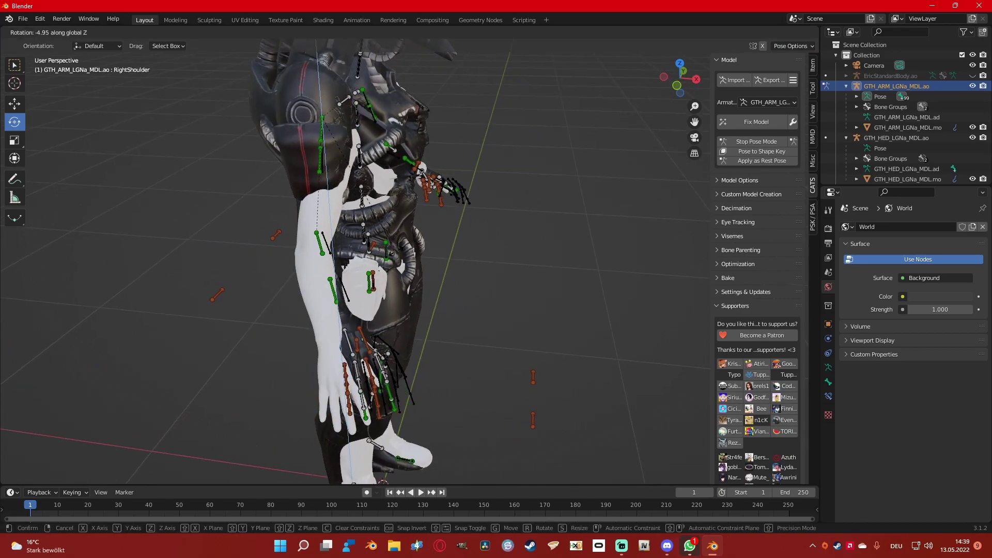
click(362, 259)
- Rotate the RightShoulder bone by about -8.2° around global X and fine-tune it by about 0.3° around global Z
middle_drag(362, 259, 431, 315)
scroll(431, 315, up, 3)
key(r)
key(x)
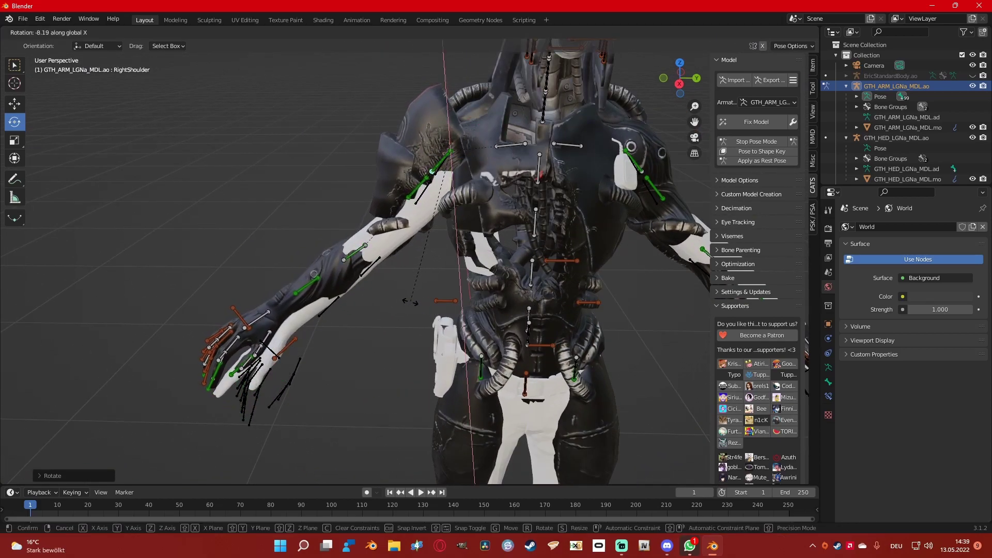
click(411, 302)
middle_drag(412, 302, 525, 311)
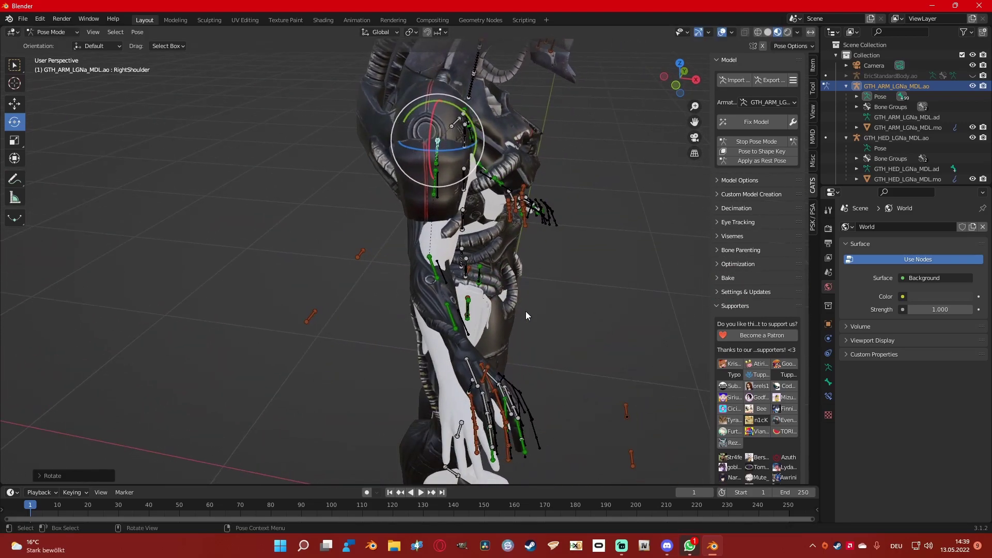
key(r)
key(z)
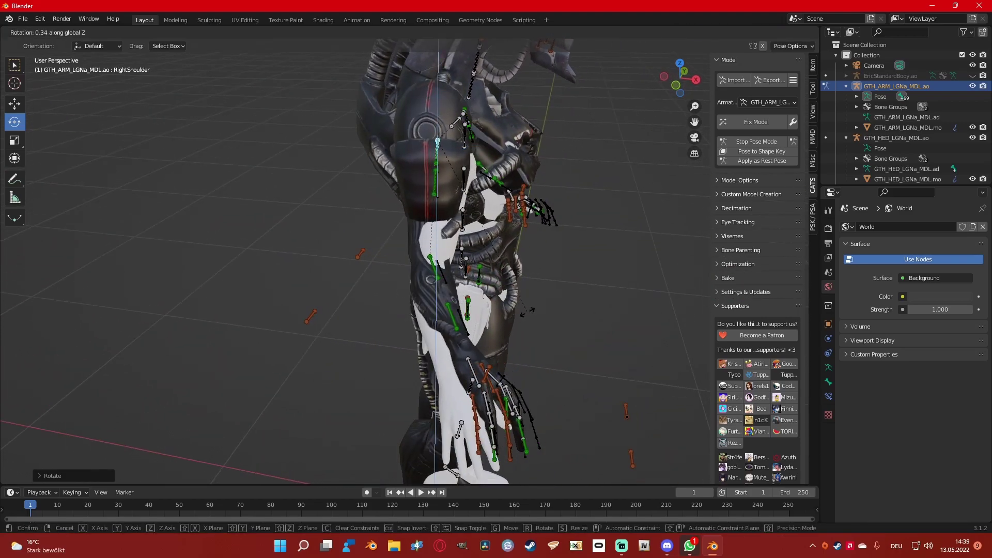
click(527, 310)
- Rotate the RightElbow bone, finishing with about -5.7° around global Z, to line the forearm up with the base forearm
middle_drag(529, 312, 446, 290)
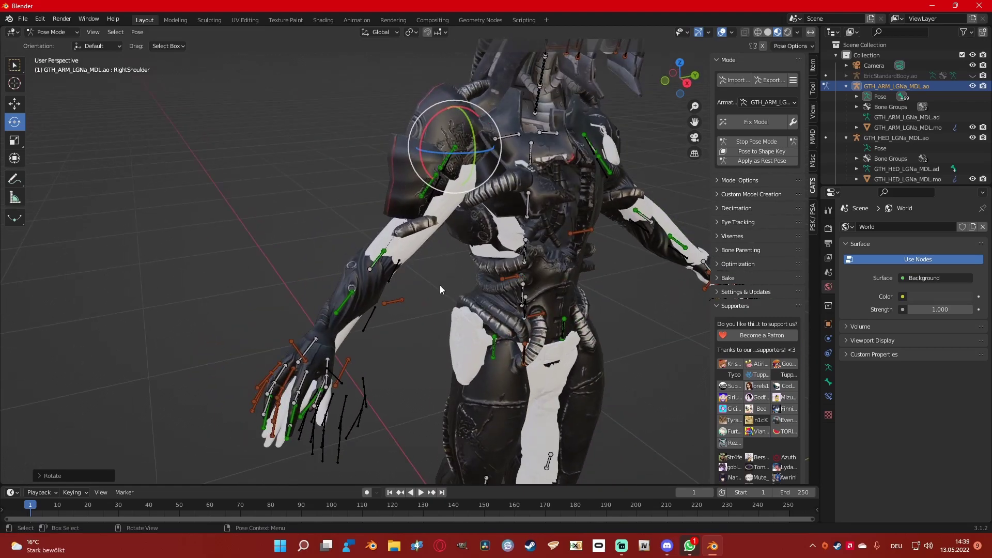
click(375, 260)
middle_drag(374, 270, 524, 303)
key(r)
click(463, 292)
key(r)
key(z)
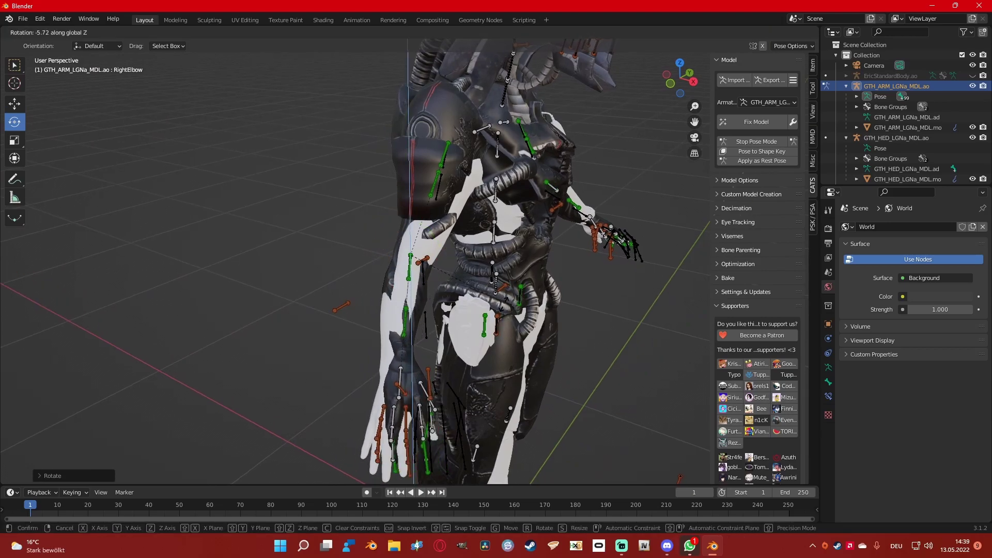
click(495, 310)
- Rotate the RightElbow bone slightly around global X to match the height of the base forearm
middle_drag(495, 311, 513, 336)
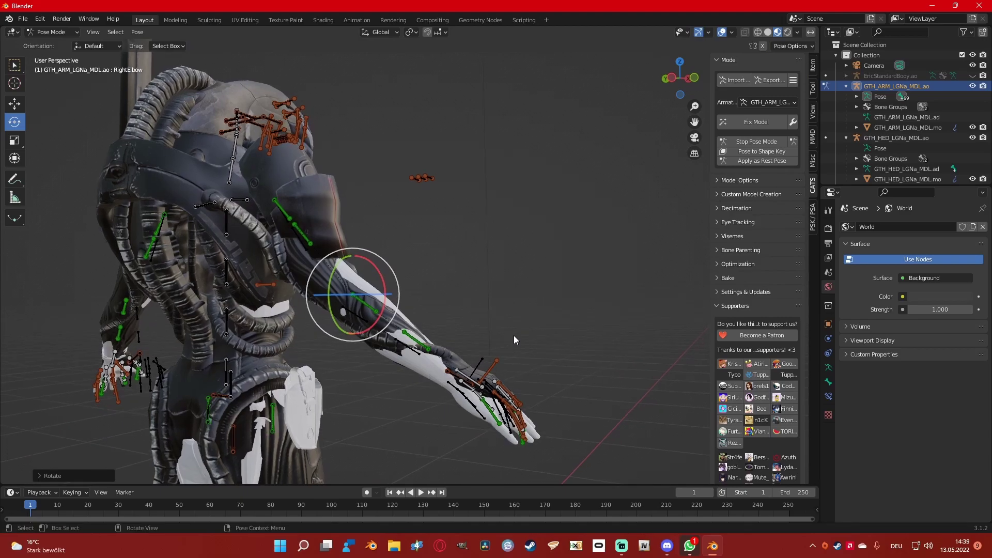
key(r)
key(x)
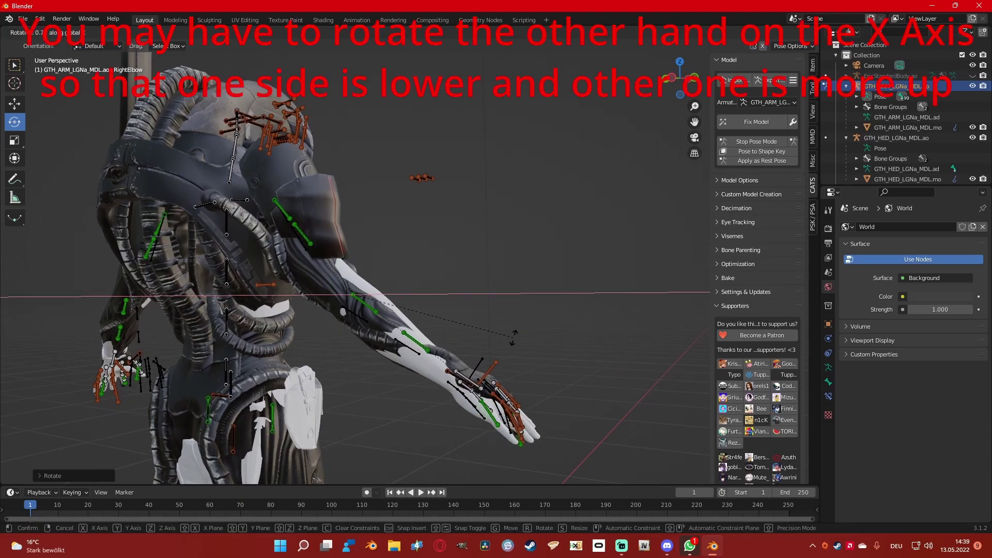
click(512, 342)
- Fine-tune the RightWrist bone by about -0.2° around global Z
middle_drag(512, 342, 424, 291)
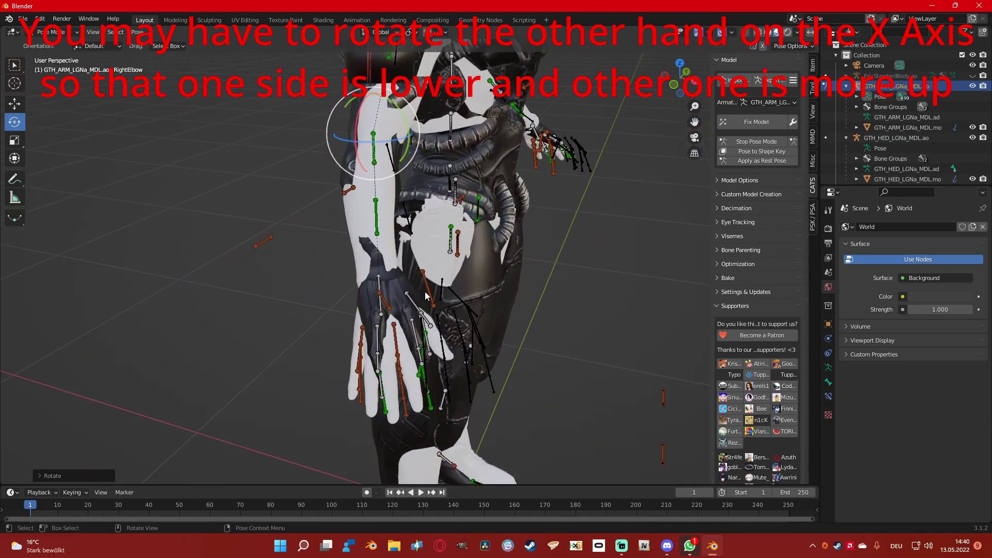
click(379, 288)
key(r)
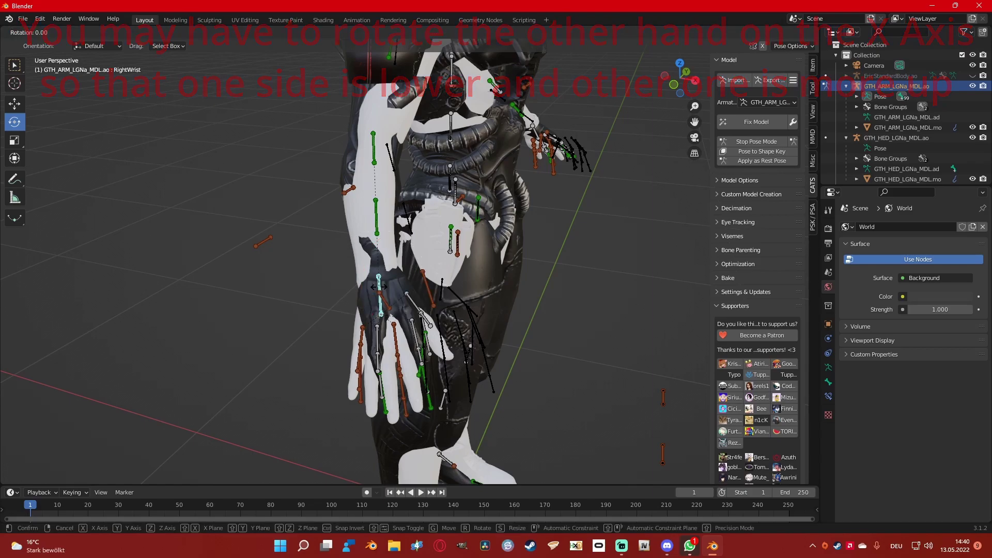
key(z)
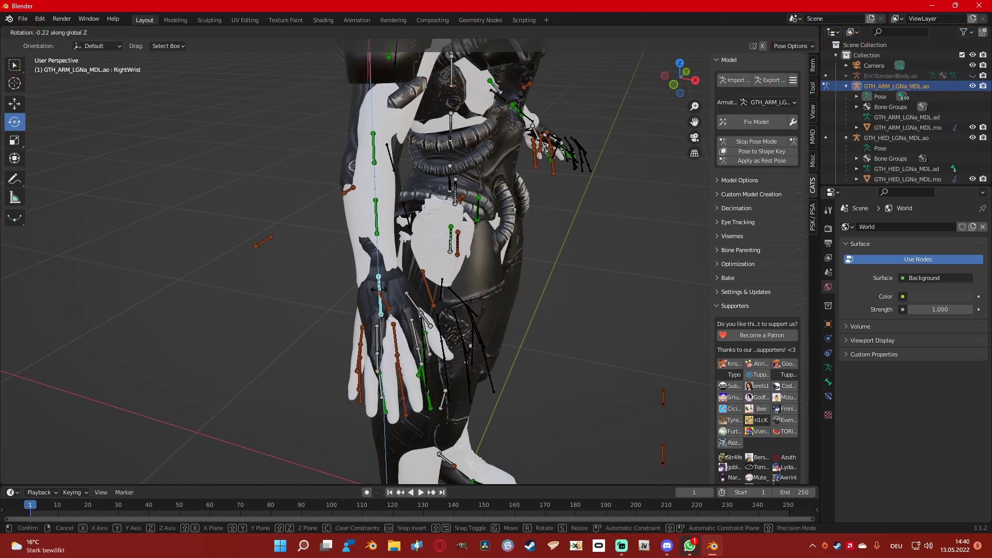
click(377, 290)
- Undo the last two pose changes and try rotating the RightElbow bone by about 1.5° around global X
middle_drag(377, 290, 389, 337)
drag(402, 336, 398, 326)
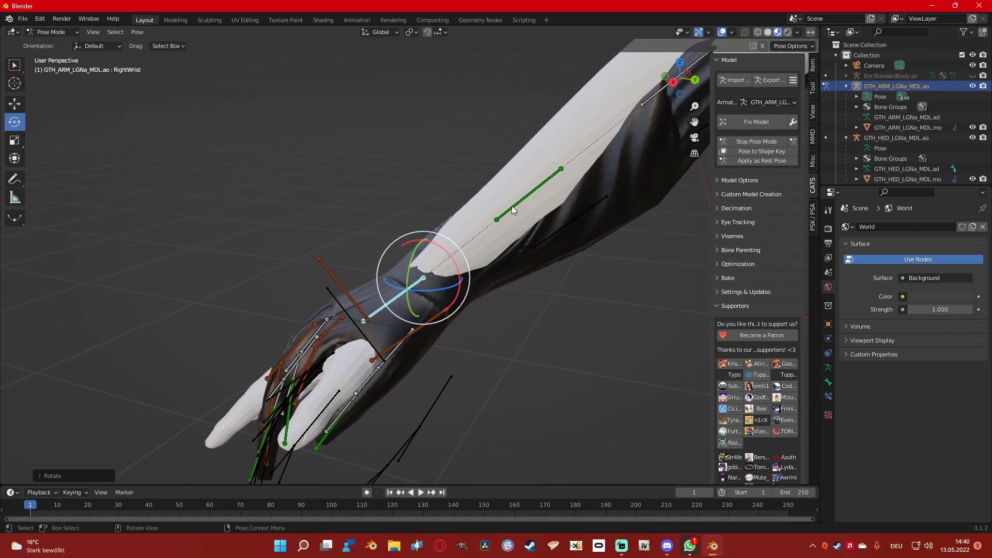
key(ctrl+z)
key(ctrl+z)
click(584, 149)
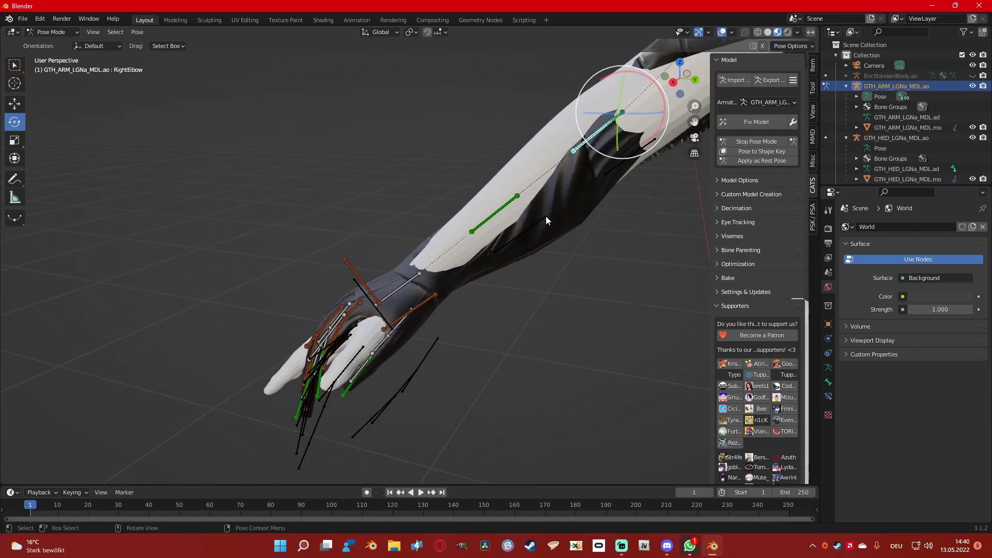
key(x)
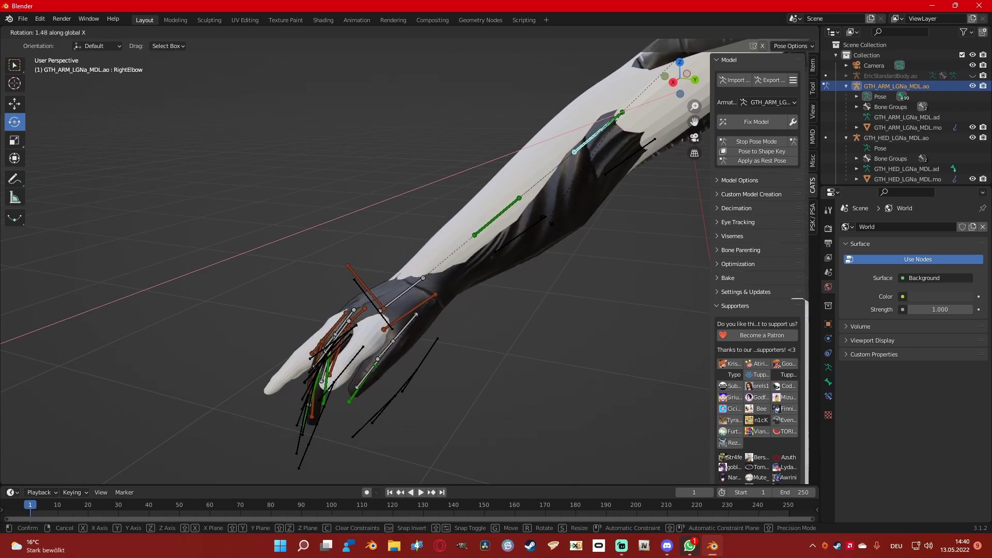
click(506, 255)
- Rotate the RightWrist bone slightly around global X and adjust it around global Z to fit the base hand
click(396, 292)
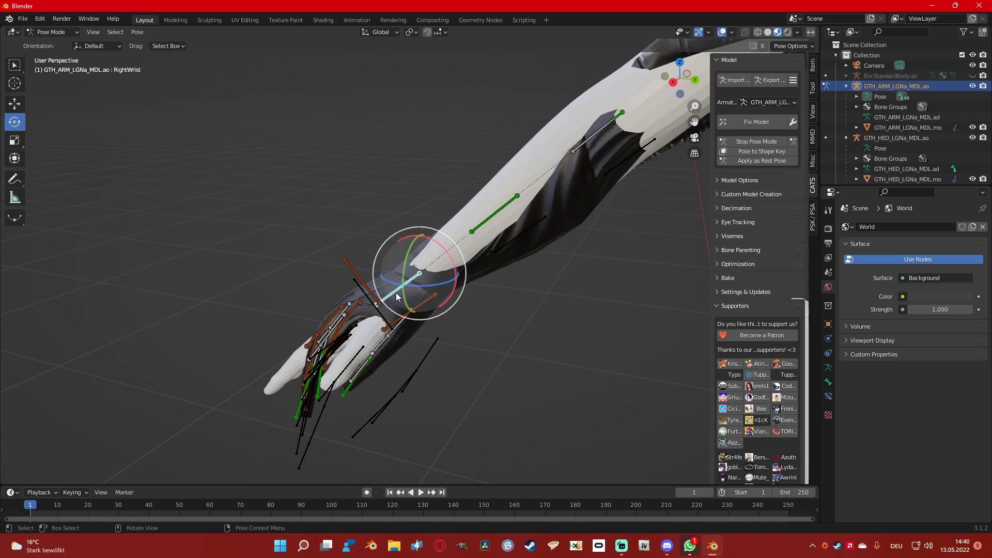
key(r)
key(x)
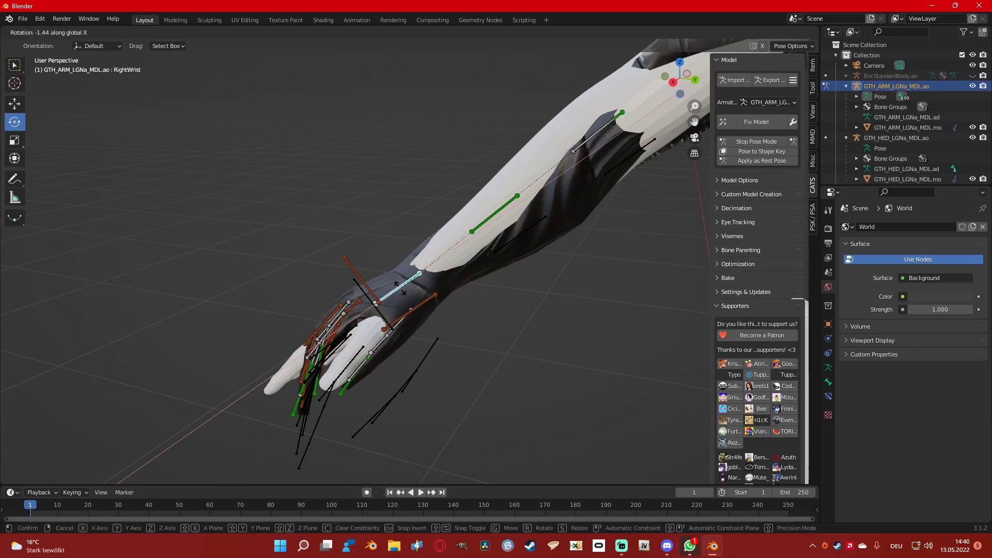
click(434, 302)
scroll(467, 314, up, 3)
middle_drag(466, 314, 416, 327)
key(r)
key(z)
click(515, 339)
- Try rotating the RightThumbFinger bone around global Z, switching to about -20° around global X
click(441, 320)
click(441, 291)
middle_drag(441, 293, 436, 323)
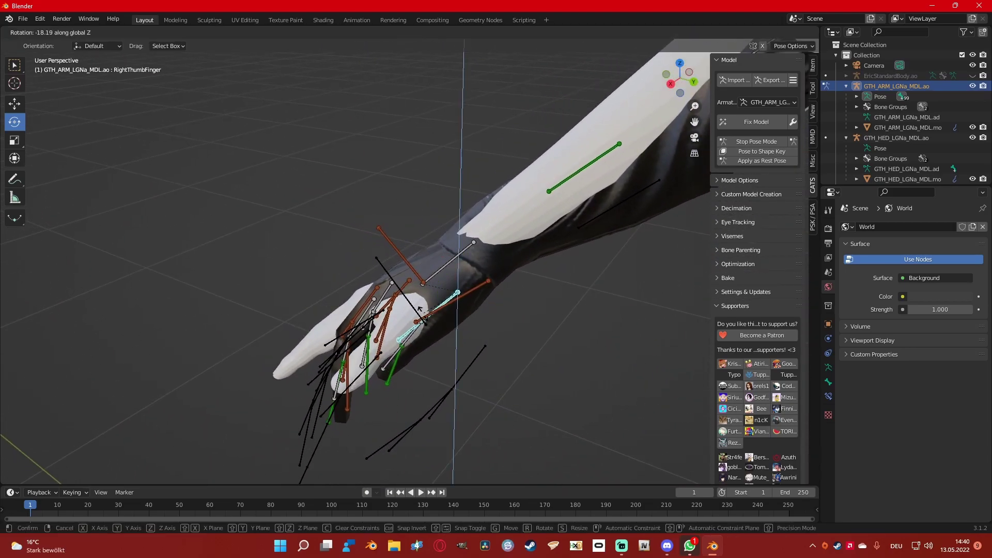
key(x)
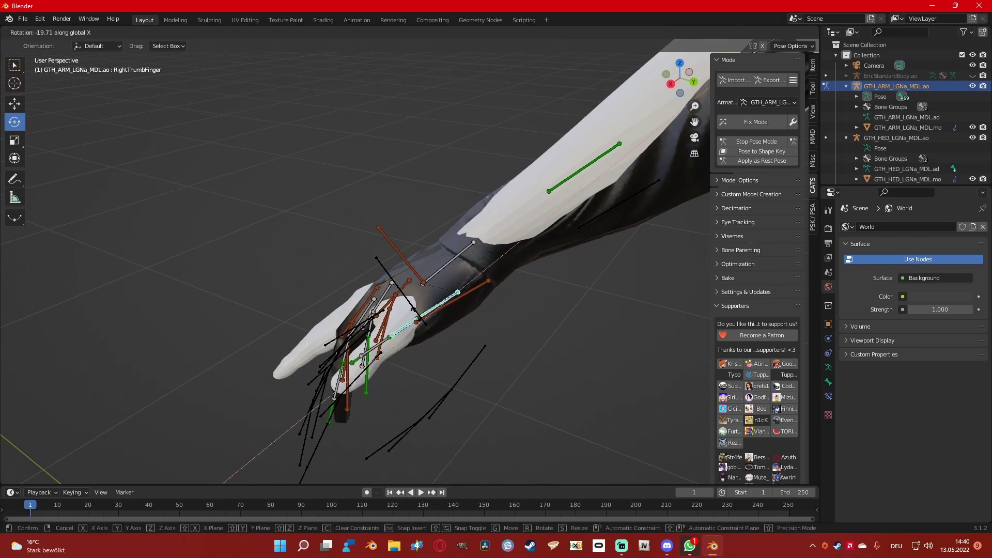
click(427, 323)
- Move the RightThumbFinger bone about 0.006 m along global Z and about -0.011 m along global Y
key(g)
key(x)
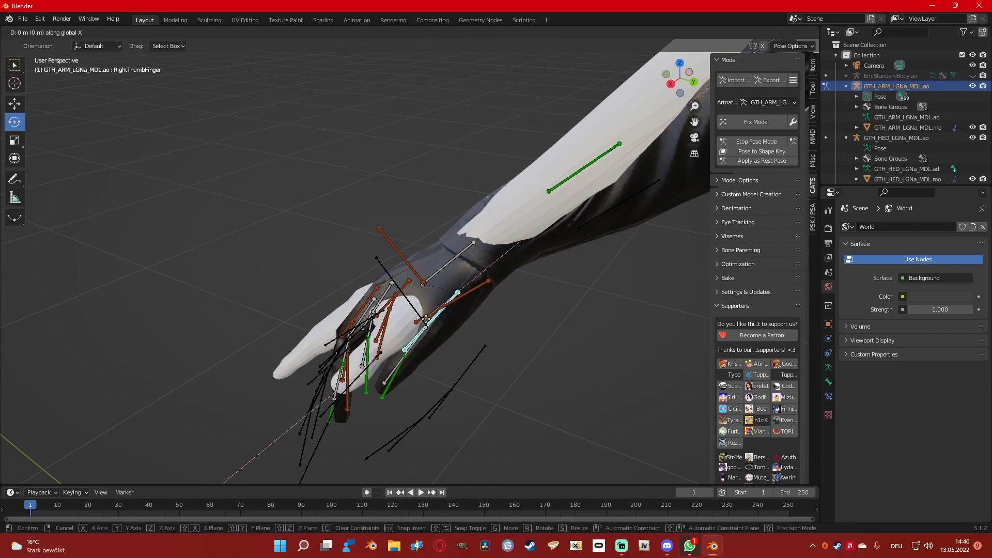
key(z)
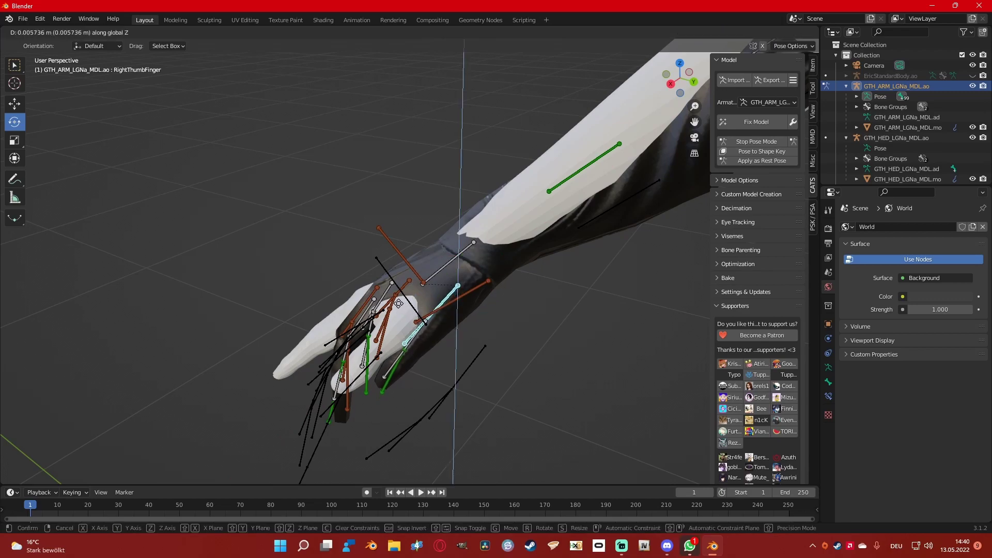
click(402, 306)
key(y)
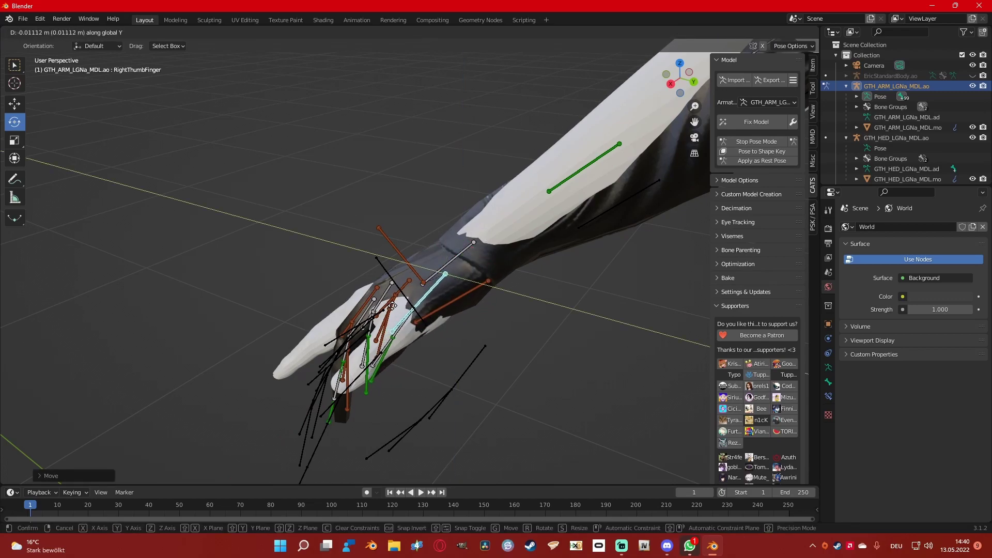
click(392, 305)
- Rotate the RightThumbFinger bone around global Z and global X to align it with the base thumb
middle_drag(436, 314, 581, 338)
key(r)
key(z)
click(486, 330)
key(r)
key(x)
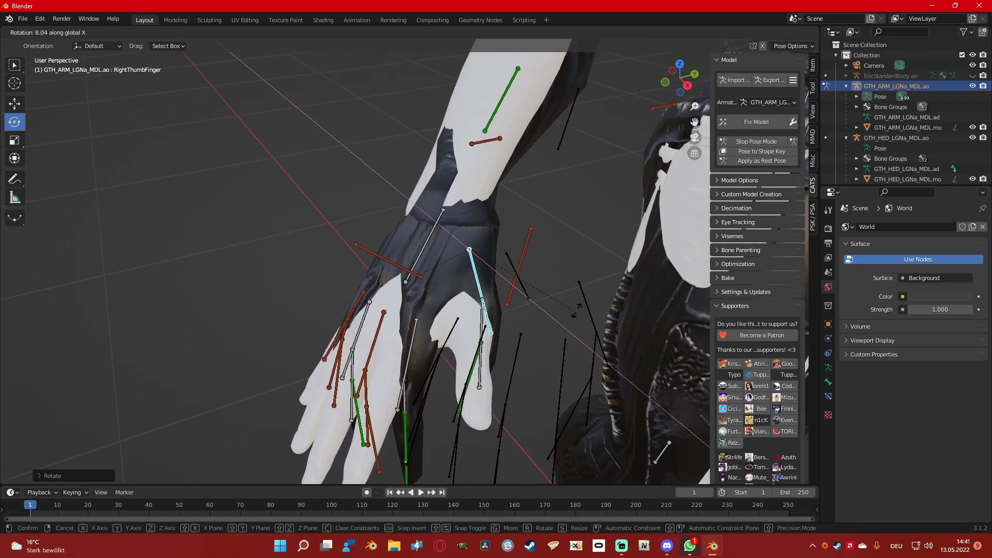
click(532, 355)
middle_drag(532, 356, 511, 345)
key(r)
key(z)
click(555, 346)
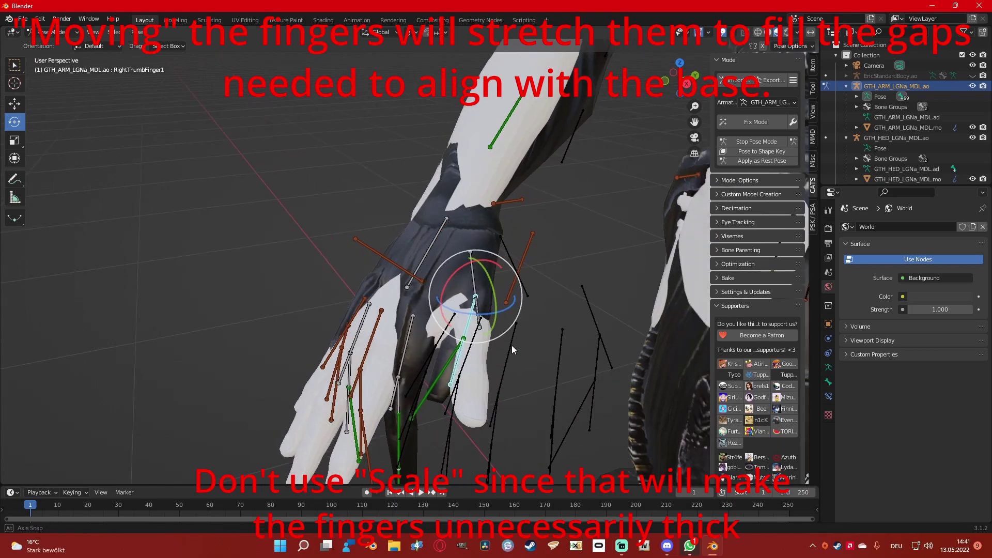
- Rotate the RightThumbFinger1 bone by about 18.7° around global Z to follow the base thumb
click(510, 345)
key(r)
key(z)
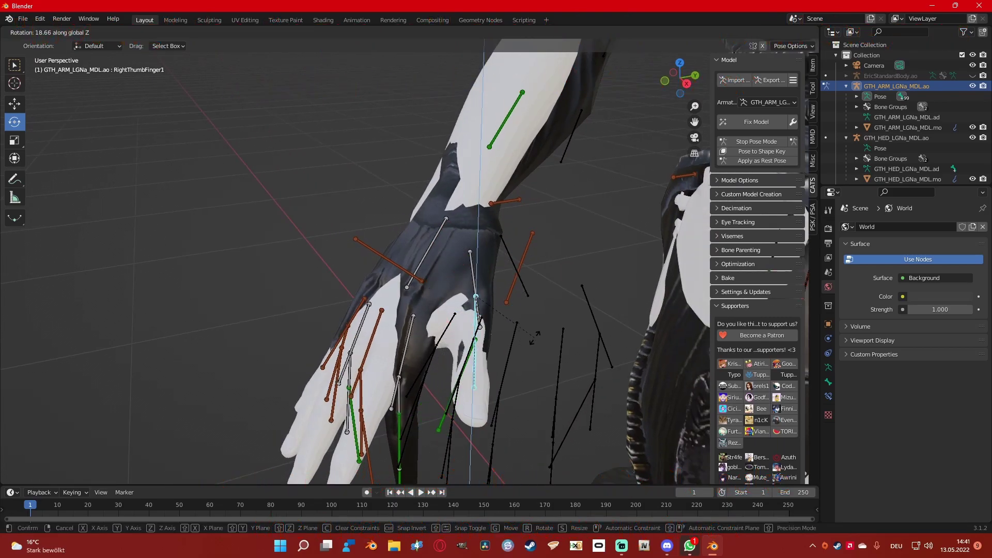
click(536, 337)
- Rotate the RightIndexFinger bone by about -13.4° around global Z, about -11° around global X, and about 8.2° around global Z
middle_drag(535, 337, 574, 329)
click(446, 342)
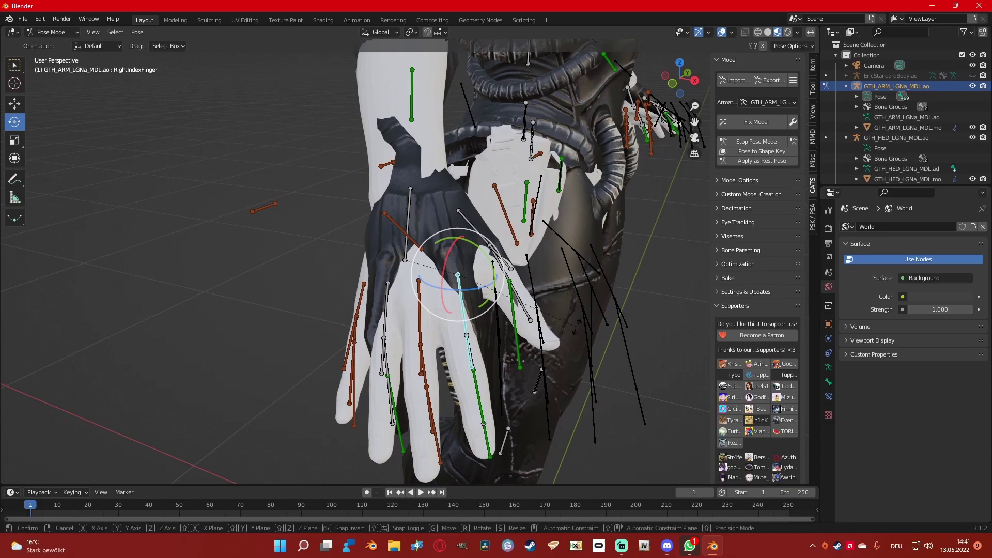
key(r)
key(z)
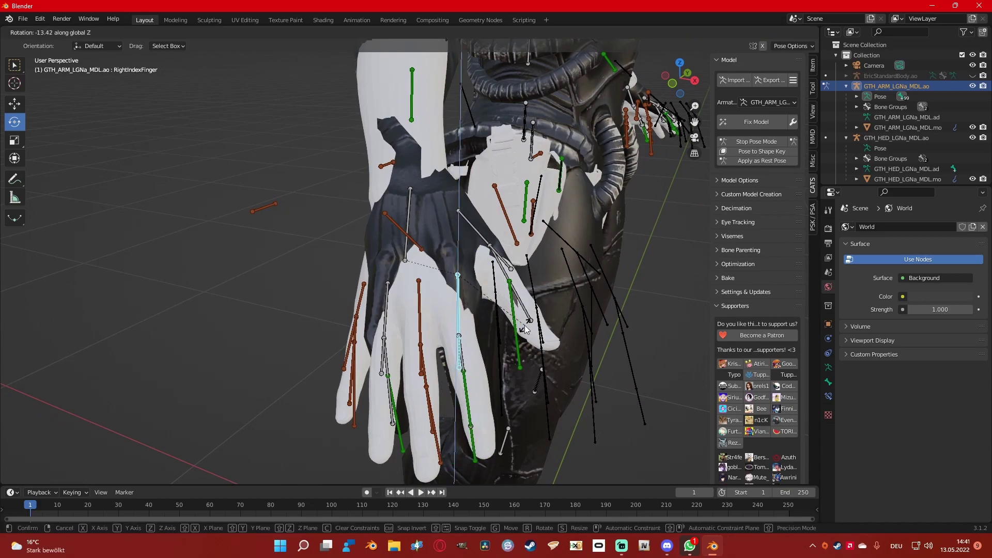
click(526, 329)
key(r)
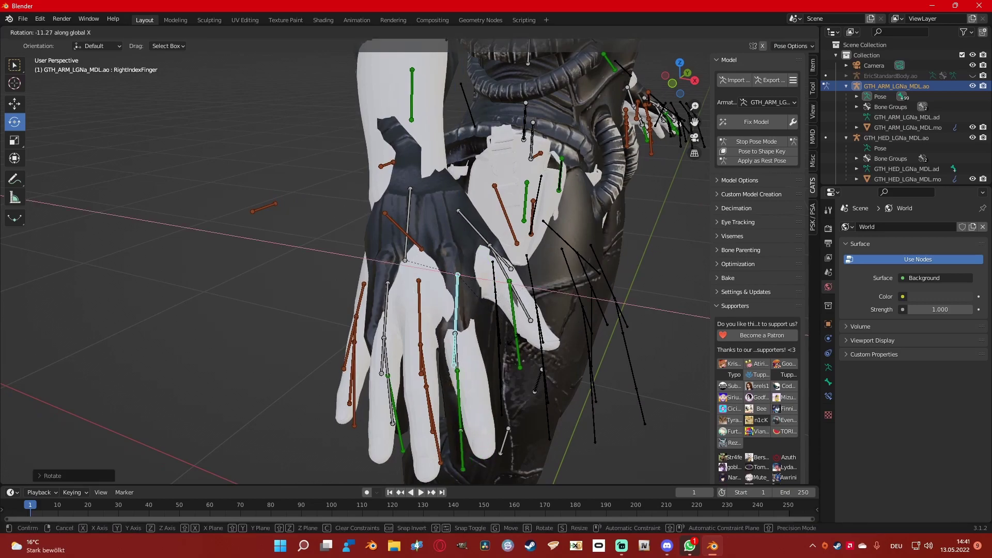
key(z)
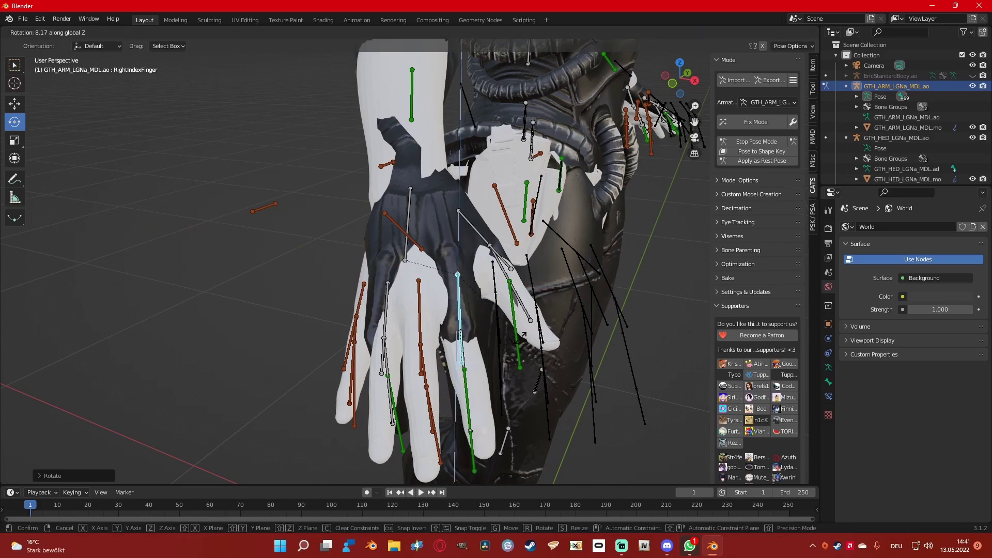
click(523, 335)
- Fine-tune the RightWrist bone's rotation around global Z against the base hand
middle_drag(523, 335, 464, 238)
key(r)
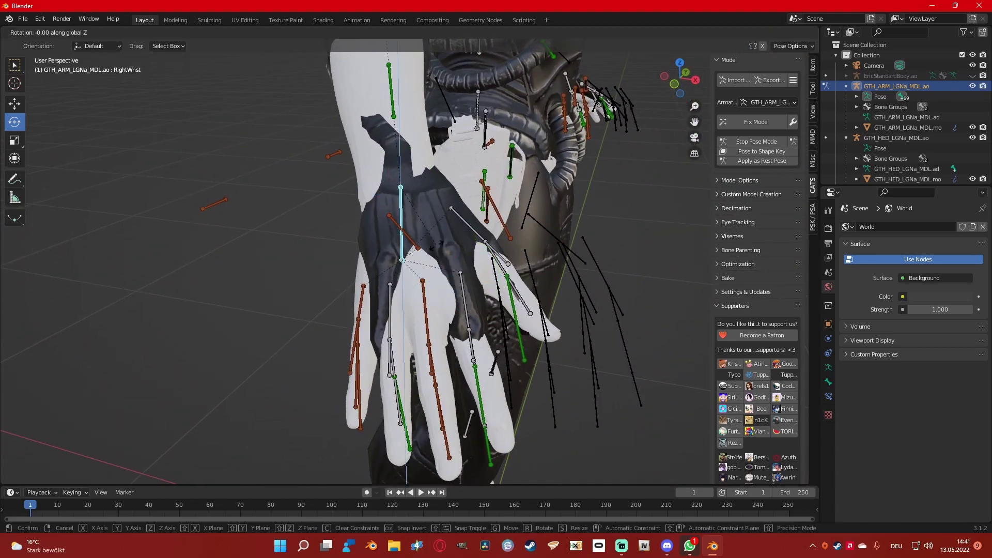
click(433, 252)
- Rotate the RightThumbFinger1 bone outward to center it inside the base thumb
middle_drag(485, 279, 517, 314)
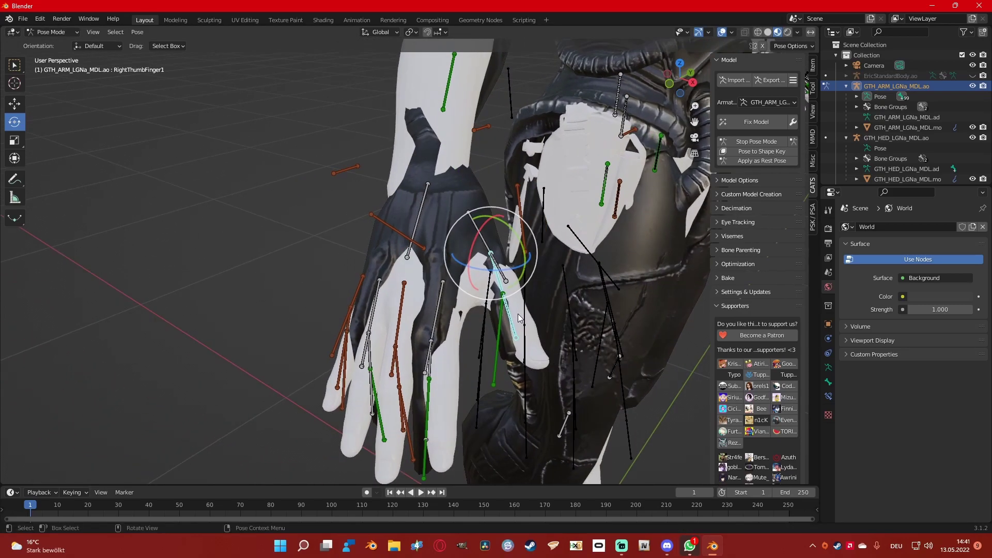
click(518, 314)
key(r)
click(535, 304)
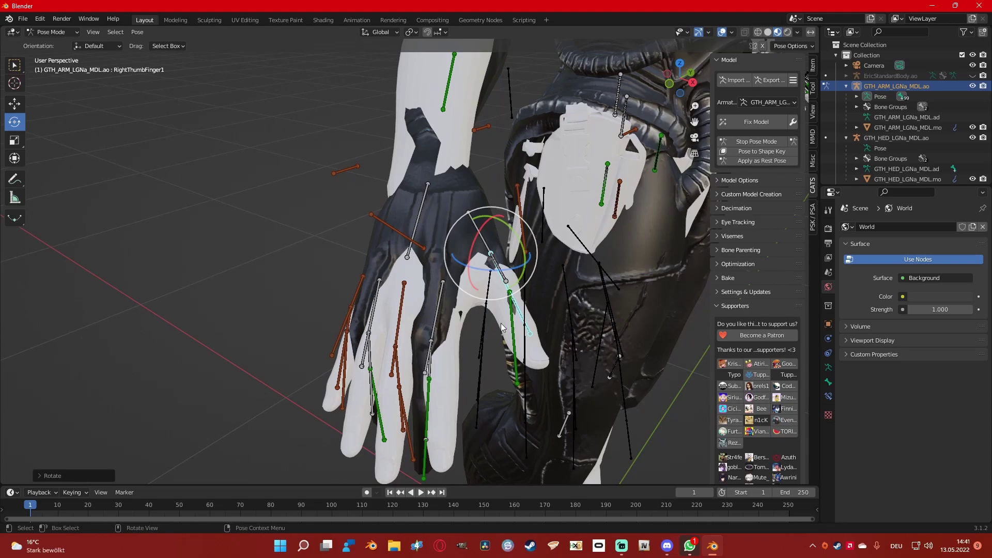
- Rotate the RightIndexFinger bone by about 8° around global Z to follow the base index finger
middle_drag(440, 308, 457, 310)
click(457, 310)
key(r)
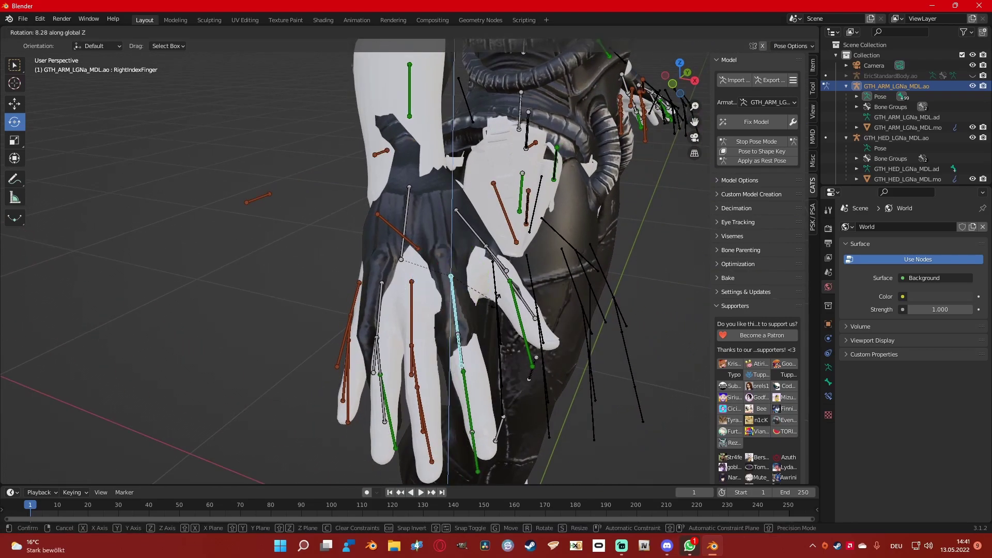
click(500, 303)
- Rotate the RightIndexFinger1 bone around global X, and around global Z by about 14.7°, toward the base index finger
middle_drag(500, 302, 454, 346)
click(455, 353)
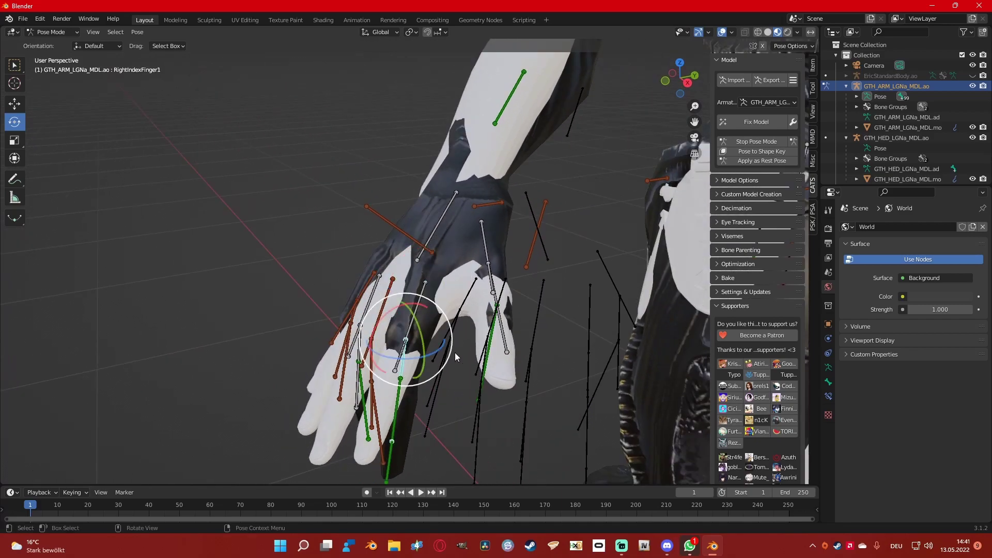
key(r)
key(x)
click(432, 371)
middle_drag(432, 371, 504, 353)
key(r)
key(z)
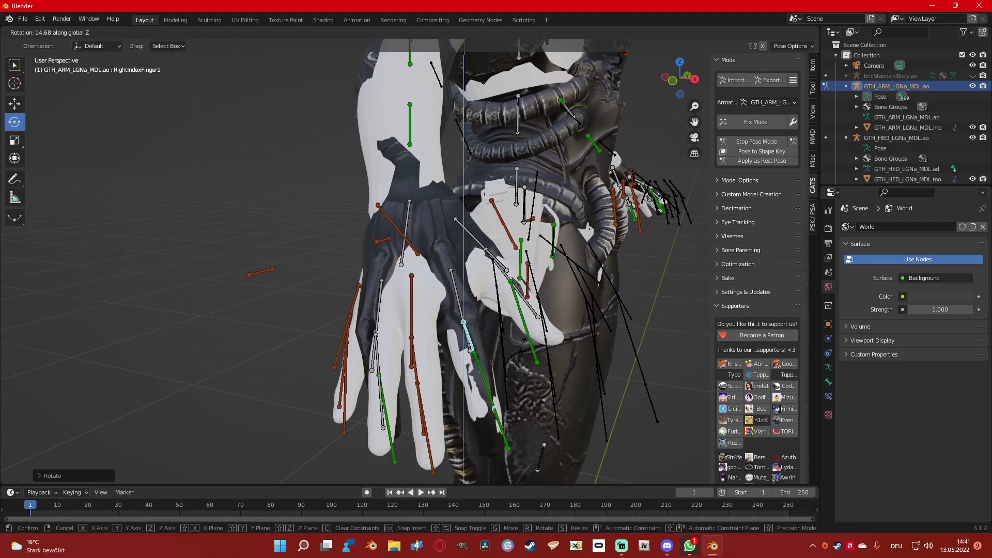
click(524, 341)
mouse_move(528, 372)
middle_down()
mouse_move(480, 364)
mouse_move(488, 334)
mouse_move(525, 342)
mouse_move(538, 376)
mouse_move(527, 370)
middle_up()
- Shift the RightRingFinger bone slightly along global X and rotate it about -2° around global X to follow the base finger
click(422, 327)
middle_drag(422, 325, 476, 325)
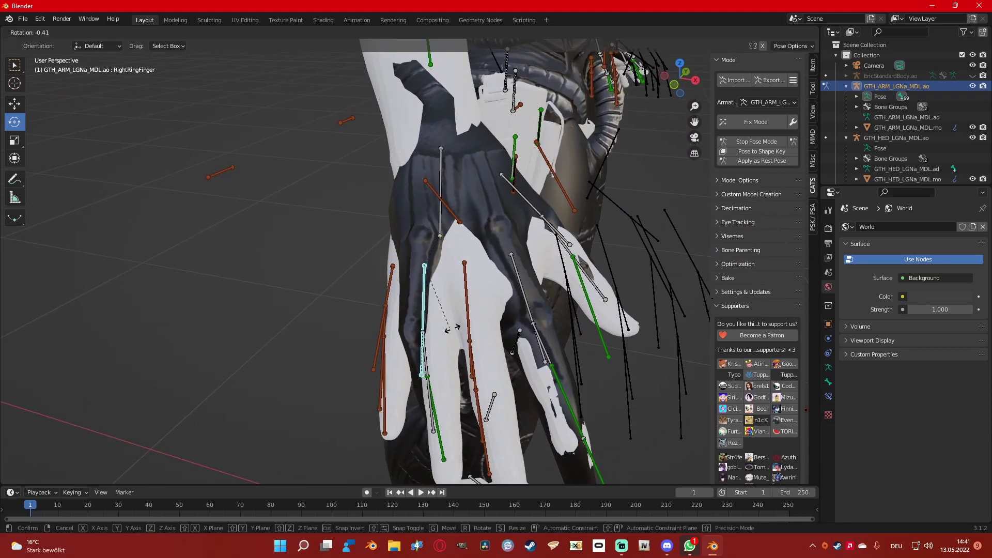
key(g)
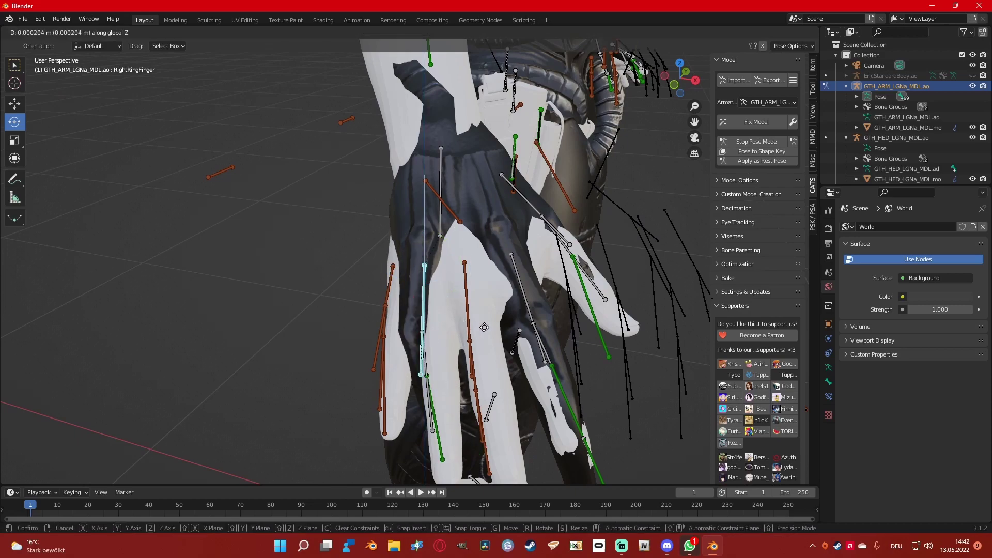
key(x)
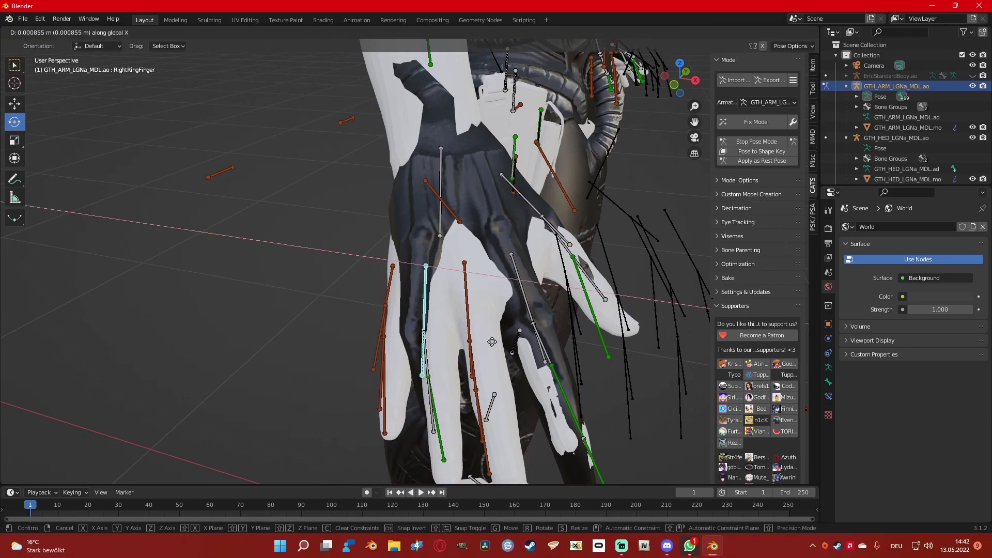
click(506, 343)
mouse_move(506, 343)
middle_down()
mouse_move(486, 353)
mouse_move(525, 346)
mouse_move(466, 352)
mouse_move(538, 343)
mouse_move(496, 353)
middle_up()
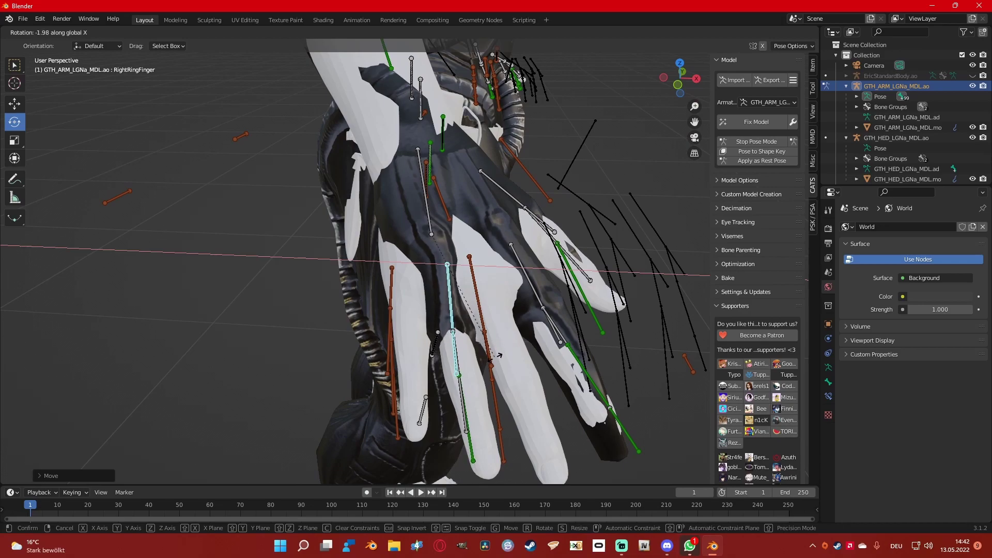
click(496, 355)
- Rotate the RightRingFinger1 bone outward around global X, and about 7.6° around global Z, to fit inside the base ring finger
middle_drag(464, 354, 494, 342)
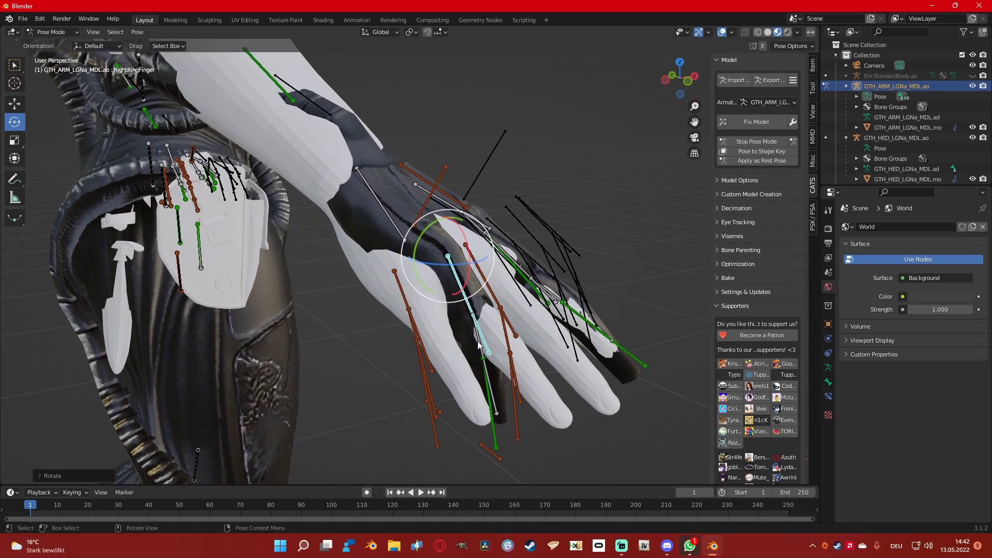
click(479, 345)
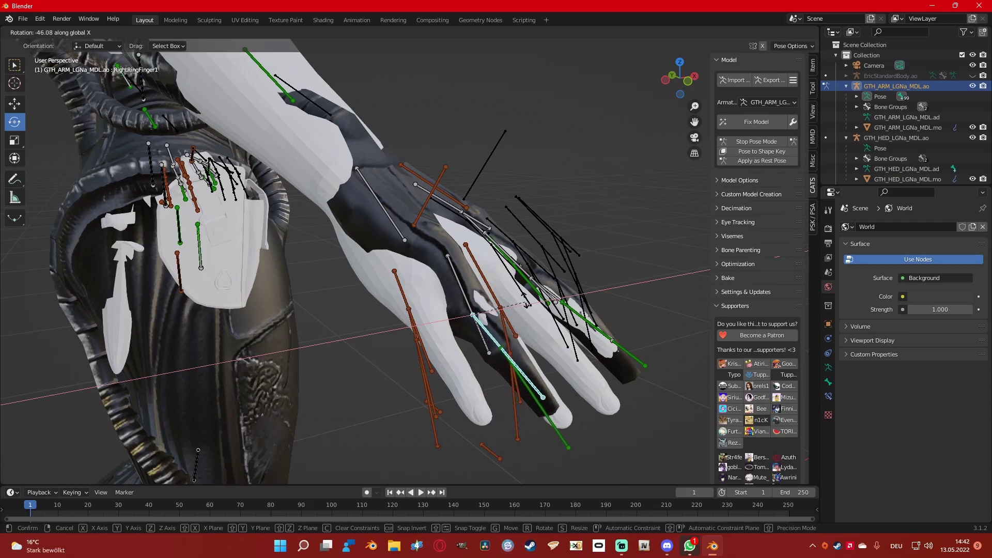
click(549, 334)
middle_drag(549, 334, 491, 343)
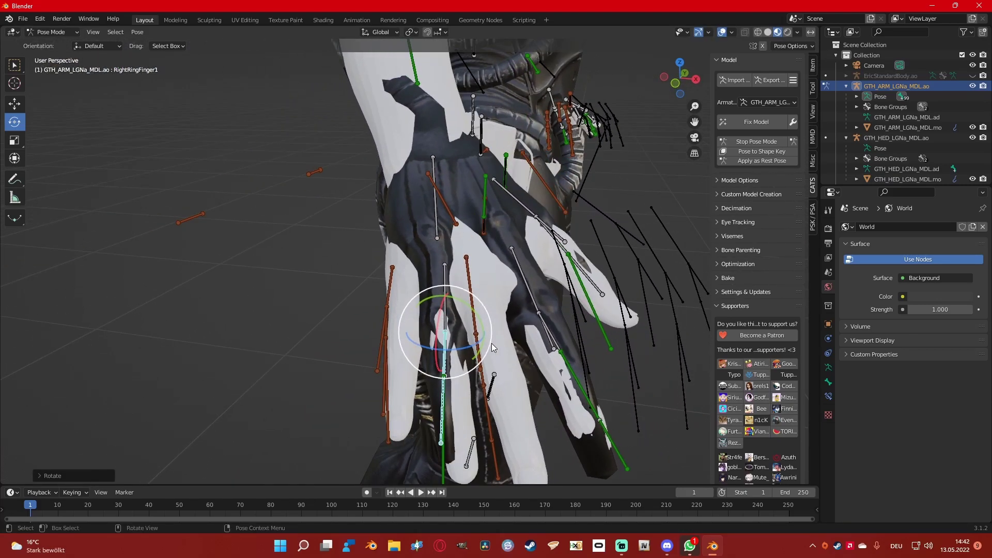
key(r)
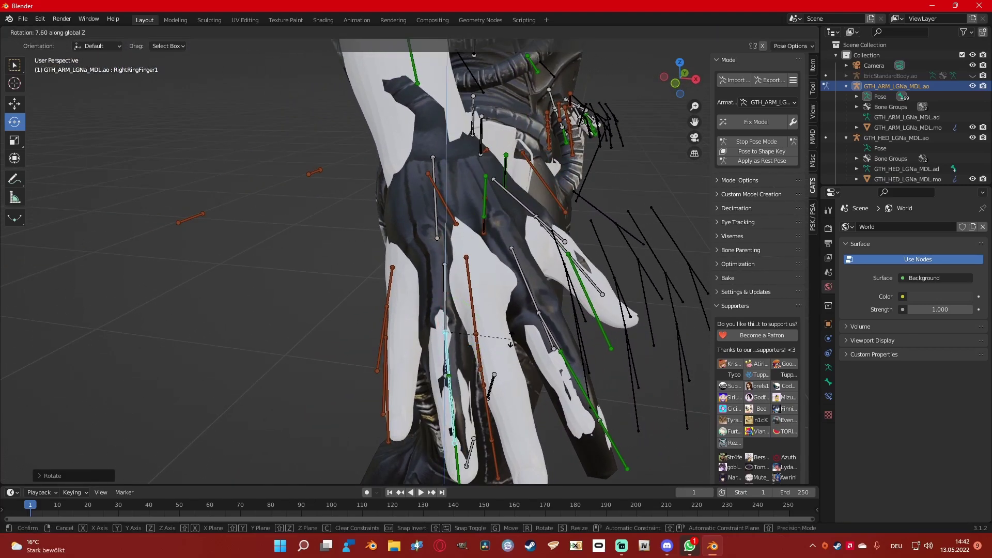
click(509, 340)
- Apply the modified pose of the GTH_ARM_LGNa_MDL armature as its rest pose
middle_drag(509, 339, 400, 276)
scroll(438, 293, up, 5)
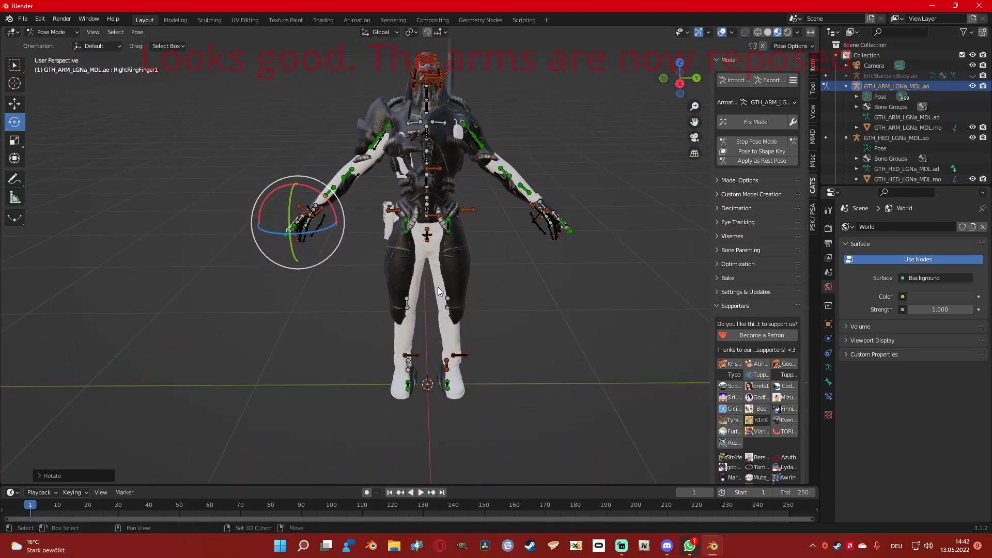
middle_drag(513, 324, 505, 418)
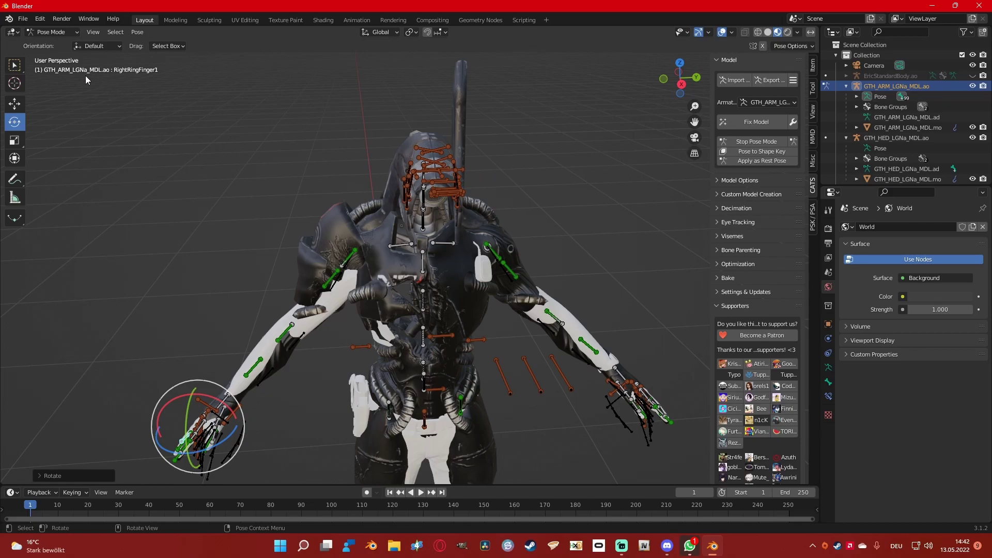
click(23, 20)
middle_drag(519, 388, 618, 206)
scroll(624, 210, down, 3)
shift+middle_drag(509, 197, 514, 419)
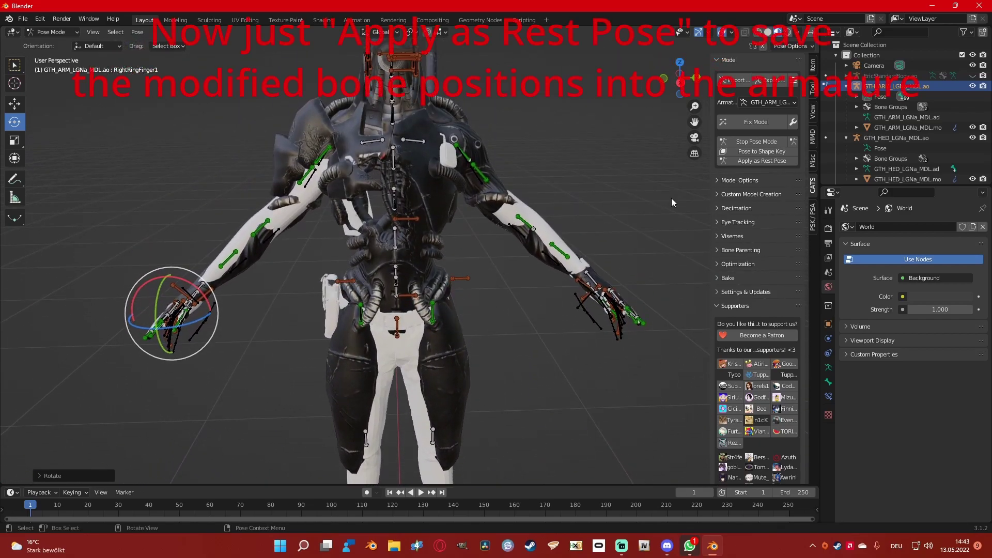
click(747, 163)
middle_drag(433, 292, 309, 208)
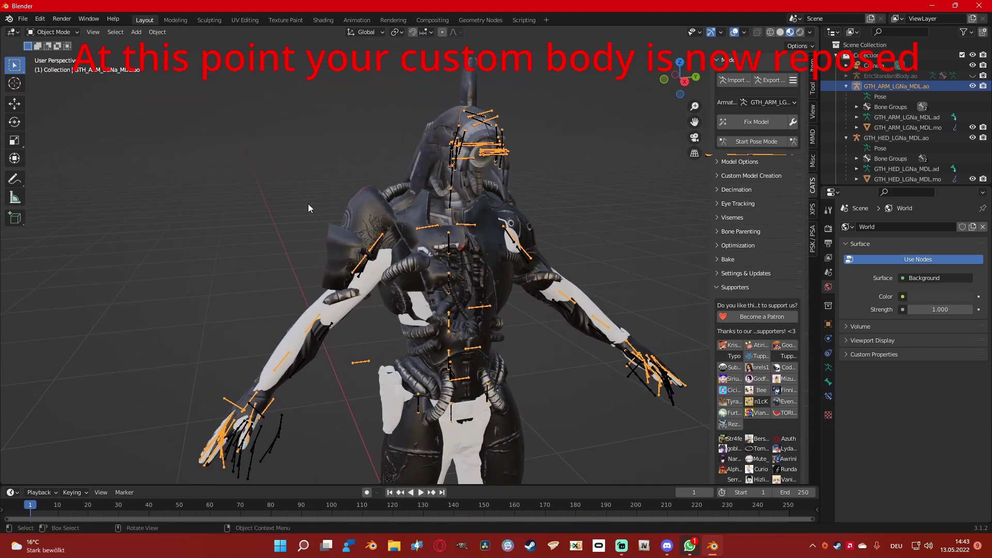
- Import the skeleton mesh EricStandardHead.psk from the Models\Eric\Head\Standard folder inside Eric_Base
click(23, 19)
mouse_move(73, 159)
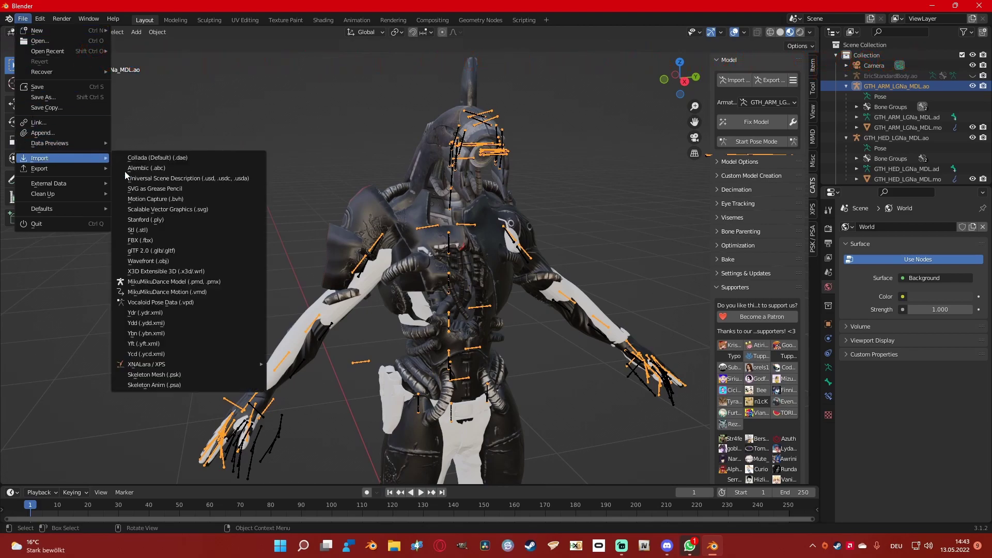
click(164, 375)
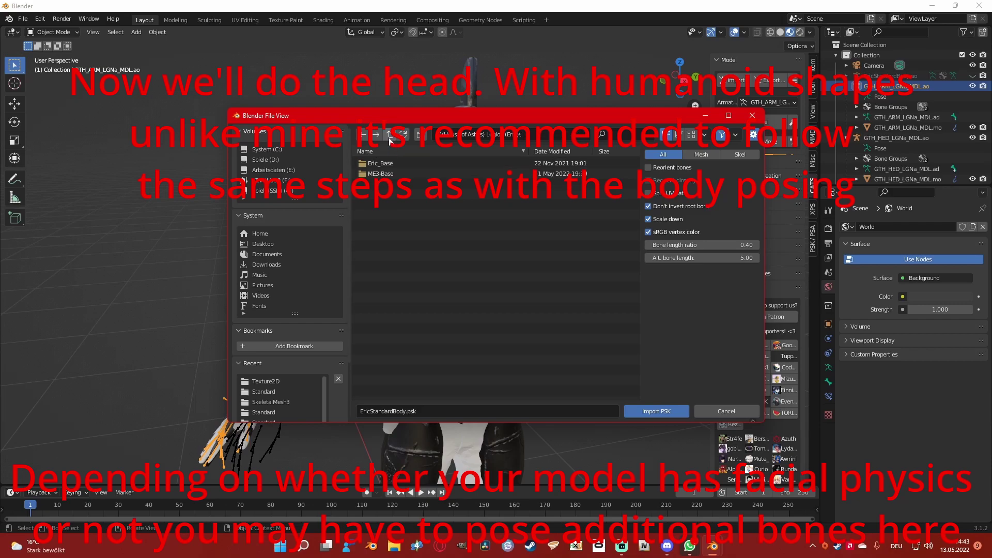
double_click(384, 164)
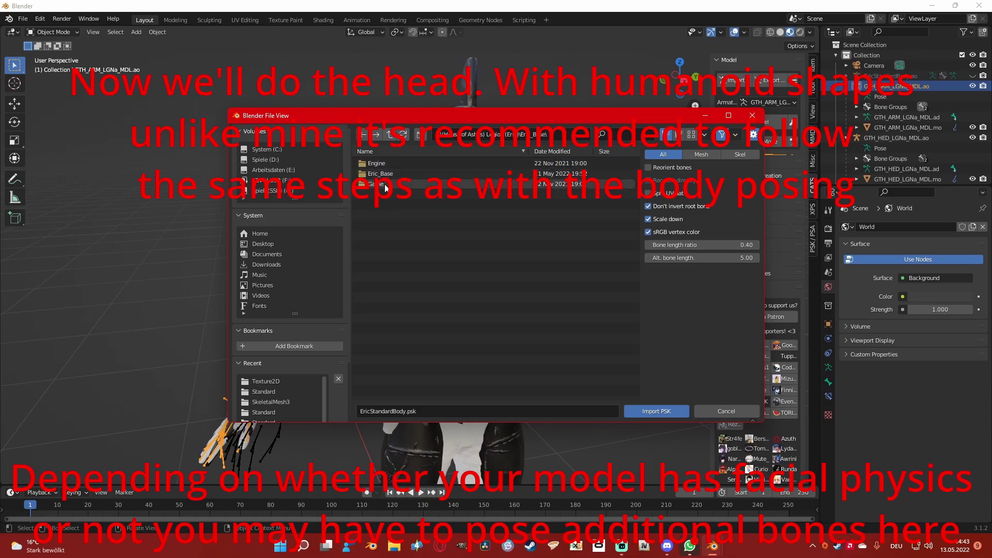
double_click(383, 183)
double_click(383, 181)
double_click(382, 166)
double_click(382, 172)
double_click(380, 176)
double_click(382, 184)
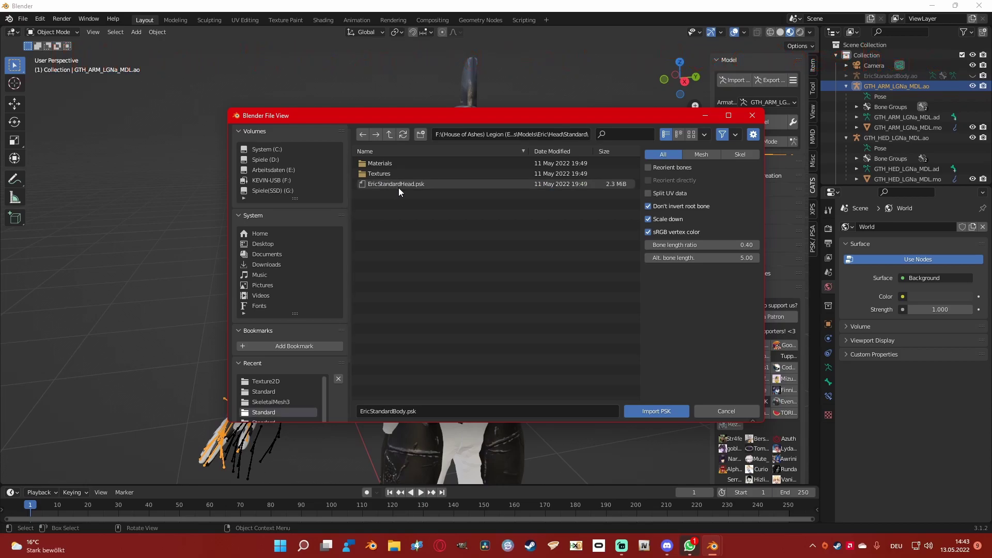
double_click(399, 184)
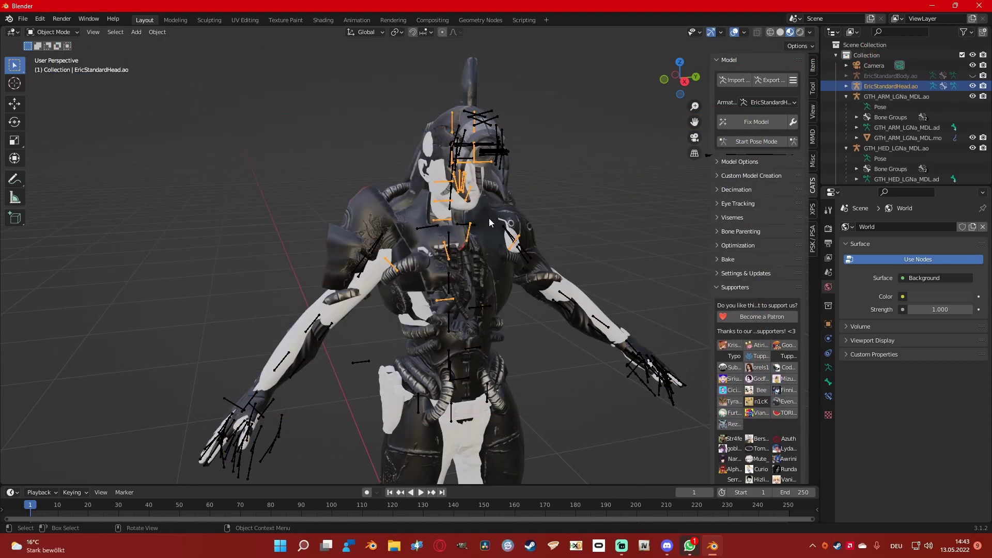
- Delete the imported EricStandardHead armature together with its mesh
mouse_move(490, 219)
middle_down()
mouse_move(507, 225)
mouse_move(418, 231)
mouse_move(607, 231)
mouse_move(486, 231)
mouse_move(505, 225)
mouse_move(494, 228)
middle_up()
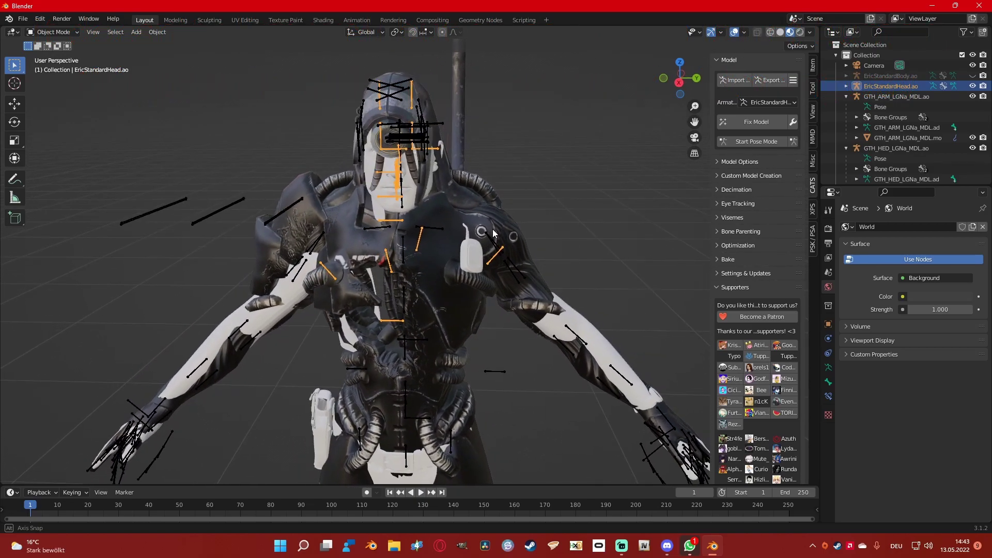
right_click(891, 86)
click(891, 85)
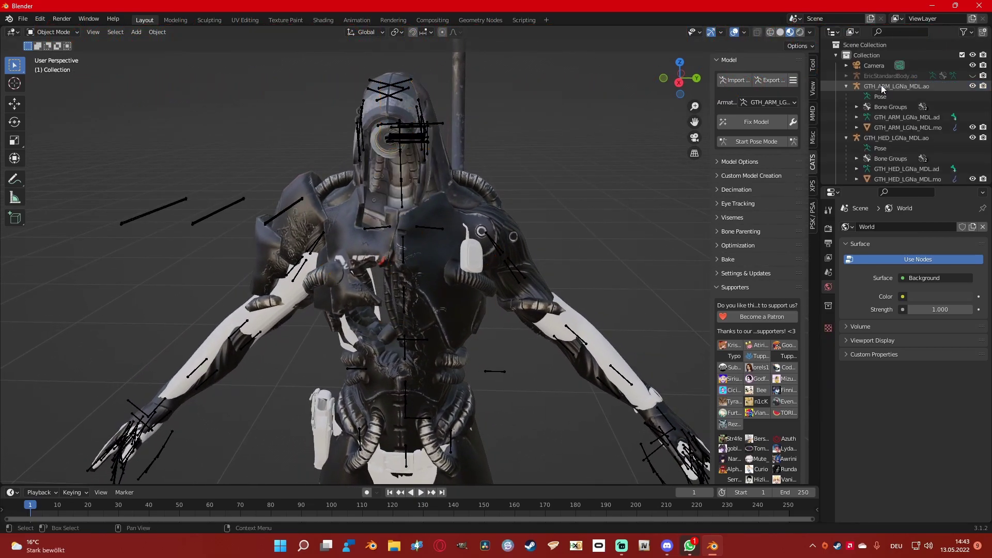
mouse_move(615, 167)
middle_down()
mouse_move(641, 172)
mouse_move(628, 169)
middle_up()
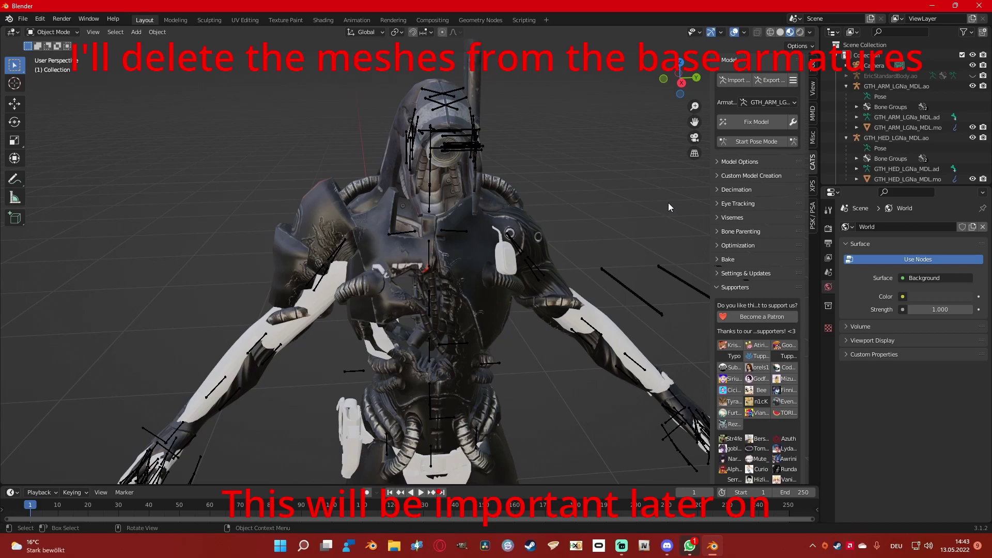
- Delete the EricStandardBody.mo mesh from the EricStandardBody.ao base armature, keeping the armature itself
scroll(901, 144, down, 1)
scroll(608, 198, down, 2)
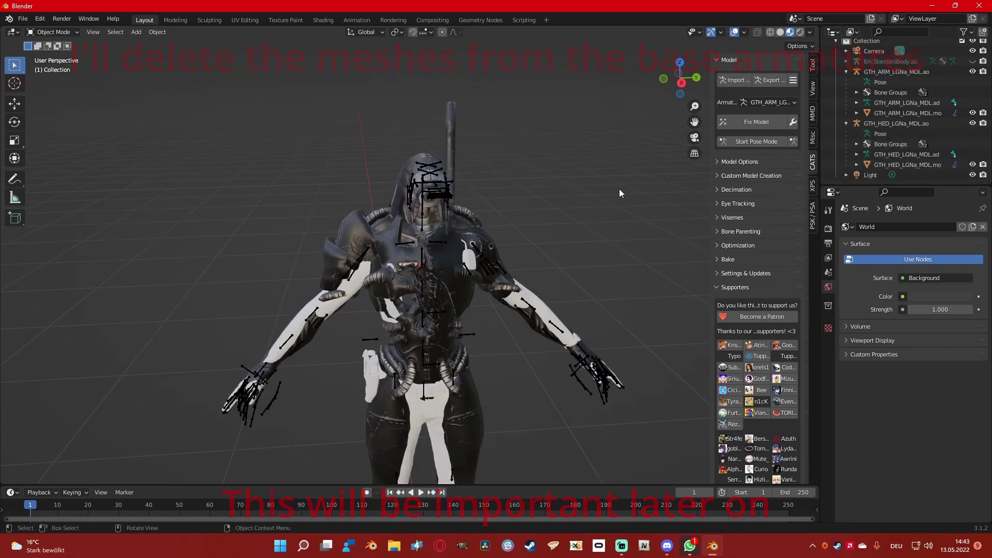
click(847, 62)
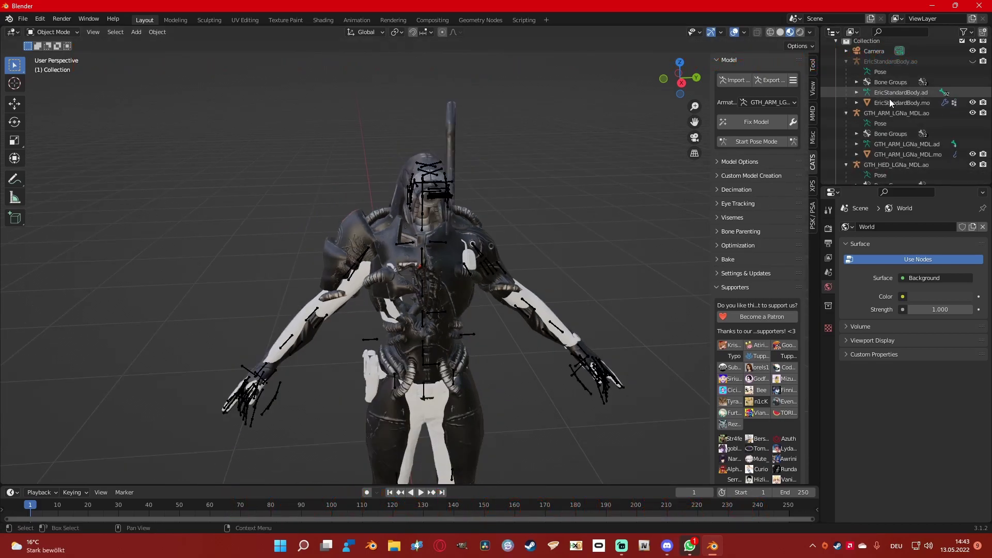
right_click(891, 100)
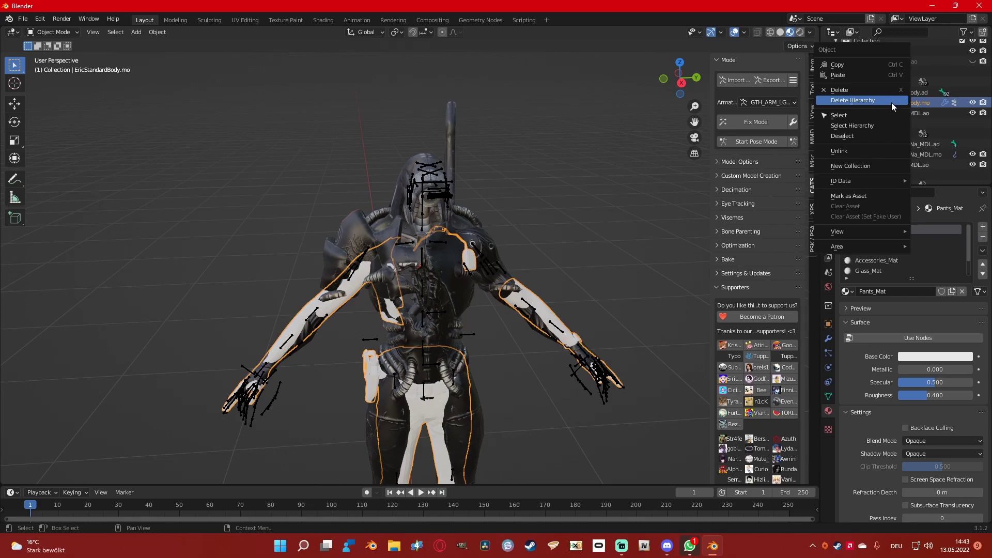
click(891, 102)
click(881, 63)
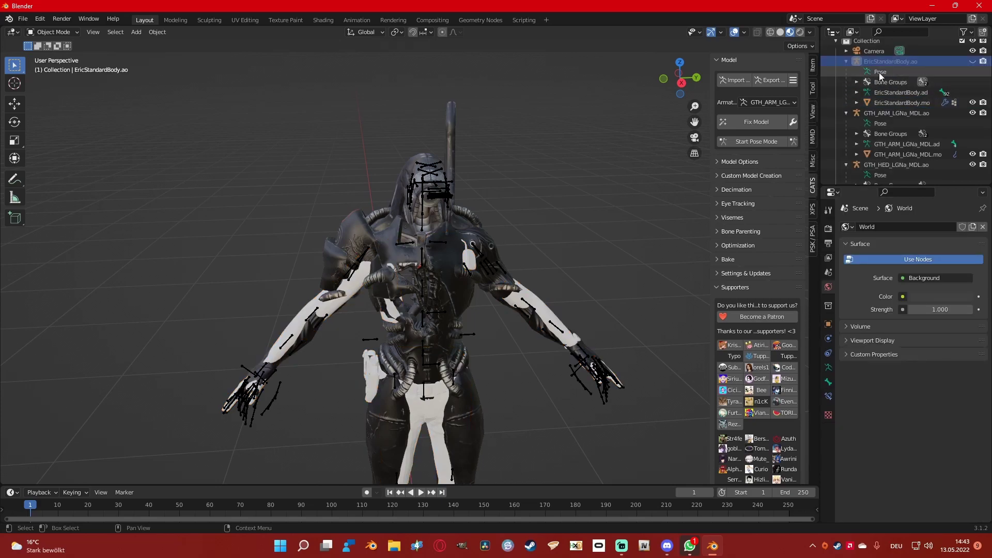
click(900, 102)
right_click(893, 103)
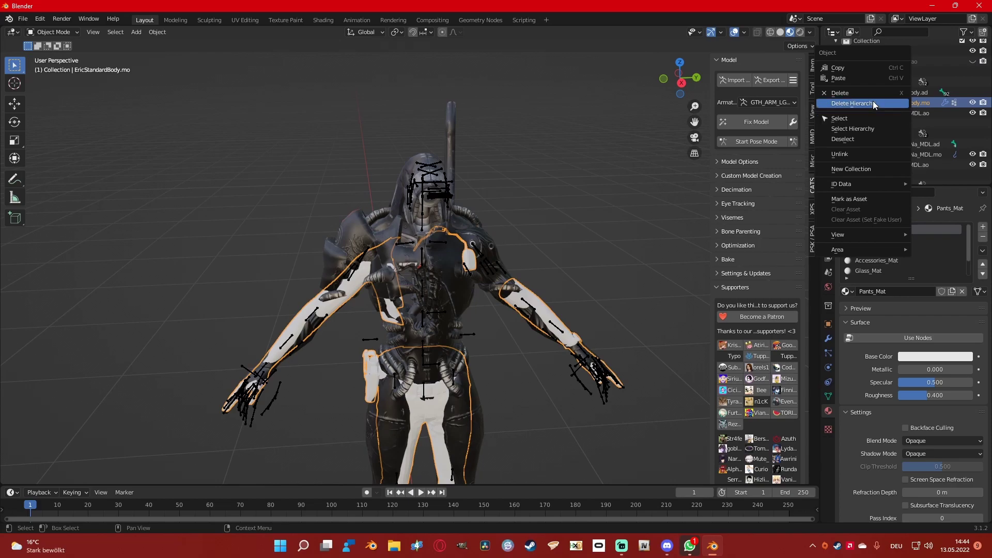
click(879, 103)
middle_drag(654, 209, 610, 215)
scroll(895, 171, down, 3)
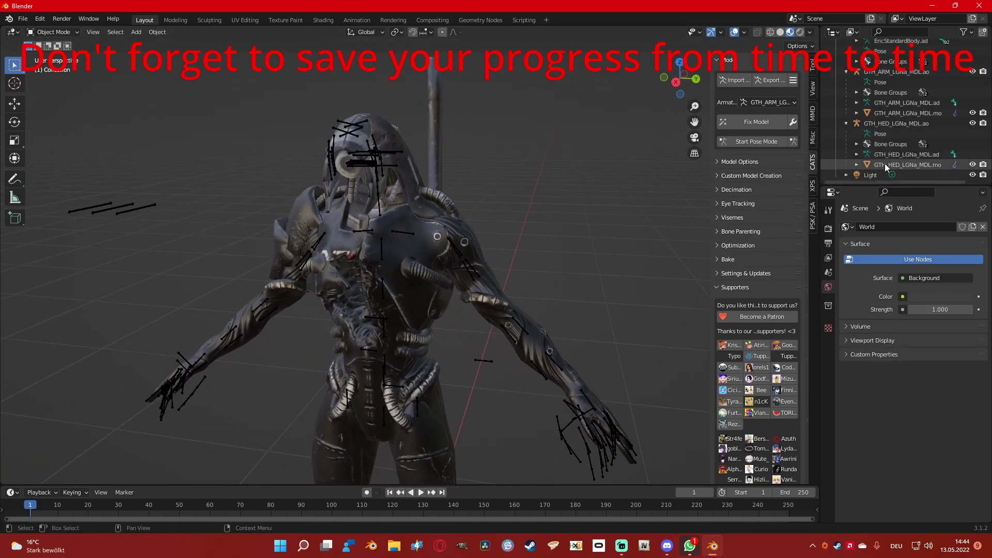
- Save the project as Reposed.blend in the (House of Ashes) Legion (Eric) folder on drive F
click(23, 19)
click(44, 102)
click(390, 134)
click(390, 135)
click(267, 149)
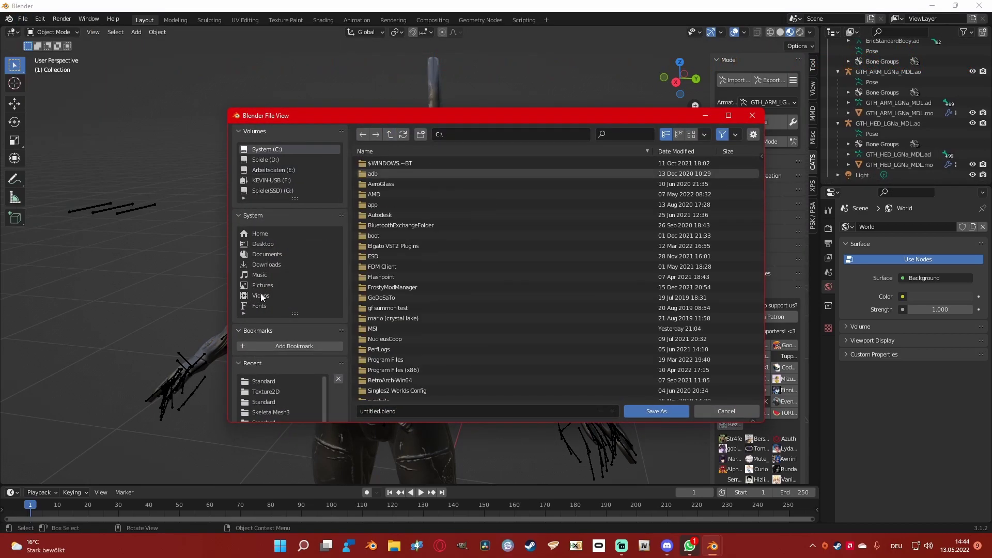
click(270, 180)
double_click(448, 173)
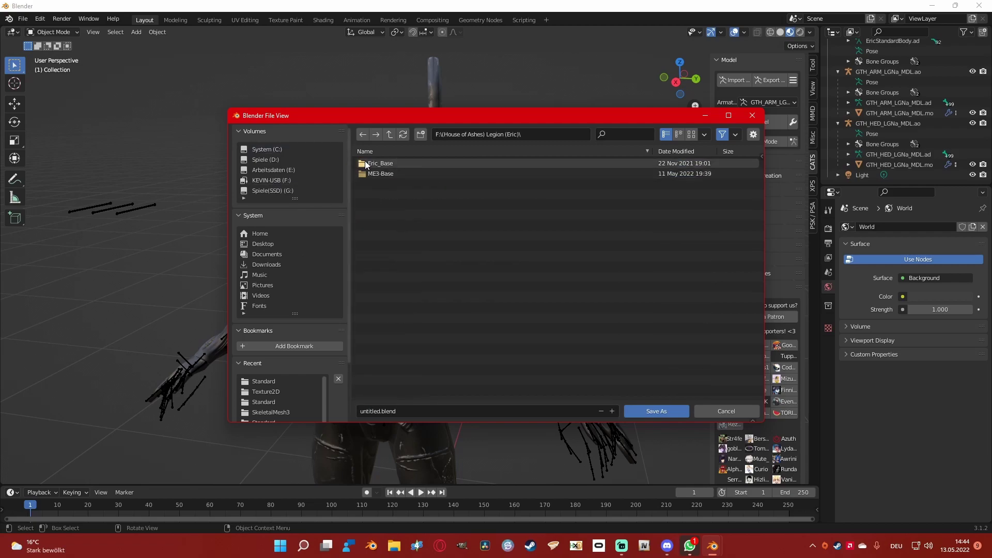
click(377, 411)
drag(380, 411, 353, 414)
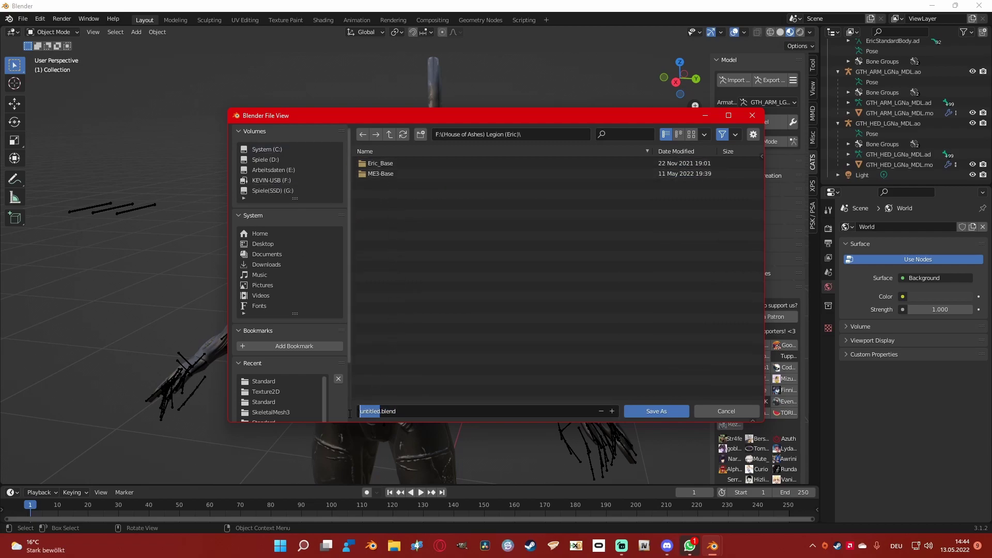
text(RR)
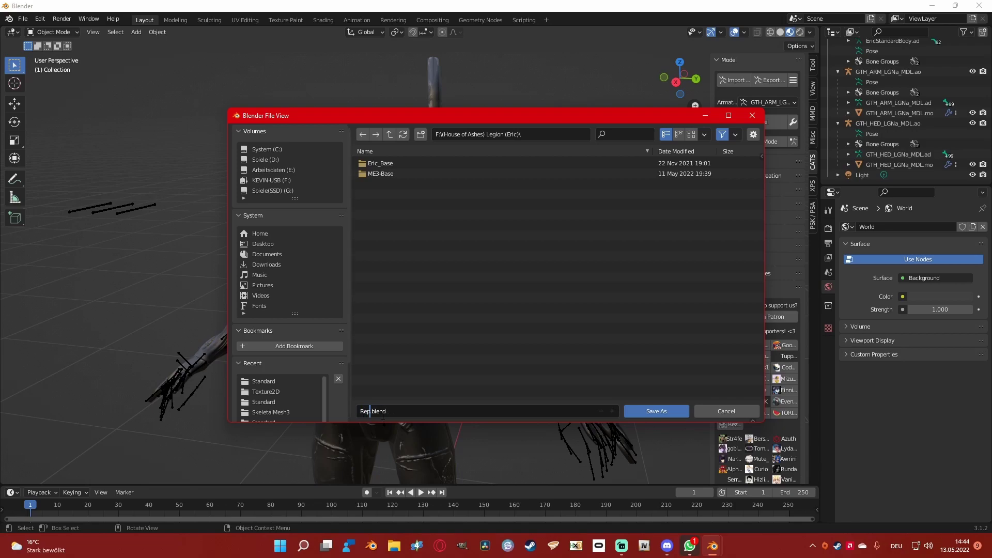
key(Return)
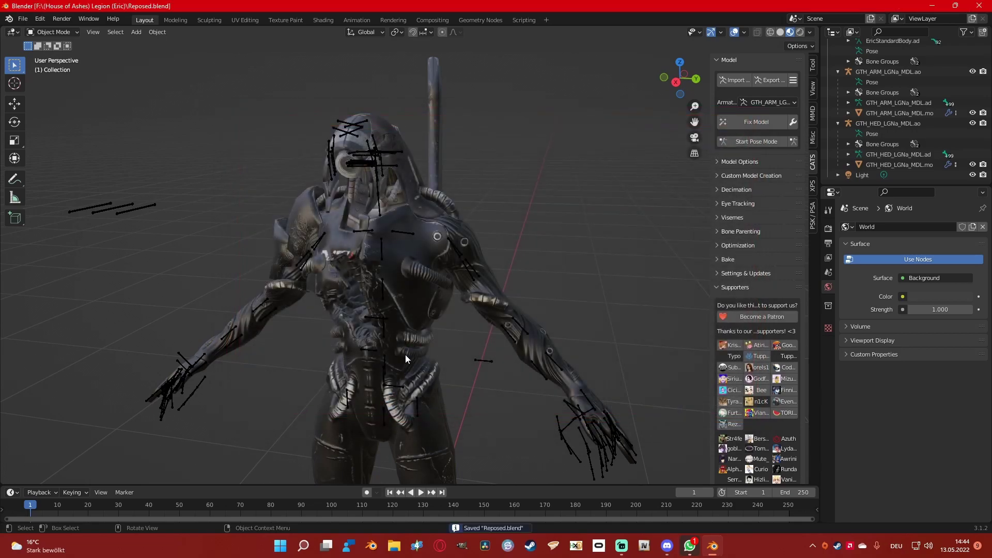
- Examine the vertex groups of the head mesh GTH_HED_LGNa_MDL.mo
shift+middle_drag(383, 349, 584, 302)
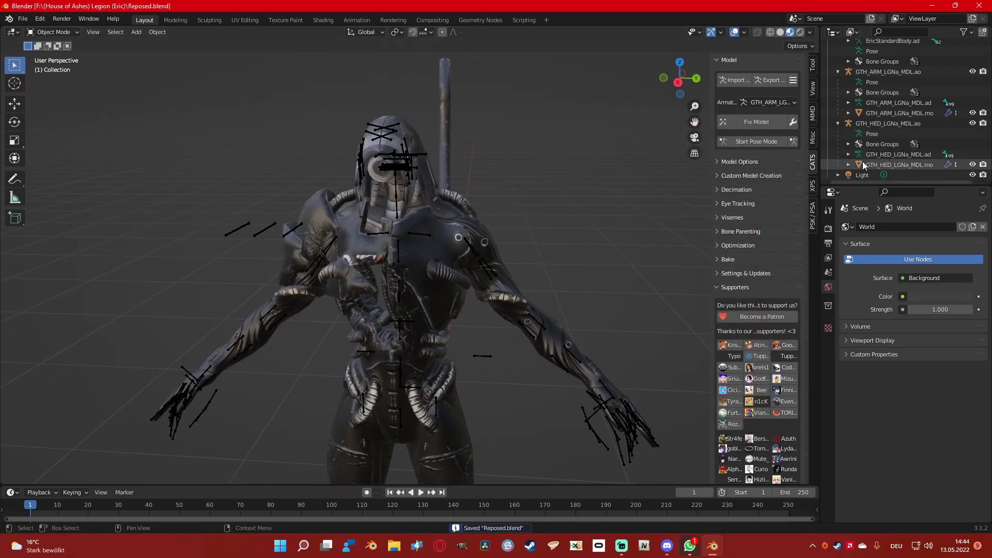
click(849, 154)
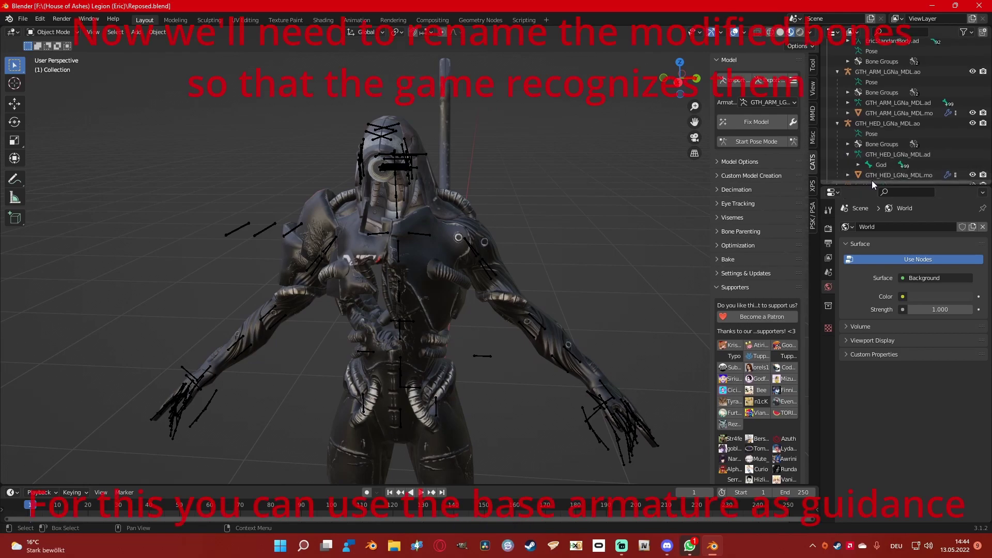
click(880, 175)
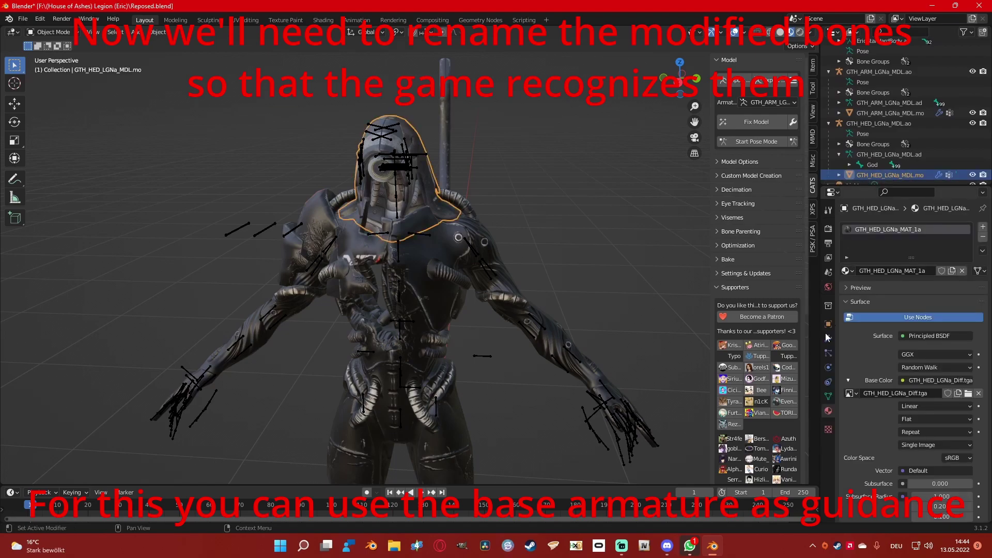
click(828, 397)
scroll(895, 287, up, 10)
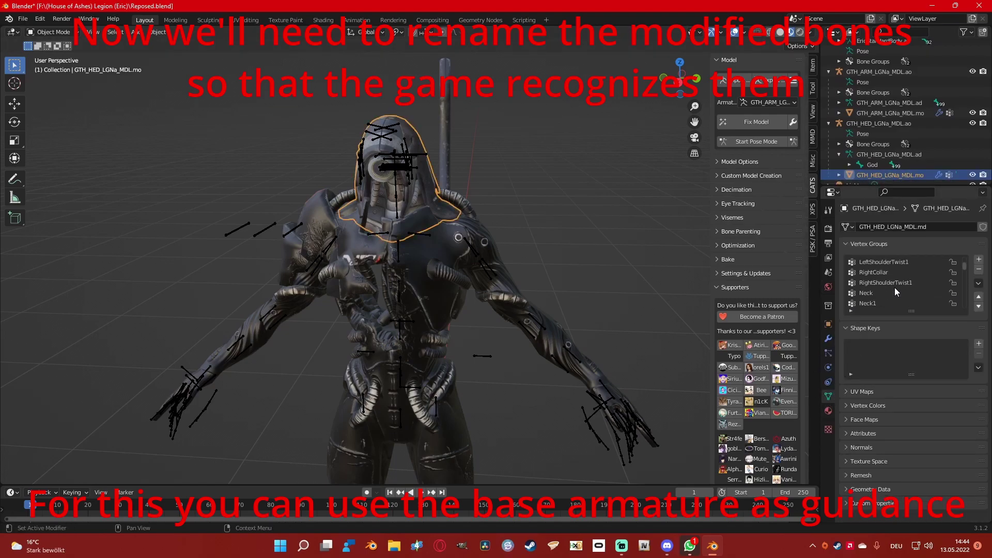
scroll(873, 269, down, 15)
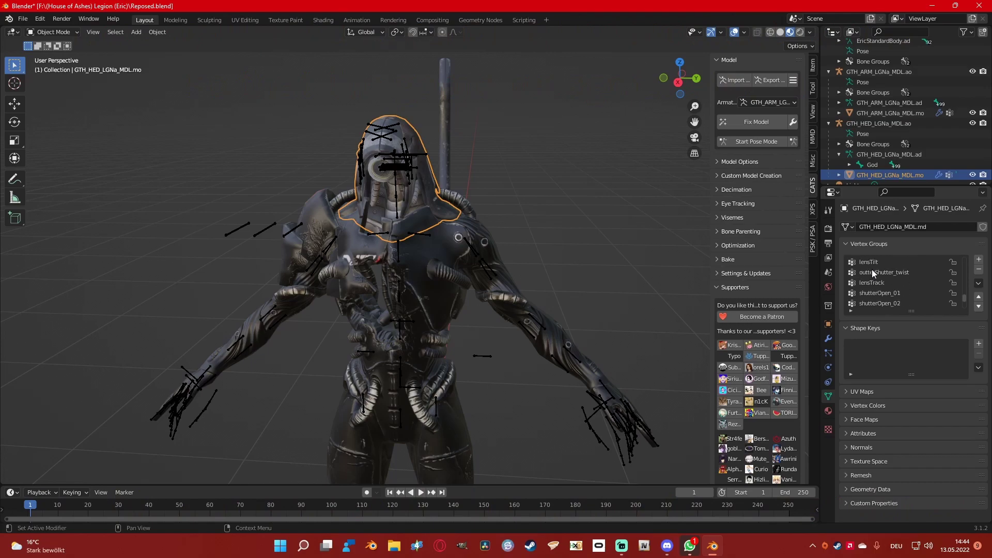
scroll(872, 268, up, 1)
- Expand the head armature's God and Root bones and rename the LowerBack bone as spine_base
click(850, 165)
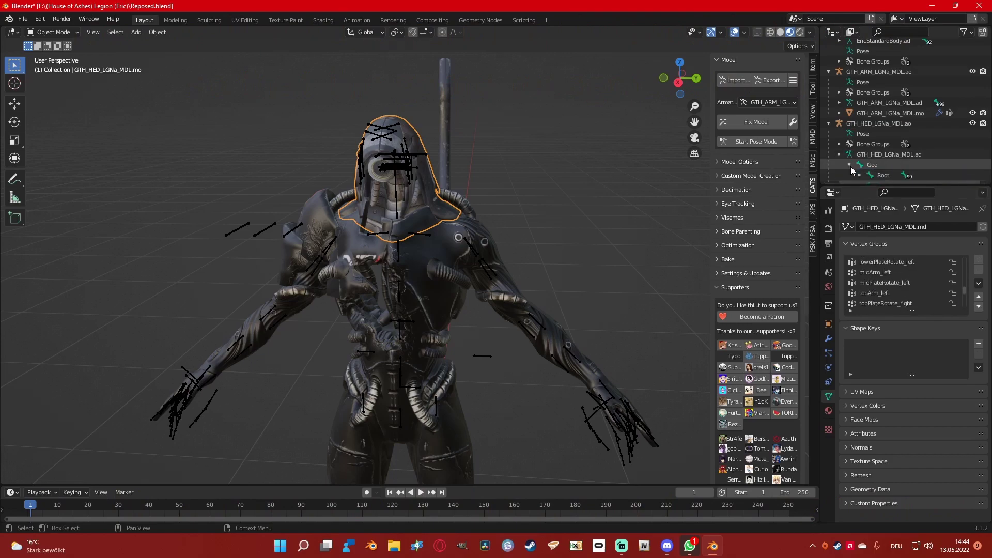
scroll(860, 176, down, 2)
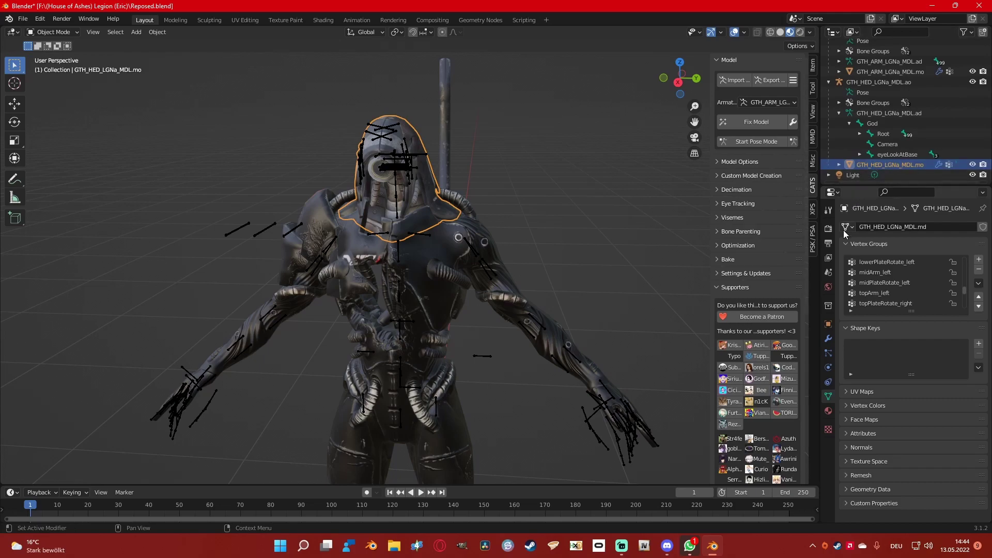
click(860, 133)
scroll(879, 148, down, 1)
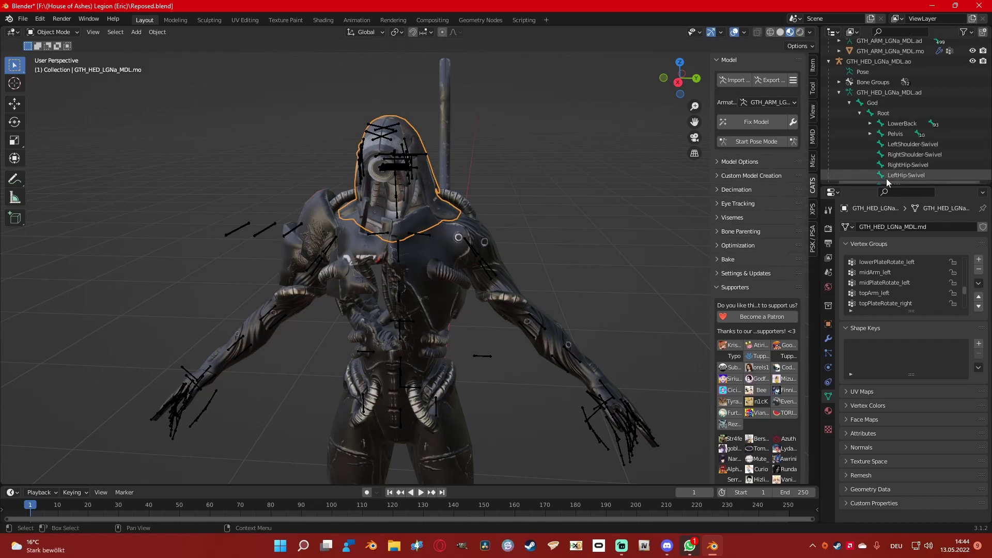
ctrl+scroll(899, 185, right, 1)
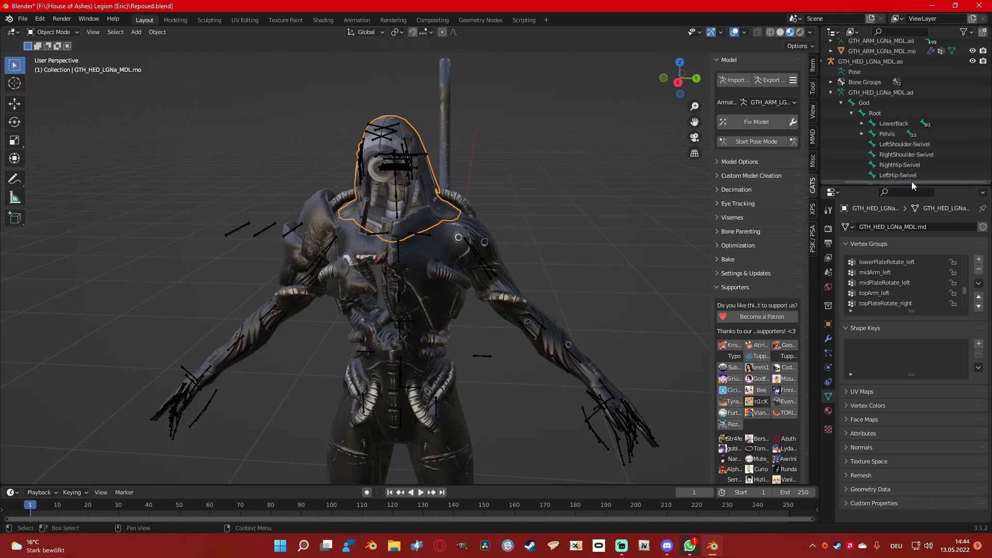
double_click(895, 124)
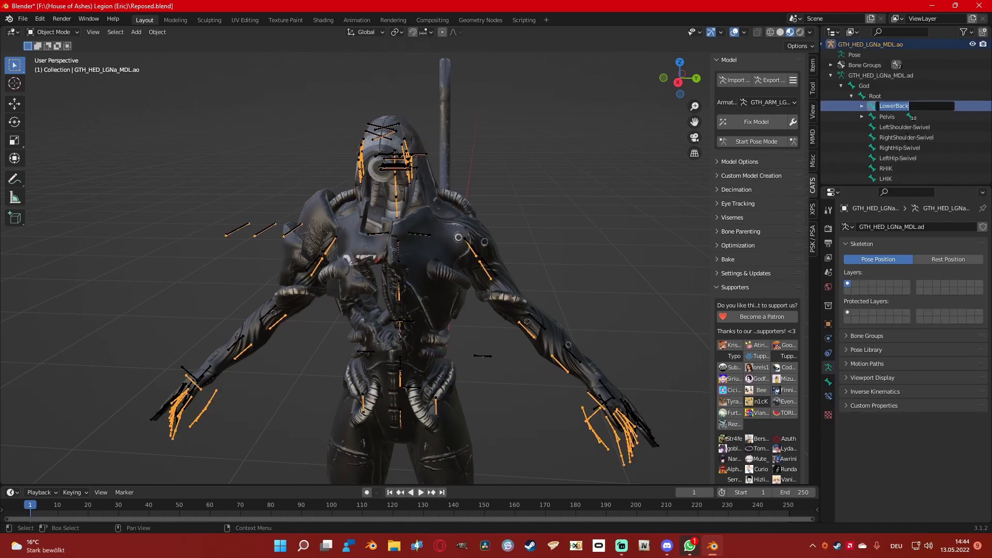
text(spine_base)
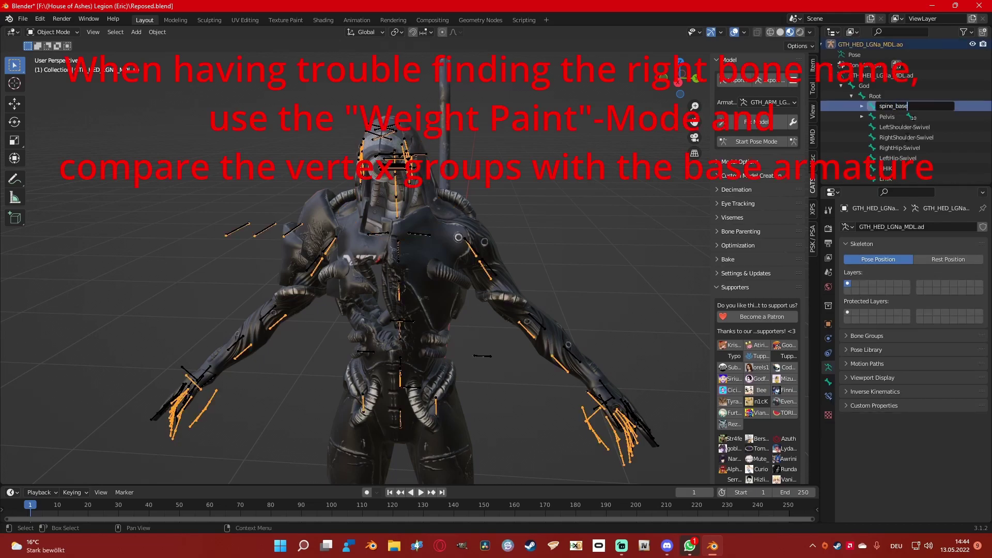
key(Return)
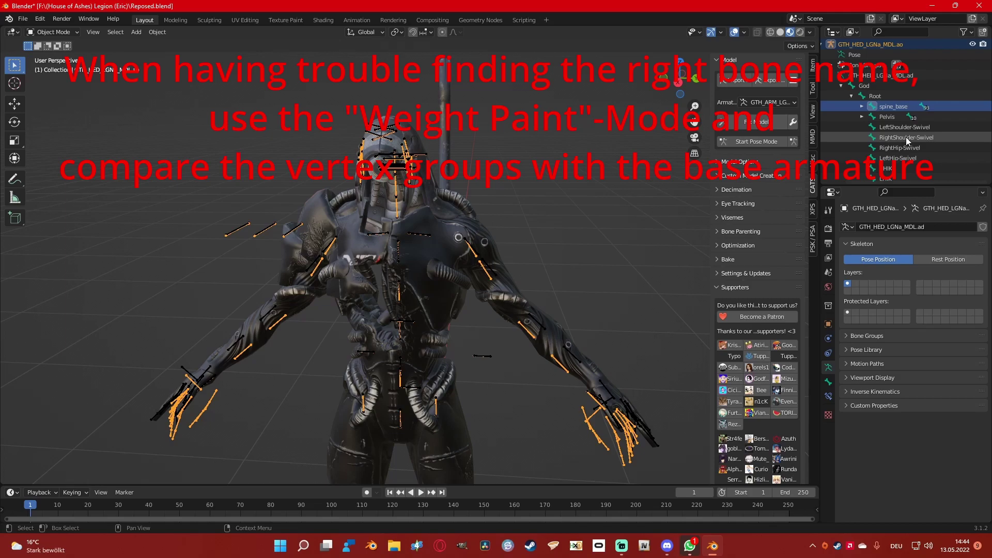
- Rename the Pelvis bone under Root in the head armature as hips
double_click(890, 120)
scroll(890, 119, down, 1)
text(hips)
key(Return)
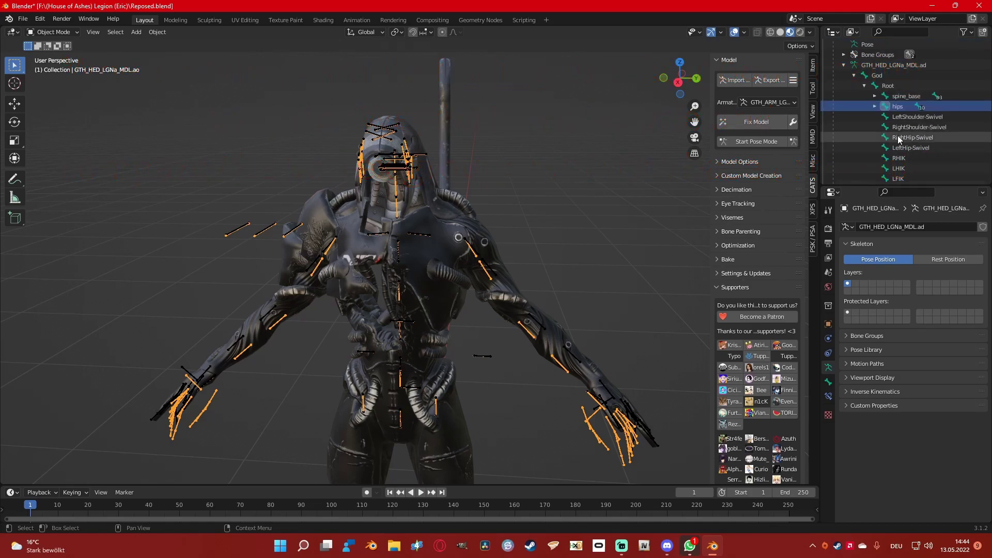
- Expand the hips bone in the head armature and rename its RightHip child as upperLeg_right
click(875, 106)
click(913, 118)
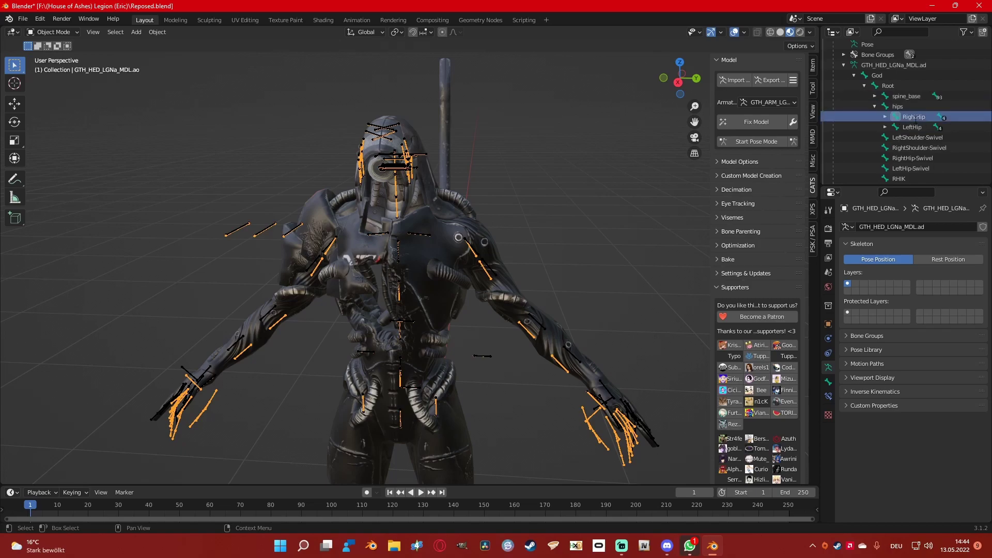
double_click(916, 119)
scroll(915, 121, down, 1)
text(upperLeg_right)
key(Return)
- Rename the LeftHip bone under hips in the head armature as lowerLeg_right
double_click(914, 118)
scroll(917, 118, down, 1)
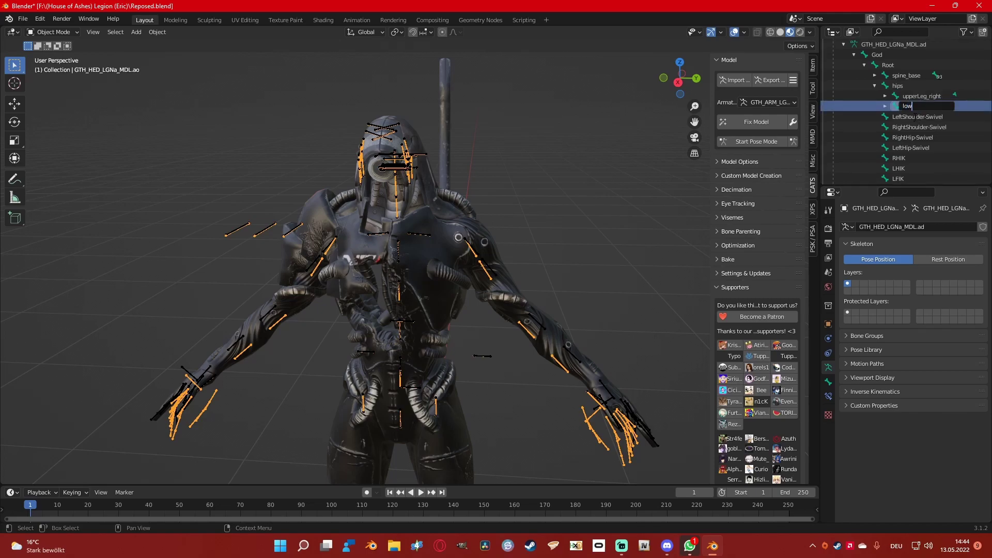
text(lowerLeg_right)
key(Return)
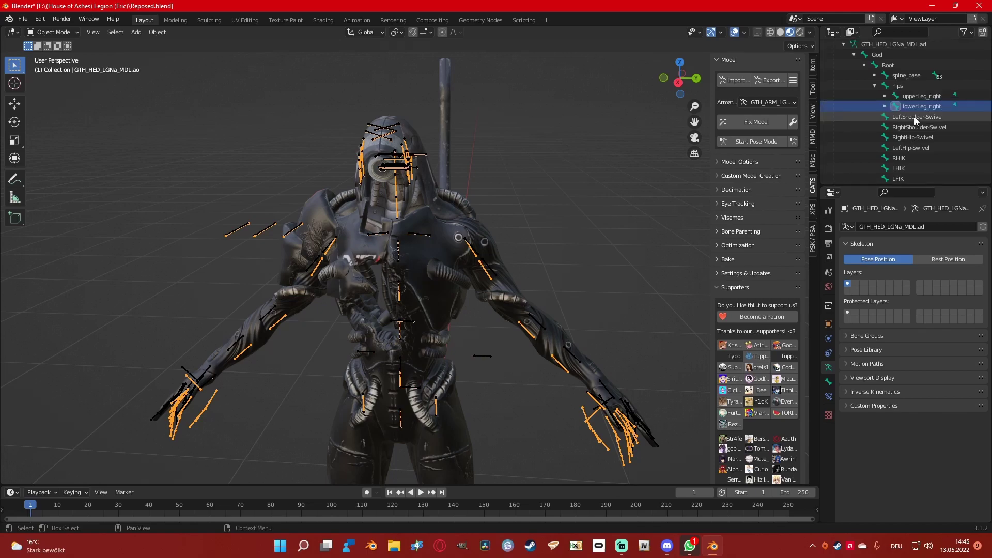
- Correct the name of the left hip bone under hips to upperLeg_left
double_click(916, 106)
click(915, 106)
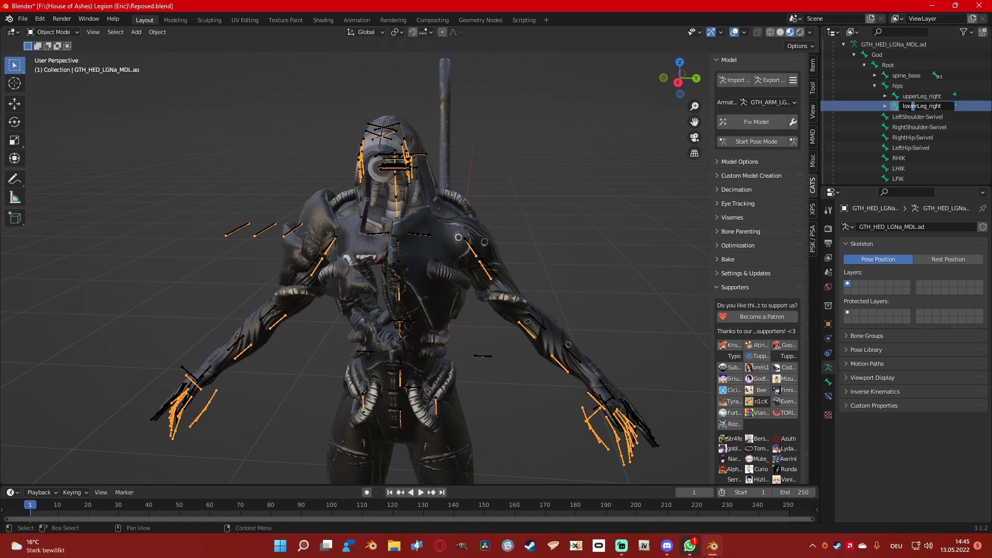
text(U)
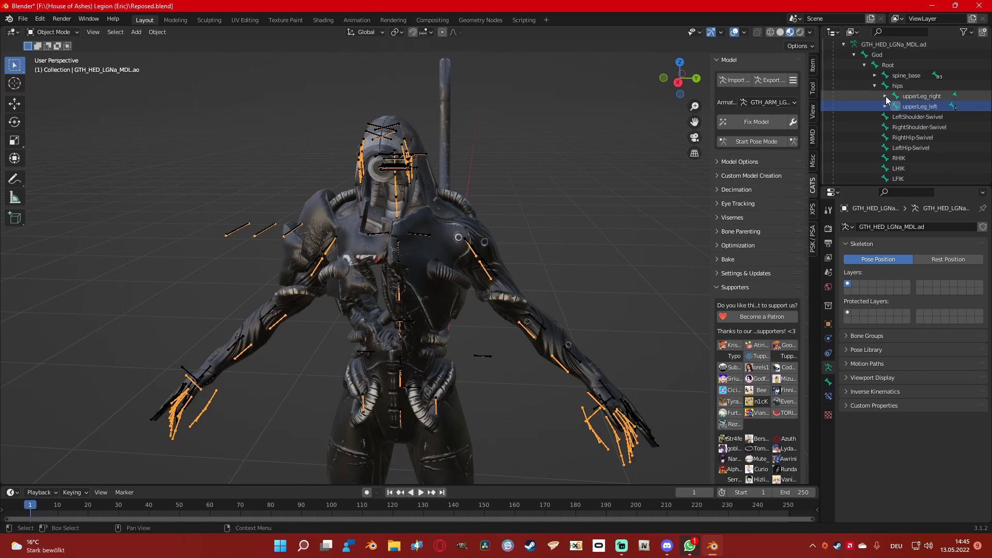
- Expand upperLeg_right in the head armature and rename its RightKnee child as lowerLeg_right
click(885, 97)
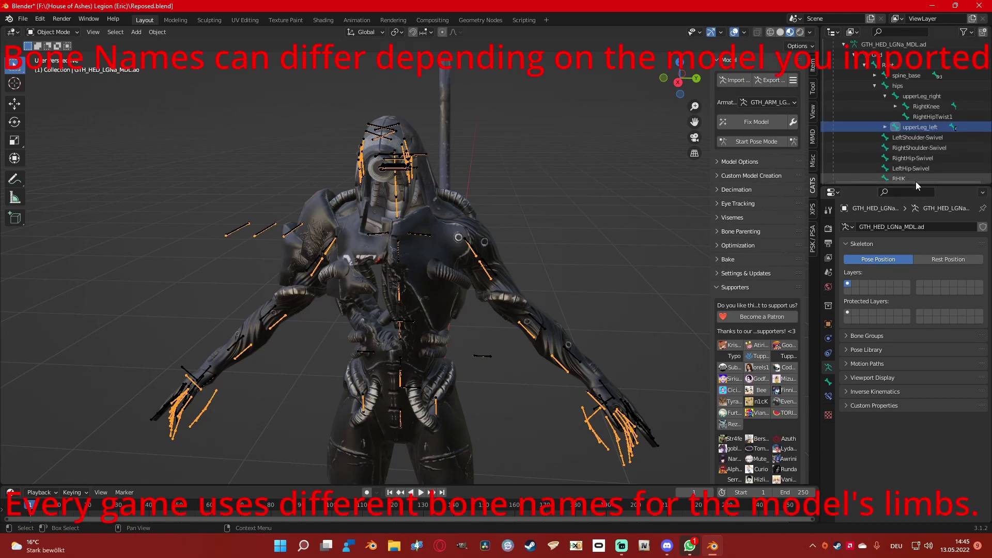
double_click(925, 106)
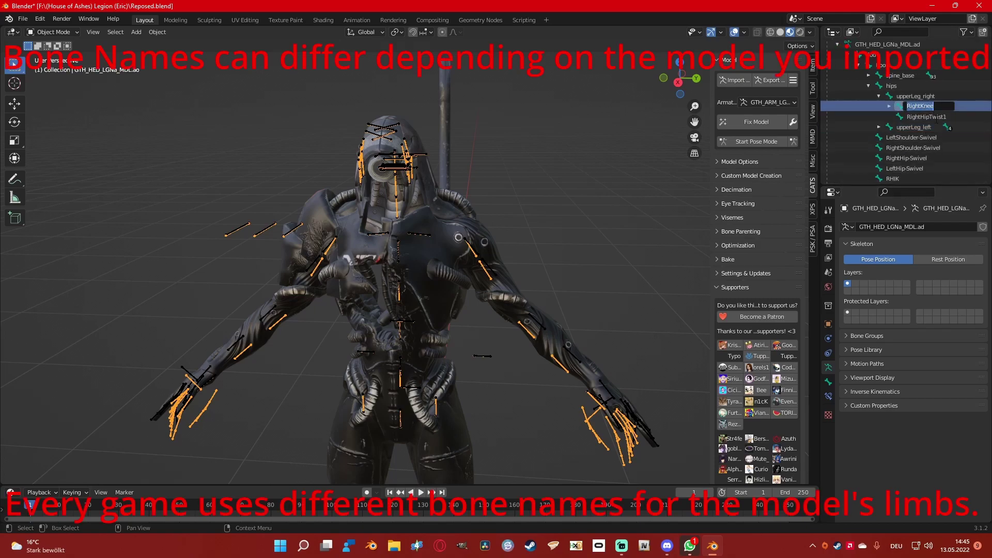
text(lowerLe)
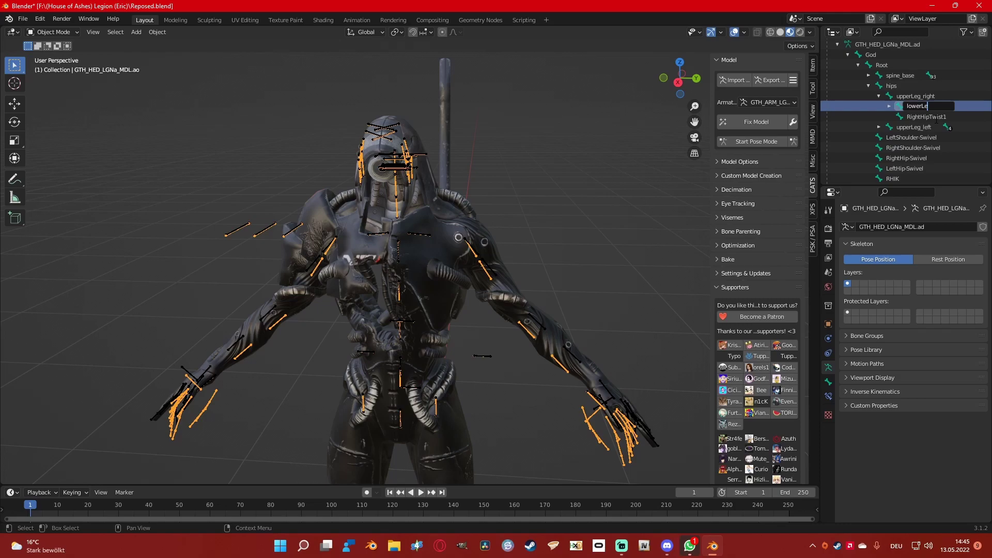
text(g_right)
key(Return)
- Expand the EricStandardBody.ad bone hierarchy down to upperLeg_left and look up the exact name of its twist bone
scroll(930, 119, up, 6)
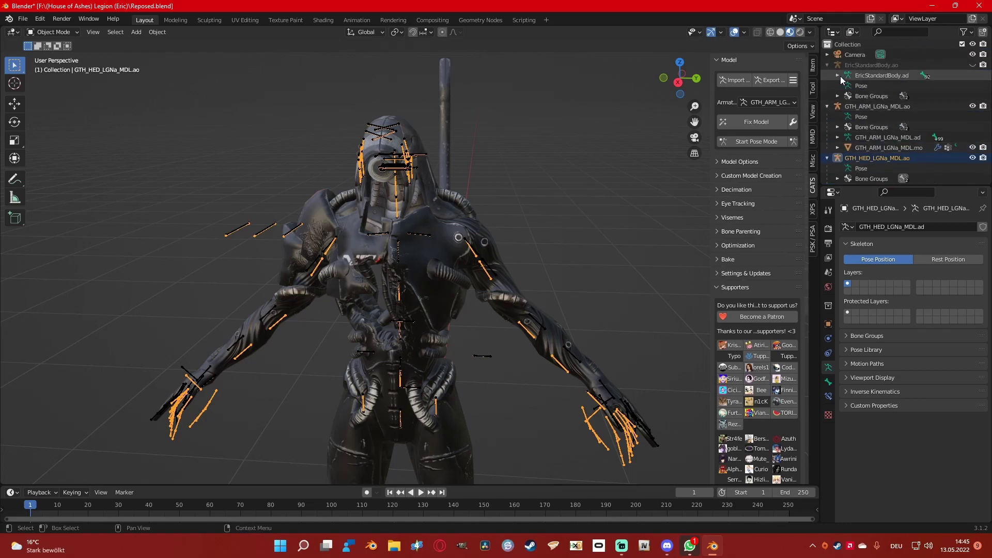
click(838, 76)
click(848, 85)
click(858, 97)
click(868, 107)
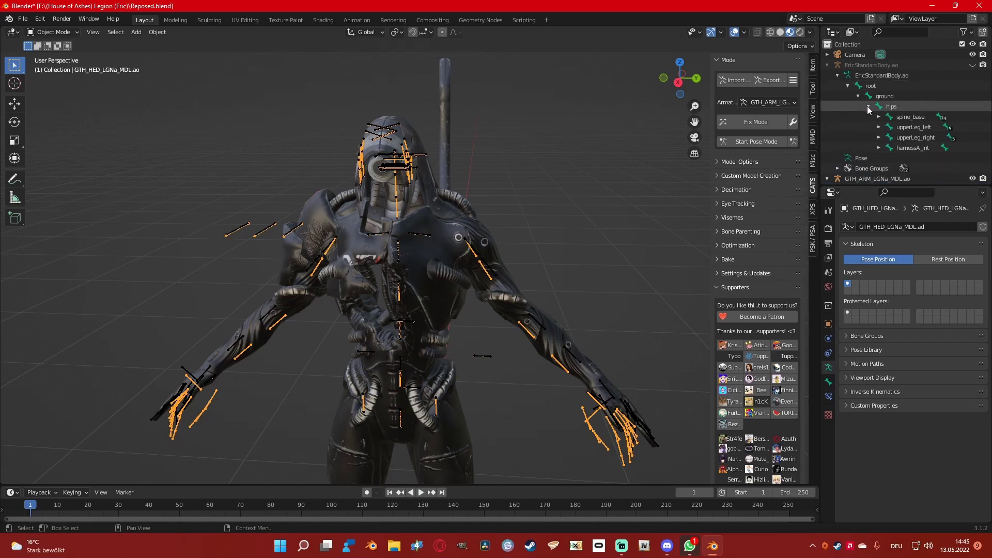
click(879, 127)
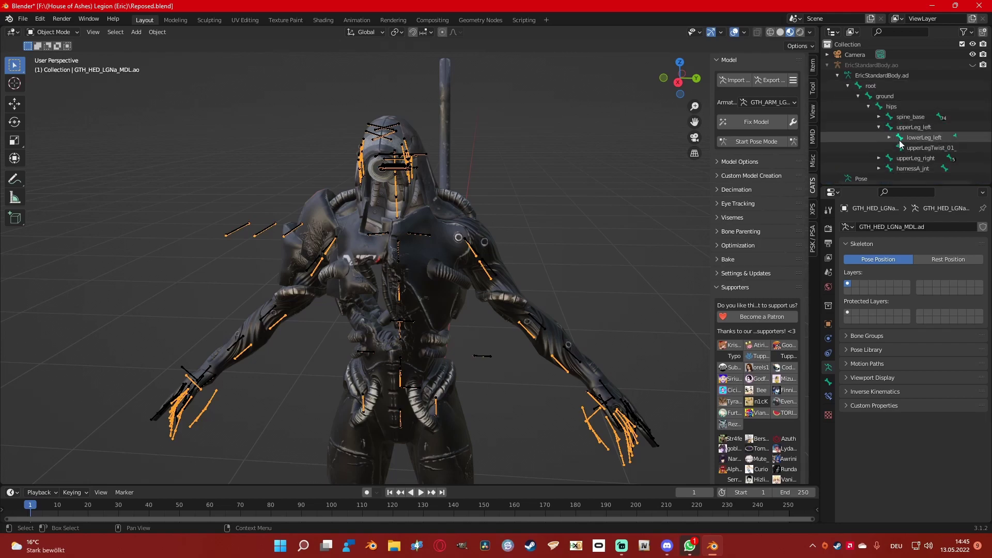
scroll(900, 144, down, 2)
click(919, 107)
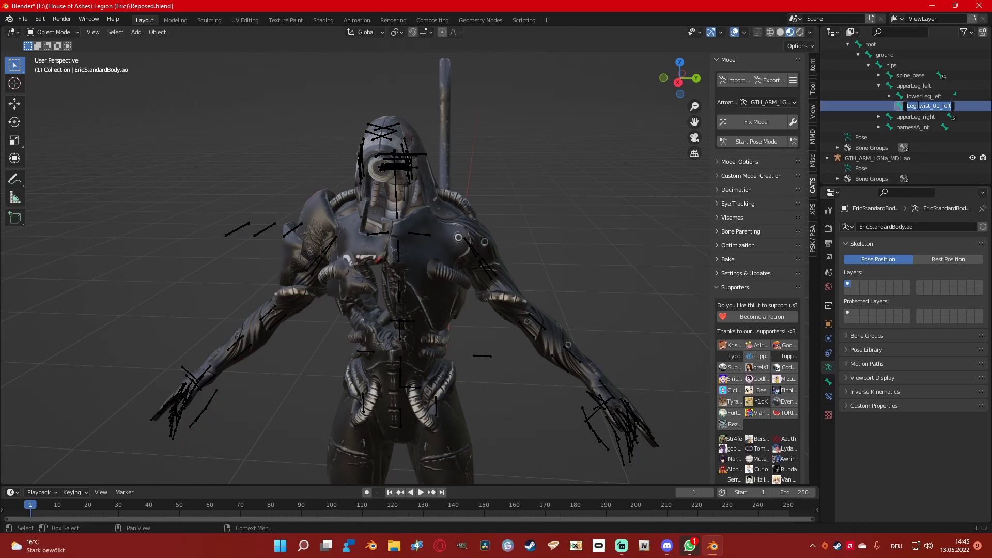
- Rename the RightHipTwist1 bone under upperLeg_right in the head armature as upperLegTwist_01_right
scroll(919, 121, down, 4)
scroll(919, 129, down, 6)
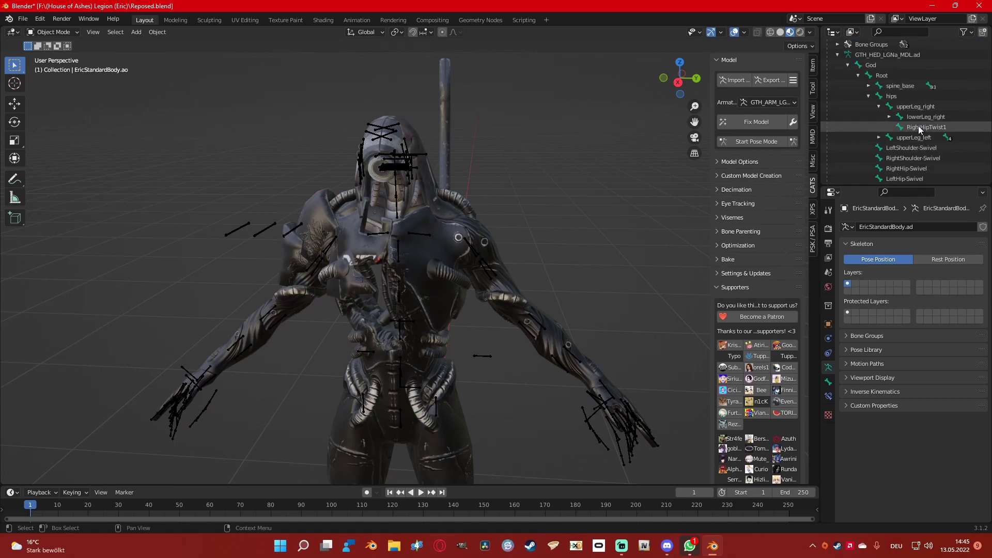
click(925, 106)
double_click(925, 106)
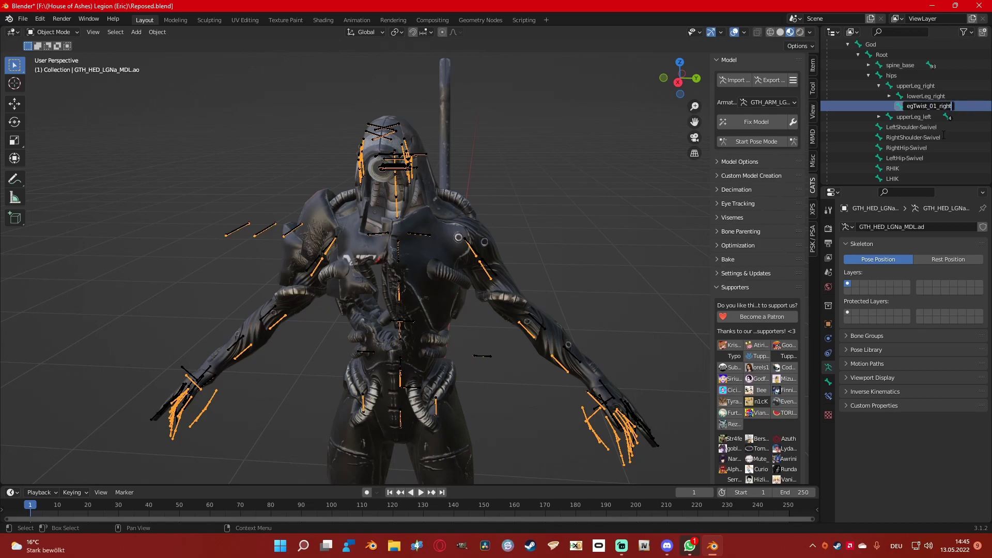
key(Return)
- Expand upperLeg_left in the head armature and rename its LeftHipTwist1 child as upperLegTwist_01_left
key(Down)
key(Right)
key(Down)
key(Down)
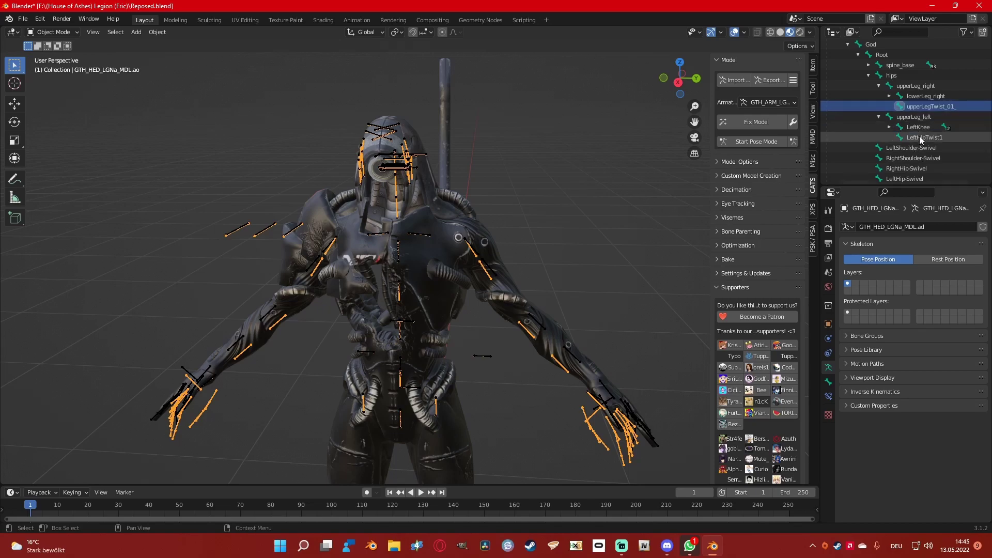
scroll(919, 136, down, 2)
key(F2)
text(upperLegTwist_01_right)
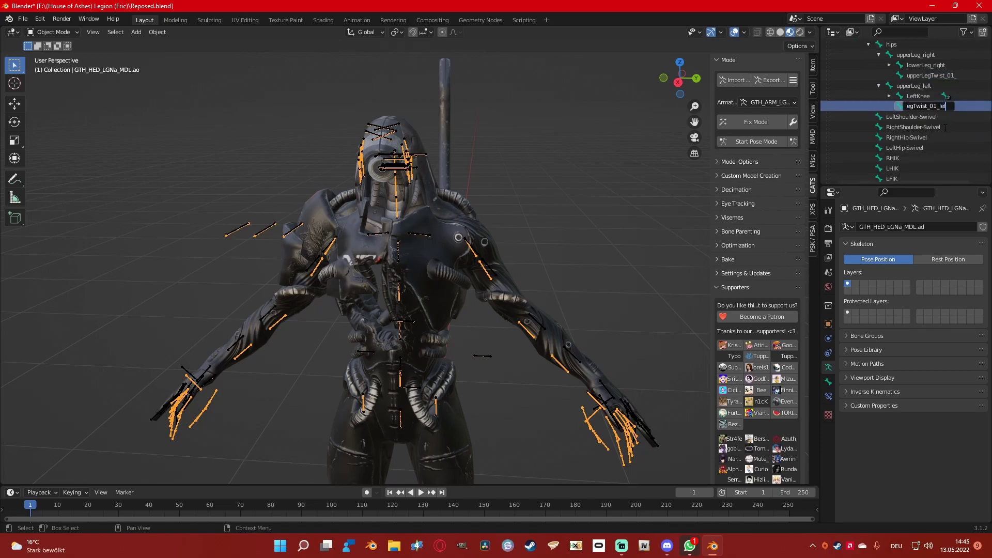
key(Return)
- Rename the LeftKnee bone under upperLeg_left in the head armature as lowerLeg_left
key(Up)
scroll(931, 108, up, 1)
key(F2)
key(BackSpace)
text(lowerLeg_left)
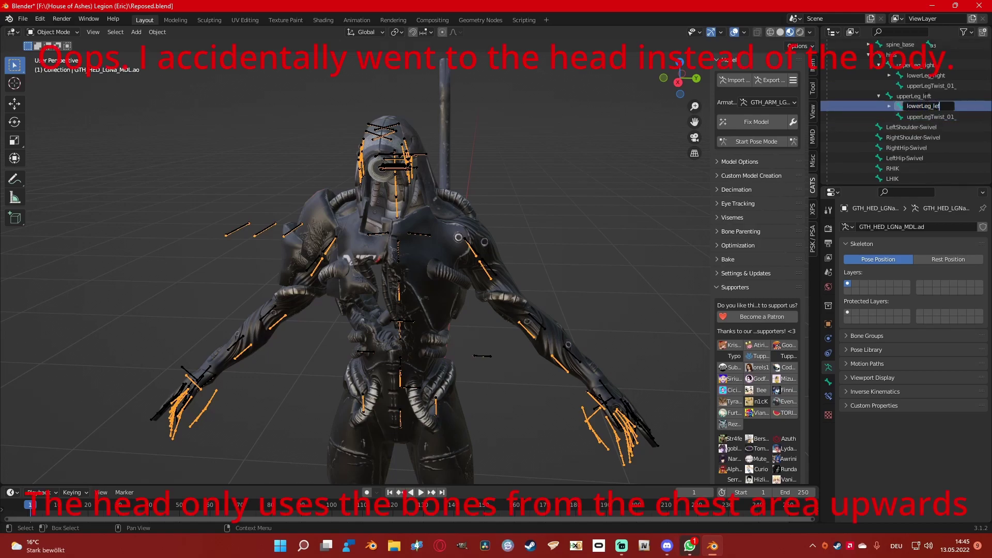
key(Return)
- Expand lowerLeg_left in the EricStandardBody armature and look up the exact name of its child bone
scroll(927, 100, down, 2)
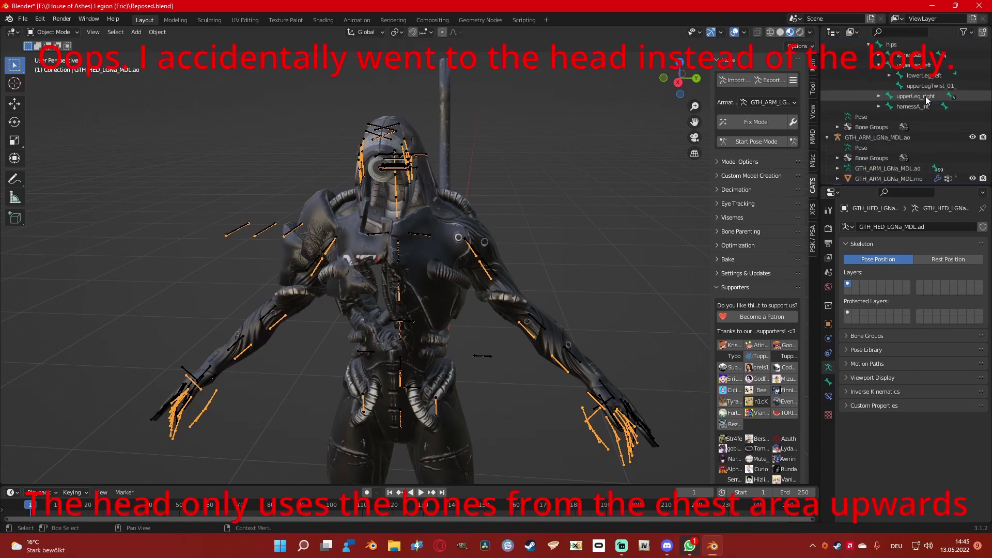
click(890, 76)
click(927, 85)
scroll(927, 86, up, 2)
key(F2)
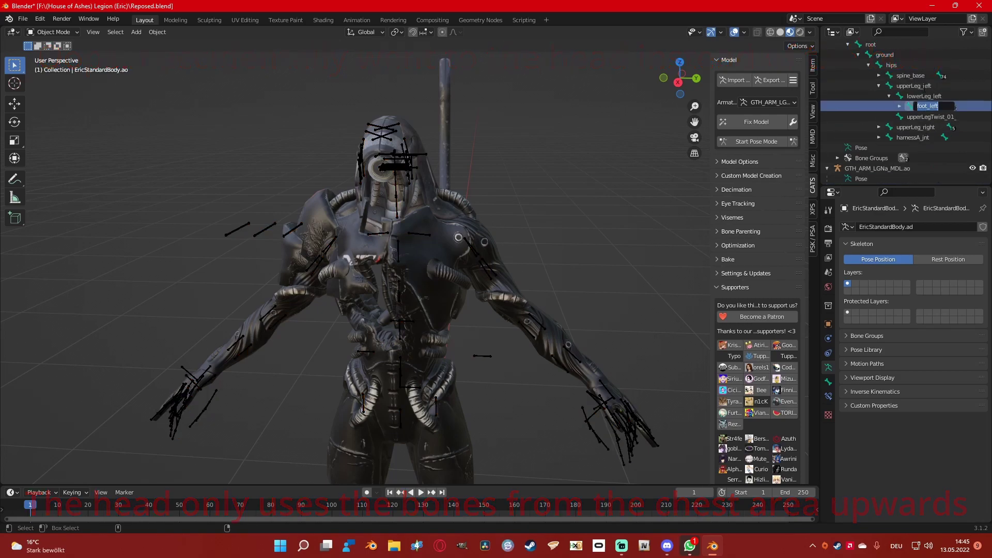
click(927, 106)
key(Return)
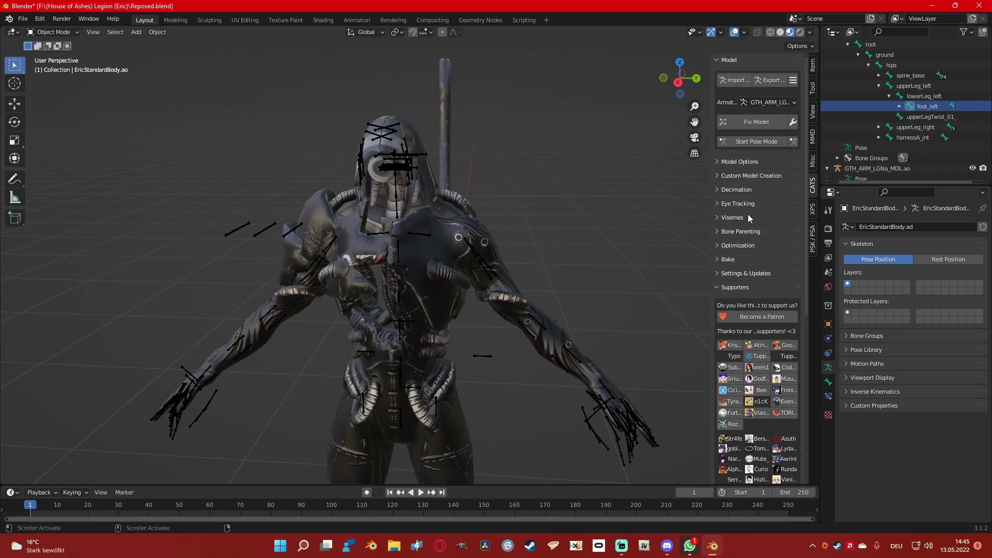
- Select the GTH_ARM_LGNa_MDL.ao armature and hide the GTH_HED_LGNa_MDL.ao armature
scroll(589, 281, down, 3)
scroll(540, 314, down, 2)
shift+middle_drag(541, 314, 544, 242)
scroll(543, 242, down, 1)
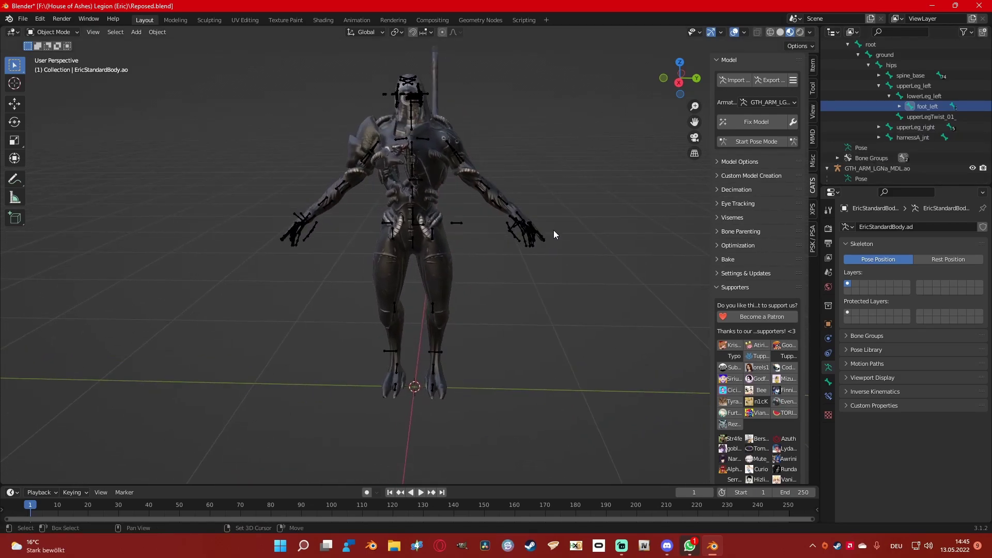
click(52, 33)
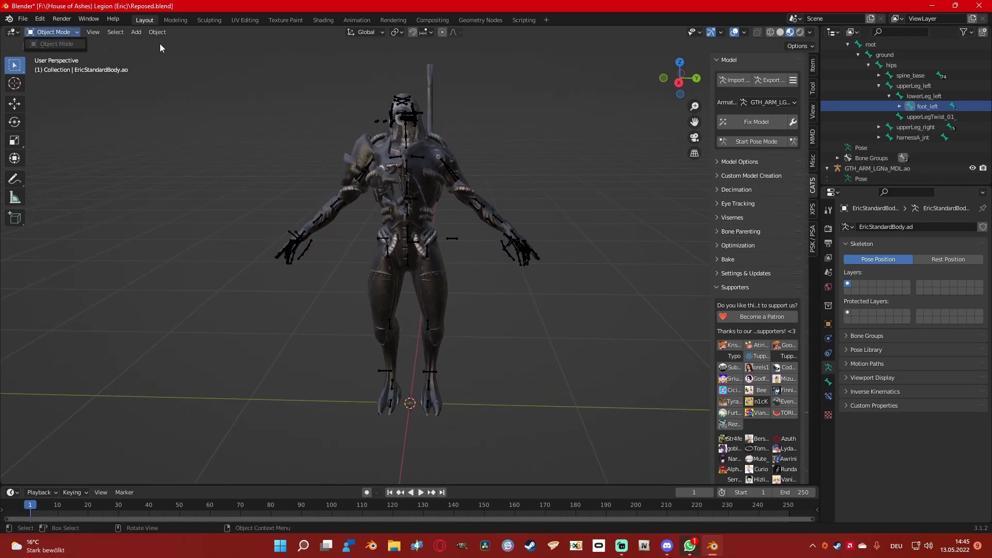
scroll(844, 132, up, 4)
click(879, 76)
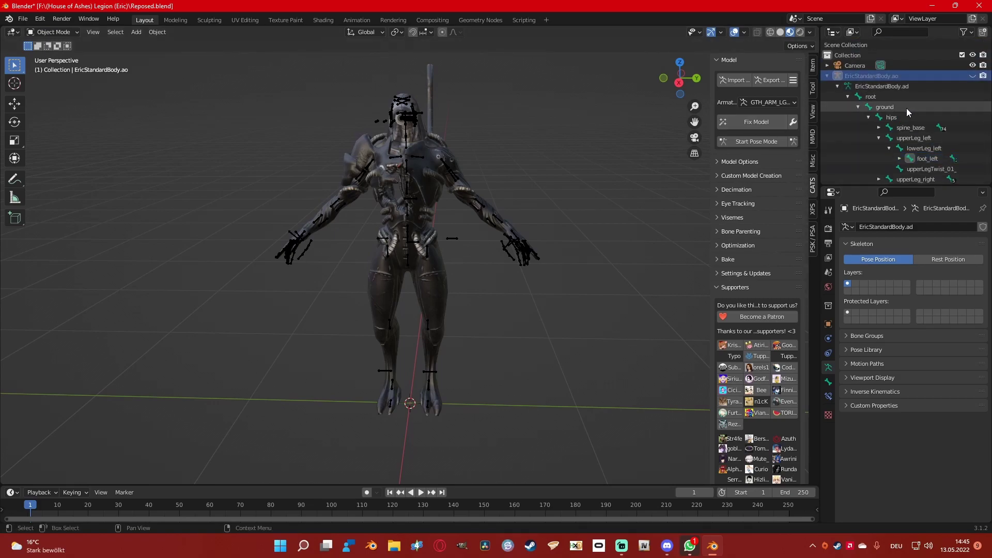
scroll(905, 109, down, 5)
click(876, 107)
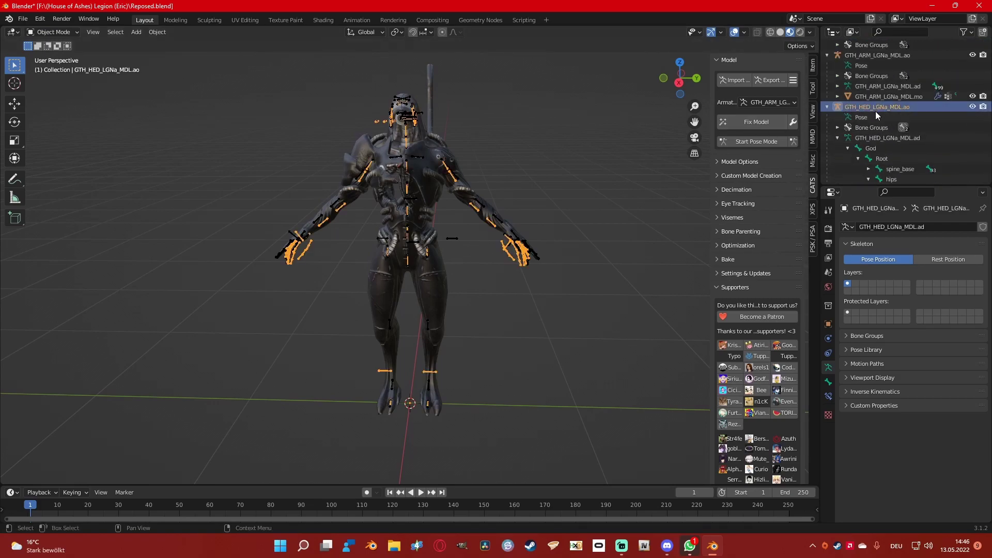
click(873, 56)
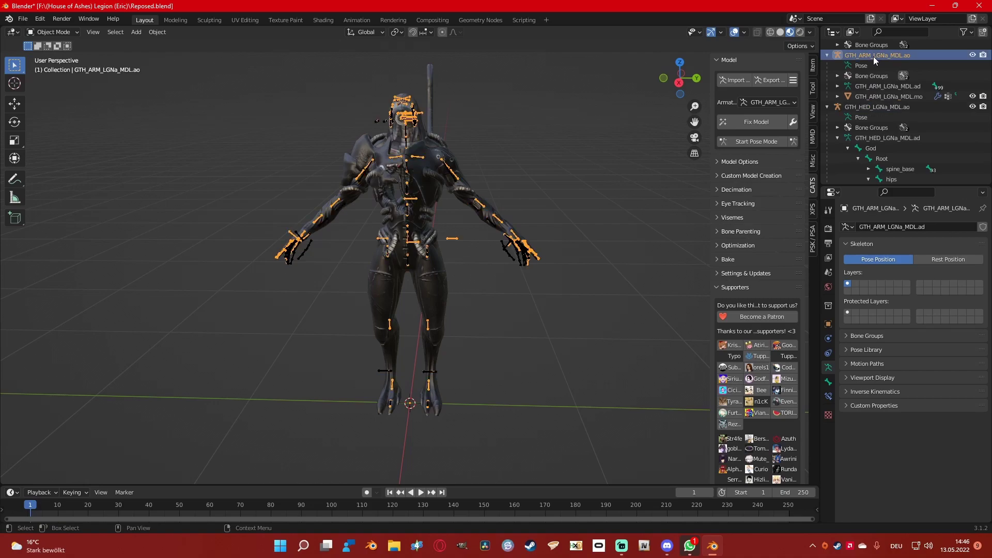
click(972, 107)
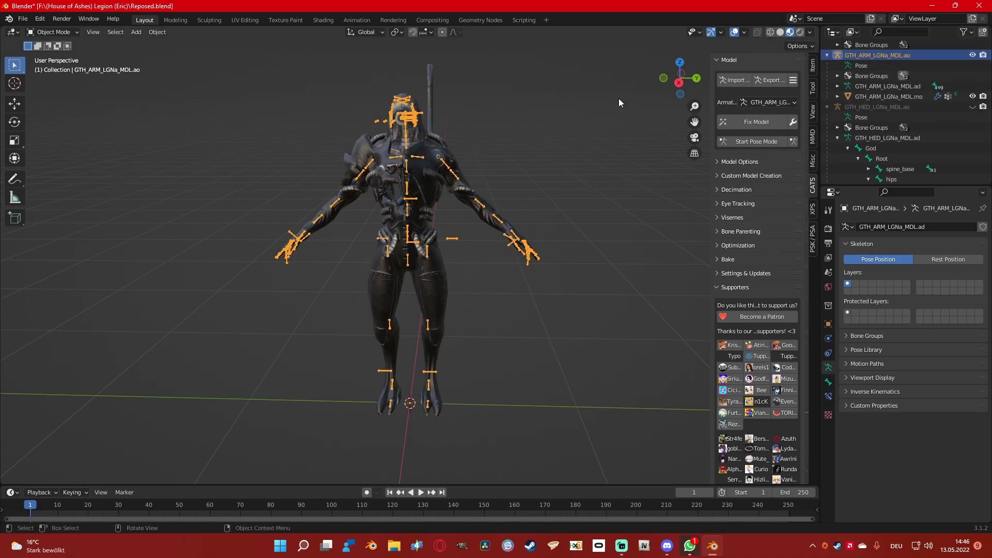
- Put the arm armature in Edit Mode and expand its bone hierarchy through God and Root
click(52, 32)
click(53, 54)
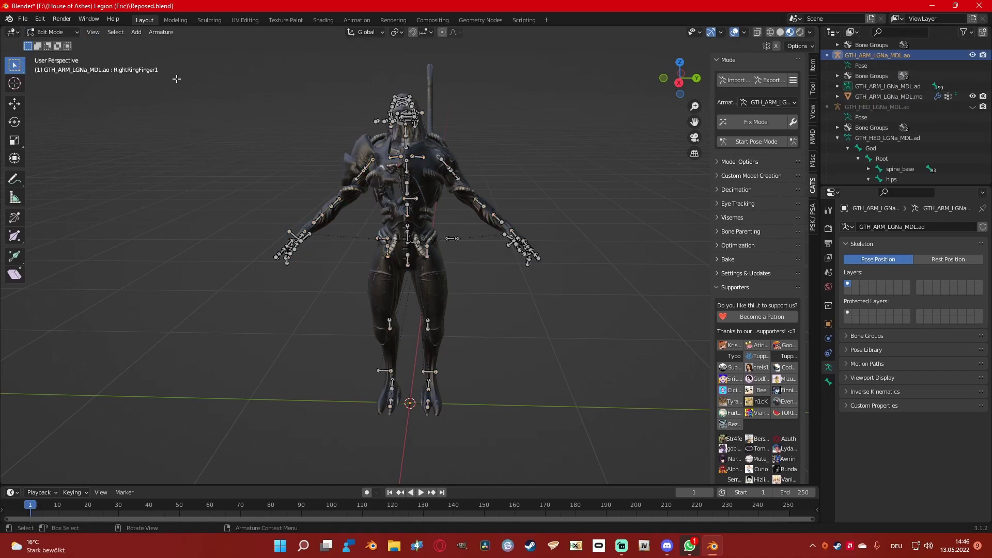
scroll(491, 114, up, 2)
click(838, 86)
click(847, 97)
click(859, 107)
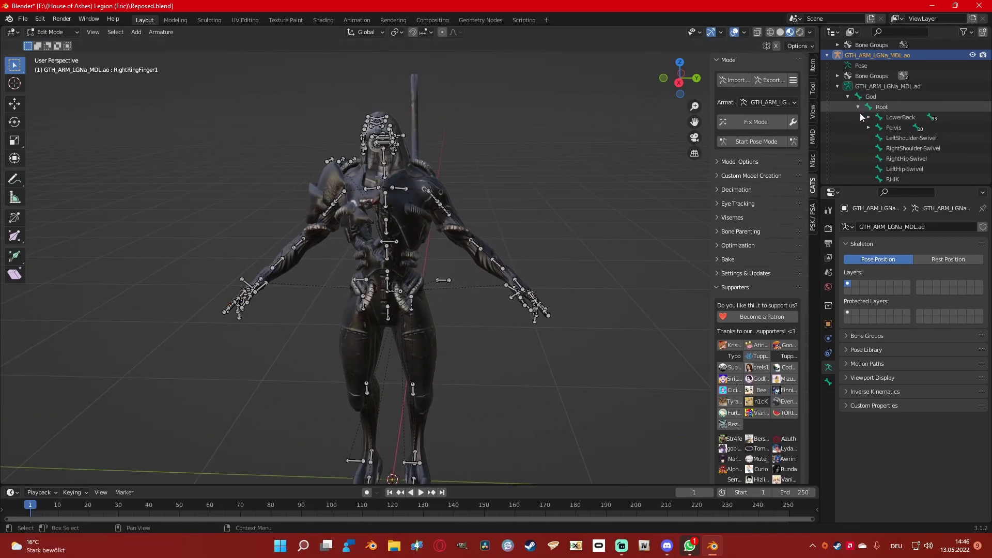
- Rename the Pelvis bone under Root in the arm armature as hips
scroll(878, 141, down, 2)
scroll(878, 140, down, 2)
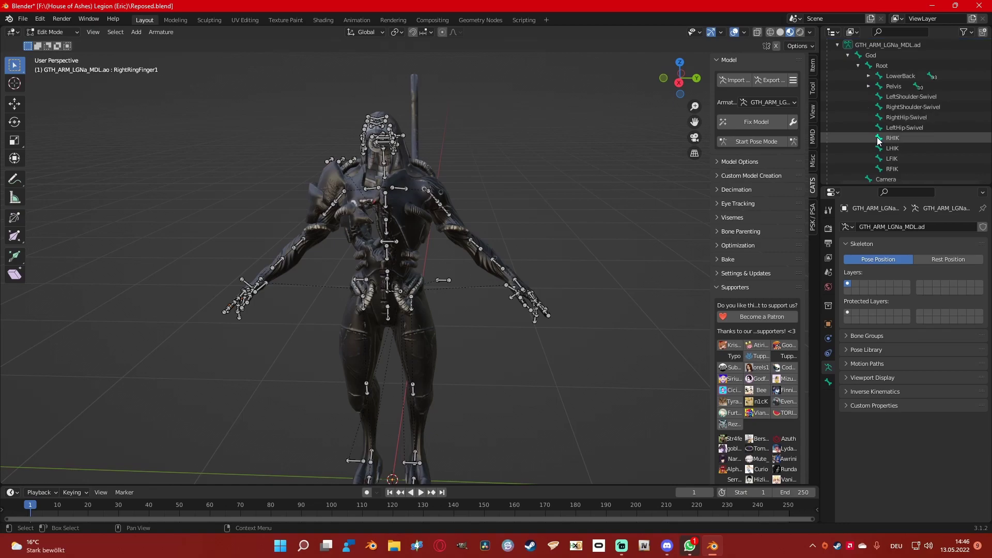
scroll(877, 139, down, 10)
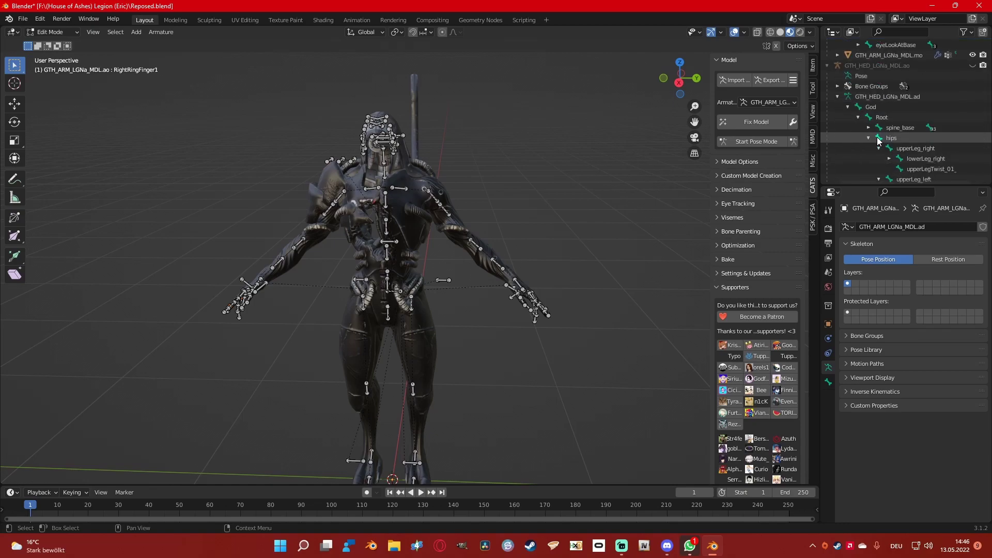
scroll(876, 137, up, 10)
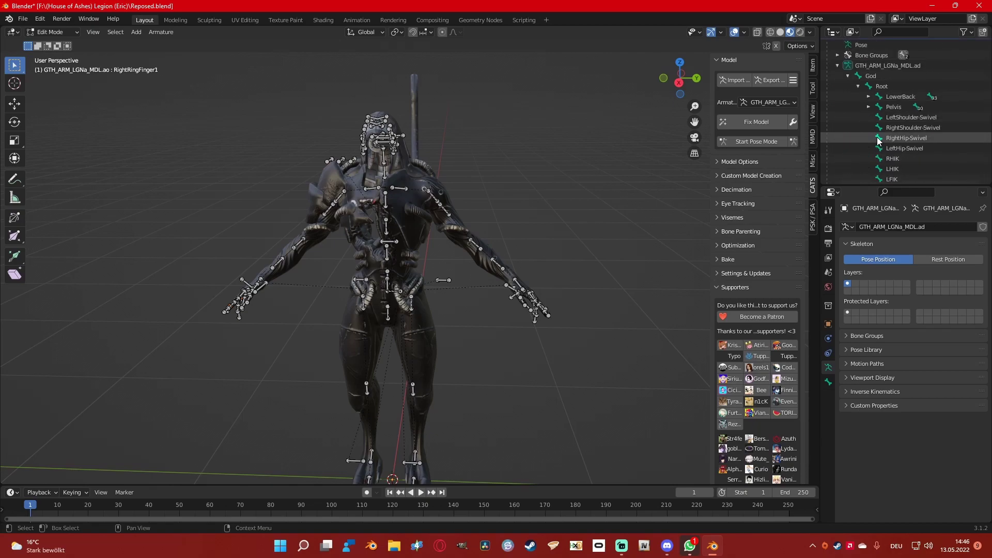
double_click(895, 107)
text(Hips#)
key(Return)
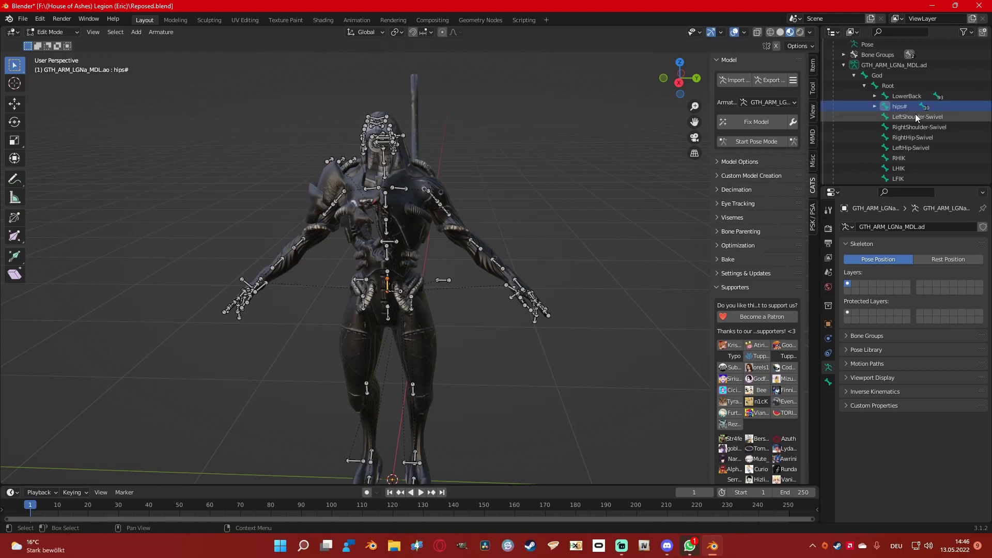
double_click(910, 106)
key(BackSpace)
key(Return)
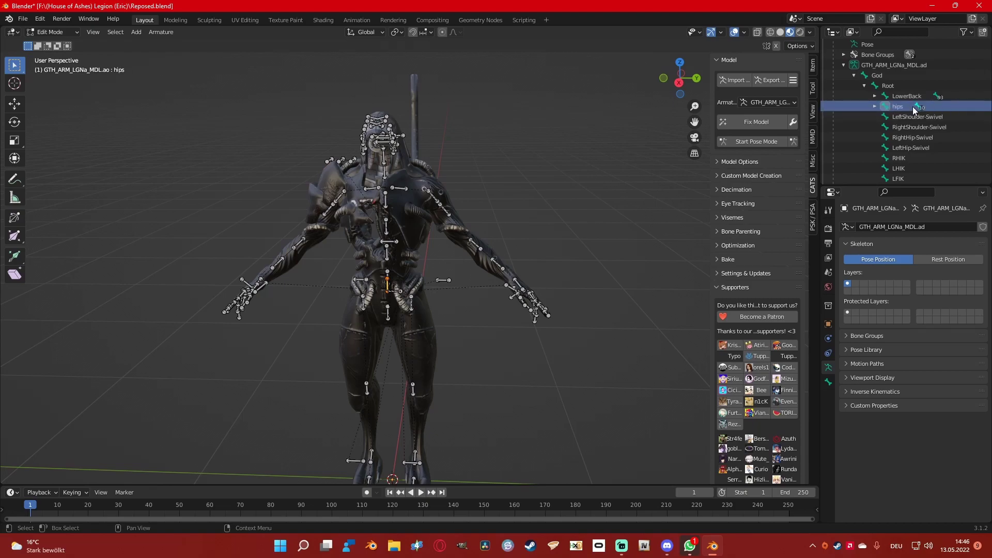
- Rename the LowerBack bone under Root in the arm armature as spine_base
double_click(907, 96)
scroll(907, 96, up, 1)
text(spine base)
key(Return)
- Expand hips in the arm armature and rename its RightHip child as upperLeg_right
click(875, 117)
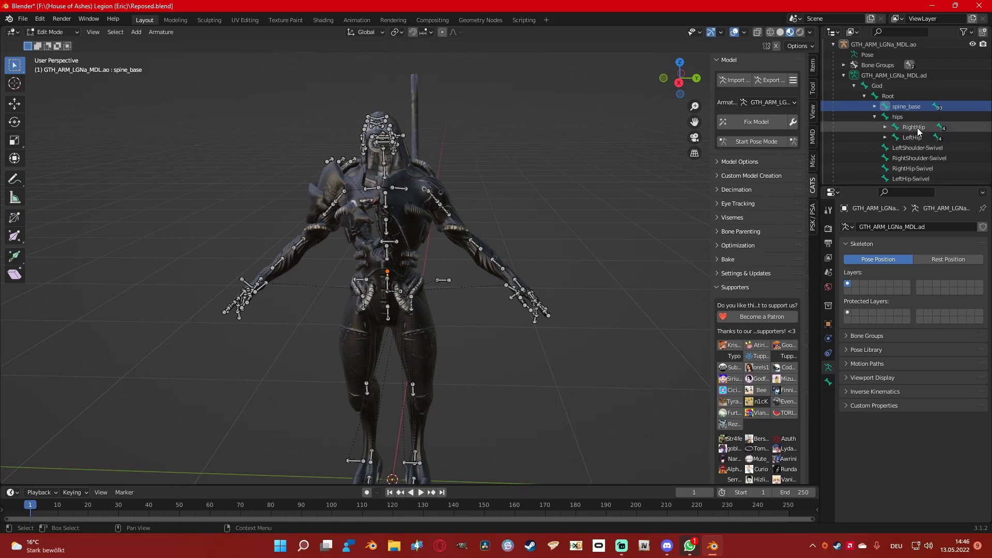
scroll(879, 119, down, 1)
double_click(914, 106)
text(u)
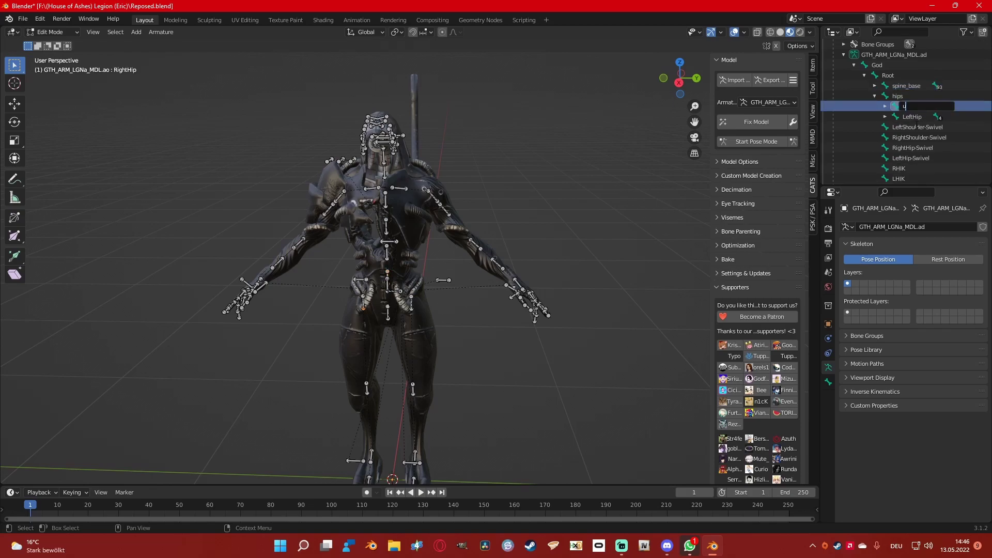
text(pperLeg_right)
key(Return)
- Rename the LeftHip bone under hips in the arm armature as upperLeg_left
double_click(913, 117)
scroll(912, 116, down, 1)
text(upperLe)
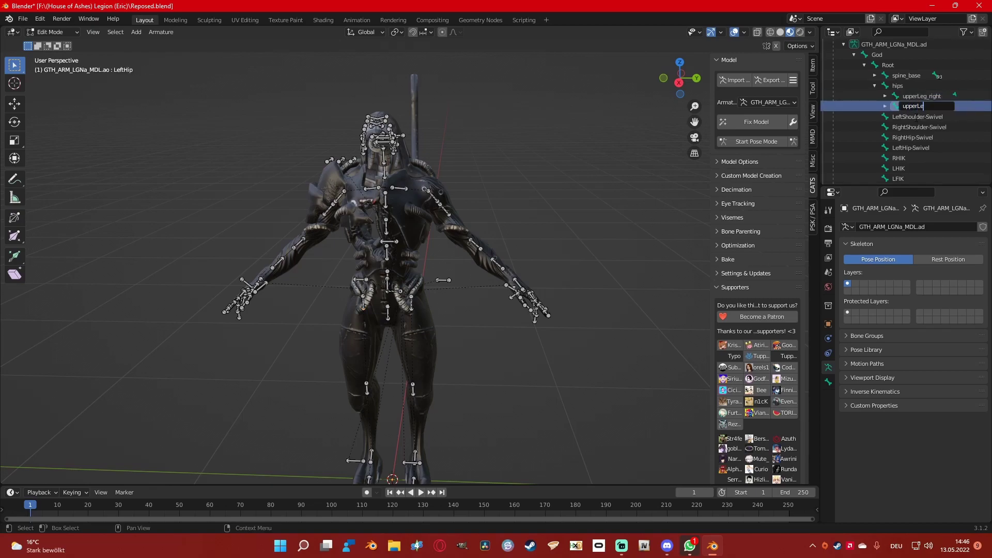
text(g_left)
key(Return)
- Expand upperLeg_right in the arm armature and rename its RightKnee child as lowerLeg_right
middle_drag(646, 238, 625, 231)
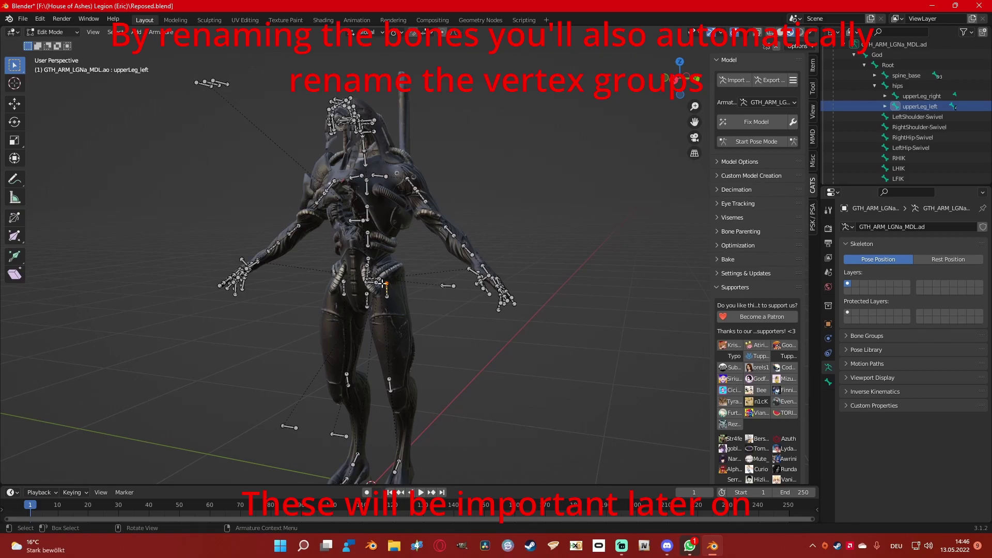
middle_drag(524, 271, 548, 269)
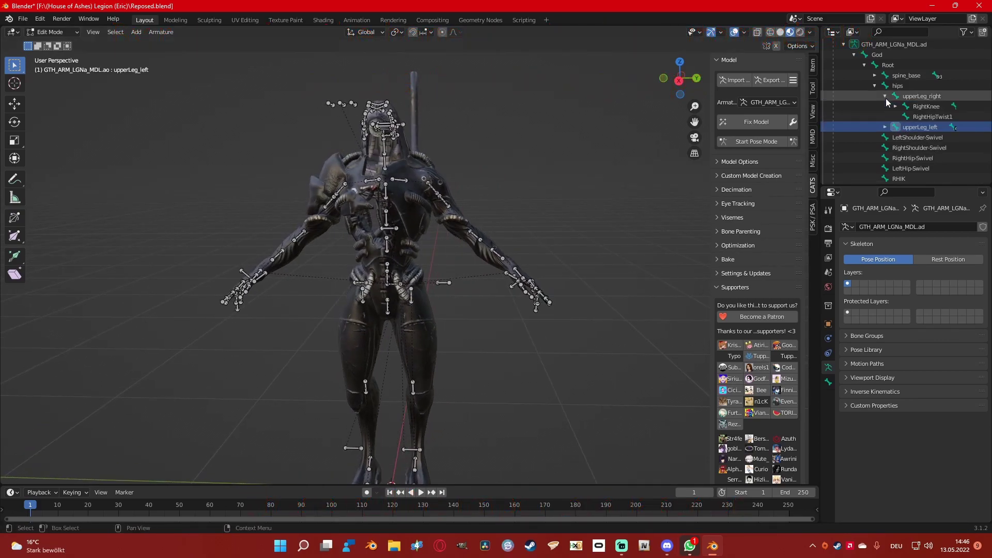
click(925, 106)
double_click(933, 108)
key(BackSpace)
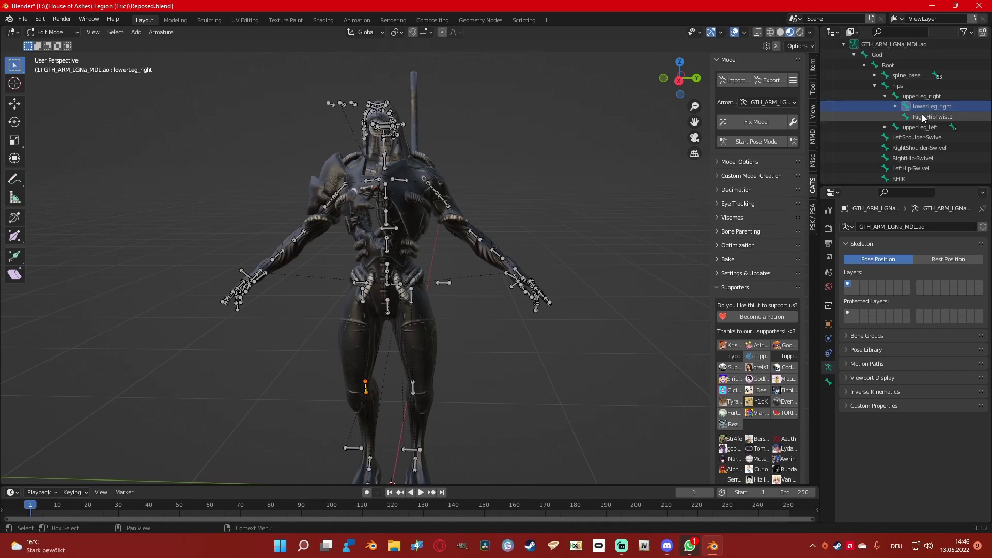
- Copy the upperLegTwist_01_left bone name from the EricStandardBody armature without changing it
scroll(904, 122, up, 5)
click(935, 147)
double_click(935, 148)
key(Return)
scroll(926, 134, down, 5)
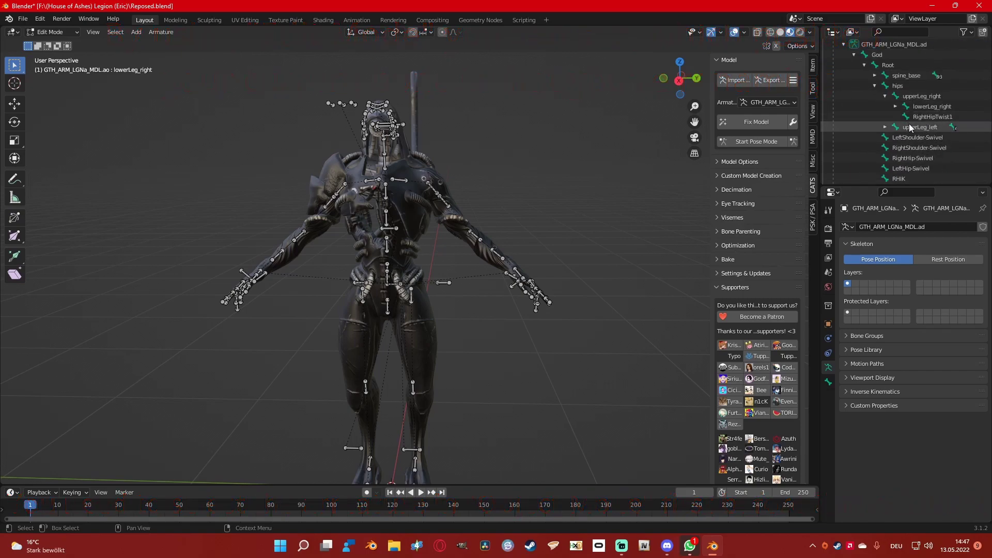
- Rename the RightHipTwist1 bone under upperLeg_right in the arm armature as upperLegTwist_01_right
scroll(920, 94, up, 2)
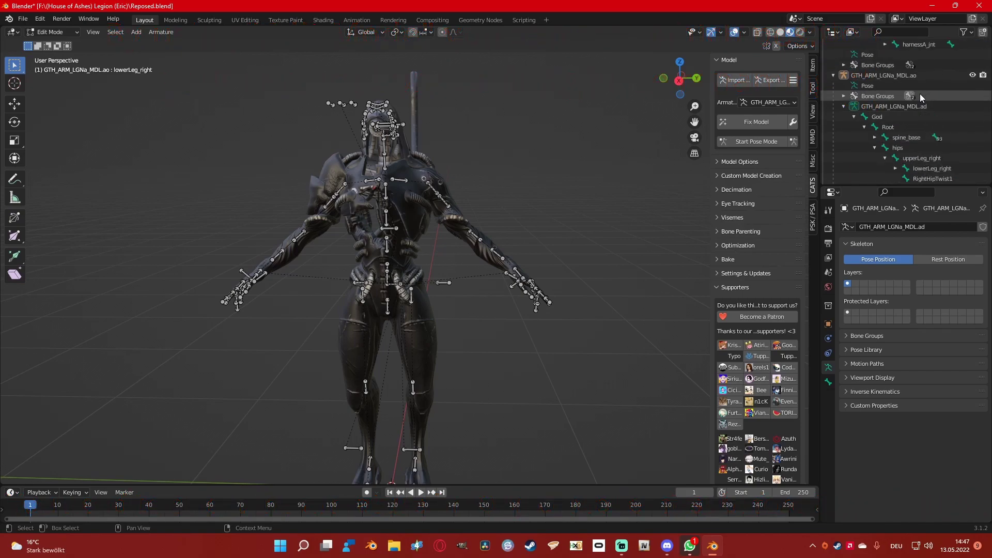
double_click(927, 138)
text(gTwist_01_left)
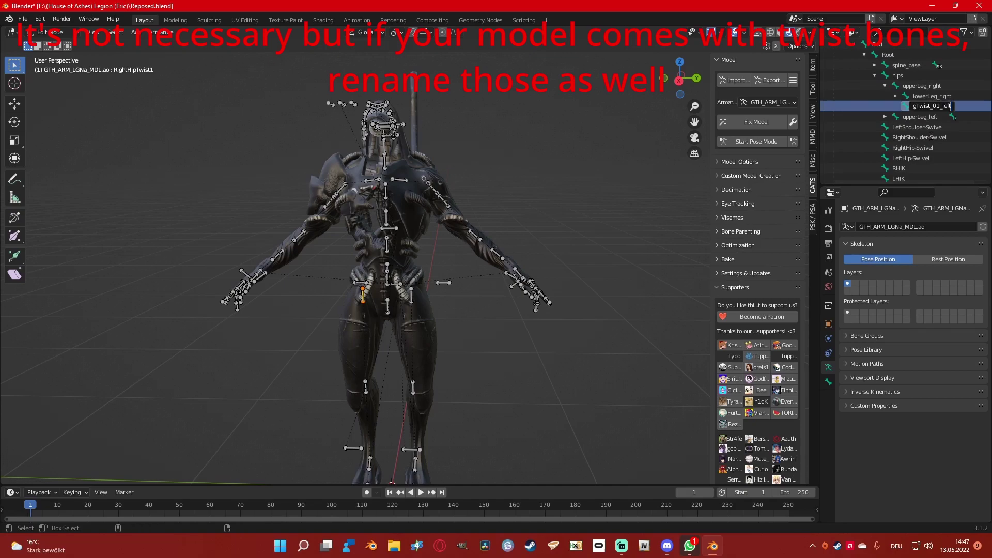
text(ight)
key(Return)
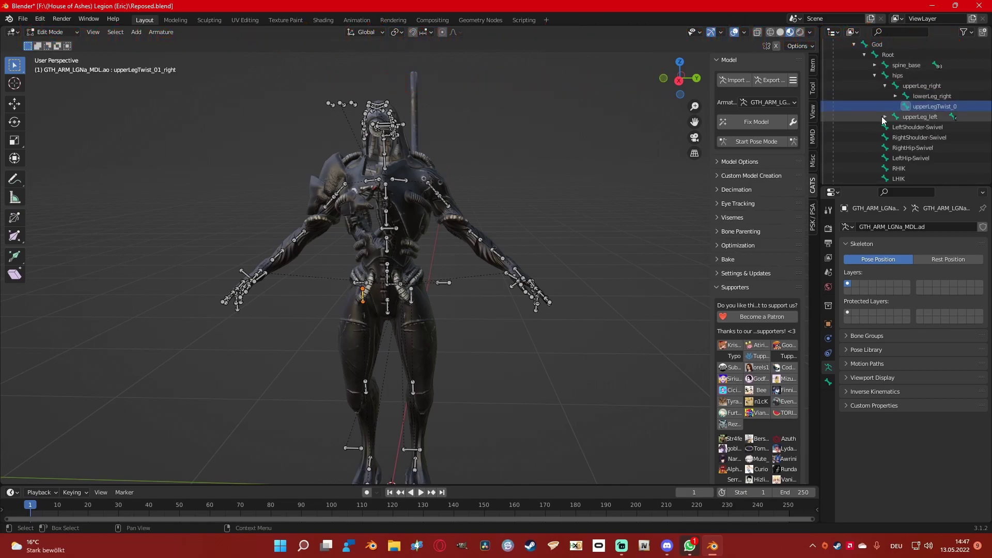
- Expand upperLeg_left in the arm armature and rename its LeftKnee child as lowerLeg_left
click(886, 117)
double_click(926, 127)
text(lowerLeg)
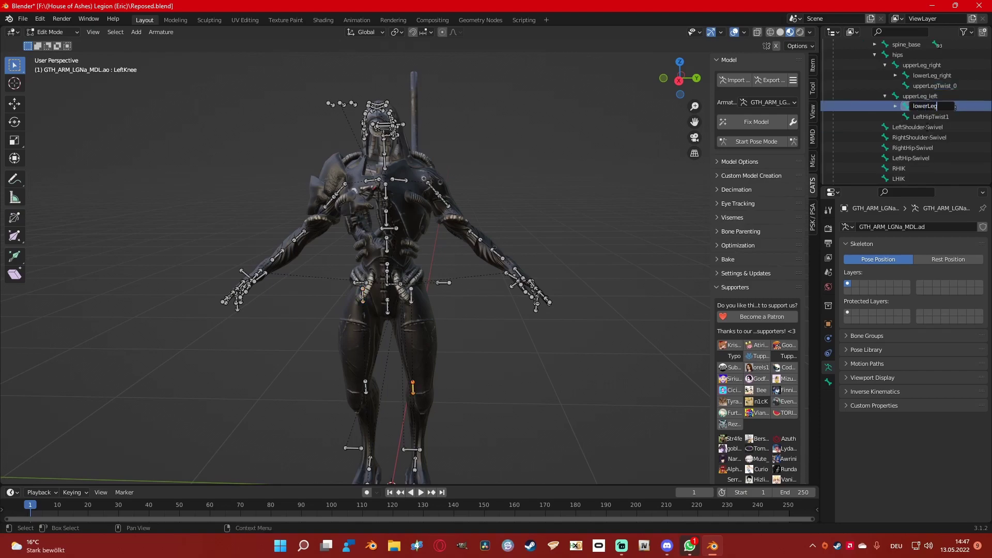
text(_left)
key(Return)
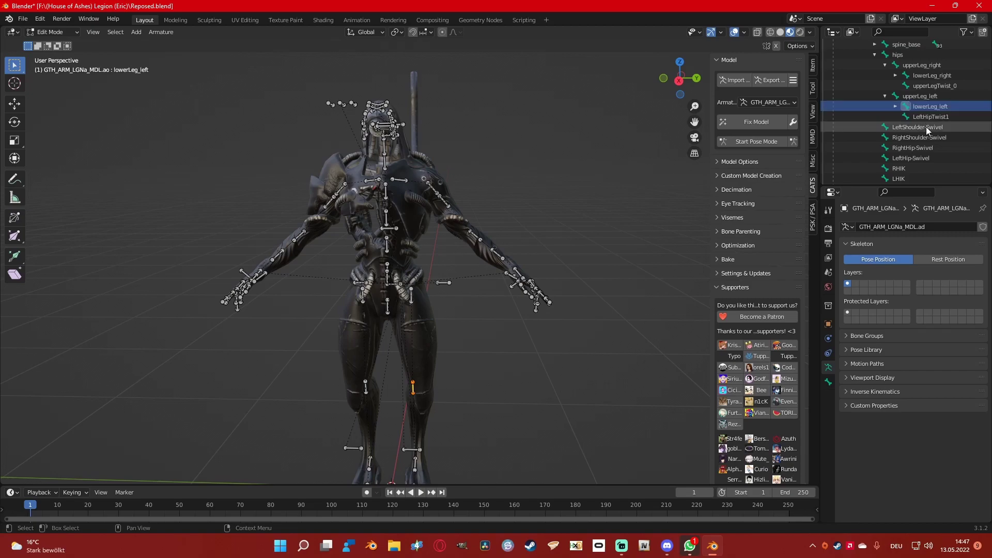
- Rename the LeftHipTwist1 bone under upperLeg_left in the arm armature as upperLegTwist_01_left
double_click(927, 116)
key(ctrl+v)
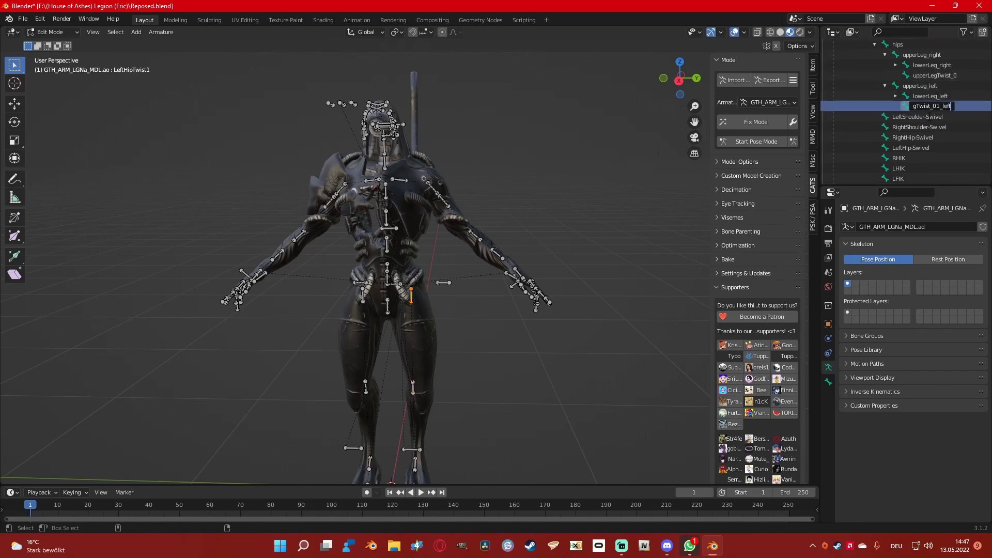
key(Return)
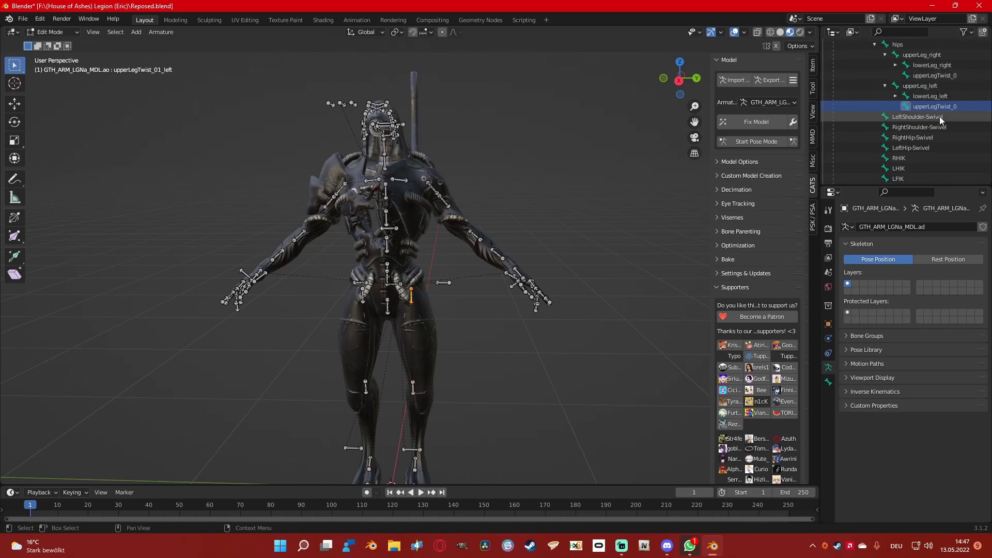
drag(895, 181, 923, 190)
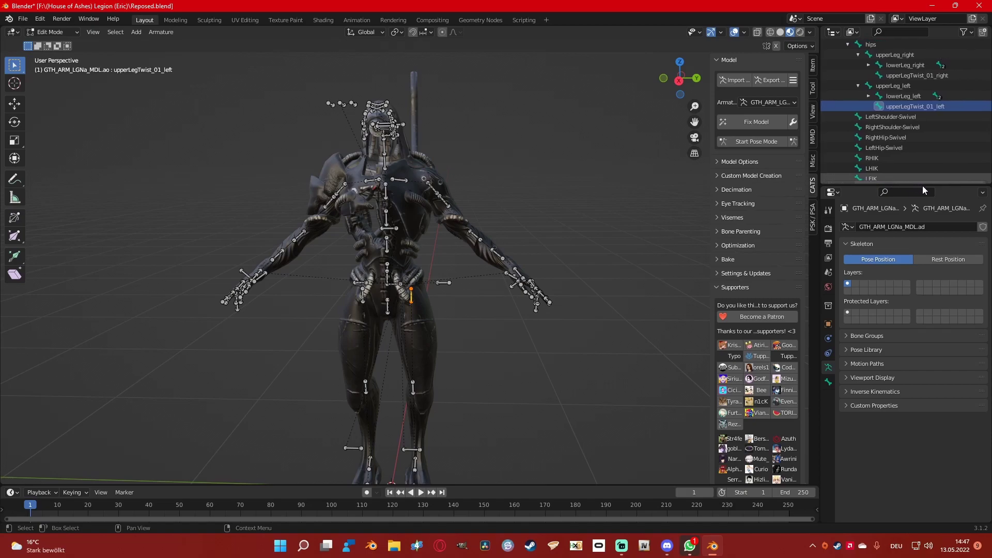
- Expand lowerLeg_right in the arm armature and rename its RightAnkle child as foot_right
scroll(913, 119, up, 2)
click(868, 85)
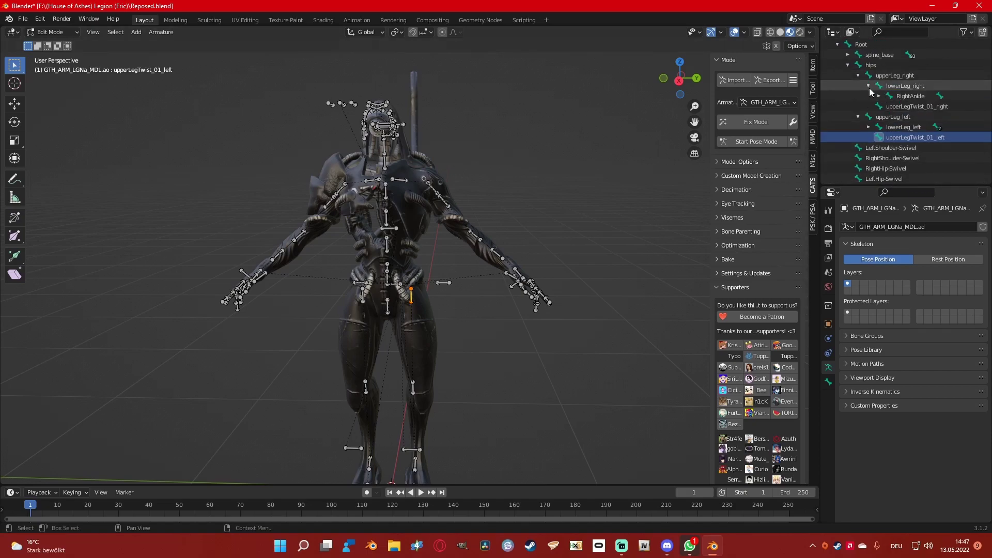
double_click(914, 95)
scroll(913, 96, up, 1)
text(foot_r)
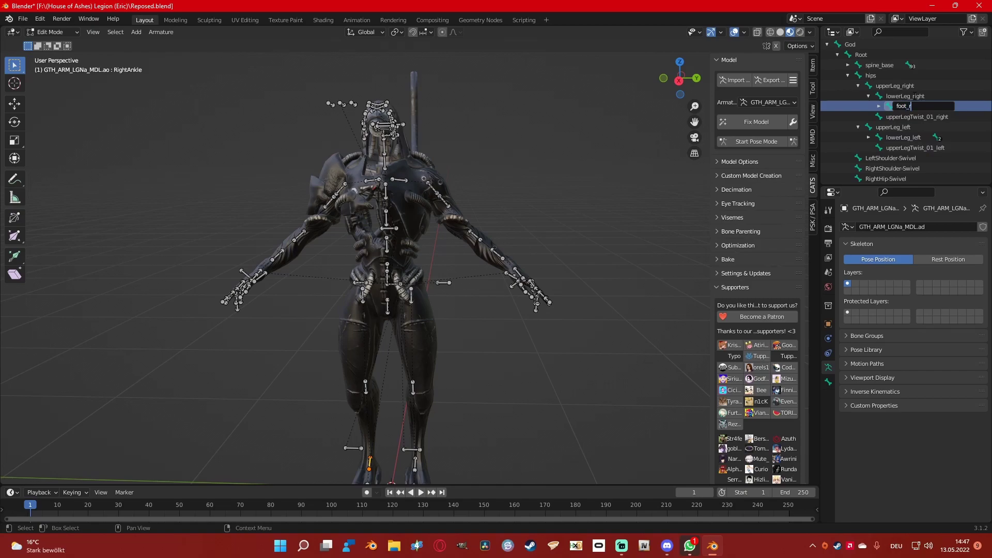
text(ight)
key(Return)
- Expand foot_right in the arm armature and rename its RightToe child as toe_right
scroll(575, 251, down, 2)
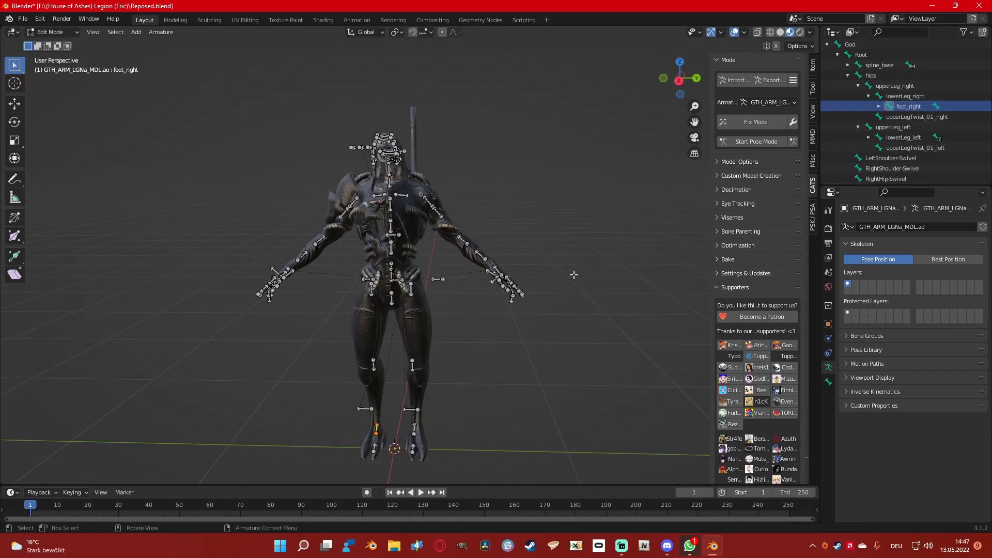
middle_drag(575, 250, 592, 224)
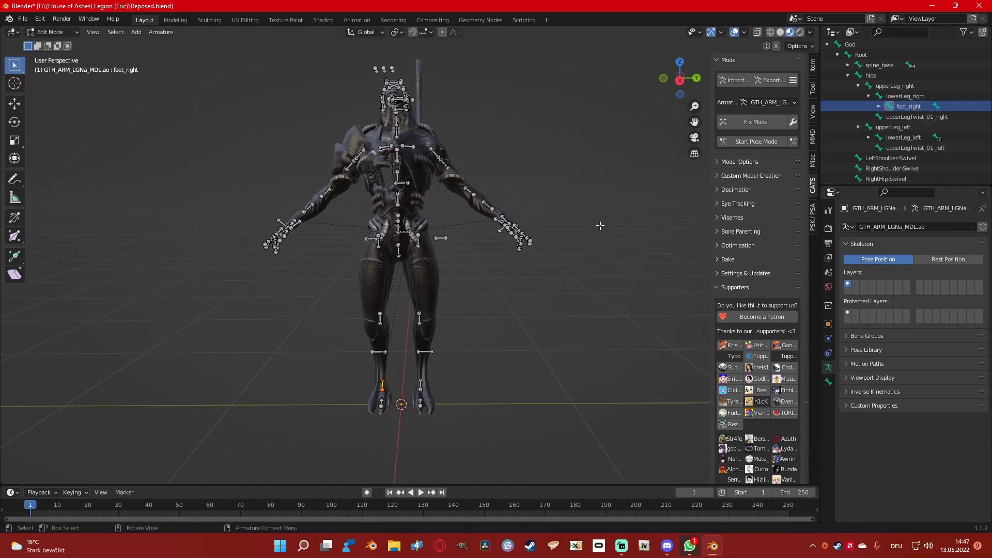
click(879, 106)
double_click(917, 106)
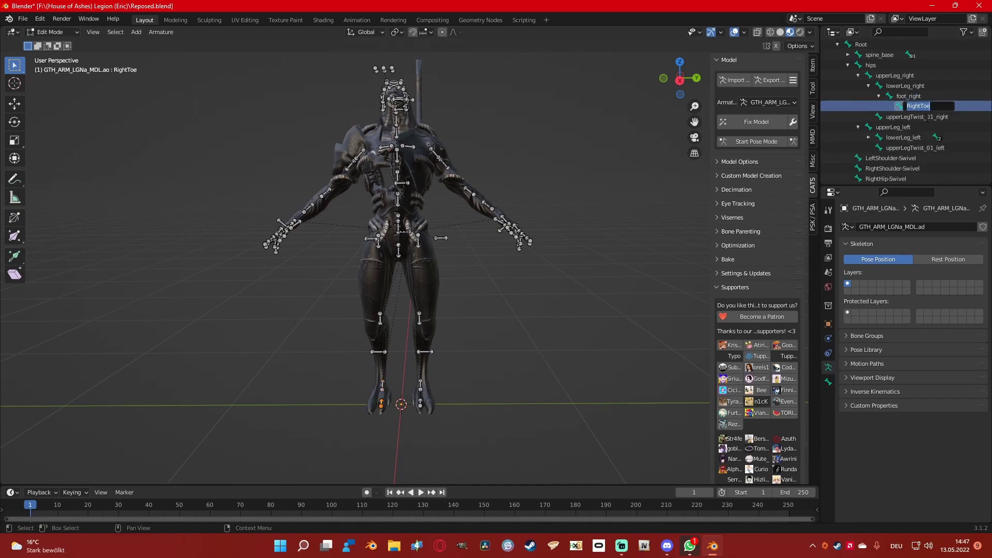
text(toe_right)
key(Return)
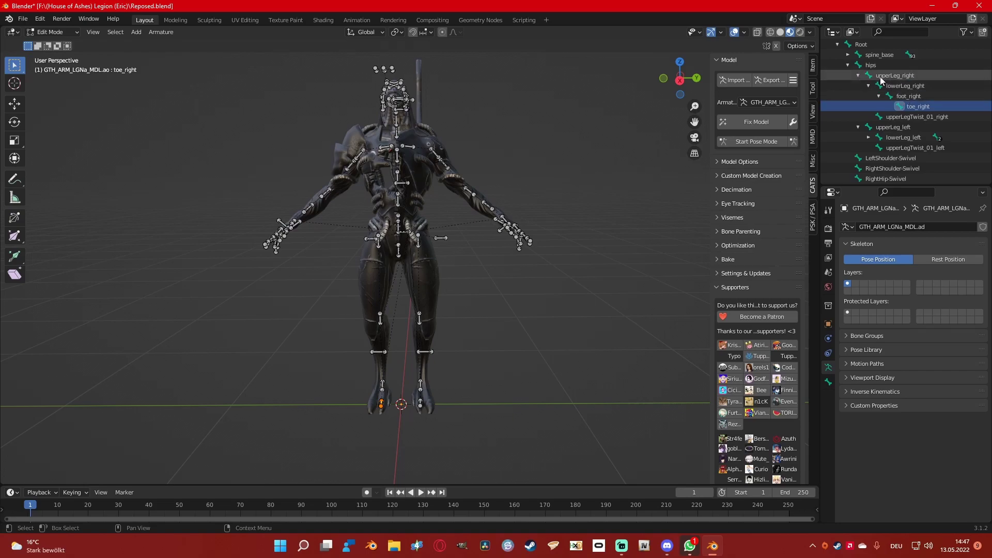
- Collapse upperLeg_right, expand lowerLeg_left in the arm armature and rename its LeftAnkle child as foot_left
click(858, 75)
click(871, 96)
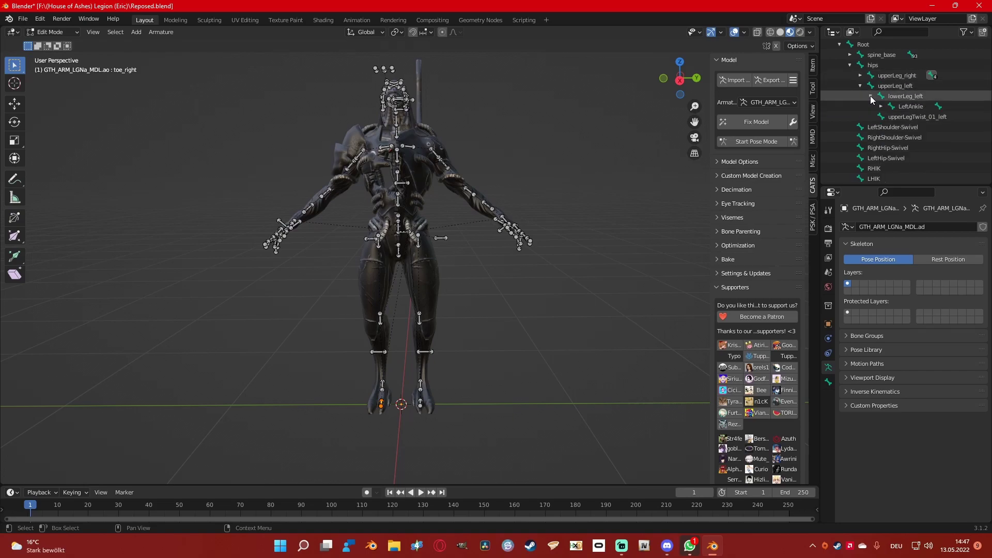
double_click(890, 107)
text(t)
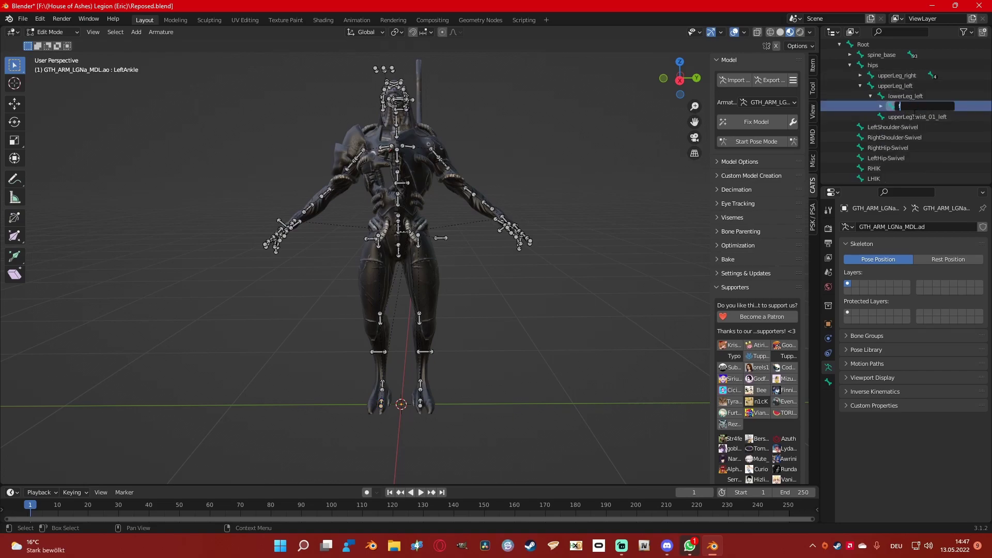
text(oot_left)
key(Return)
- Rename the LeftToe bone under foot_left in the arm armature as toe_left and collapse the left leg branch
click(882, 107)
double_click(926, 119)
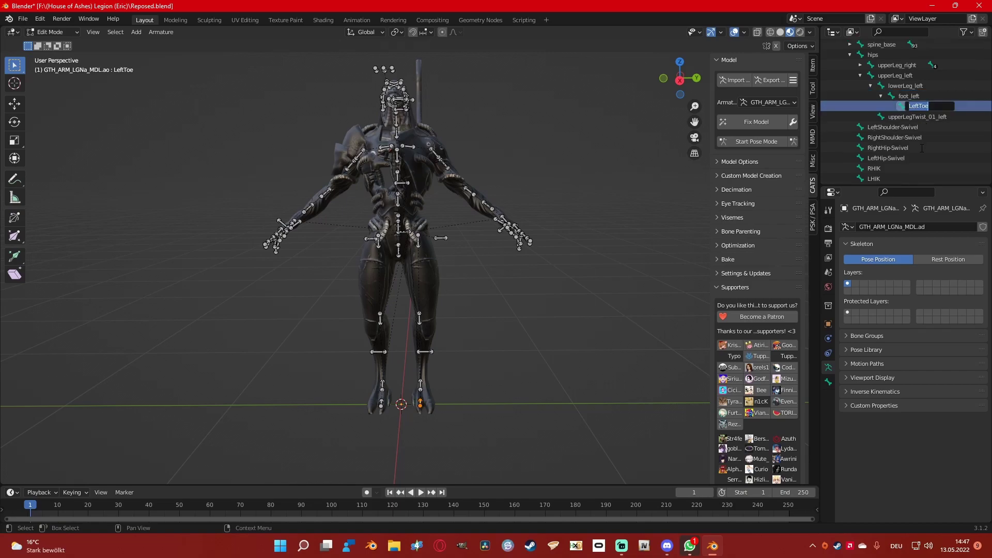
text(toe_left)
key(Return)
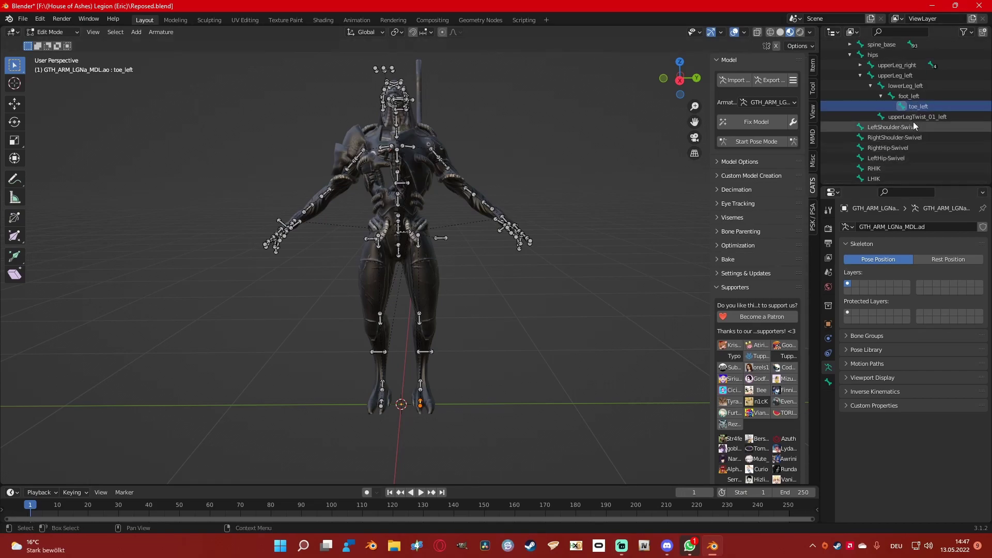
click(880, 96)
click(871, 86)
click(861, 75)
- Expand spine_base in the arm armature and rename its Chest child as spine_01
scroll(868, 114, up, 4)
scroll(867, 116, up, 6)
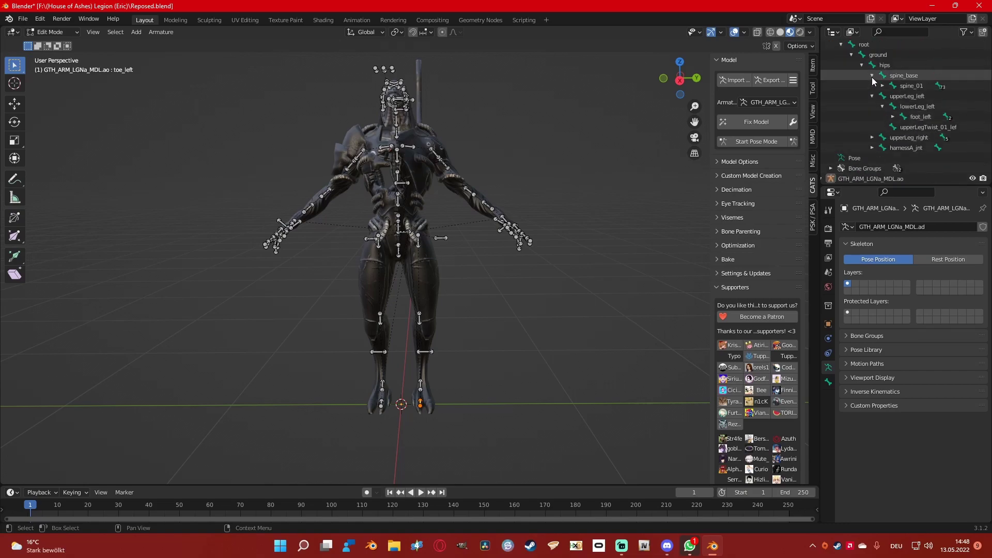
scroll(894, 103, down, 6)
scroll(918, 137, down, 3)
click(862, 137)
click(872, 148)
click(881, 158)
double_click(898, 147)
scroll(898, 146, down, 2)
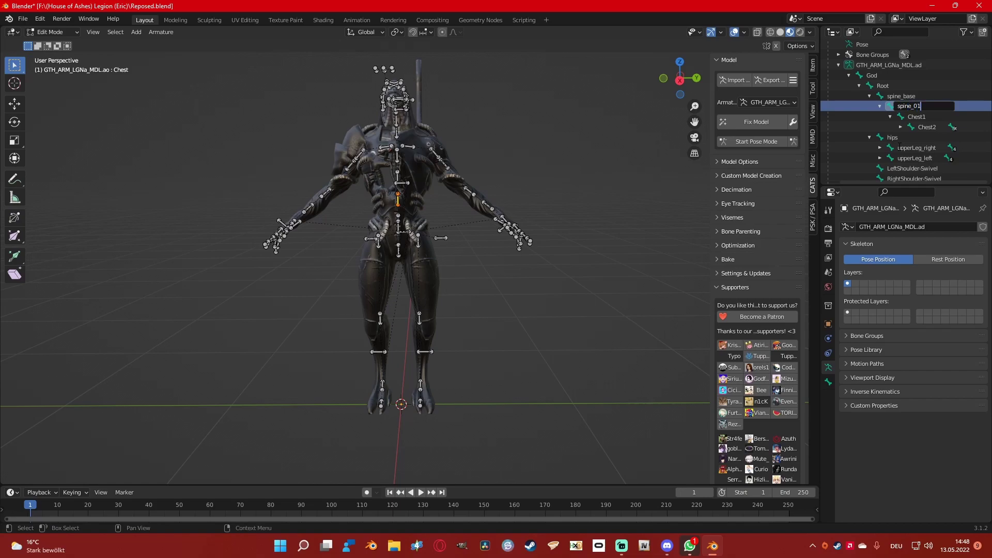
key(Return)
- Rename the Chest1 bone under spine_01 in the arm armature as spine_02
double_click(918, 116)
scroll(919, 116, down, 1)
text(sp)
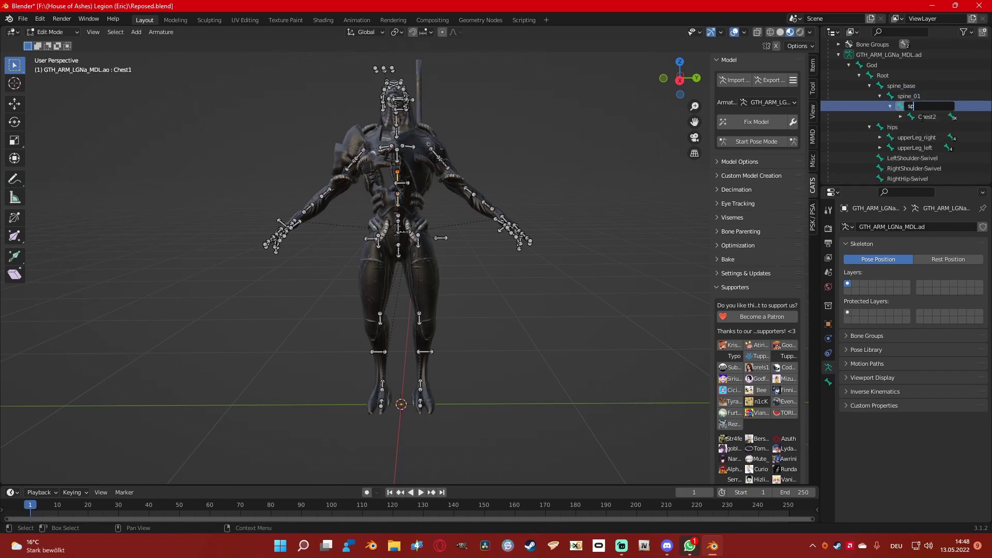
text(ine_02)
key(Return)
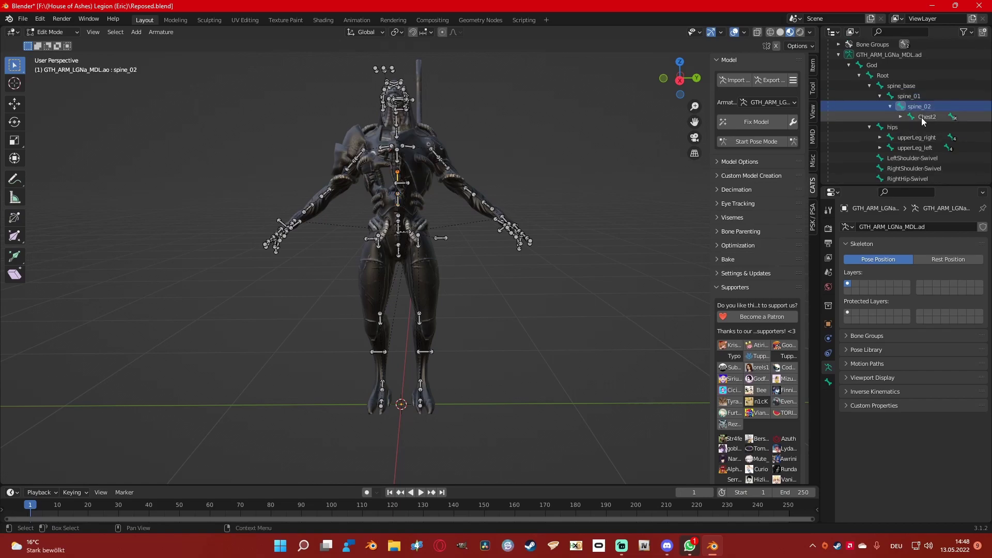
- Rename the Chest2 bone under spine_02 in the arm armature as chest
double_click(929, 116)
scroll(930, 115, down, 1)
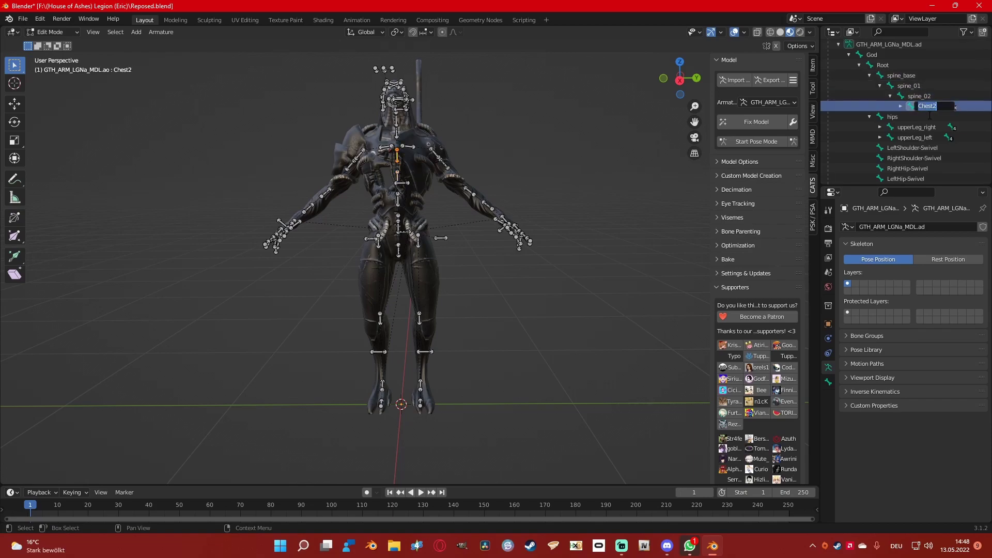
text(chest)
key(Return)
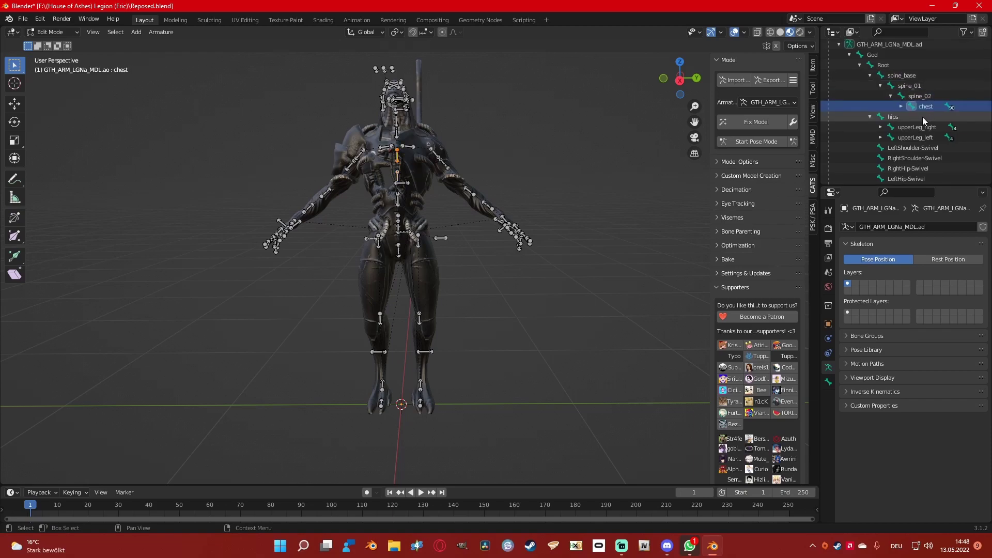
- Expand chest in the arm armature and rename its Neck child as neck_01
click(902, 106)
drag(917, 181, 927, 182)
scroll(933, 142, down, 8)
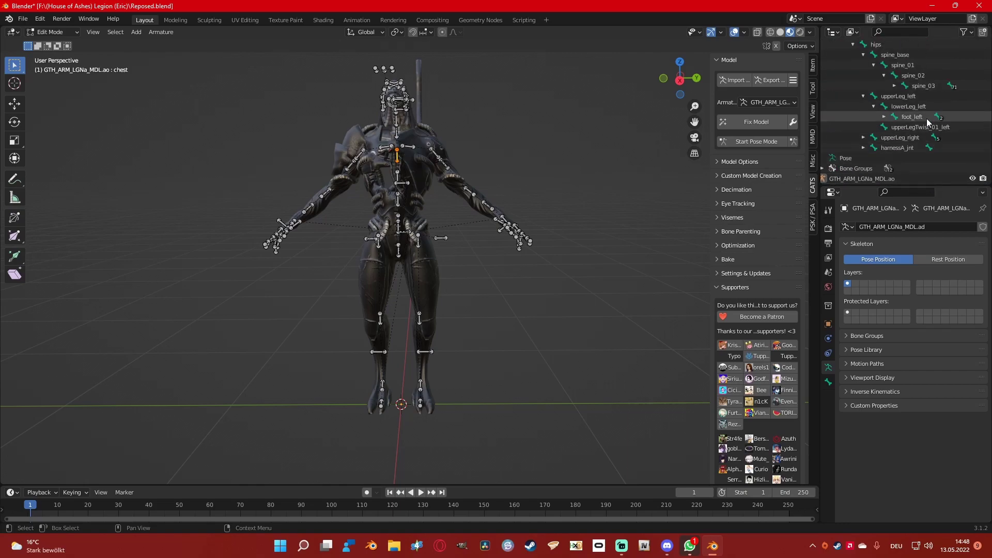
scroll(907, 101, down, 5)
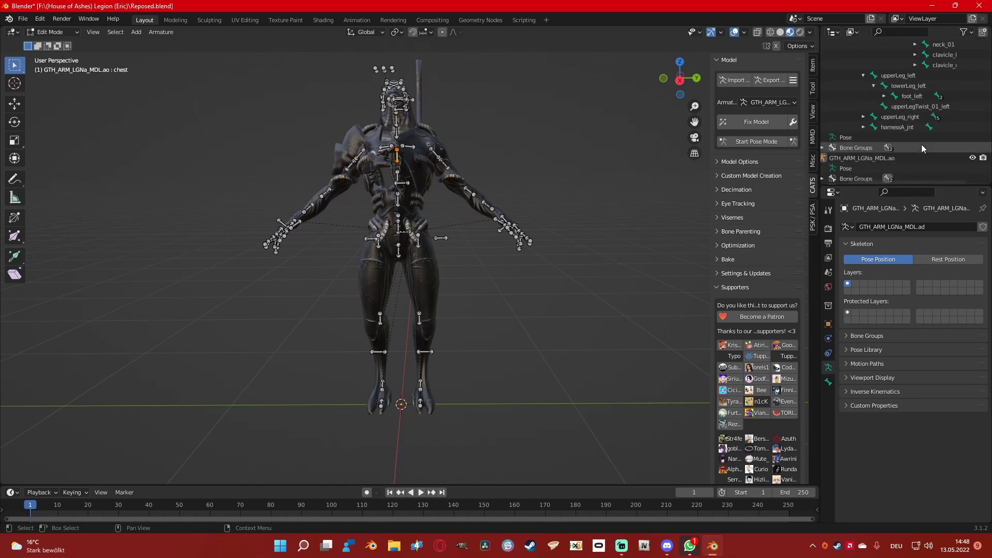
double_click(919, 157)
scroll(917, 162, down, 2)
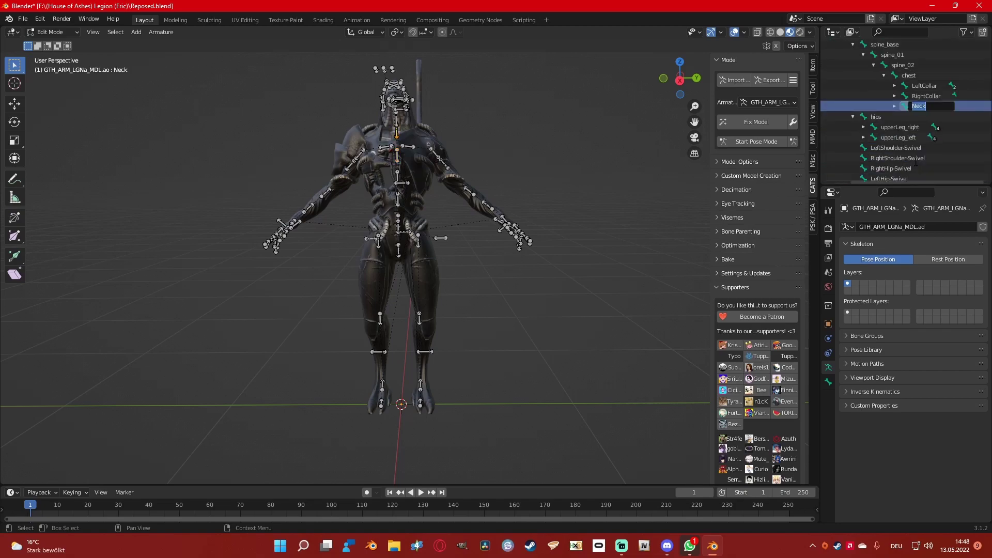
key(Return)
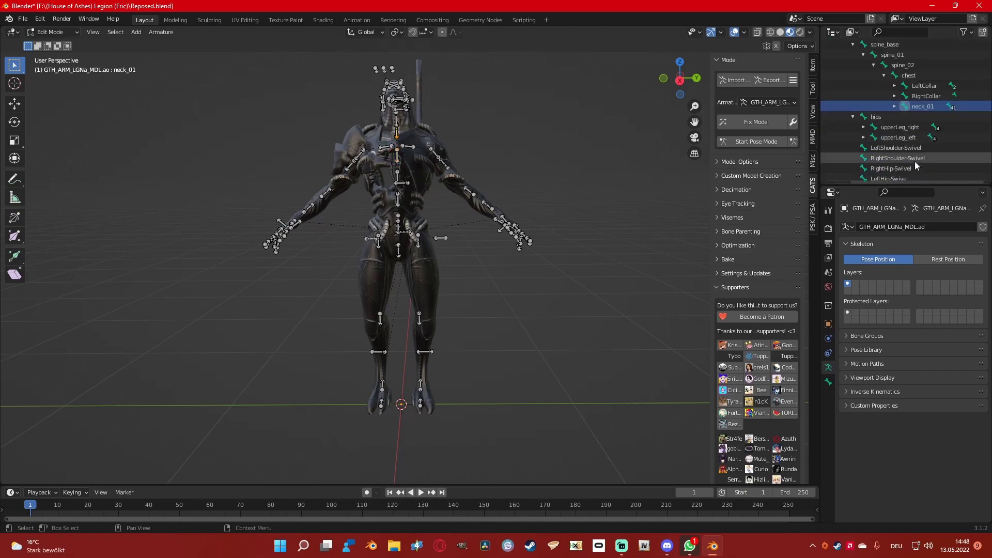
- Expand neck_01 in the arm armature and rename its Neck1 child as neck_02
click(895, 106)
double_click(927, 116)
scroll(929, 120, down, 1)
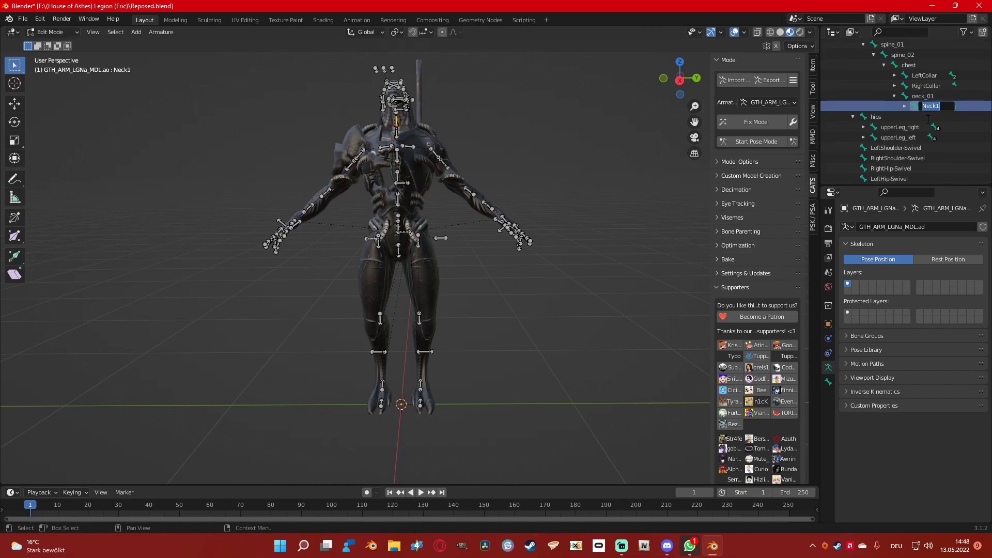
text(neck_02)
key(Return)
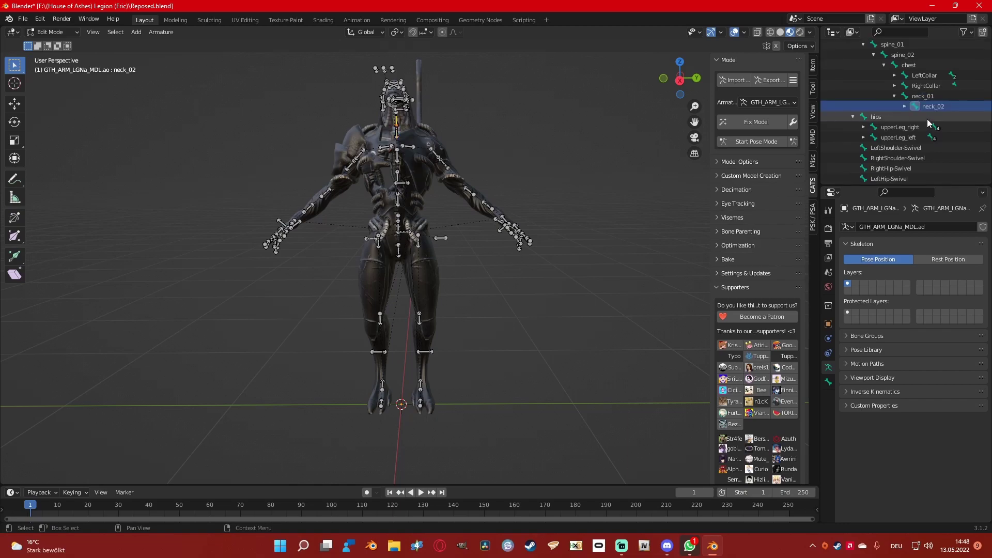
- Expand neck_02 in the arm armature and rename its Head child as head in lowercase
click(905, 106)
double_click(940, 117)
scroll(941, 116, down, 1)
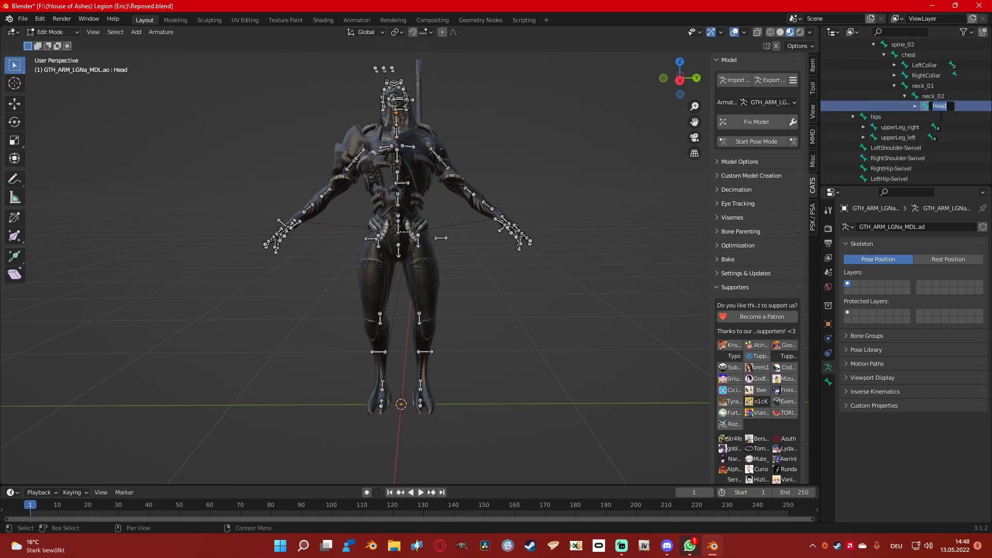
key(Return)
- Examine the child bones below head in the arm armature and collapse the neck_01 branch
click(914, 106)
drag(932, 182, 969, 183)
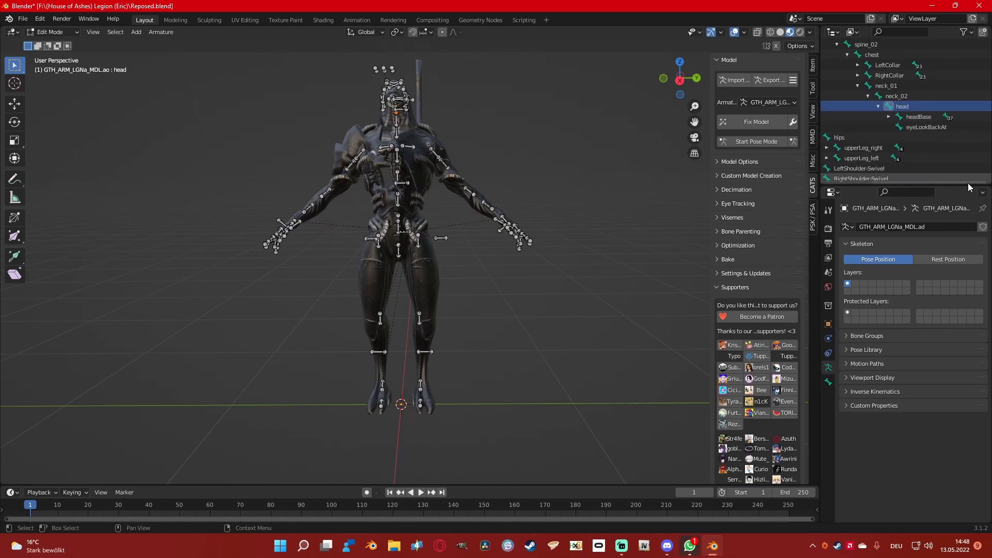
click(889, 118)
scroll(895, 119, up, 4)
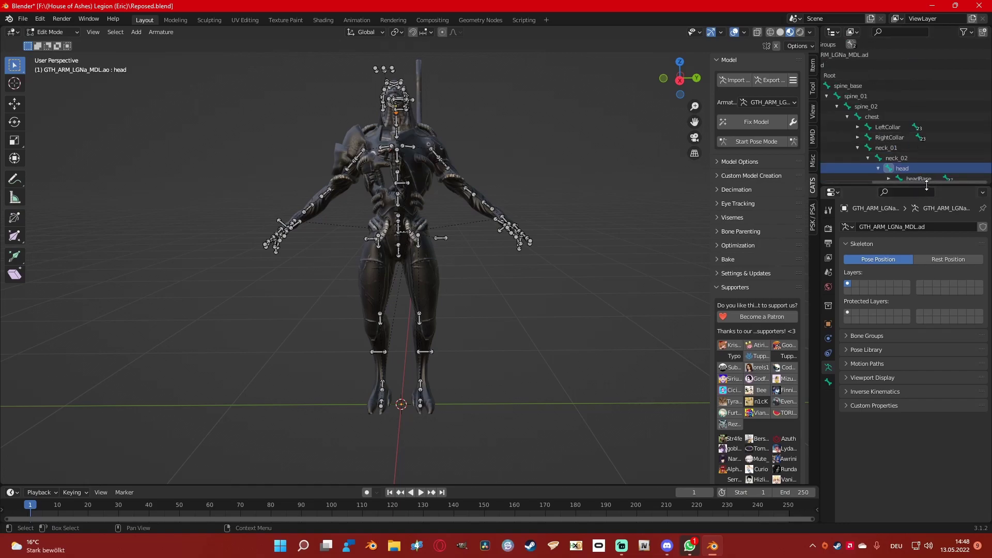
drag(929, 182, 895, 182)
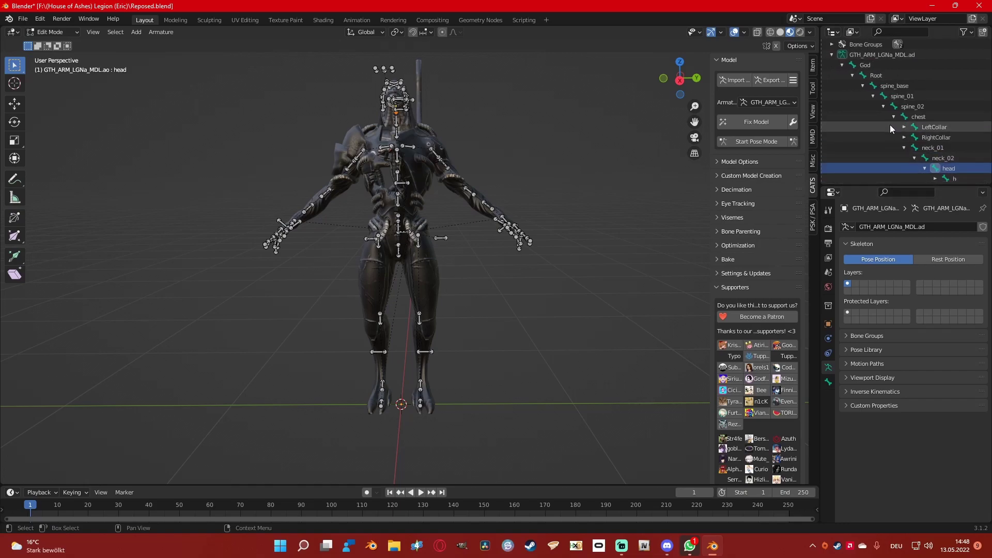
scroll(878, 67, down, 10)
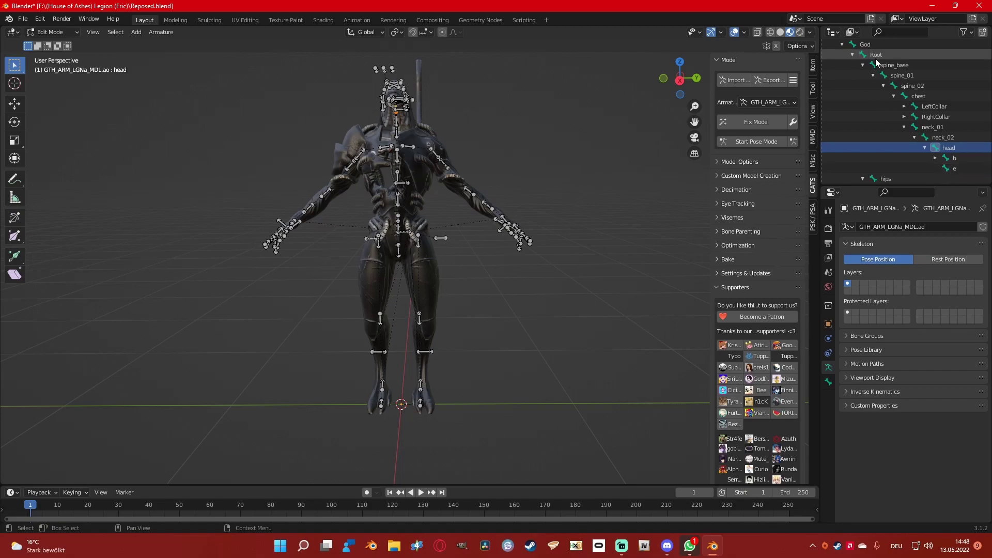
key(KP_Decimal)
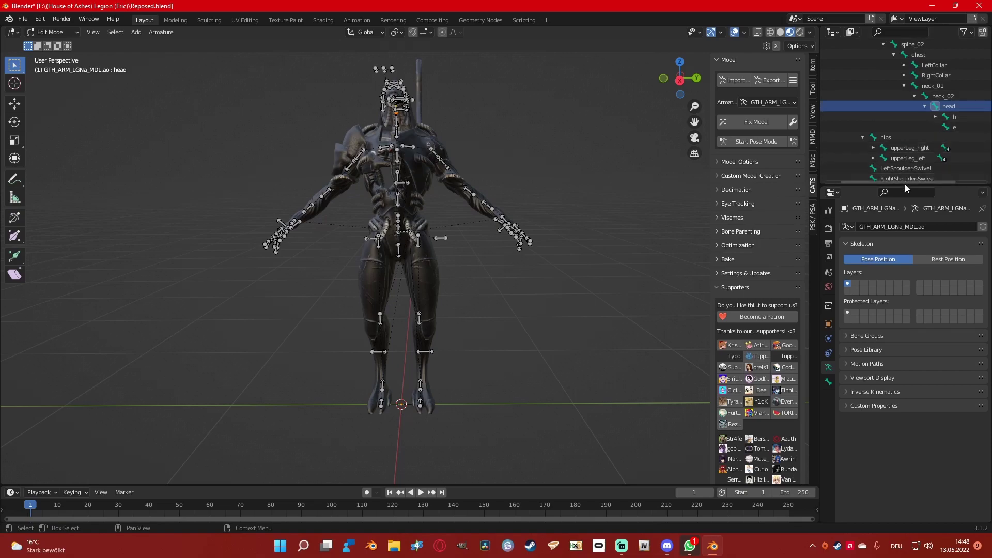
drag(916, 181, 944, 181)
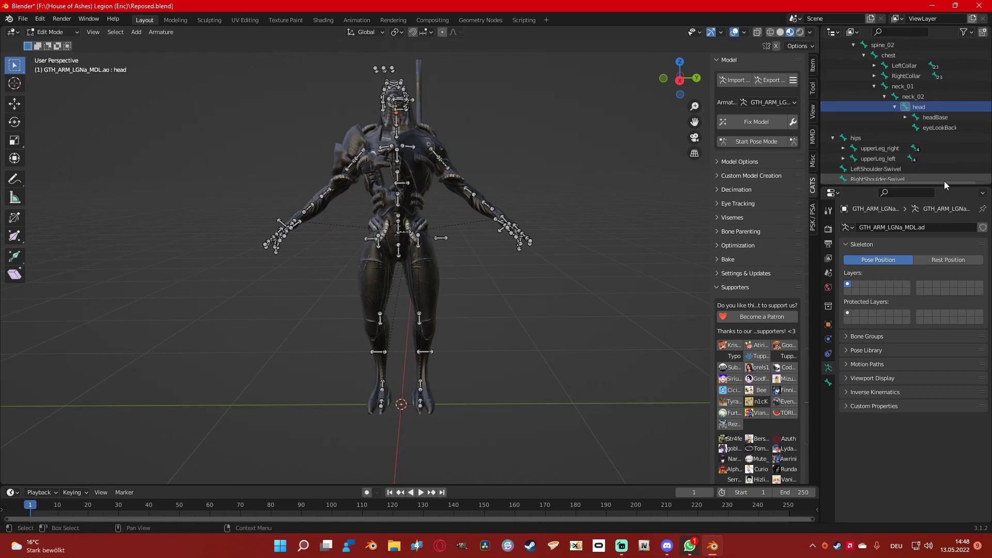
click(872, 85)
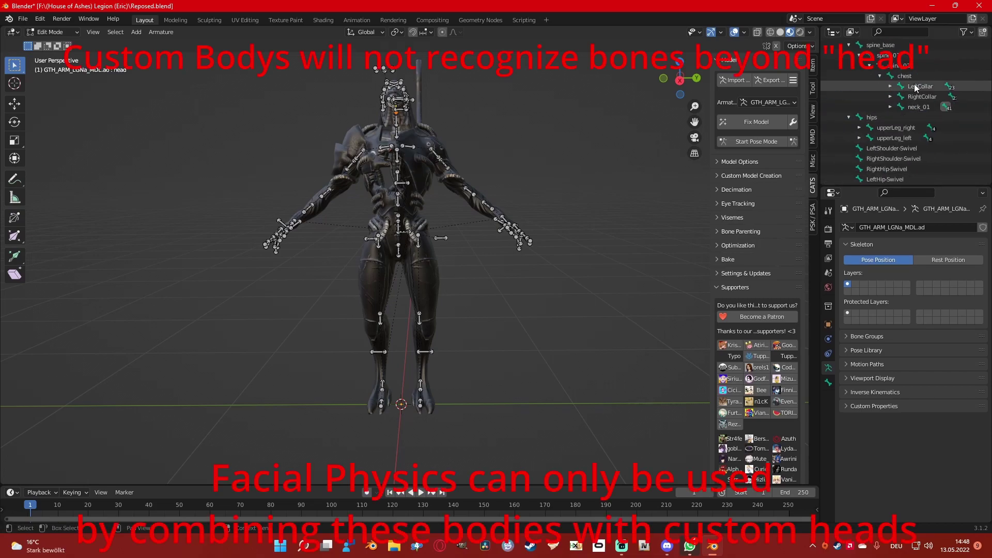
- Rename the LeftCollar and RightCollar bones under chest in the arm armature as clavicle_left and clavicle_right
double_click(922, 107)
text(clavicle_left)
key(Return)
double_click(921, 116)
text(cla)
key(Return)
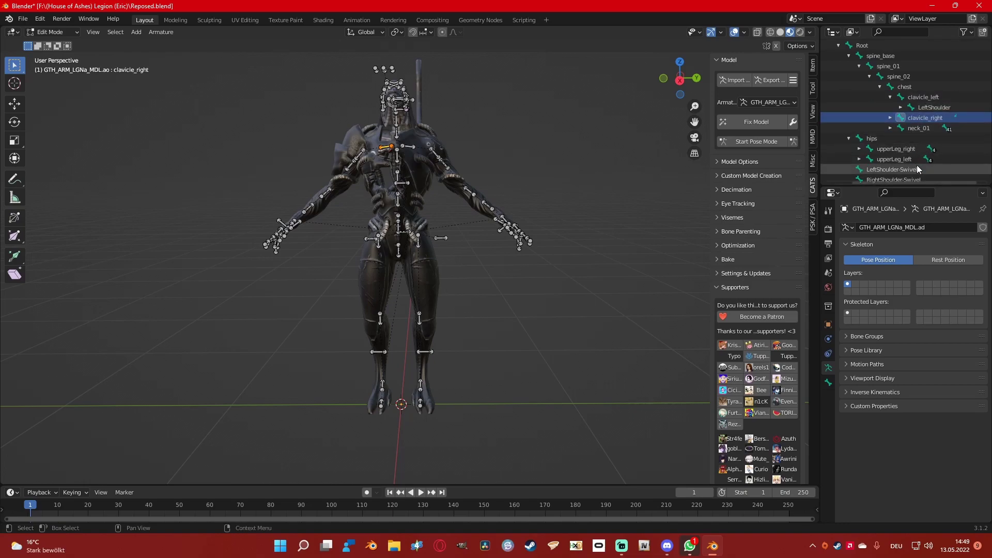
- Rename the LeftShoulder bone under clavicle_left in the arm armature as upperArm_left
ctrl+scroll(914, 150, right, 1)
double_click(923, 107)
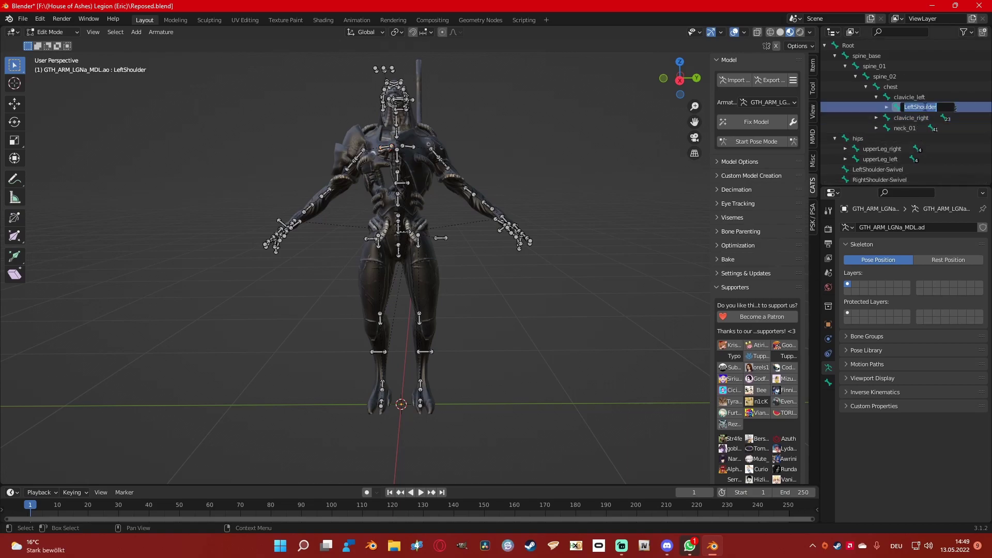
text(upperArm_left)
key(Return)
- Expand upperArm_left in the arm armature and rename its LeftElbow child as lowerArm_left
click(887, 107)
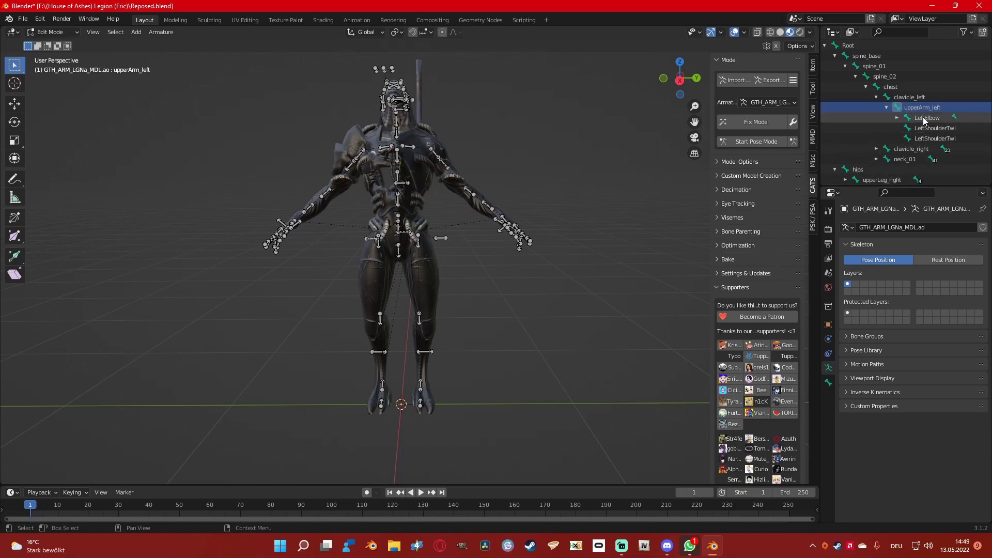
double_click(931, 119)
scroll(922, 133, down, 1)
text(lowerArm_left)
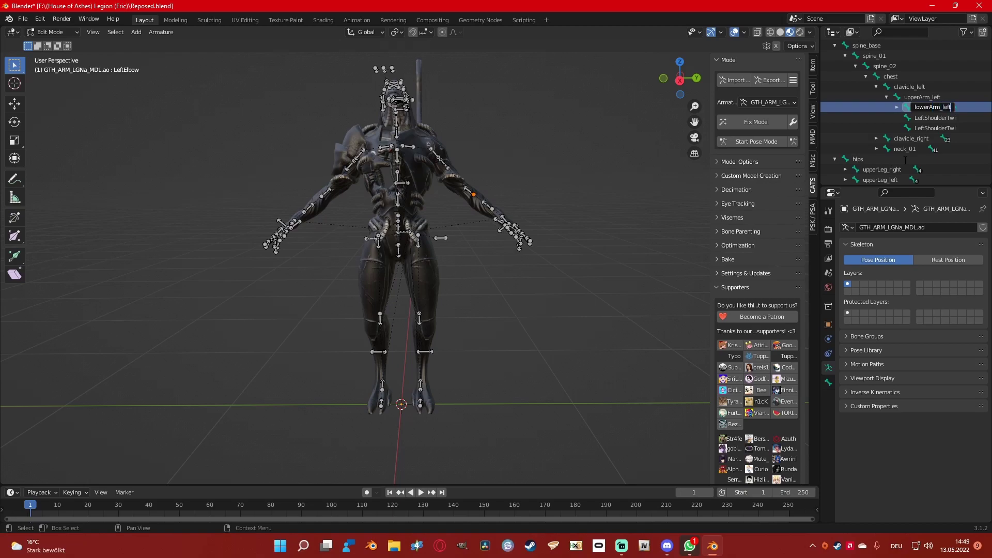
key(Return)
double_click(931, 107)
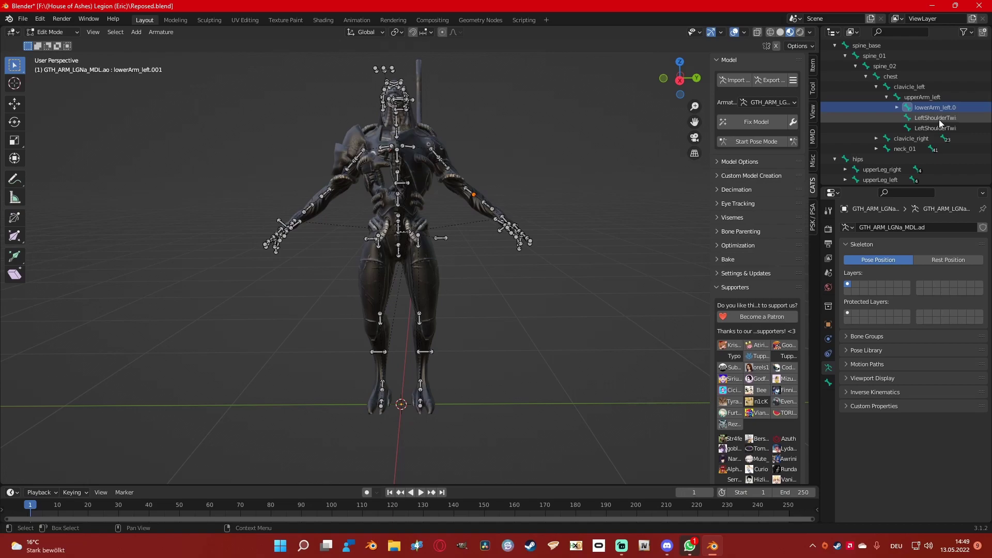
key(Escape)
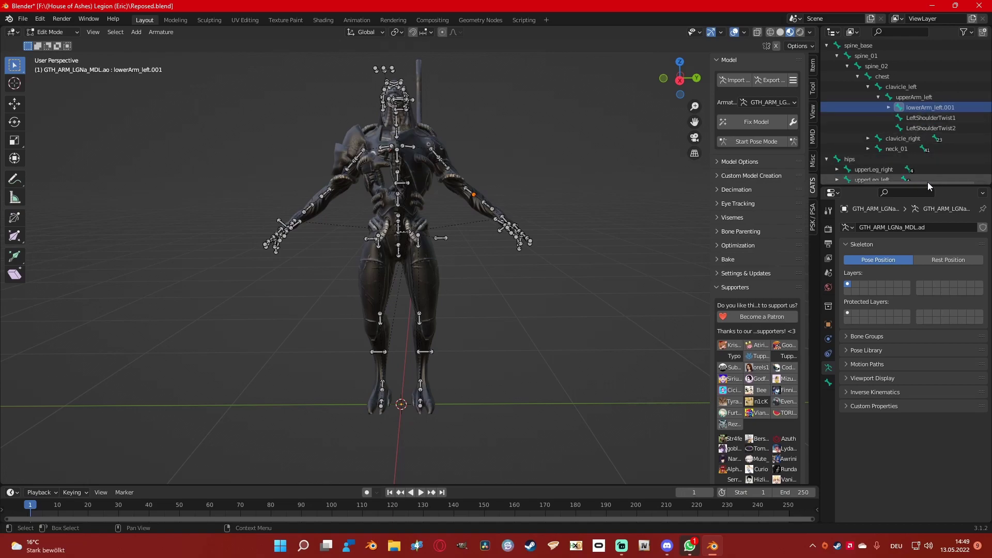
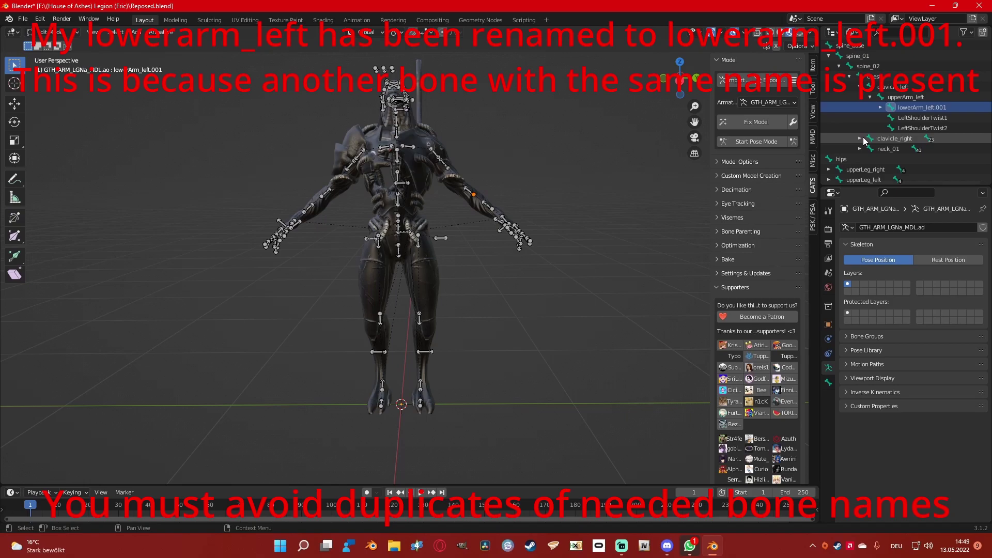
- Check the arm armature's left and right leg branches for another bone already named lowerArm_left
scroll(863, 138, down, 2)
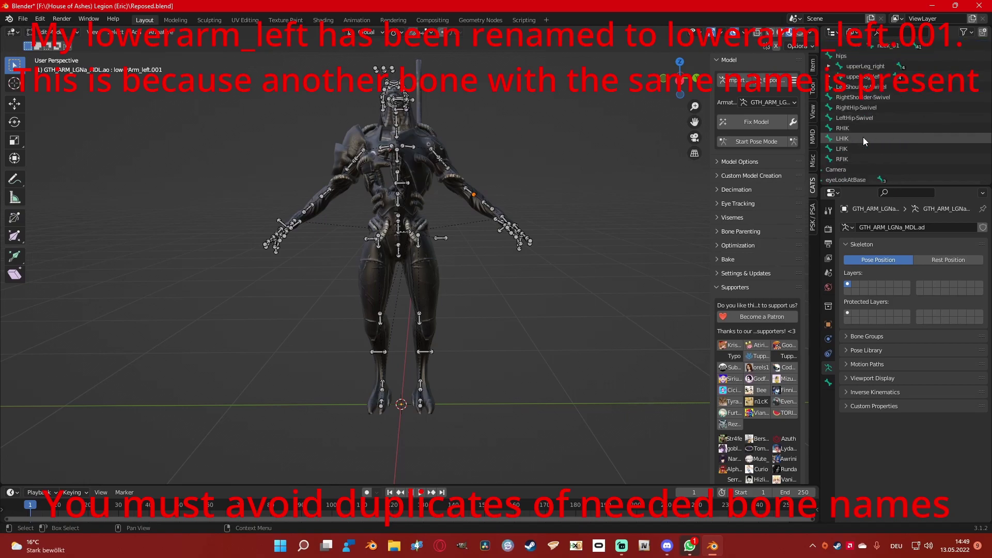
scroll(863, 138, up, 2)
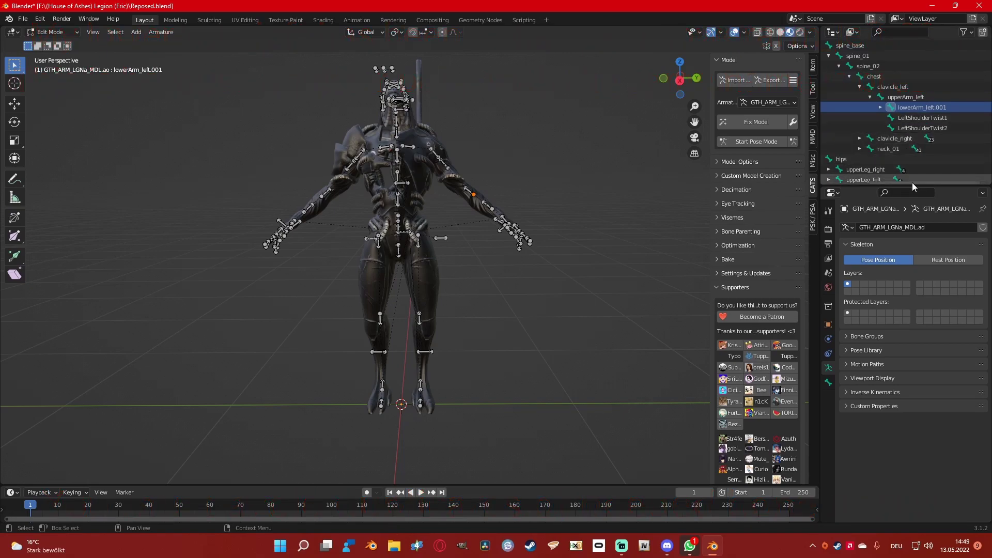
scroll(858, 139, down, 6)
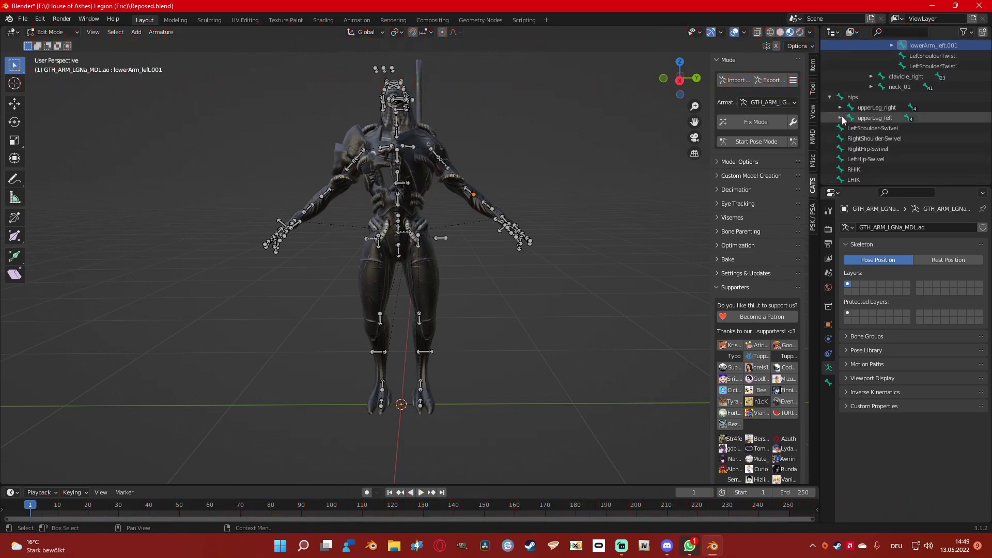
click(841, 119)
click(850, 128)
click(841, 118)
click(841, 107)
click(850, 118)
click(841, 108)
scroll(878, 119, up, 3)
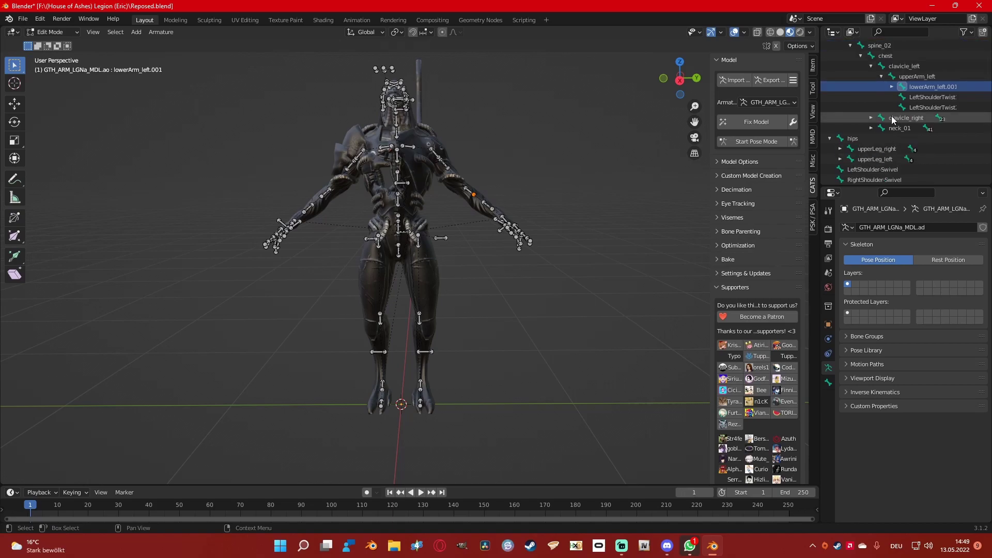
- Rename the lowerArm_left.001 bone under upperArm_left in the arm armature as lowerArm_left.002
double_click(925, 106)
key(End)
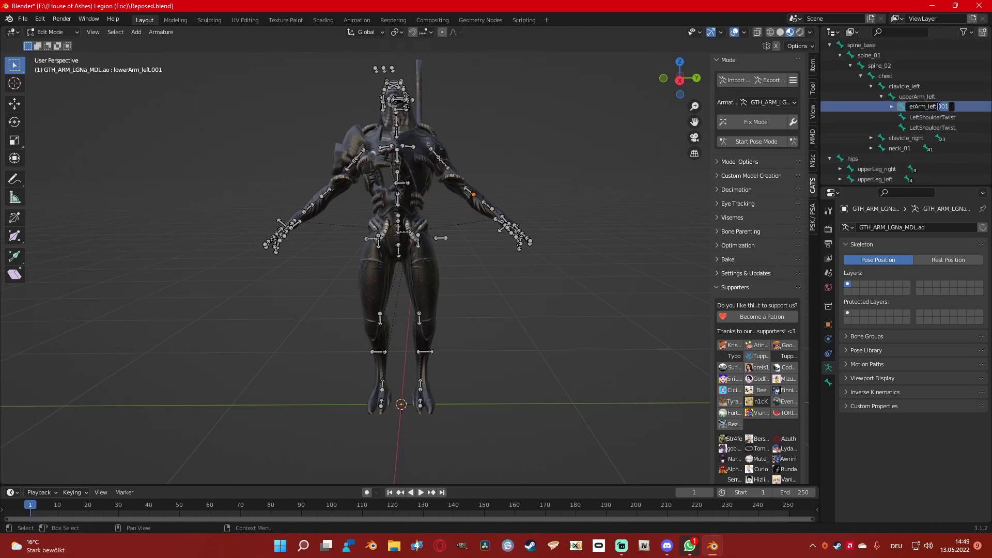
text(002)
key(Return)
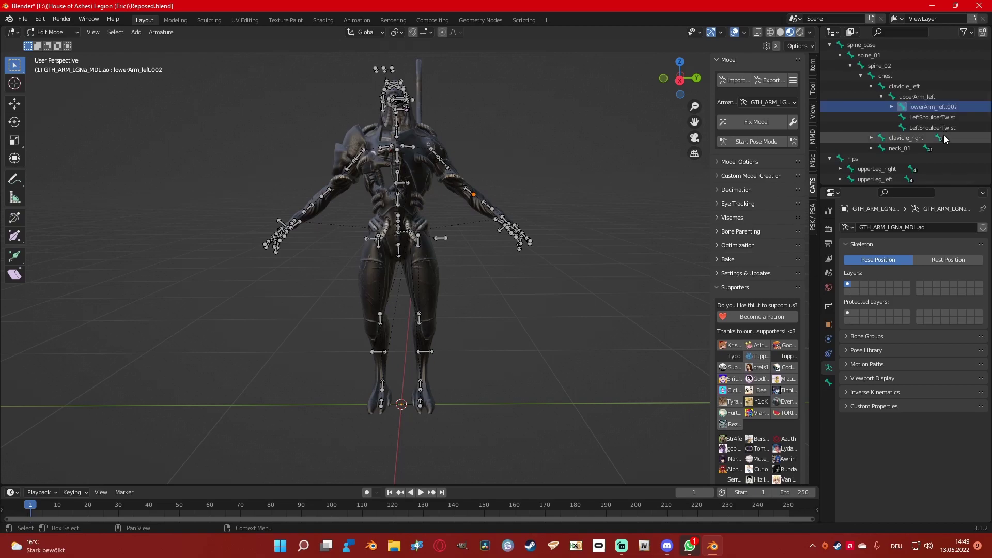
scroll(920, 109, down, 5)
scroll(920, 109, up, 6)
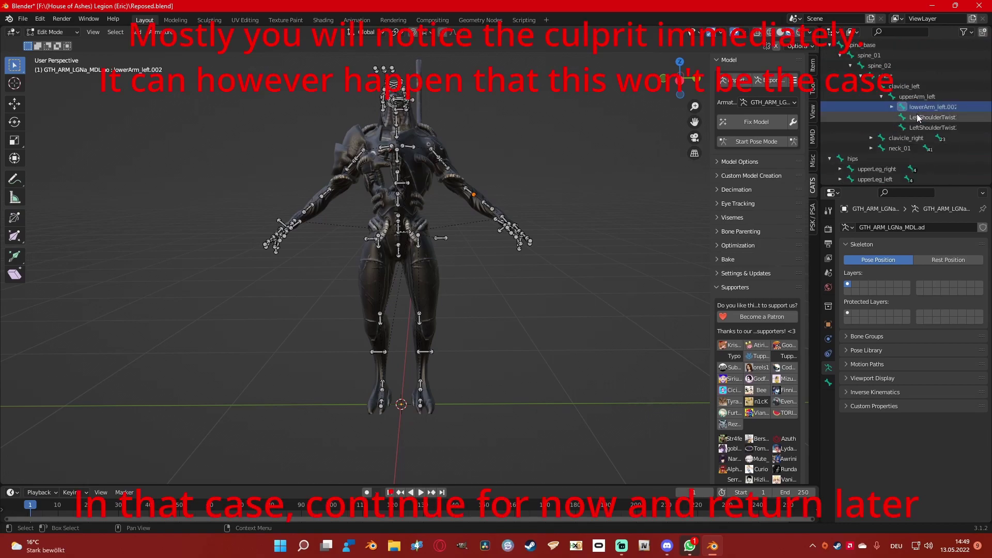
- Expand the forearm bone under upperArm_left in the arm armature to show its wrist and elbow twist children
scroll(909, 110, down, 1)
click(893, 108)
ctrl+scroll(930, 182, right, 2)
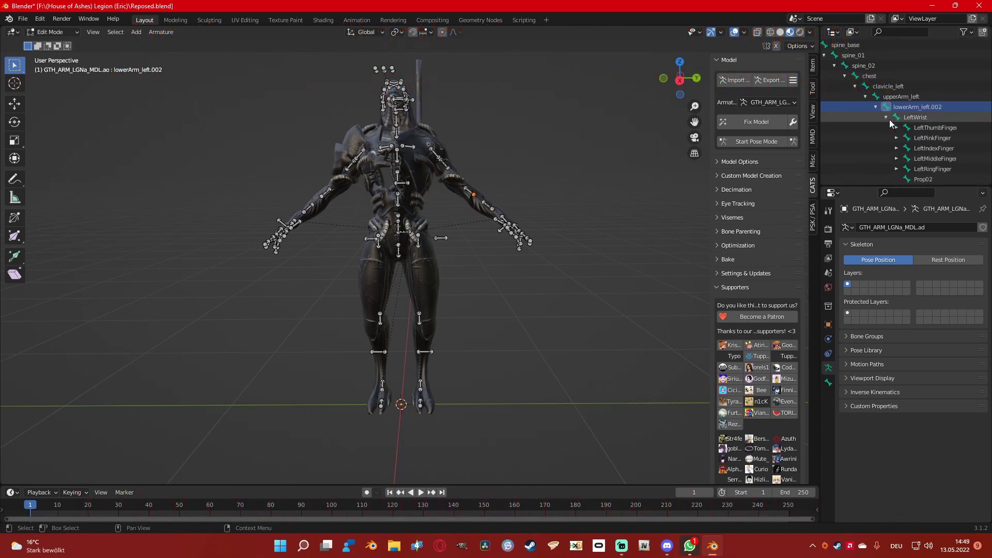
click(876, 107)
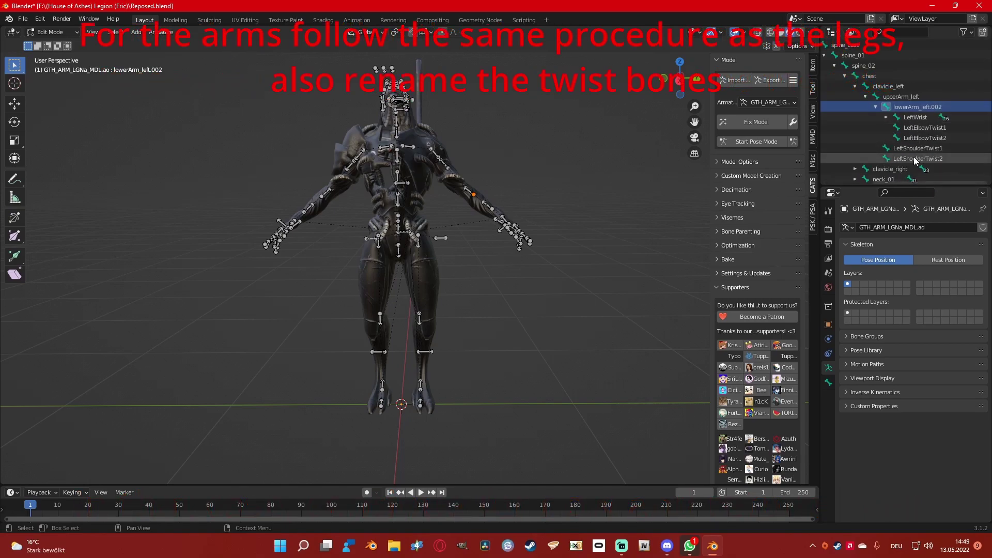
- Expand clavicle_left down to upperArm_left in Eric's base armature and copy the name of its first twist bone, upperArmTwist_01_left
scroll(910, 134, up, 4)
scroll(904, 144, down, 2)
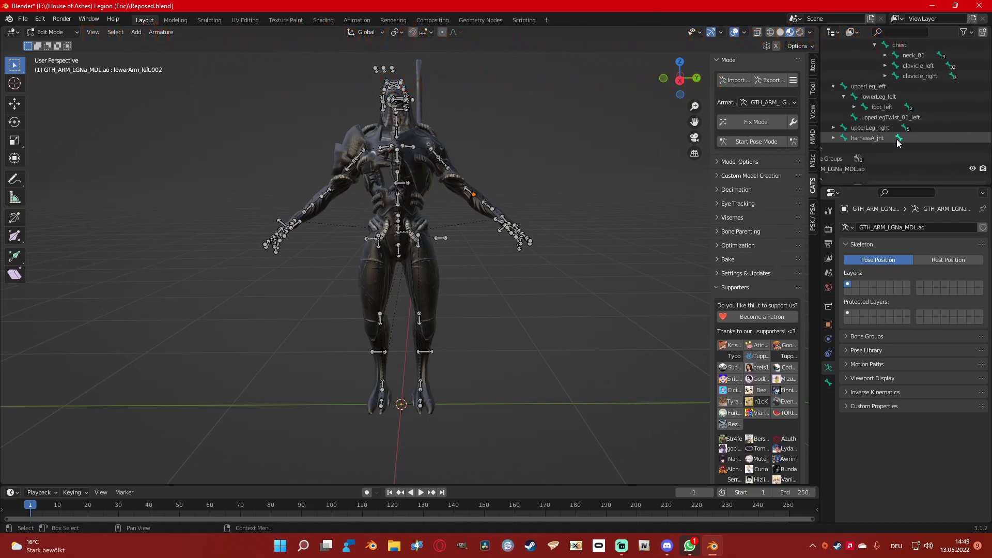
key(period)
scroll(898, 172, down, 4)
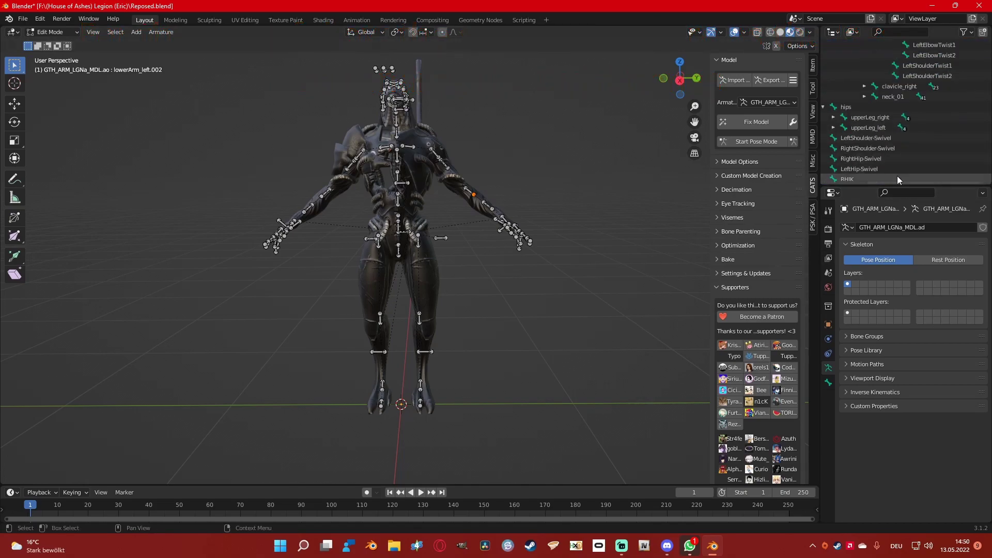
scroll(913, 160, up, 8)
scroll(923, 128, up, 8)
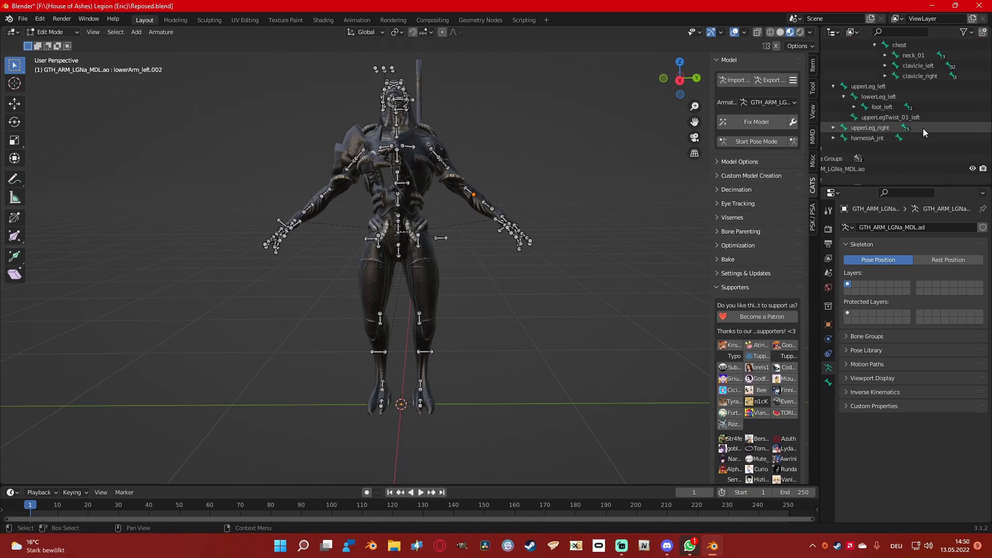
mouse_move(908, 181)
mouse_down()
mouse_move(867, 187)
mouse_move(898, 191)
mouse_up()
scroll(899, 155, down, 4)
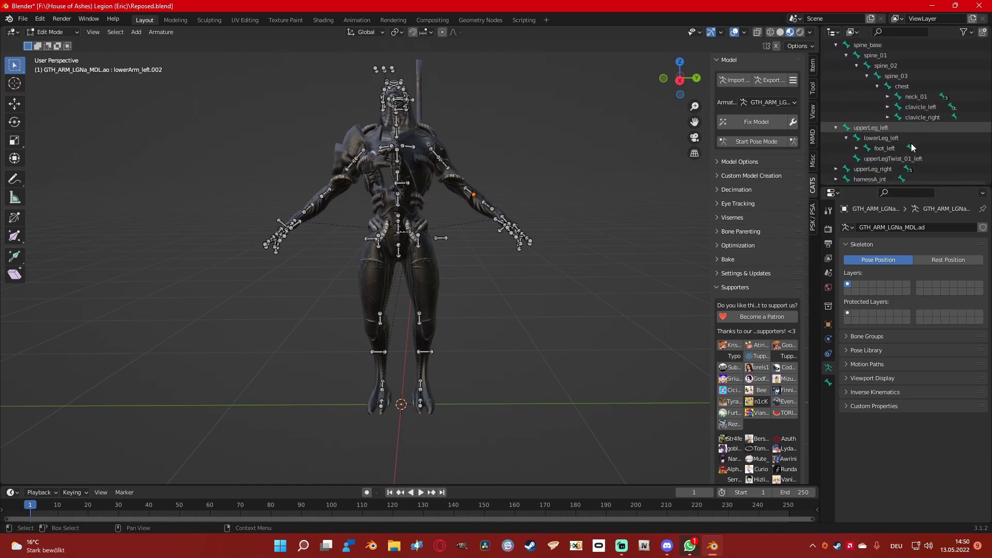
click(888, 86)
click(899, 97)
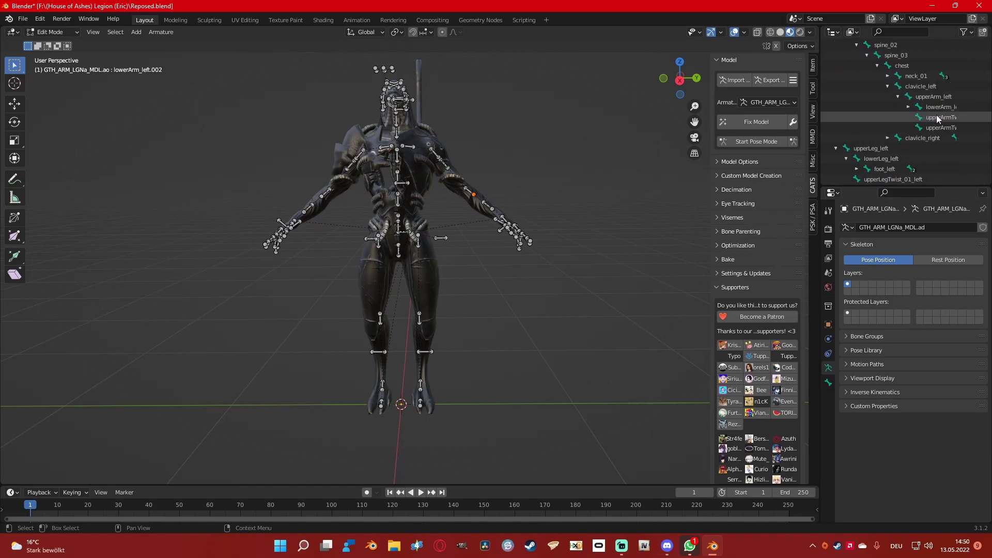
double_click(940, 117)
key(ctrl+c)
key(Escape)
scroll(925, 155, up, 6)
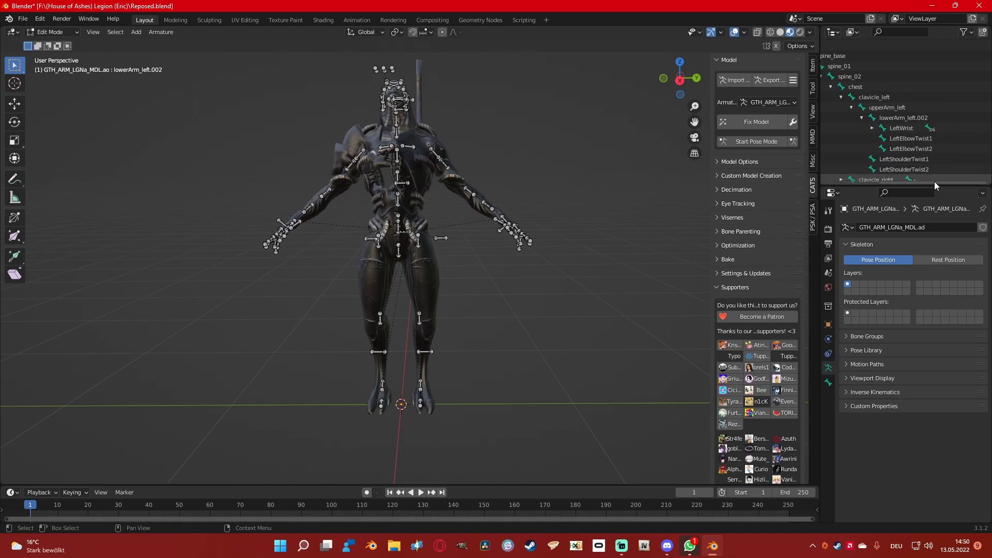
- Rename LeftShoulderTwist1 and LeftShoulderTwist2 in the arm armature as upperArmTwist_01_left and upperArmTwist_02_left
double_click(930, 158)
scroll(919, 159, down, 3)
key(ctrl+v)
key(Return)
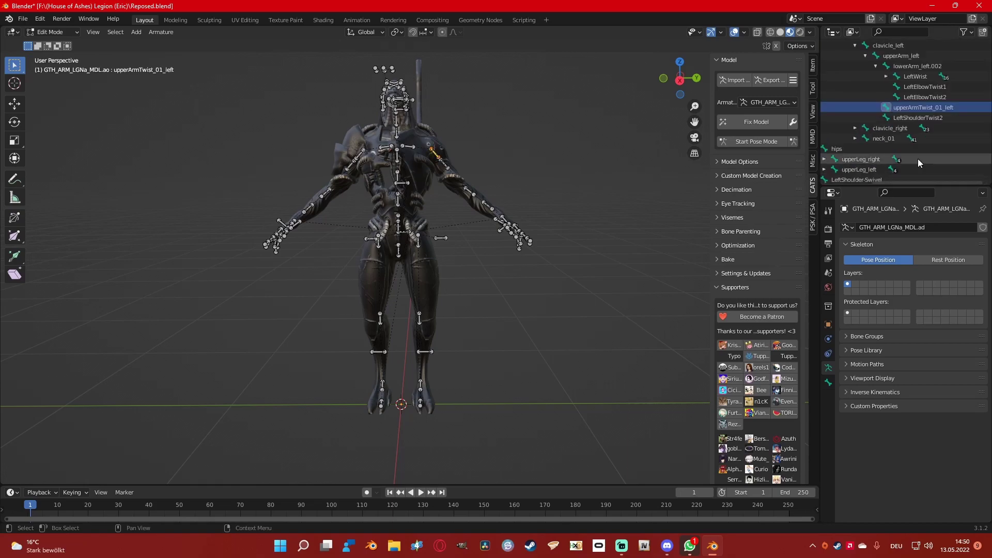
scroll(918, 155, down, 1)
click(918, 107)
double_click(918, 107)
key(ctrl+v)
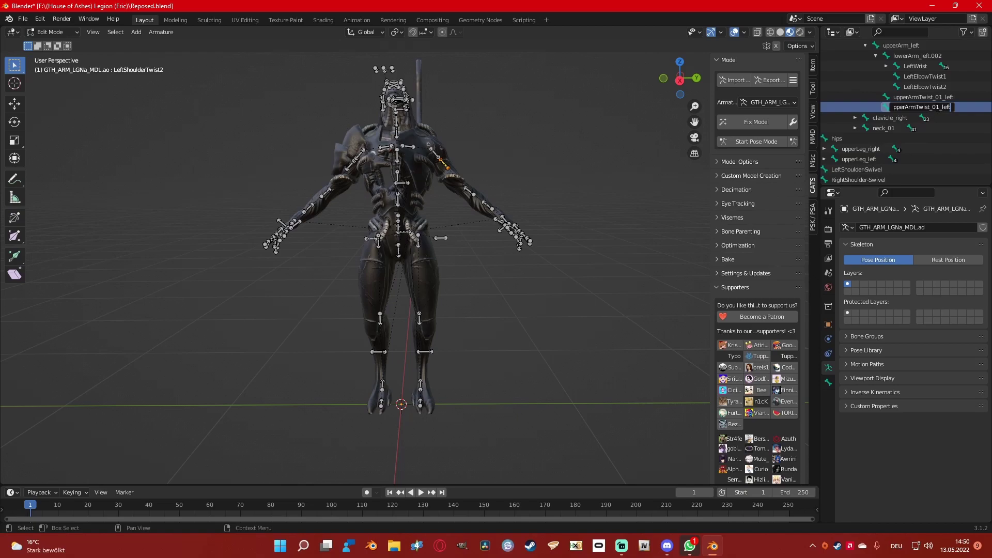
key(Return)
- Copy the upperArmTwist_01_left name onto LeftElbowTwist1 and adapt it to lowerArmTwist_01_left
click(923, 97)
scroll(923, 98, up, 1)
double_click(923, 106)
key(ctrl+c)
key(Return)
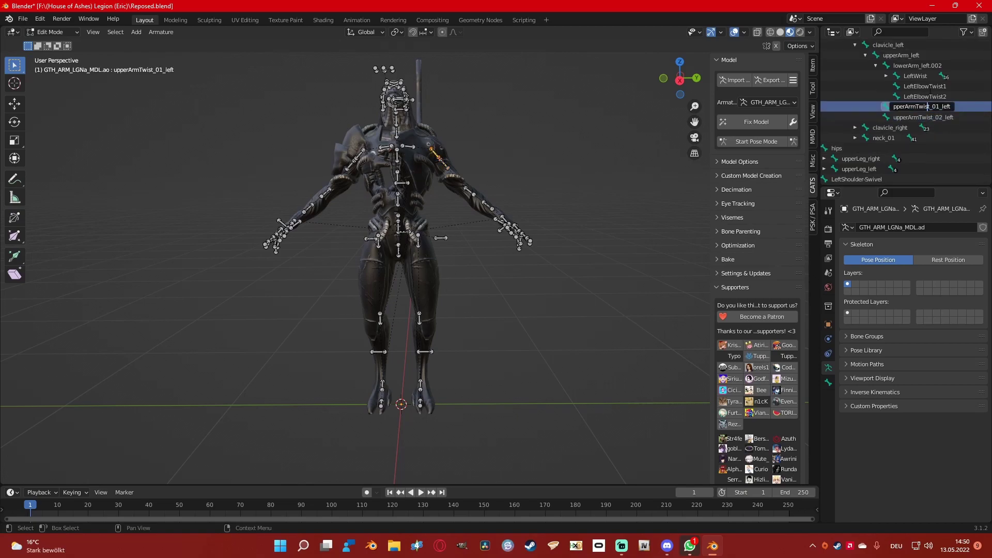
scroll(914, 107, up, 2)
double_click(914, 107)
key(ctrl+v)
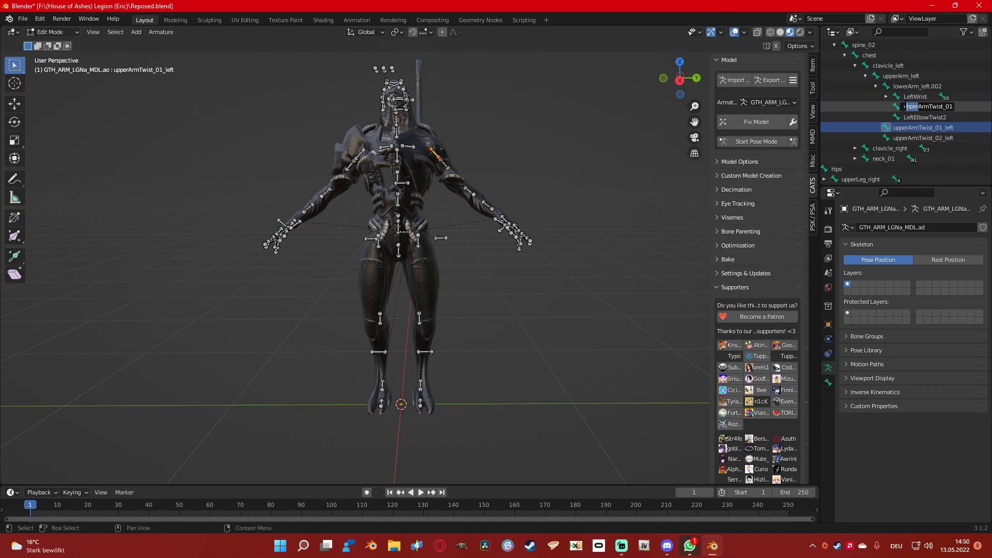
key(BackSpace)
text(lower)
key(Return)
- Rename the LeftElbowTwist2 bone in the arm armature as lowerArmTwist_02_left
scroll(933, 103, down, 1)
click(925, 107)
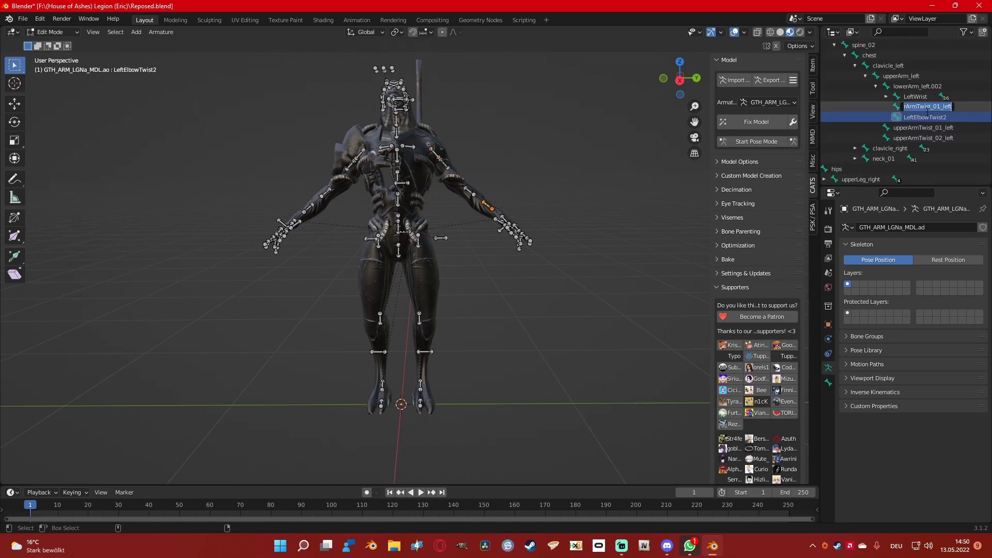
double_click(925, 107)
key(ctrl+v)
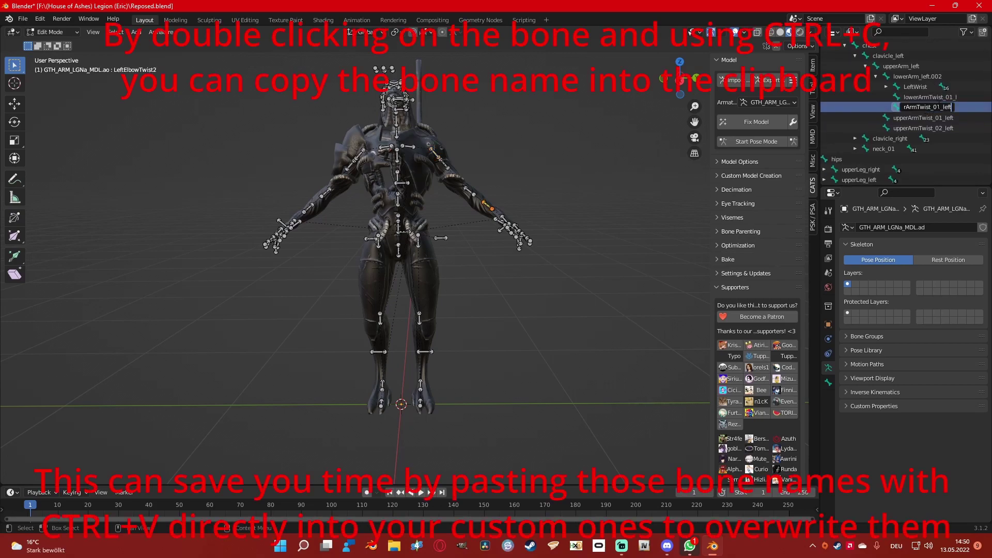
key(Return)
- Rename the LeftWrist bone in the arm armature as wrist_left
scroll(915, 107, up, 2)
double_click(915, 106)
text(wrist_left)
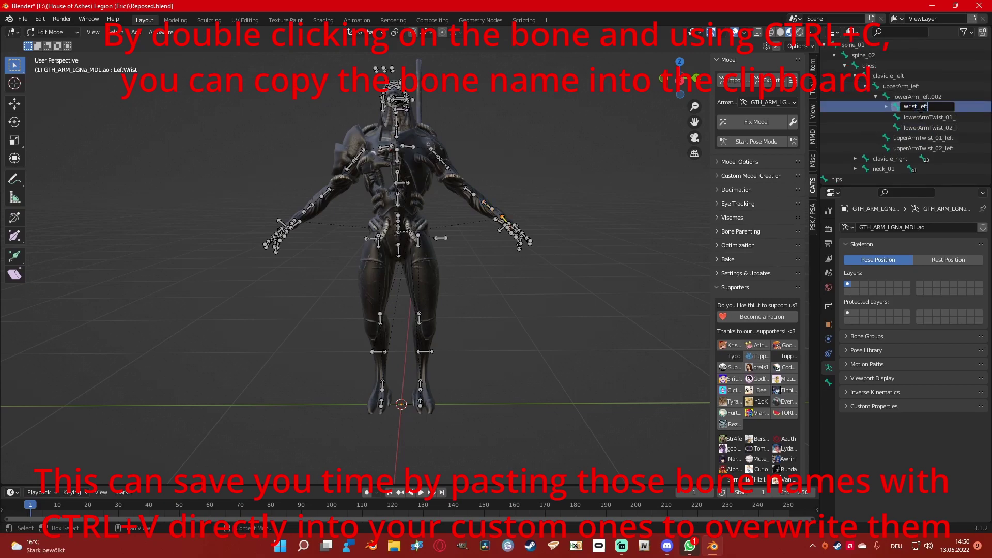
key(Return)
- Rename the lowerArm_left.002 bone under upperArm_left as lowerArm_left.001
scroll(916, 107, up, 1)
double_click(916, 106)
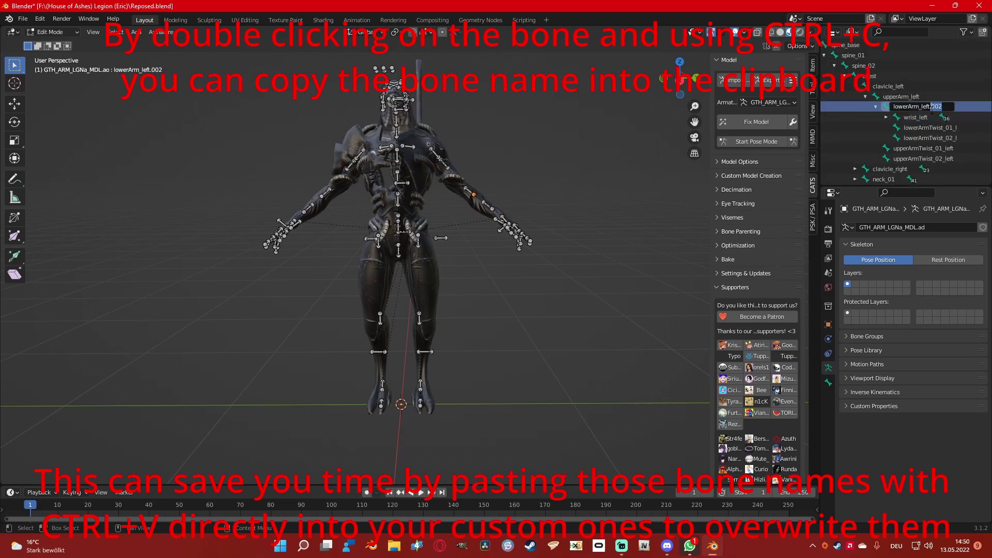
key(Return)
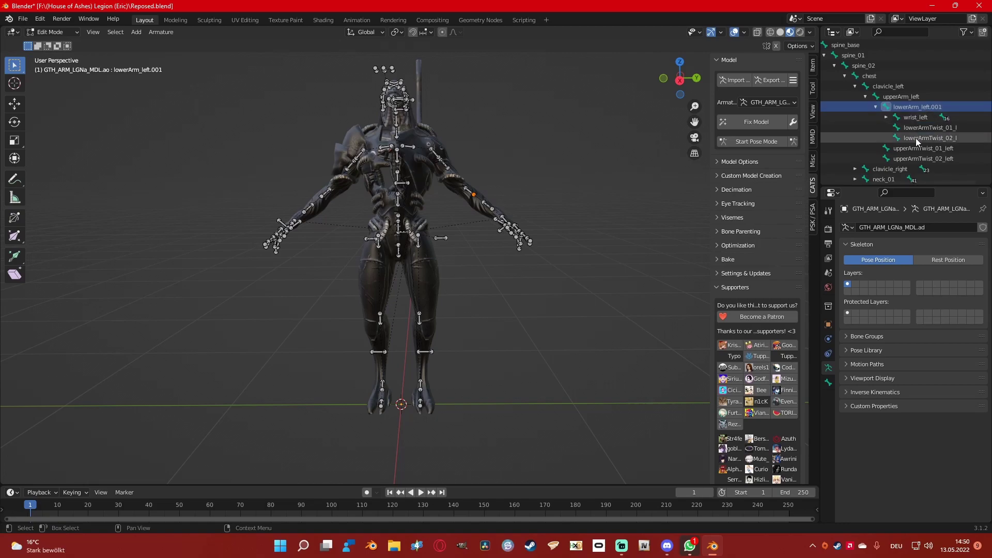
- Expand wrist_left in the arm armature and rename its LeftThumbFinger child as thumb_01_left
click(886, 117)
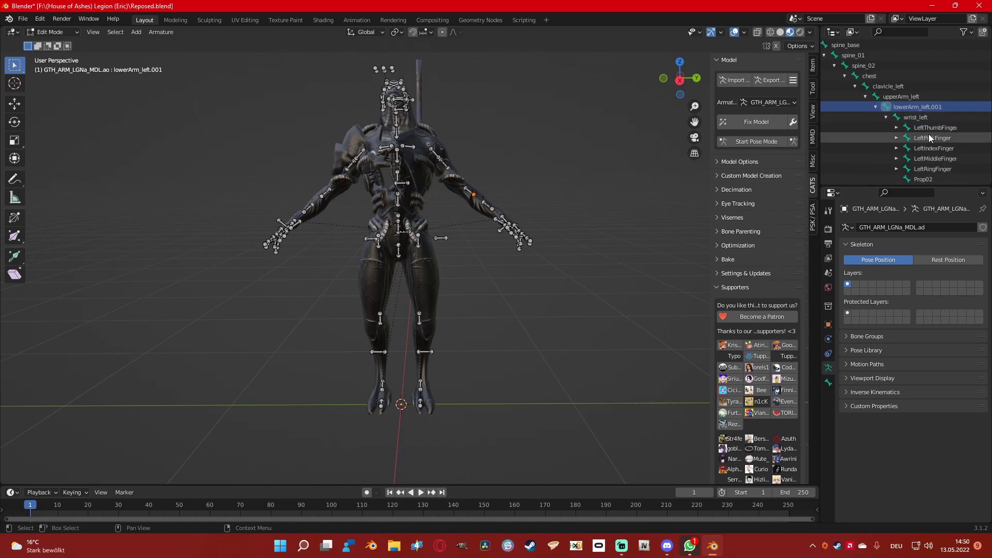
scroll(894, 129, down, 2)
drag(914, 182, 931, 182)
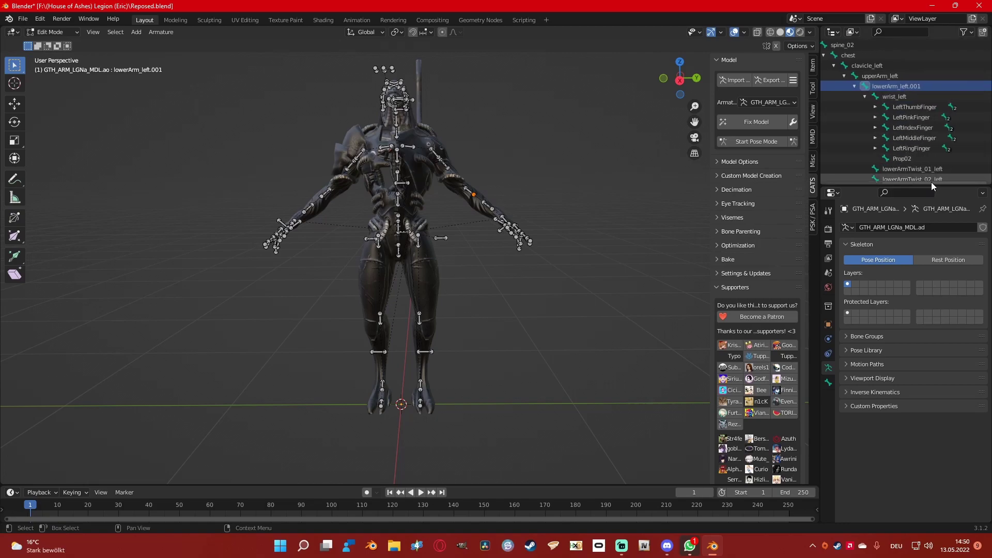
double_click(917, 107)
text(thumb_01_left)
key(Return)
- Rename the LeftPinkFinger bone under wrist_left as pinky_01_left
double_click(926, 118)
scroll(927, 120, down, 1)
text(pinky_01_lef)
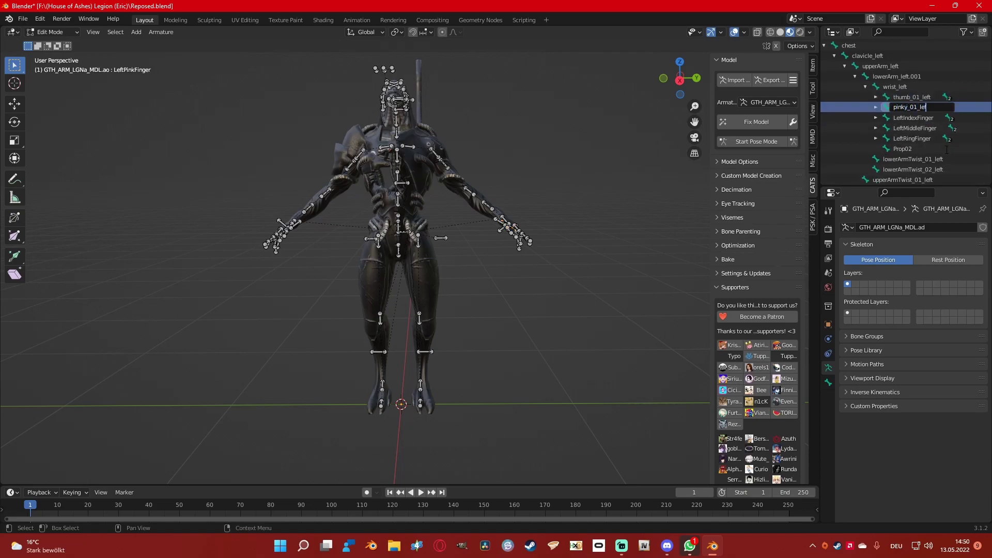
text(t)
key(Return)
- Rename the LeftIndexFinger bone under wrist_left as index_01_left
click(922, 118)
double_click(915, 119)
scroll(922, 119, down, 1)
text(index_01_)
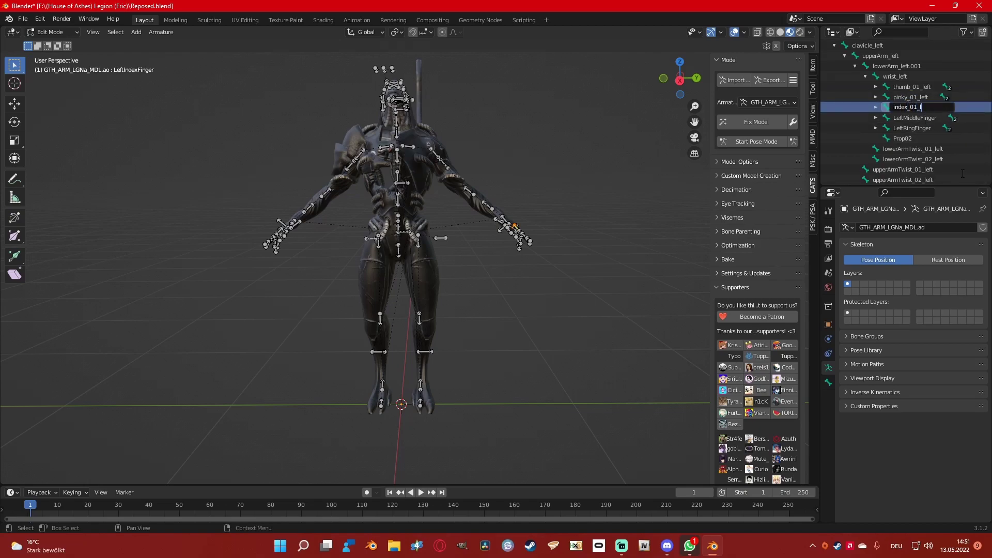
text(left)
key(Return)
- Rename the LeftMiddleFinger bone under wrist_left as middle_01_left
double_click(917, 118)
scroll(921, 121, down, 1)
text(middle_01_lef)
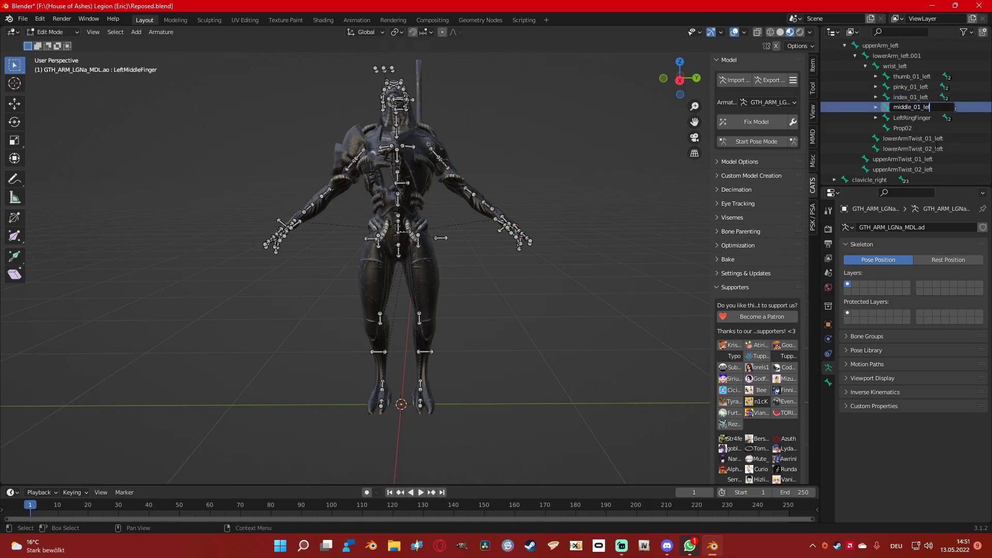
text(tz)
key(Return)
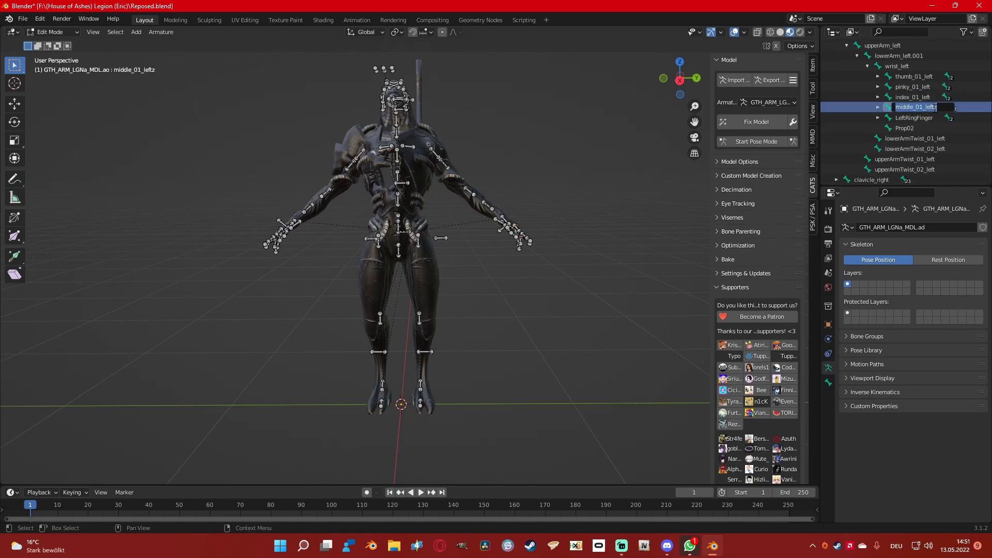
key(Return)
- Rename the LeftRingFinger bone under wrist_left as ring_01_left
scroll(925, 111, down, 1)
double_click(916, 107)
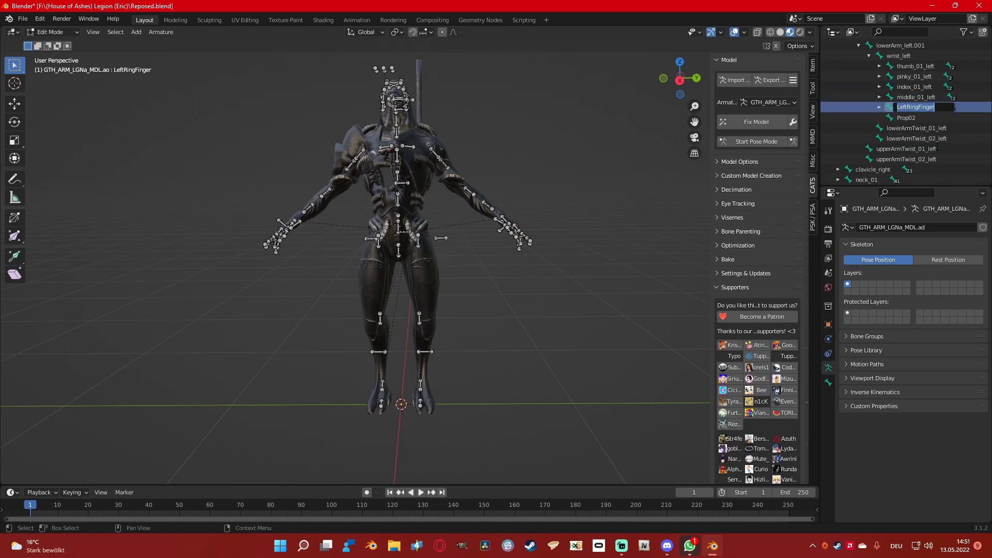
text(ring_01_left)
key(Return)
- Consult the left arm branch of Eric's base armature and rename Legion's Prop02 bone under wrist_left as propAttachHand_left
scroll(925, 135, up, 6)
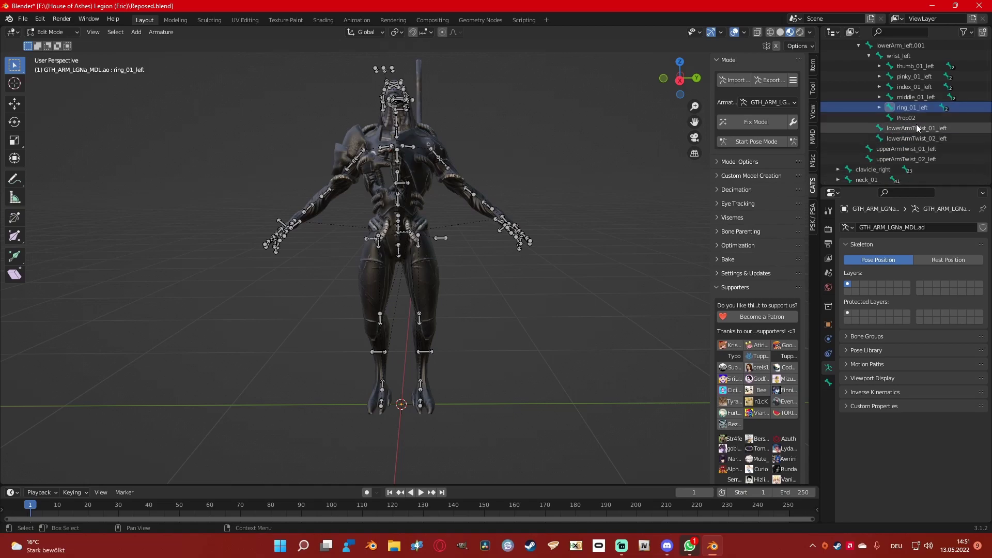
scroll(915, 127, down, 4)
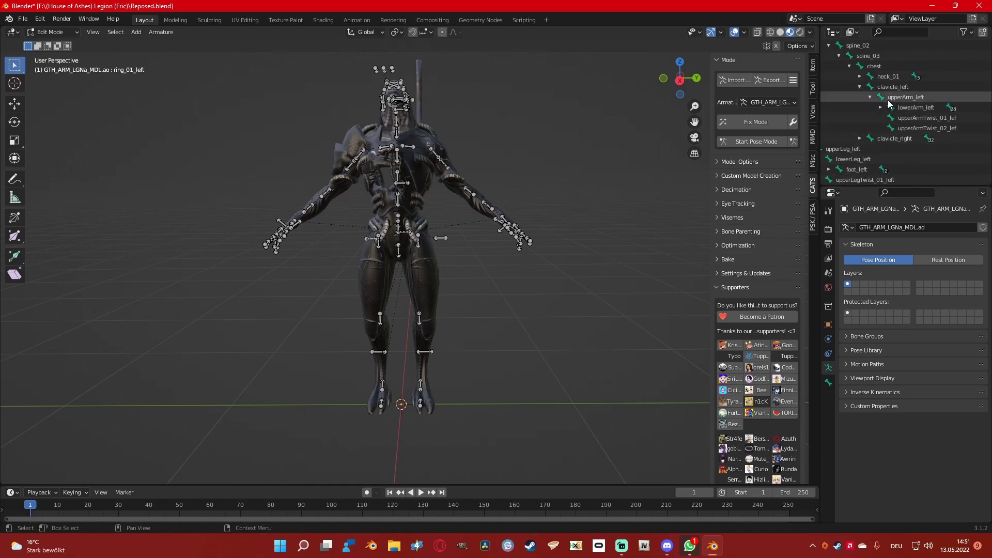
click(891, 118)
scroll(909, 119, down, 4)
double_click(931, 106)
click(931, 127)
scroll(933, 129, down, 5)
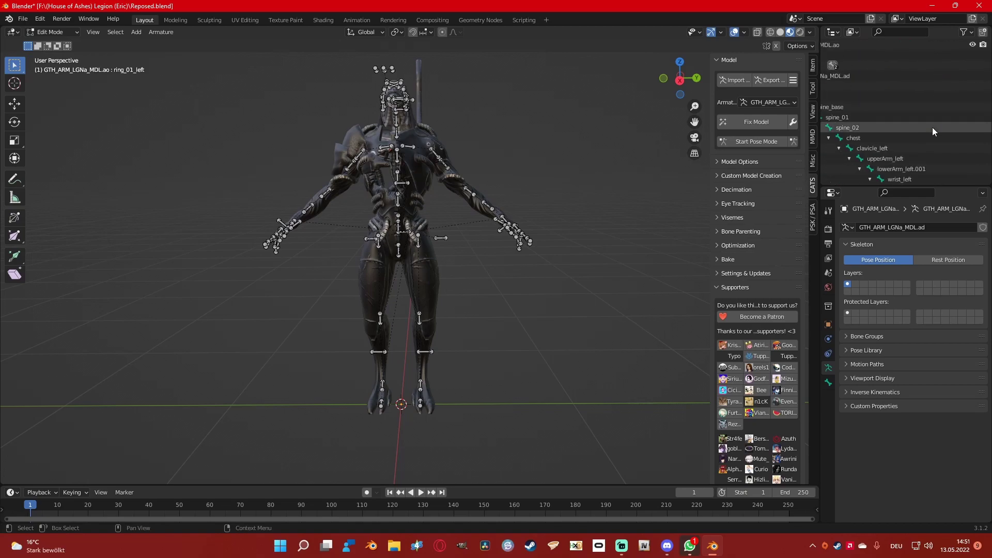
click(910, 137)
scroll(916, 137, down, 1)
key(F2)
text(propAttachHand_left)
key(Return)
- Expand thumb_01_left in the arm armature and rename its LeftThumbFinger1 child as thumb_02_left
scroll(899, 103, up, 1)
click(881, 77)
scroll(917, 89, up, 2)
double_click(925, 107)
text(thum)
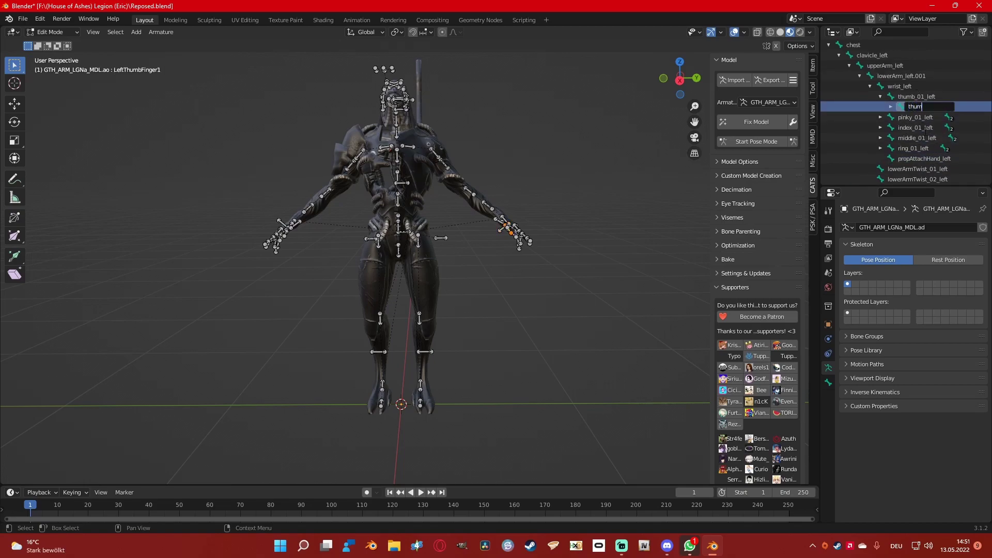
text(b_02_left)
key(Return)
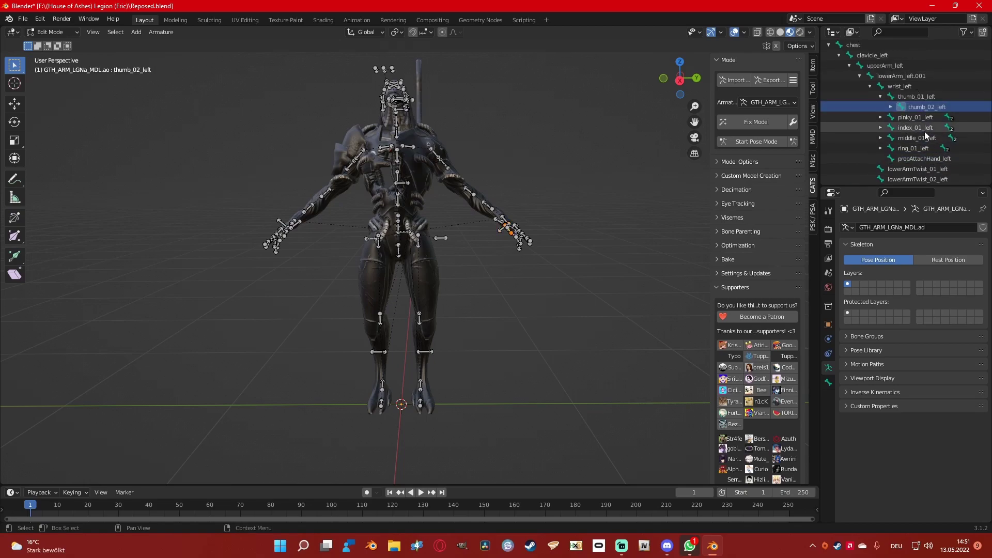
- Expand thumb_02_left and rename its LeftThumbFinger2 child as thumb_03_left
key(Right)
key(Down)
scroll(936, 160, down, 1)
key(F2)
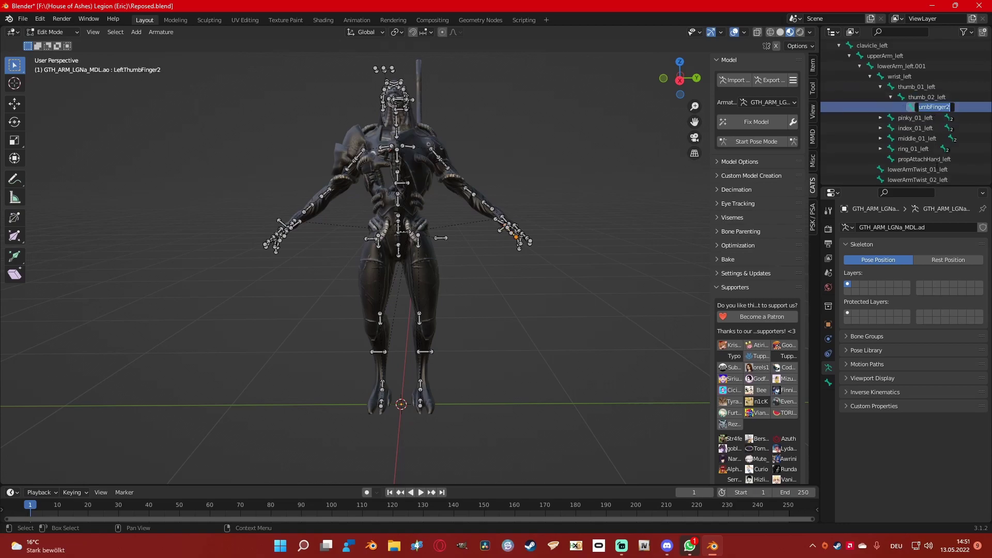
text(thumb_03_left)
key(Return)
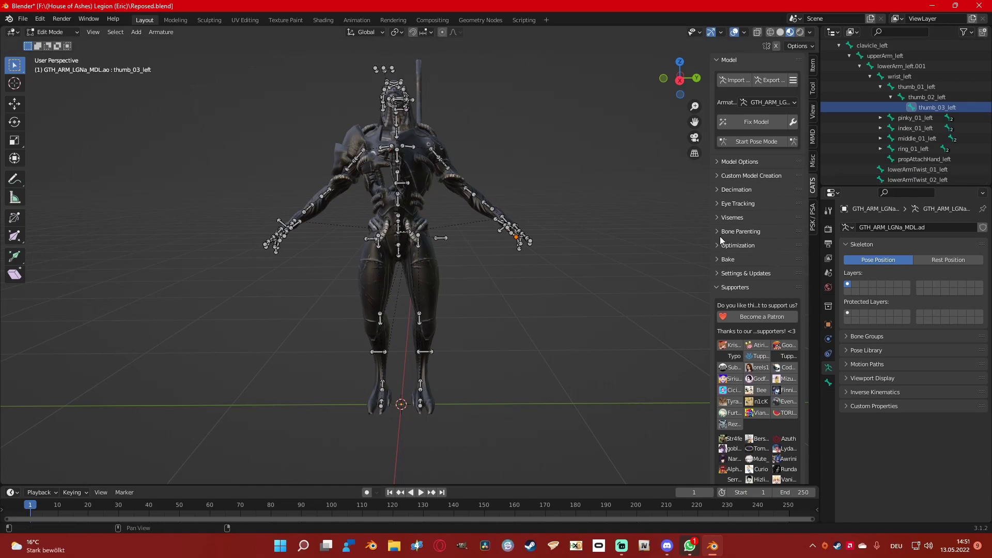
- Expand pinky_01_left under wrist_left and rename its LeftPinkFinger1 child as pinky_02_left
middle_drag(620, 244, 512, 251)
scroll(512, 251, up, 3)
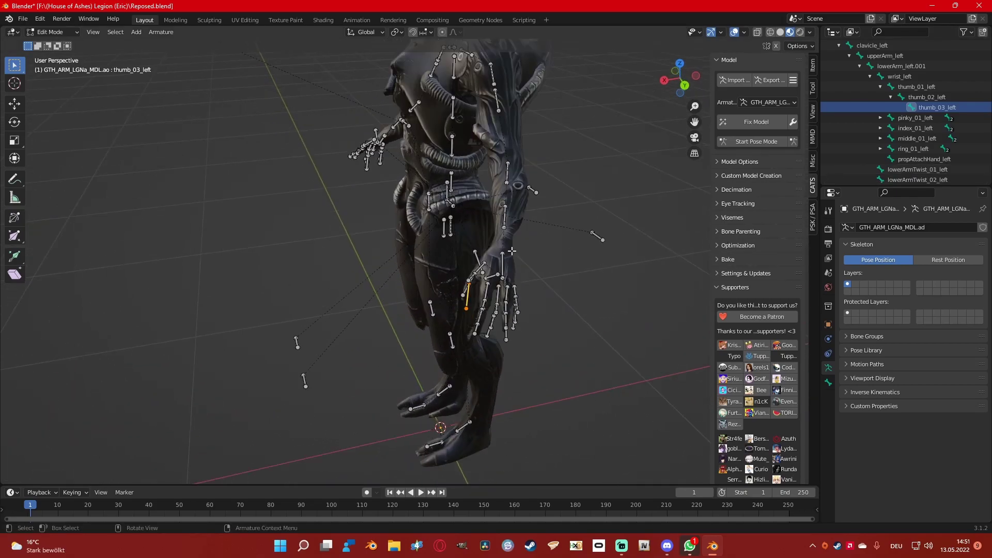
drag(905, 187, 917, 186)
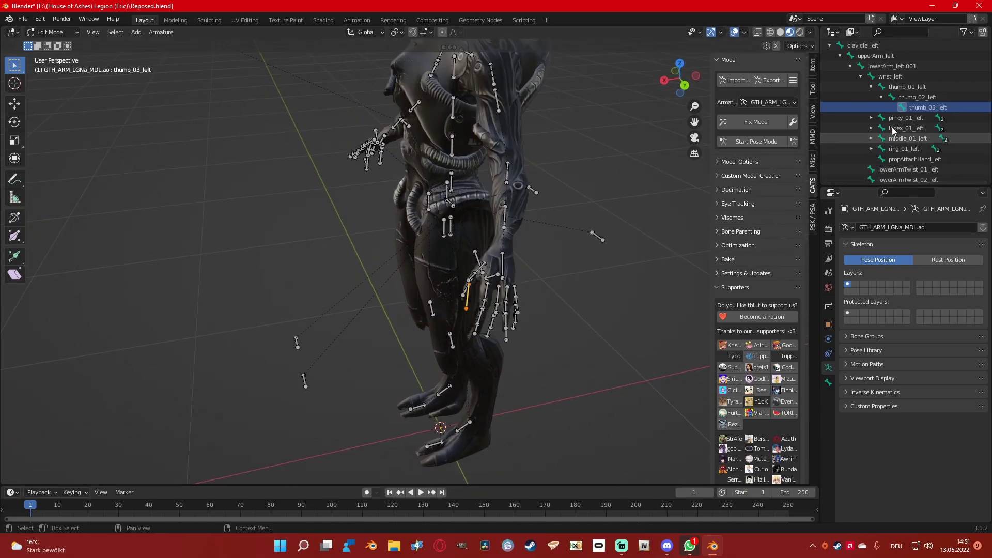
click(872, 118)
click(914, 118)
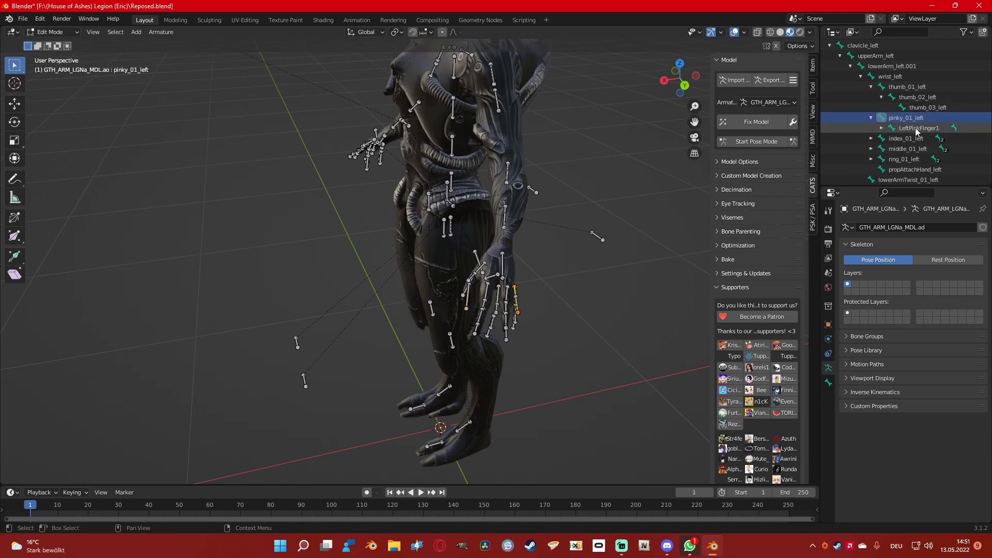
click(917, 129)
double_click(918, 129)
scroll(923, 132, down, 1)
text(pinky 02)
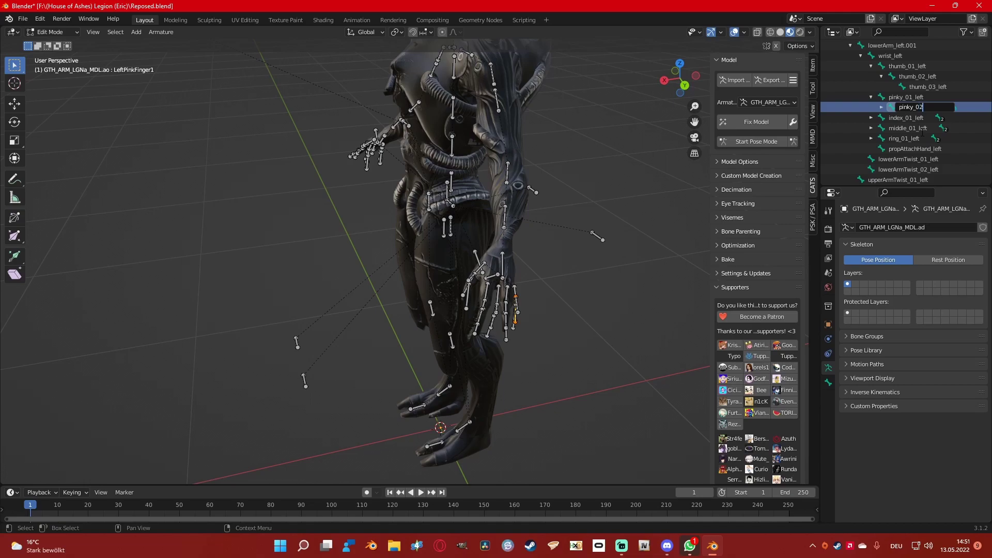
text(_left)
key(Return)
- Expand pinky_02_left and rename its child bone as pinky_03_left
middle_drag(643, 228, 614, 338)
click(882, 107)
click(927, 118)
double_click(926, 120)
text(pinky_03_left)
key(Return)
- Expand index_01_left under wrist_left and rename its LeftIndexFinger1 child as index_02_left
click(907, 118)
middle_drag(568, 269, 594, 268)
scroll(610, 274, up, 2)
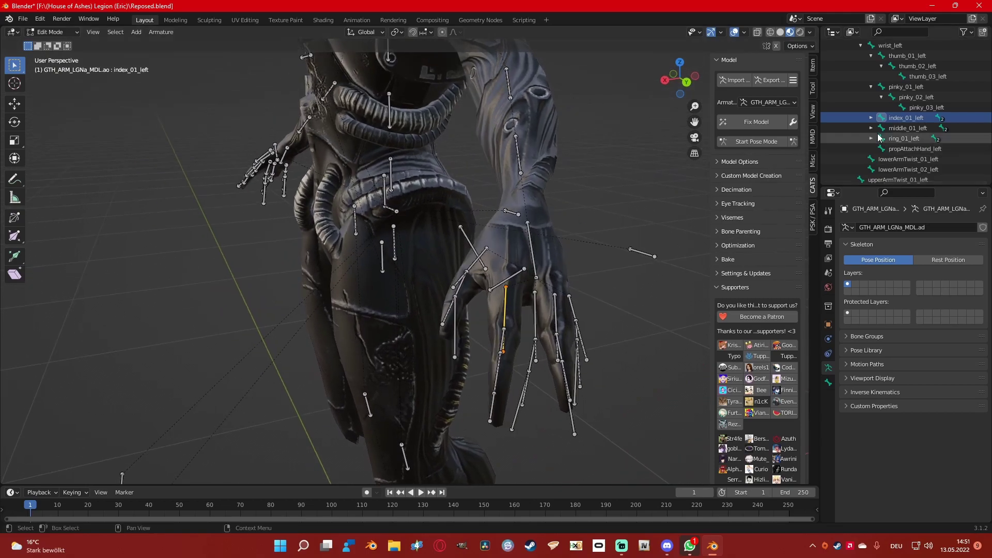
click(871, 118)
double_click(925, 128)
scroll(925, 129, down, 1)
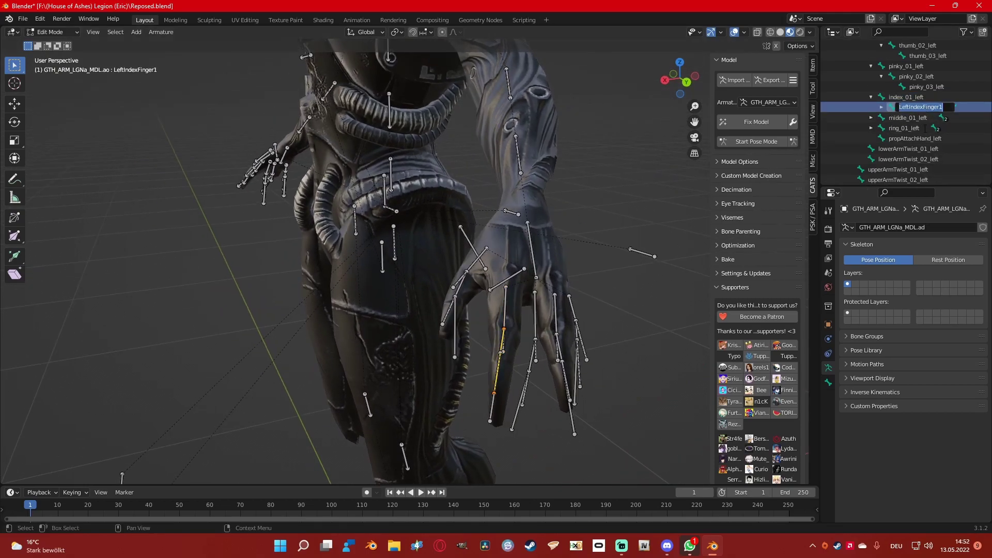
text(index_02_left)
key(Return)
- Expand index_02_left and rename its child bone as index_03_left
click(882, 107)
double_click(926, 118)
scroll(925, 118, down, 1)
text(index_03_left)
key(Return)
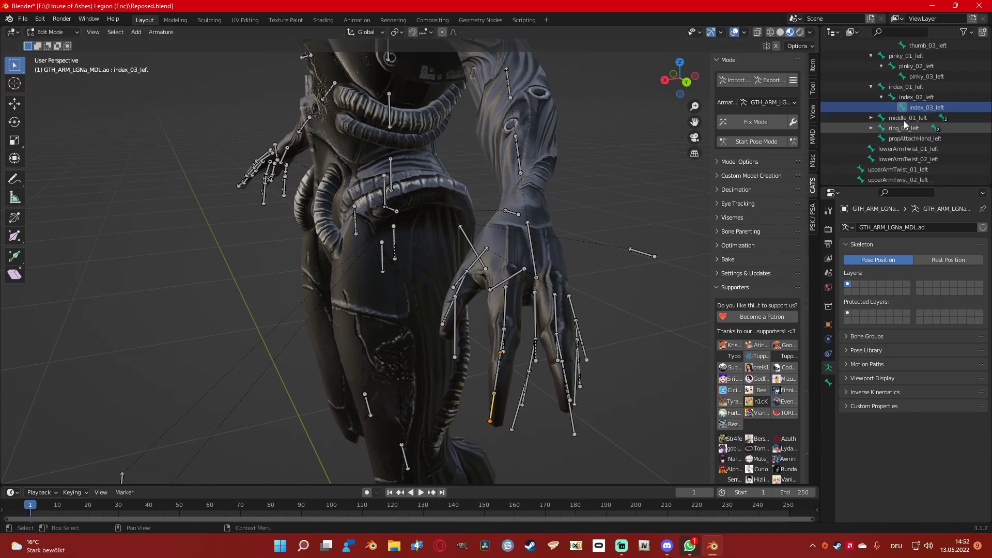
- Expand middle_01_left under wrist_left and rename its LeftMiddleFinger1 child as middle_02_left
click(899, 118)
middle_drag(707, 228, 775, 186)
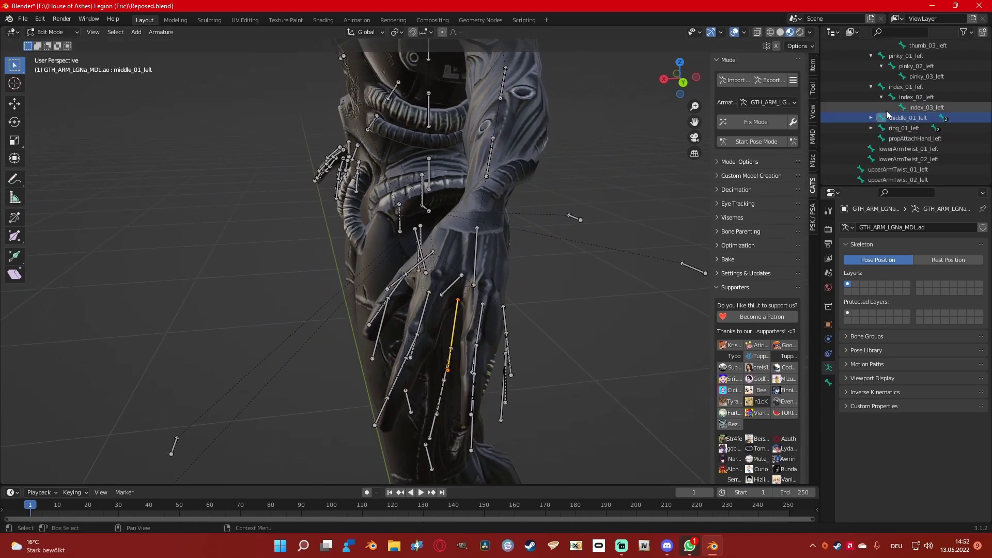
click(871, 118)
scroll(874, 124, down, 1)
double_click(922, 107)
text(middle_02_le)
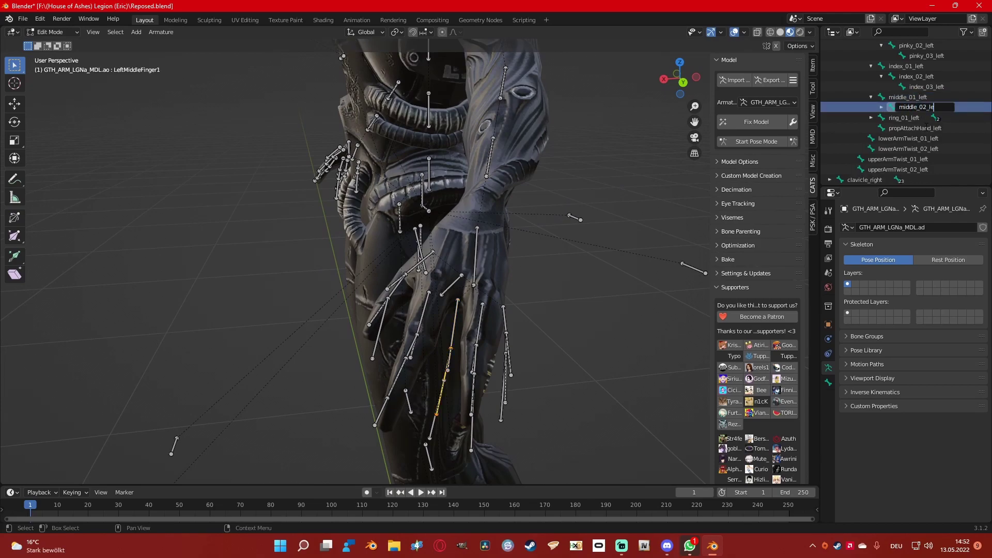
text(ft)
key(Return)
- Expand middle_02_left and rename its LeftMiddleFinger2 child as middle_03_left
click(881, 107)
click(920, 117)
scroll(920, 118, down, 1)
double_click(920, 107)
text(mid)
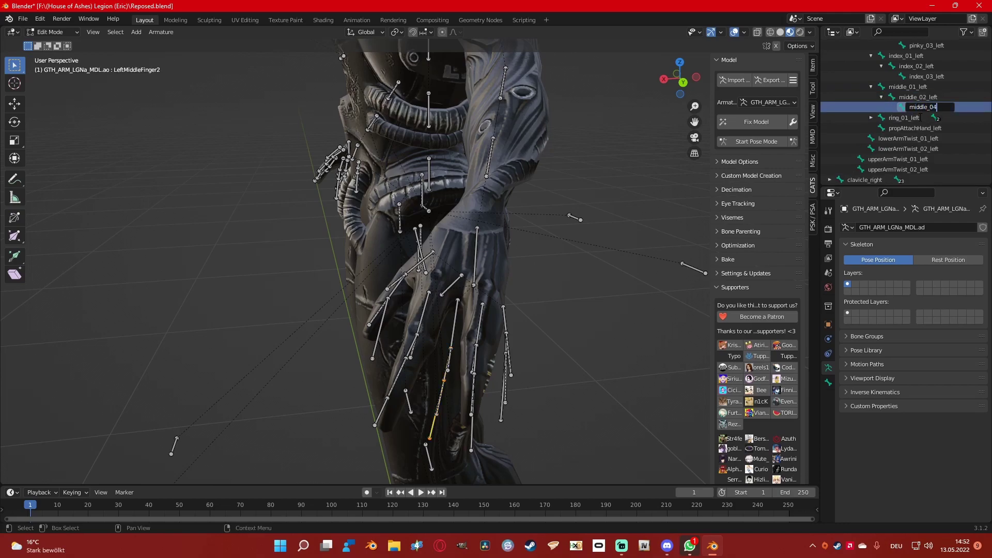
text(dle_03_left)
key(Return)
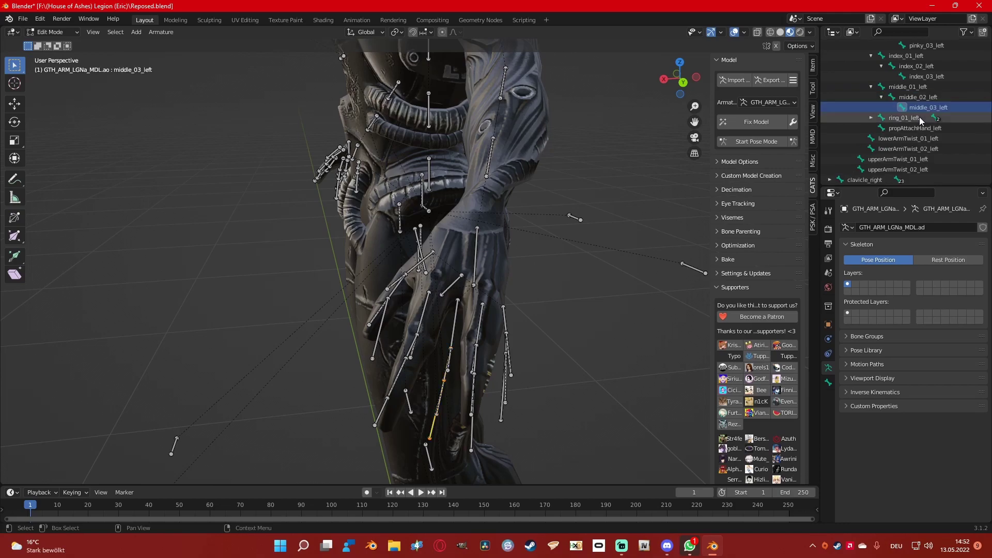
- Collapse middle_01_left, then expand ring_01_left and rename its LeftRingFinger1 child as ring_02_left
click(871, 86)
click(899, 99)
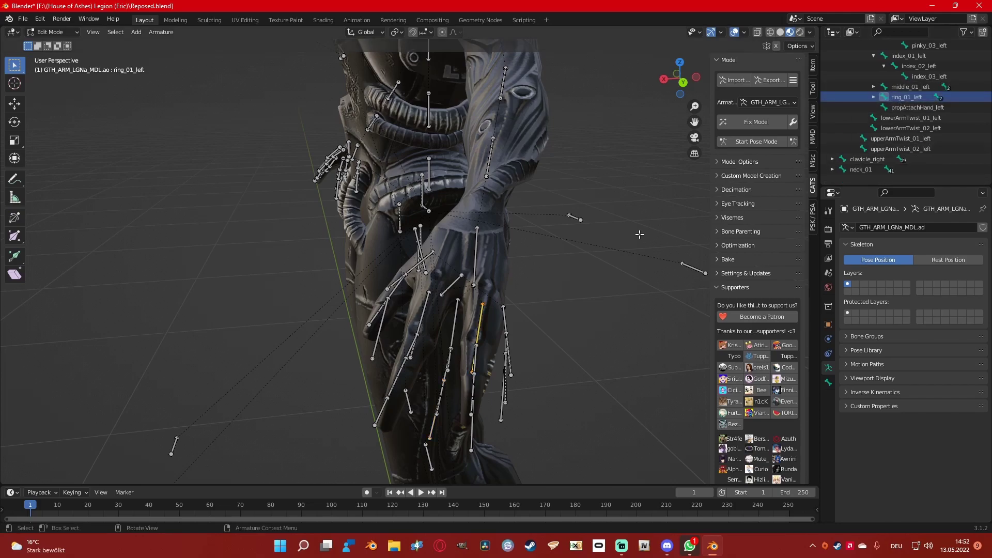
middle_drag(584, 233, 616, 233)
click(874, 96)
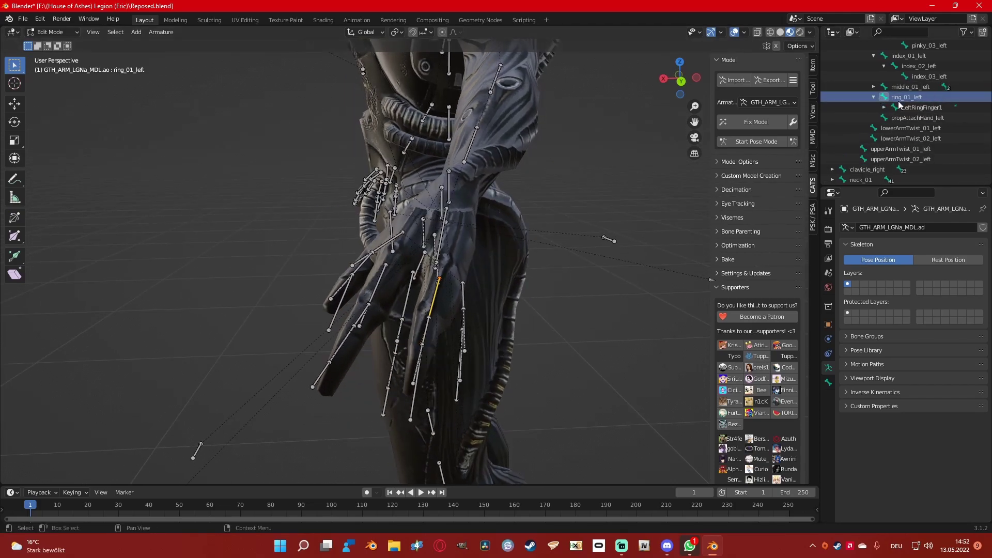
double_click(914, 107)
text(ring_0)
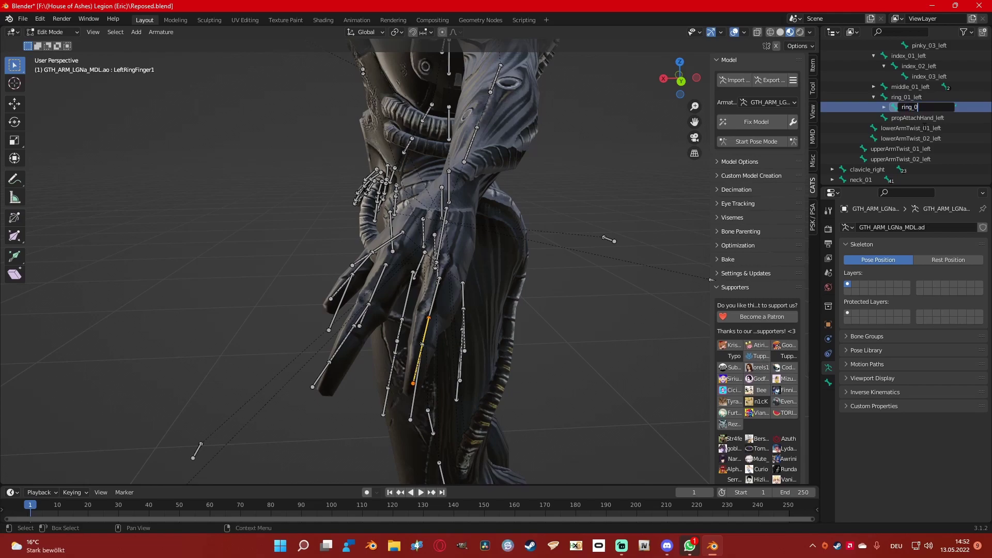
text(2_left)
key(Return)
- Expand ring_02_left and rename its LeftRingFinger2 child as ring_03_left
click(885, 107)
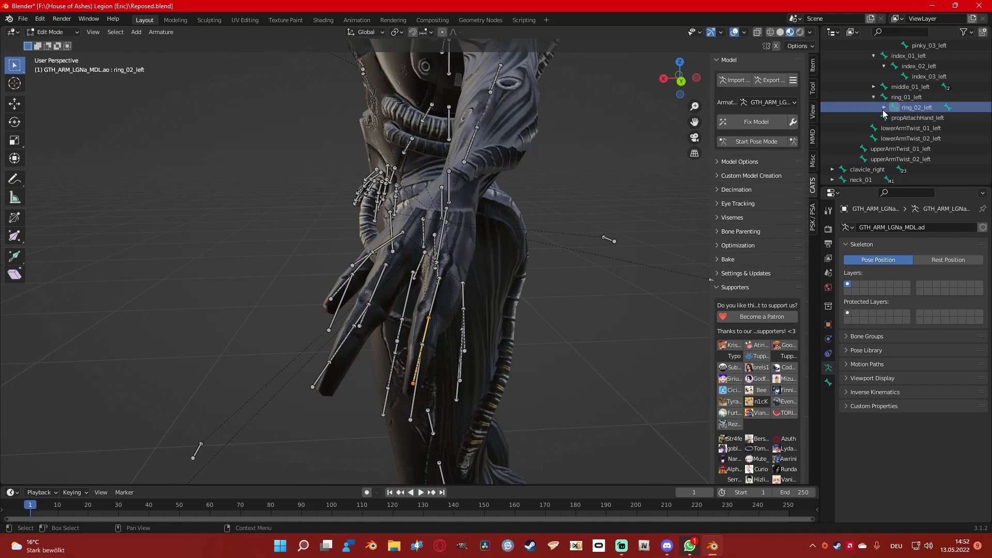
double_click(925, 107)
text(ring)
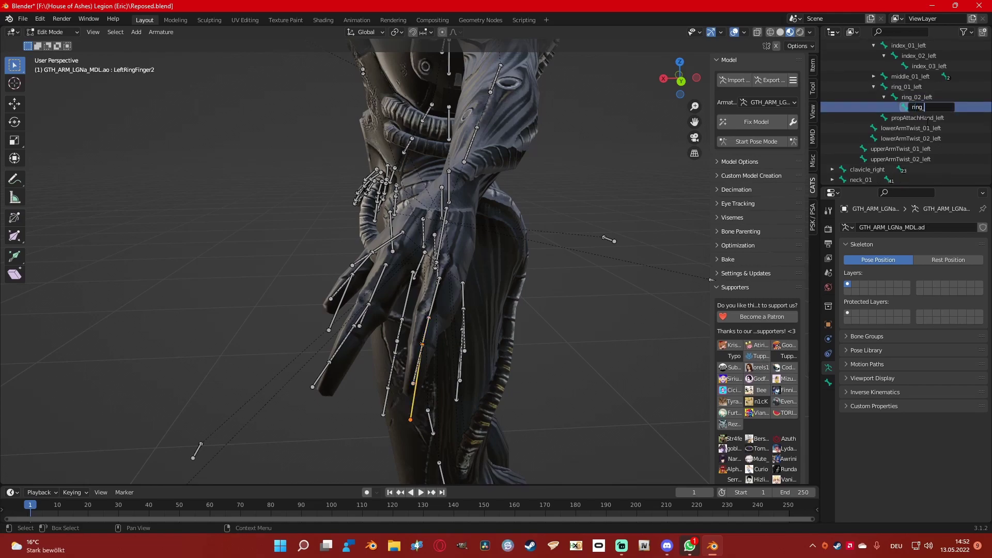
text(_03_left)
key(Return)
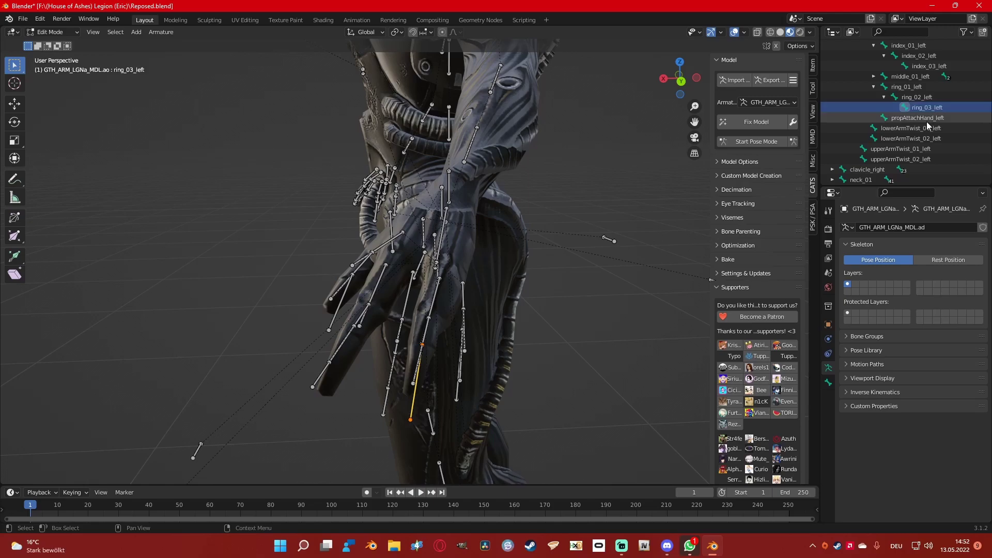
- Collapse the finished finger branches under wrist_left, starting with ring_01_left and index_01_left
click(873, 87)
middle_drag(560, 217, 656, 231)
scroll(405, 233, down, 5)
middle_drag(406, 232, 583, 290)
scroll(950, 117, up, 4)
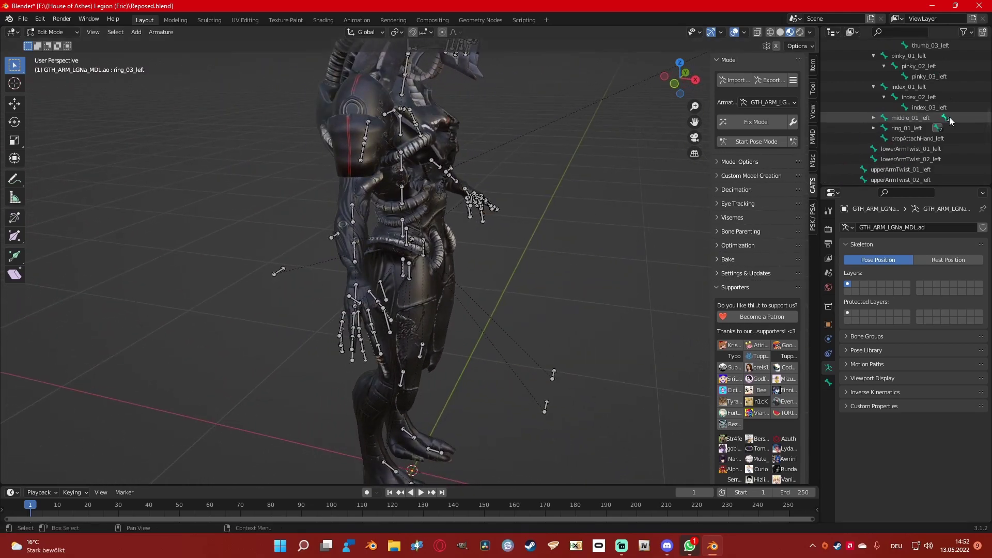
click(873, 128)
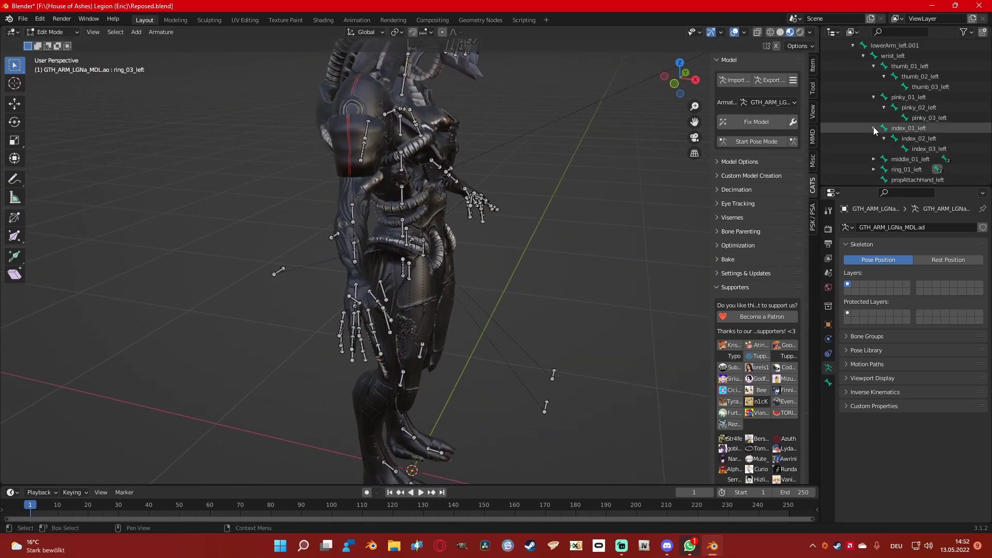
- Collapse the wrist_left hierarchy and try to rename its parent bone lowerArm_left.001 as lowerArm_left
click(873, 97)
click(863, 56)
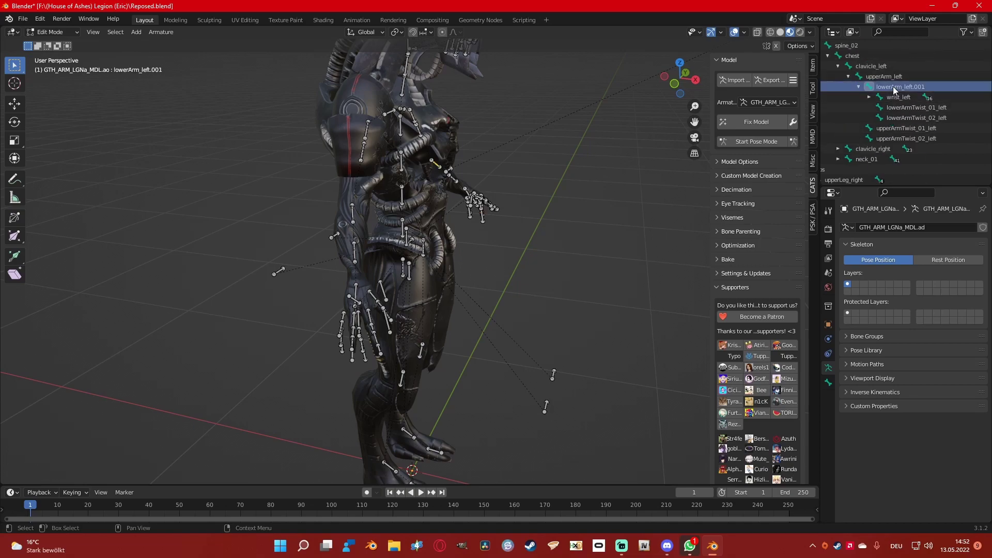
double_click(931, 105)
key(BackSpace)
key(Return)
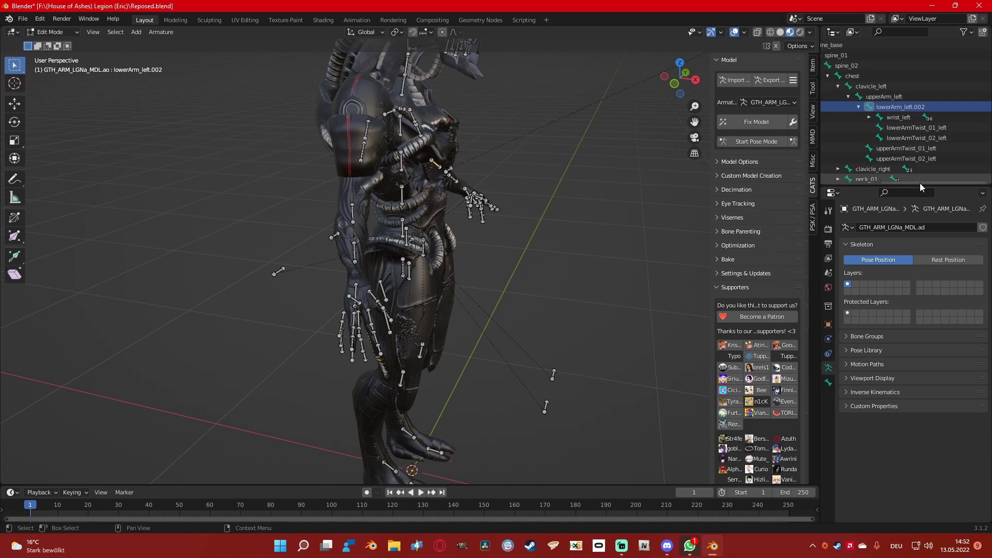
- Switch to Object Mode and select the GTH_ARM_LGNa_MDL.mo mesh object
scroll(896, 150, down, 8)
scroll(866, 138, up, 3)
scroll(866, 137, down, 3)
click(868, 140)
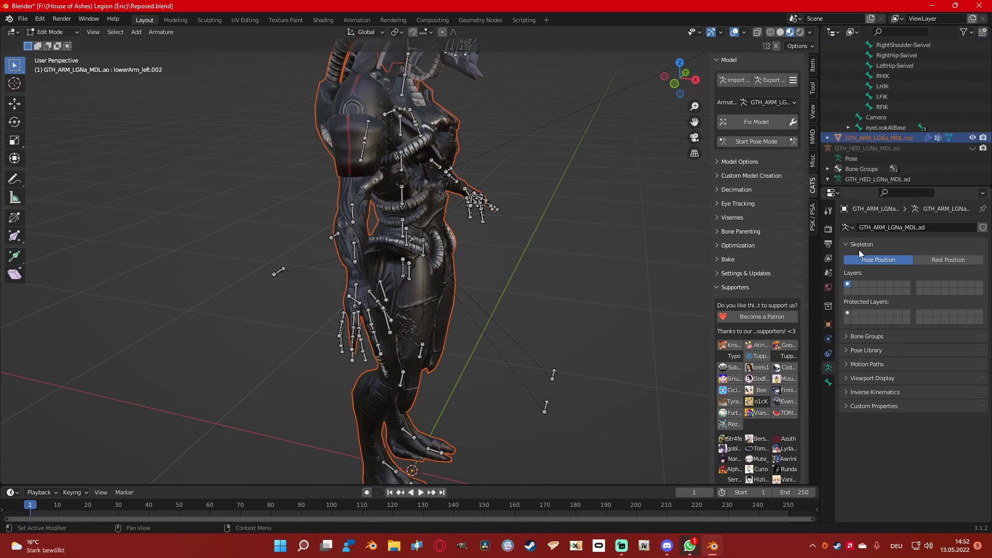
click(58, 32)
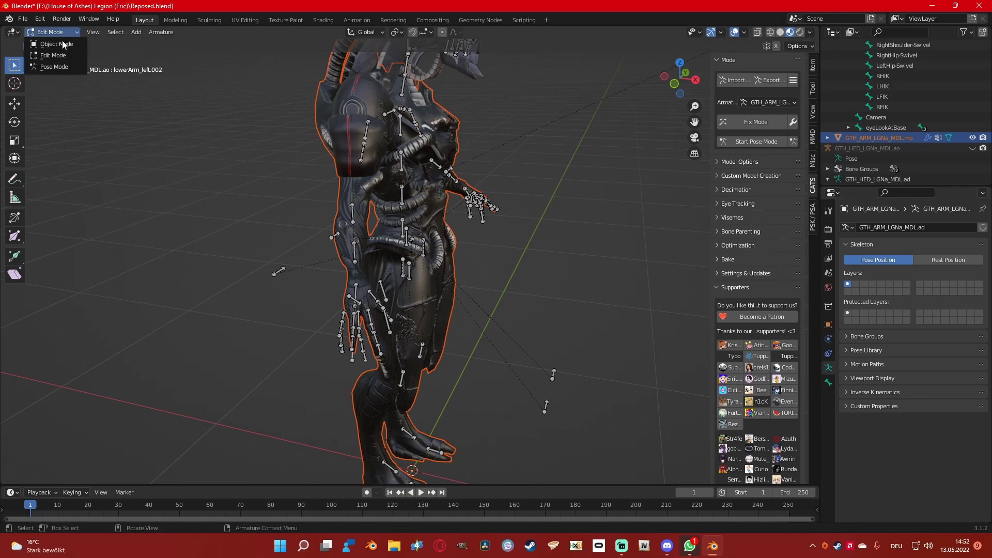
click(62, 43)
scroll(867, 154, up, 2)
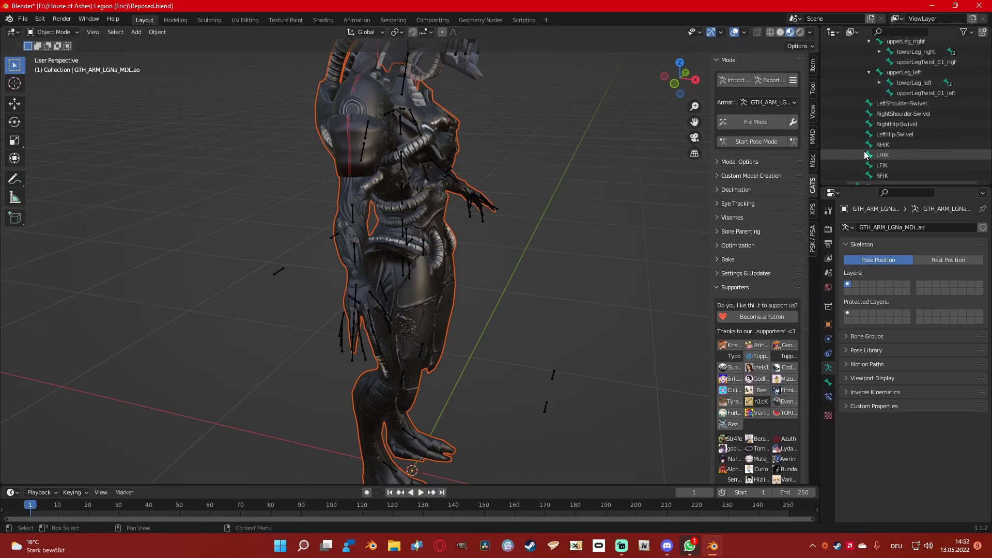
scroll(867, 154, up, 5)
click(849, 117)
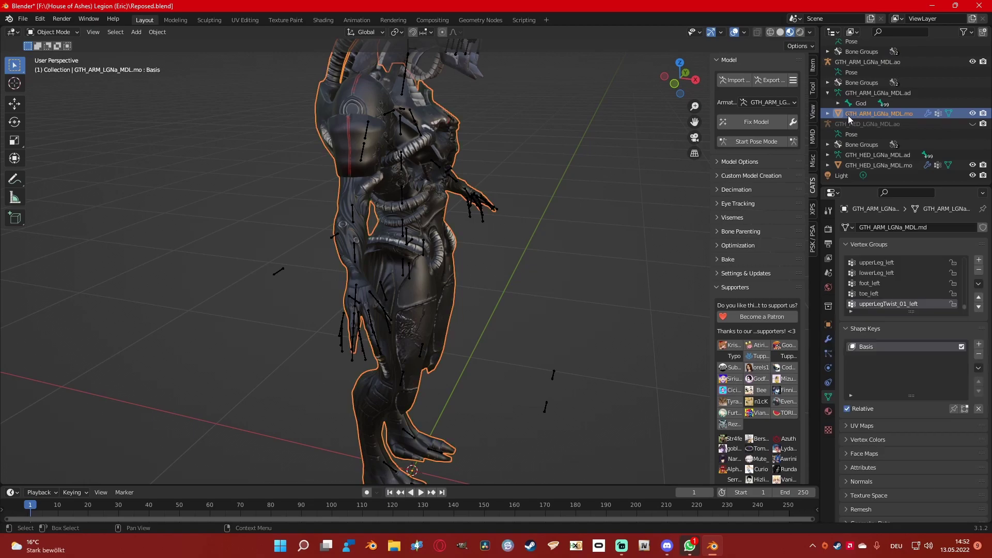
- Examine the mesh's vertex groups and the scene's bone hierarchies for other entries named like the left lower arm
scroll(884, 274, up, 10)
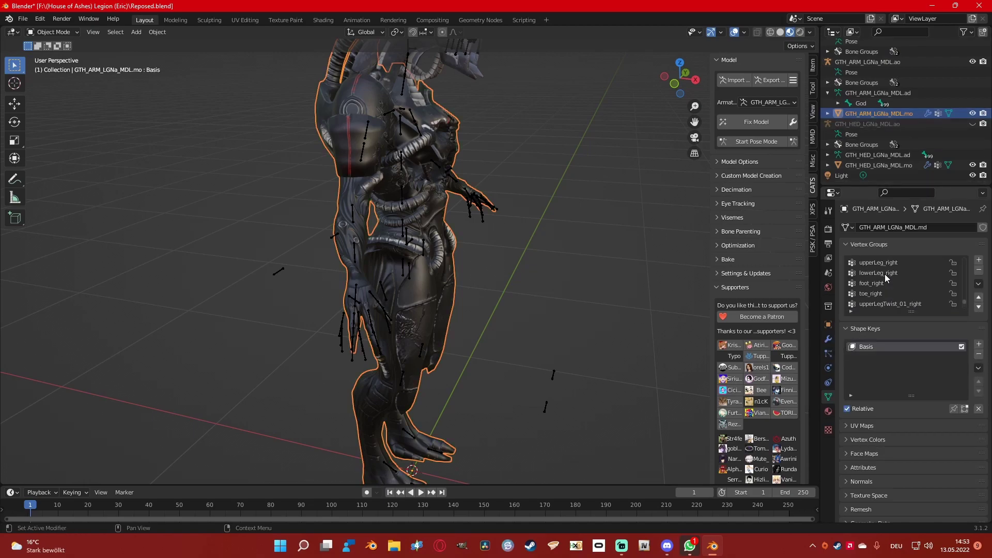
scroll(885, 274, up, 15)
scroll(884, 287, down, 2)
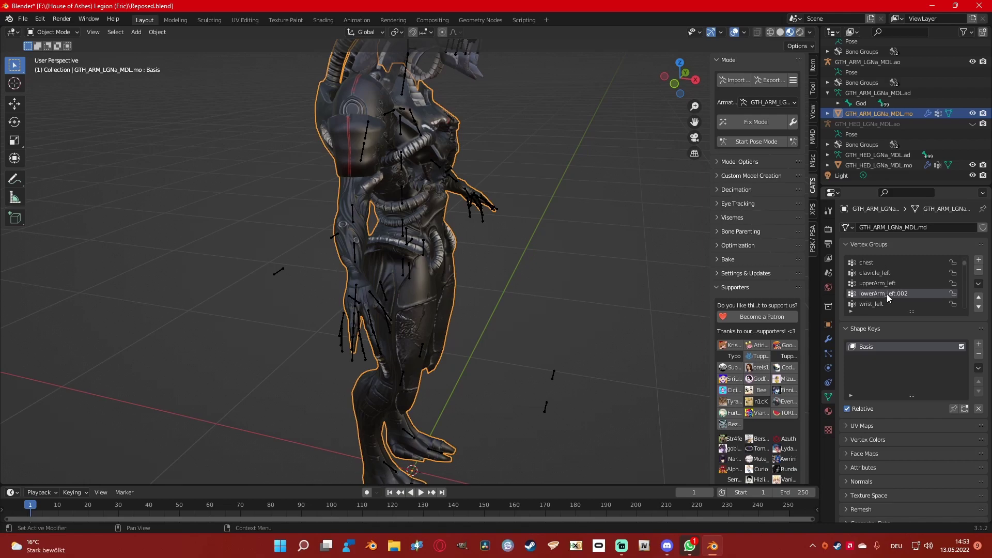
scroll(901, 287, down, 15)
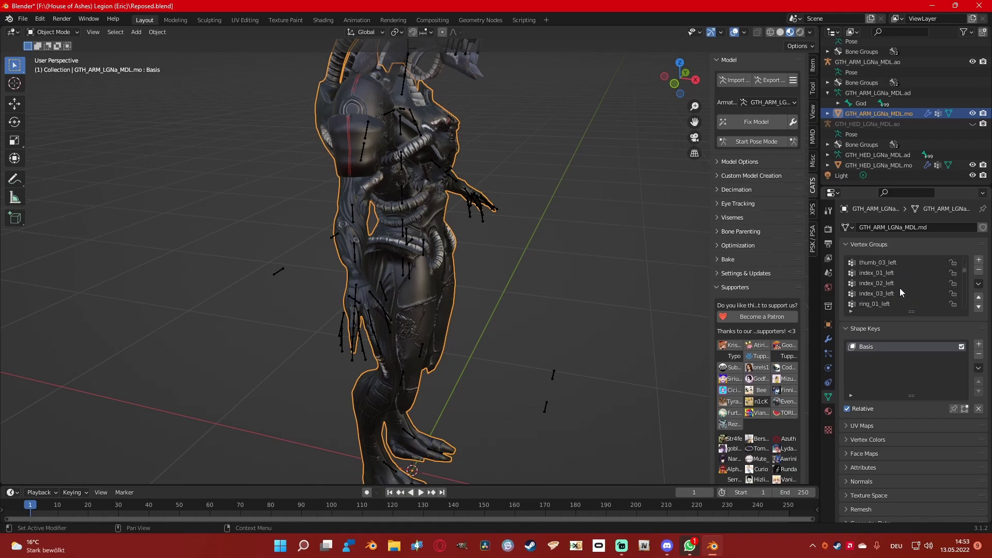
scroll(900, 289, down, 10)
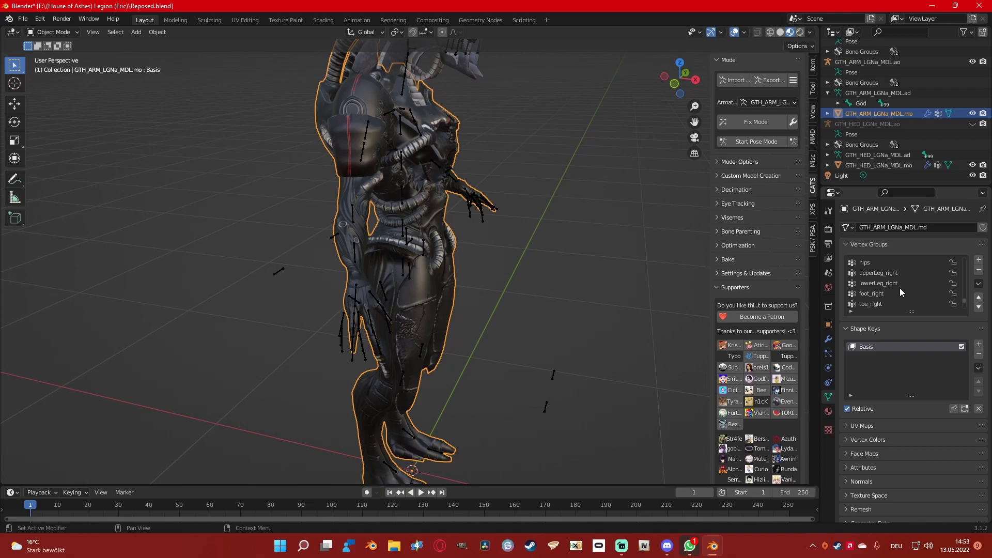
scroll(900, 287, up, 5)
scroll(900, 287, up, 10)
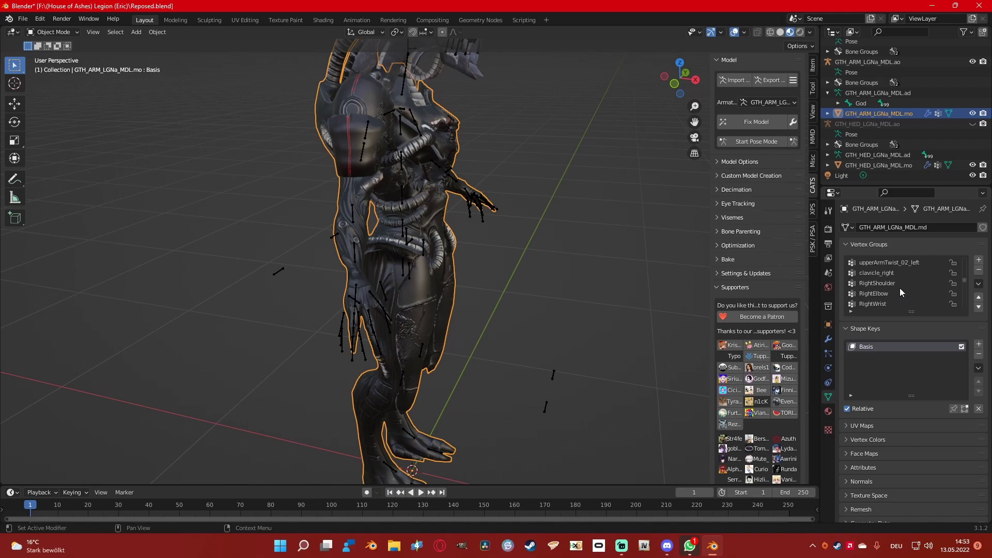
scroll(900, 287, up, 3)
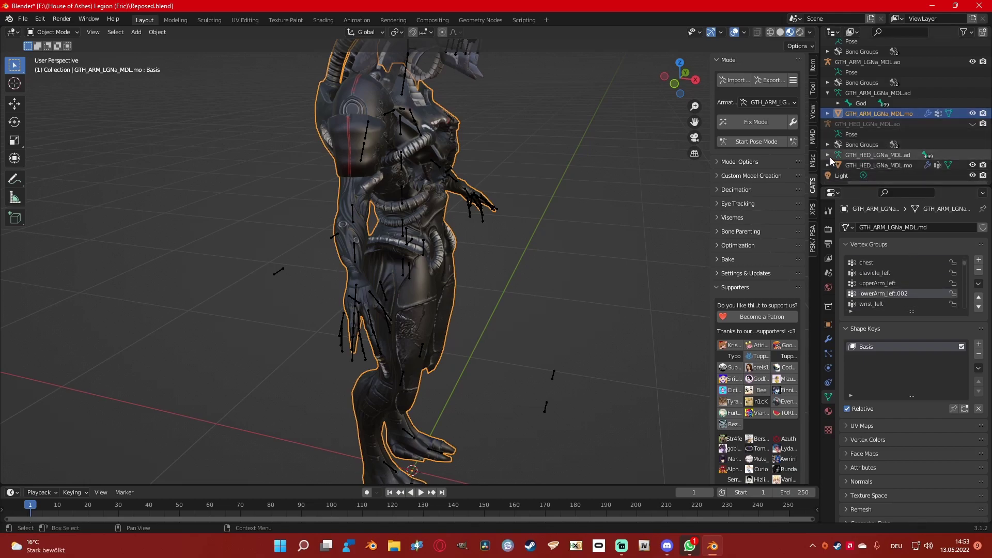
scroll(889, 172, up, 6)
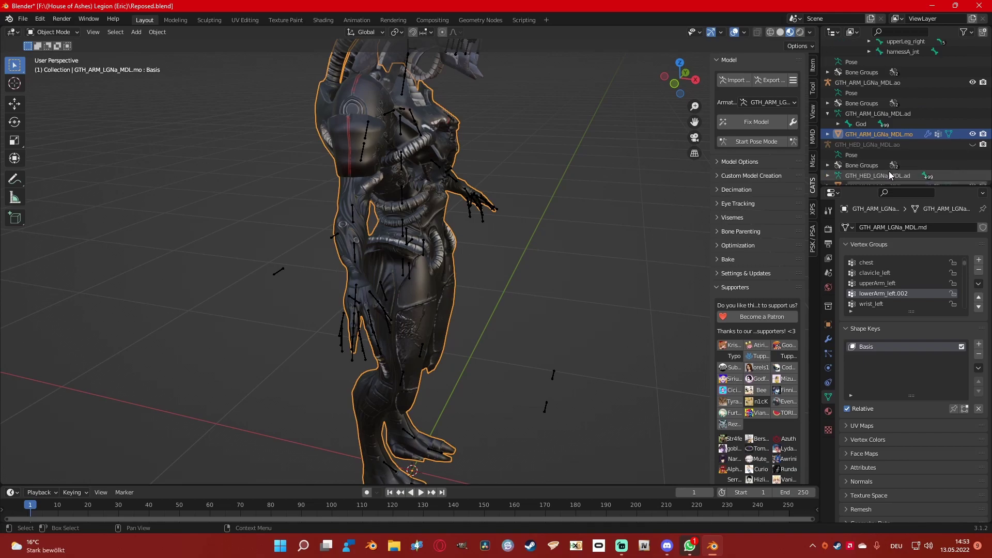
scroll(889, 172, up, 10)
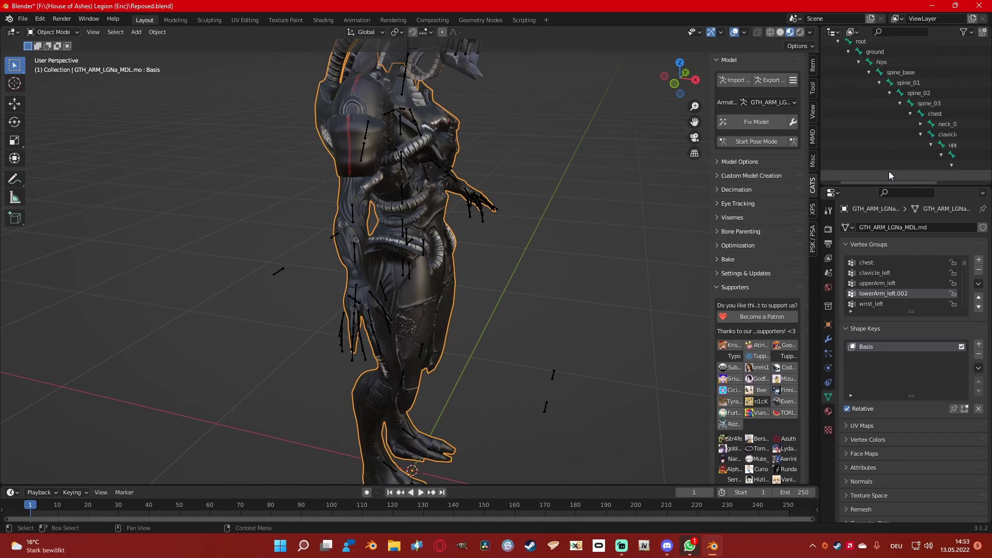
scroll(889, 166, down, 14)
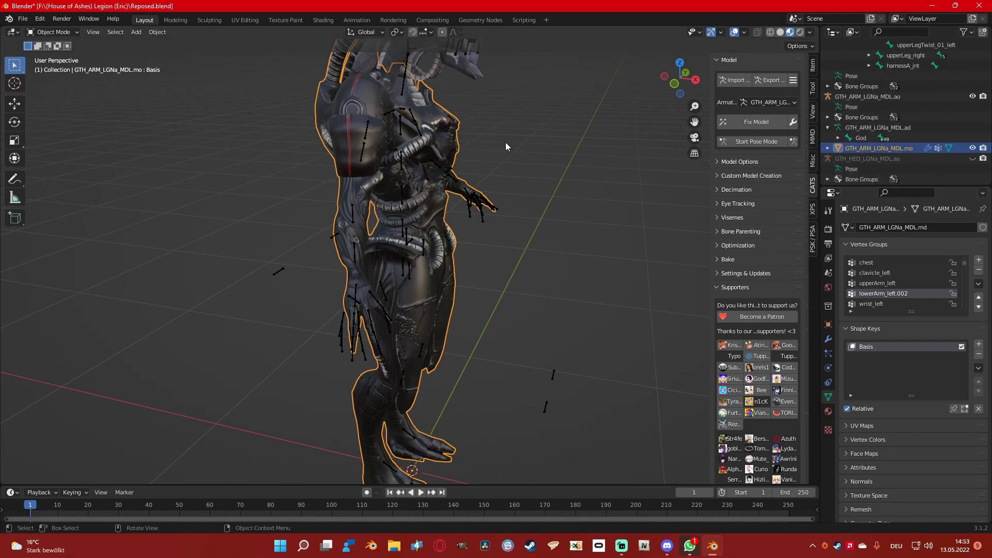
- Select the GTH_ARM_LGNa_MDL.ao armature and switch it to Edit Mode
click(53, 32)
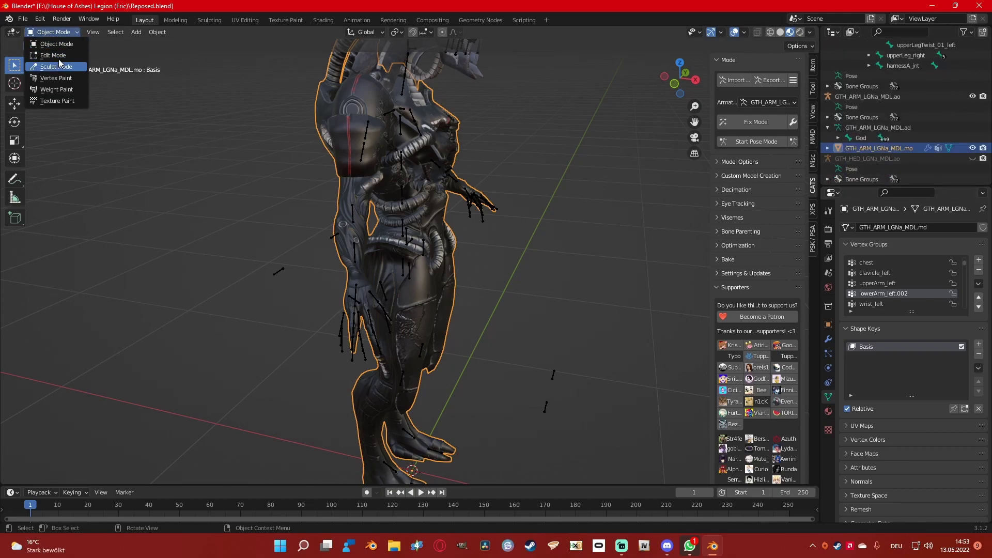
click(63, 44)
click(854, 97)
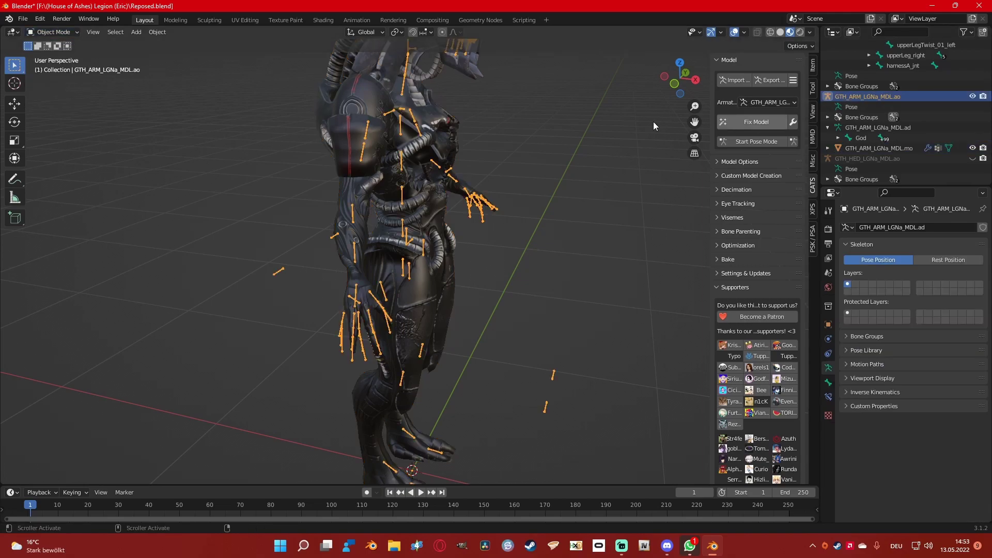
click(63, 33)
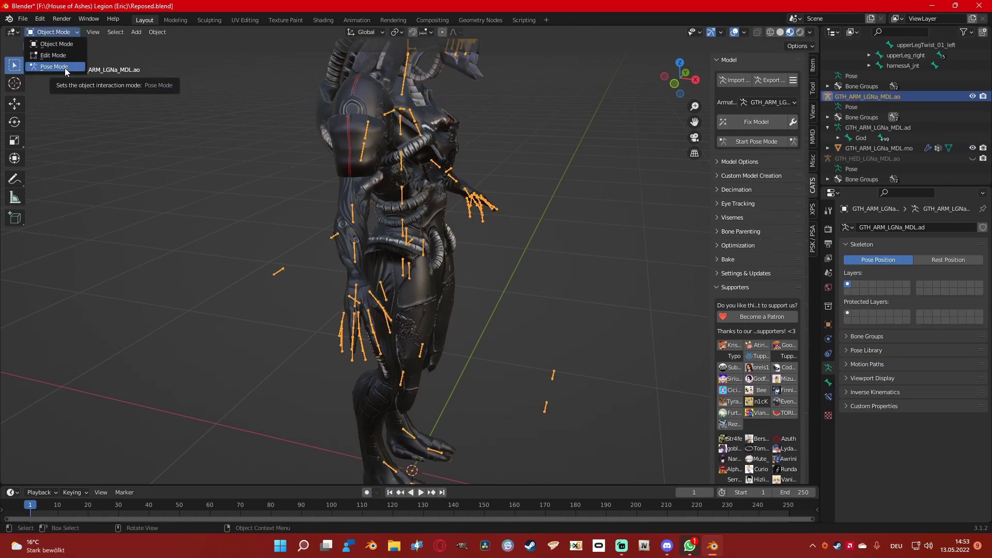
click(63, 32)
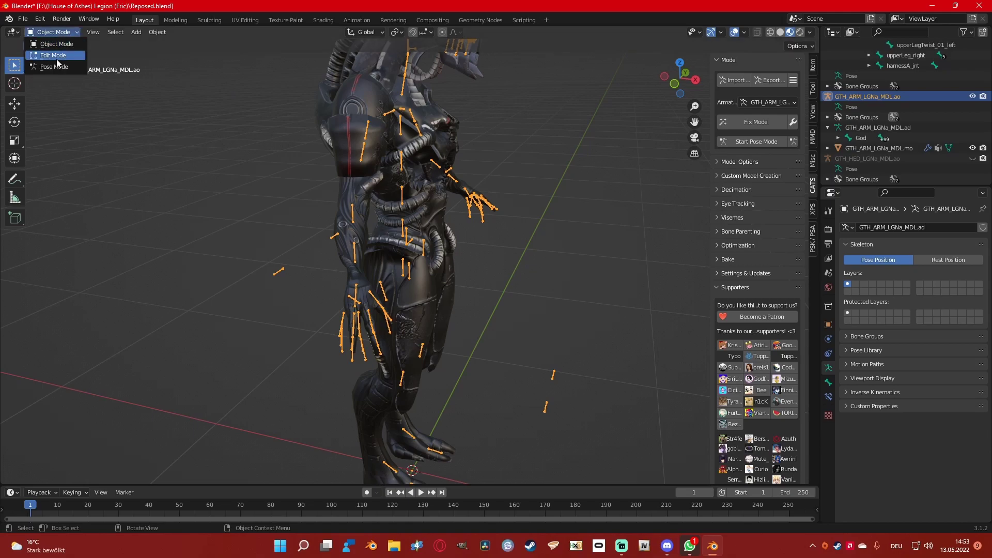
click(55, 57)
- Rename the lowerArm_left.002 bone as lowerArm_left.001
scroll(902, 155, down, 2)
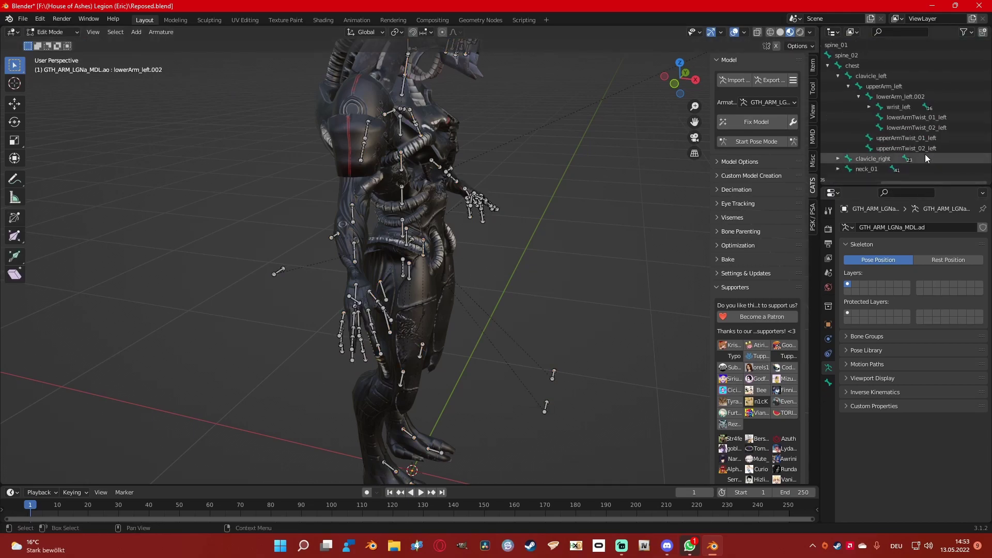
double_click(908, 98)
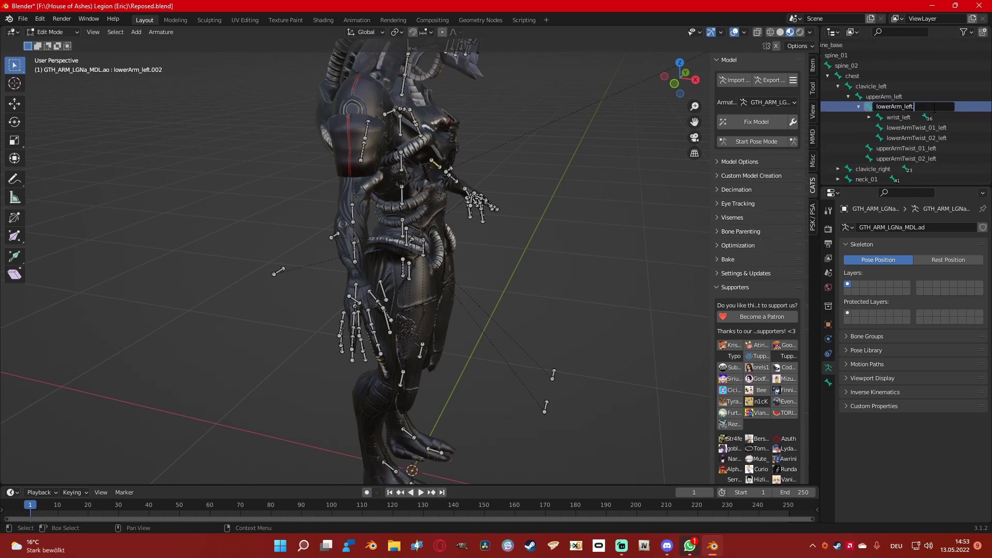
key(Return)
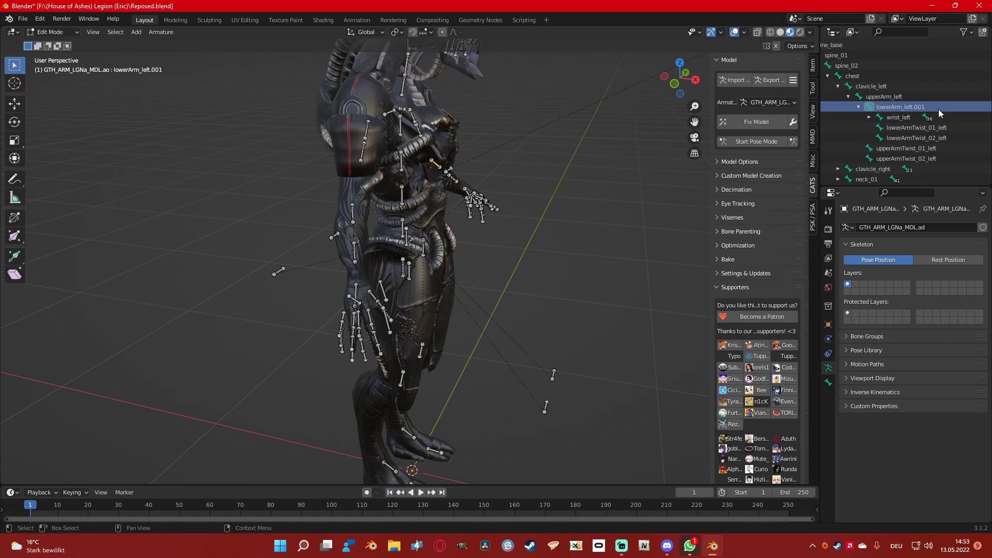
- Expand the clavicle_right hierarchy and rename the RightShoulder bone as upperArm_right
scroll(920, 110, down, 2)
scroll(919, 110, down, 1)
click(838, 107)
click(848, 117)
scroll(868, 122, up, 1)
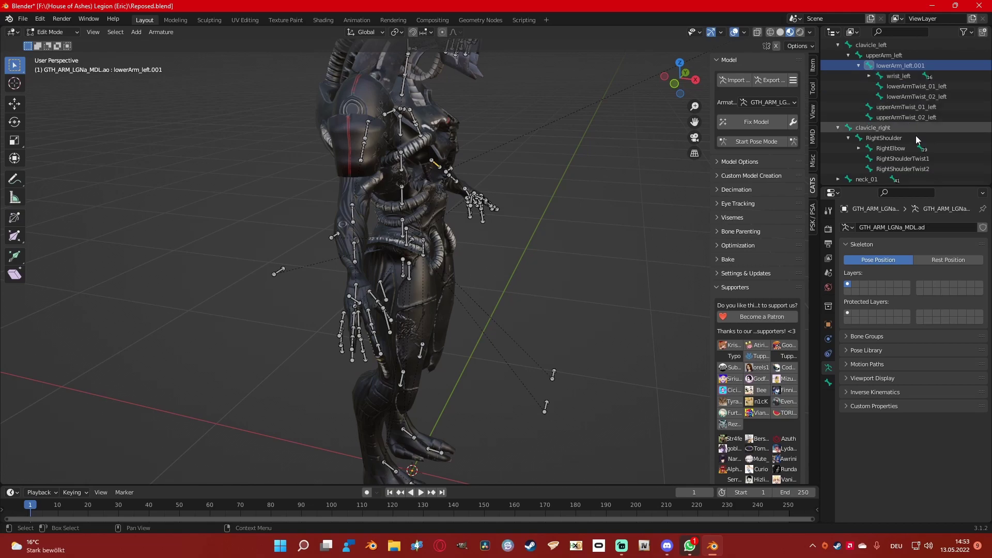
scroll(894, 138, down, 1)
double_click(884, 107)
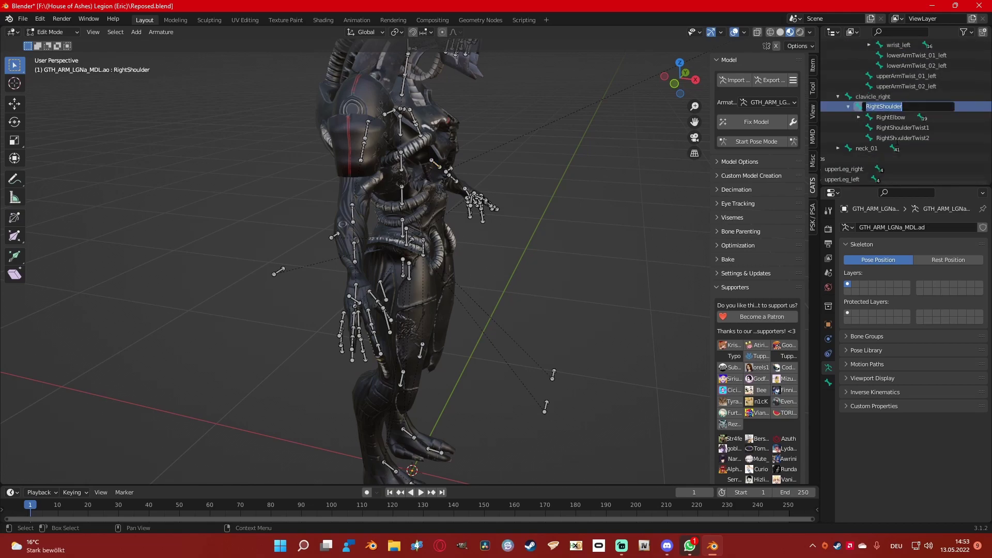
text(upperArm_right)
key(Return)
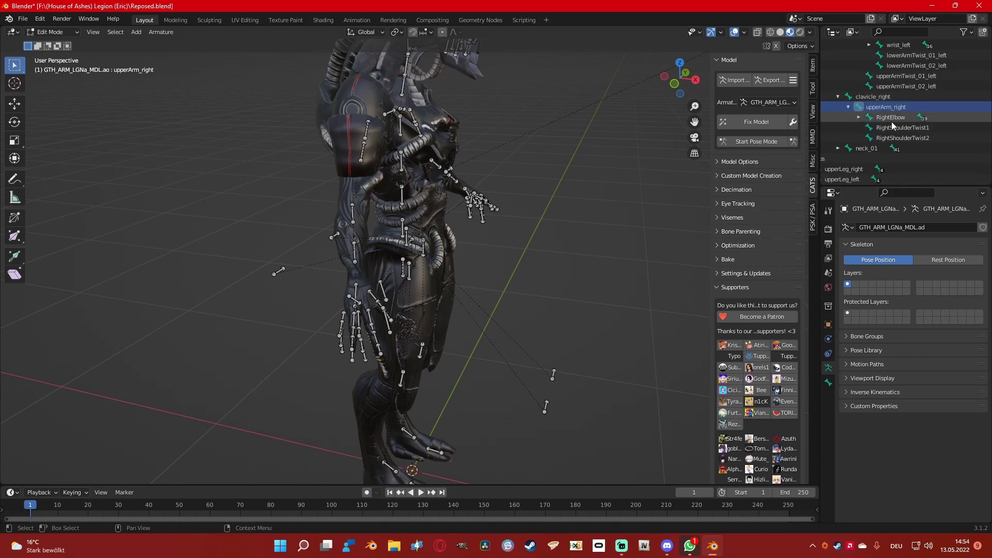
- Rename the RightElbow bone under upperArm_right as lowerArm_right
double_click(891, 118)
text(lowerArm_right)
key(Return)
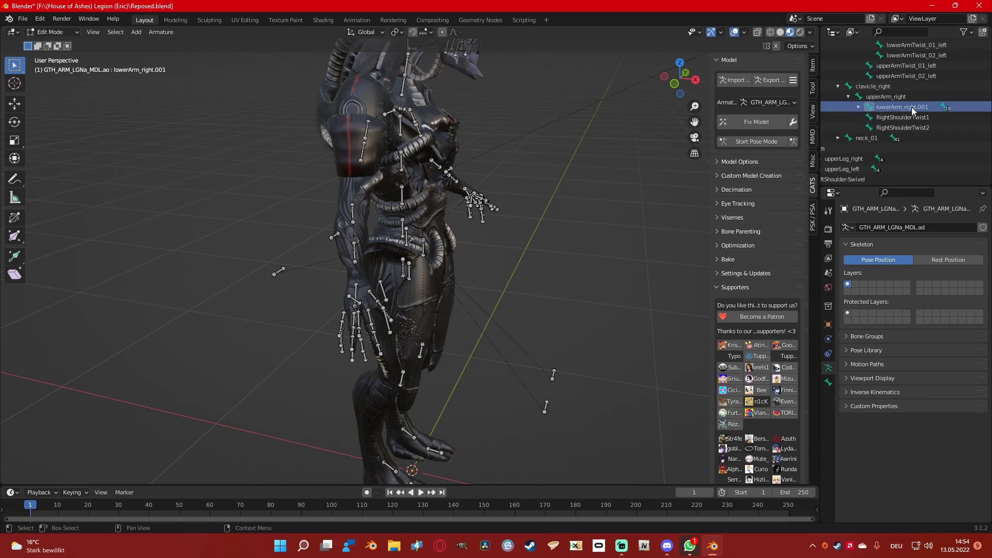
- Copy the name of upperArmTwist_01_left and adapt it to rename the RightShoulderTwist1 bone as upperArmTwist_01_right
scroll(912, 107, up, 2)
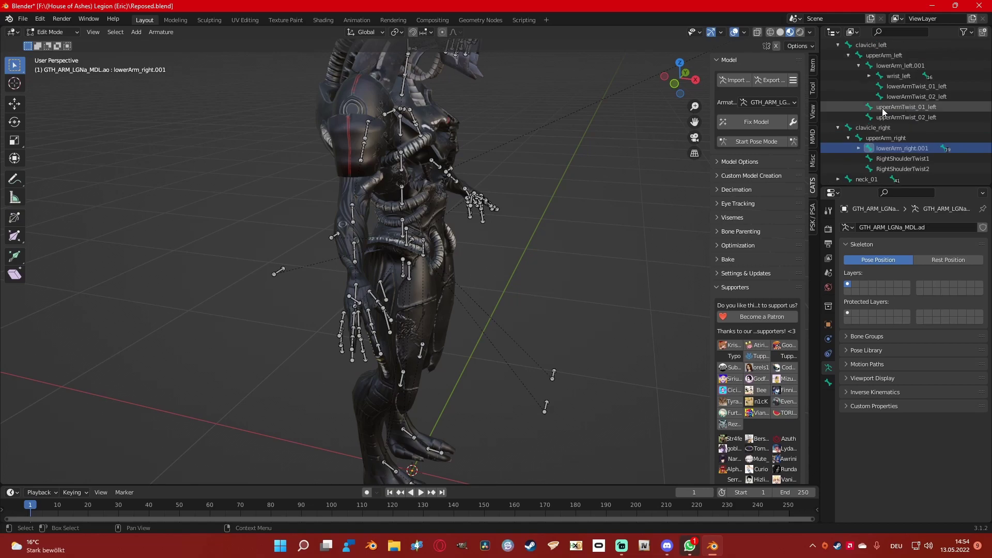
double_click(907, 107)
key(ctrl+c)
key(Escape)
scroll(909, 107, down, 3)
double_click(908, 107)
key(ctrl+v)
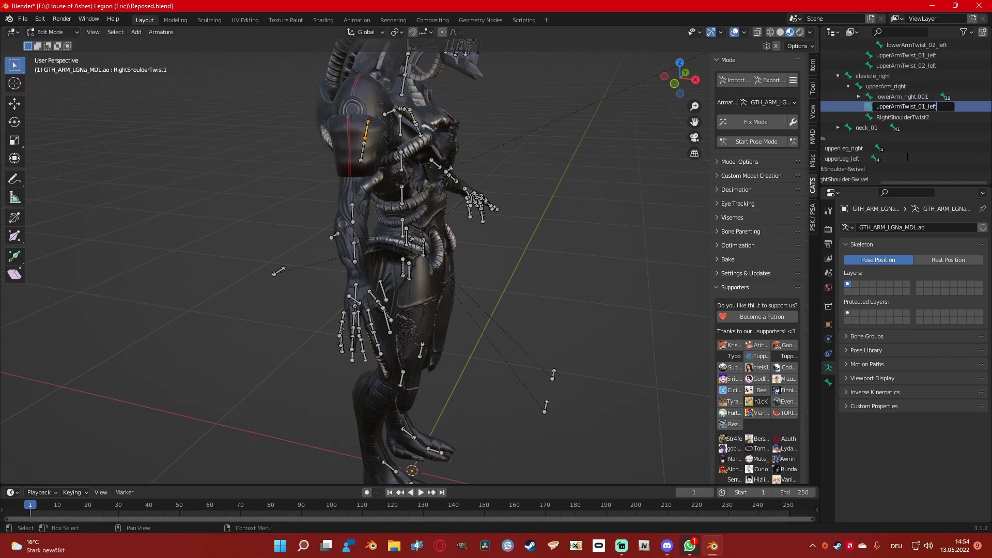
text(right)
key(Return)
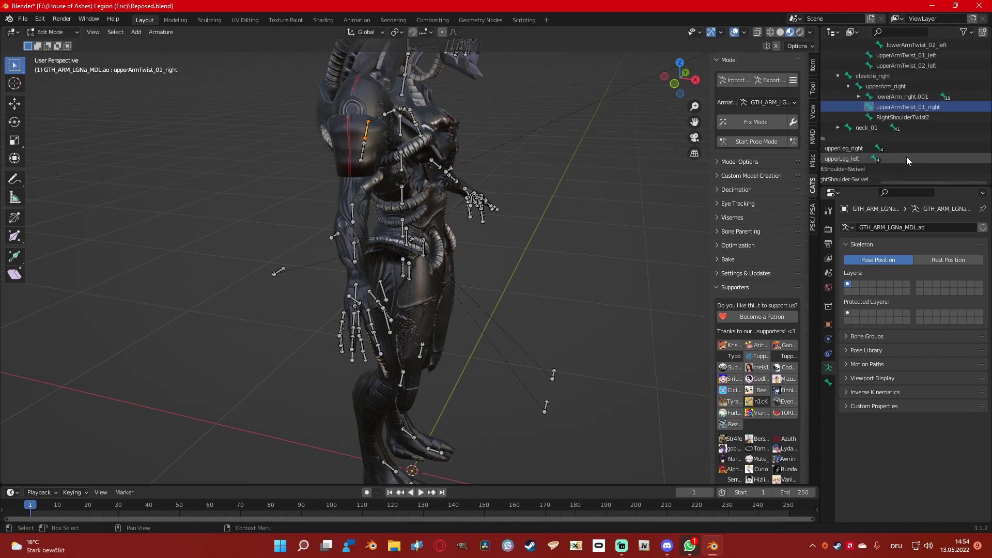
- Rename the RightShoulderTwist2 bone as upperArmTwist_02_right, reusing the copied left-side name
double_click(903, 116)
scroll(904, 119, down, 1)
key(ctrl+v)
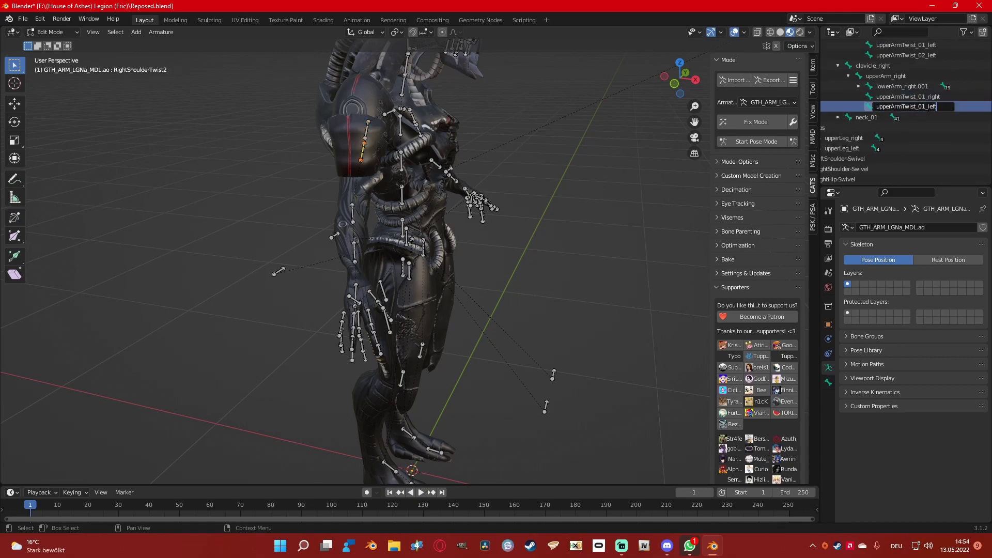
key(BackSpace)
text(2)
key(Return)
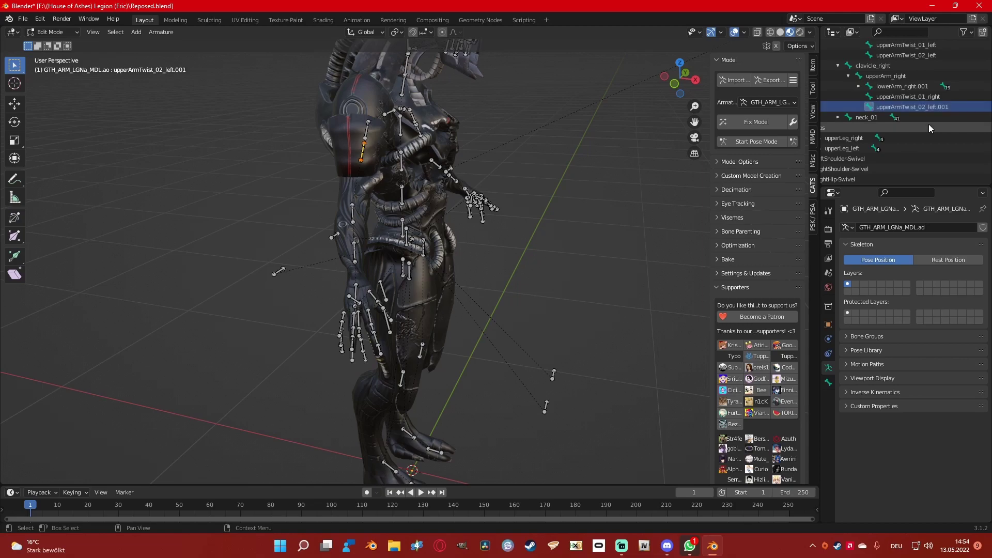
double_click(931, 107)
drag(950, 106, 928, 107)
text(right)
key(Return)
- Expand lowerArm_right, copy the name of lowerArmTwist_01_left and adapt it to rename the RightElbowTwist1 bone as lowerArmTwist_01_right
click(858, 86)
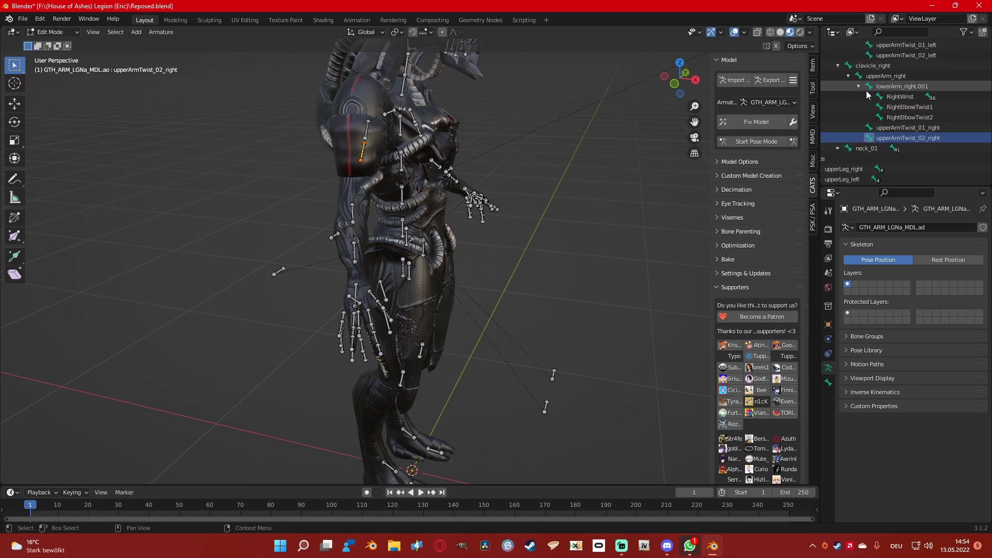
scroll(896, 91, up, 4)
double_click(917, 107)
key(ctrl+c)
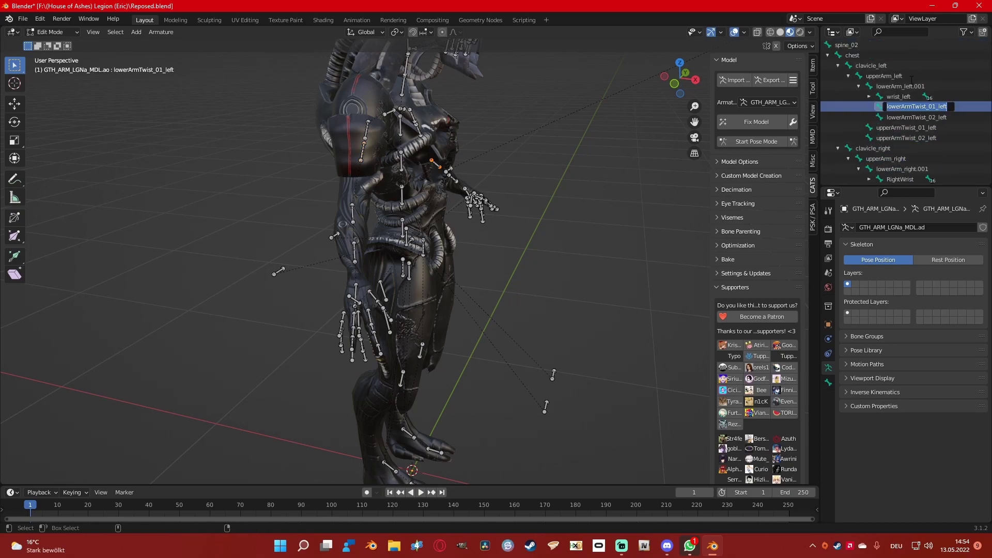
key(Escape)
scroll(906, 122, down, 3)
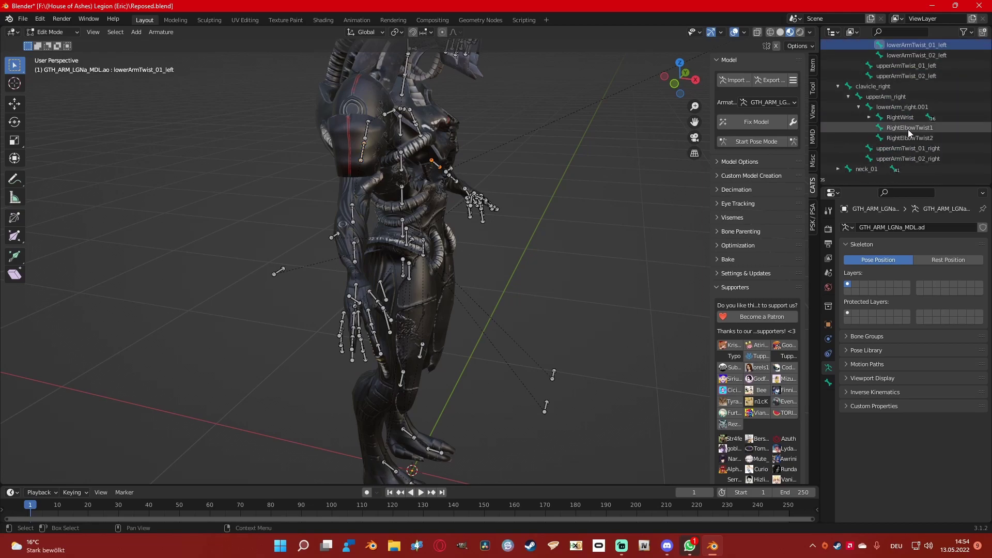
scroll(907, 129, down, 1)
double_click(910, 107)
key(ctrl+v)
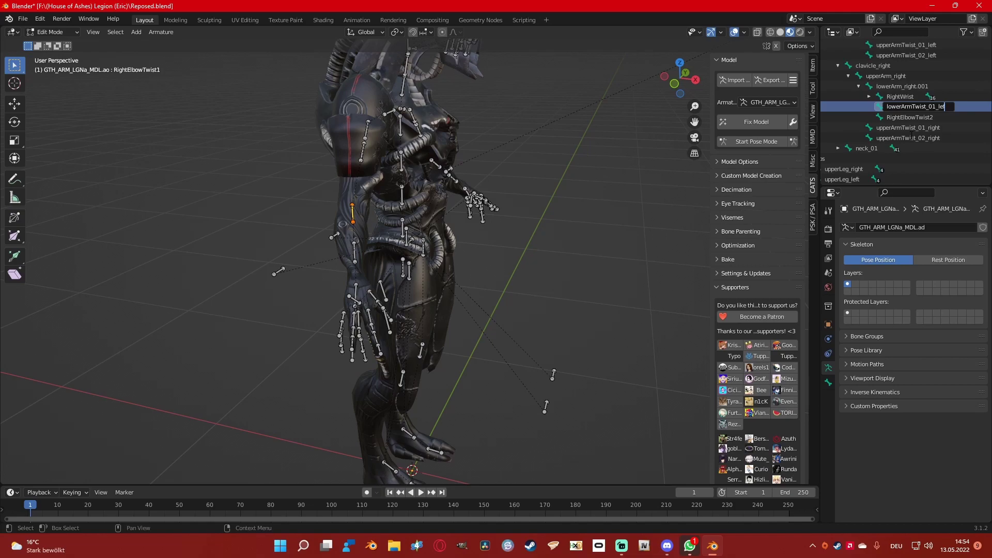
text(right)
key(Return)
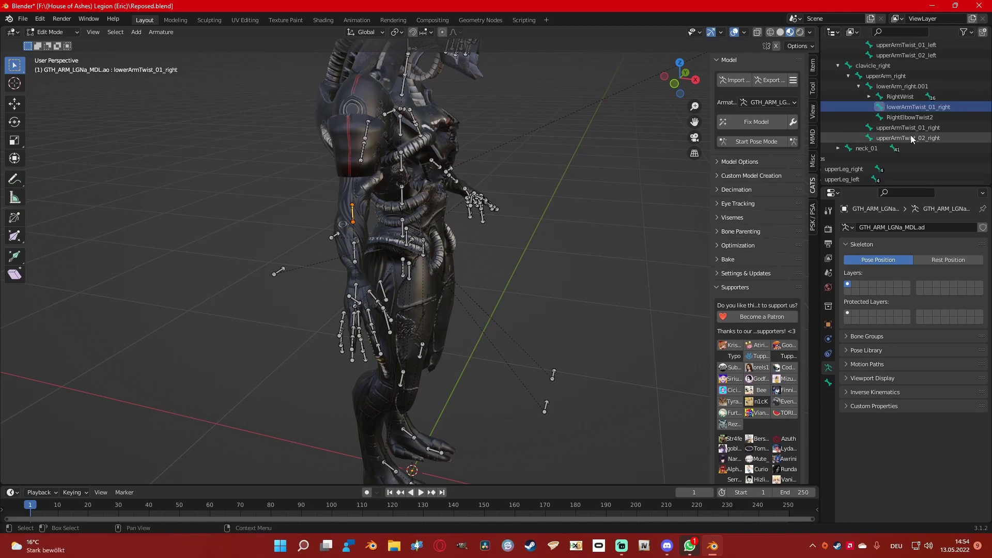
- Rename the RightElbowTwist2 bone as lowerArmTwist_02_right, reusing the copied left-side name
double_click(913, 117)
scroll(917, 128, down, 1)
key(ctrl+v)
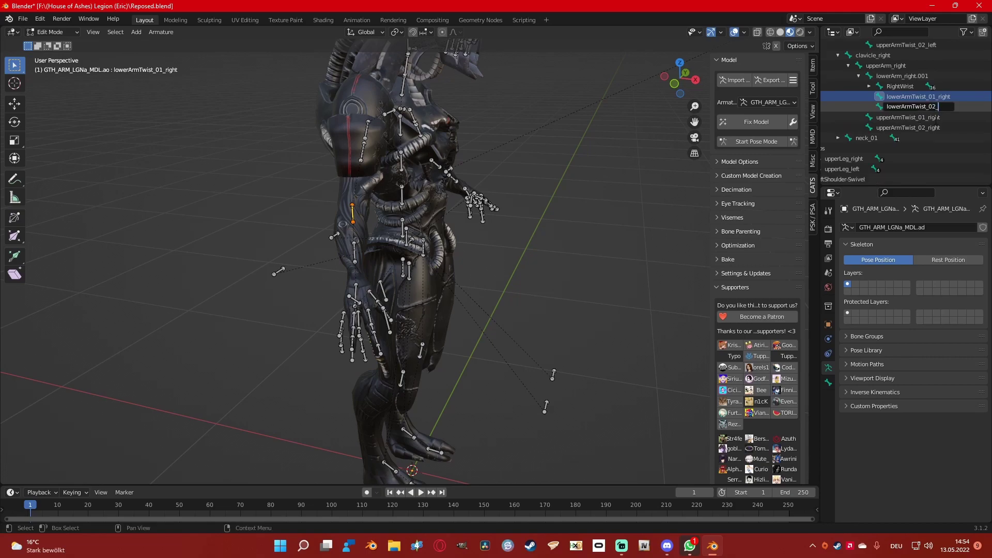
key(Return)
- Rename the RightWrist bone under lowerArm_right as wrist_right
scroll(938, 118, up, 2)
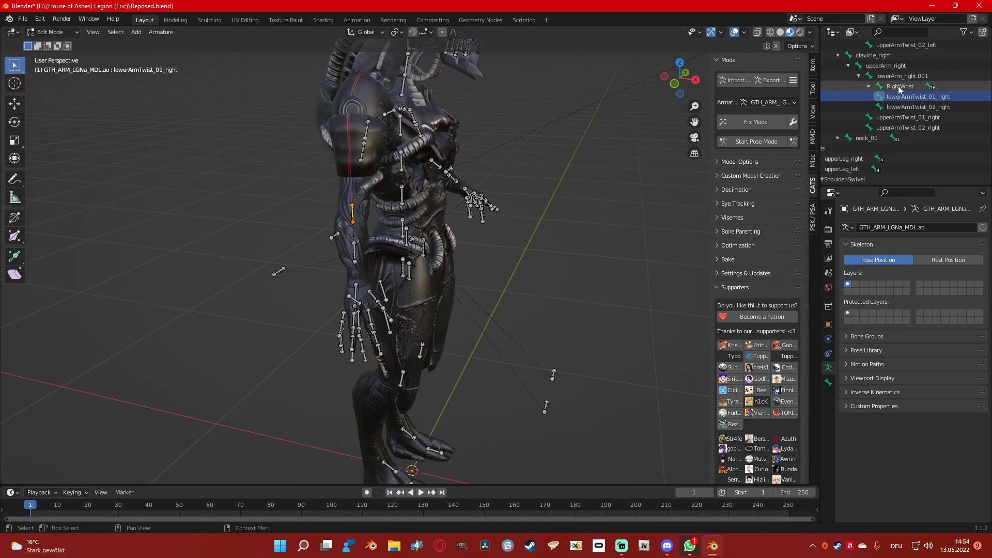
double_click(901, 107)
text(wrist_right)
key(Return)
- Expand wrist_right, inspect the hand up close and rename the RightThumbFinger bone as thumb_01_right
click(870, 106)
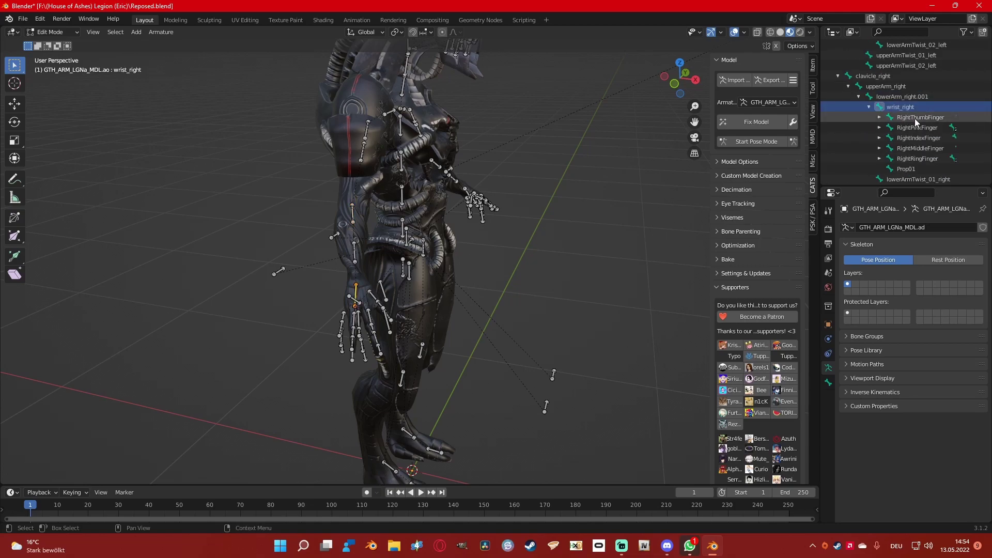
click(915, 119)
double_click(917, 118)
scroll(917, 118, down, 1)
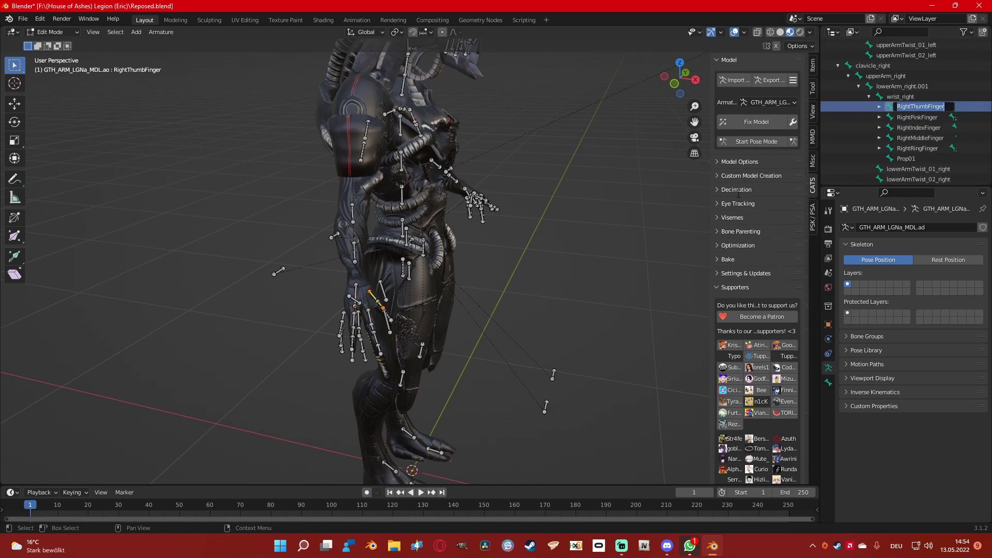
click(541, 250)
middle_drag(644, 232, 483, 270)
scroll(575, 239, up, 5)
middle_drag(575, 239, 450, 250)
double_click(914, 107)
text(thumb_01_right)
key(Return)
- Rename the RightPinkFinger bone under wrist_right as pinky_01_right
click(917, 118)
middle_drag(568, 248, 641, 264)
double_click(914, 117)
scroll(914, 117, down, 1)
text(pinky_01_right)
key(Return)
- Rename the RightIndexFinger bone under wrist_right as index_01_right
click(913, 118)
middle_drag(631, 232, 506, 238)
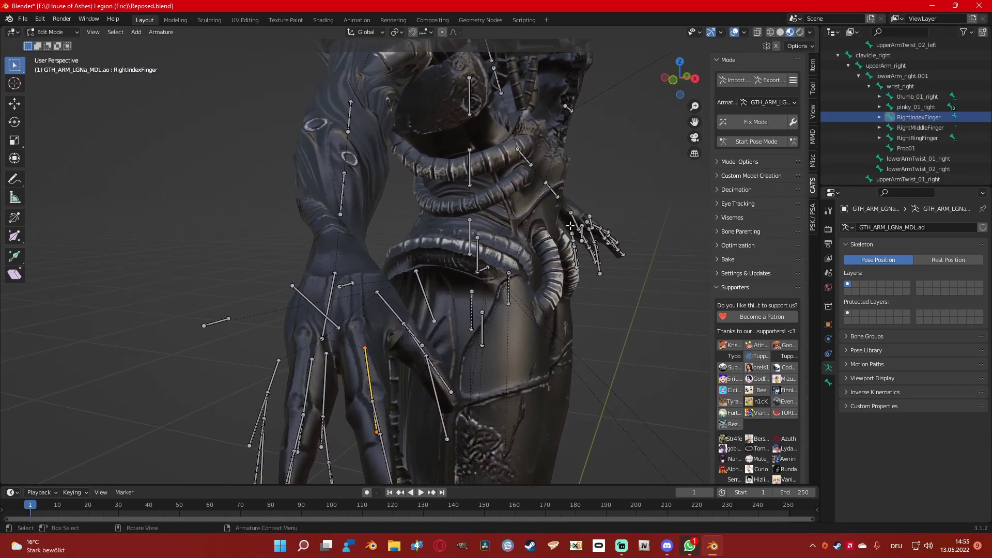
scroll(913, 119, down, 1)
key(F2)
text(index_01_right)
key(Return)
- Rename the RightMiddleFinger bone under wrist_right as middle_01_right
click(913, 117)
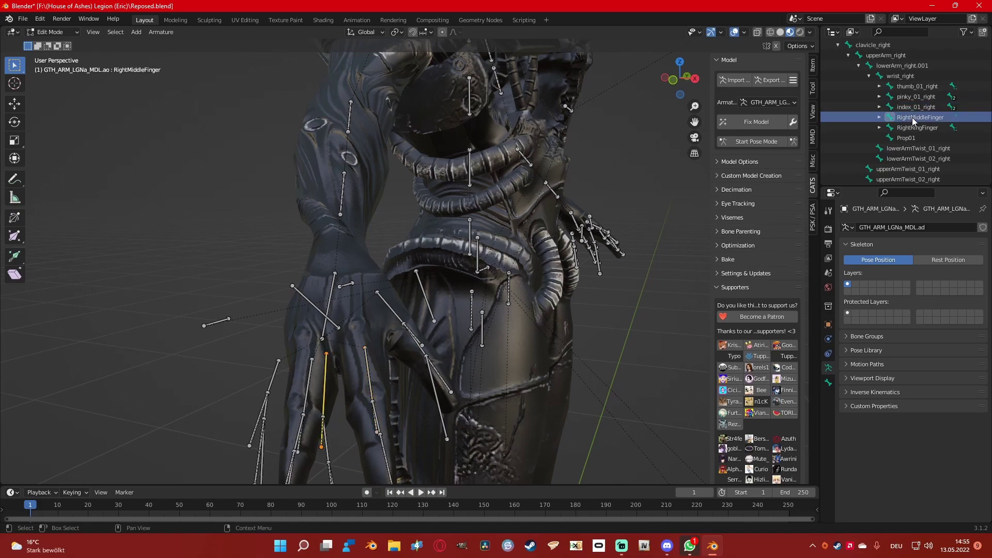
scroll(930, 120, down, 1)
key(F2)
text(mid)
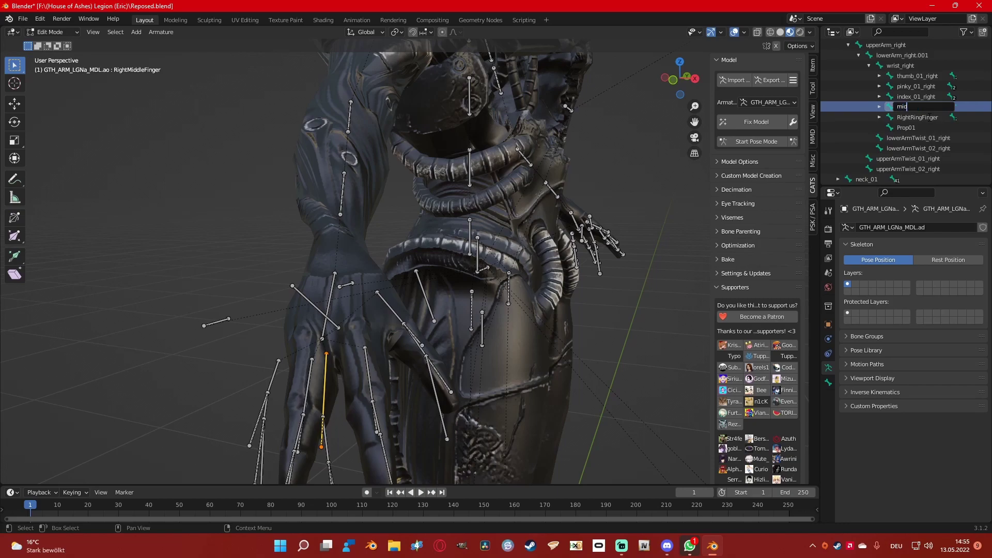
text(dle_01_right)
key(Return)
- Rename the RightRingFinger bone under wrist_right as ring_01_right
click(928, 117)
middle_drag(517, 232, 584, 227)
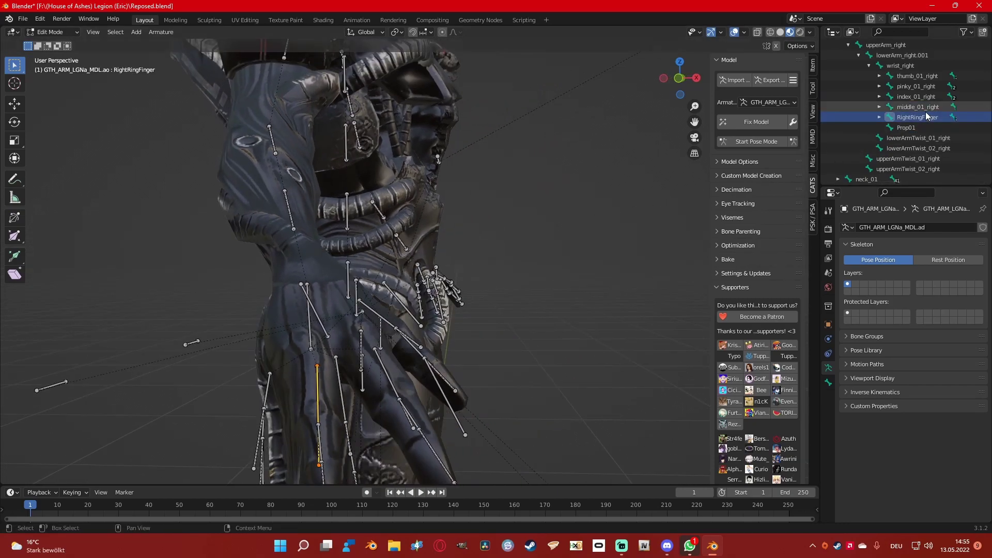
scroll(926, 117, down, 1)
key(F2)
text(ring_01_righ)
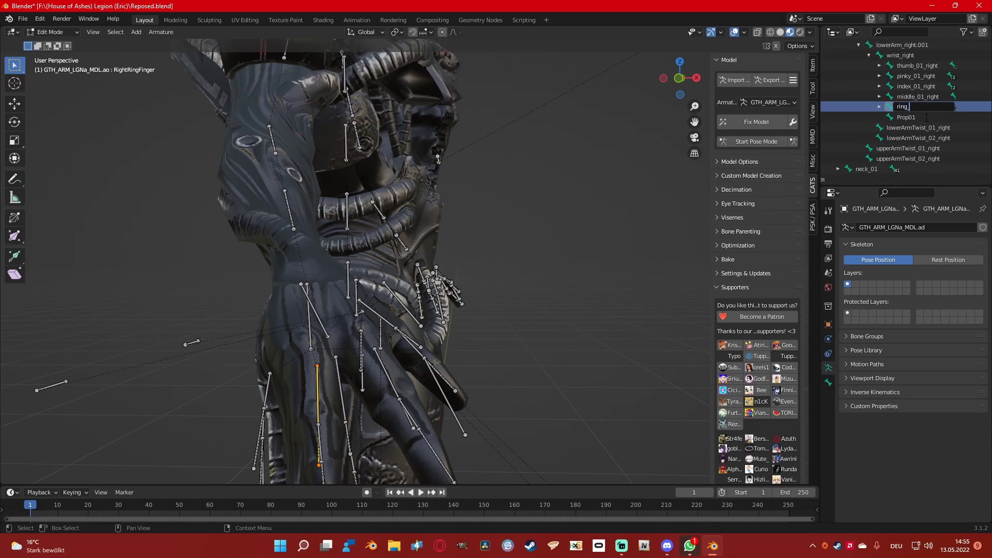
text(t)
key(Return)
- Copy the left hand's propAttachHand_left name from the reference armature and adapt it to rename the Prop01 bone as propAttachHand_right
scroll(925, 117, up, 7)
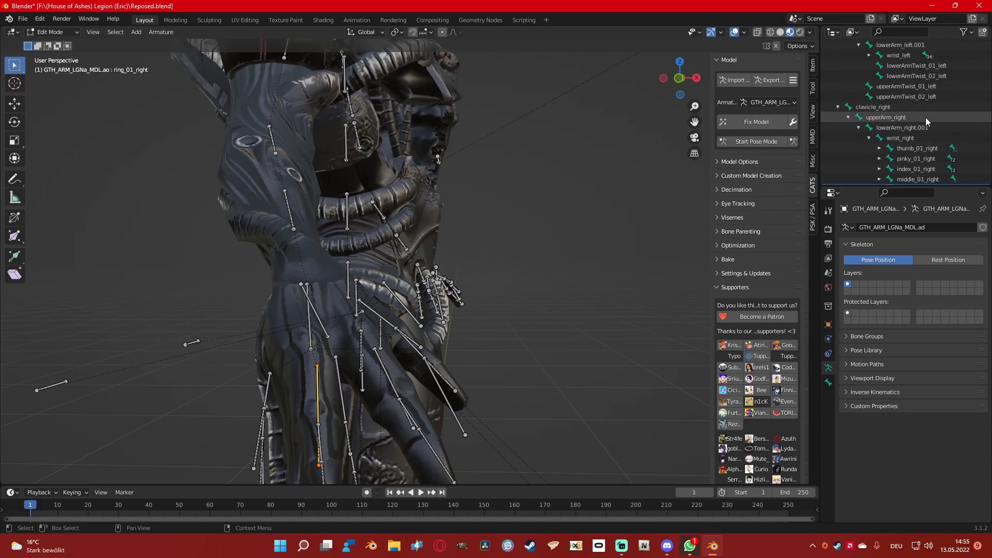
scroll(926, 96, up, 6)
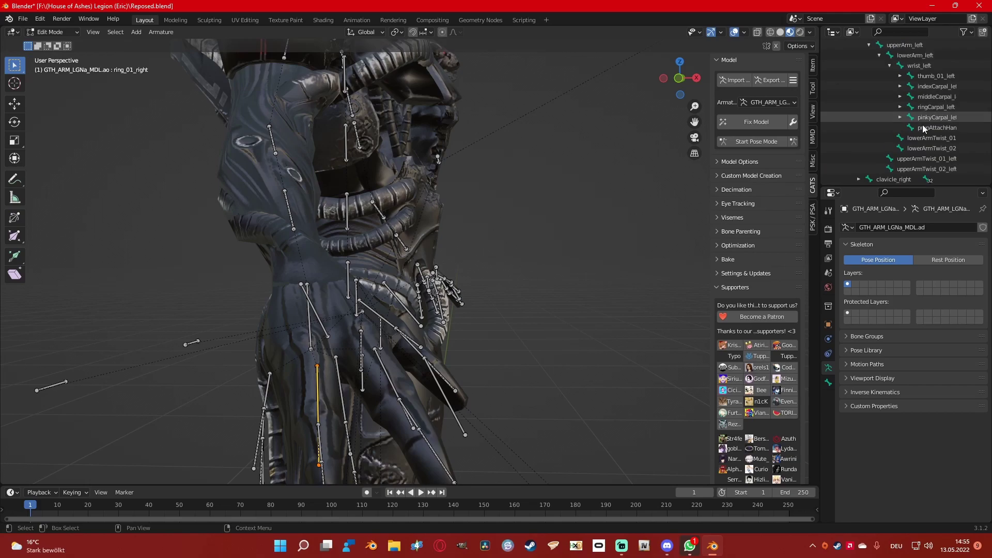
key(F2)
key(Escape)
key(KP_Decimal)
scroll(907, 141, down, 3)
double_click(909, 107)
text(propAttachHand_left)
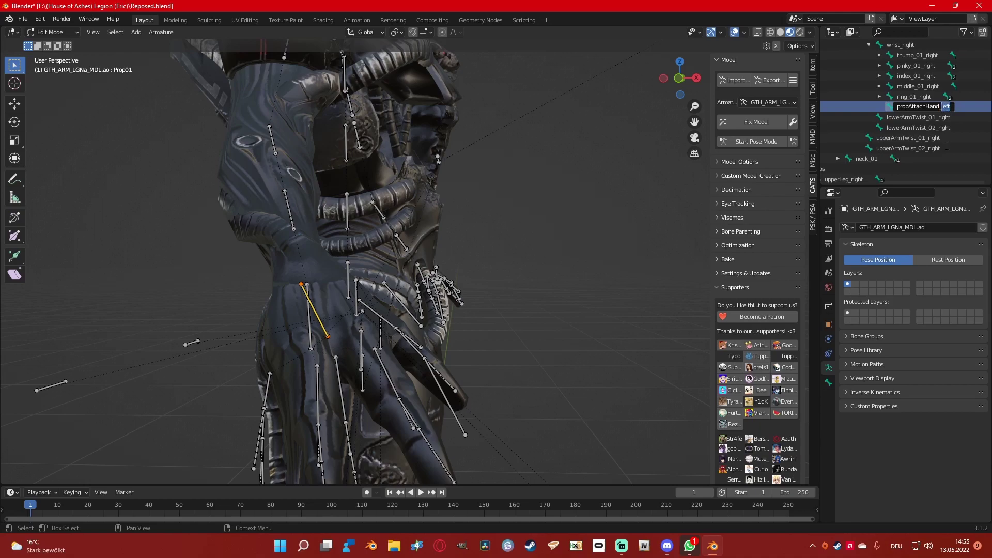
key(BackSpace)
text(right)
key(Return)
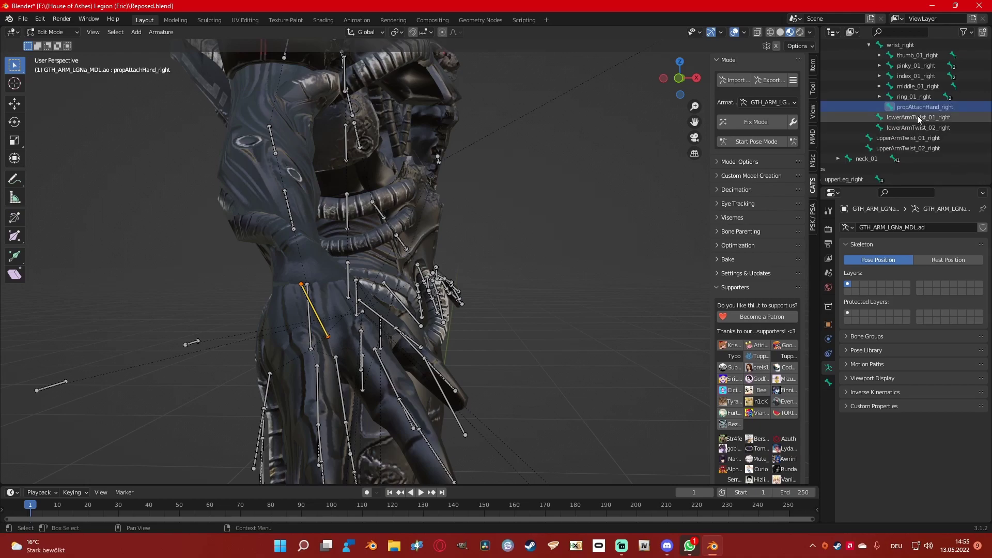
- Expand thumb_01_right and rename its child bone RightThumbFinger1 as thumb_02_right
click(923, 56)
click(880, 55)
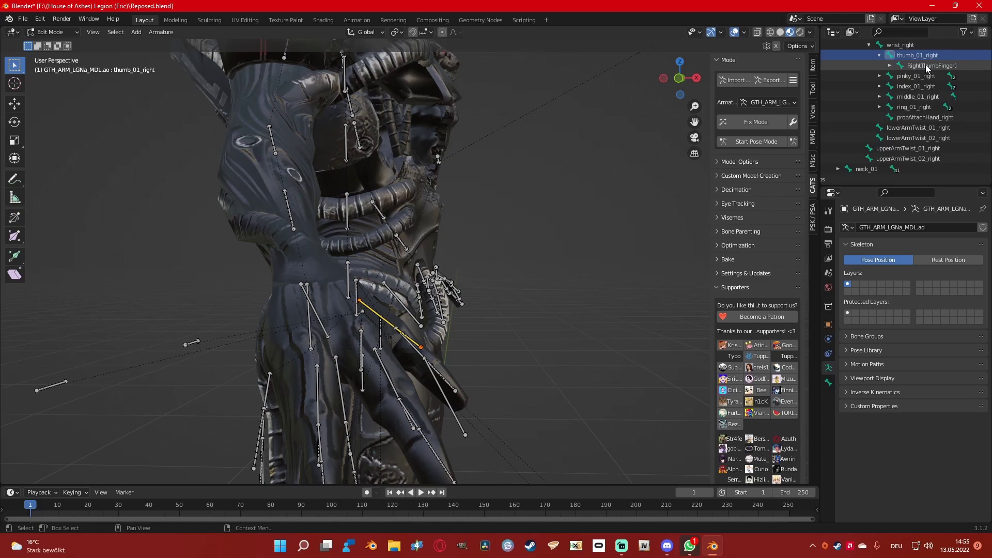
middle_drag(635, 203, 548, 222)
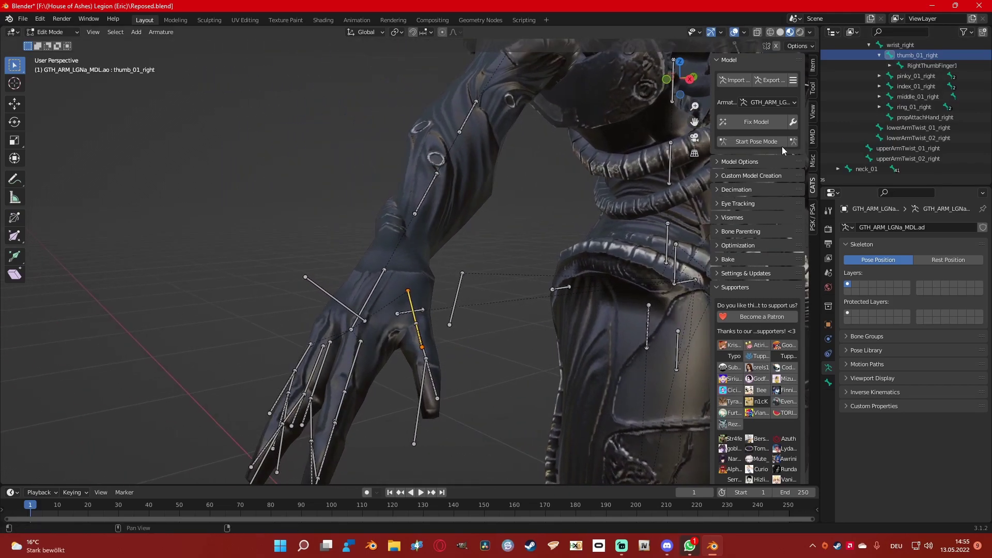
double_click(922, 65)
scroll(922, 65, up, 4)
text(thumb_0)
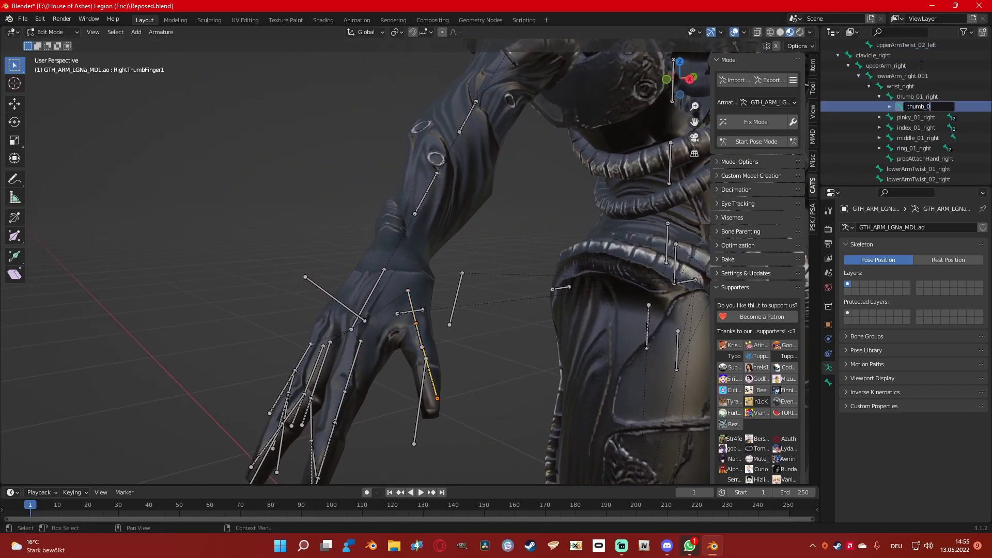
text(2_right)
key(Return)
- Expand thumb_02_right and rename its child bone RightThumbFinger2 as thumb_03_right
click(890, 106)
double_click(939, 117)
text(thumb)
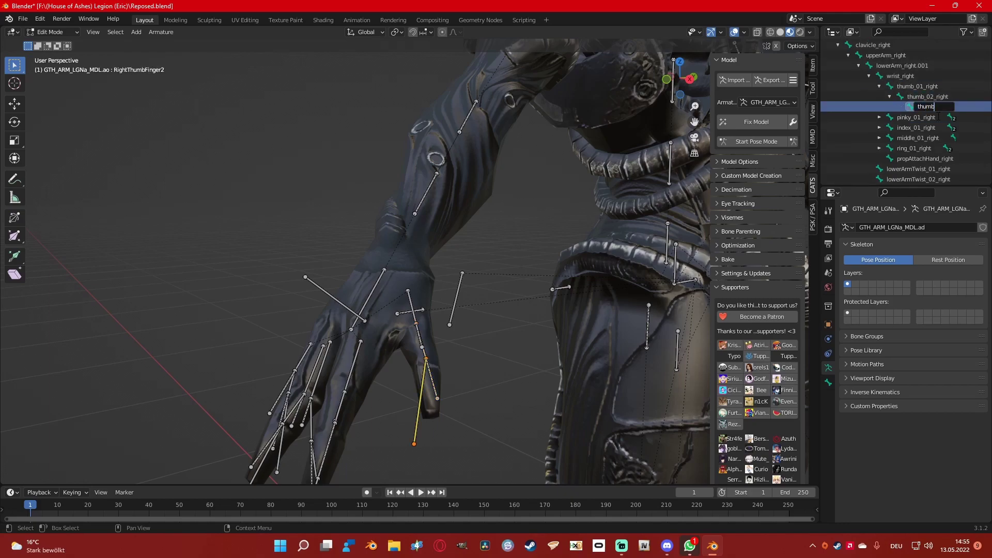
text(_03_right)
key(Return)
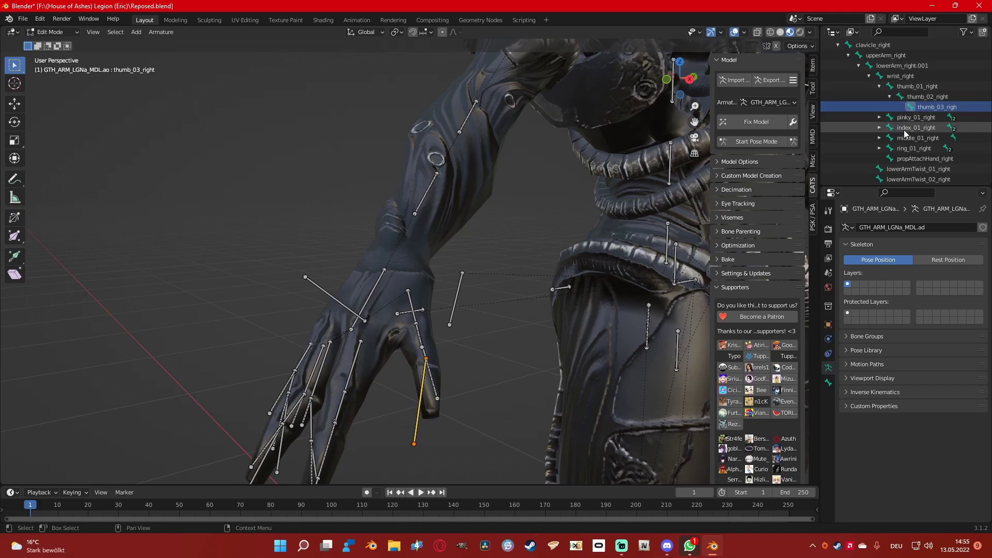
- Expand pinky_01_right and rename its child bone RightPinkFinger1 as pinky_02_right
click(916, 118)
key(KP_Decimal)
click(880, 117)
double_click(929, 127)
scroll(929, 107, down, 1)
text(pi)
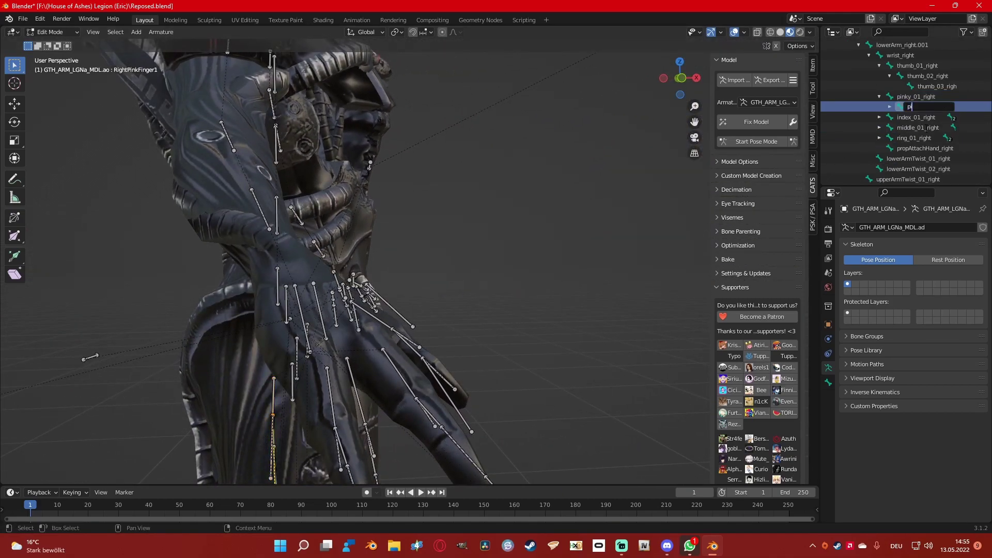
text(nky_02_right)
key(Return)
- Expand pinky_02_right, rename its child bone RightPinkFinger2 as pinky_03_right and collapse the pinky hierarchy
click(890, 106)
double_click(933, 117)
scroll(933, 118, down, 1)
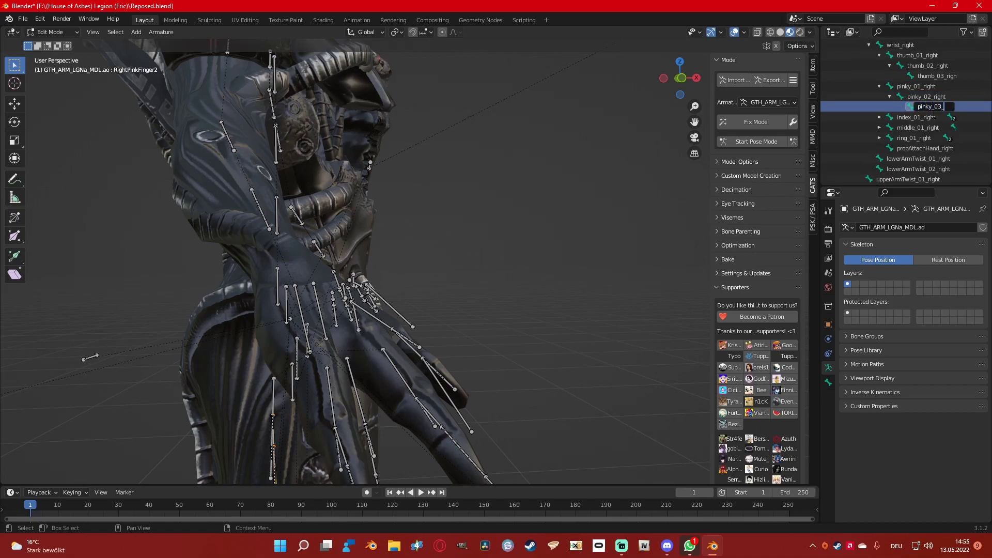
text(pinky_03_right)
key(Return)
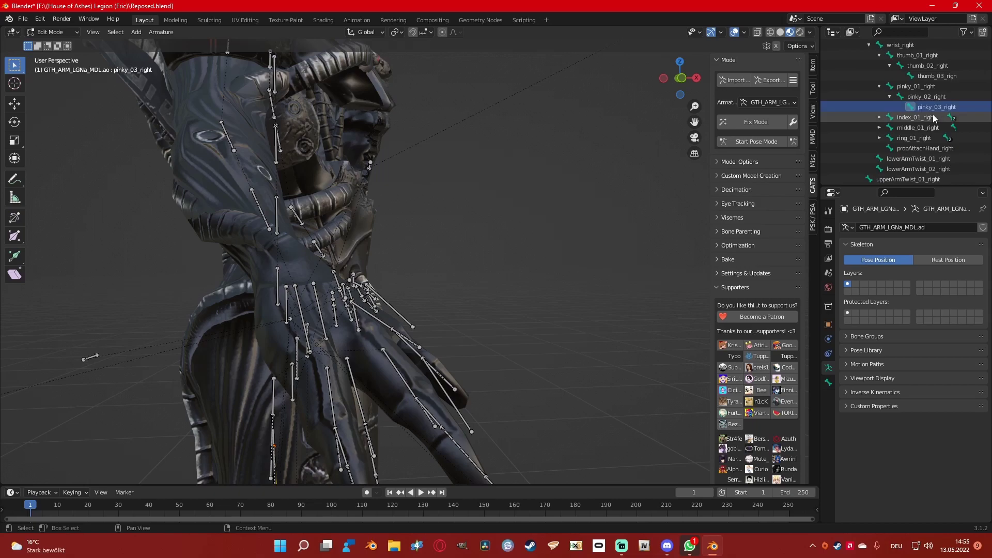
click(880, 87)
- Expand index_01_right and rename its child bone as index_02_right
click(880, 96)
double_click(919, 107)
text(index_02_right)
key(Return)
- Expand index_02_right, rename its child bone as index_03_right and collapse the index finger hierarchy
click(890, 107)
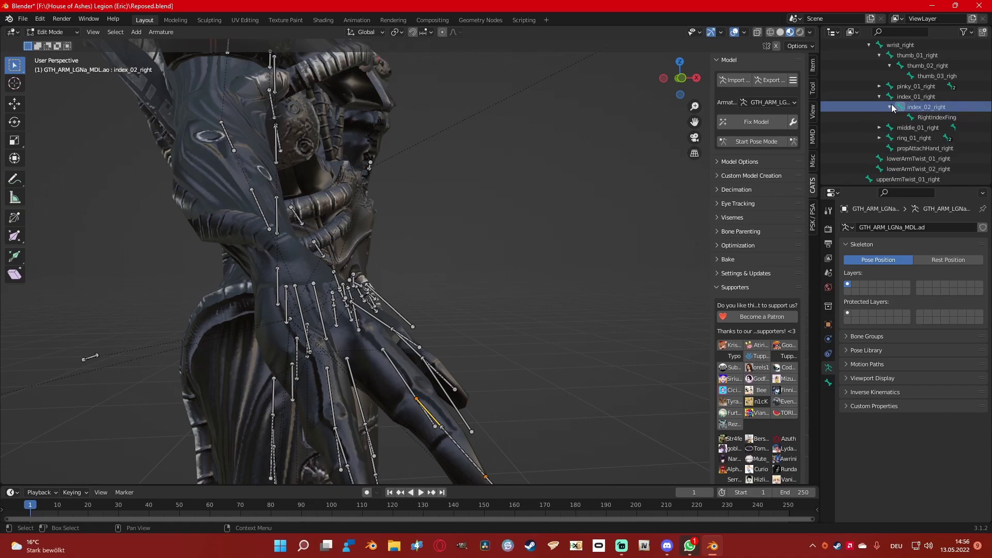
double_click(937, 118)
scroll(943, 165, down, 1)
text(index_03_right)
key(Return)
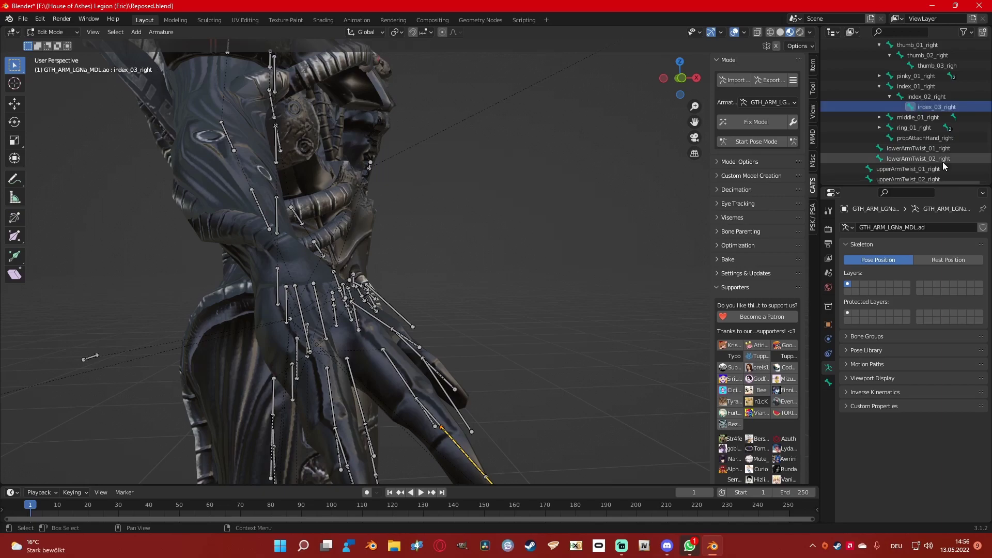
click(879, 86)
- Expand middle_01_right and check in the viewport which fingers the middle and index bones belong to
click(904, 101)
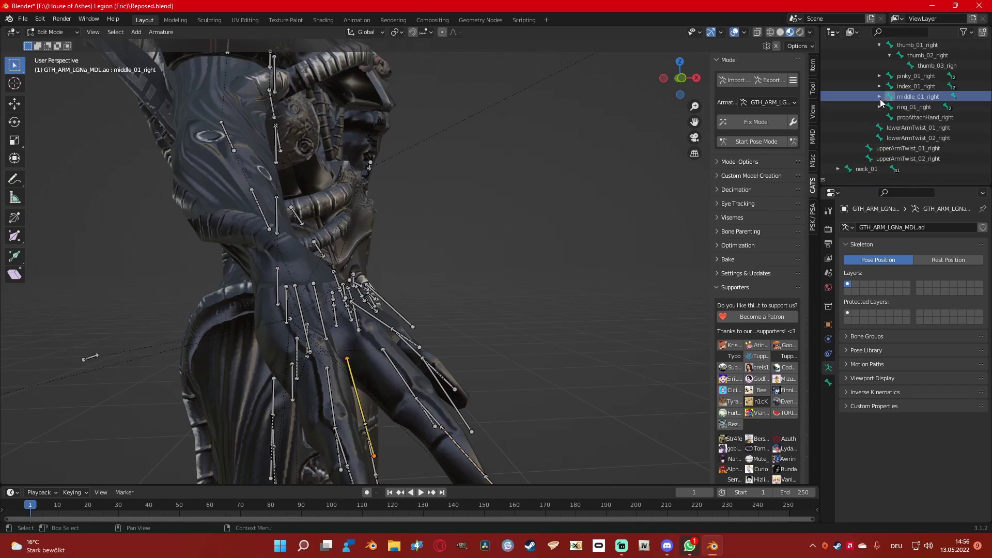
click(879, 96)
middle_drag(634, 212, 592, 221)
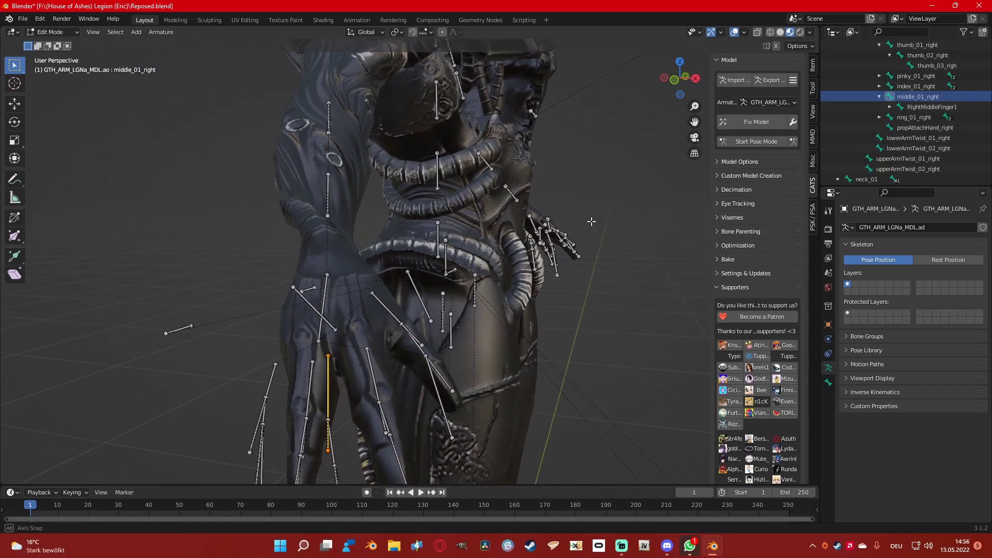
click(915, 86)
middle_drag(667, 187, 685, 179)
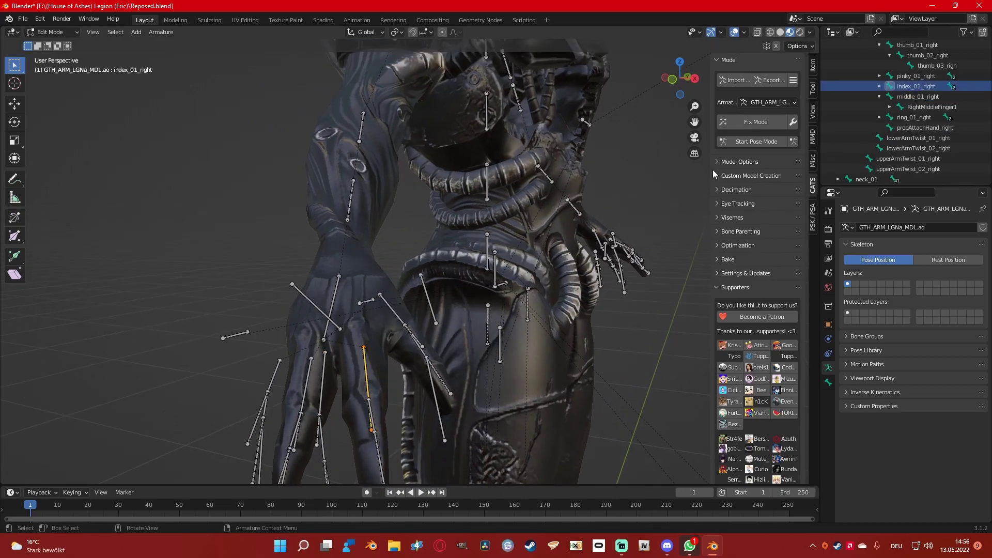
click(879, 87)
click(889, 97)
click(912, 107)
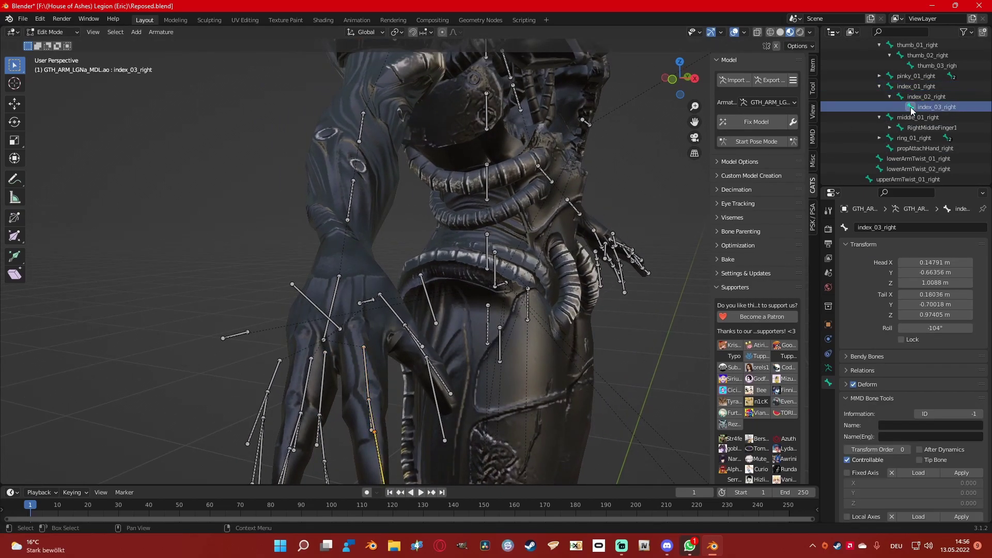
click(879, 86)
- Rename the RightMiddleFinger1 bone under middle_01_right as middle_02_right
click(907, 107)
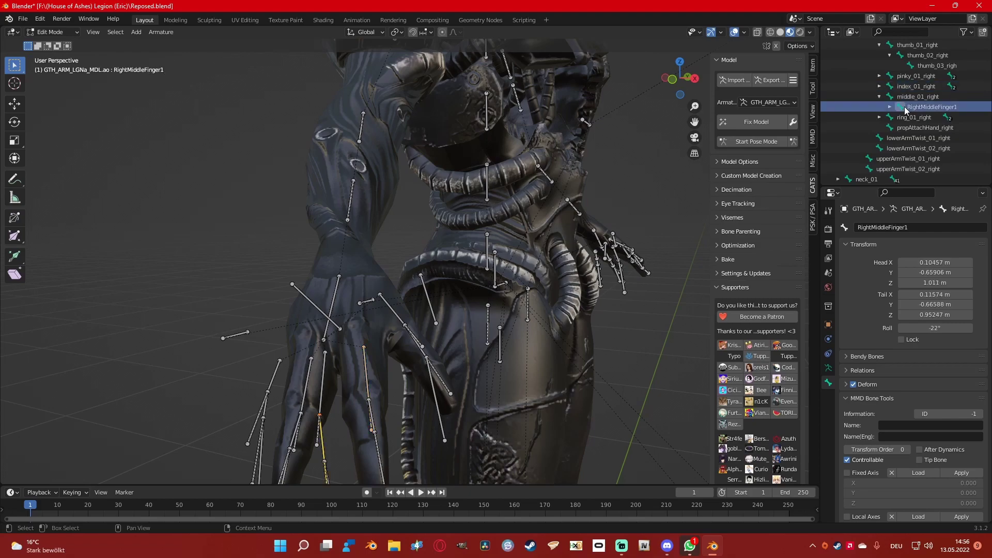
double_click(907, 107)
text(mic)
text(dle)
text(_02_right)
key(Return)
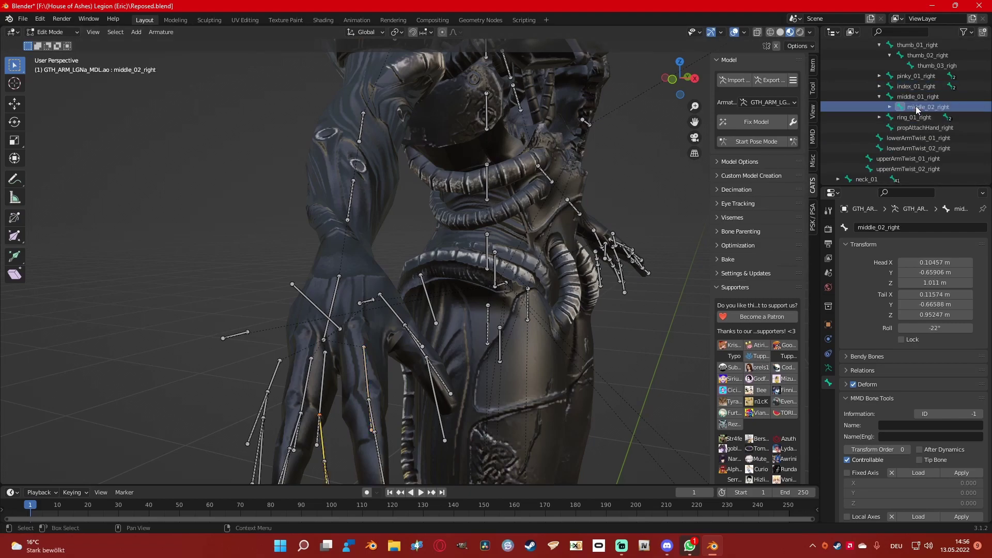
- Expand middle_02_right, rename its child bone as middle_03_right and collapse the middle finger hierarchy
click(890, 107)
click(942, 119)
double_click(942, 119)
scroll(941, 119, down, 1)
text(middle_03_right)
key(Return)
click(879, 87)
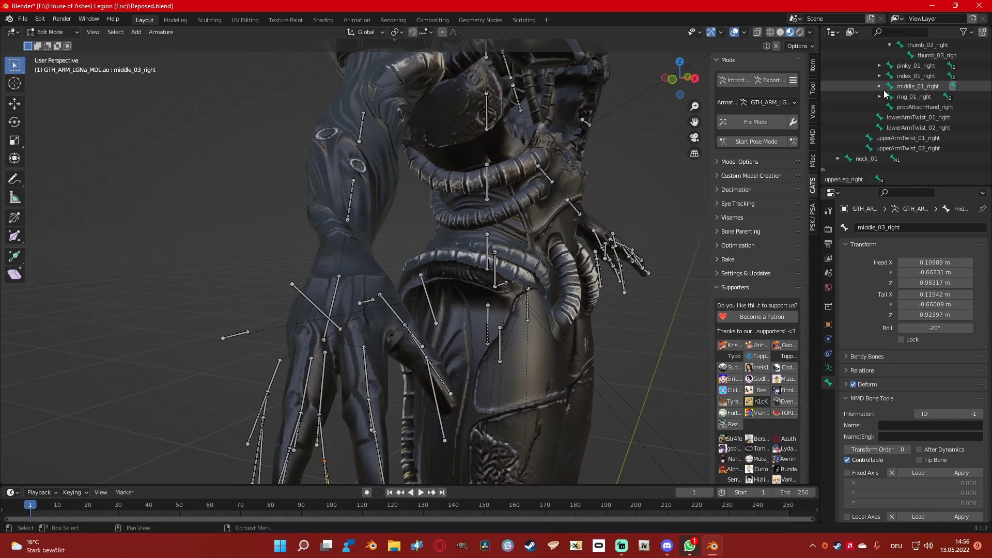
- Expand ring_01_right and rename its child bone as ring_02_right
click(895, 99)
click(880, 96)
double_click(917, 106)
text(ring_02_right)
key(Return)
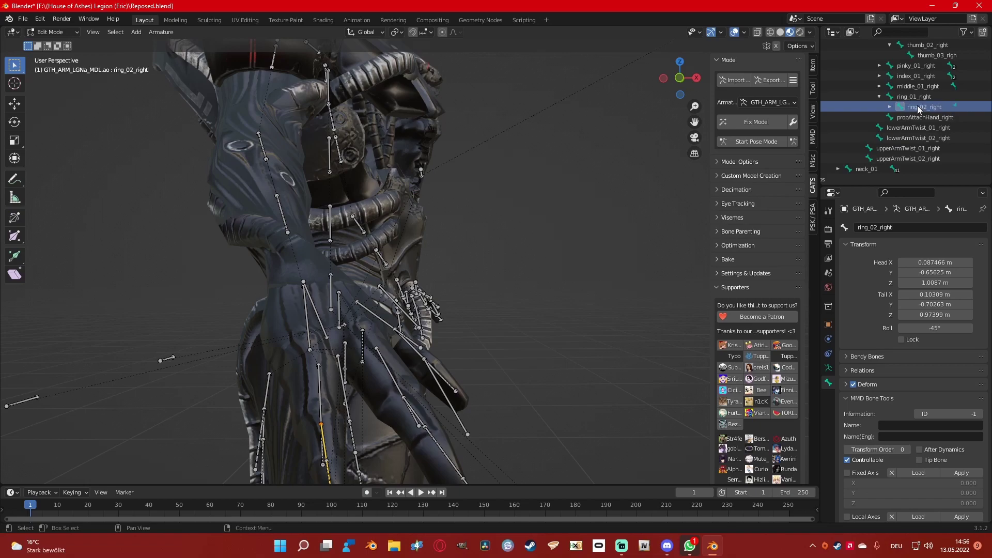
- Expand ring_02_right and rename its child bone as ring_03_right
click(891, 107)
double_click(933, 106)
text(ring_03_right)
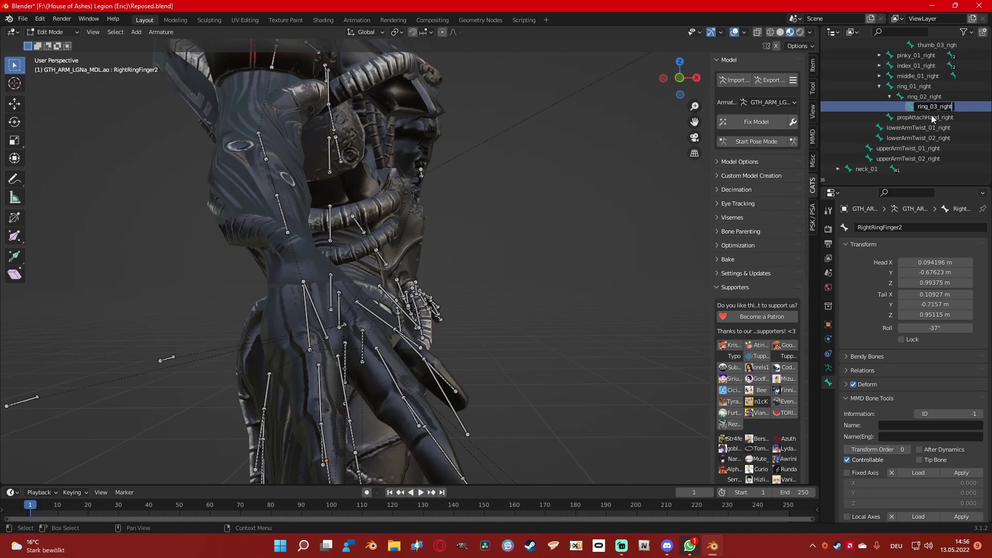
key(Return)
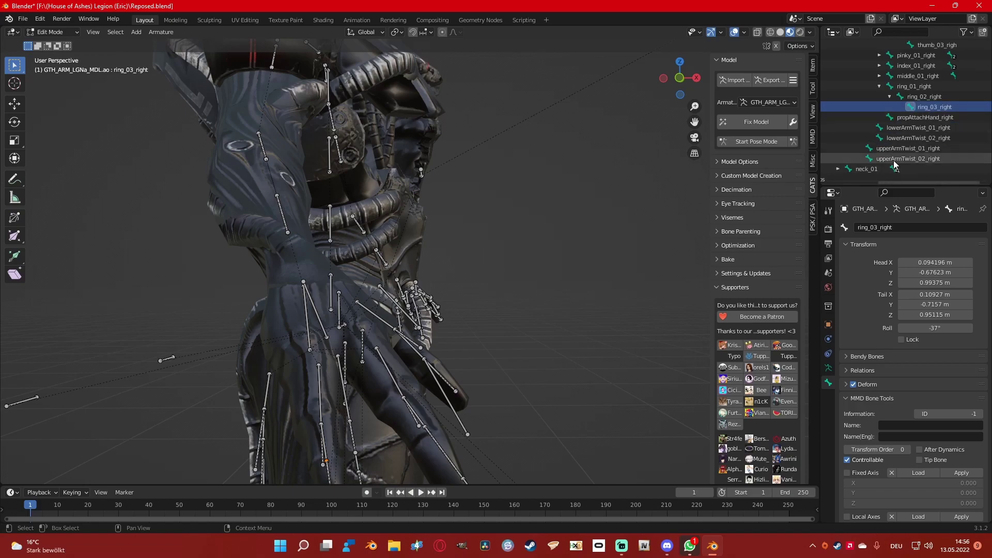
- Look over the armature hierarchies, including the bones under neck_01, to check the body bone names
scroll(923, 122, up, 3)
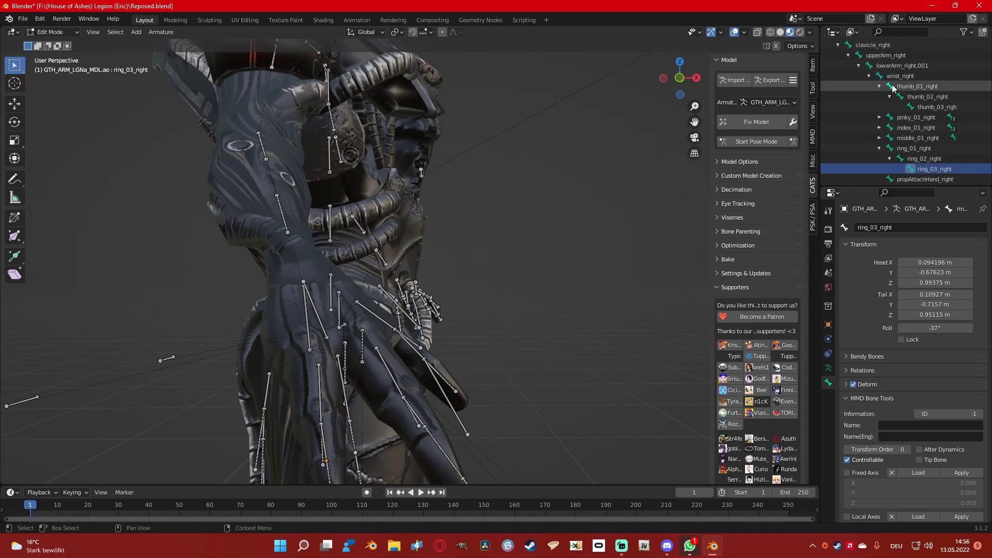
scroll(918, 151, up, 3)
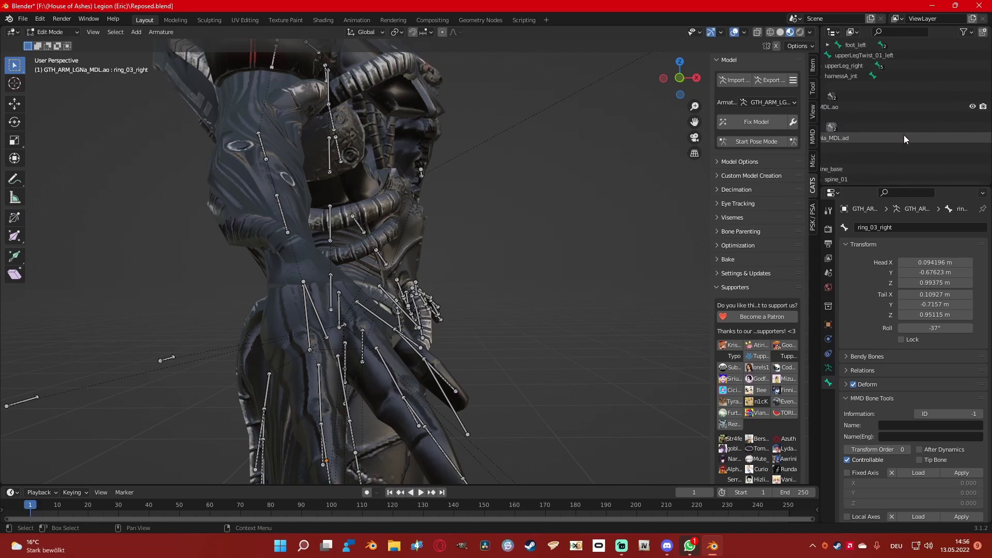
scroll(905, 135, down, 4)
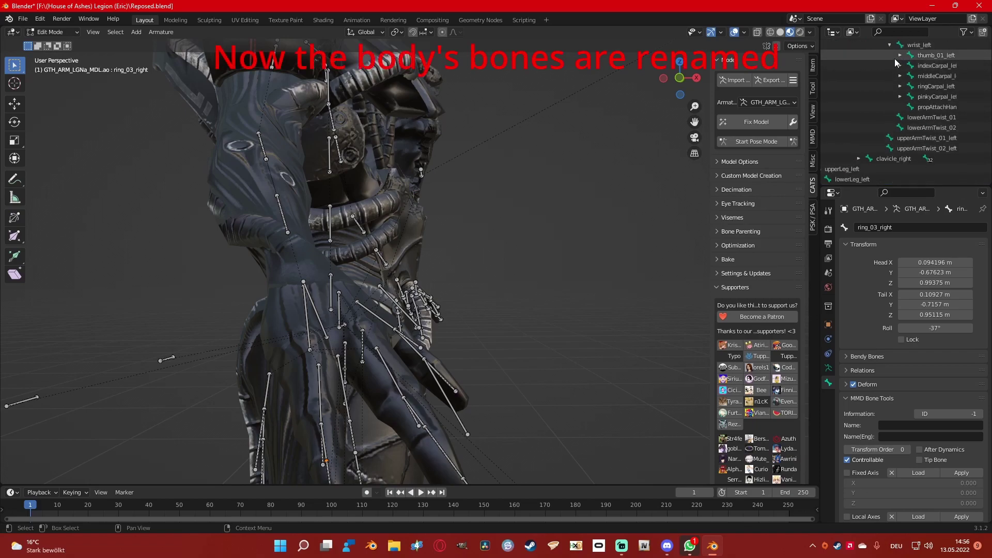
key(KP_Decimal)
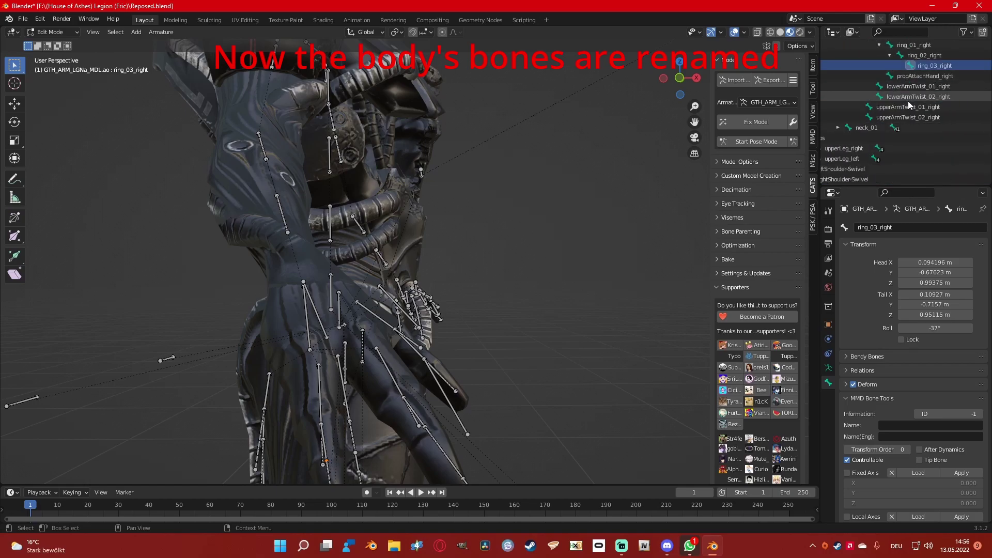
click(839, 127)
click(839, 127)
scroll(518, 226, down, 5)
middle_drag(518, 226, 497, 232)
- Save the file under the new name BodyBonesRenamed.blend in the same folder
click(23, 19)
click(44, 97)
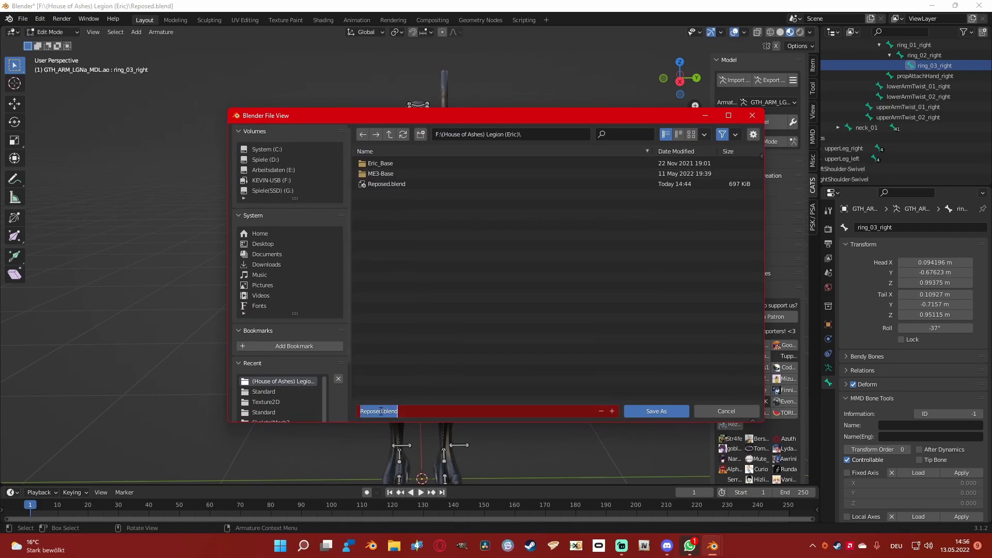
drag(376, 411, 360, 411)
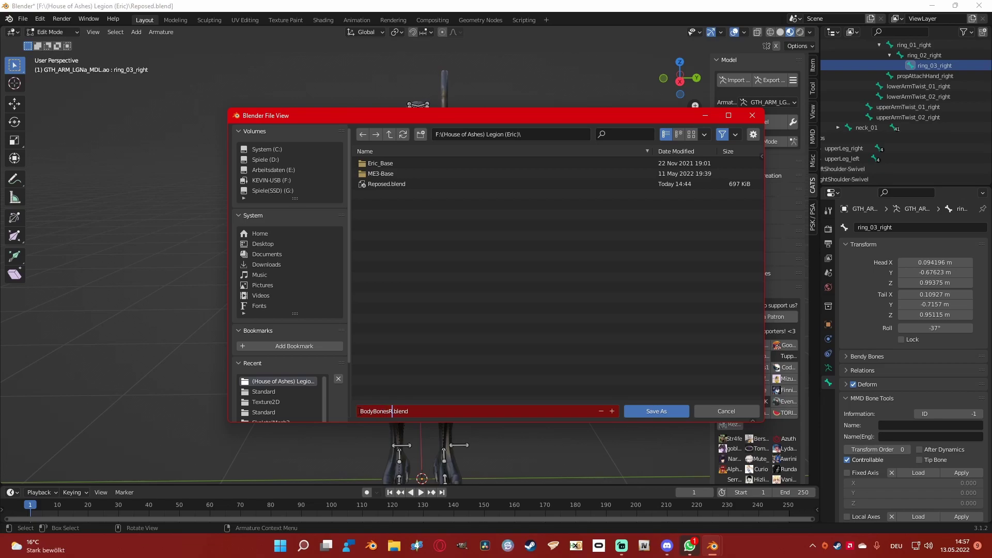
click(649, 413)
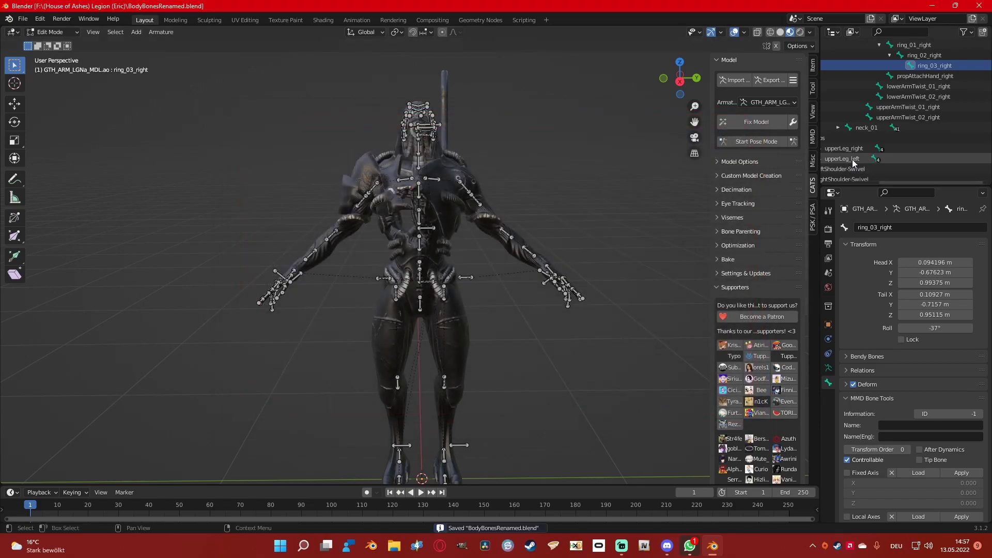
- Try to rename the lowerArm_right.001 bone as lowerArm_right, without the numeric suffix
middle_drag(450, 282, 454, 320)
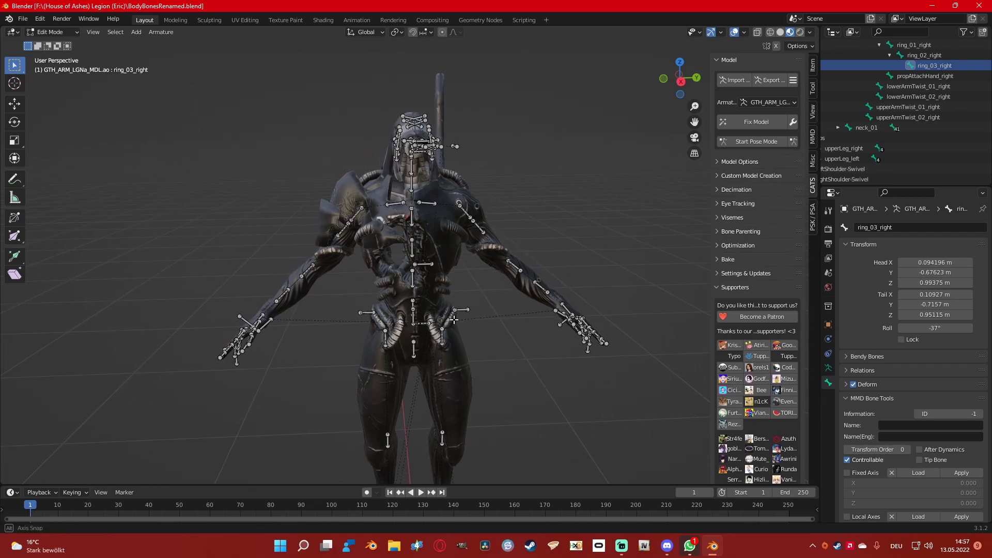
scroll(868, 154, up, 3)
scroll(889, 157, up, 4)
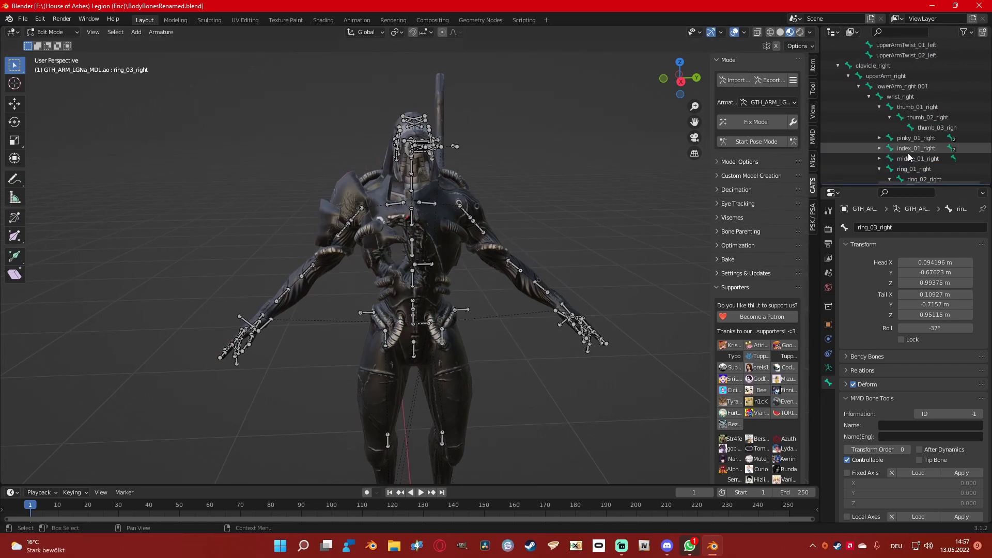
double_click(900, 107)
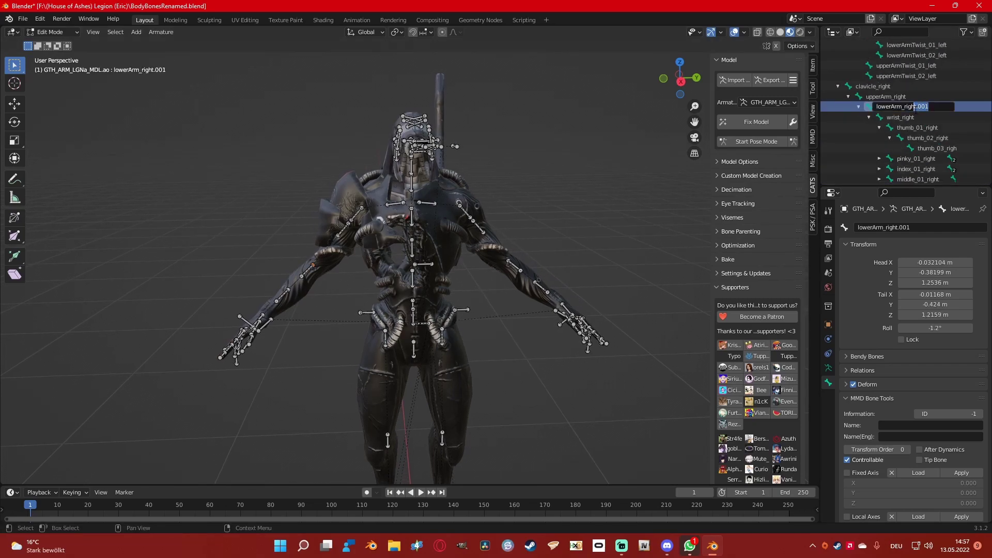
key(BackSpace)
key(Return)
double_click(926, 106)
click(926, 107)
key(Return)
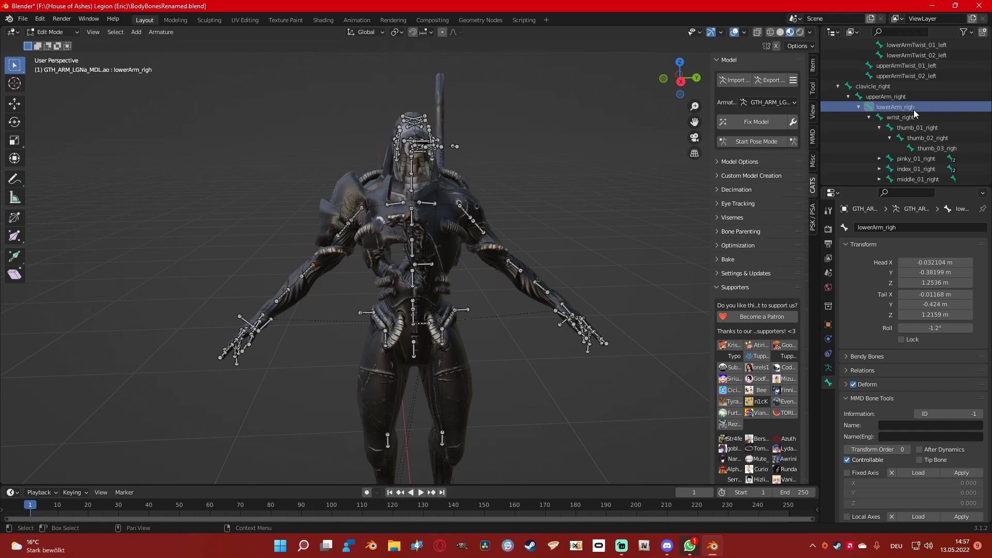
double_click(914, 108)
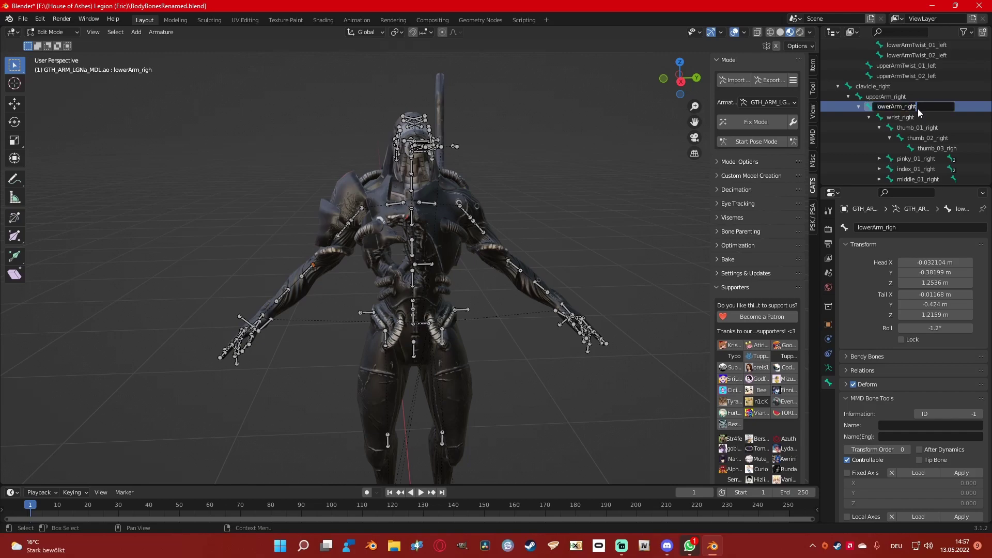
text(t)
key(Return)
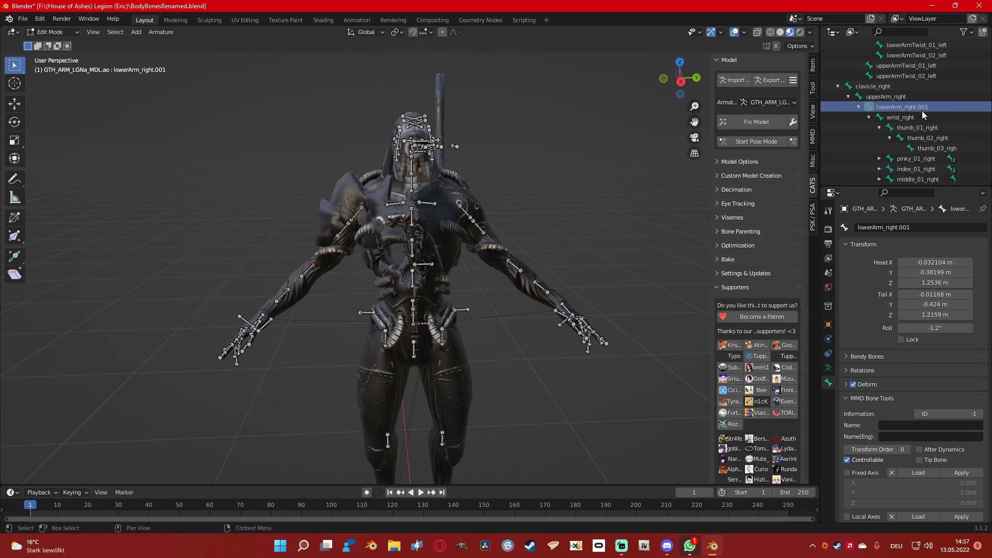
- Try to remove the .001 suffix from the name of the lowerArm_left.001 bone
scroll(922, 111, up, 3)
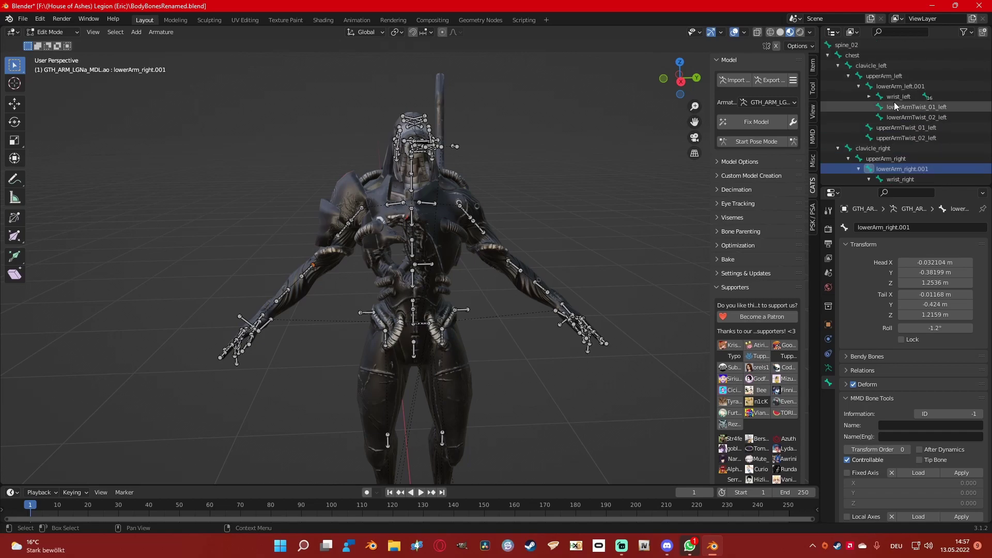
scroll(895, 100, up, 1)
double_click(902, 105)
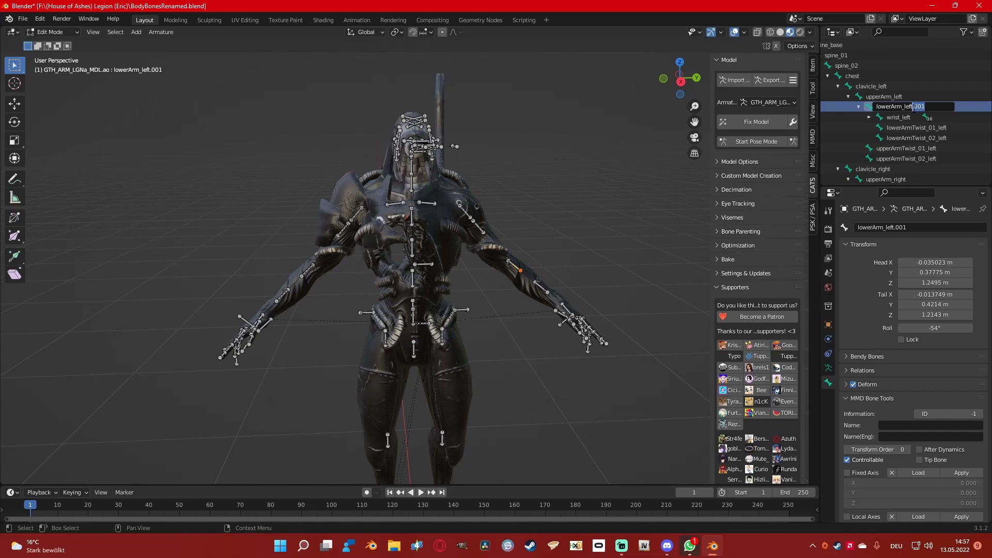
key(Return)
- Expand the spine bones of GTH_HED_LGNa_MDL.ad down to Chest2 and examine the bone names across the armatures
scroll(919, 122, down, 5)
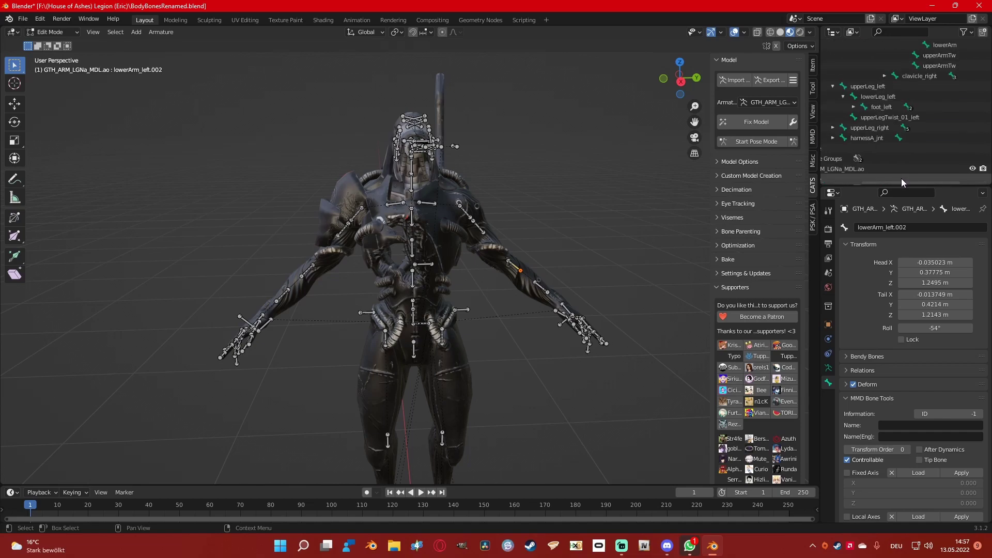
drag(915, 185, 855, 169)
scroll(867, 167, down, 4)
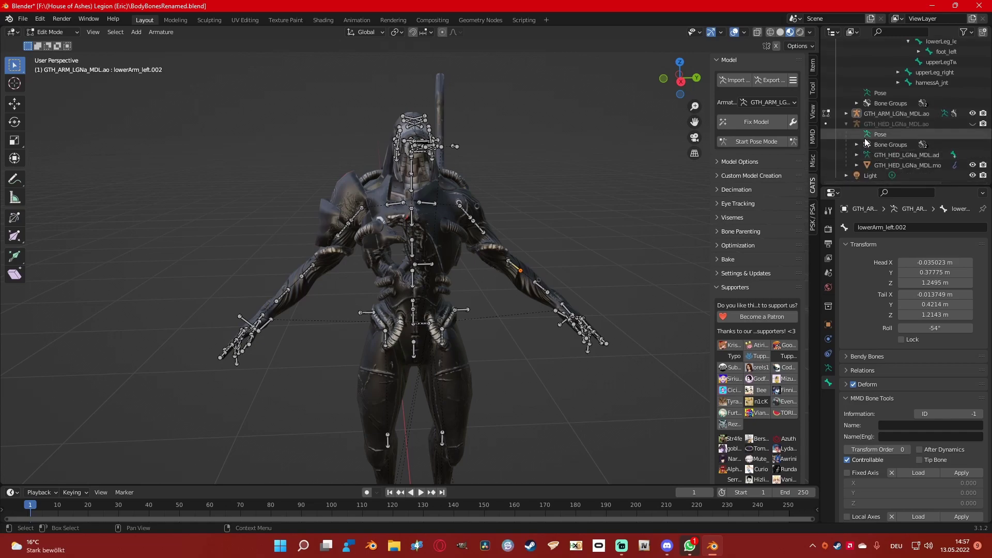
click(856, 156)
scroll(884, 162, down, 8)
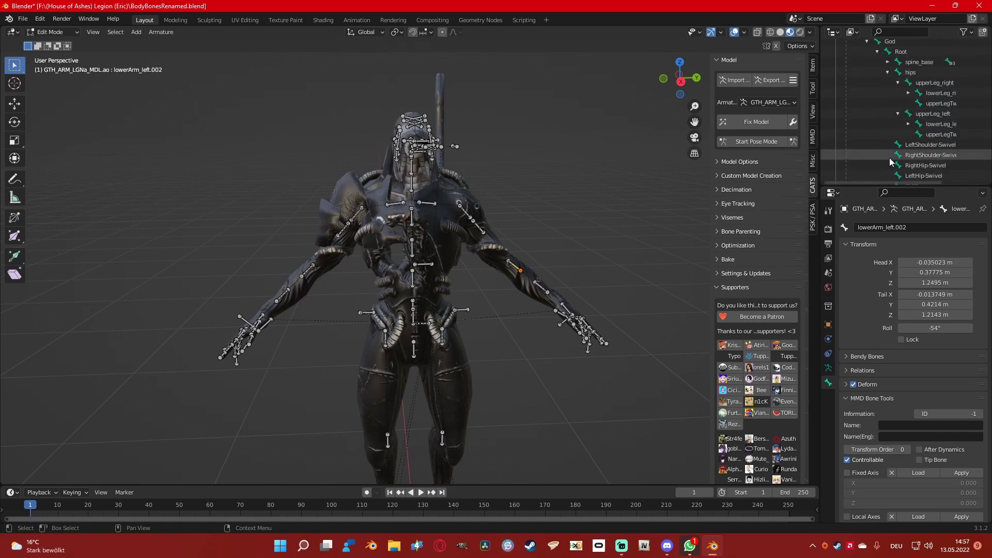
click(887, 62)
click(898, 72)
click(908, 83)
click(915, 93)
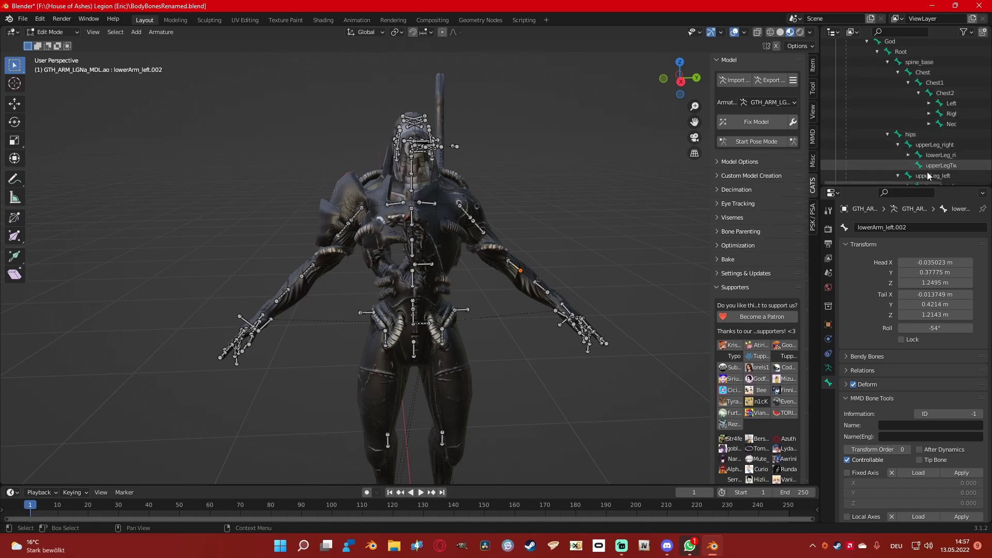
drag(922, 183, 937, 181)
scroll(899, 120, down, 10)
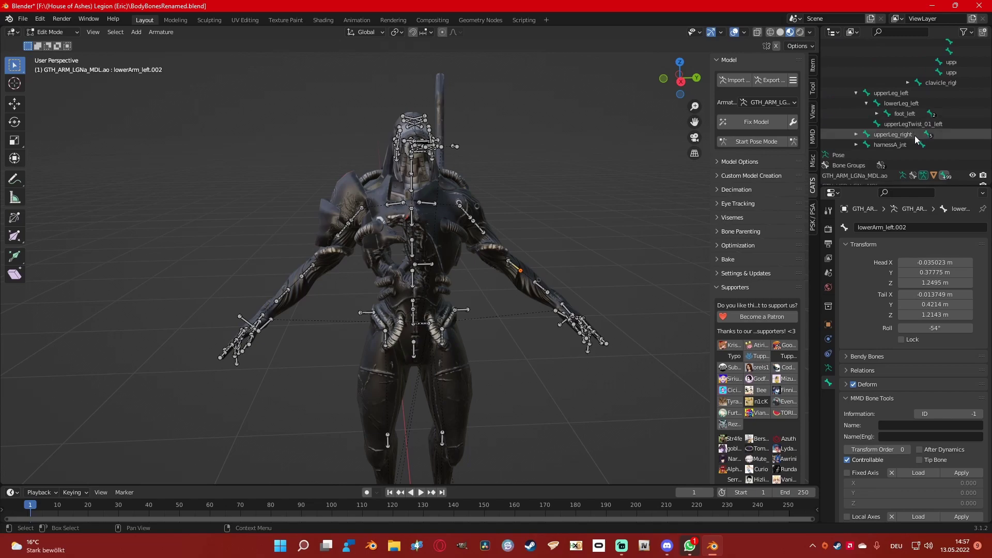
scroll(866, 142, up, 12)
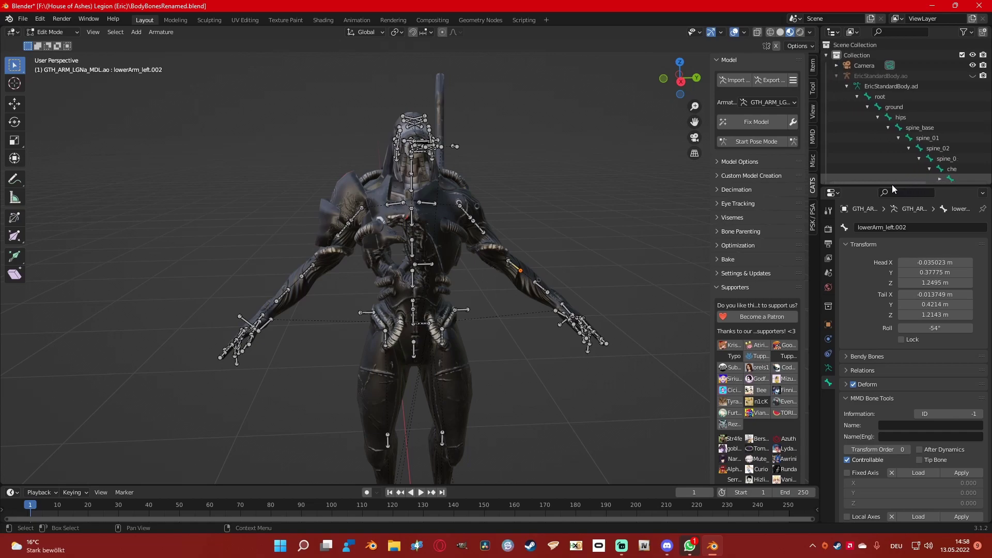
- Collapse the EricStandardBody.ao hierarchy and reveal the active left lower arm bone within GTH_ARM_LGNa_MDL.ao
click(839, 76)
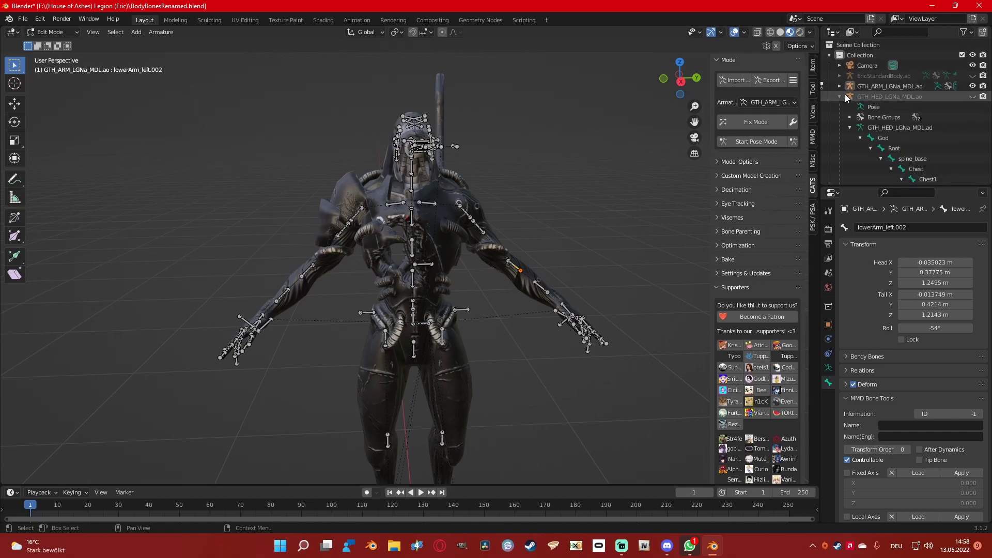
click(841, 87)
key(KP_Decimal)
drag(917, 182, 954, 184)
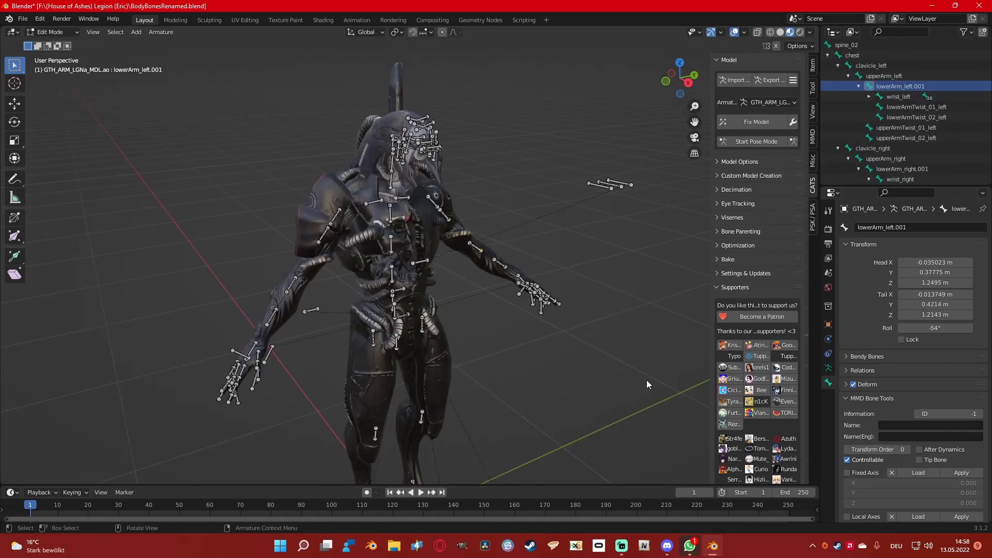
- Expand neck_01 down to the head bone and select its child bone headBase
middle_drag(683, 243, 540, 225)
scroll(888, 138, down, 5)
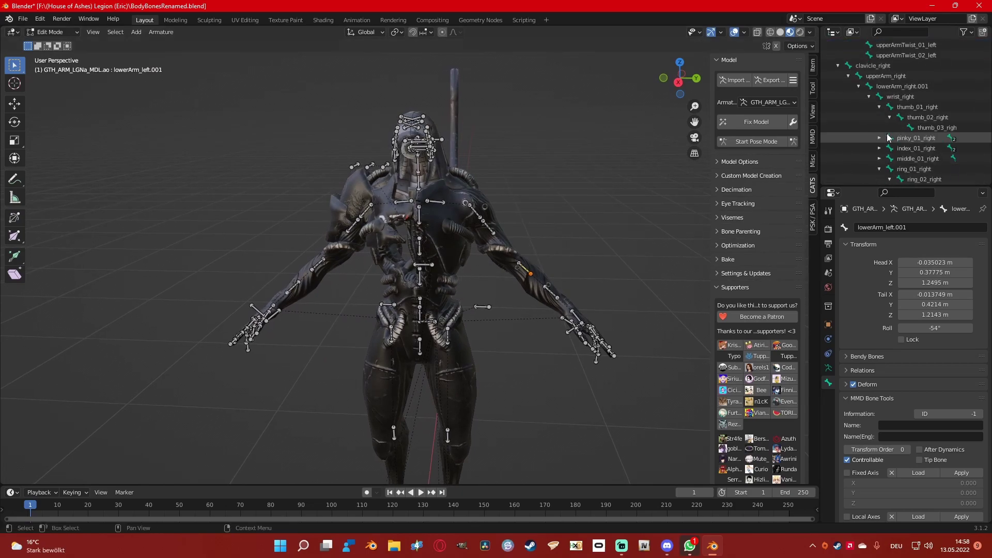
scroll(889, 138, down, 3)
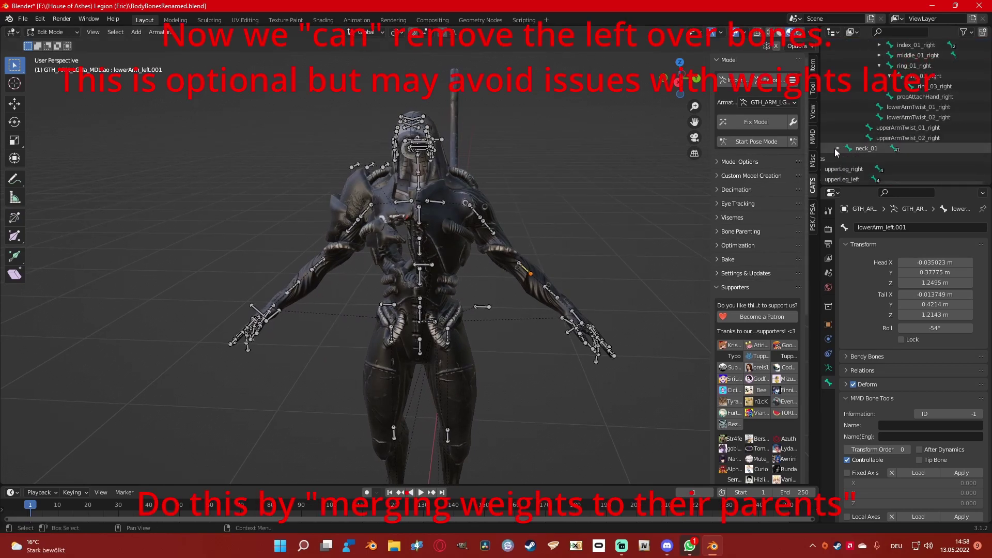
click(877, 159)
scroll(879, 155, down, 2)
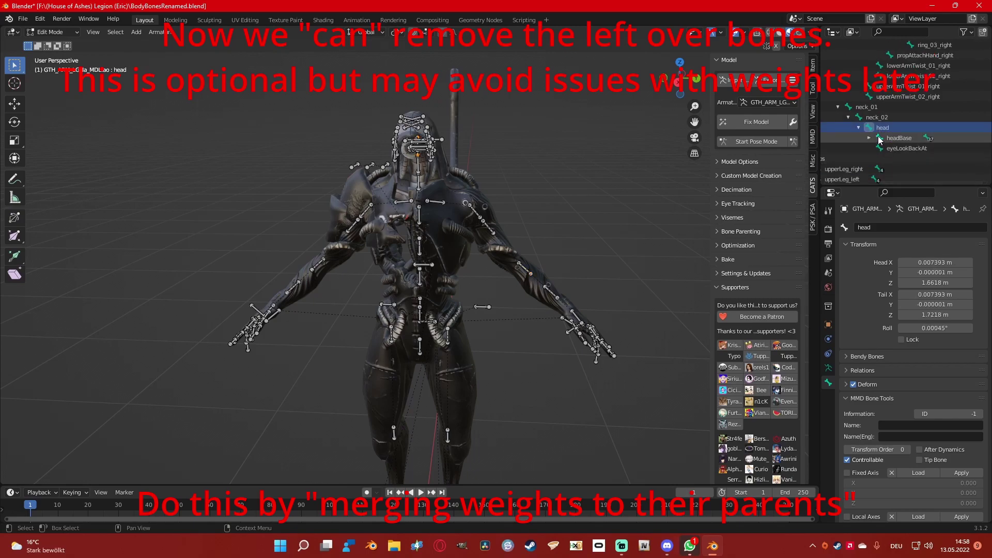
click(900, 138)
middle_drag(679, 244, 545, 208)
key(x)
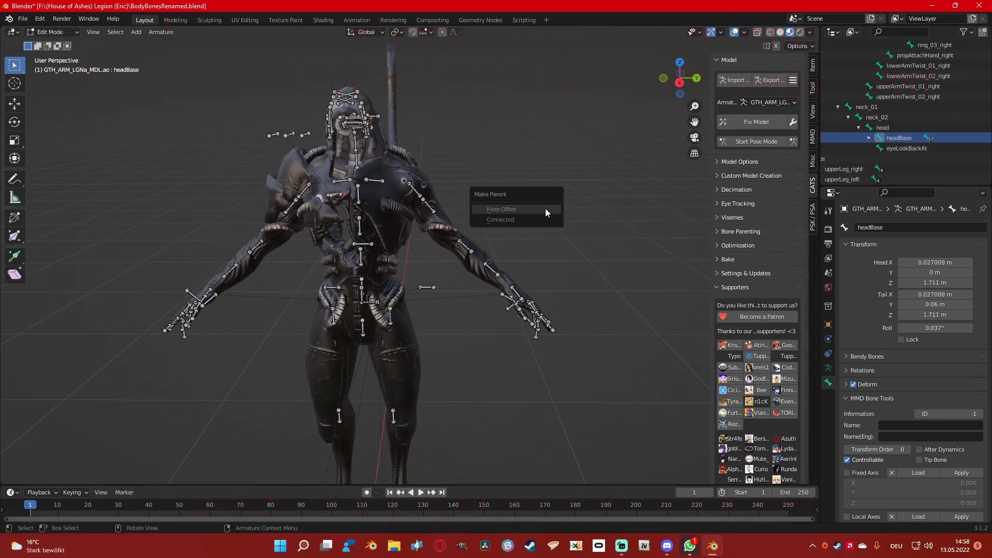
key(Escape)
key(ctrl+q)
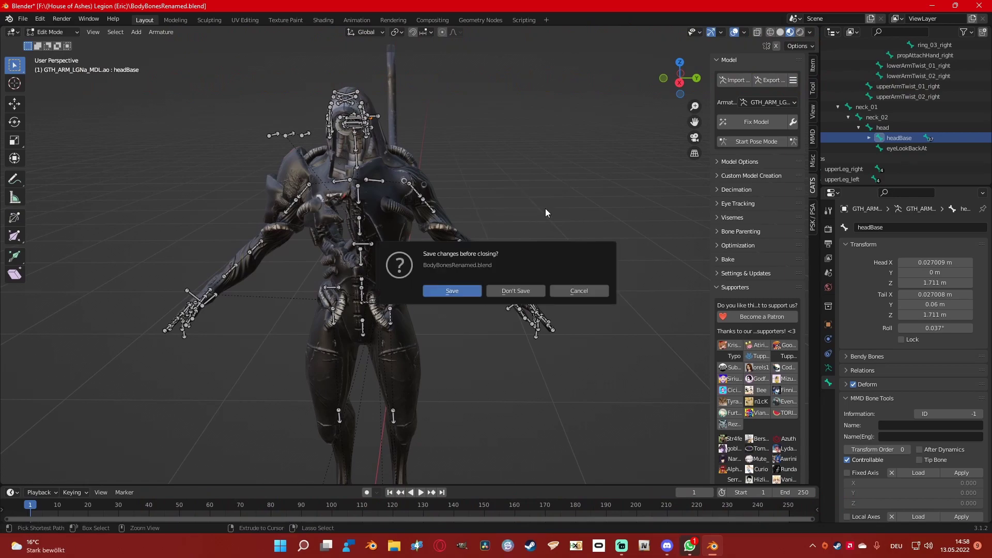
click(565, 290)
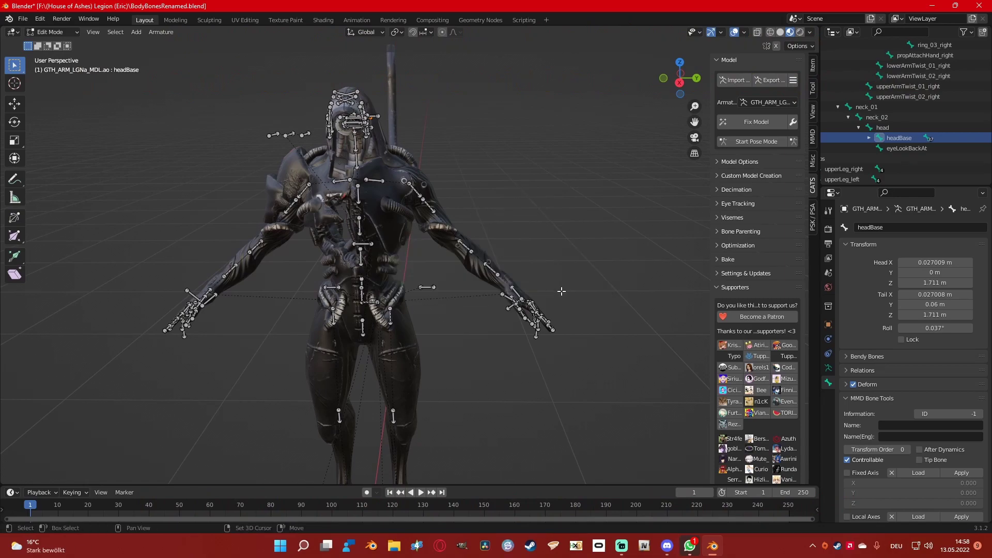
- Extend the selection to all children of headBase and merge the selected bones' weights to their parents
key(shift+g)
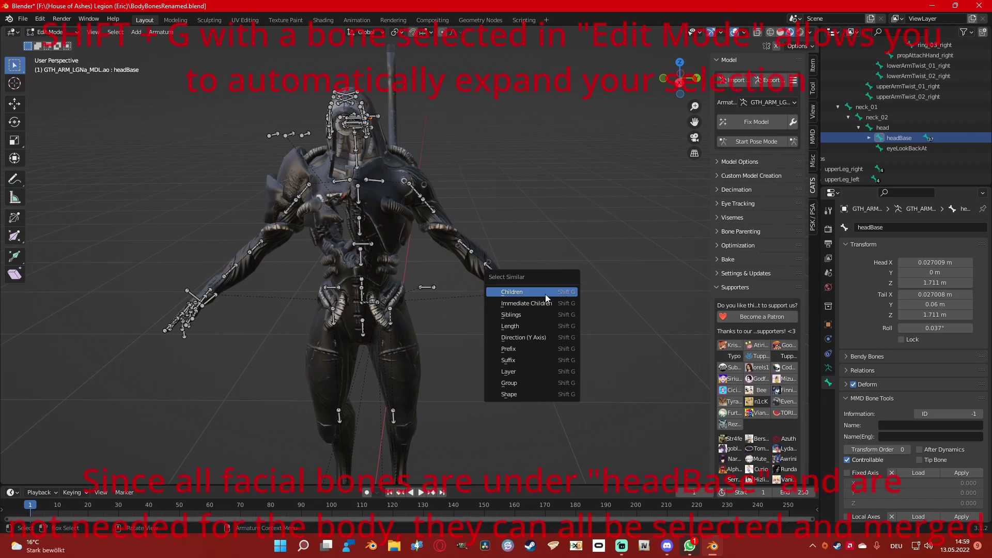
click(544, 294)
click(743, 163)
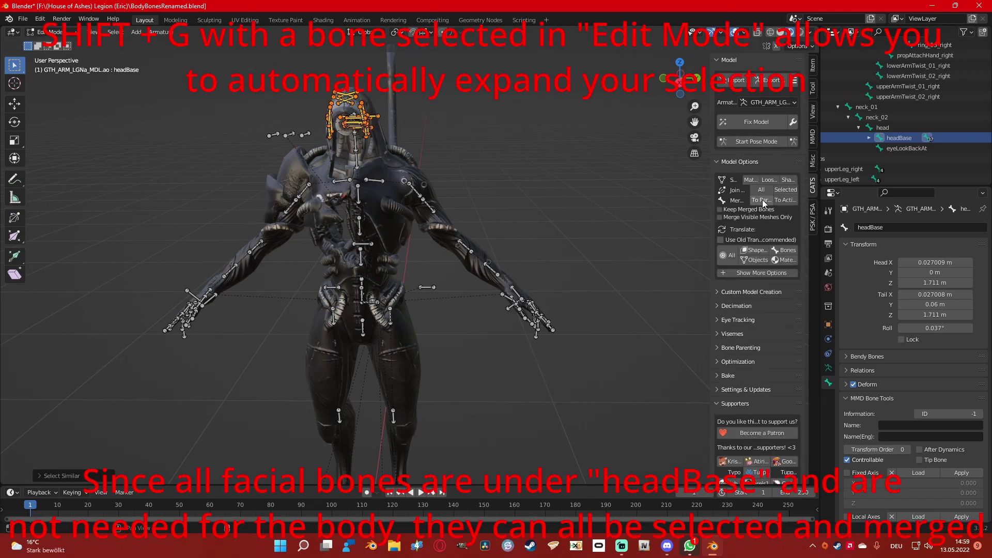
click(763, 200)
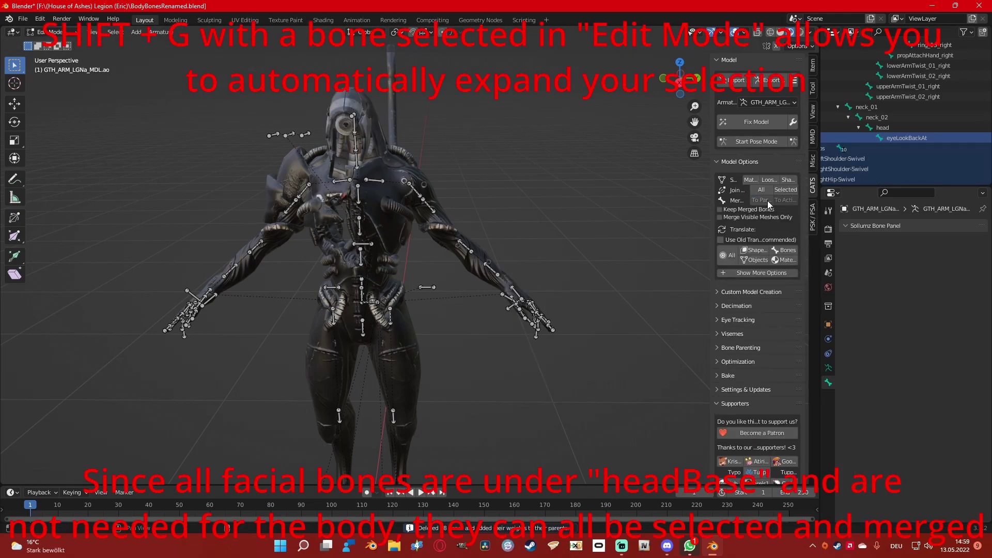
- Merge the swivel and IK helper bones from LeftShoulder-Swivel through RFIK in GTH_ARM_LGNa_MDL into their parents
mouse_move(555, 236)
middle_down()
mouse_move(594, 237)
mouse_move(548, 238)
middle_up()
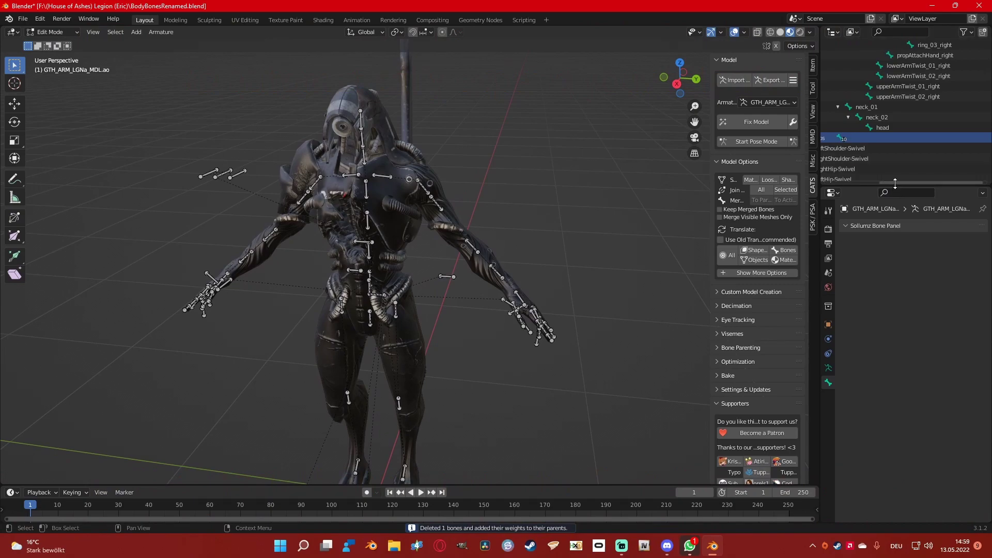
drag(896, 182, 862, 181)
click(873, 148)
scroll(865, 149, down, 3)
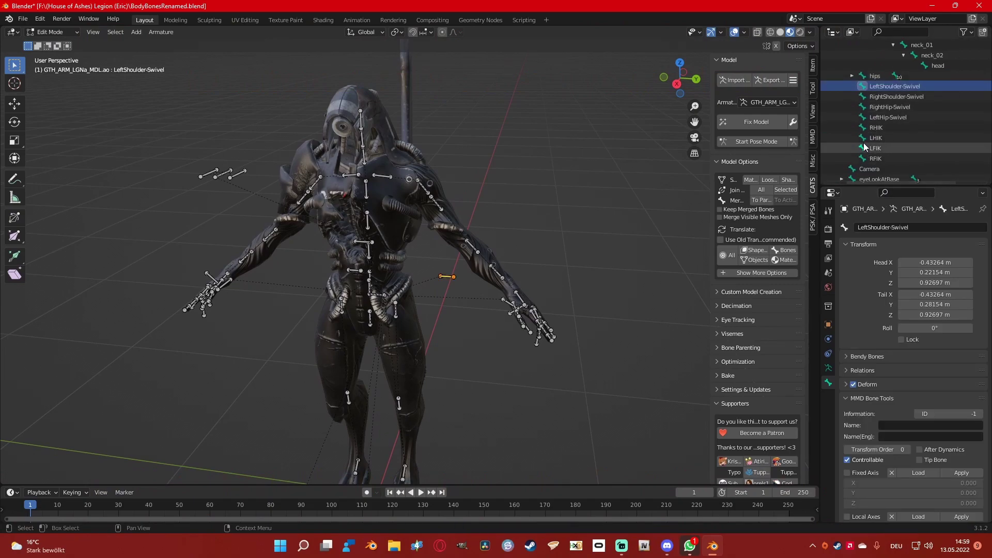
drag(862, 92, 861, 169)
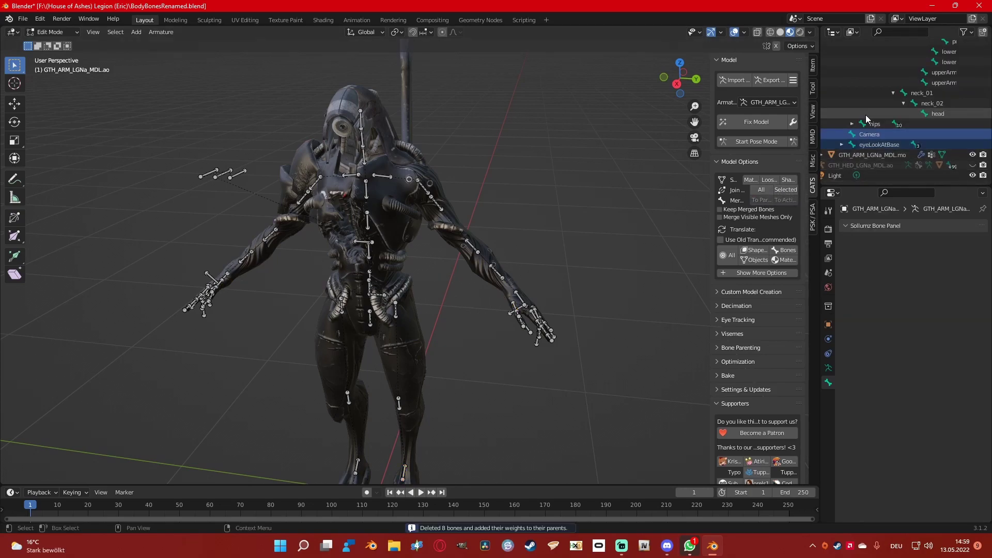
- Merge the Camera bone, as well as eyeLookAtBase together with all its children, into their parents
click(870, 135)
click(761, 200)
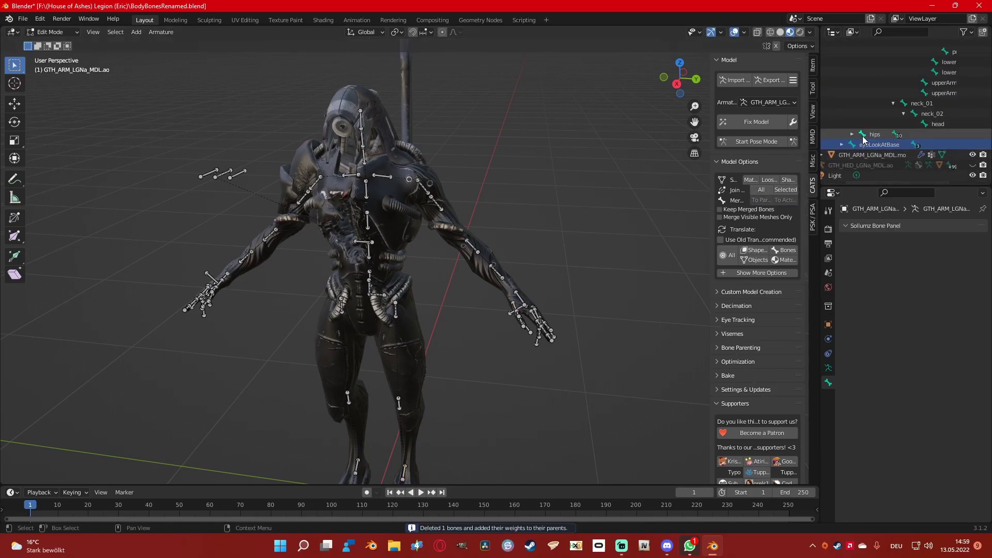
click(864, 142)
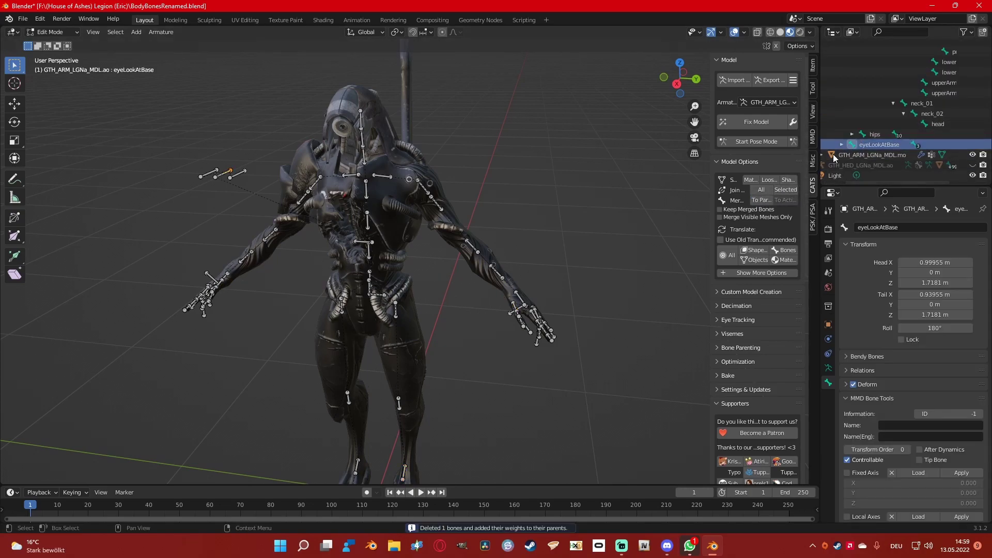
key(shift+g)
click(567, 252)
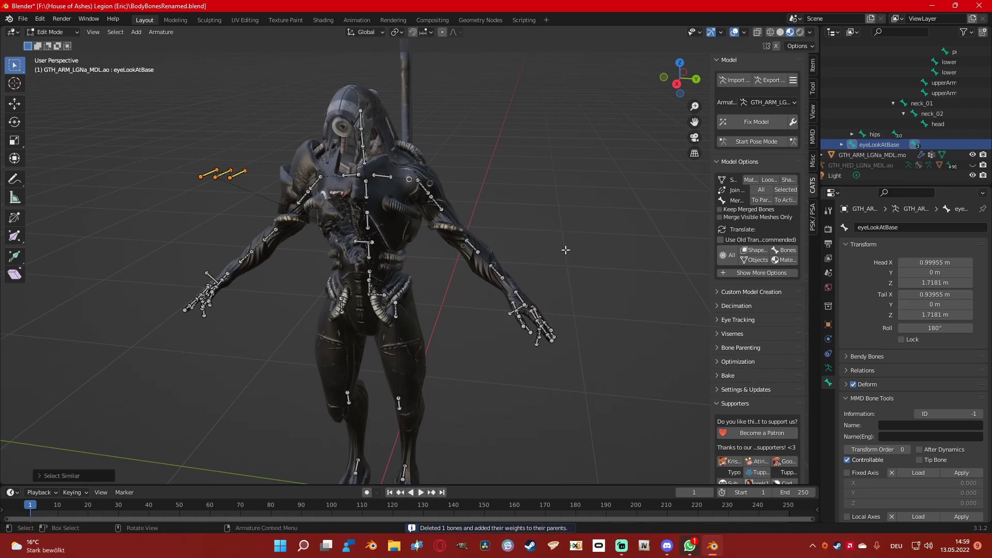
click(759, 200)
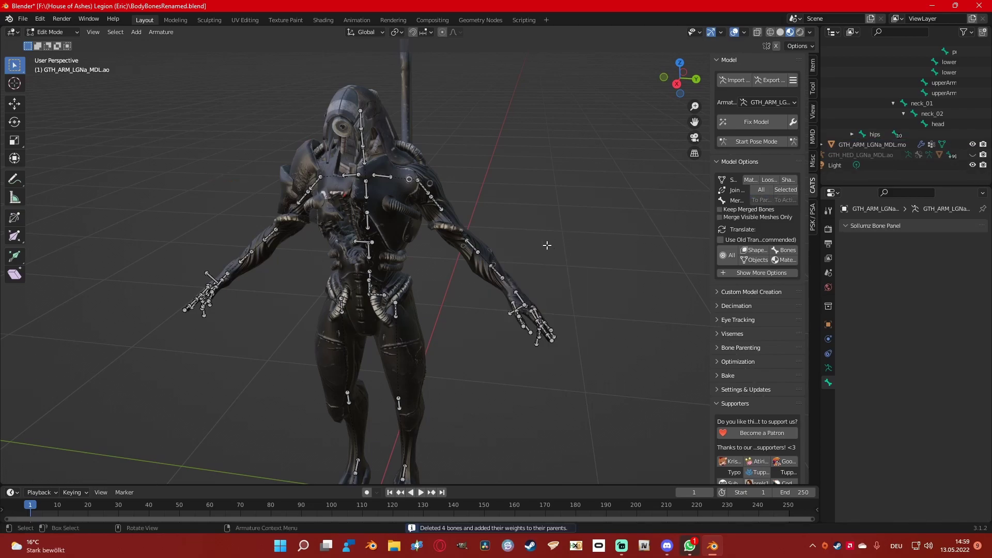
- Examine the leg bones beneath hips and collapse that branch again
scroll(848, 146, up, 1)
click(851, 145)
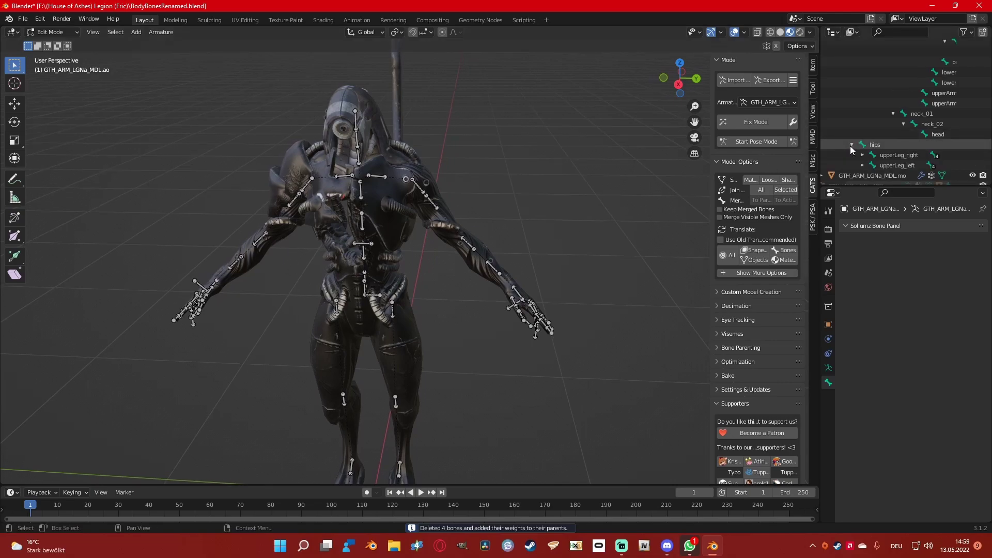
click(861, 155)
scroll(861, 156, down, 4)
click(873, 124)
click(873, 124)
click(853, 114)
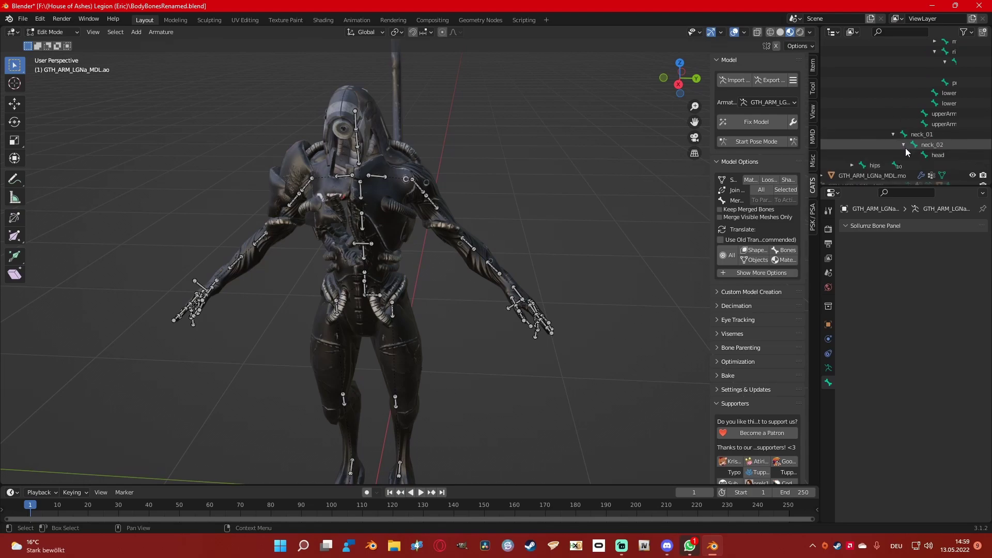
- Select middle_01_right with all its child bones on the right hand and merge their weights to their parents
drag(899, 182, 941, 183)
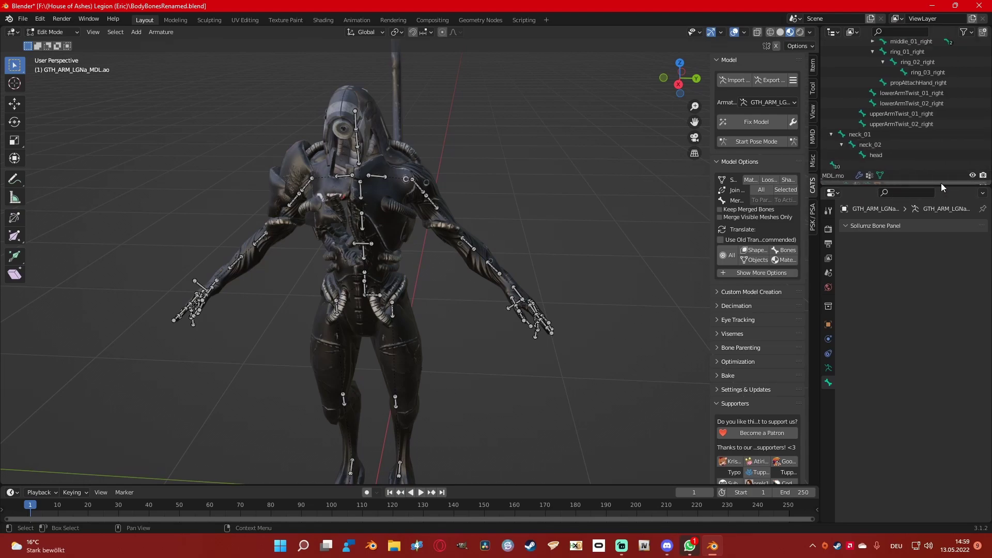
scroll(897, 147, up, 6)
middle_drag(733, 179, 562, 178)
scroll(562, 178, up, 4)
shift+scroll(572, 193, up, 3)
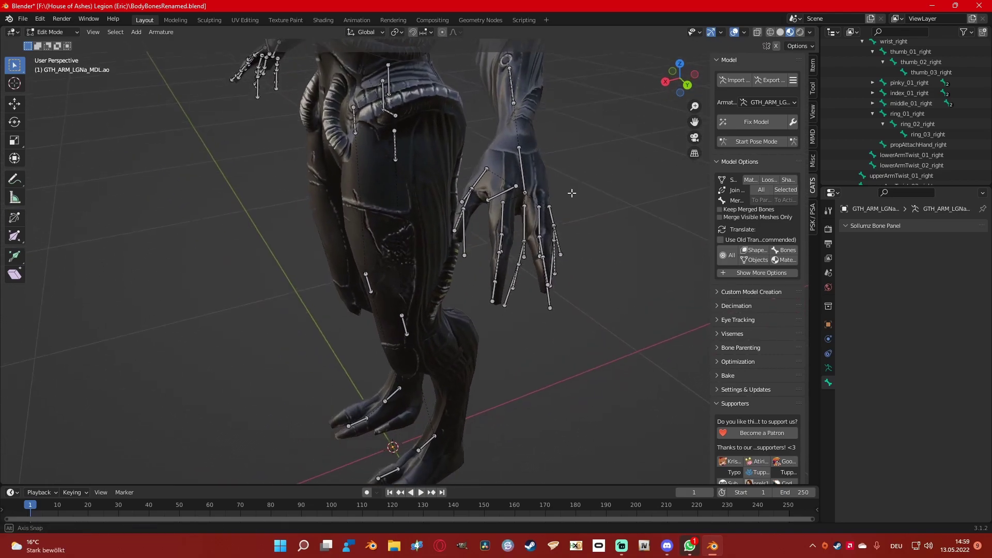
scroll(591, 188, up, 2)
click(893, 103)
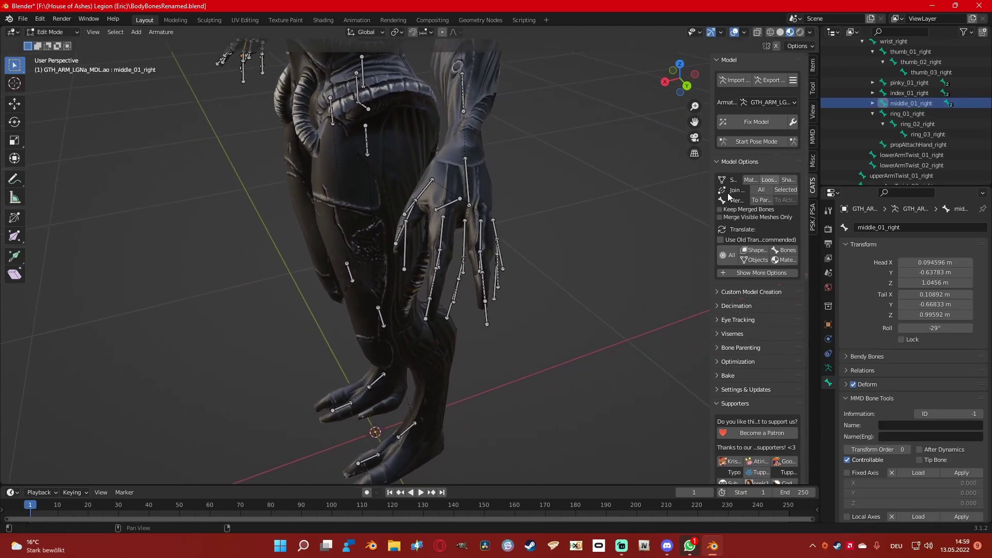
scroll(585, 223, down, 5)
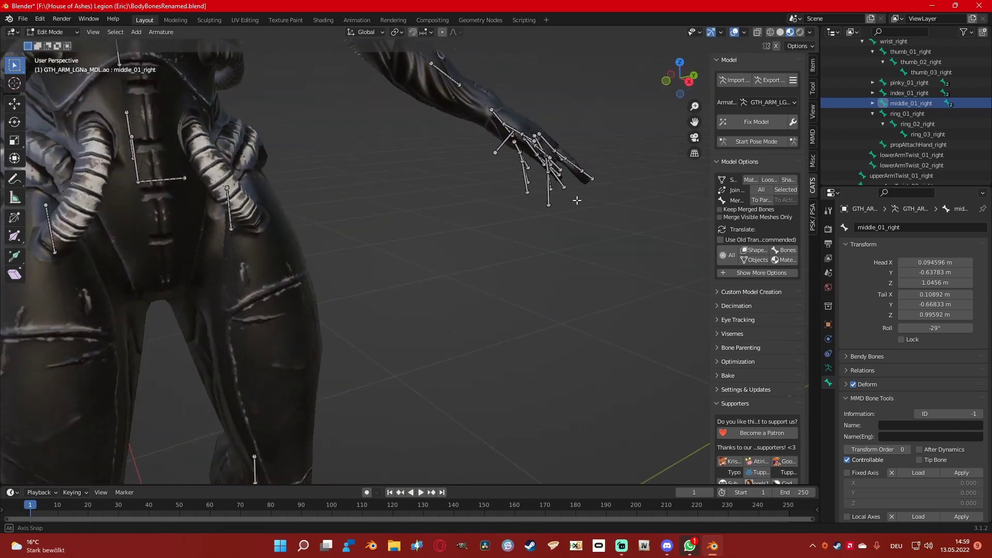
middle_drag(392, 253, 445, 263)
scroll(449, 265, up, 5)
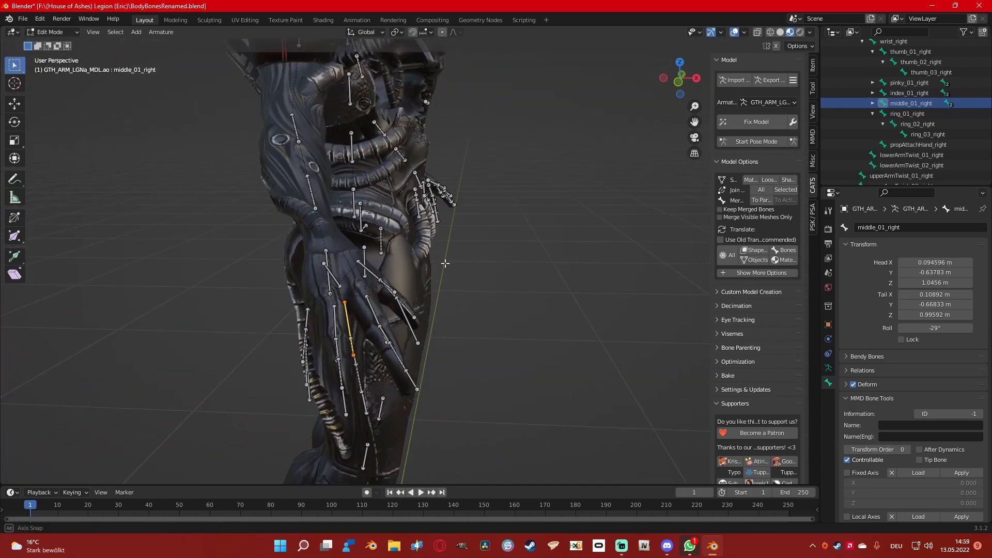
key(shift+g)
click(444, 270)
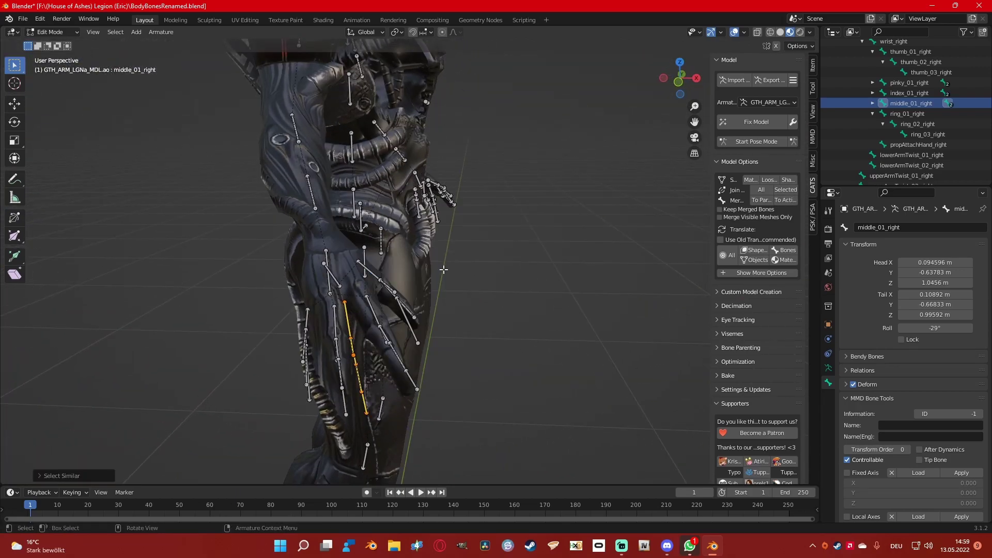
click(757, 200)
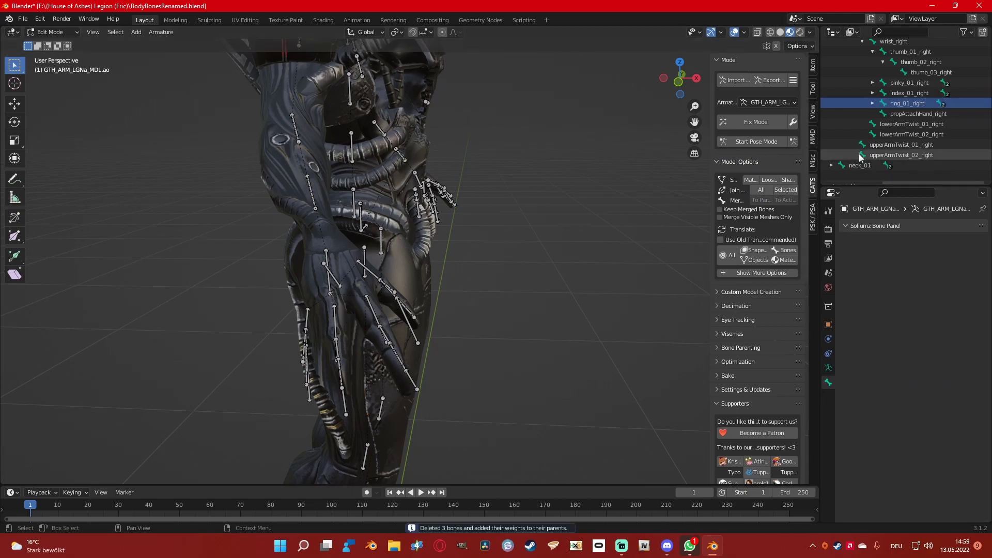
- Select pinky_01_right with all its child bones and merge their weights to their parents
click(886, 103)
click(909, 93)
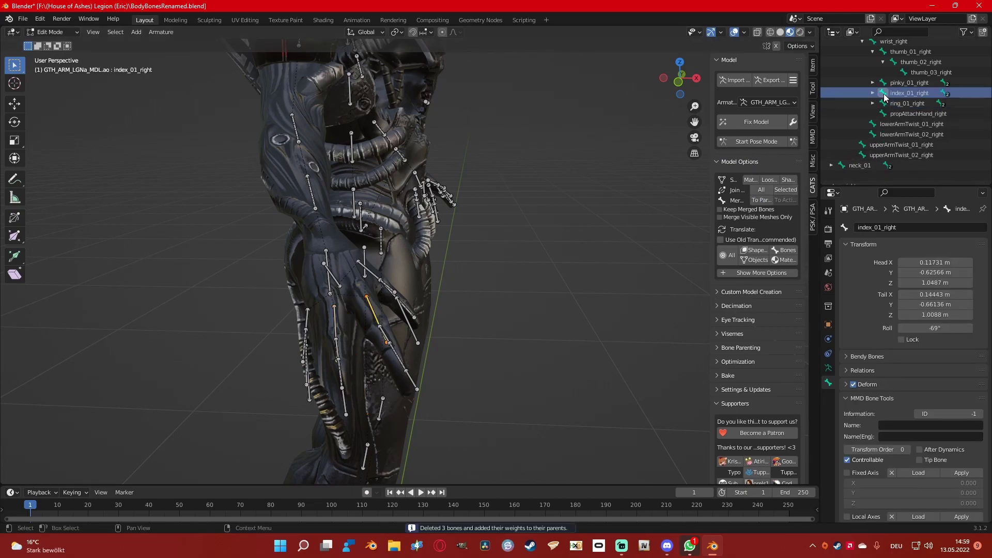
click(908, 83)
middle_drag(594, 217, 644, 180)
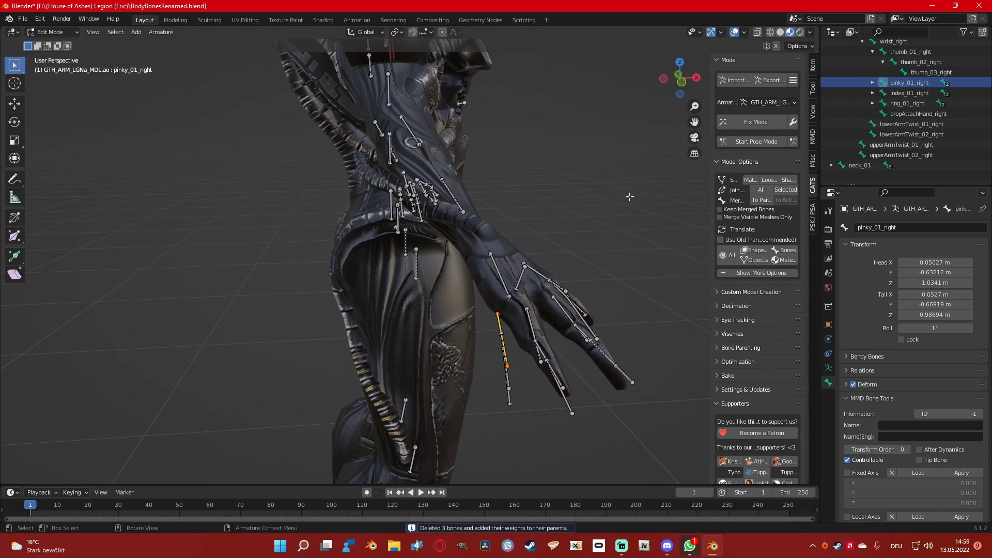
key(shift+g)
click(631, 198)
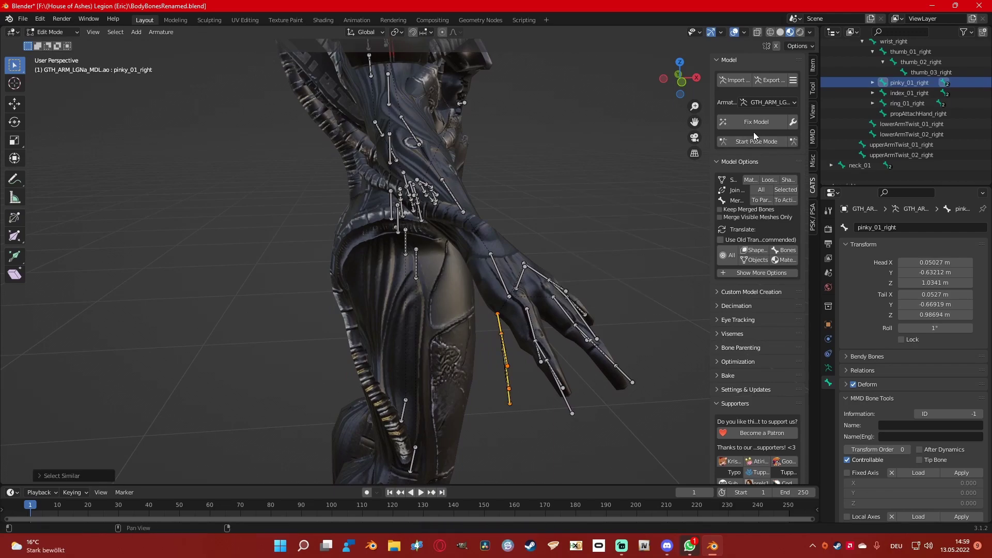
click(758, 200)
middle_drag(698, 207, 635, 215)
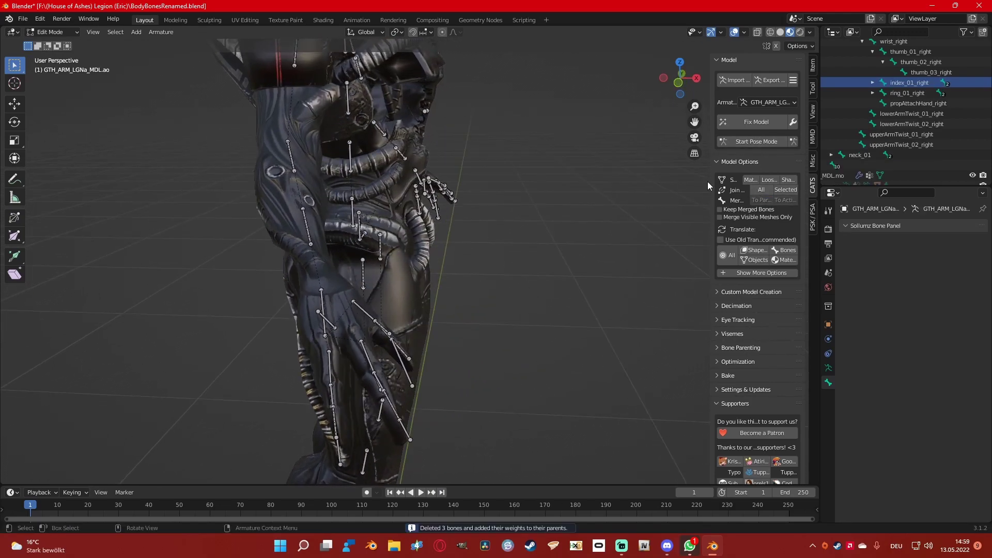
- Collapse the right thumb branch and rename the bone lowerArm_right.001 to lowerArm_right
click(873, 52)
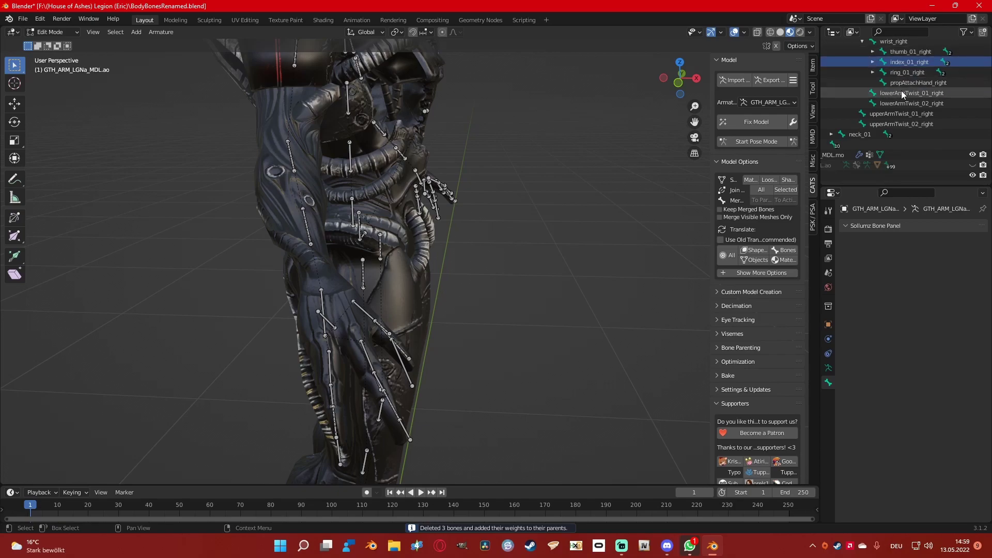
scroll(879, 129, up, 5)
double_click(910, 106)
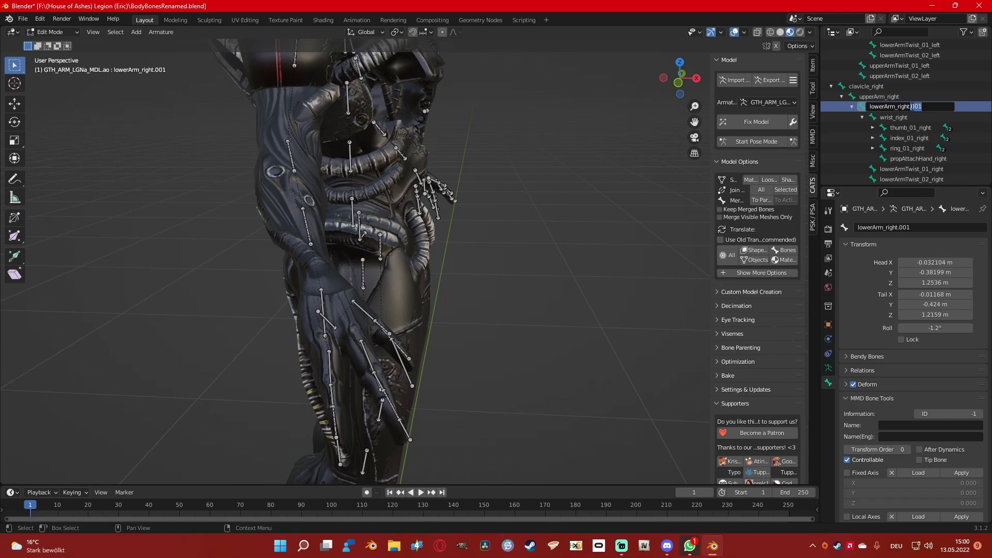
key(Return)
- Rename the bone lowerArm_left.001 to lowerArm_left
scroll(901, 116, up, 3)
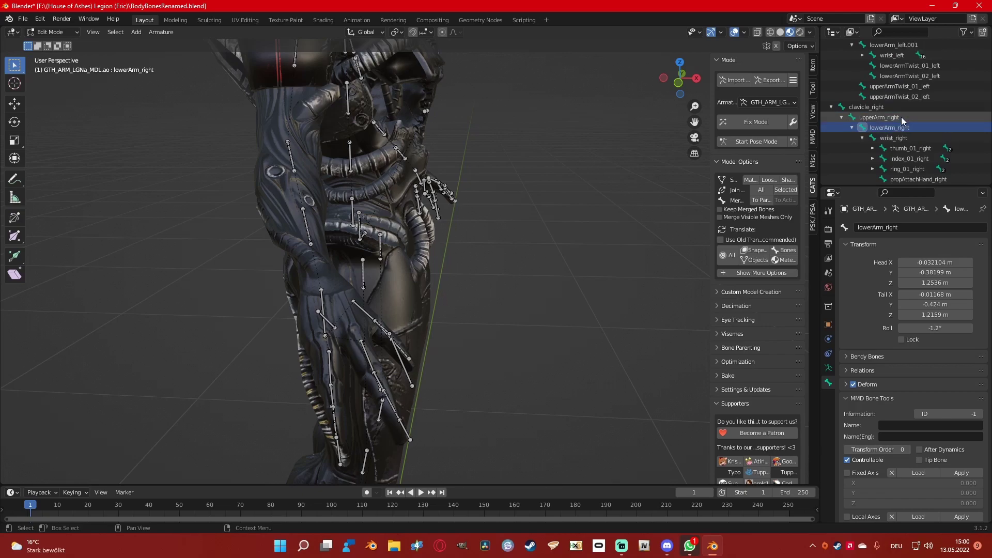
double_click(899, 85)
scroll(902, 103, up, 2)
double_click(919, 107)
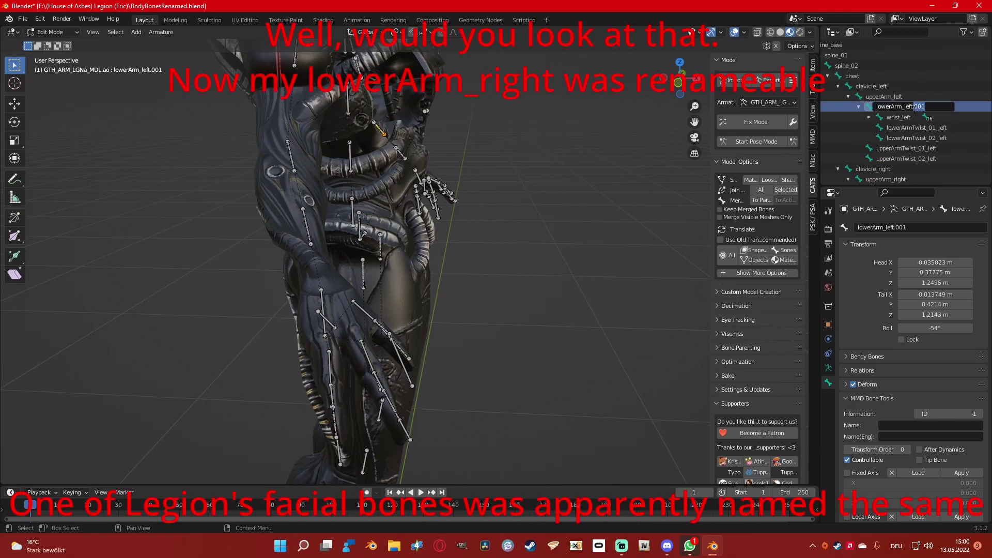
key(Return)
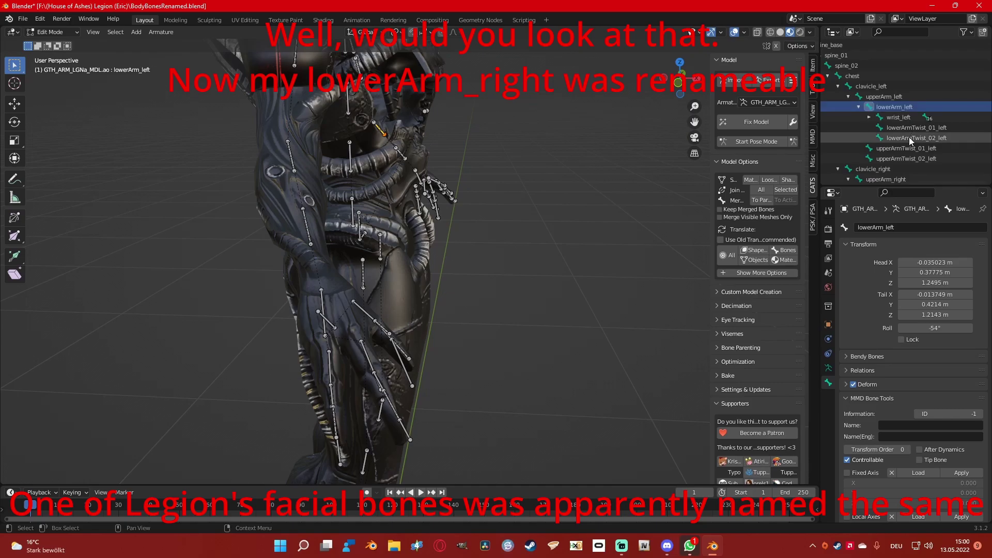
- Expand wrist_left, select pinky_01_left with all its child bones and merge their weights to their parents
click(869, 117)
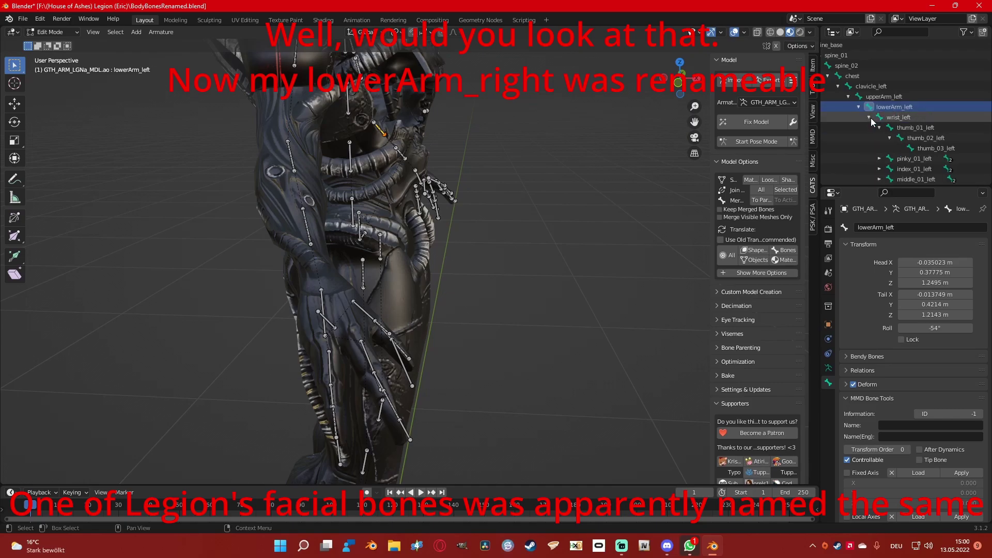
click(880, 127)
click(889, 127)
middle_drag(517, 206, 493, 225)
scroll(534, 215, up, 3)
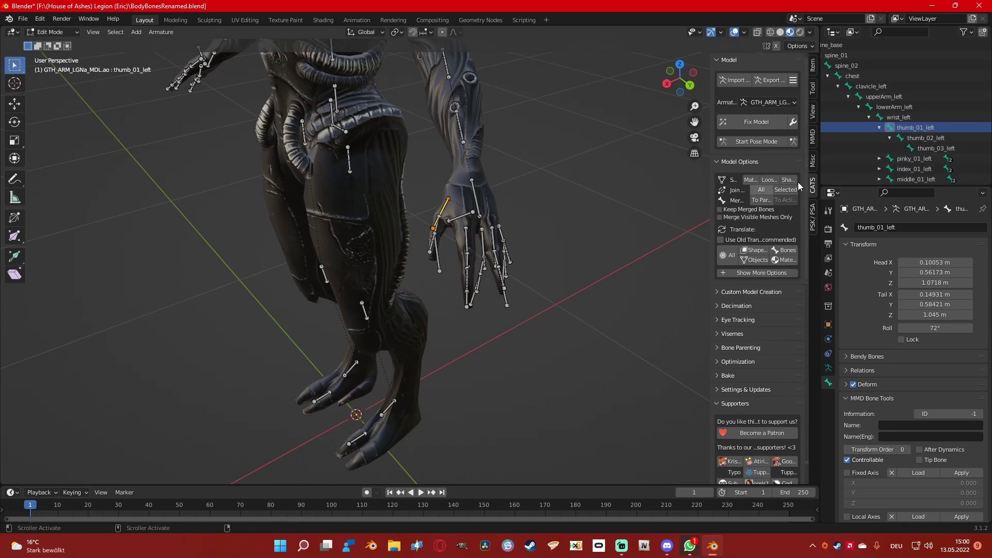
click(912, 158)
mouse_move(547, 186)
middle_down()
mouse_move(588, 181)
mouse_move(562, 176)
middle_up()
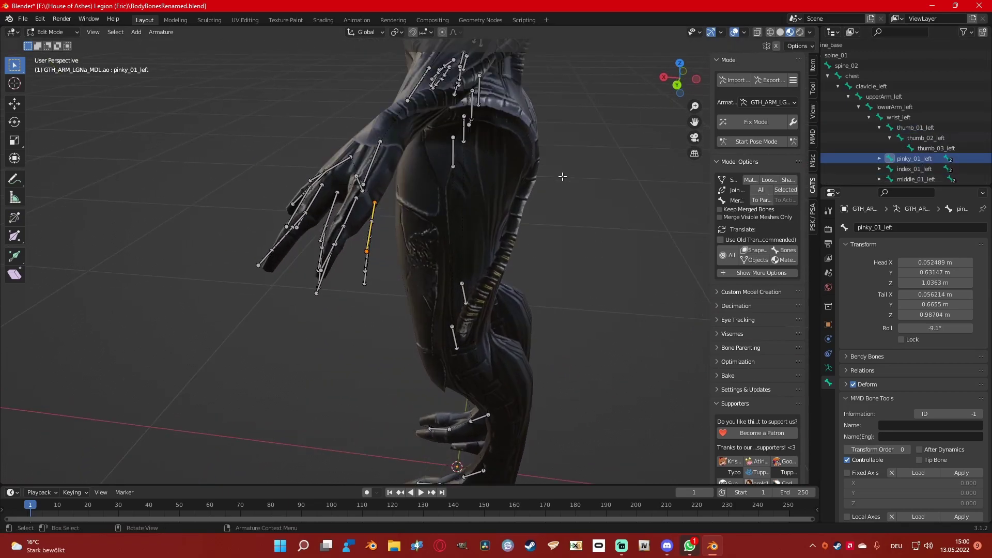
key(shift+g)
click(597, 174)
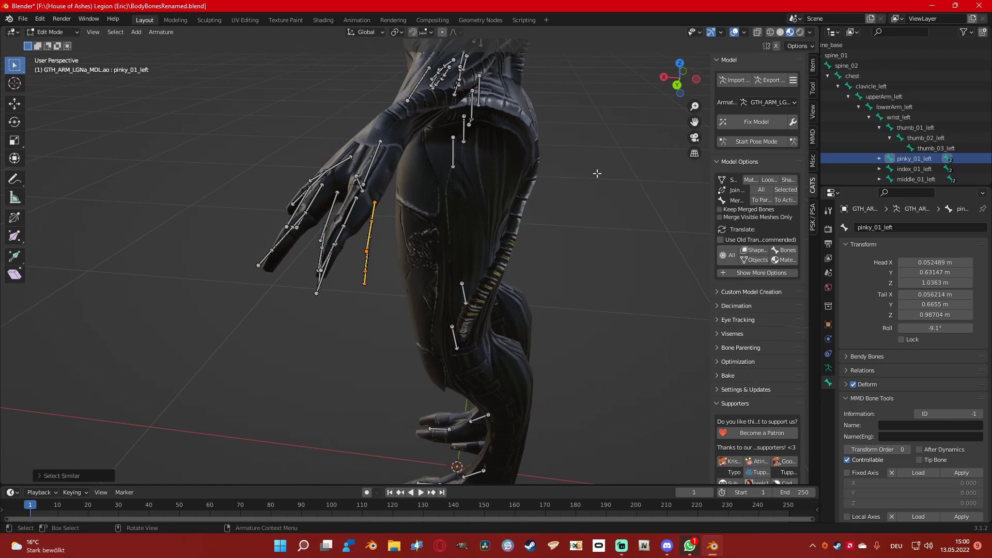
click(762, 200)
- Select middle_01_left with all its child bones and merge their weights to their parents
middle_drag(591, 200, 641, 203)
click(893, 171)
key(shift+g)
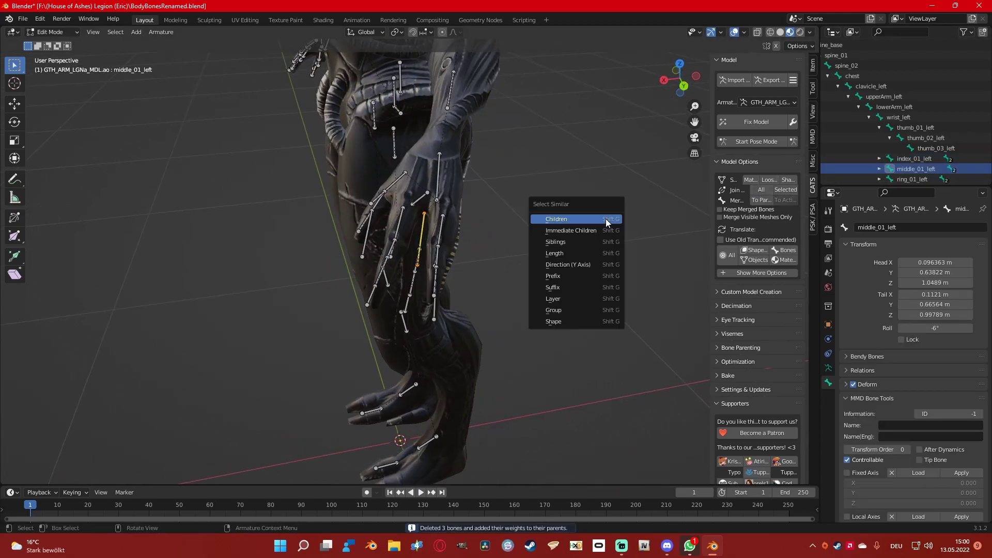
click(602, 220)
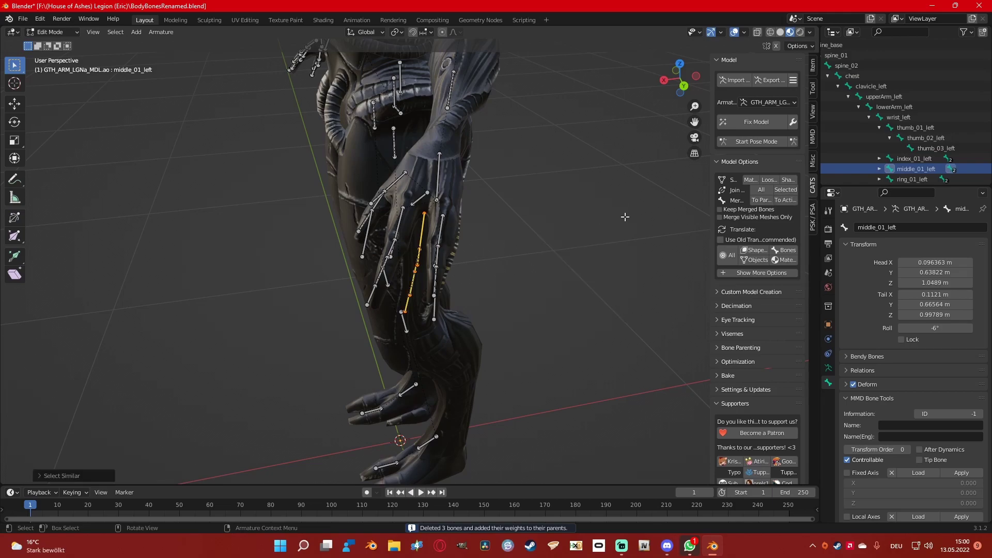
click(767, 203)
- Rename the body mesh GTH_ARM_LGNa_MDL.mo to EricStandardBody.mo and save the file
mouse_move(530, 225)
middle_down()
mouse_move(631, 219)
mouse_move(533, 234)
middle_up()
shift+middle_drag(451, 187, 516, 217)
scroll(517, 217, up, 3)
scroll(583, 242, down, 3)
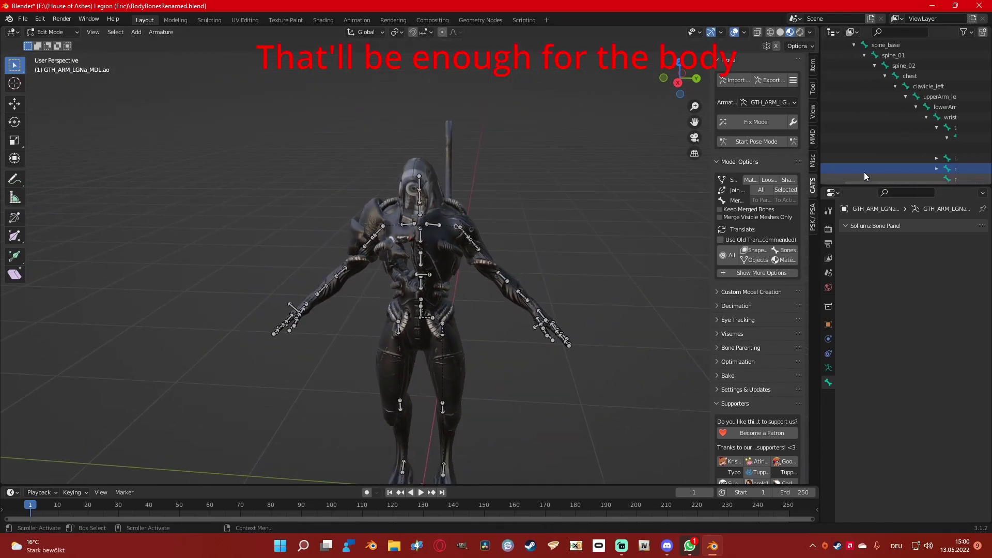
scroll(866, 175, up, 10)
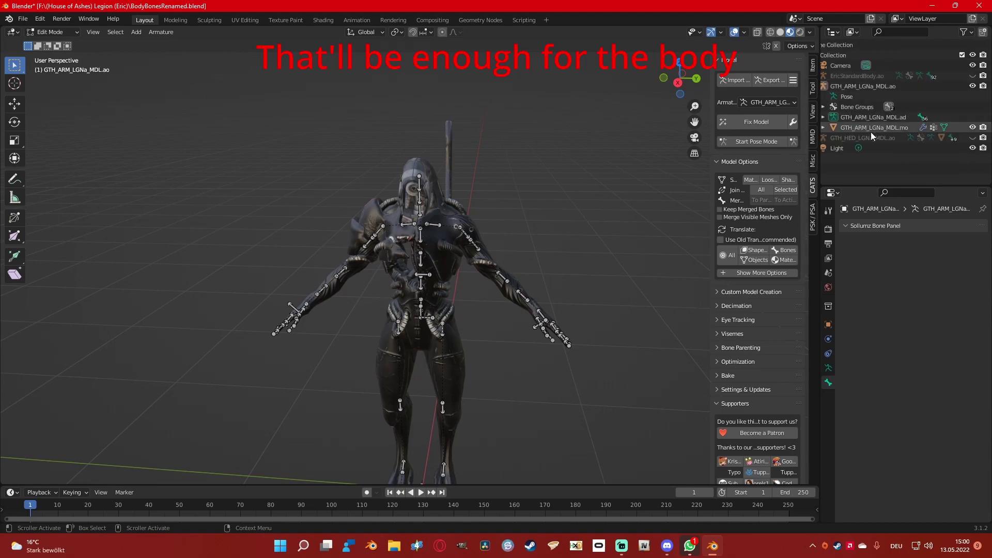
drag(889, 182, 873, 182)
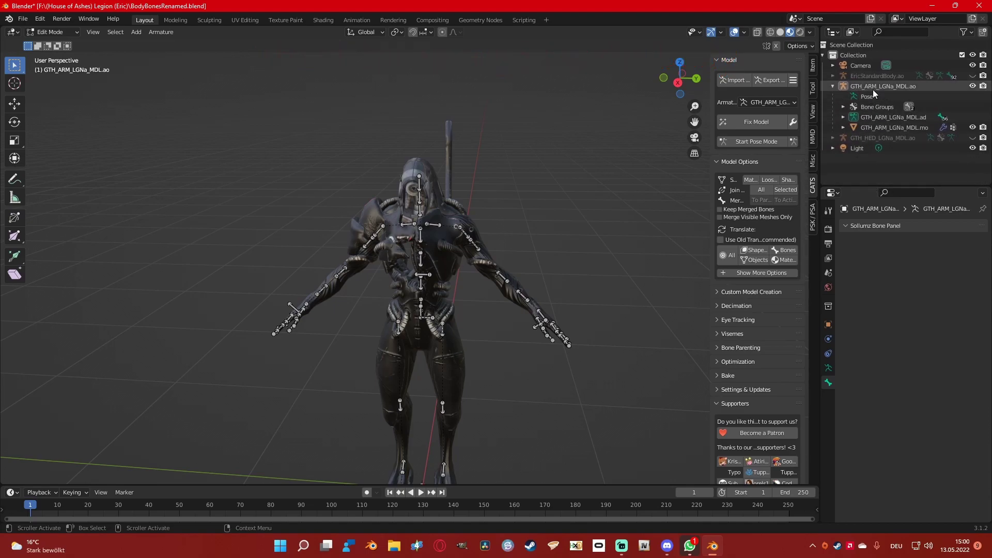
double_click(885, 128)
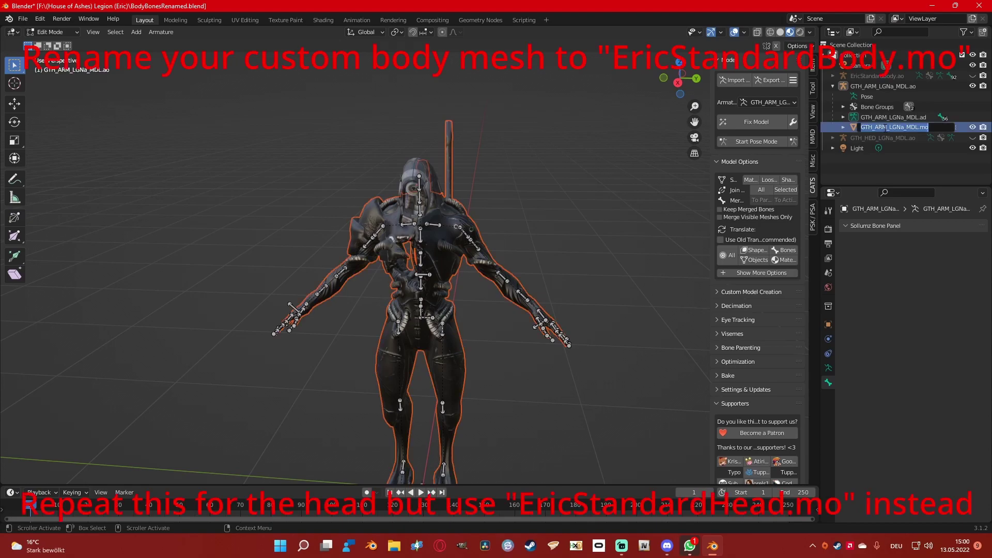
text(EricStandardBody)
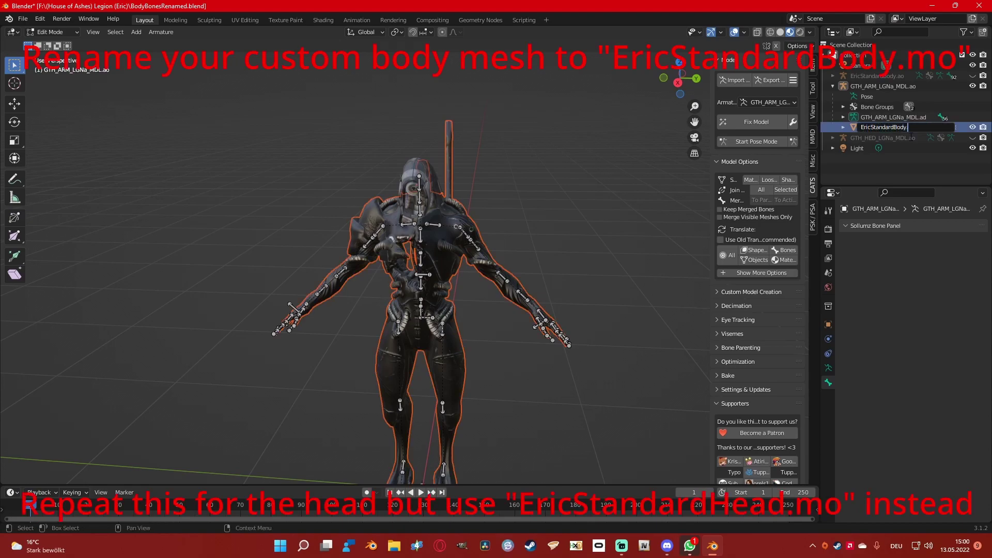
text(.mo)
key(Return)
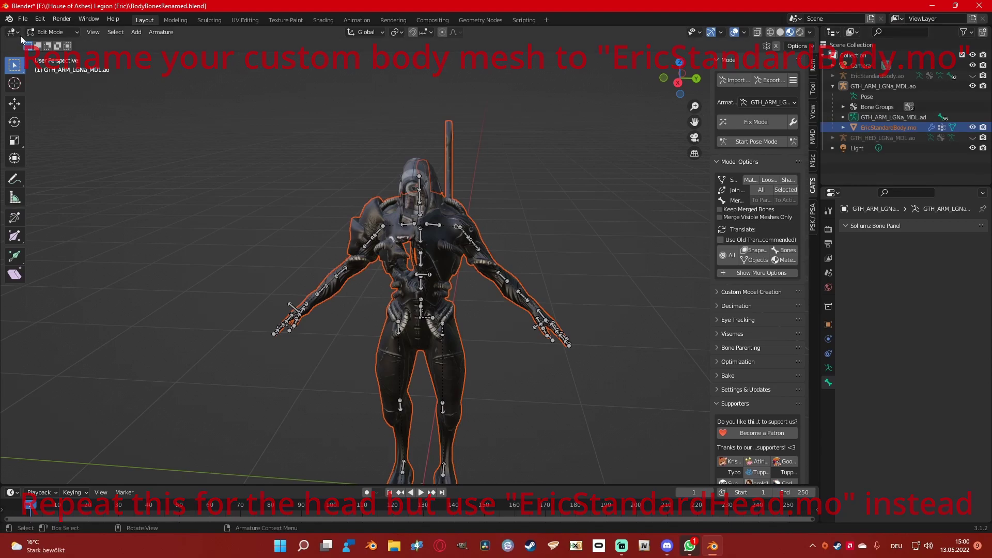
click(23, 19)
click(34, 86)
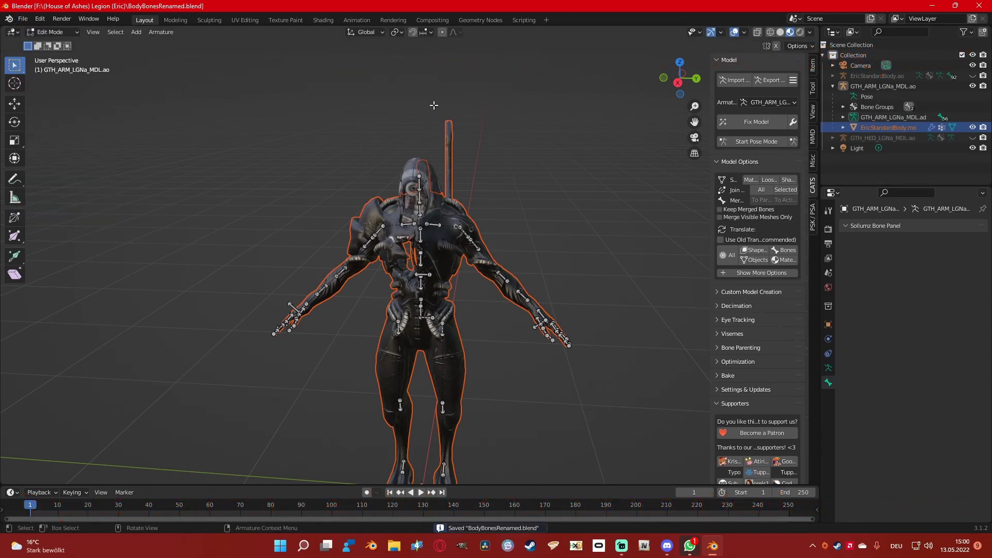
- Expand the GTH_HED_LGNa_MDL.ao head armature and examine its bone hierarchy through the spine and chest
scroll(397, 158, up, 2)
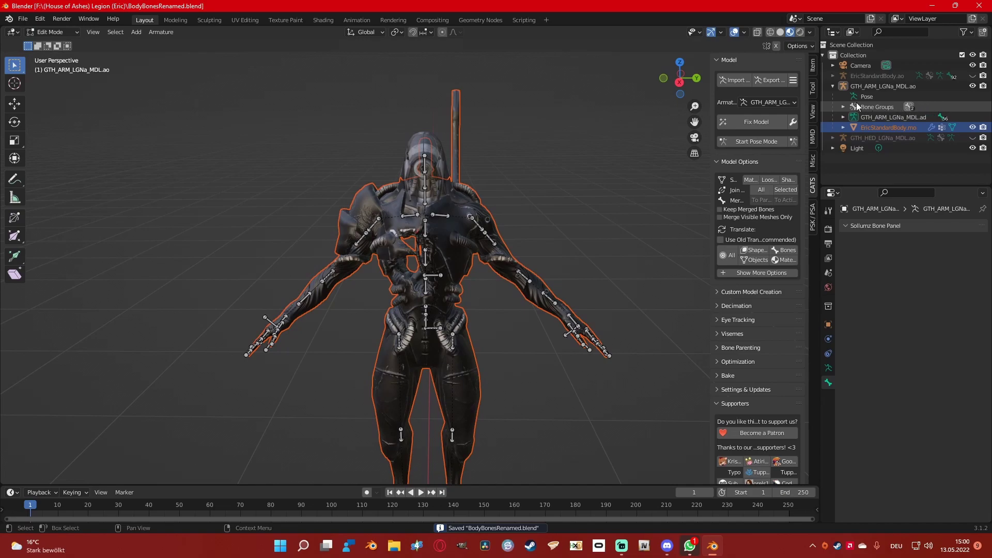
click(853, 138)
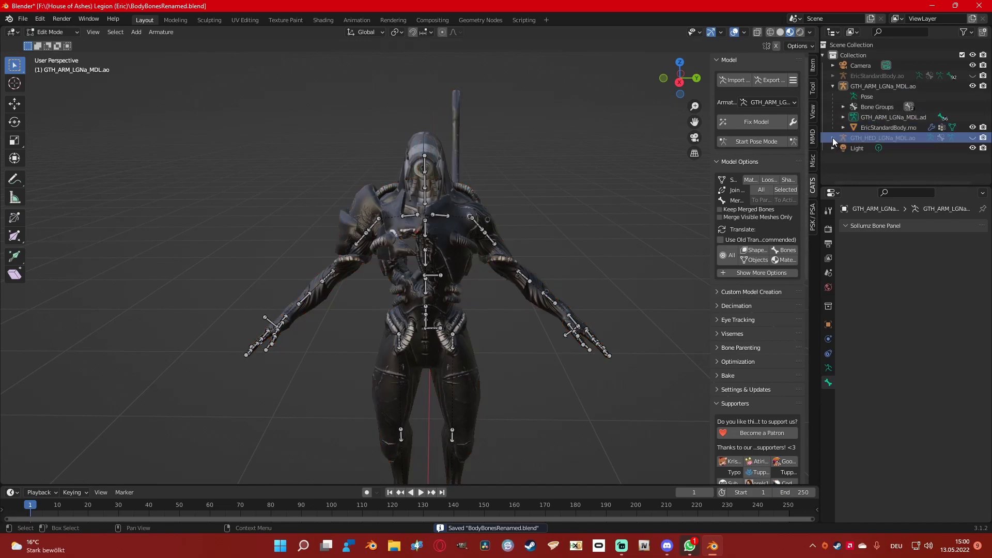
click(832, 137)
scroll(872, 146, down, 4)
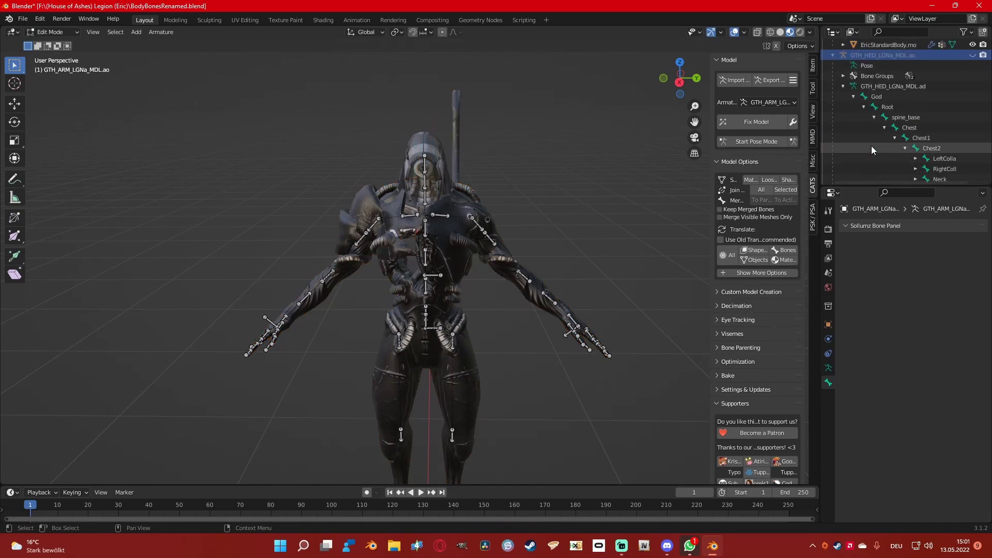
scroll(884, 140, down, 3)
scroll(883, 137, up, 5)
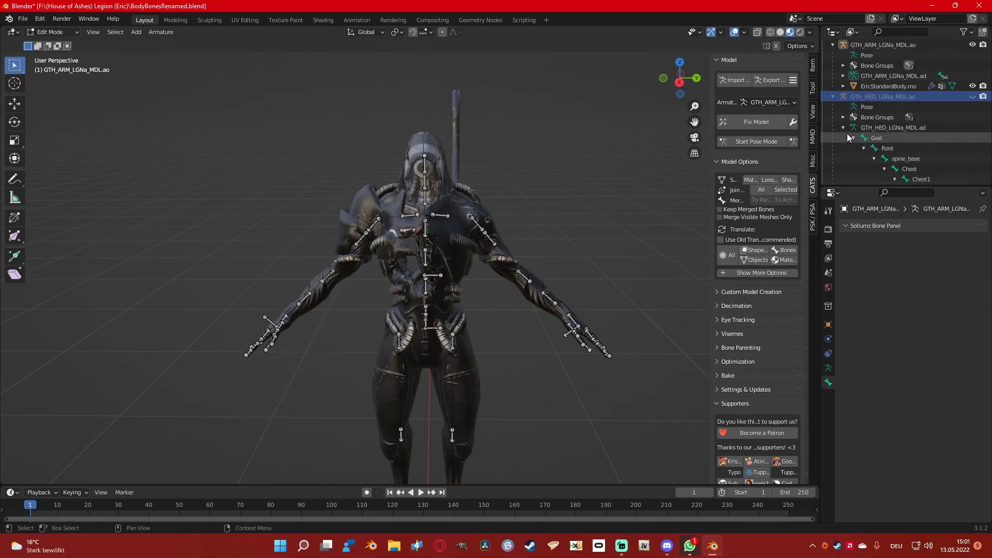
scroll(847, 134, up, 1)
- Switch to Object Mode, select the head mesh GTH_HED_LGNa_MDL.mo and inspect the spine and chest entries in its vertex groups
click(843, 155)
click(888, 166)
click(49, 32)
click(52, 44)
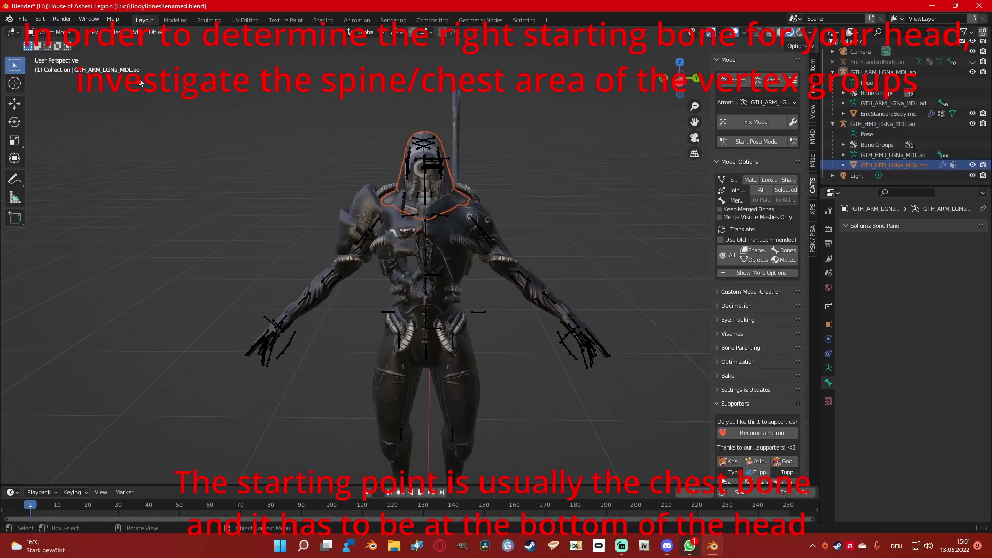
click(55, 35)
click(68, 36)
click(895, 165)
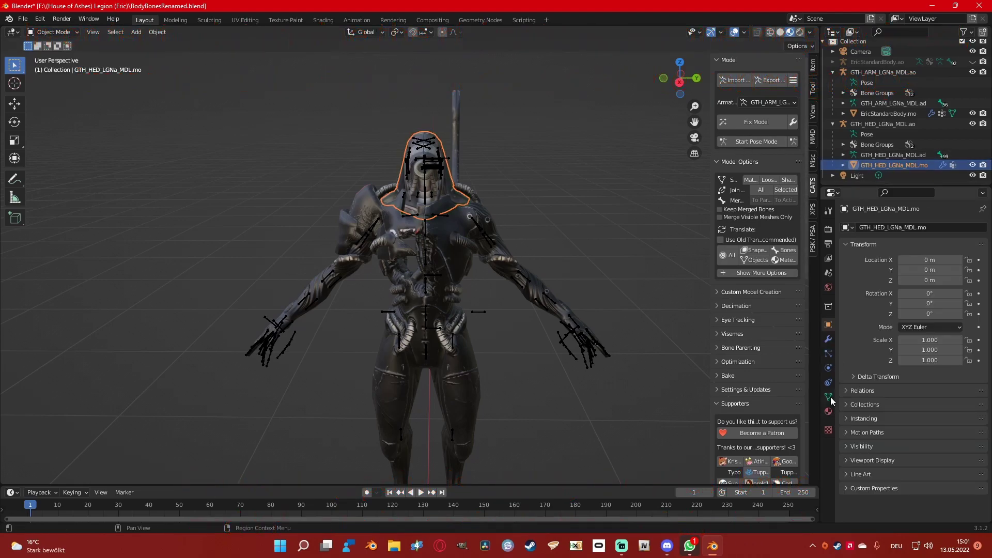
scroll(897, 272, up, 10)
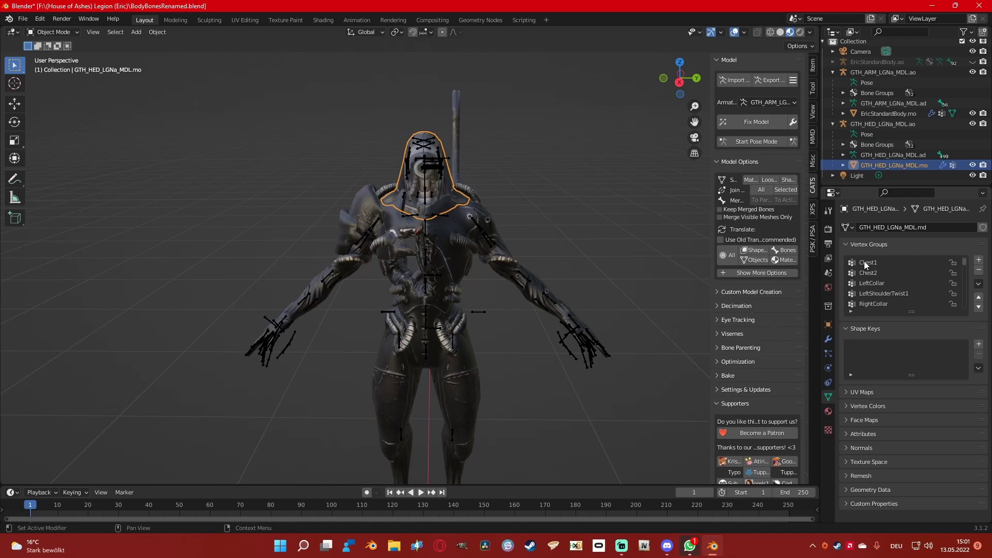
scroll(581, 268, up, 5)
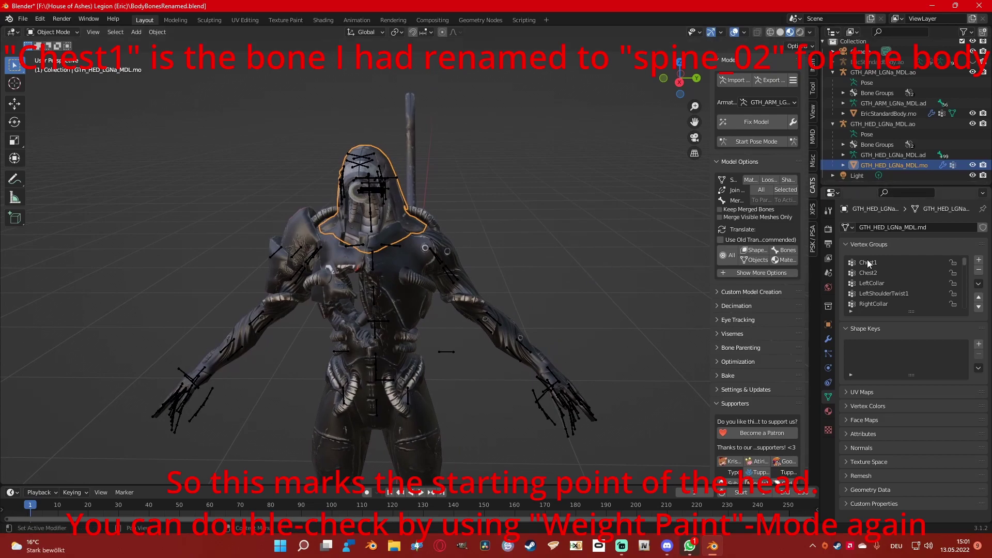
- Expand the head armature's bones and the body armature's hierarchy from God down through spine_01 to compare their naming
click(844, 154)
scroll(845, 154, up, 1)
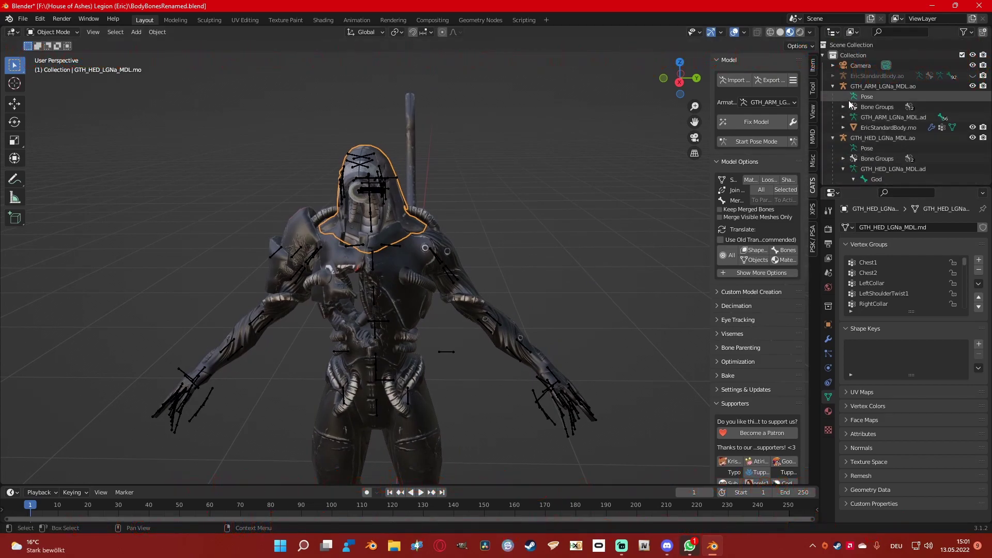
click(844, 117)
click(854, 127)
click(865, 138)
click(875, 148)
click(885, 158)
- In the head armature, rename the bone Chest1 to spine_02 and its child Chest2 to chest
scroll(892, 160, down, 3)
scroll(892, 161, down, 5)
double_click(921, 106)
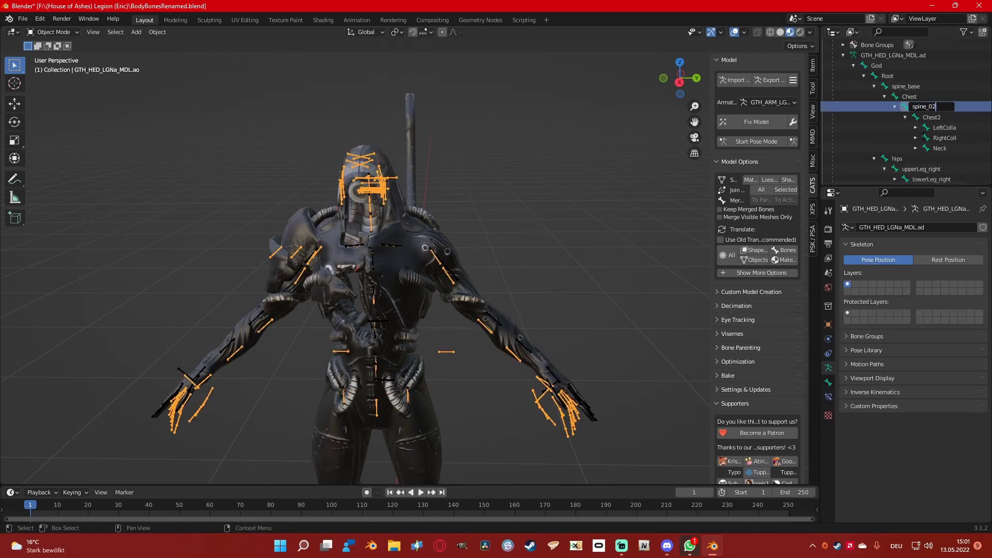
key(Return)
double_click(932, 117)
scroll(931, 117, down, 1)
text(chest)
key(Return)
- Rename the head armature's LeftCollar bone to clavicle_left and its RightCollar bone to clavicle_right
double_click(938, 117)
scroll(939, 116, down, 1)
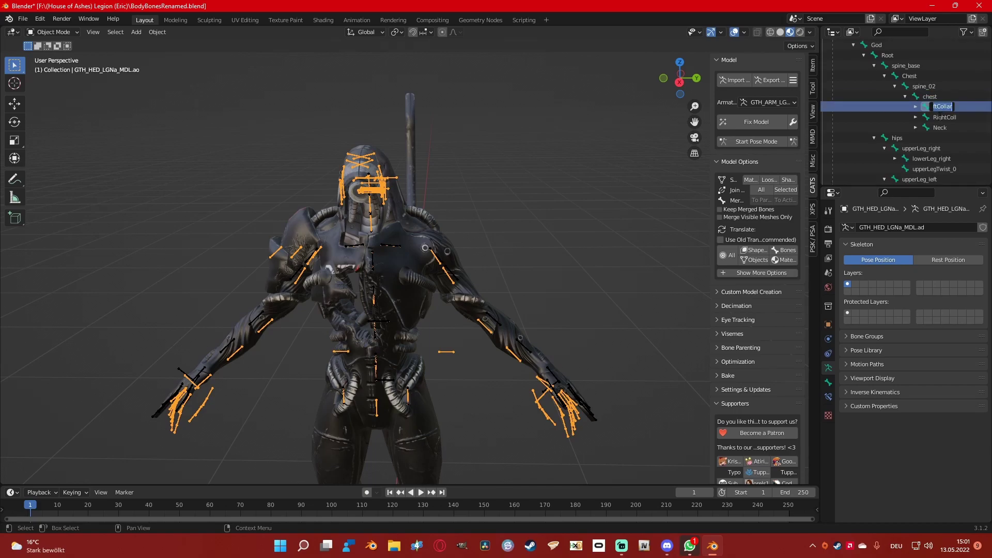
text(clavicly)
key(BackSpace)
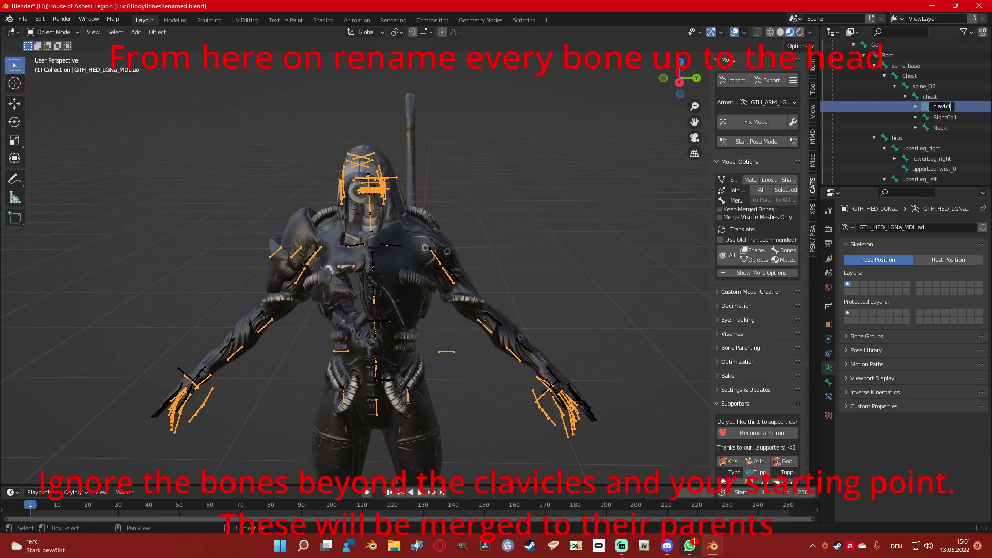
key(Return)
double_click(941, 117)
scroll(941, 117, down, 1)
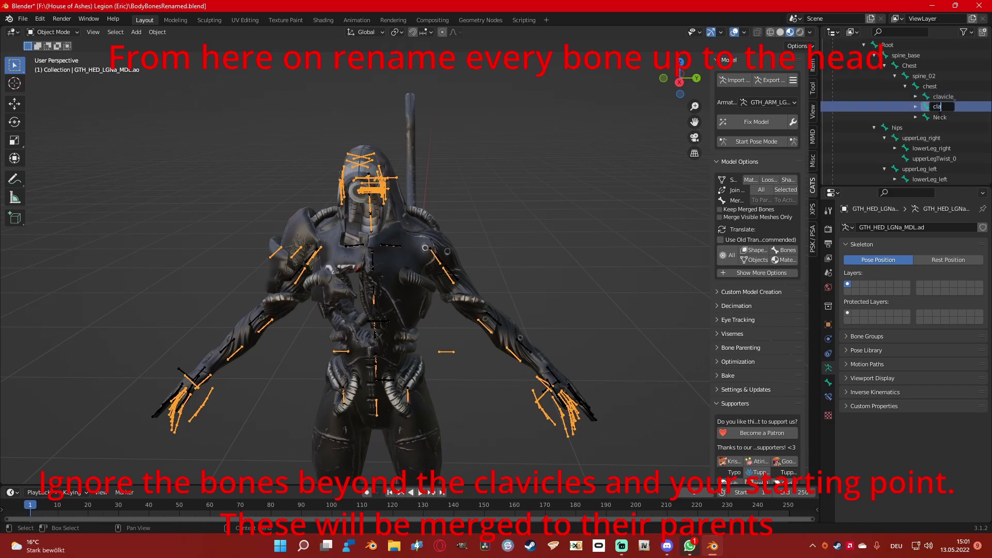
text(clavicle_right)
key(Return)
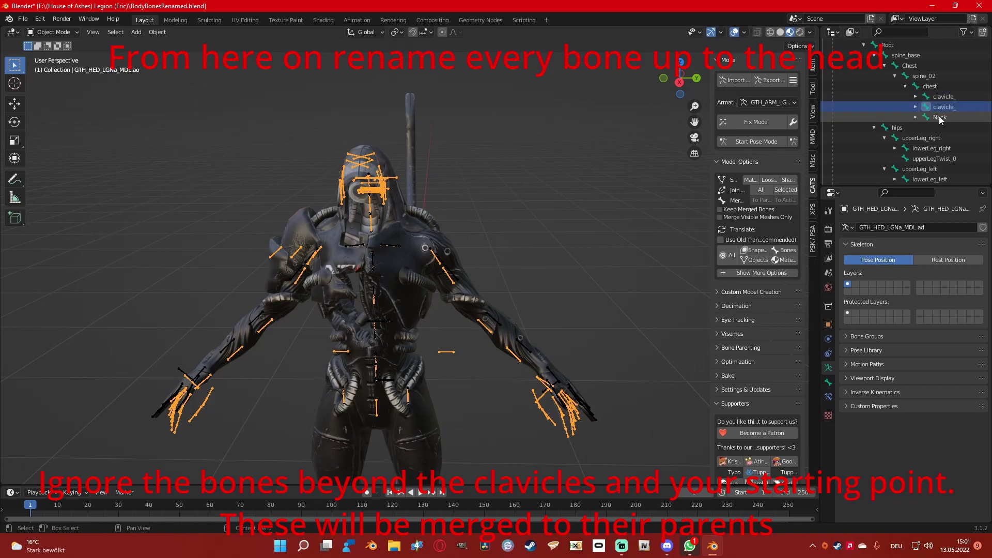
- Rename the head armature's Neck bone to neck_01 and its child bone to neck_02
drag(916, 182, 935, 185)
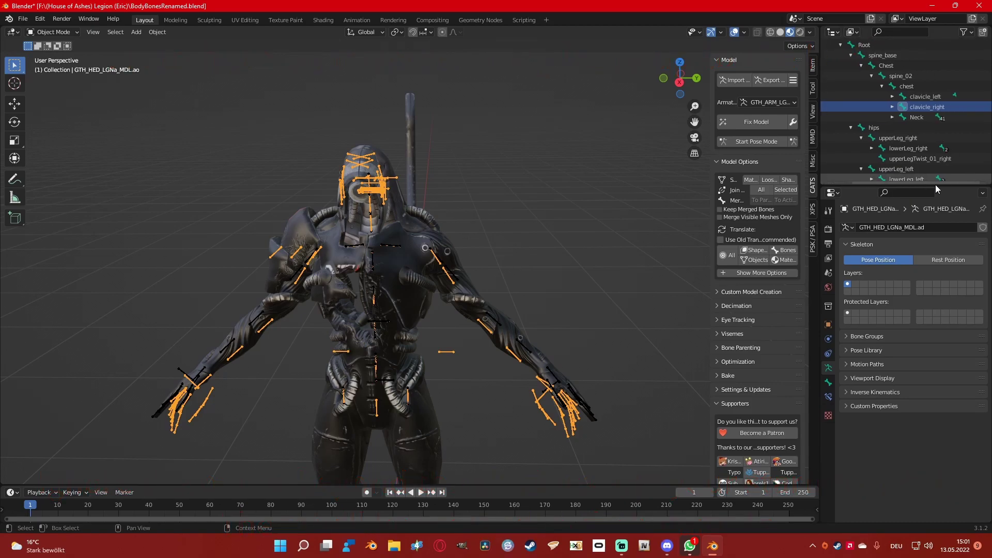
double_click(907, 117)
scroll(906, 117, down, 1)
text(neck_01)
key(Return)
click(885, 106)
double_click(920, 117)
scroll(922, 116, down, 1)
text(neck_02)
key(Return)
- Expand neck_02 in the head armature and rename its child bone Head to head
click(895, 106)
double_click(921, 117)
scroll(924, 117, down, 1)
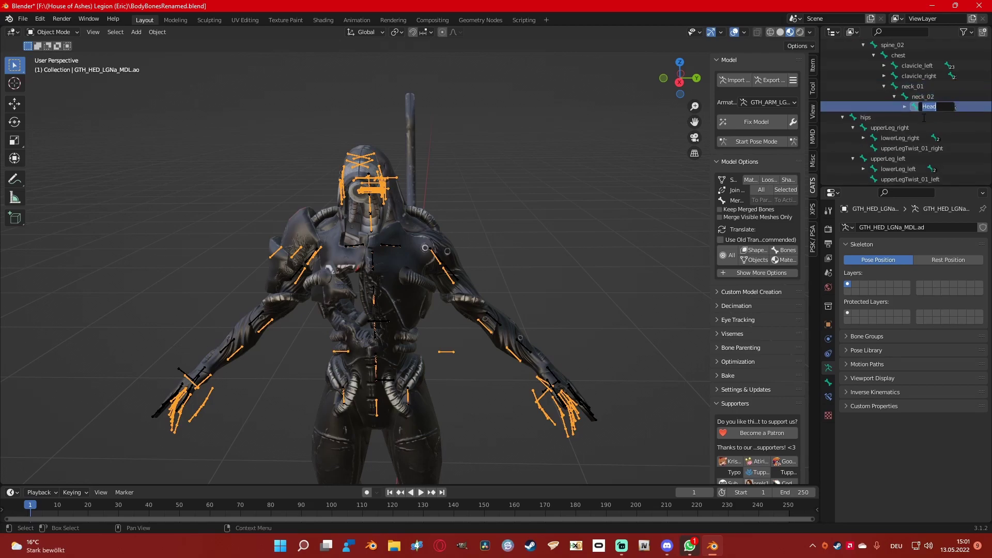
text(head)
key(Return)
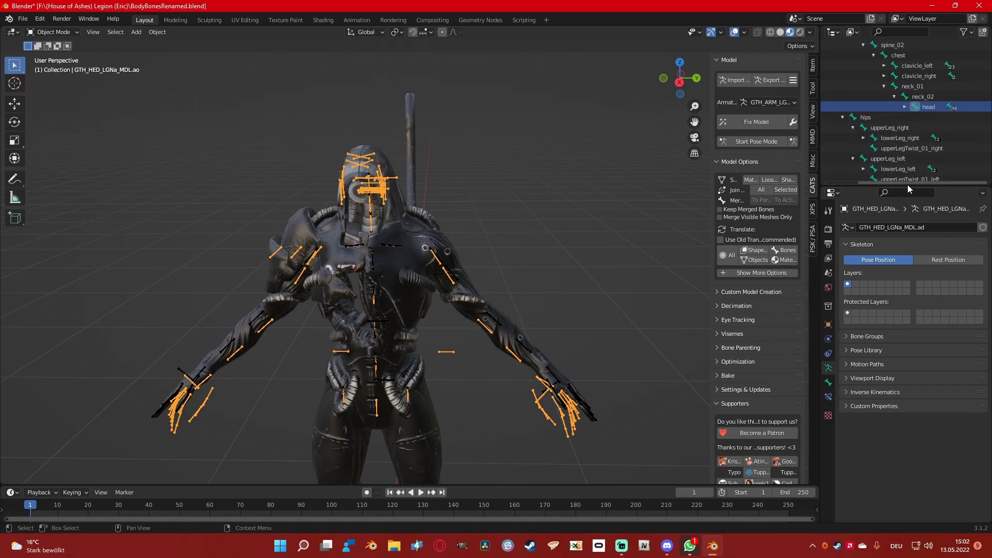
- Expand the head and headBase bones and examine the eye, eyelid and mouth bones beneath them
scroll(906, 159, up, 2)
scroll(906, 159, up, 2)
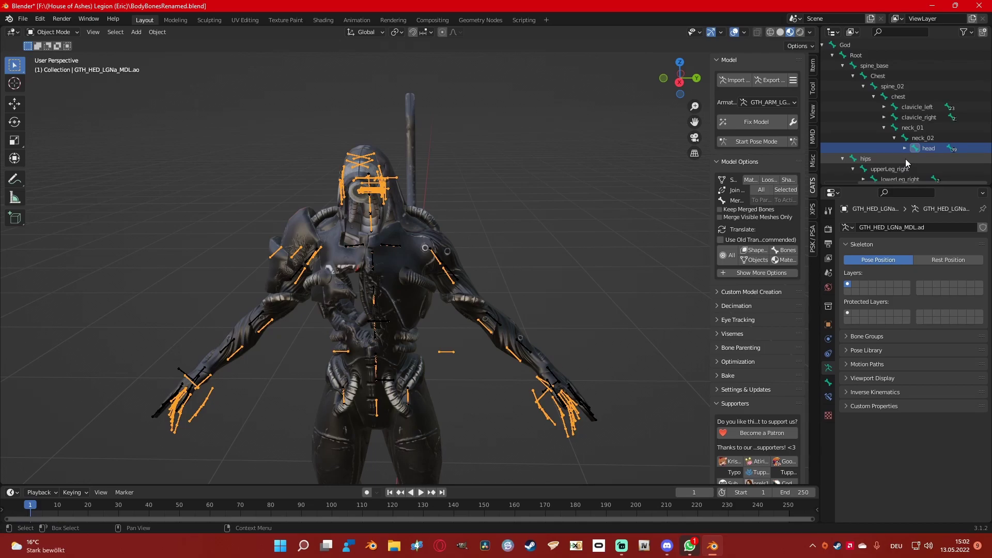
middle_drag(687, 202, 595, 214)
click(905, 148)
scroll(910, 153, down, 2)
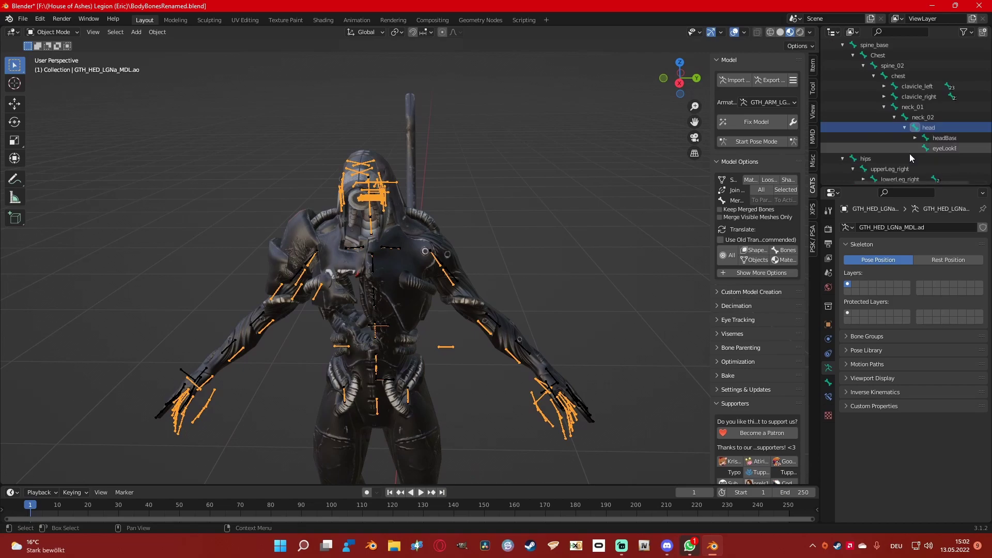
scroll(909, 153, down, 2)
drag(916, 182, 950, 184)
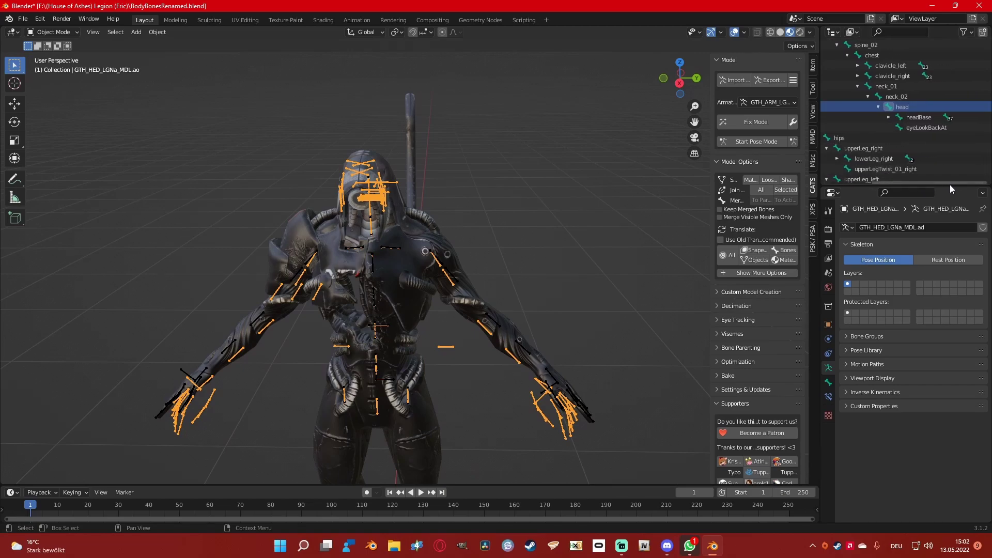
click(888, 117)
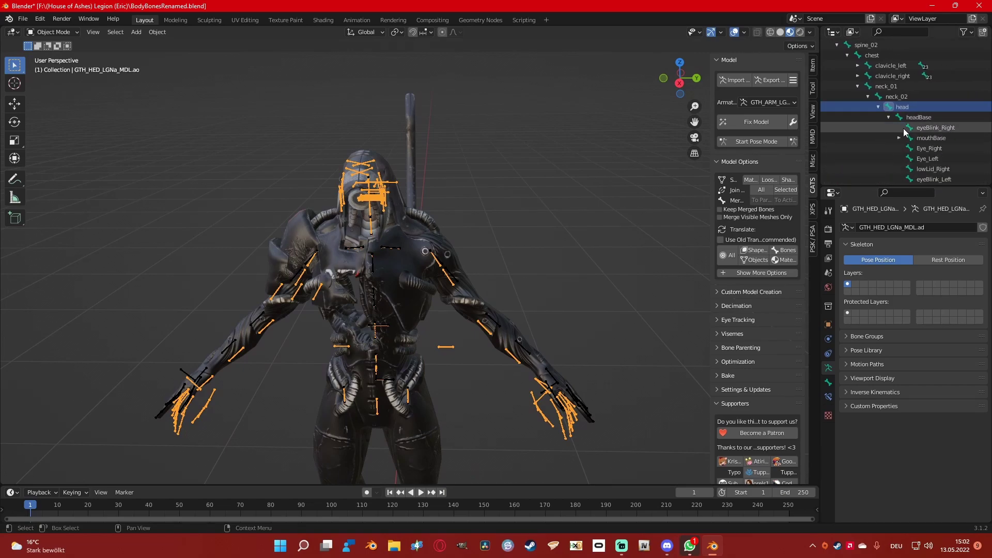
scroll(904, 131, down, 4)
drag(925, 184, 944, 185)
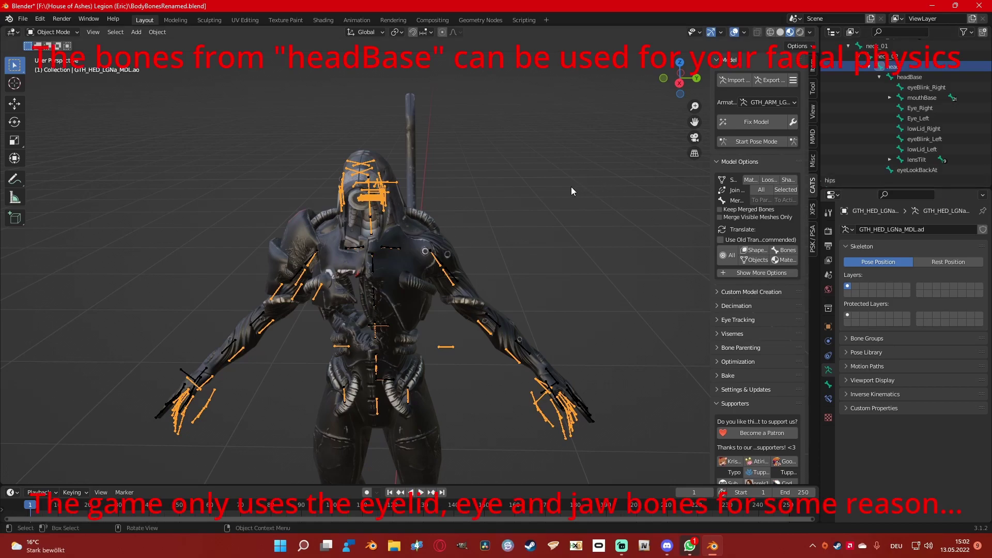
- Select the headBase bone and review its facial child bones alongside the body armature's hierarchy
scroll(572, 187, up, 3)
mouse_move(572, 187)
middle_down()
mouse_move(583, 177)
mouse_move(575, 188)
middle_up()
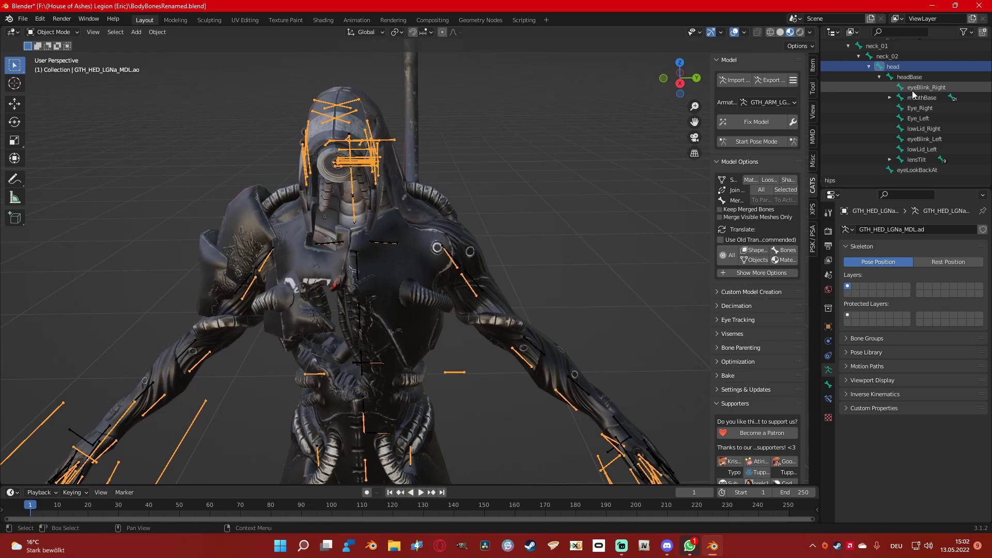
click(909, 77)
scroll(920, 132, up, 6)
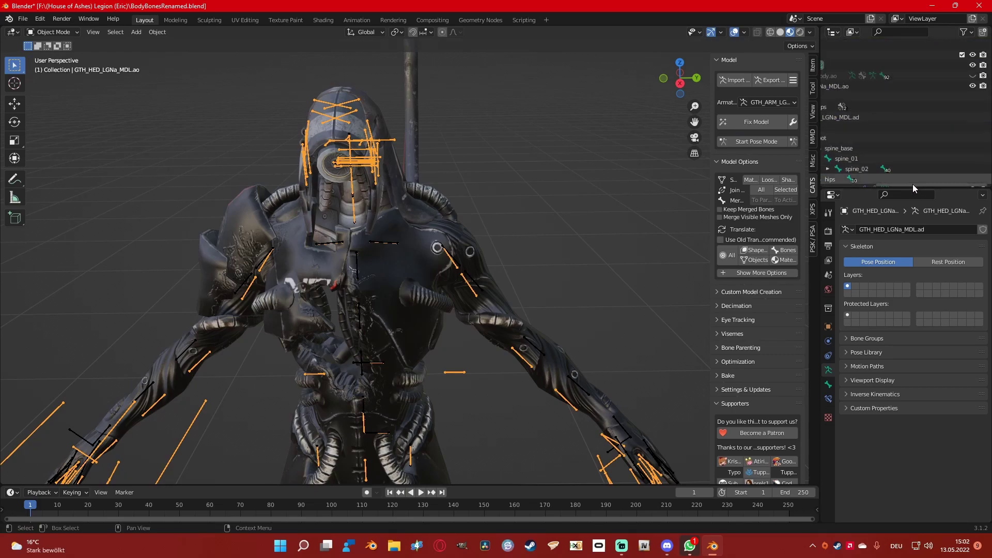
drag(913, 185, 850, 191)
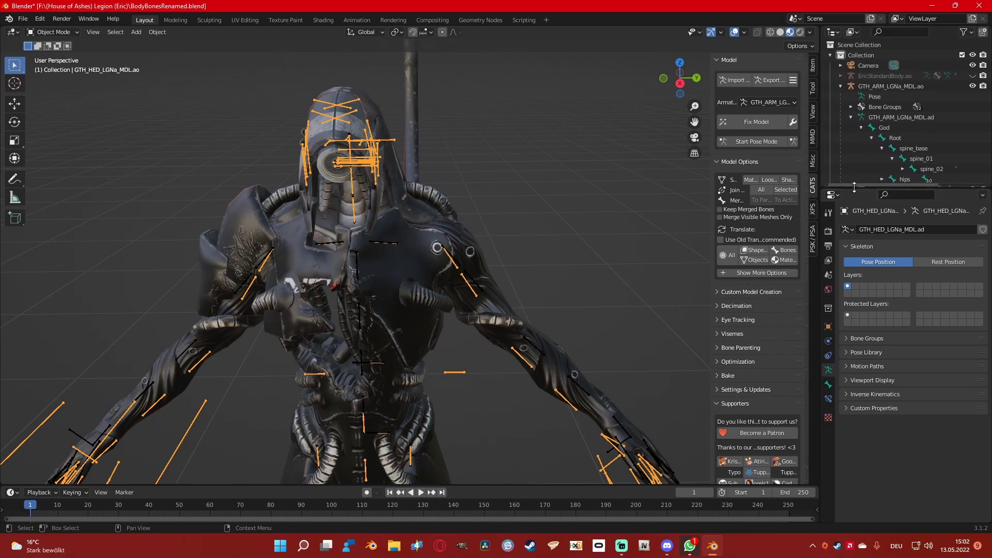
key(KP_Decimal)
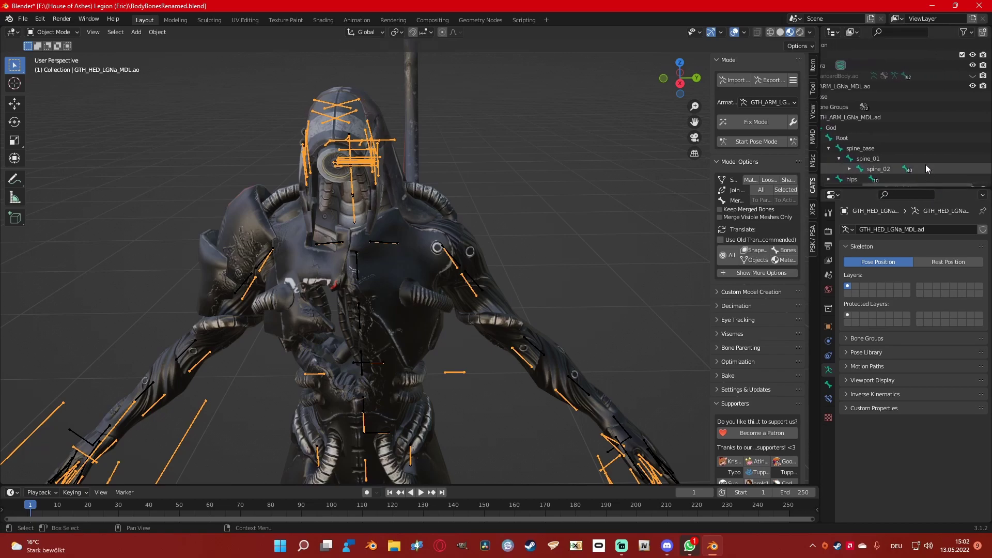
drag(913, 184, 942, 184)
scroll(938, 160, down, 2)
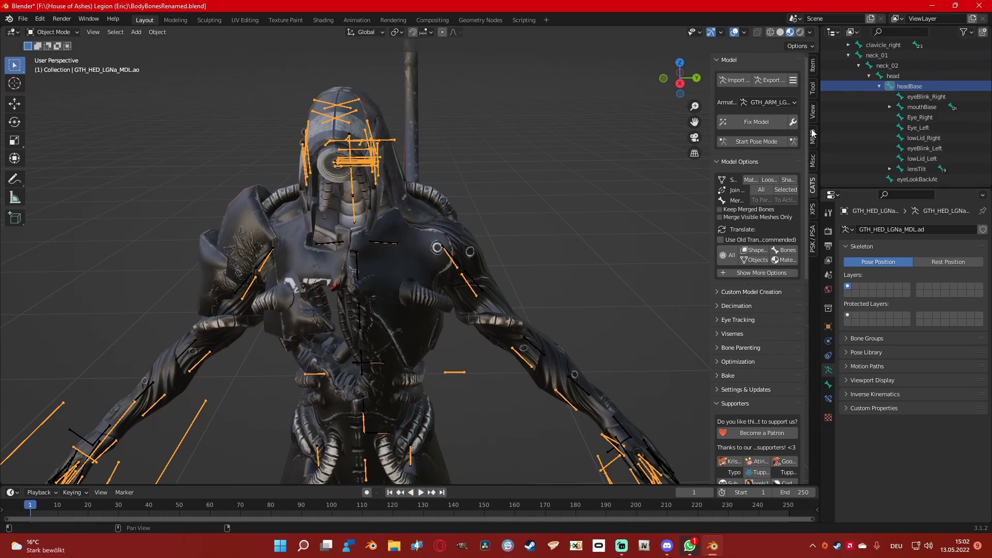
- Import EricStandardHead.psk from Eric's Head/Standard model folder inside Eric_Base, keeping the default PSK options
click(23, 19)
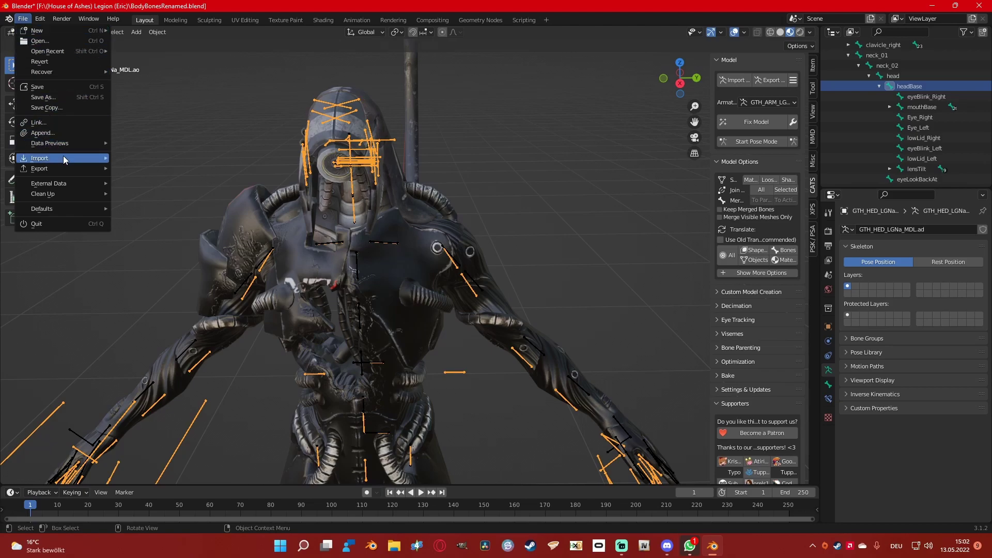
mouse_move(63, 158)
click(194, 374)
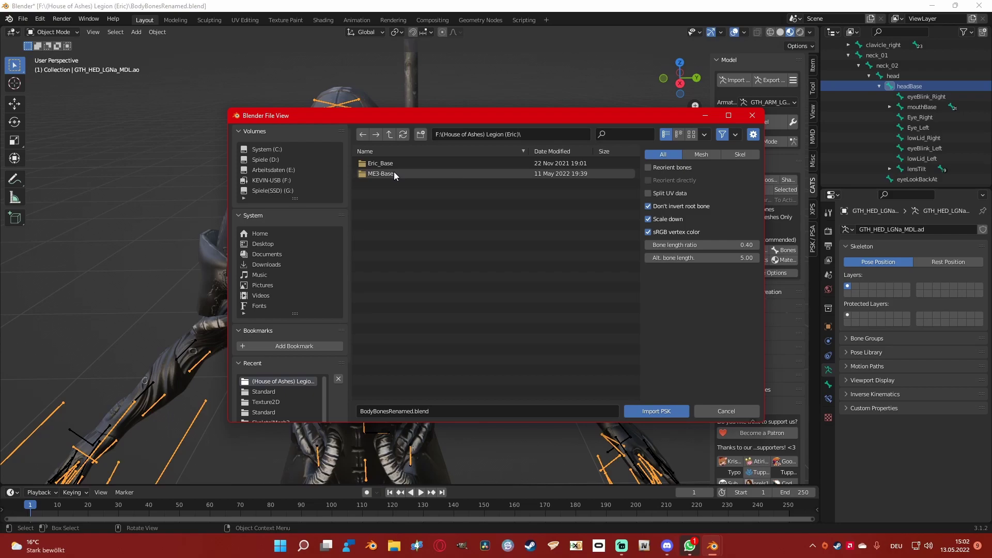
double_click(392, 166)
double_click(391, 165)
double_click(381, 194)
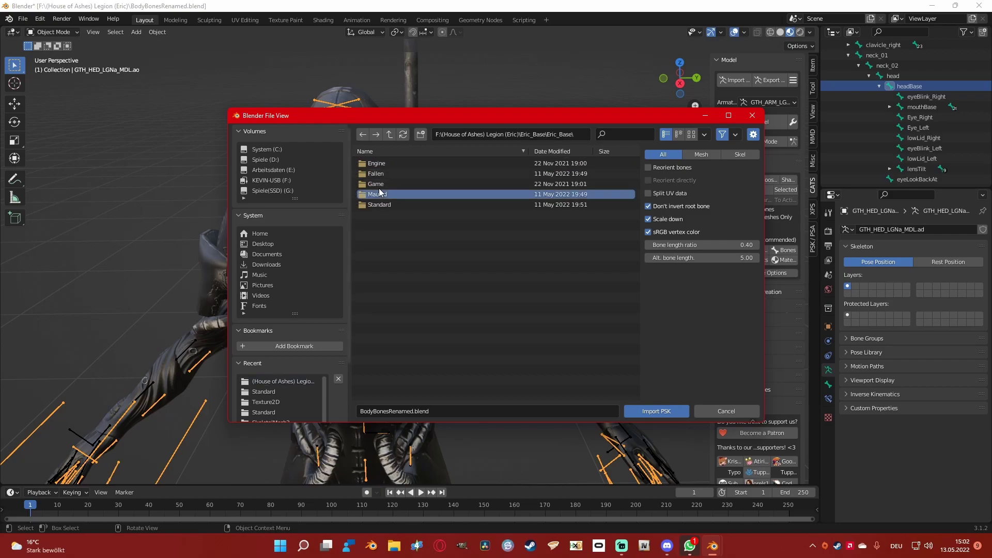
key(BackSpace)
click(374, 184)
double_click(374, 184)
double_click(380, 165)
double_click(380, 164)
double_click(380, 174)
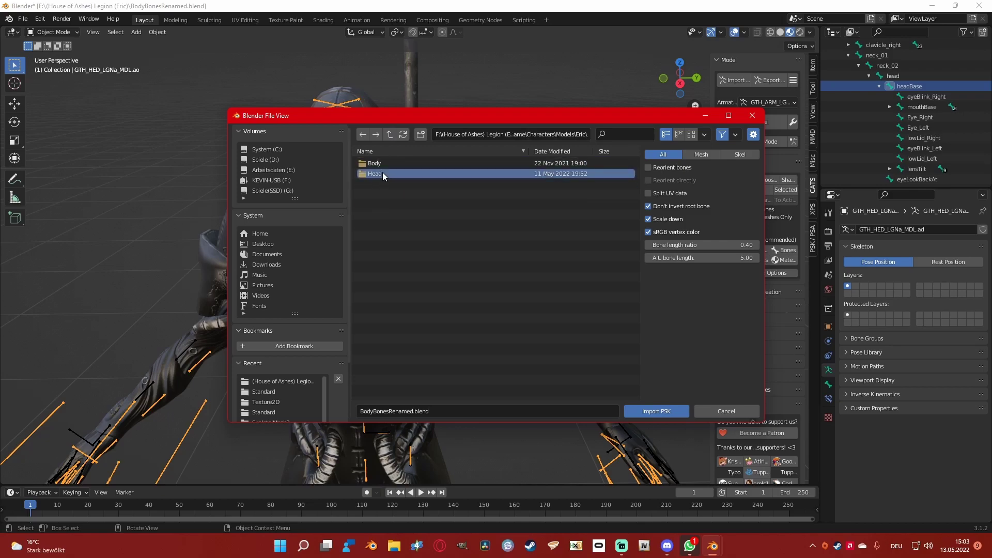
double_click(382, 174)
click(392, 185)
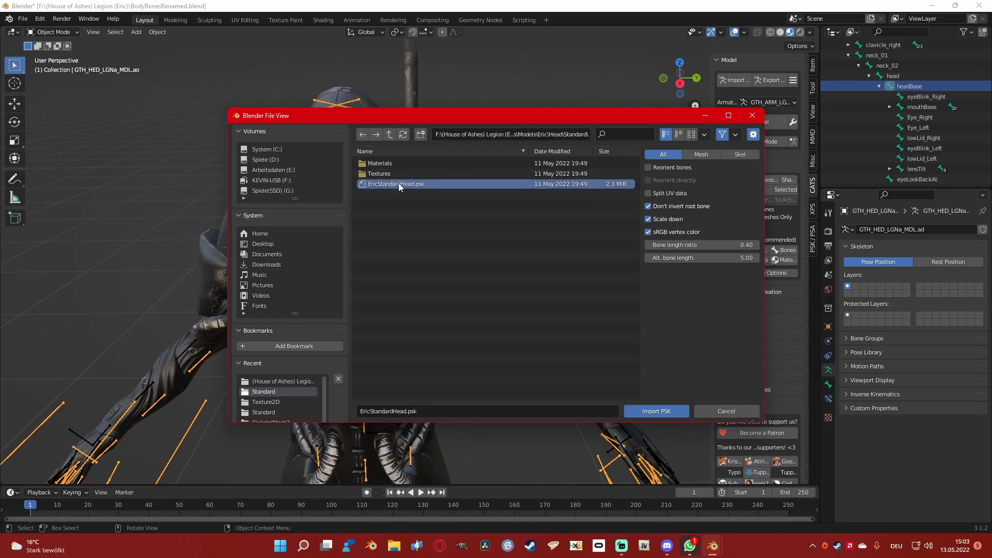
click(668, 412)
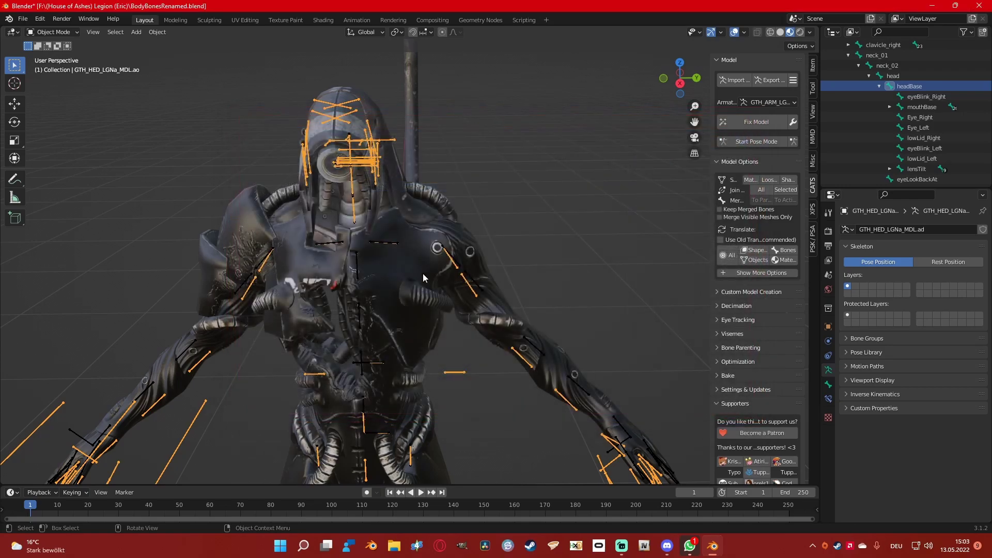
- Expand the EricStandardHead armature through chest, neck_01, neck_02 and head down to the children of FACIAL_C_FacialRoot
scroll(893, 152, up, 2)
scroll(891, 150, up, 5)
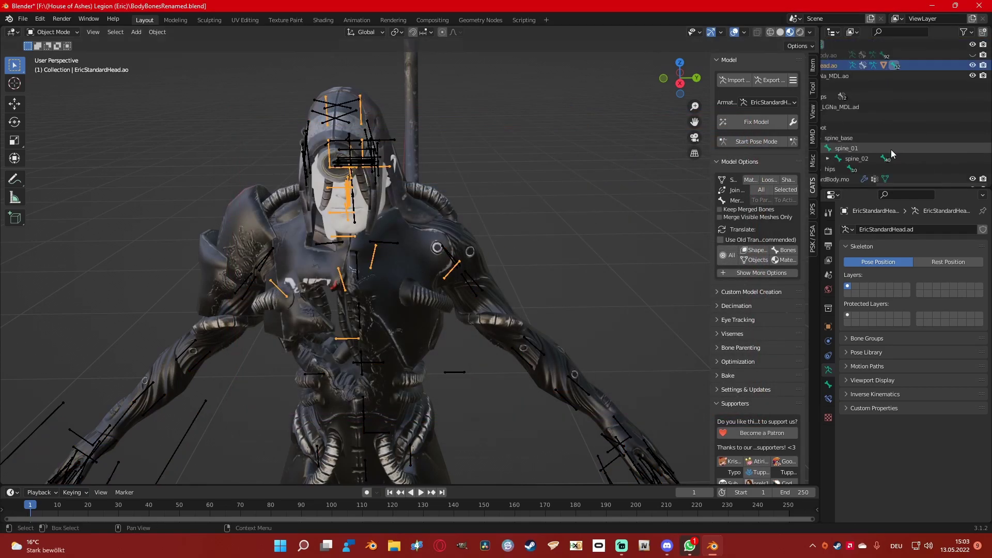
drag(914, 183, 881, 182)
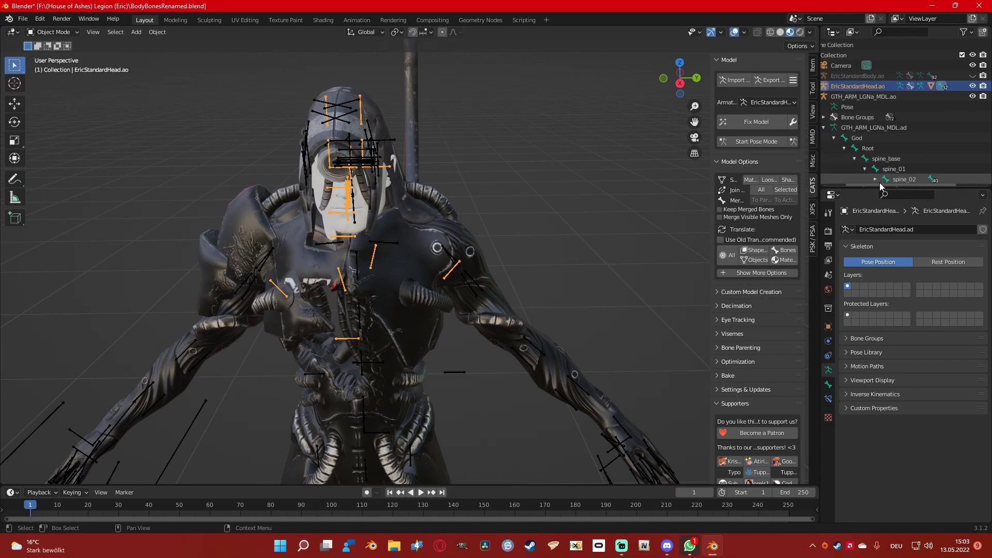
click(834, 86)
click(845, 117)
scroll(858, 111, down, 2)
click(855, 106)
click(866, 117)
click(876, 127)
click(886, 138)
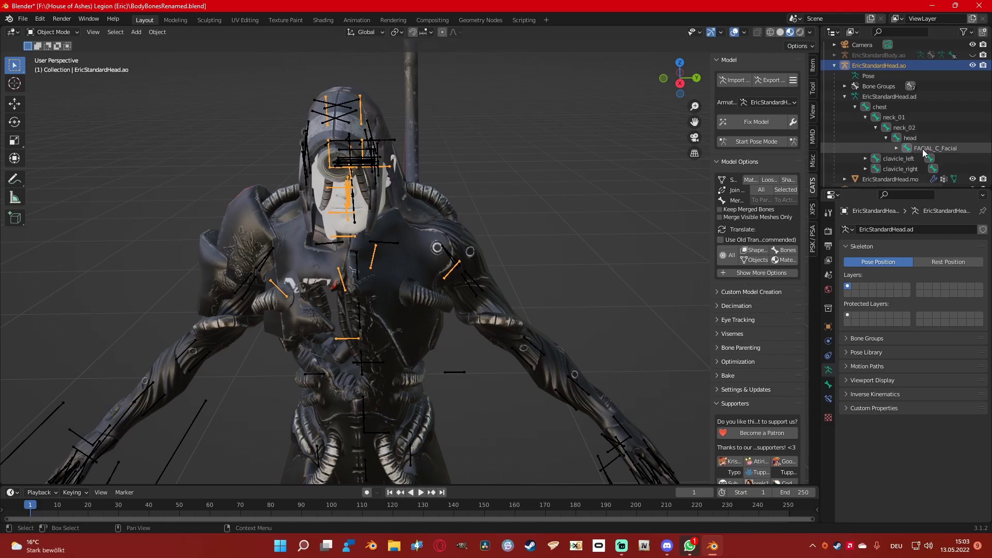
click(923, 149)
drag(900, 184, 915, 185)
click(864, 148)
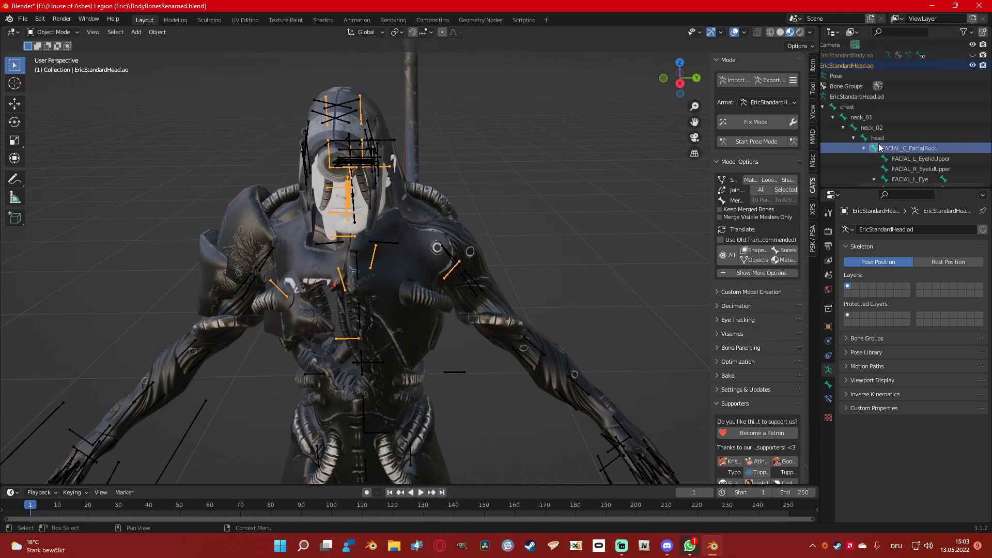
- Copy the FACIAL_C_FacialRoot name from Eric's head armature and rename the GTH_HED_LGNa_MDL armature's headBase bone with it
scroll(907, 138, down, 3)
scroll(905, 90, up, 1)
double_click(905, 105)
key(ctrl+c)
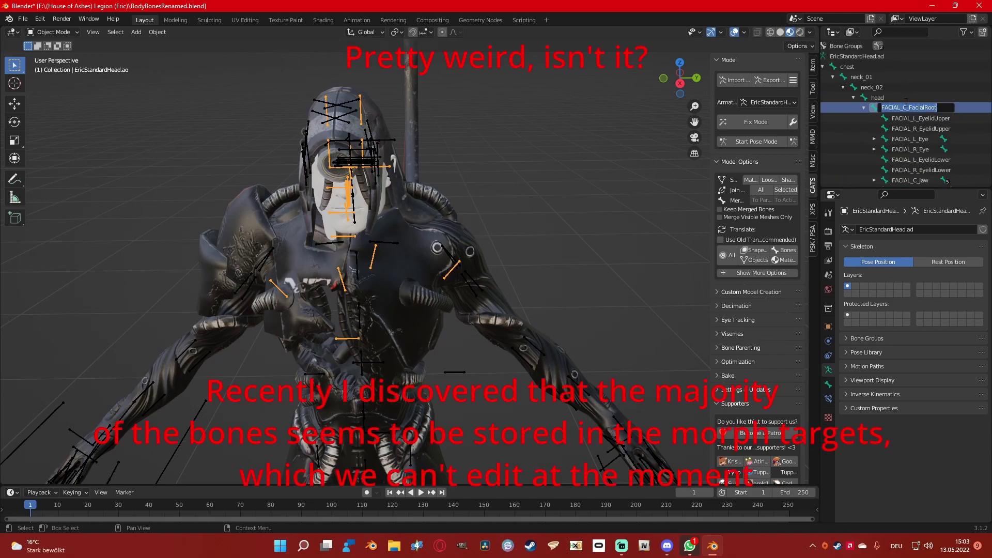
key(super)
key(super)
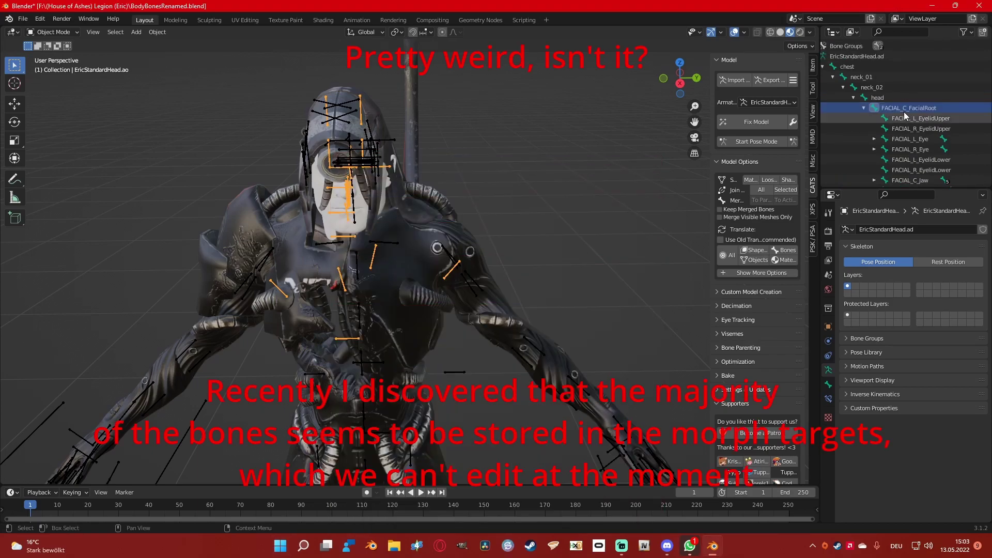
key(Escape)
scroll(932, 147, down, 10)
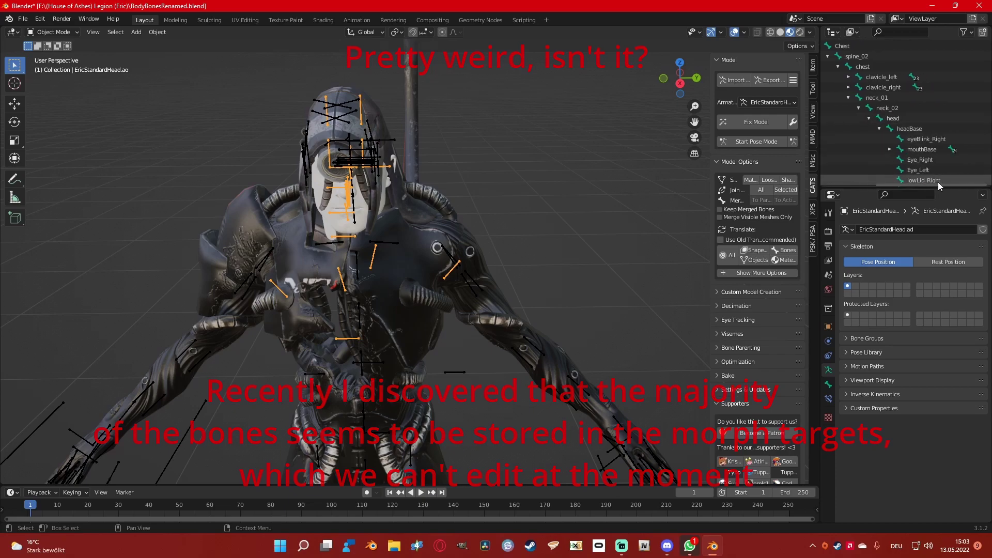
scroll(930, 140, down, 1)
ctrl+scroll(930, 134, right, 2)
double_click(911, 107)
key(ctrl+v)
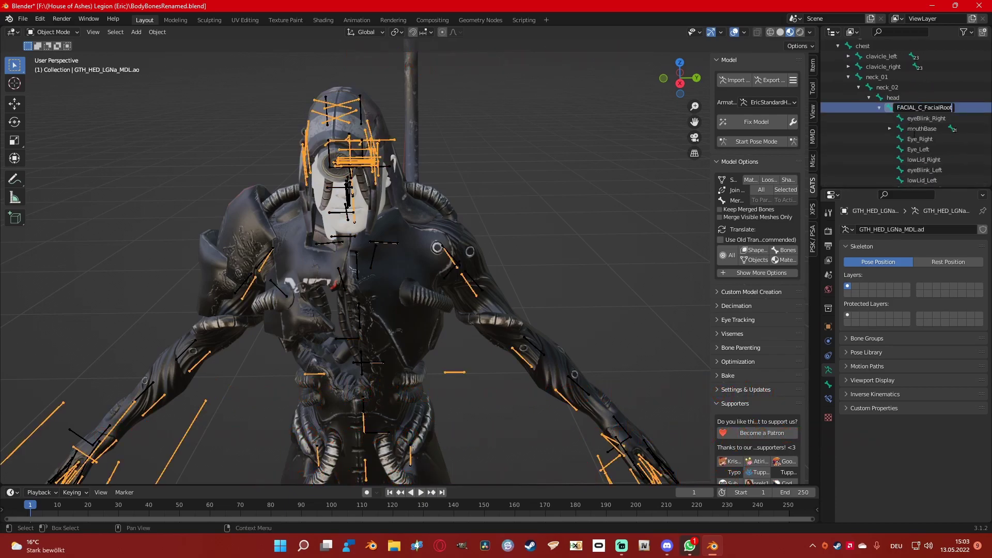
key(Return)
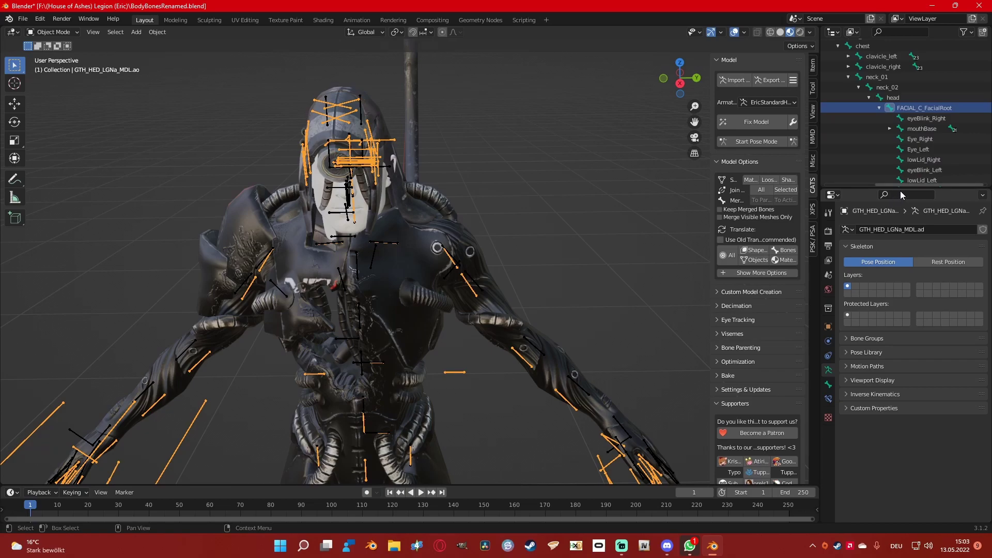
- Enlarge the Outliner in height and width and compare Eric's facial bones with those of the GTH_HED_LGNa_MDL armature
drag(902, 188, 902, 512)
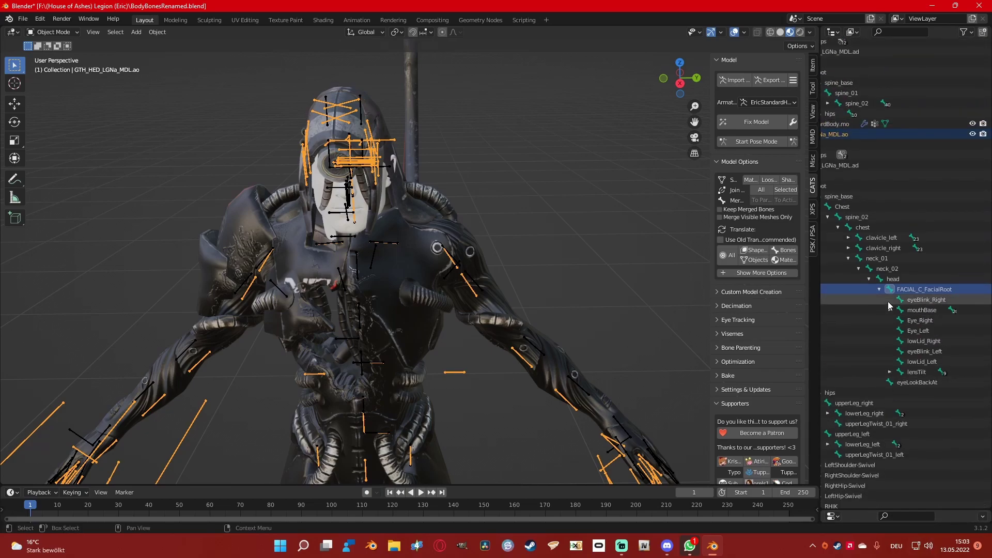
drag(818, 286, 573, 286)
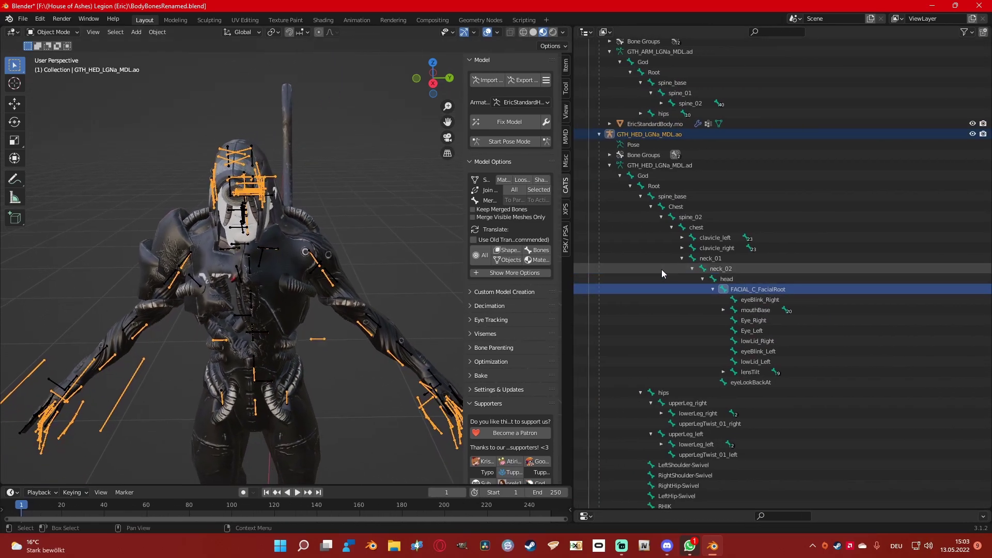
scroll(673, 268, up, 8)
scroll(743, 188, down, 2)
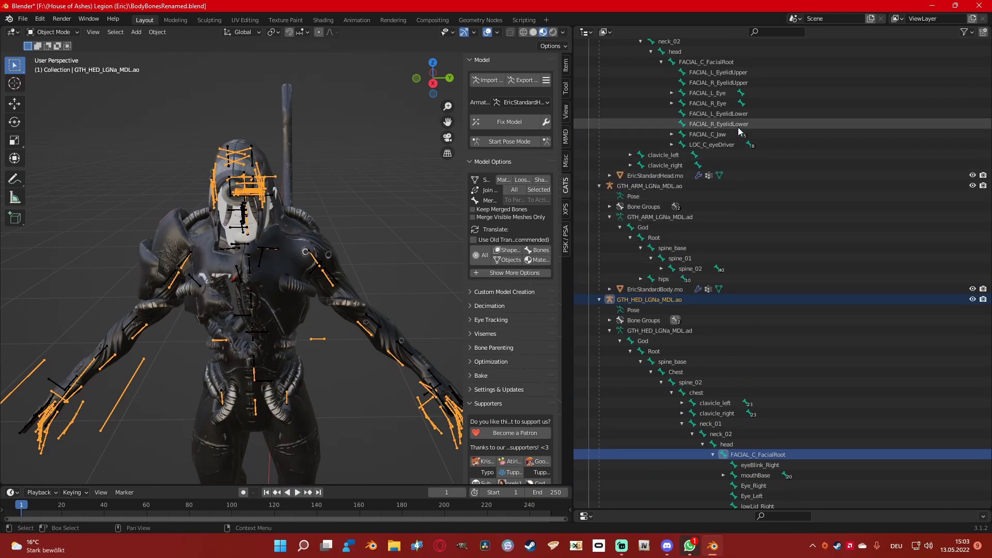
scroll(750, 405, down, 8)
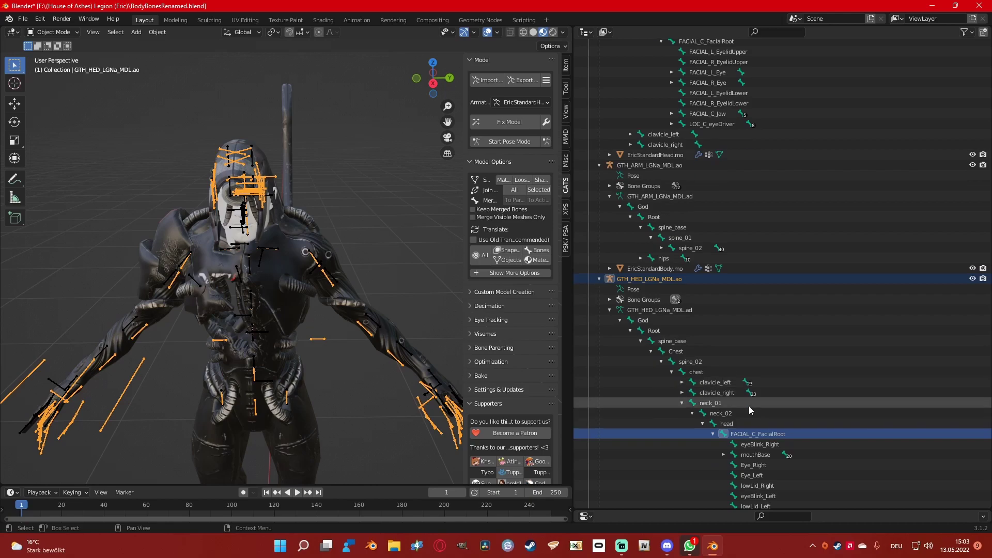
- Expand mouthBase, look through its topArm_right and midArm_right bones, and collapse the FACIAL_C_FacialRoot branch
click(723, 393)
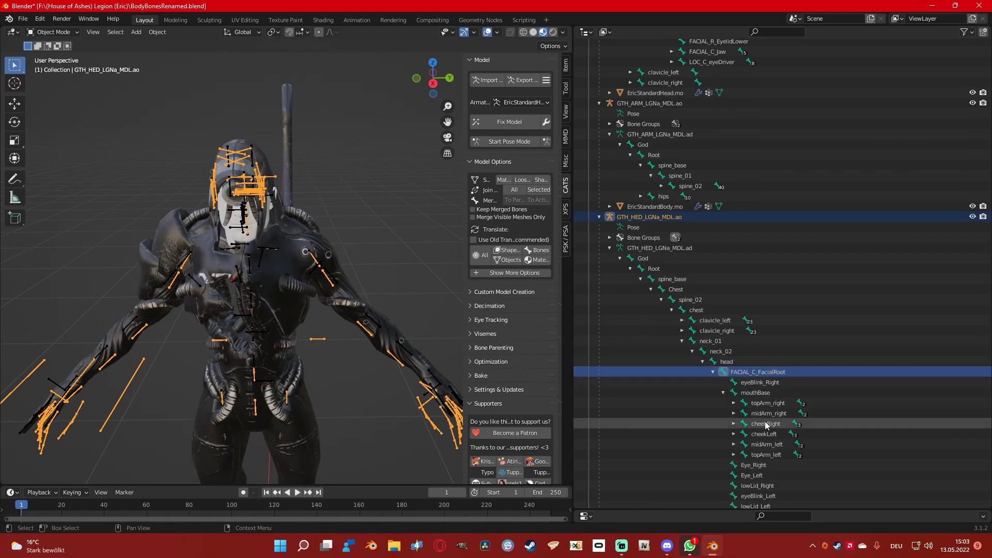
scroll(767, 425, down, 2)
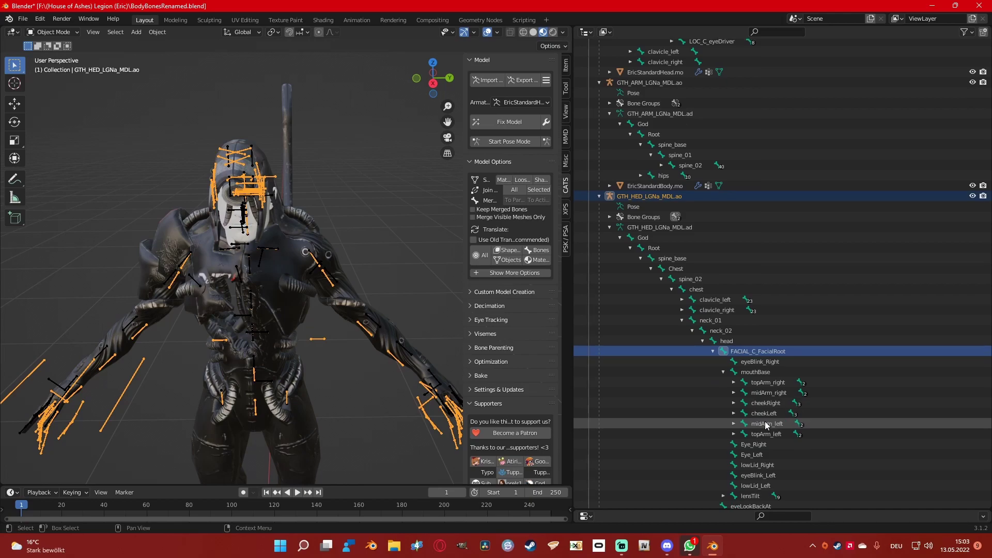
click(733, 394)
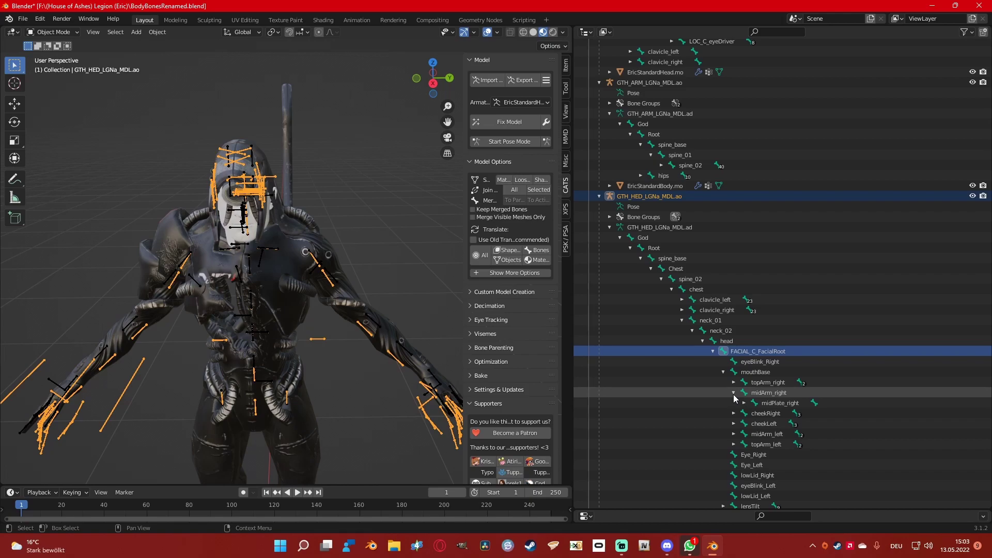
click(734, 393)
click(734, 383)
click(735, 384)
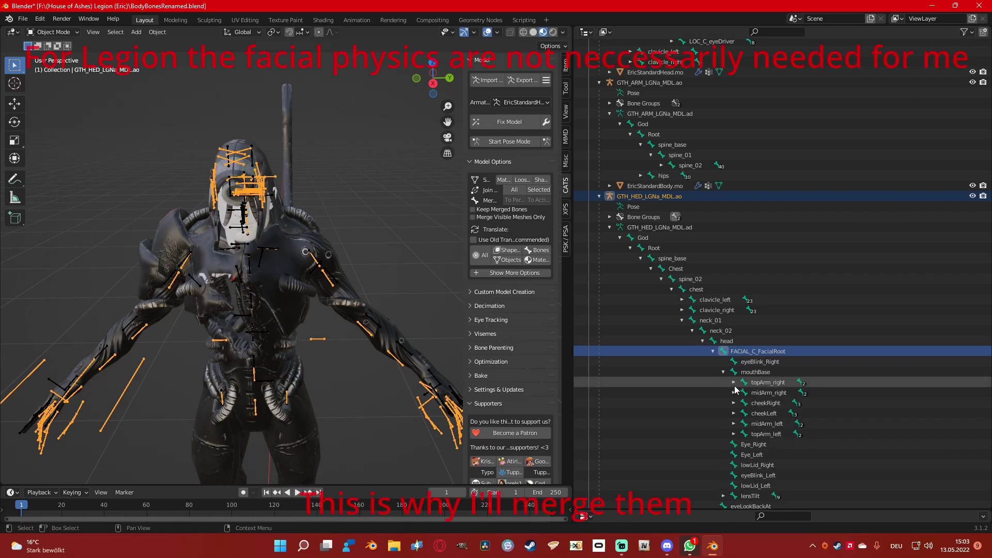
click(713, 352)
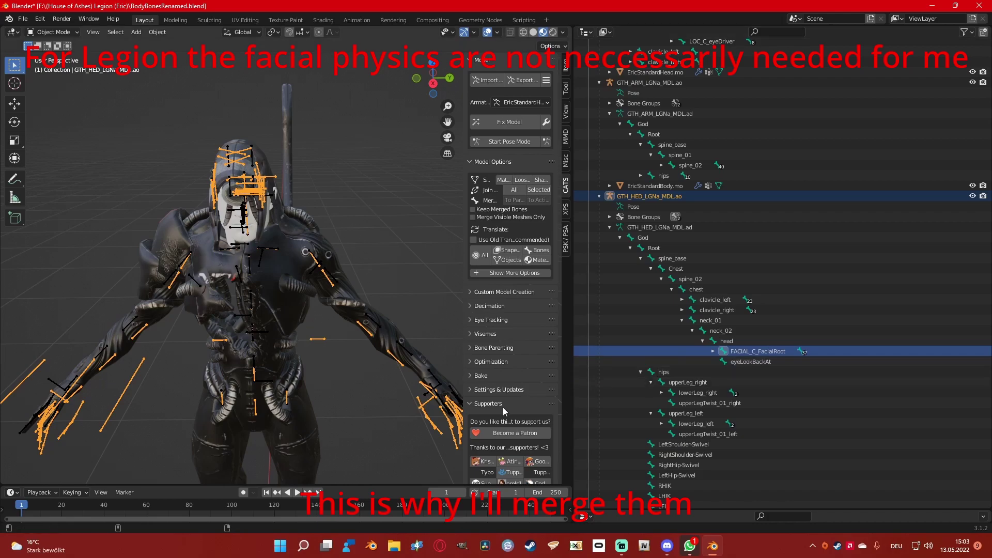
- Try to select the grouped children of the GTH_HED_LGNa_MDL armature, and reselect the armature itself
key(shift+g)
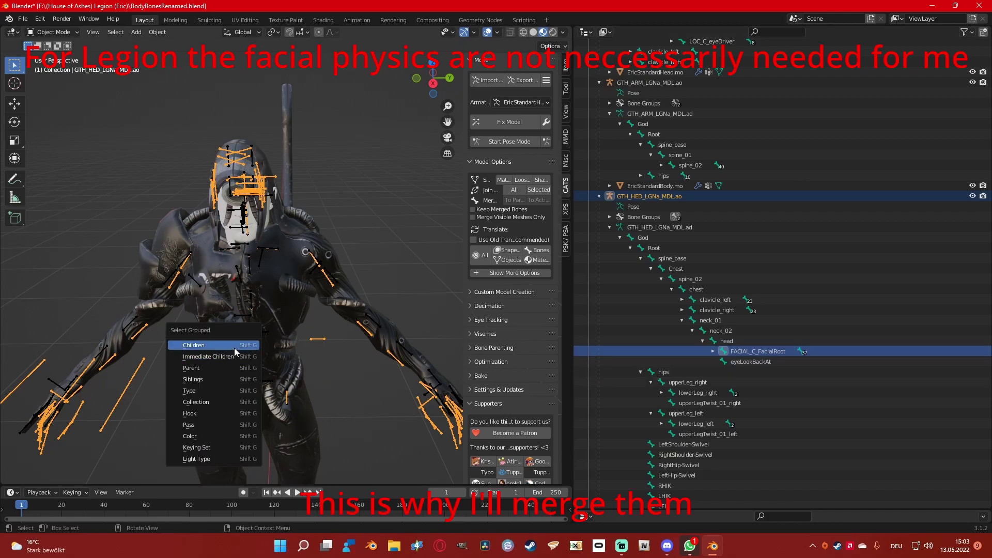
click(235, 348)
click(407, 327)
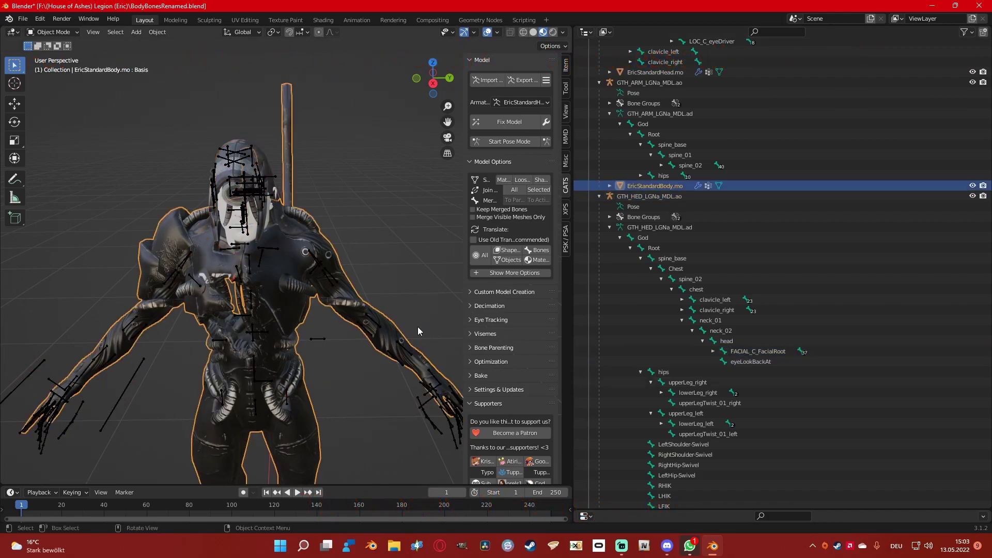
click(635, 197)
- Delete the EricStandardHead.mo mesh from the EricStandardHead armature
scroll(638, 197, up, 6)
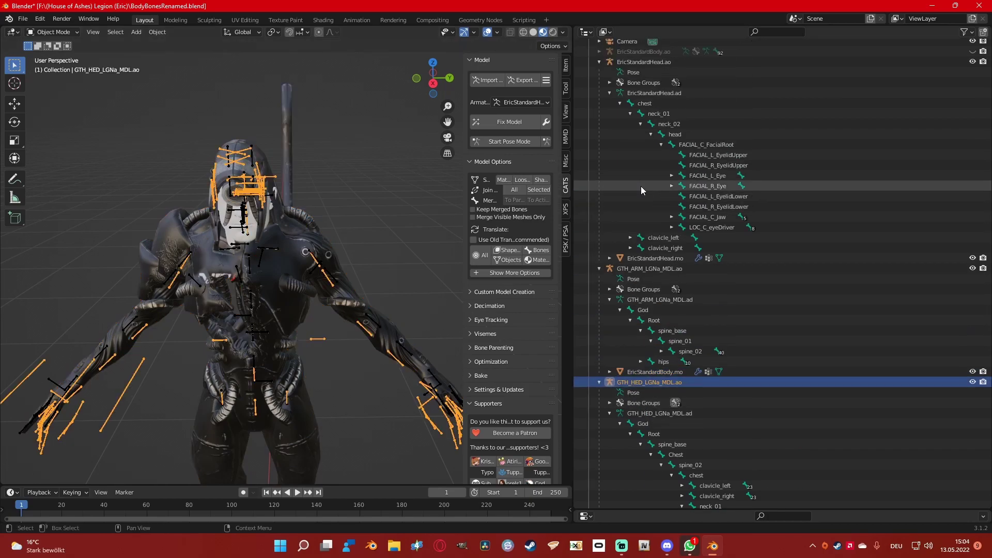
click(643, 259)
right_click(644, 258)
click(639, 258)
scroll(643, 176, up, 1)
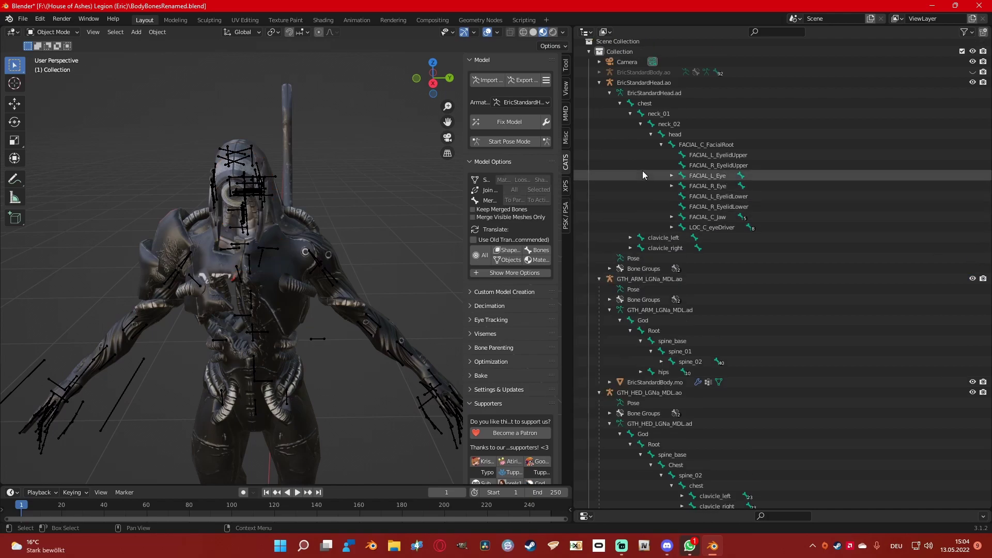
- Collapse the EricStandardHead and EricStandardBody bone trees and unhide the EricStandardBody armature
click(609, 94)
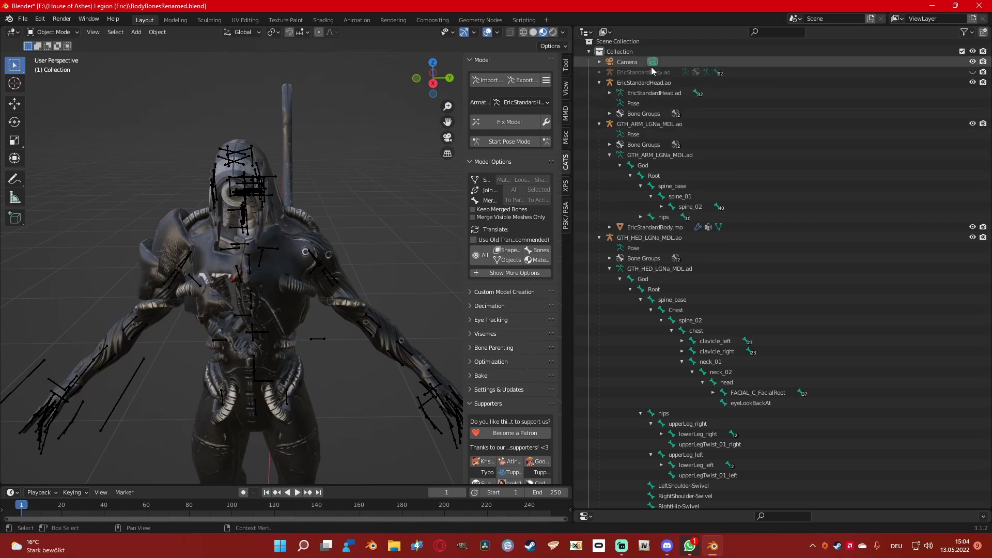
click(599, 72)
click(610, 82)
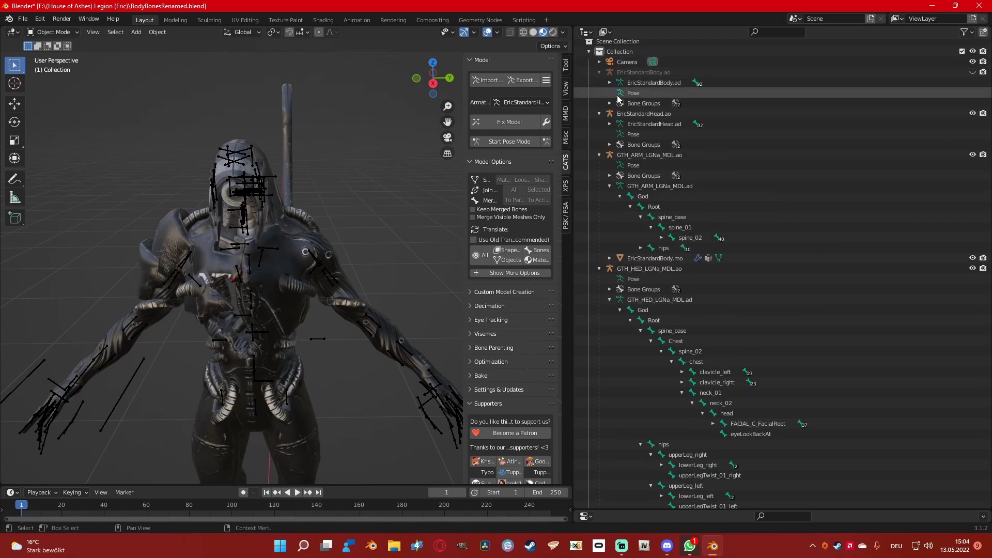
click(972, 72)
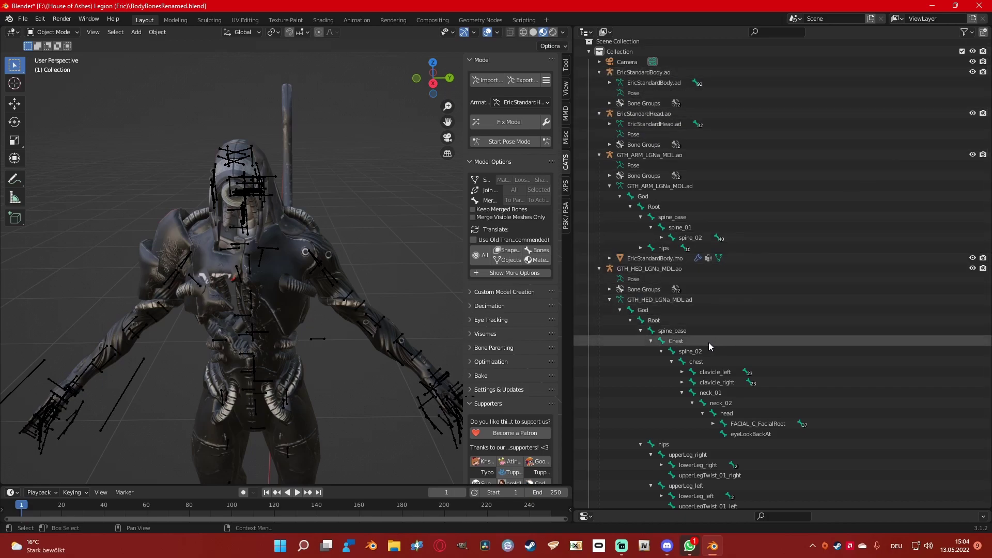
- Select the GTH_HED_LGNa_MDL armature and switch it to Edit Mode
scroll(693, 336, down, 5)
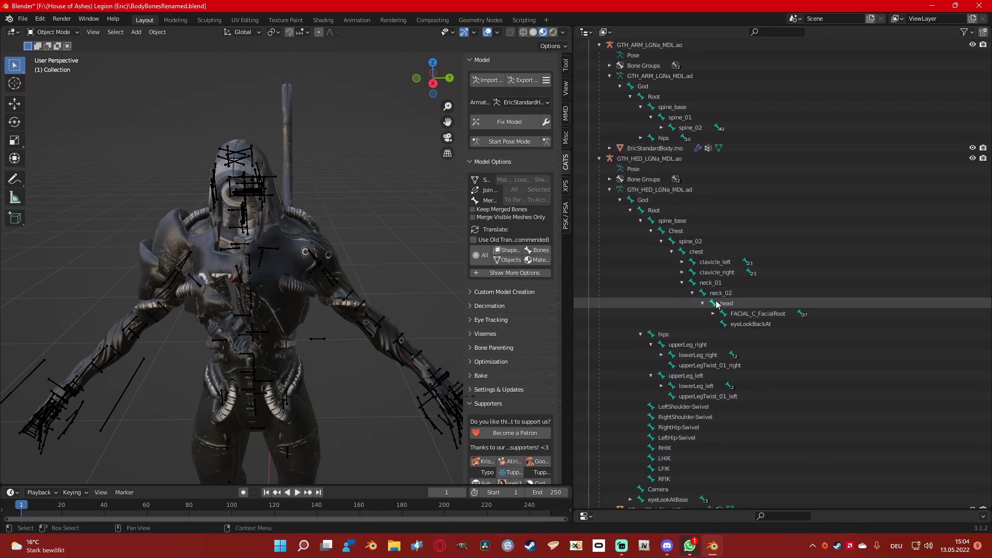
click(628, 169)
click(52, 32)
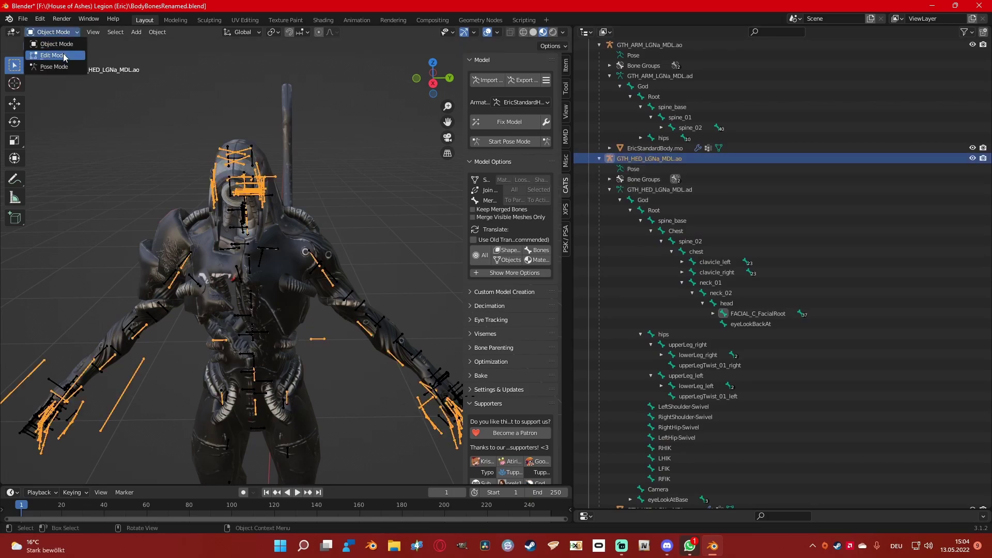
click(52, 56)
- Delete the EricStandardBody and EricStandardHead reference armatures together with their hierarchies
scroll(621, 218, up, 5)
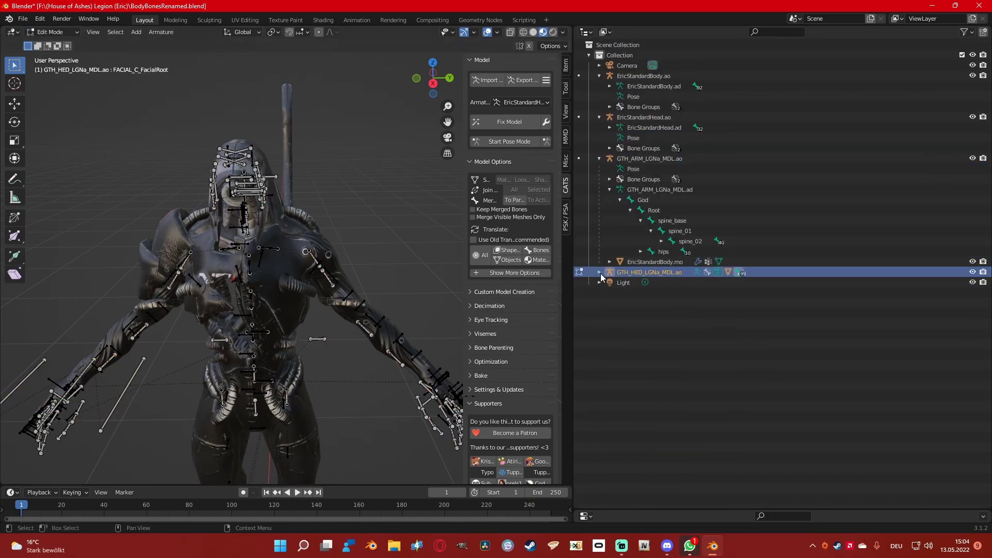
right_click(634, 77)
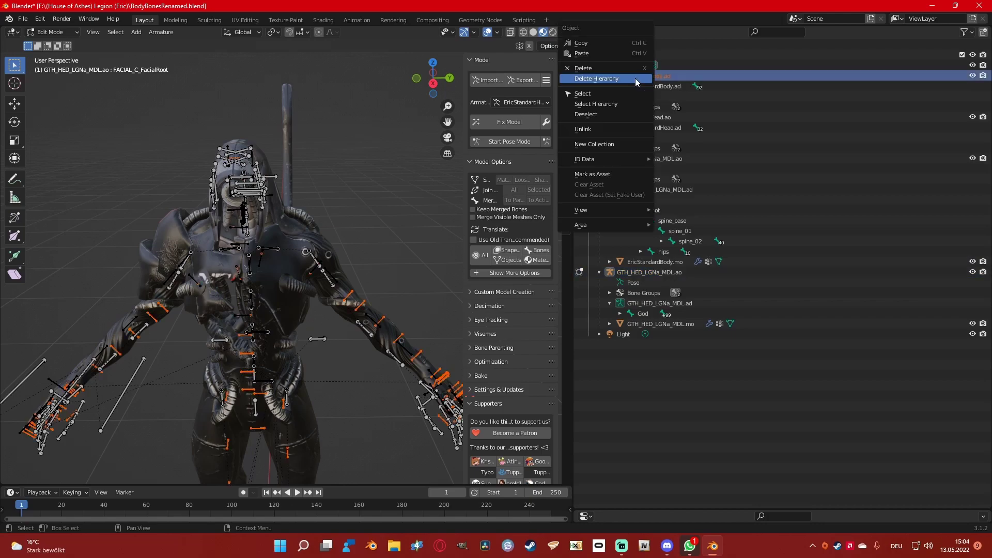
click(634, 80)
right_click(643, 76)
click(643, 78)
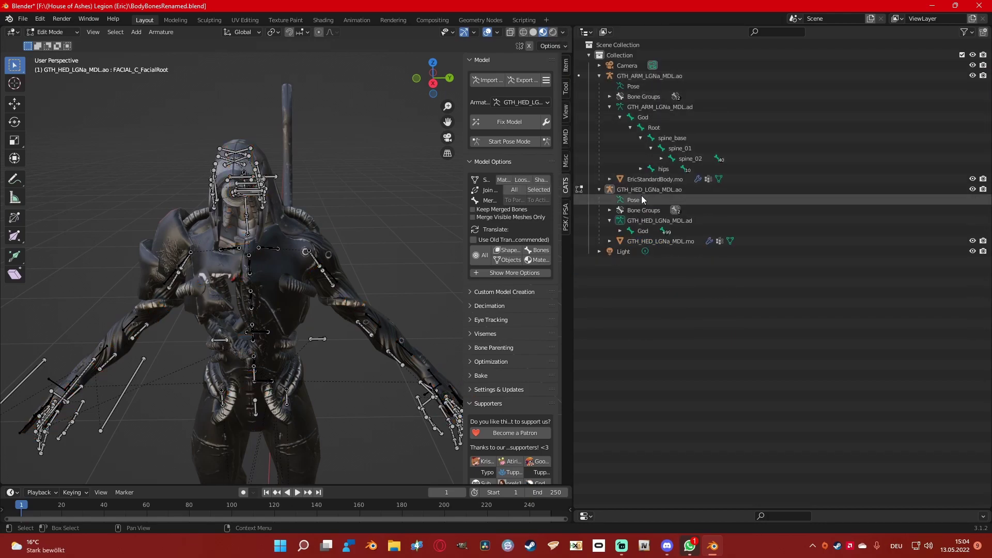
- Expand the GTH_HED_LGNa_MDL bone tree to show the child bones of Root and hips
click(621, 232)
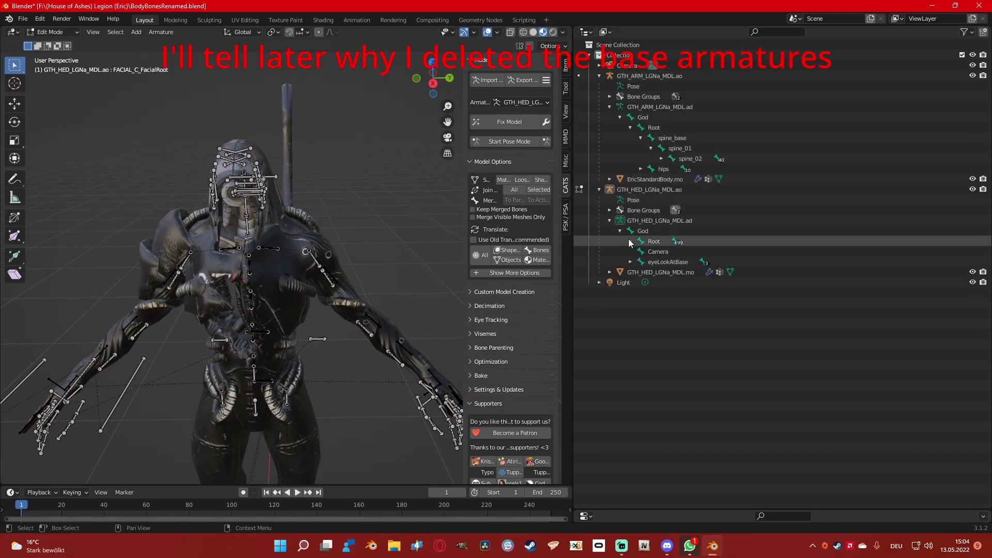
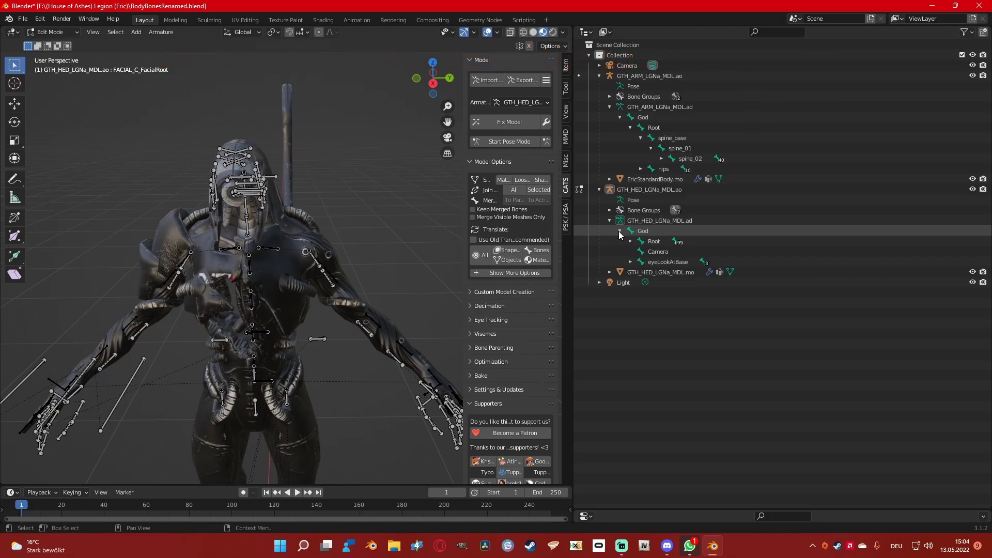
click(631, 241)
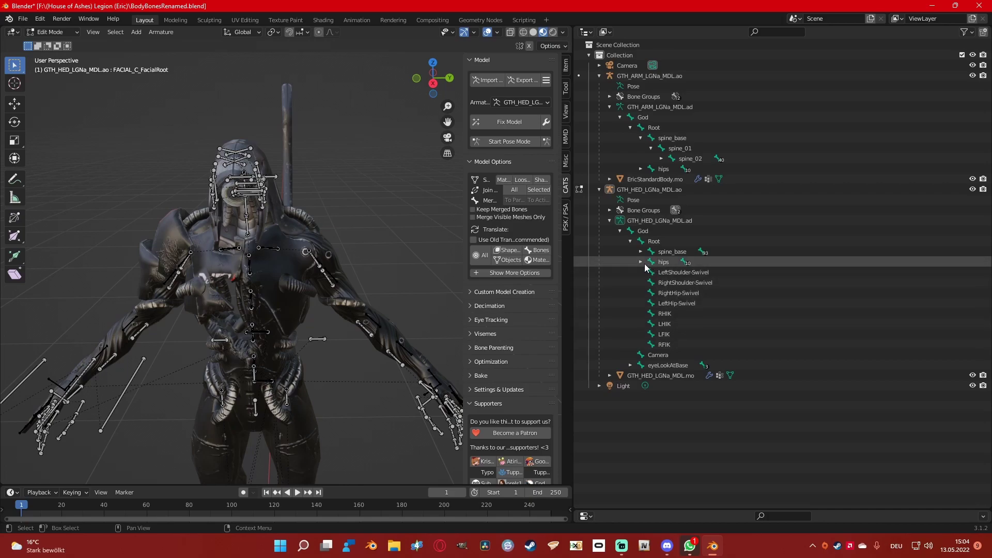
click(640, 262)
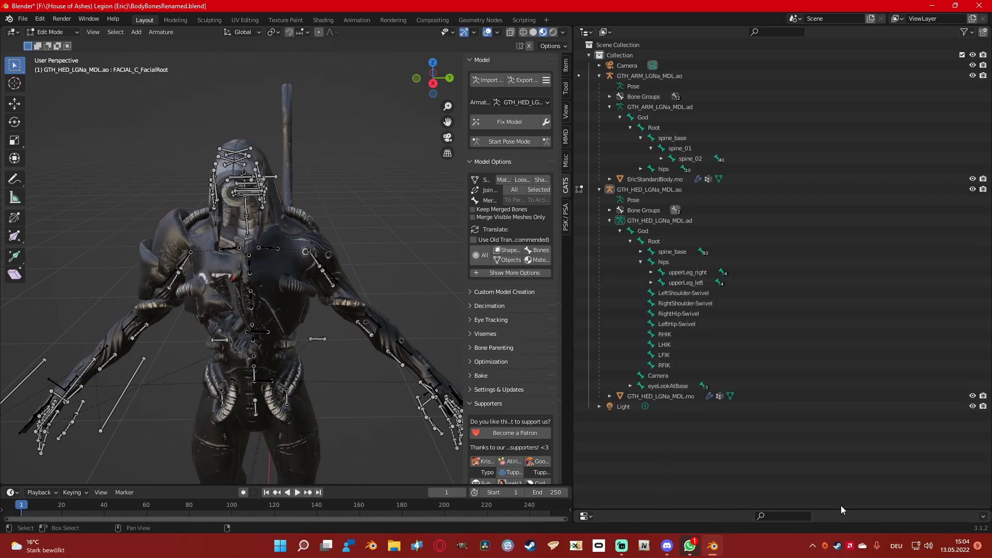
scroll(349, 403, down, 4)
scroll(349, 403, up, 4)
scroll(400, 378, up, 1)
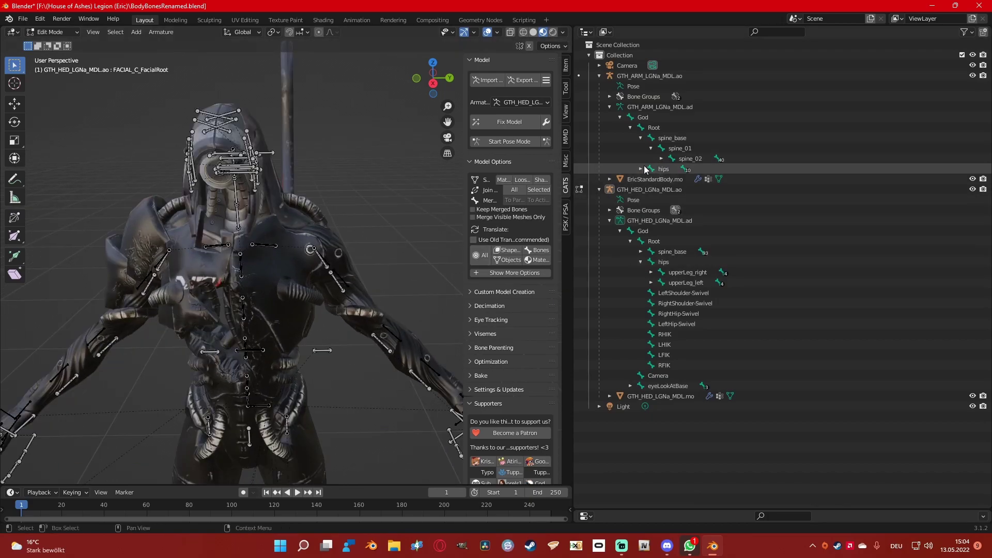
- Expand the GTH_ARM_LGNa_MDL bone chain from spine_02 down to the head bone for comparison
click(661, 159)
click(672, 169)
click(682, 200)
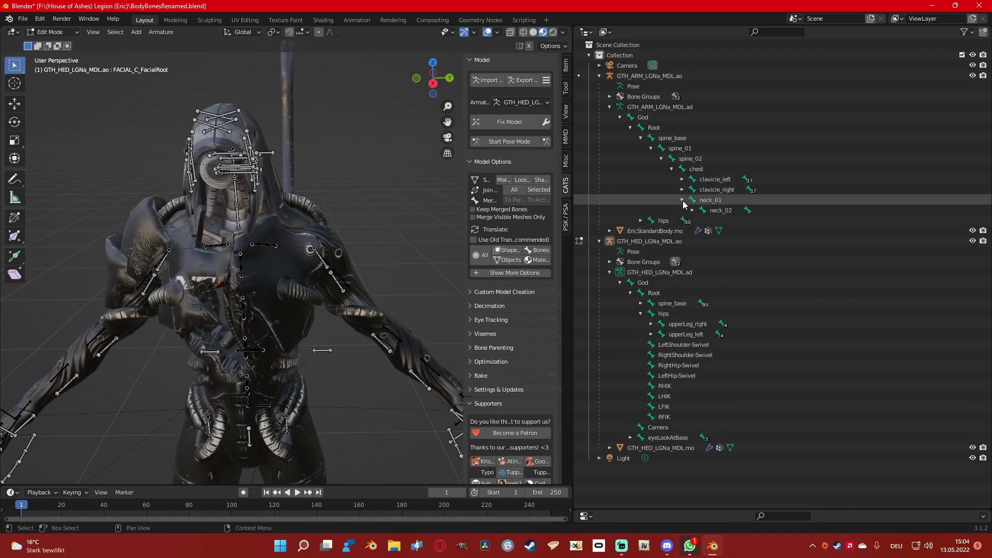
click(692, 210)
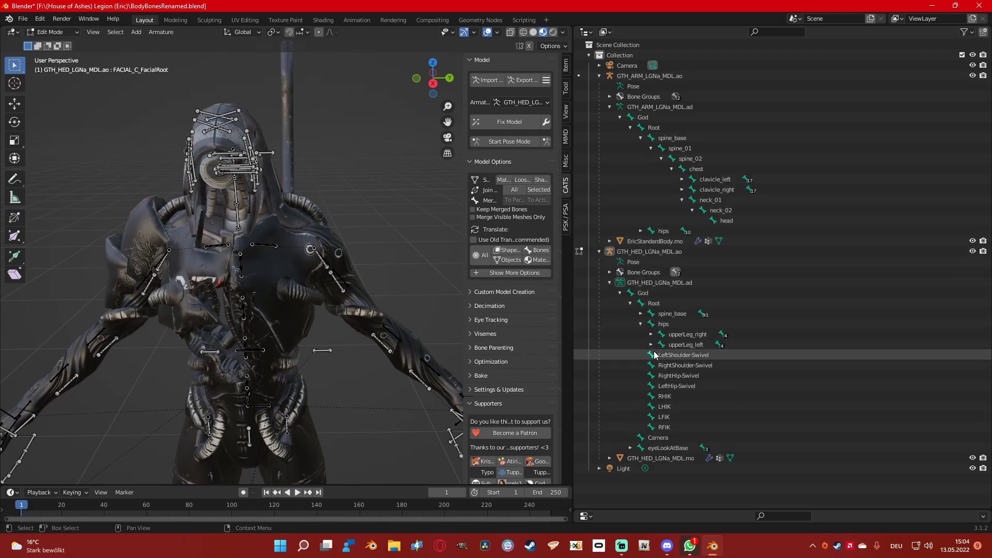
- Expand the GTH_HED_LGNa_MDL bone chain from spine_base through the neck and select its head bone
click(641, 314)
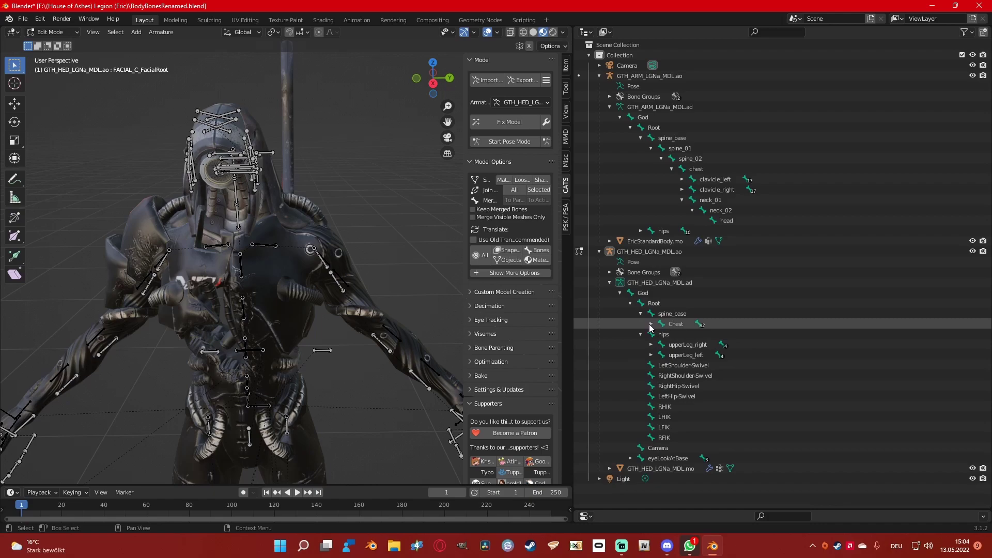
click(651, 324)
click(661, 334)
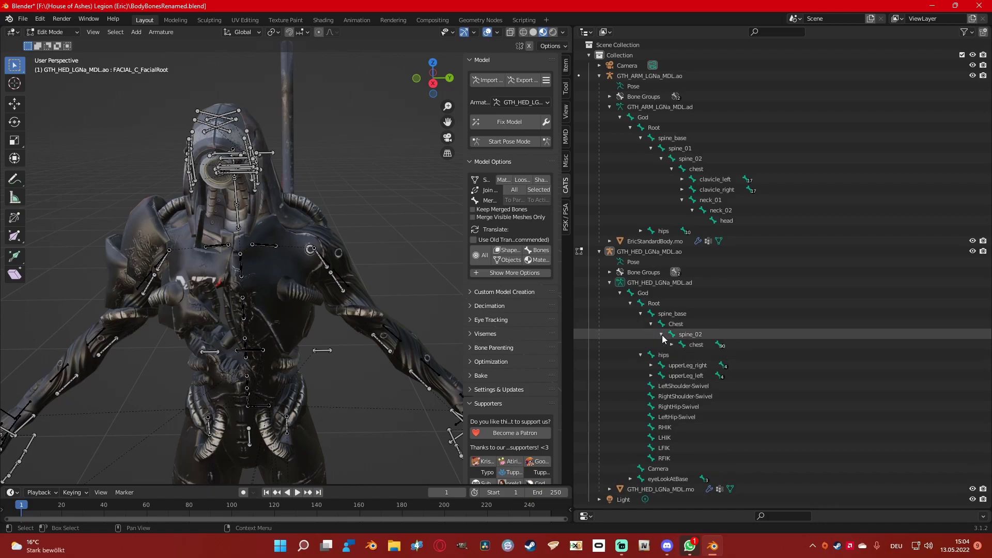
click(671, 345)
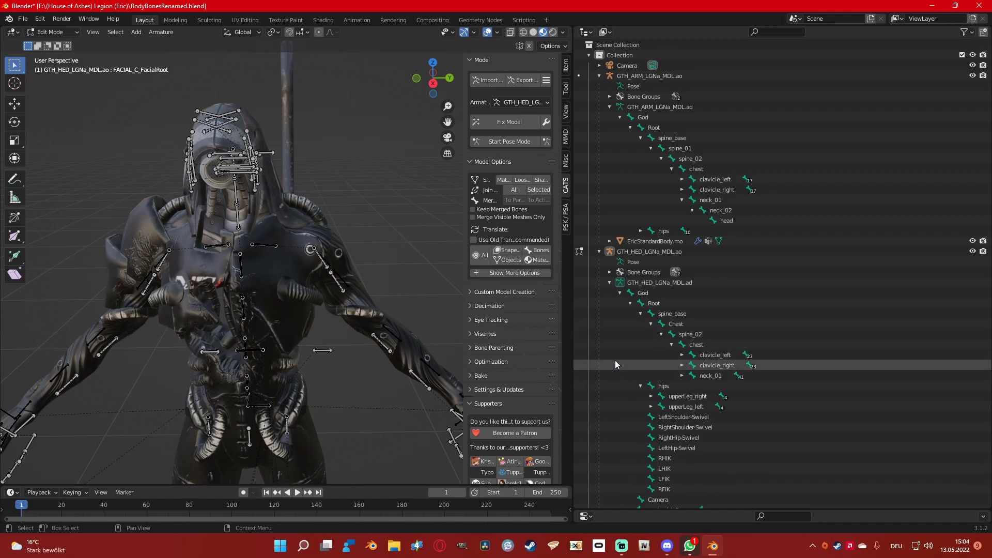
middle_drag(424, 297, 378, 283)
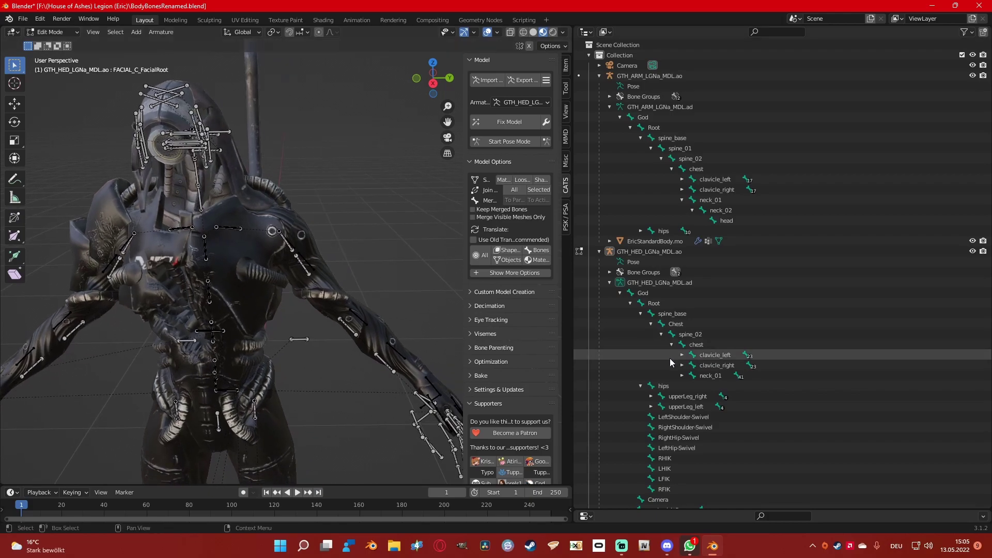
click(682, 376)
click(693, 386)
click(726, 397)
middle_drag(439, 331, 425, 319)
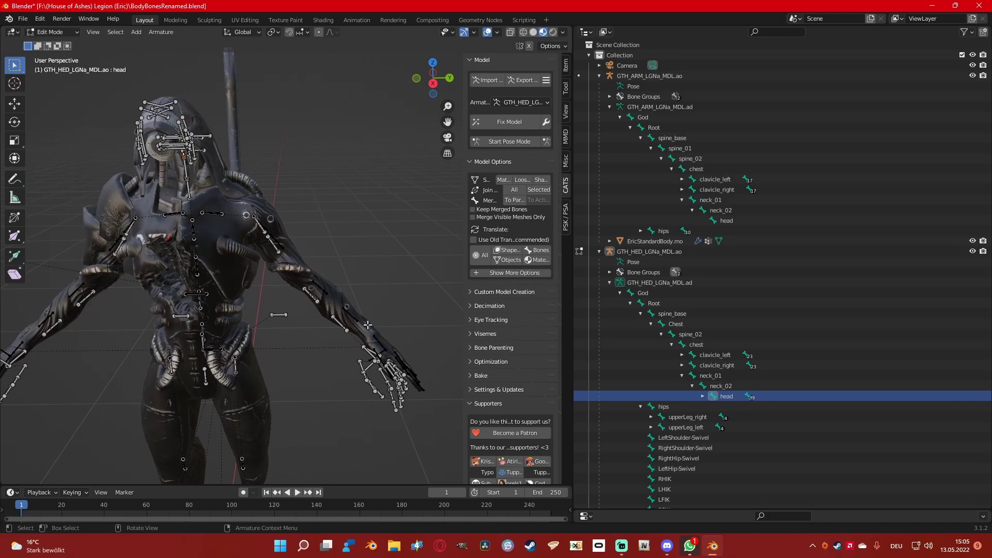
- Merge FACIAL_C_FacialRoot with all its child bones, and eyeLookBackAt, into the head bone, adding their weights to the parents
click(703, 396)
click(729, 407)
key(shift+g)
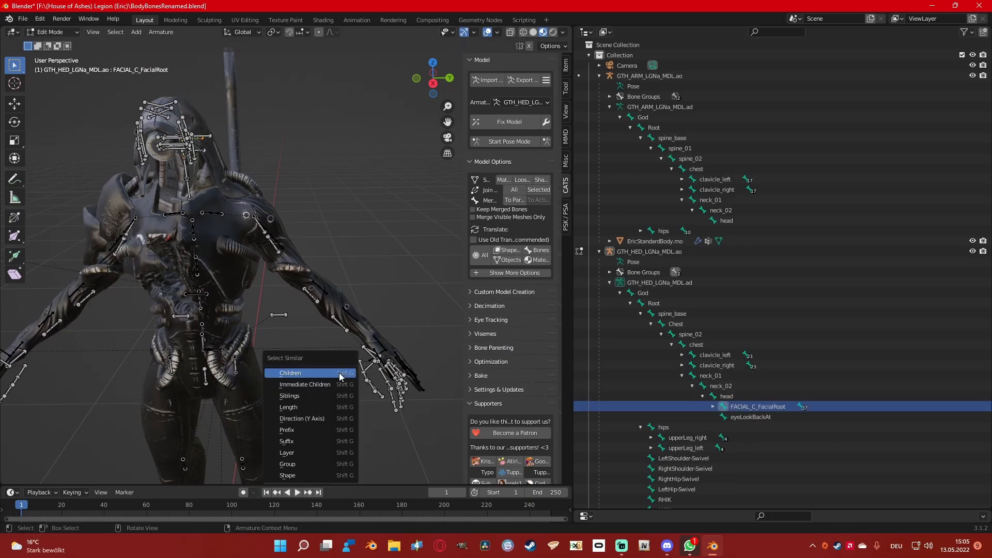
click(310, 373)
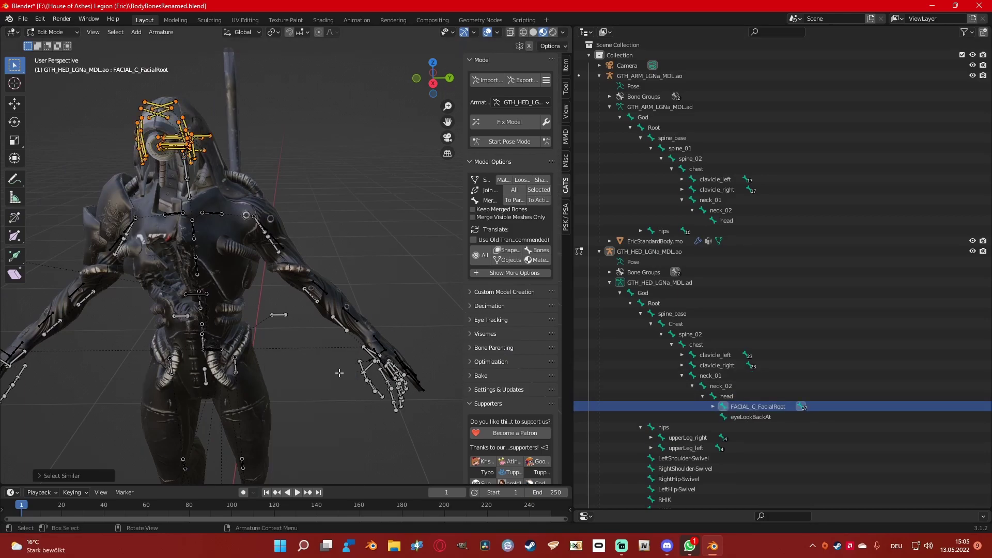
click(517, 200)
click(516, 201)
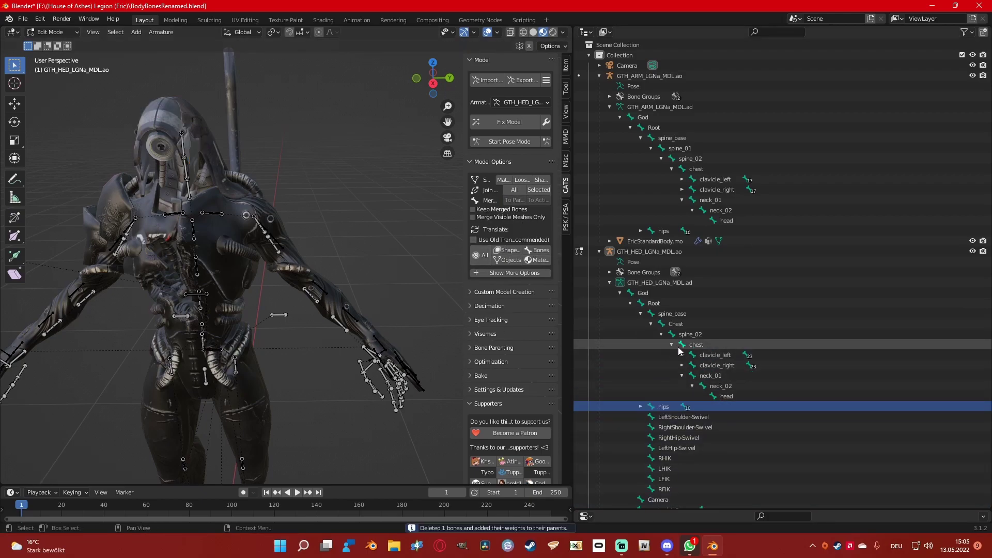
- Collapse the GTH_HED_LGNa_MDL bone tree, select its mesh, and resize the editors to reveal the object properties and a wider viewport
click(609, 283)
click(625, 293)
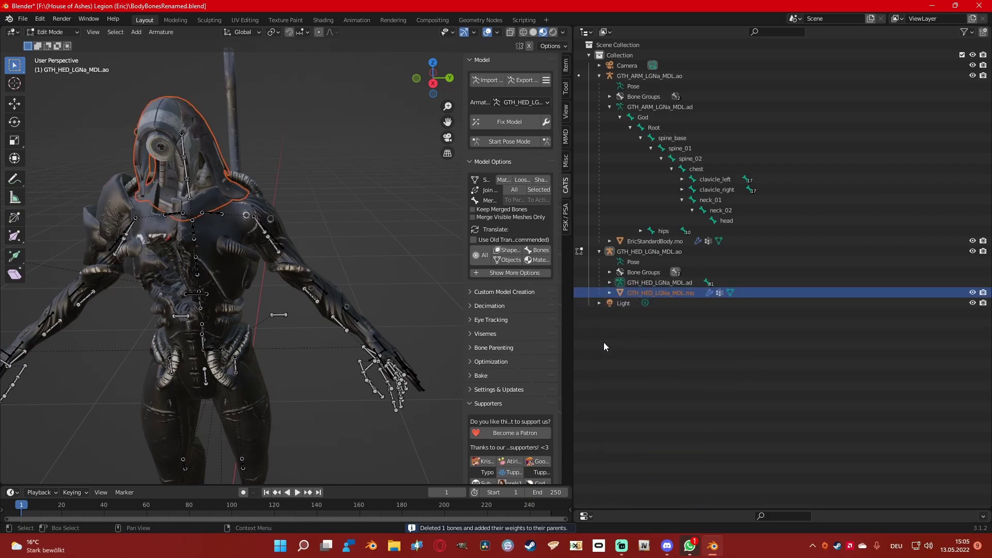
drag(624, 510, 618, 251)
drag(572, 179, 785, 180)
scroll(879, 155, down, 3)
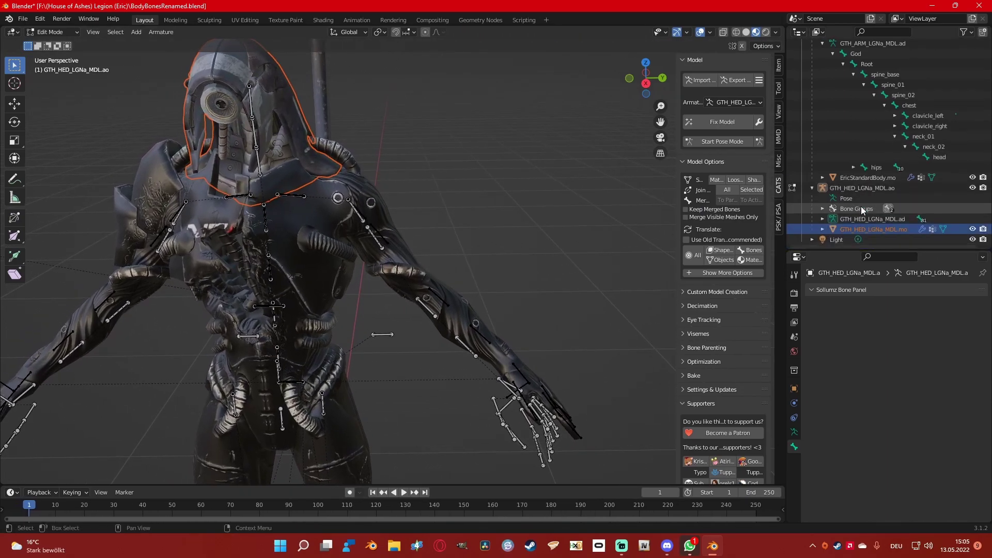
- Return to Object Mode and make the GTH_HED_LGNa_MDL.mo mesh the active object
click(52, 32)
click(49, 43)
key(KP_Decimal)
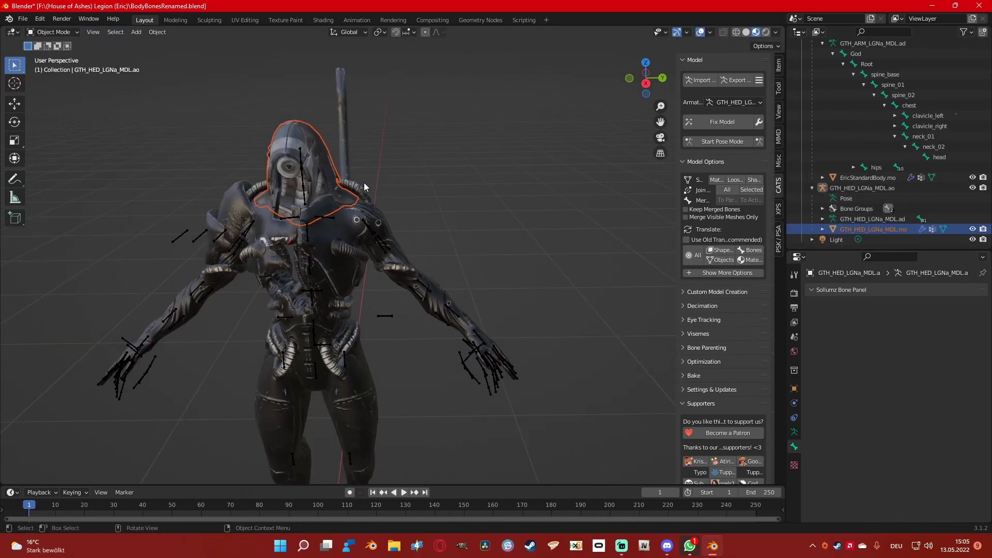
click(873, 229)
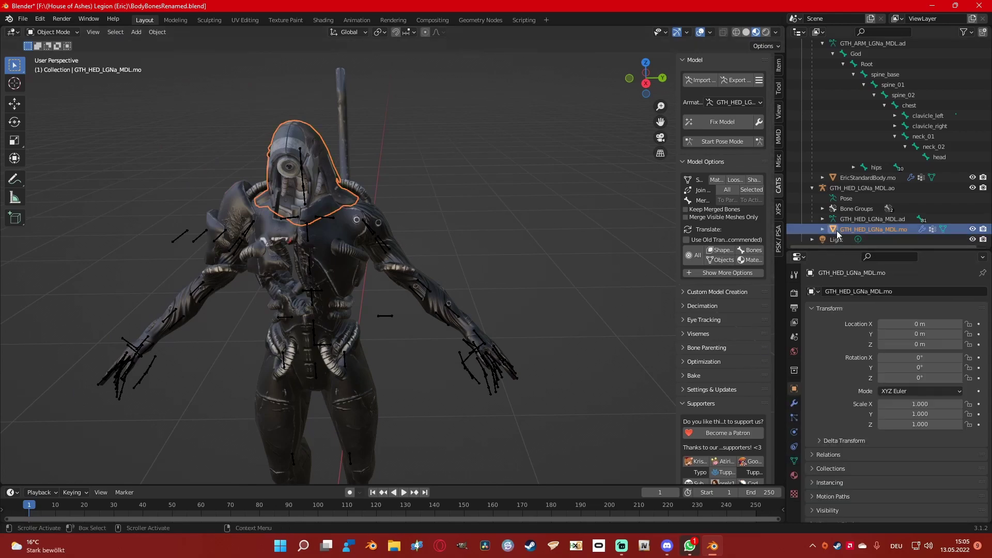
- Examine the vertex groups of the GTH_HED_LGNa_MDL.mo mesh for twist bones that it still uses
click(795, 461)
scroll(864, 358, up, 4)
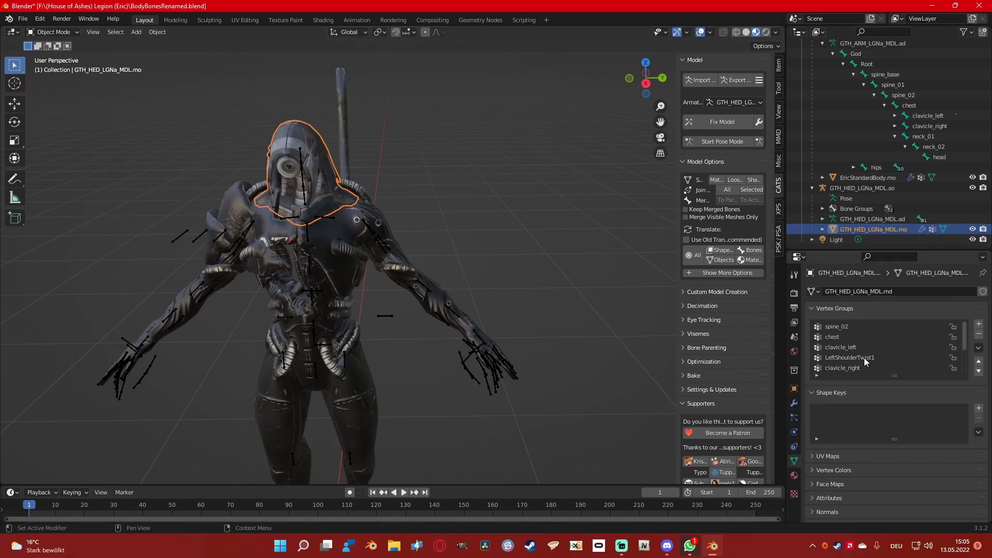
scroll(864, 357, down, 4)
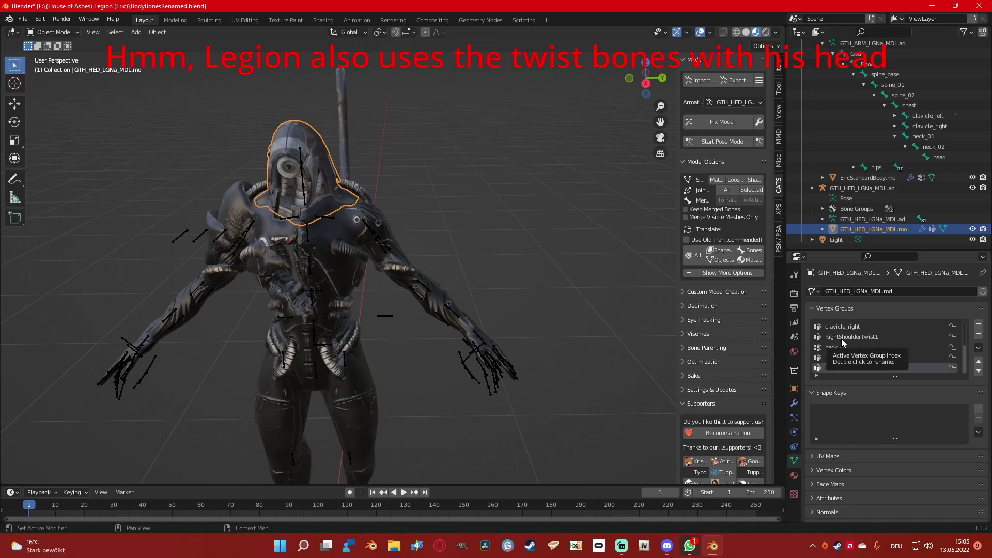
scroll(871, 352, up, 4)
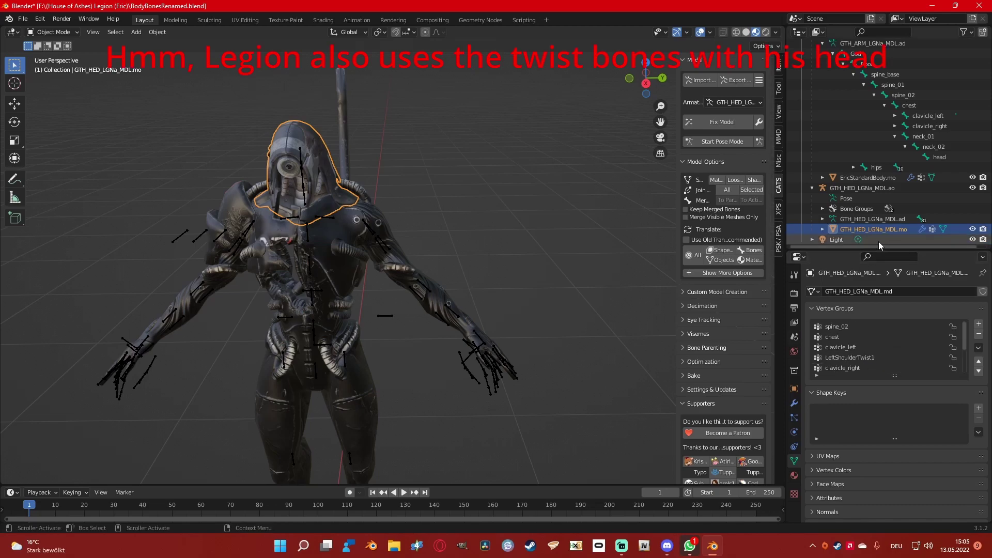
- Expand the GTH_HED_LGNa_MDL armature through clavicle_left to the child bones of LeftShoulder
click(822, 220)
scroll(853, 226, down, 5)
ctrl+scroll(888, 247, right, 1)
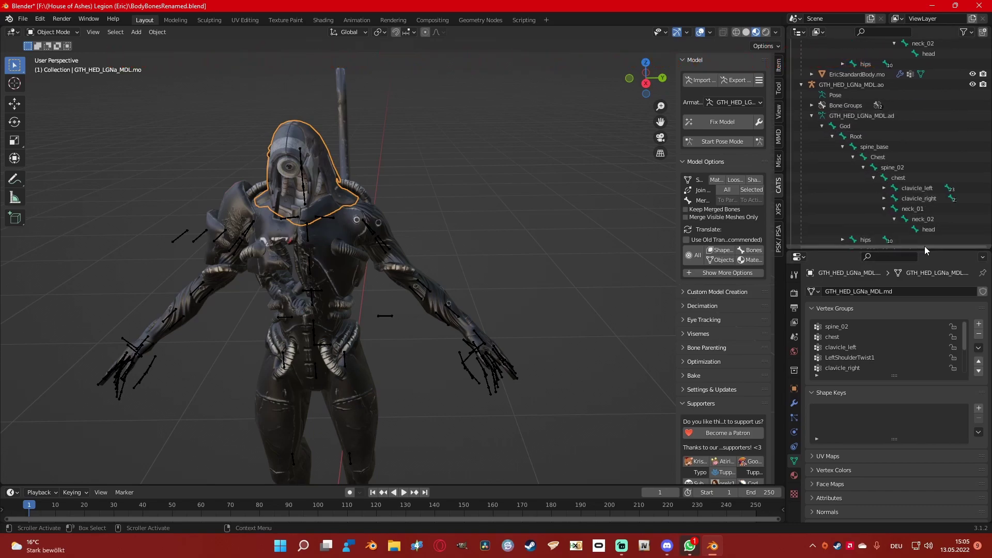
click(884, 188)
ctrl+scroll(912, 246, right, 1)
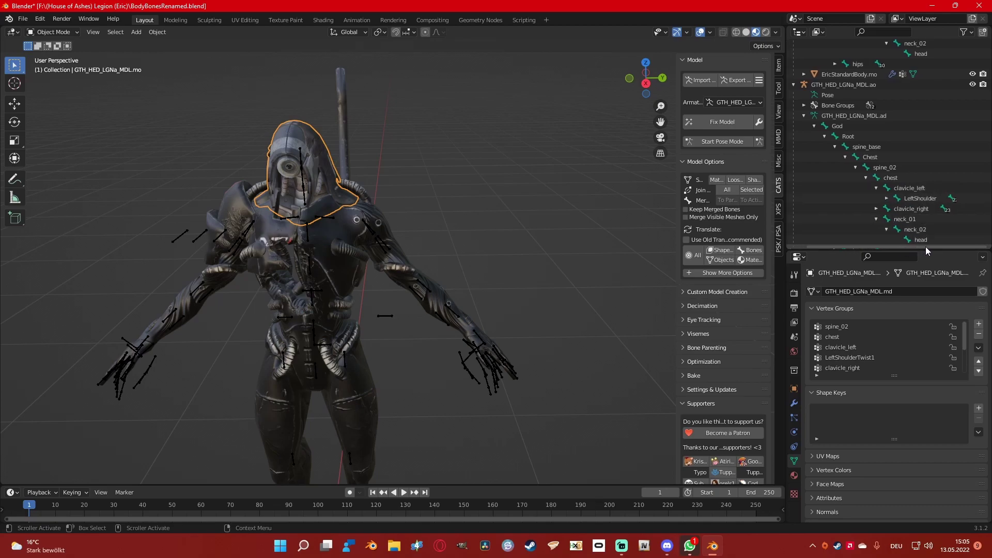
click(887, 199)
scroll(919, 223, up, 5)
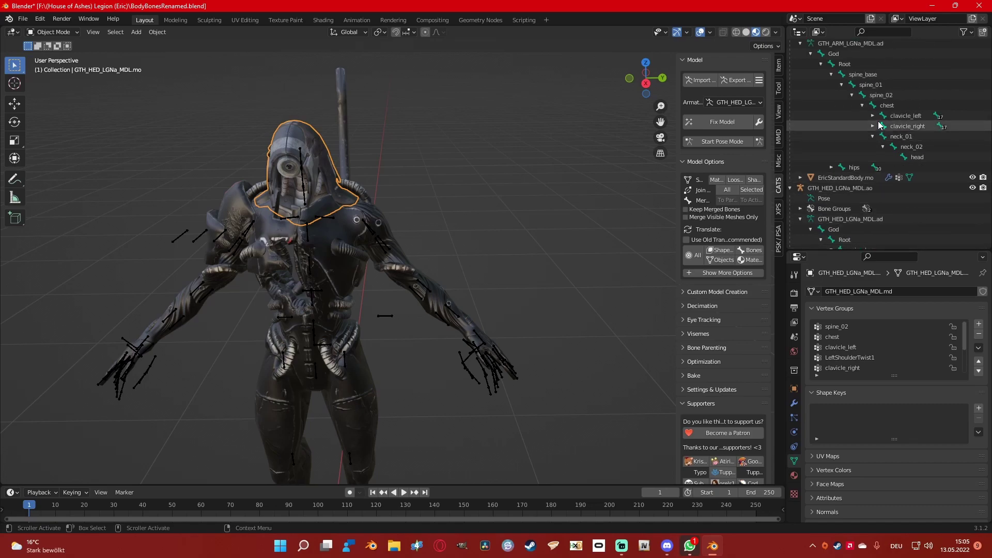
- Copy the first left upper-arm twist bone's name from the body armature and rename the head armature's LeftShoulderTwist1 as upperArmTwist_01_left
click(873, 116)
click(883, 127)
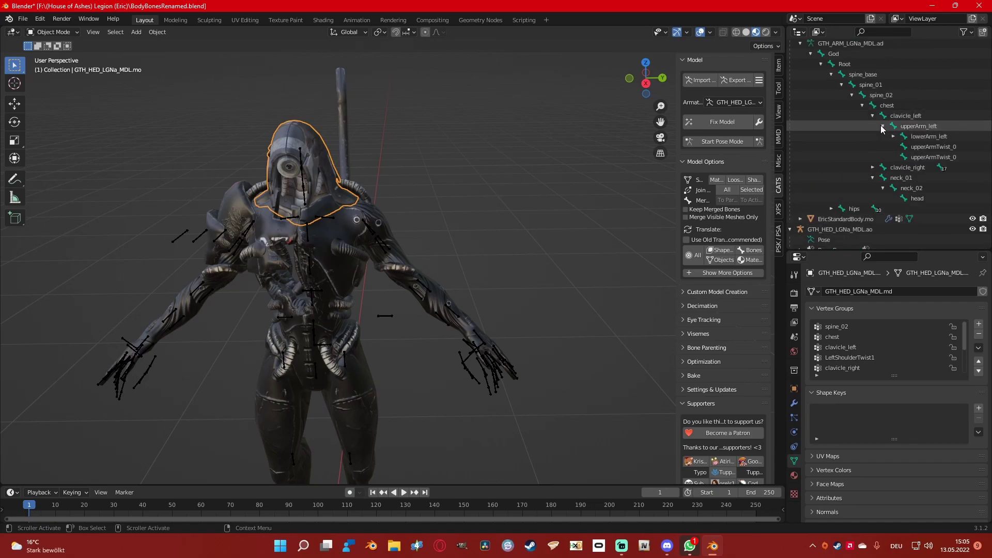
double_click(923, 149)
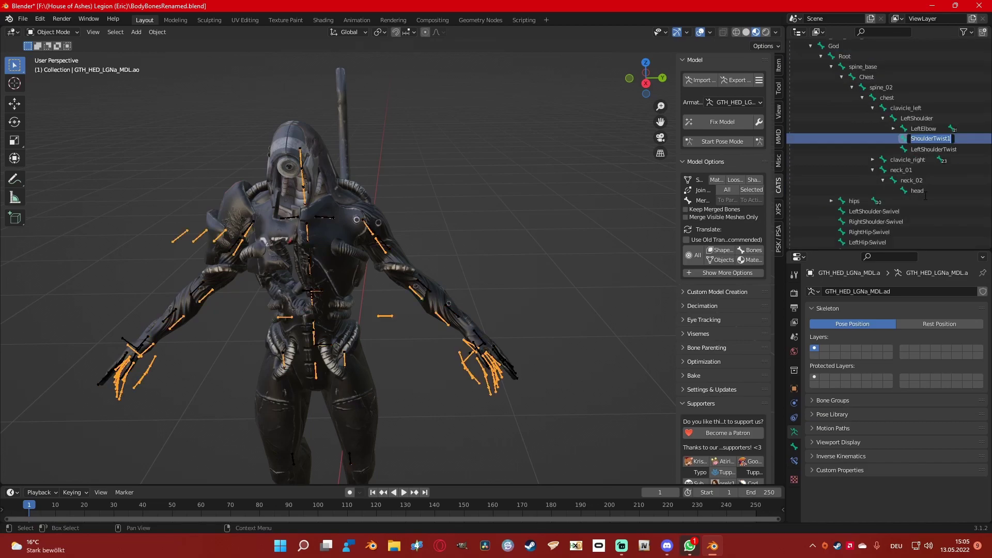
key(Escape)
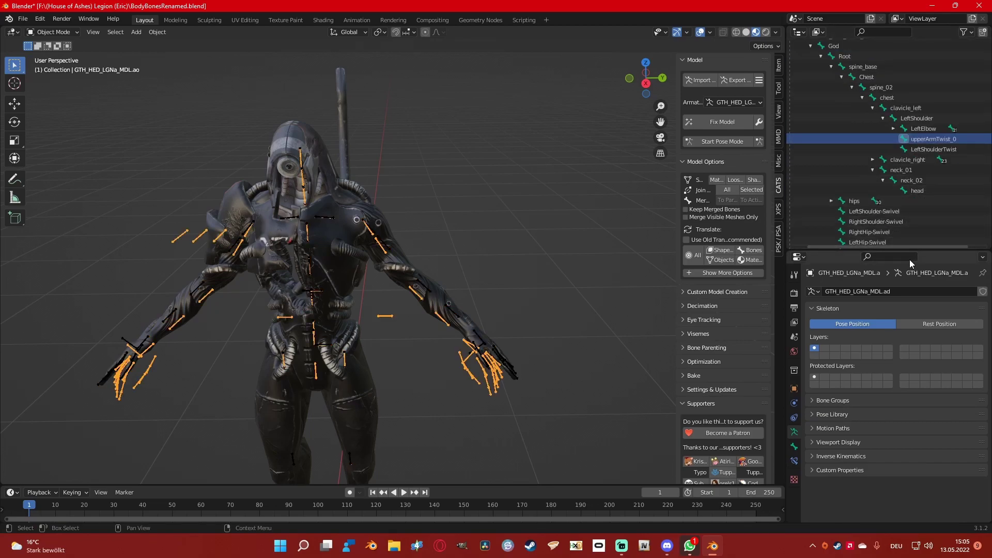
drag(913, 246, 945, 249)
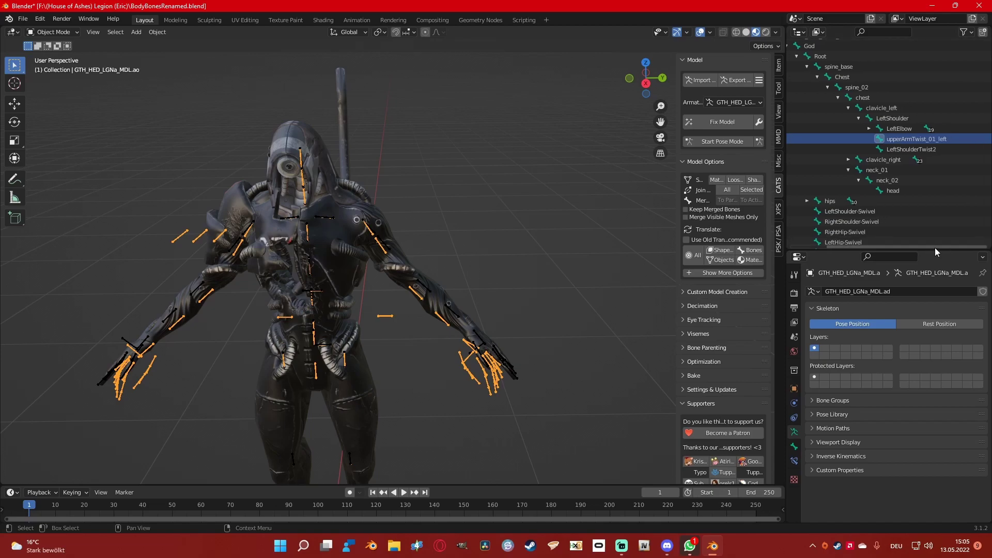
- Rename the RightShoulderTwist1 bone under clavicle_right in the head armature as upperArmTwist_01_right, reusing the left twist bone's copied name
double_click(907, 138)
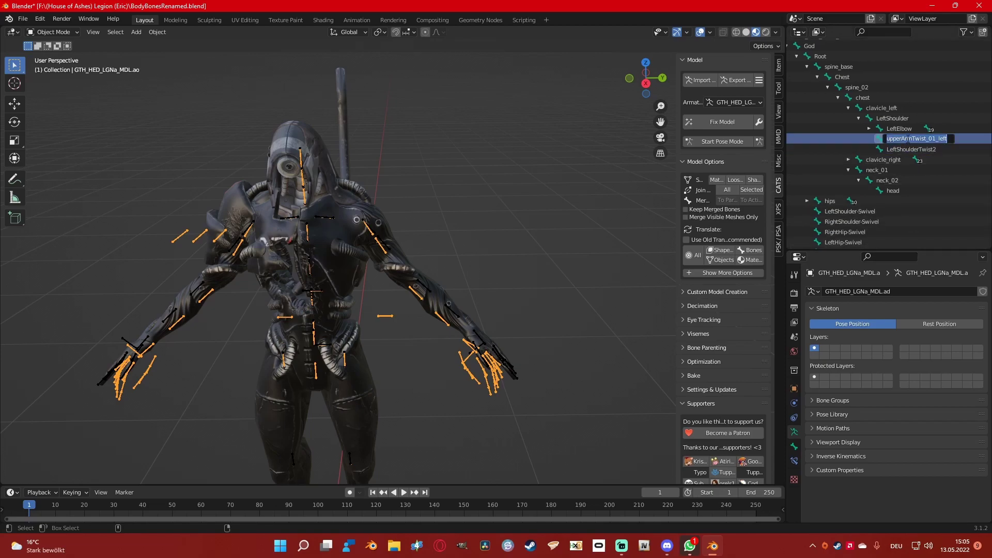
click(881, 160)
click(848, 159)
click(864, 171)
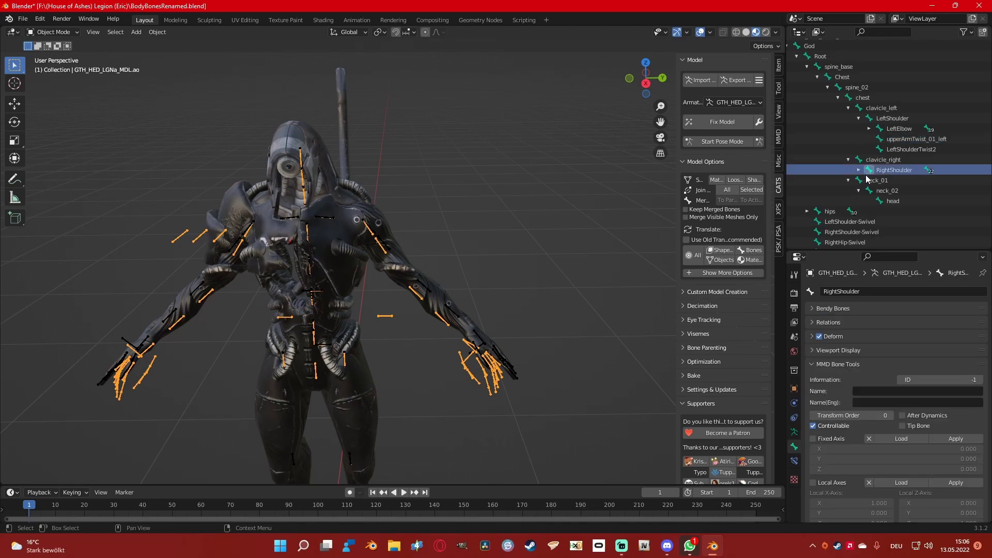
double_click(913, 190)
scroll(915, 192, down, 3)
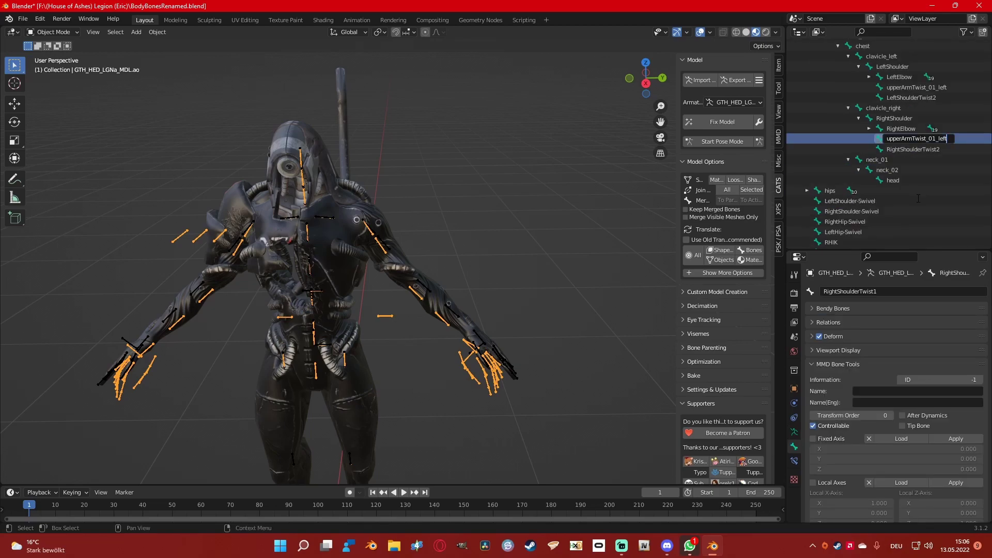
text(upperArmTwist_01_right)
key(Return)
- Check the vertex groups of the GTH_HED_LGNa_MDL.mo mesh for remaining bone names that do not match the standard skeleton
scroll(912, 203, down, 4)
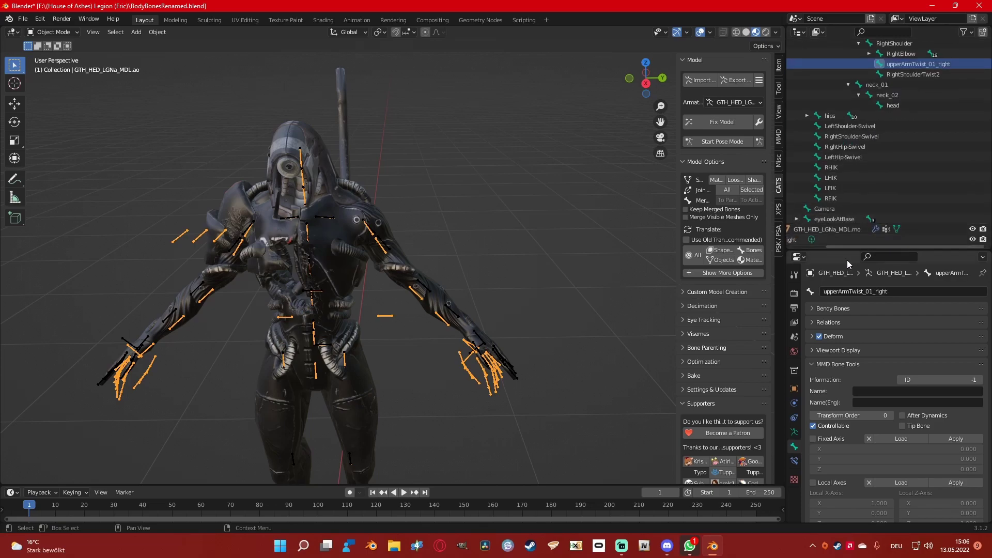
click(836, 230)
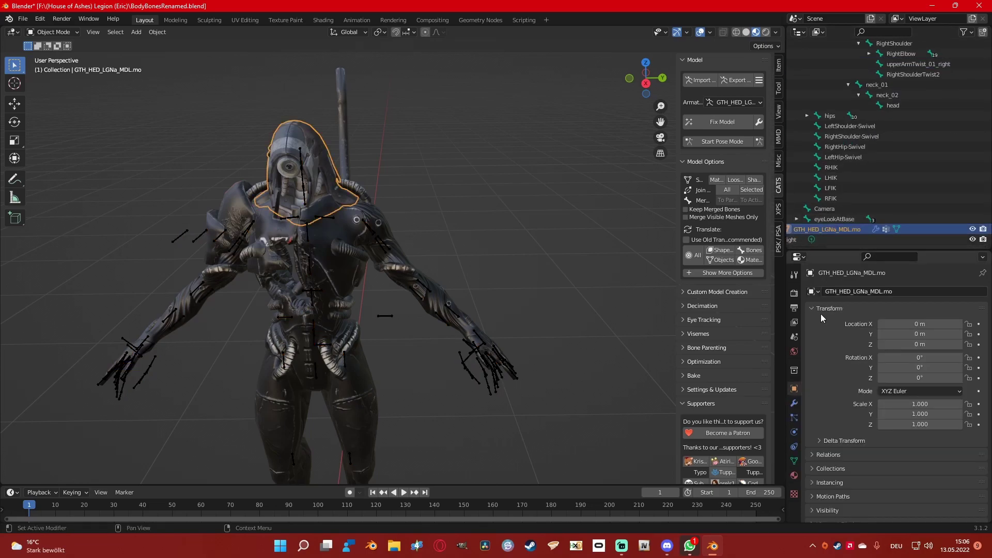
click(799, 464)
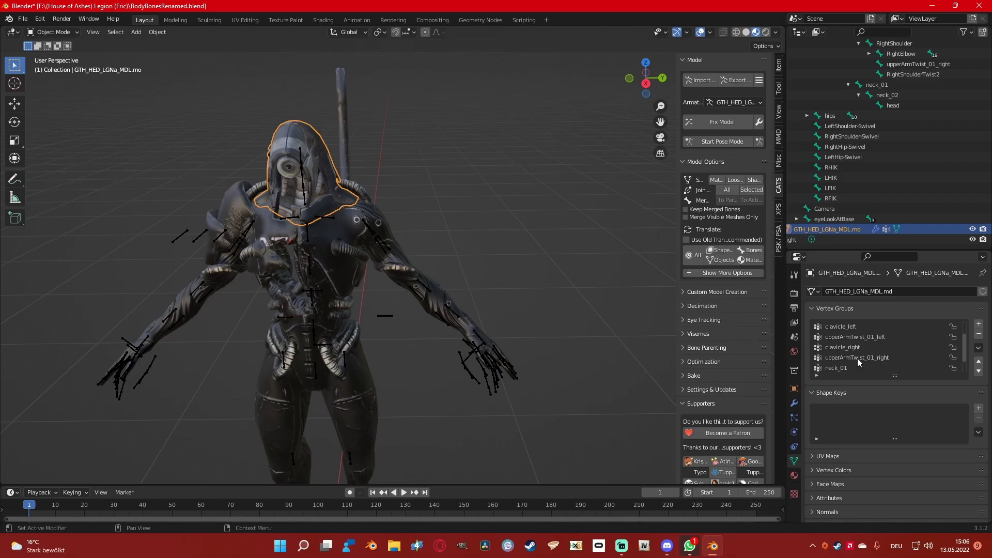
scroll(857, 358, down, 1)
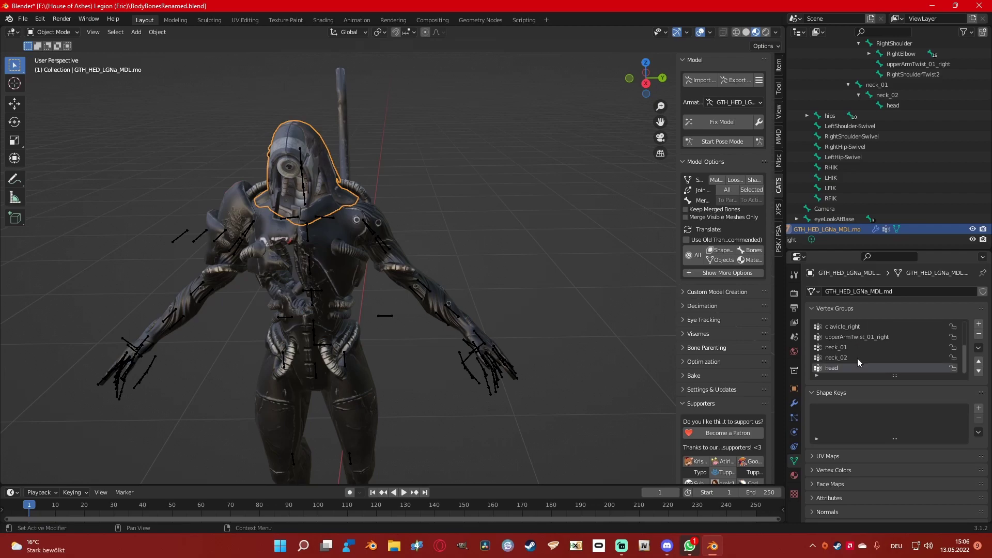
scroll(857, 358, up, 2)
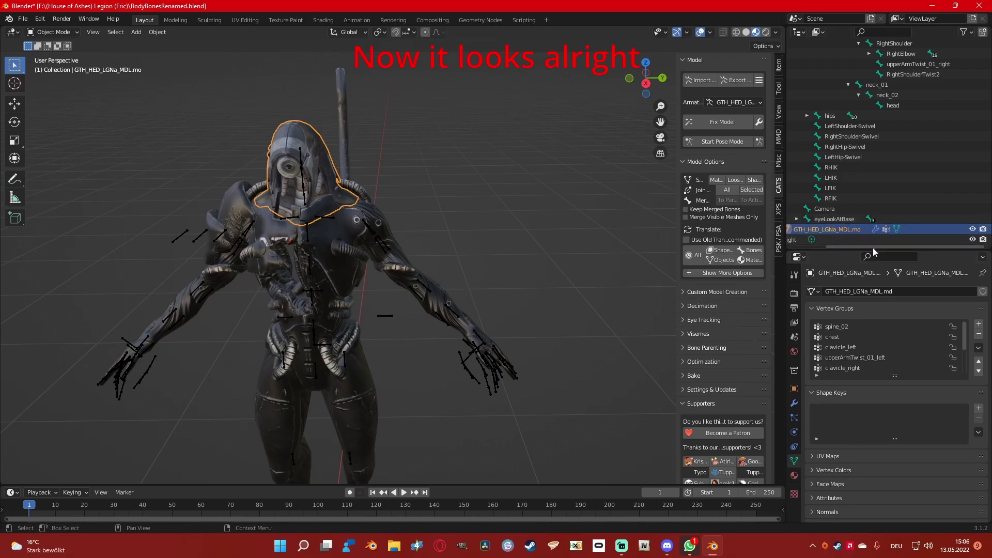
- Rename the GTH_HED_LGNa_MDL.mo mesh as EricStandardHead.mo and collapse the body armature's hierarchy in the outliner
drag(784, 249, 705, 248)
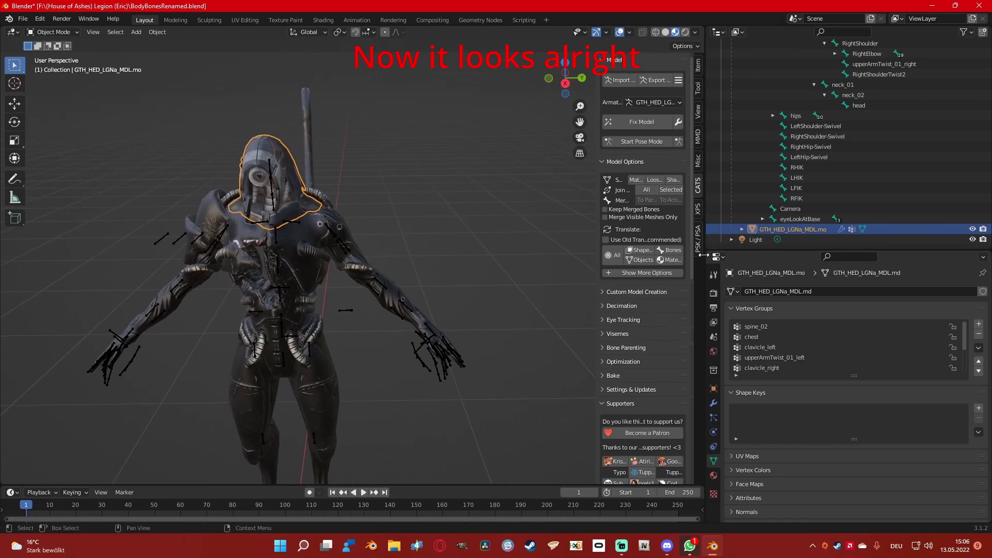
scroll(750, 209, up, 10)
click(742, 136)
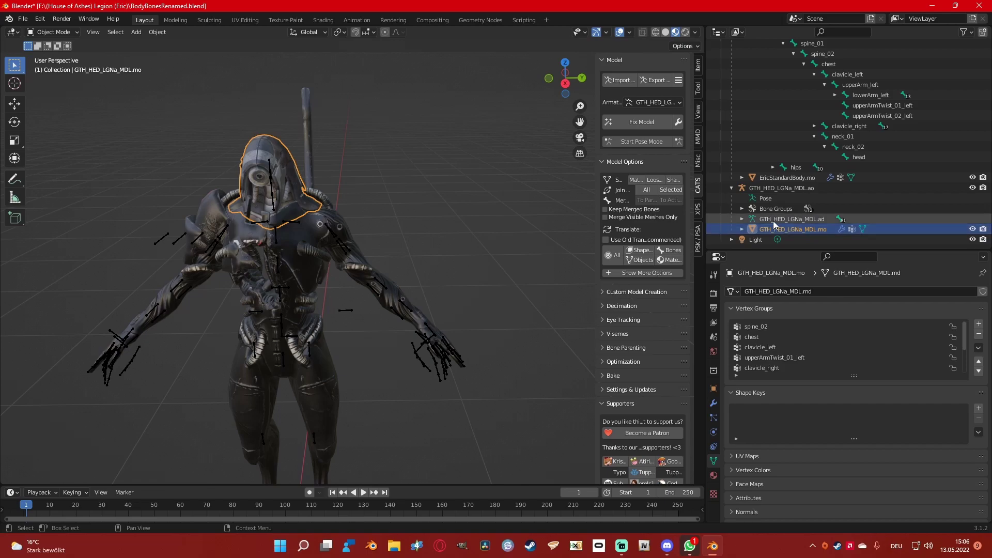
double_click(786, 229)
text(EricStandardHea)
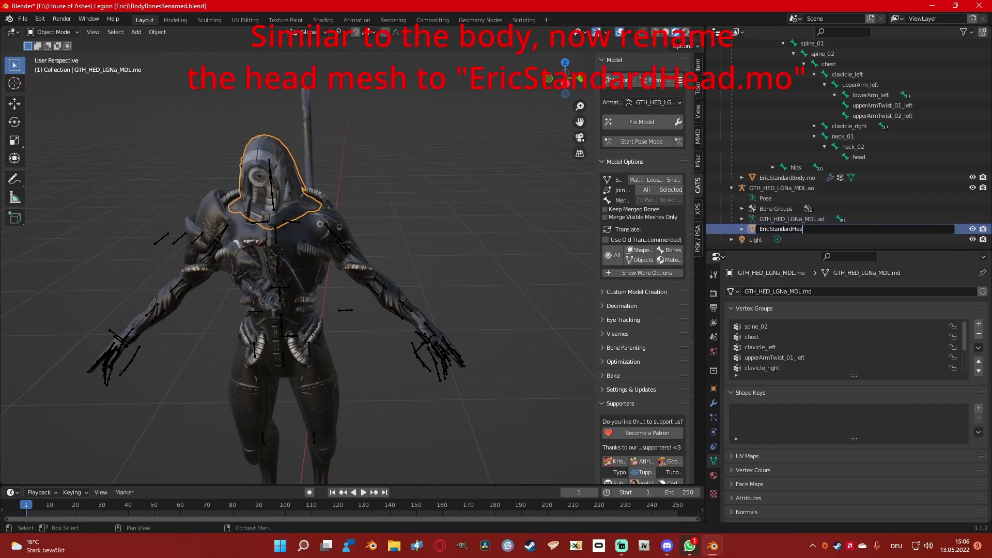
text(d.mo)
key(Return)
scroll(770, 196, up, 5)
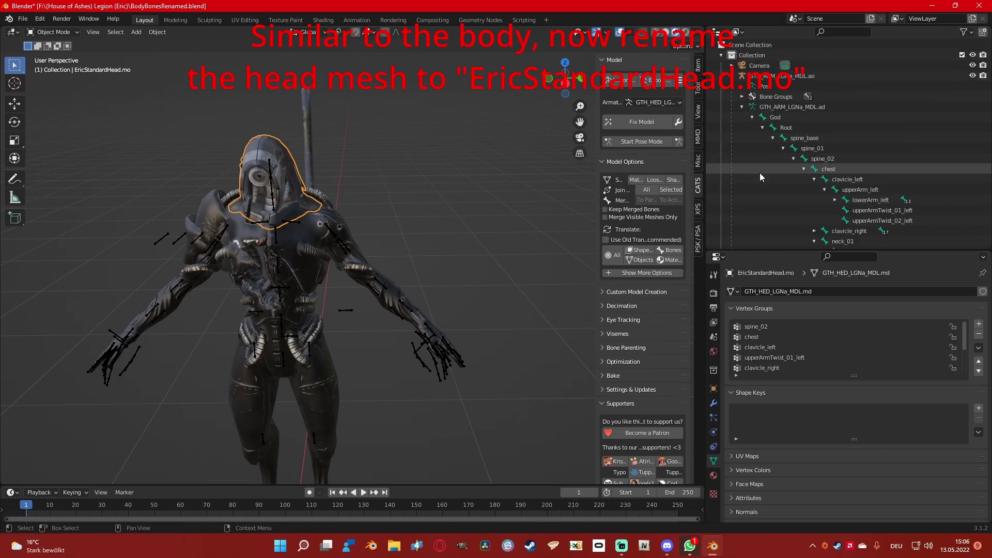
click(742, 106)
click(732, 75)
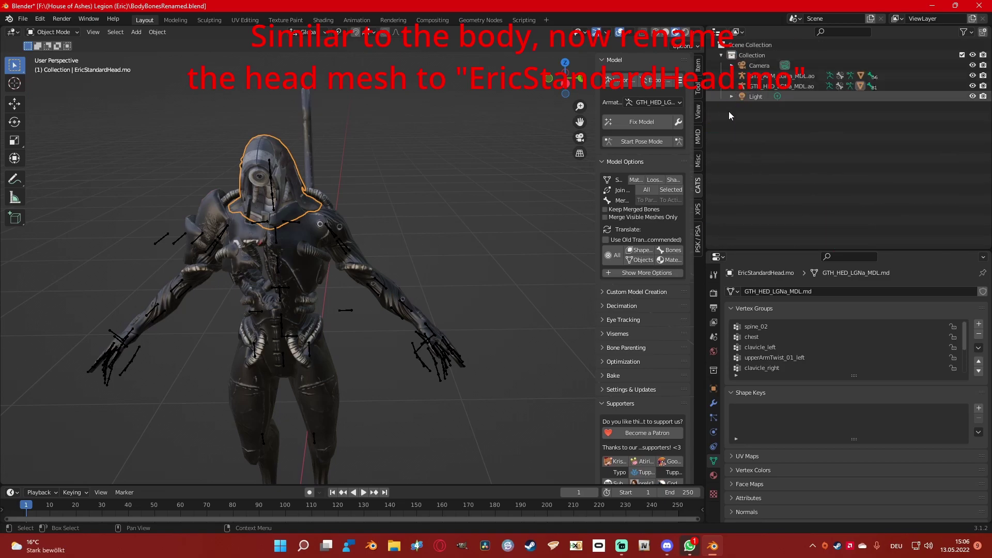
- Set the scene's unit scale to 0.01
scroll(434, 287, down, 3)
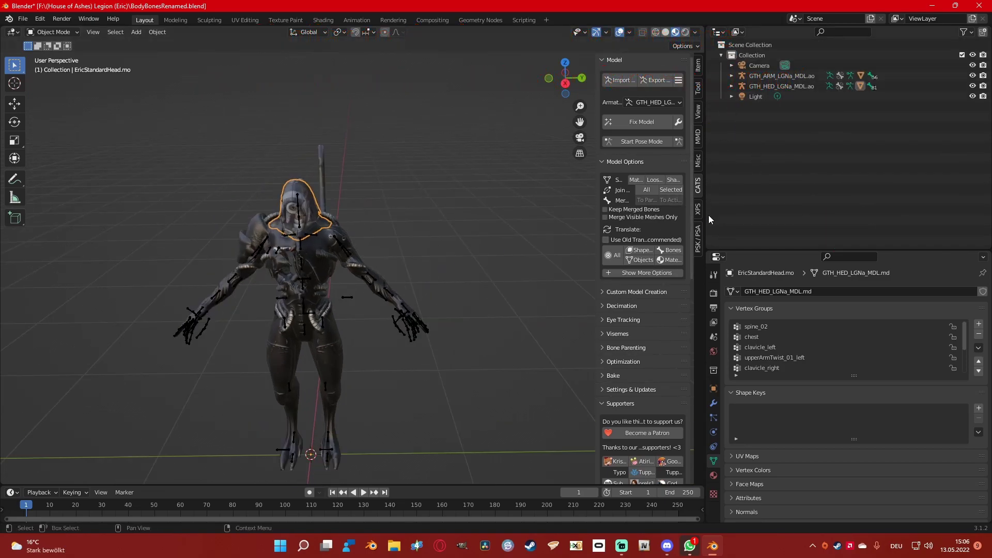
click(713, 323)
click(714, 333)
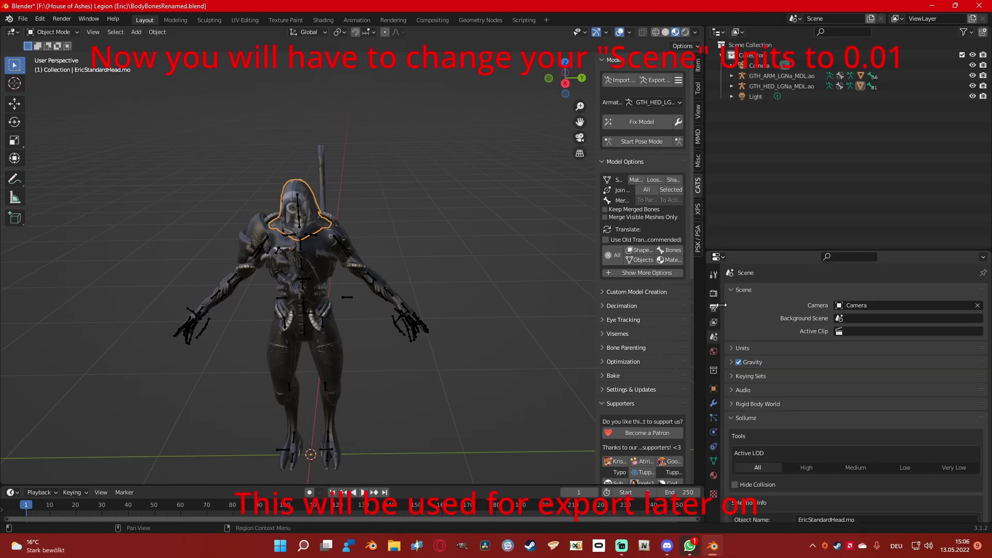
click(896, 377)
text(0.01)
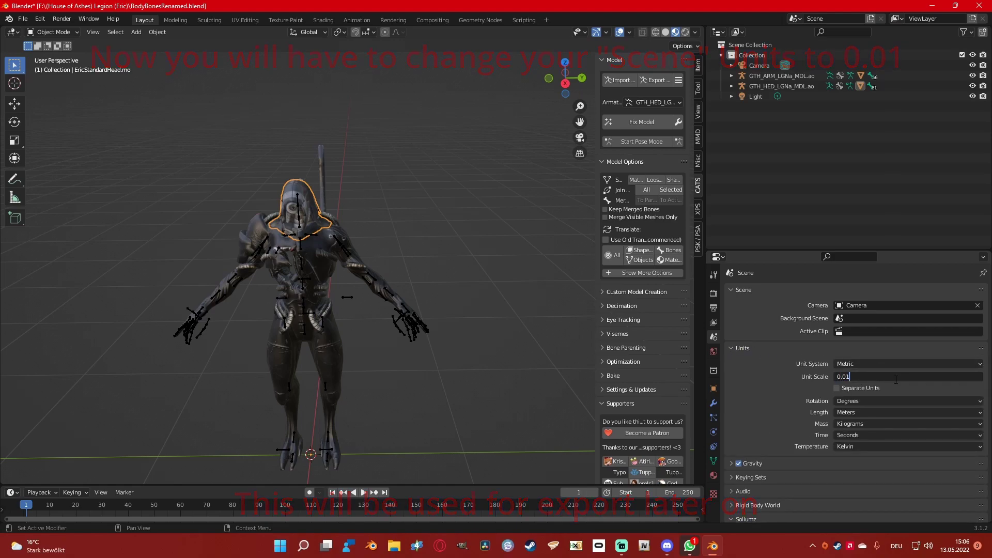
key(Return)
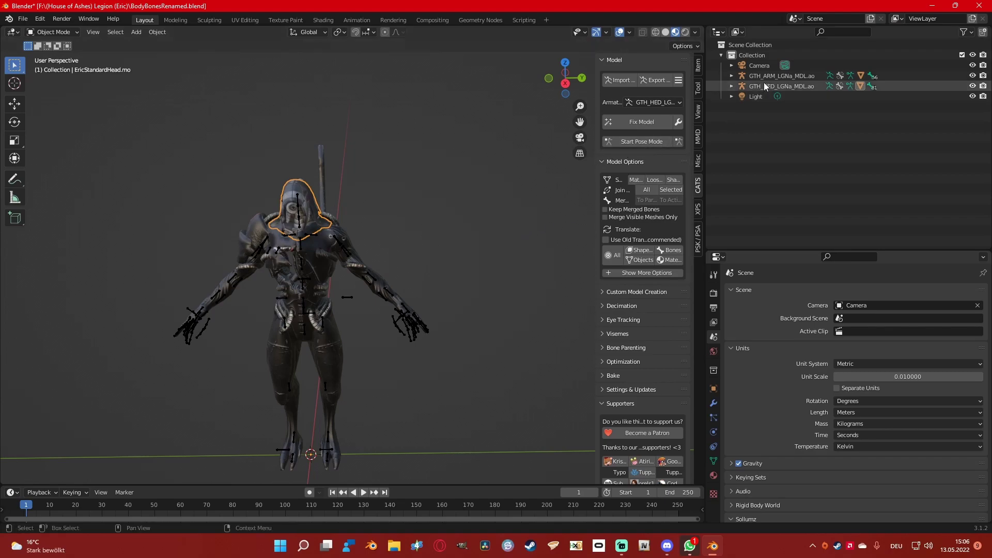
- Import EricStandardHead.psk from the Head\Standard folder with Scale down disabled
click(23, 19)
mouse_move(51, 158)
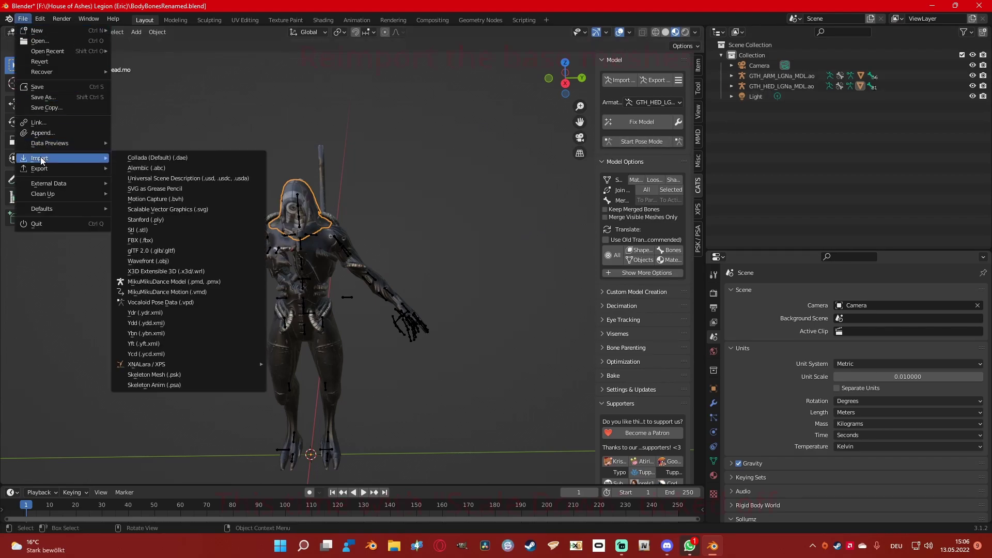
click(166, 375)
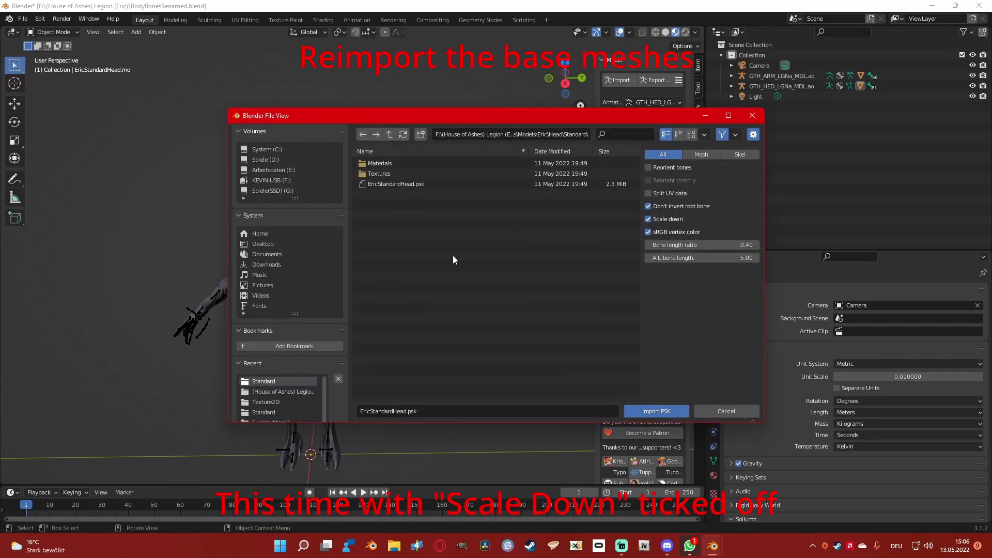
click(417, 185)
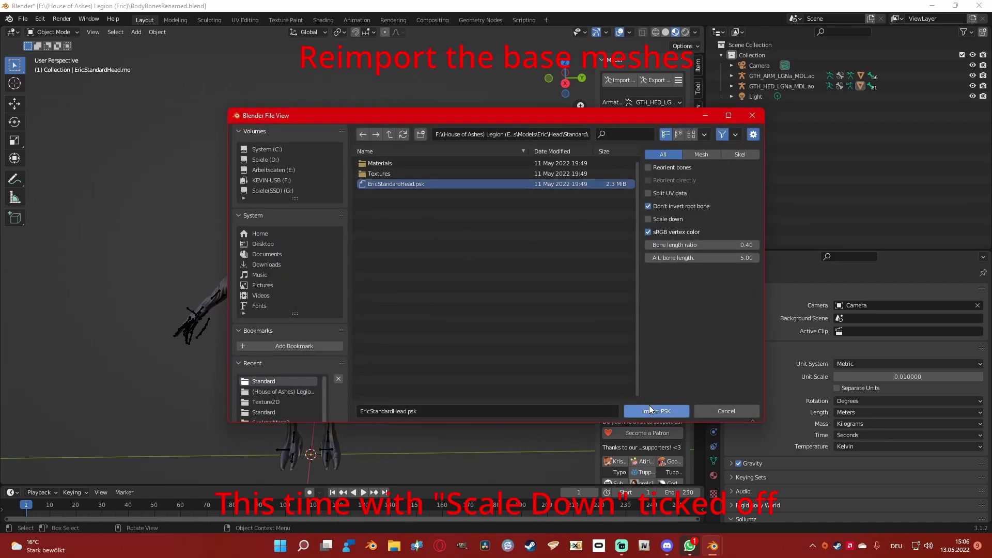
click(651, 410)
- Import EricStandardBody.psk from the Body\Standard folder with Scale down disabled
click(22, 19)
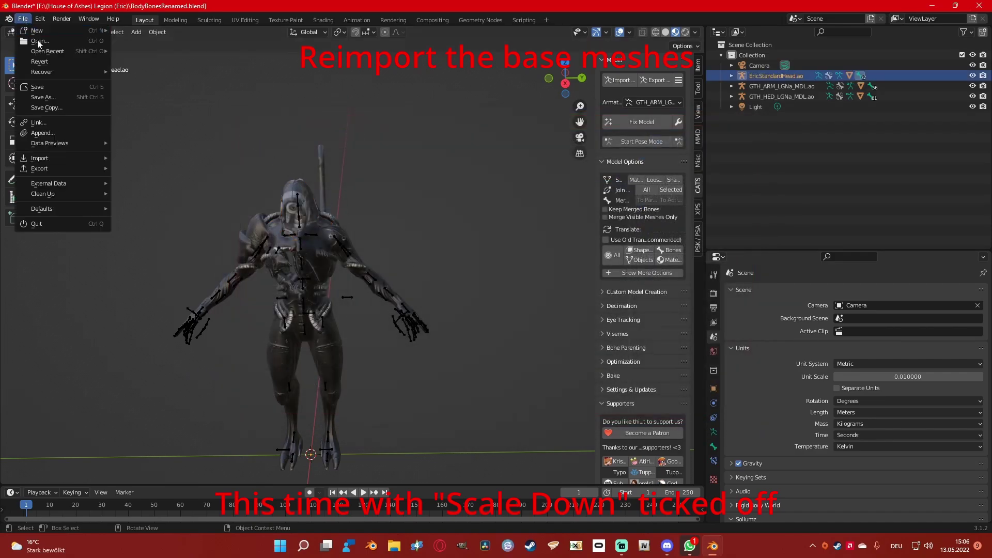
mouse_move(62, 158)
click(240, 374)
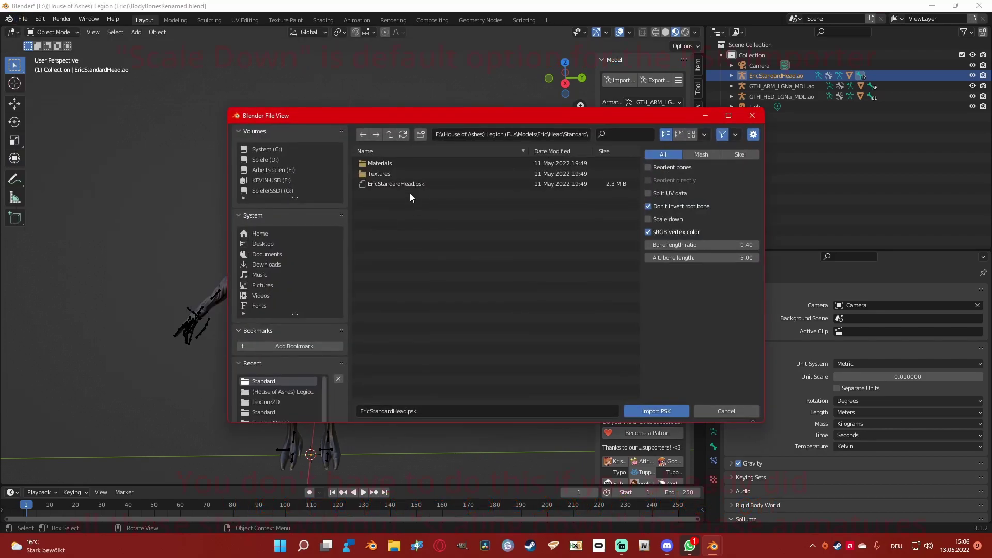
click(391, 135)
click(391, 135)
double_click(378, 162)
double_click(380, 174)
click(383, 184)
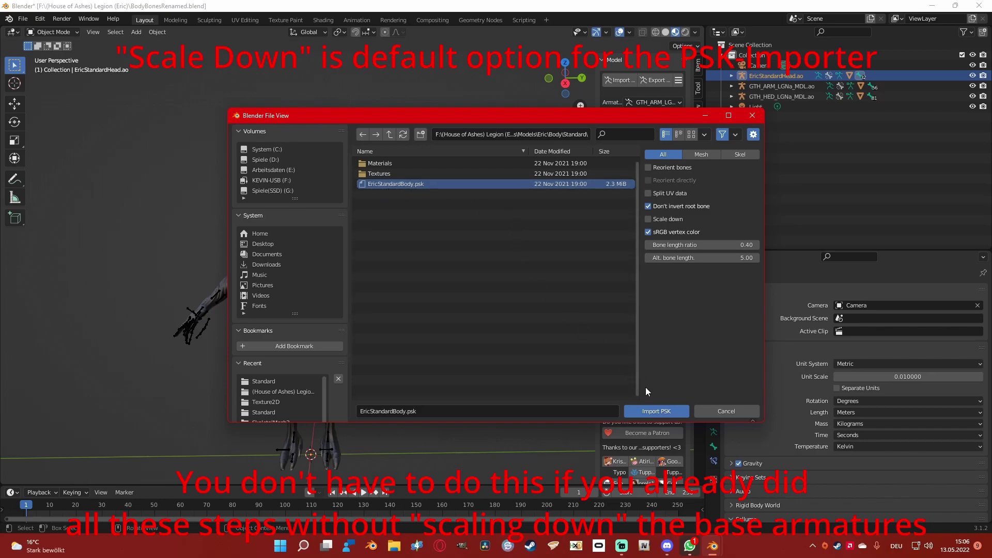
click(640, 410)
- Scale the GTH_ARM_LGNa_MDL.ao body armature by 100 to match the full-size base body
scroll(364, 250, down, 10)
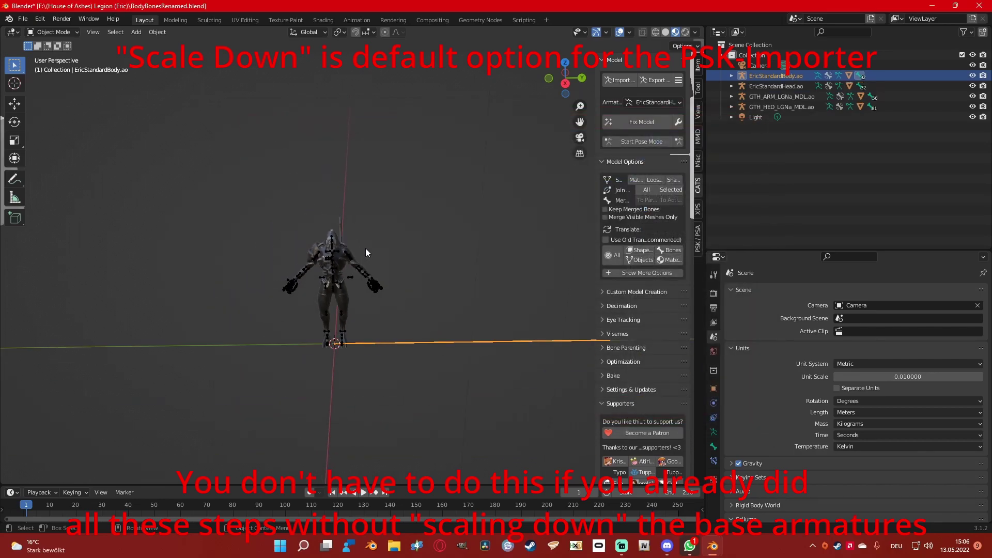
scroll(371, 243, down, 10)
scroll(377, 228, up, 4)
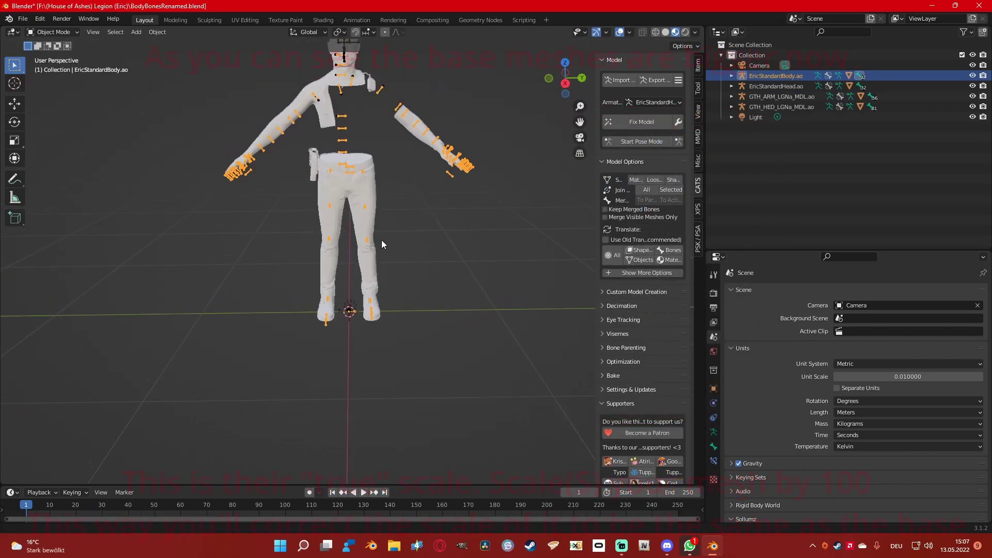
click(765, 98)
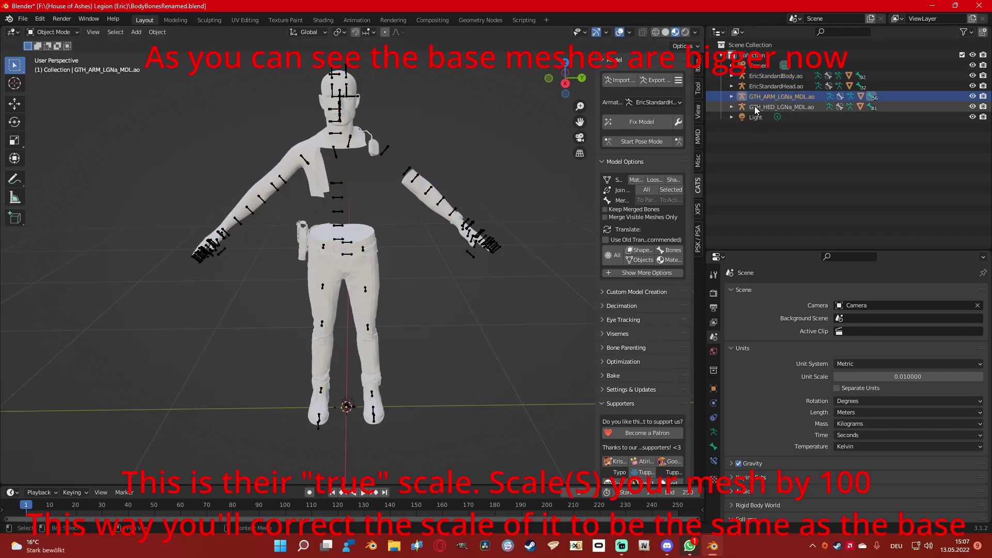
text(s100)
key(Return)
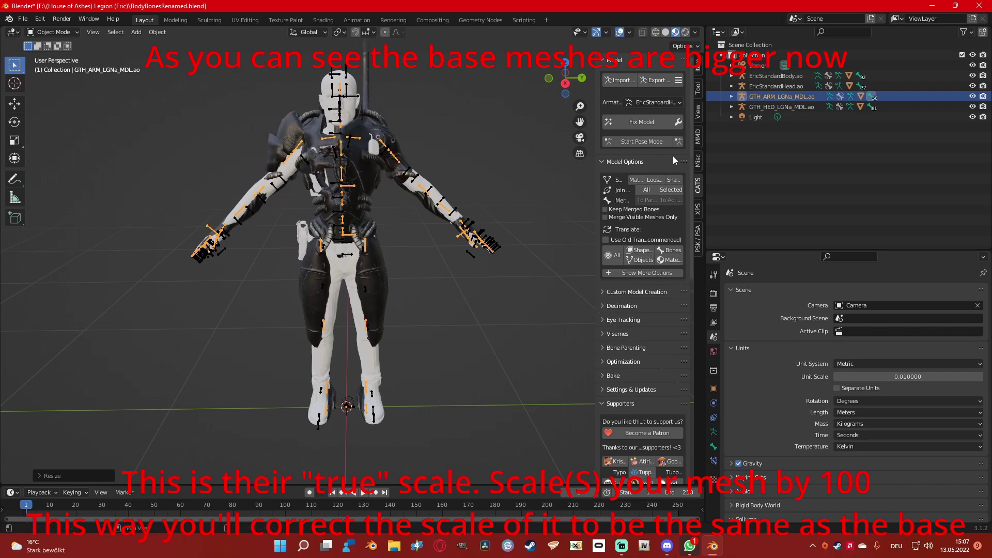
- Scale the GTH_HED_LGNa_MDL.ao head armature by 100
click(772, 107)
text(s)
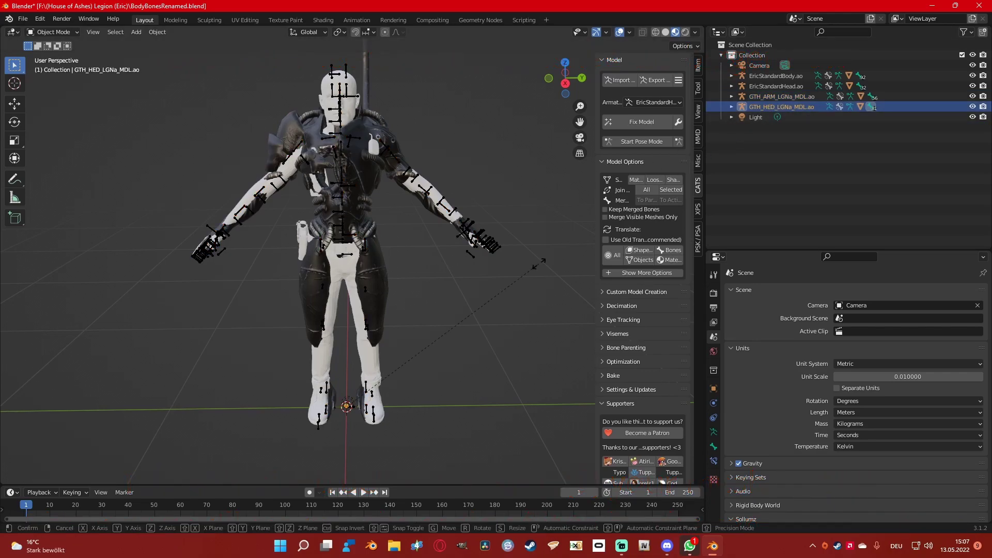
text(100)
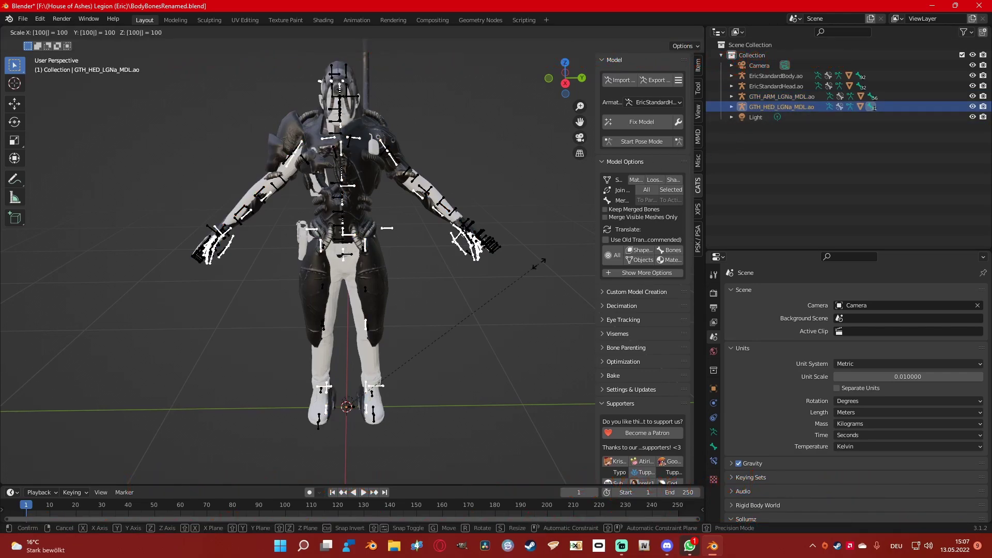
key(Return)
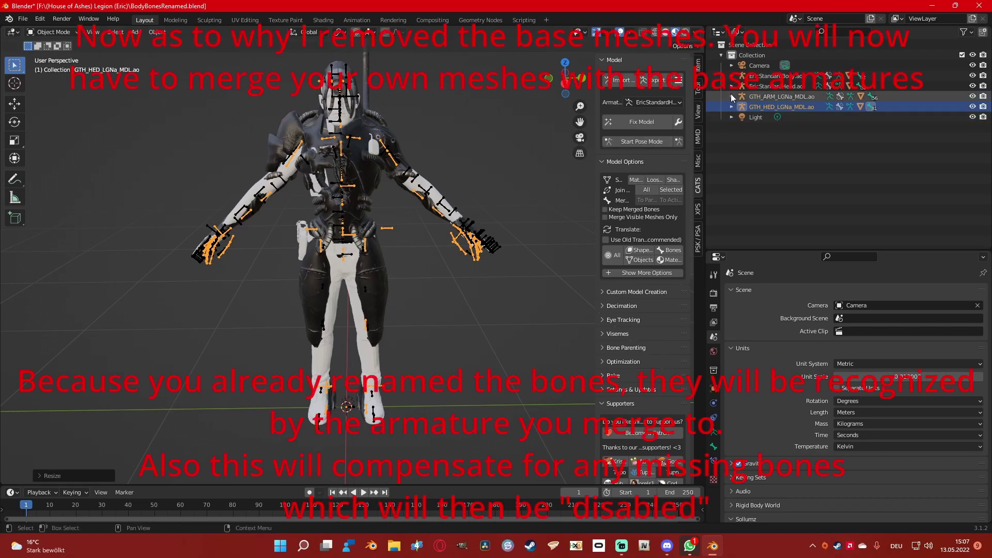
- Delete the reimported base meshes under EricStandardBody.ao and EricStandardHead.ao, keeping both armatures
click(732, 75)
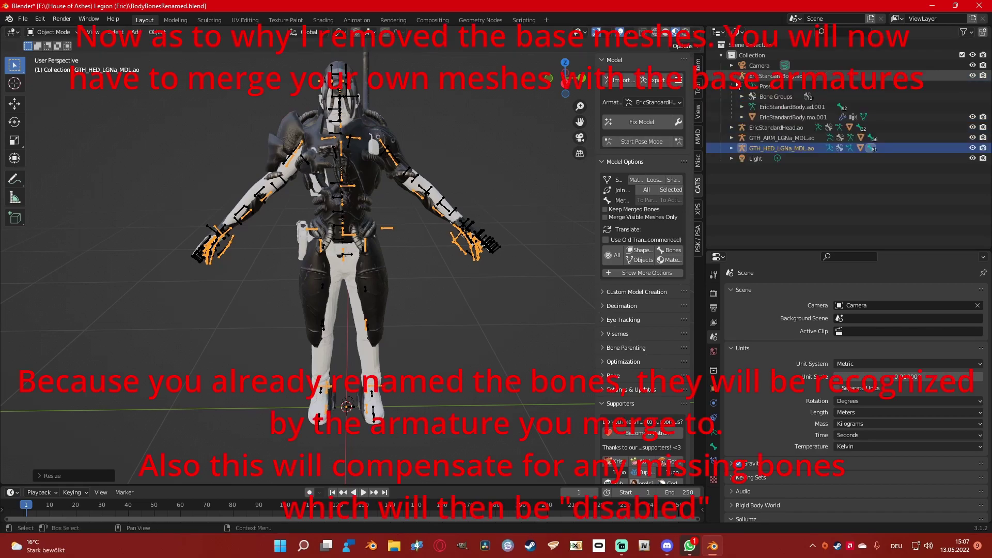
right_click(770, 117)
click(770, 119)
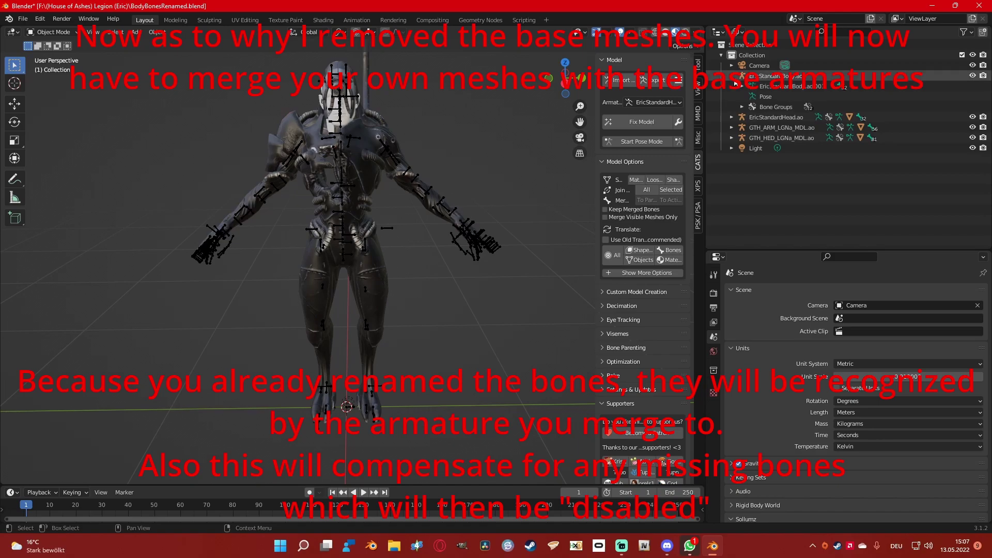
click(732, 117)
right_click(777, 158)
key(Escape)
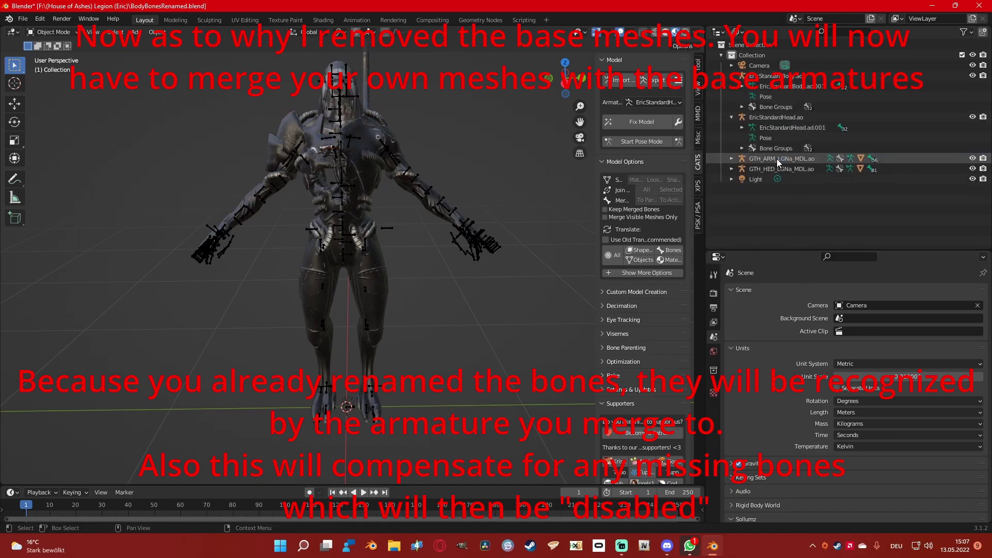
click(732, 158)
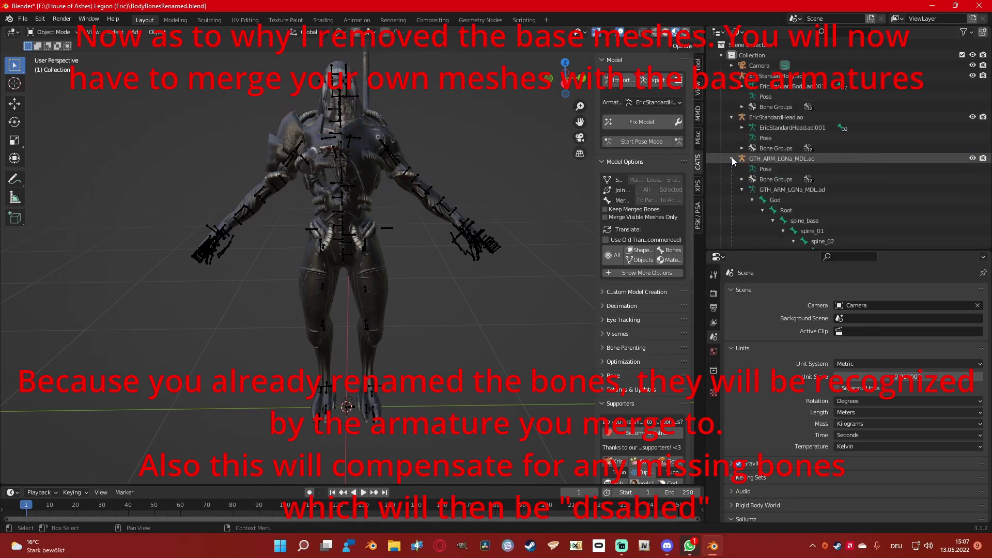
click(732, 159)
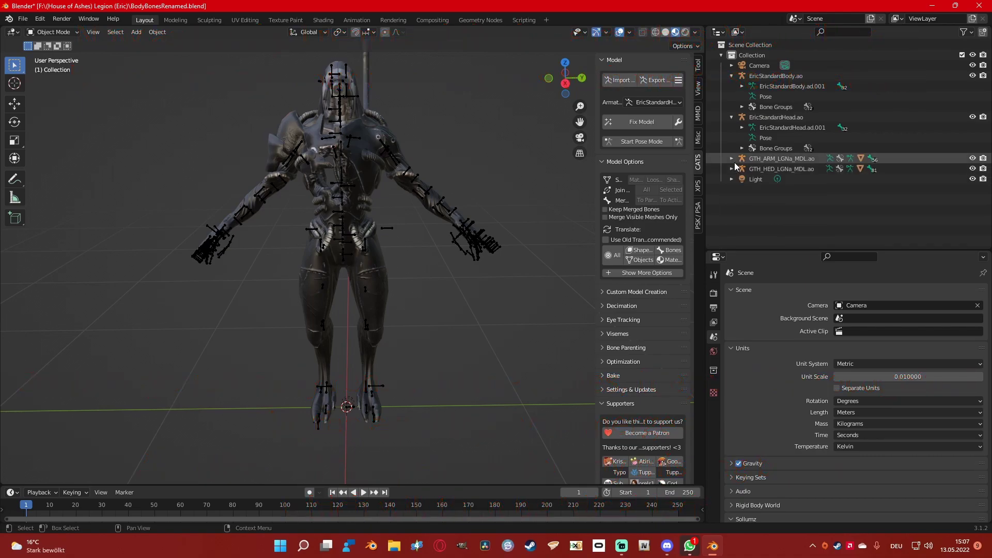
- Apply the rotation and scale of the GTH_ARM_LGNa_MDL.ao armature
click(780, 159)
click(158, 34)
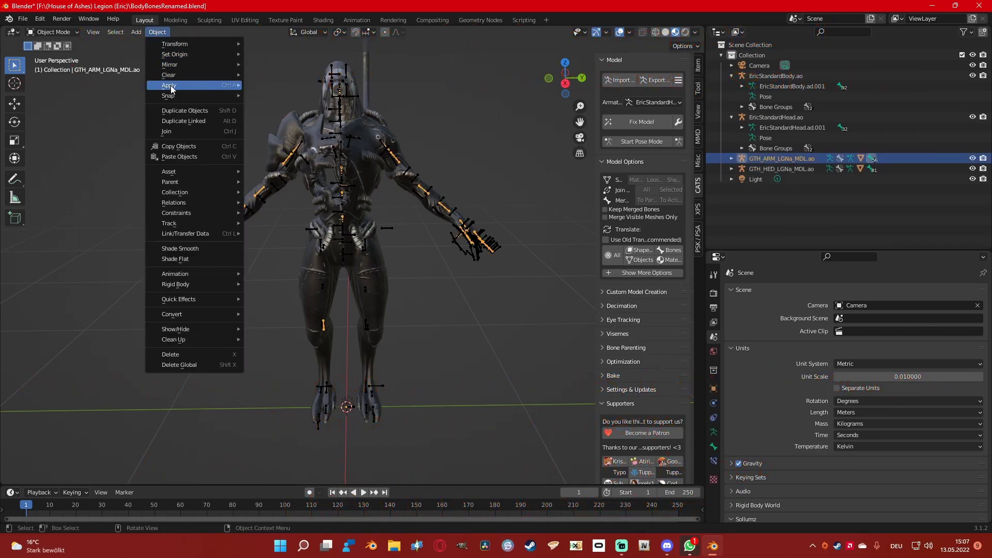
mouse_move(174, 87)
click(287, 126)
click(157, 32)
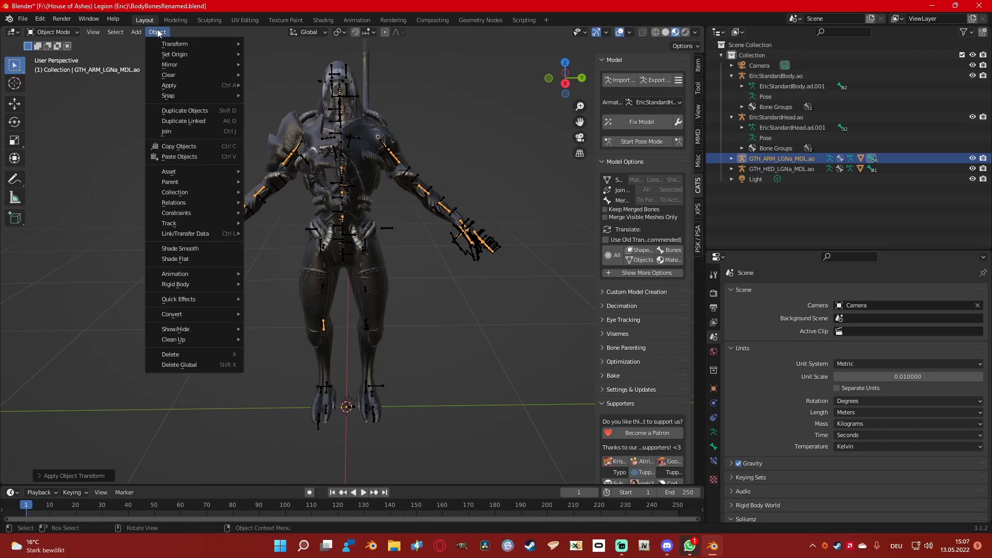
- Save the project as a new file named ReadyToMerge.blend in the Legion (Eric) folder
click(23, 19)
click(36, 95)
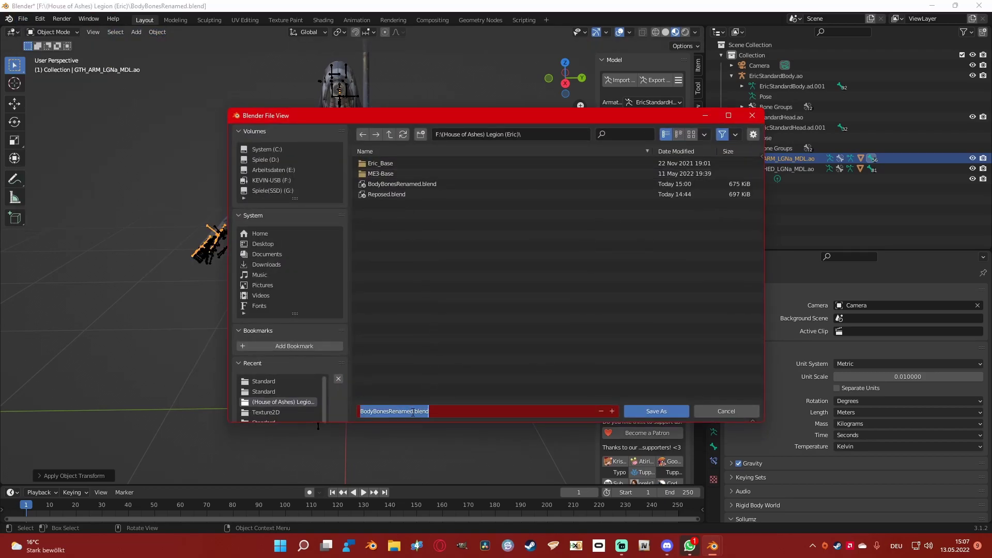
drag(414, 413, 349, 414)
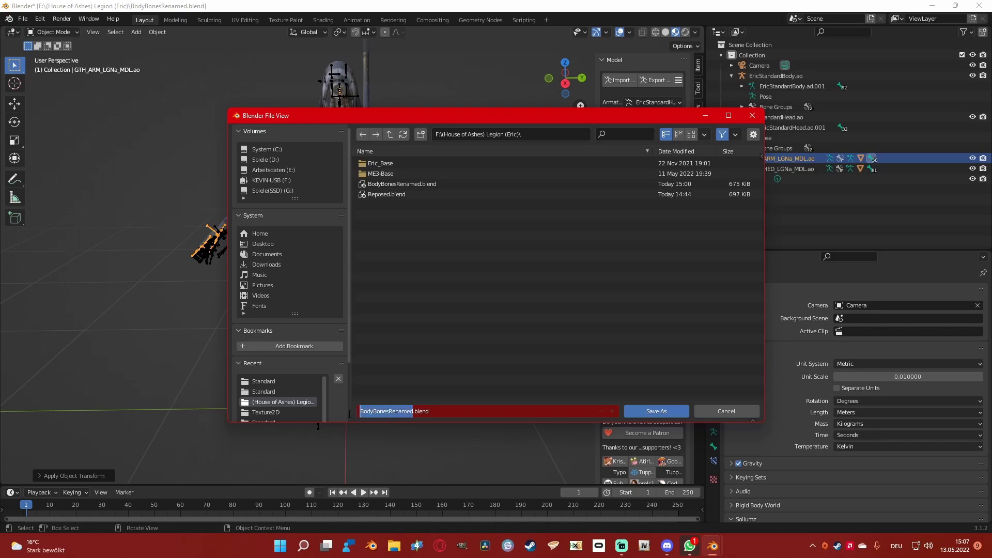
text(Re)
text(adyToMerge)
key(Return)
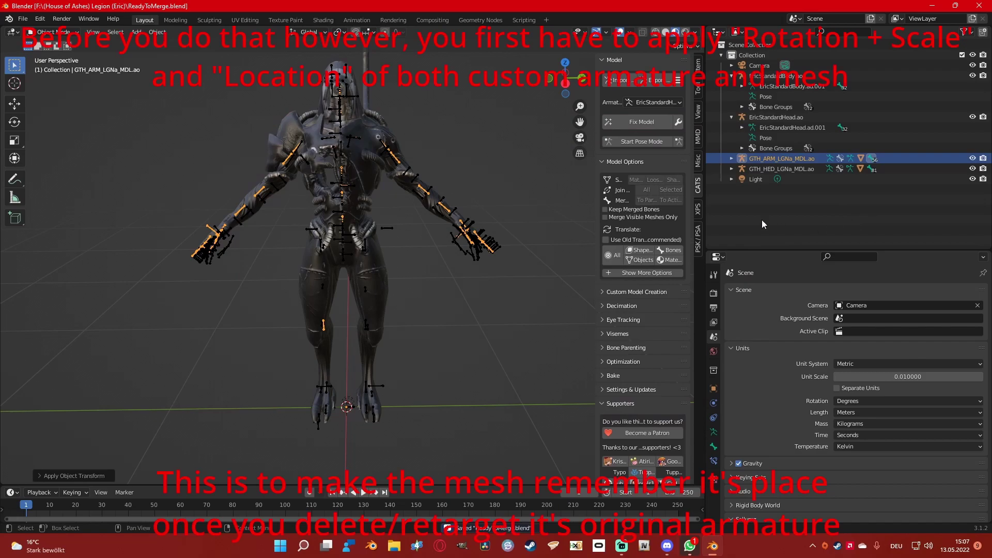
- Reapply the rotation and scale of the GTH_ARM_LGNa_MDL.ao armature and also apply its location
click(157, 32)
mouse_move(176, 88)
click(287, 128)
click(158, 32)
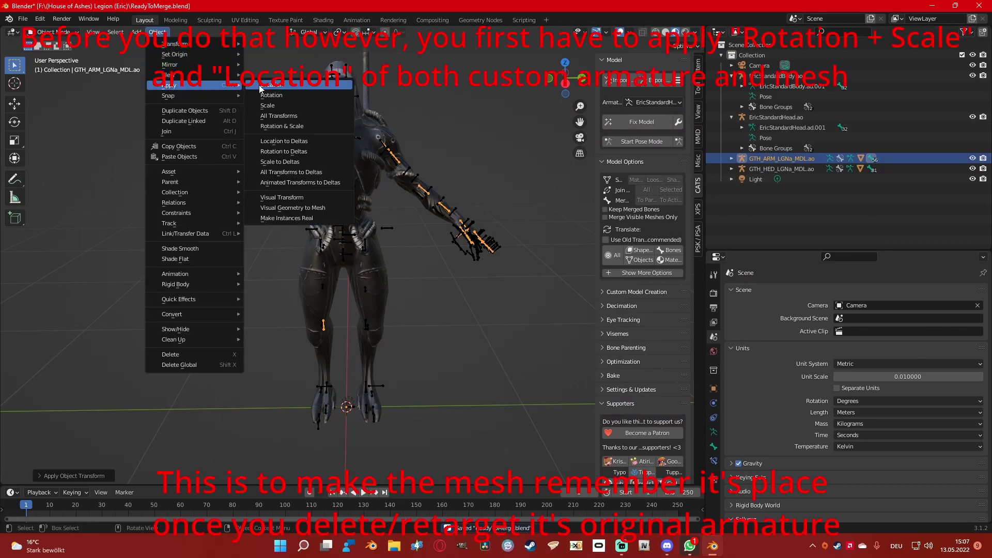
click(261, 89)
- Apply rotation and scale as well as location to the EricStandardBody.mo mesh under GTH_ARM_LGNa_MDL.ao
click(731, 158)
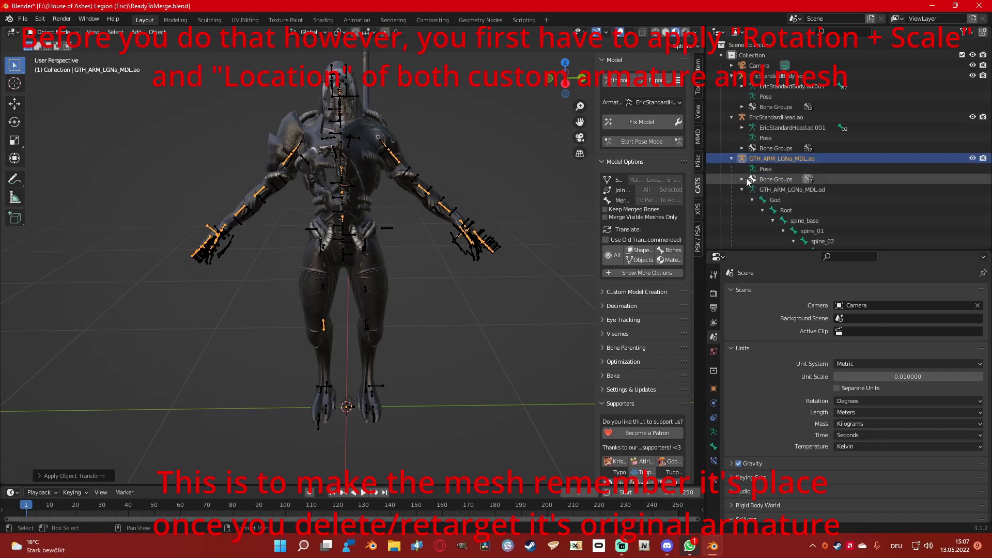
click(786, 199)
click(157, 32)
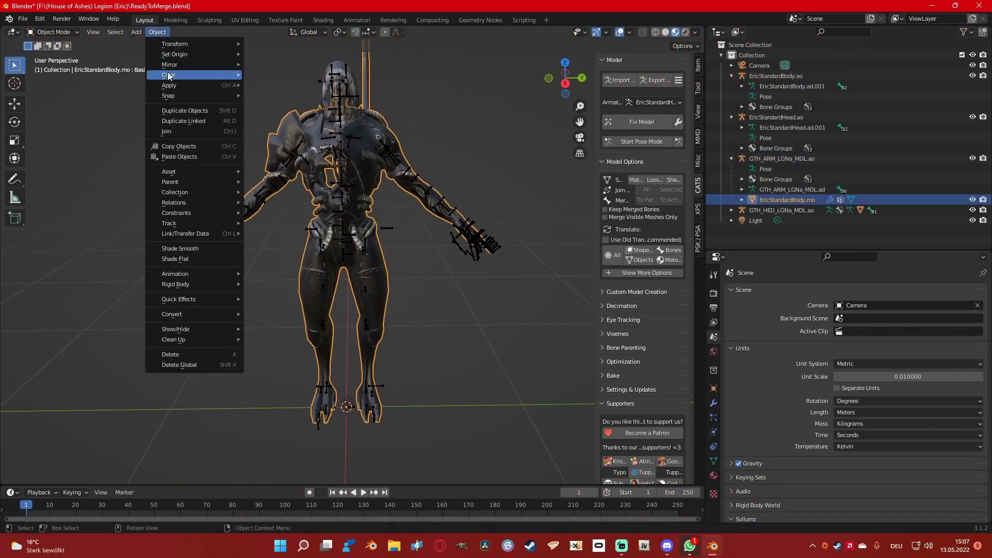
mouse_move(230, 91)
click(282, 126)
click(159, 32)
mouse_move(196, 87)
click(271, 85)
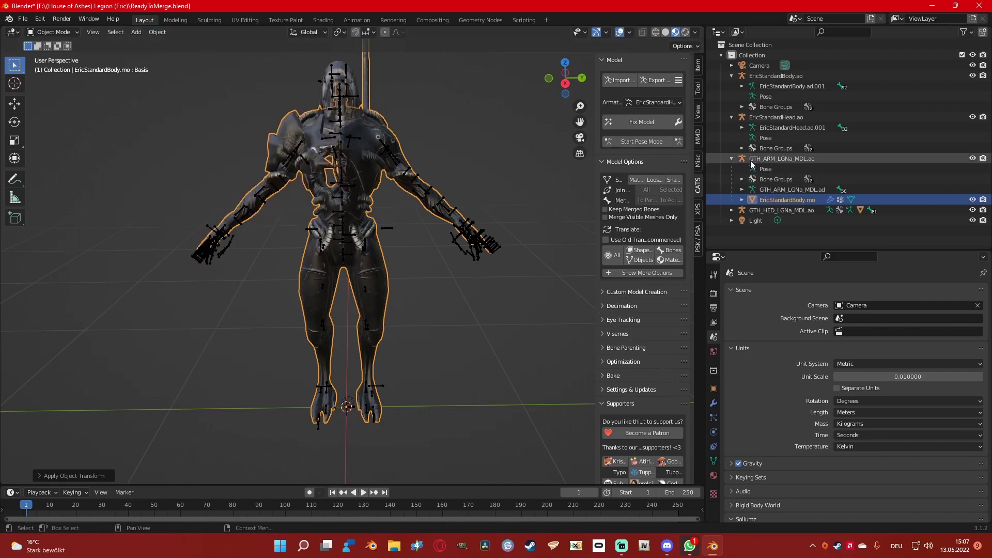
- Reparent EricStandardBody.mo to the EricStandardBody.ao armature and delete the GTH_ARM_LGNa_MDL.ao hierarchy
drag(757, 204, 747, 81)
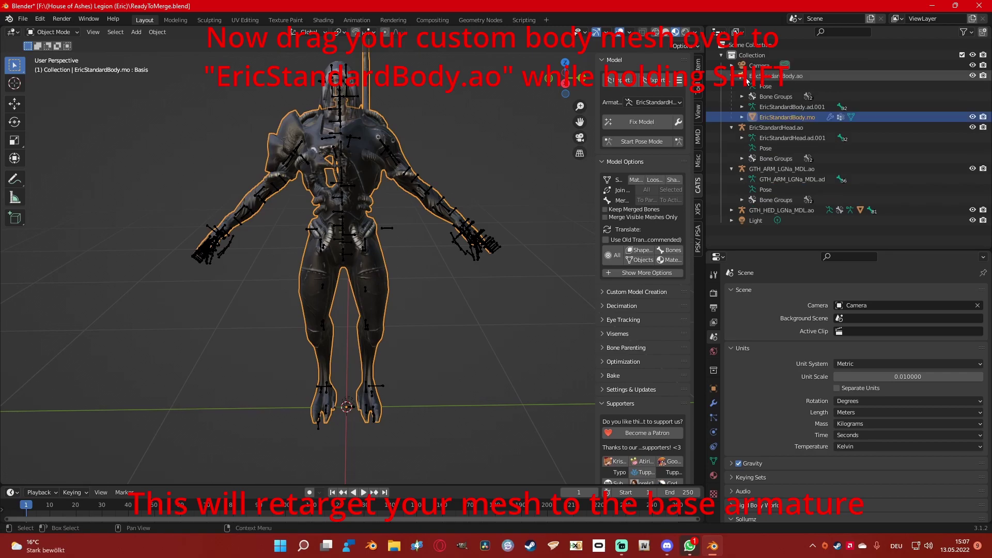
click(745, 170)
right_click(744, 172)
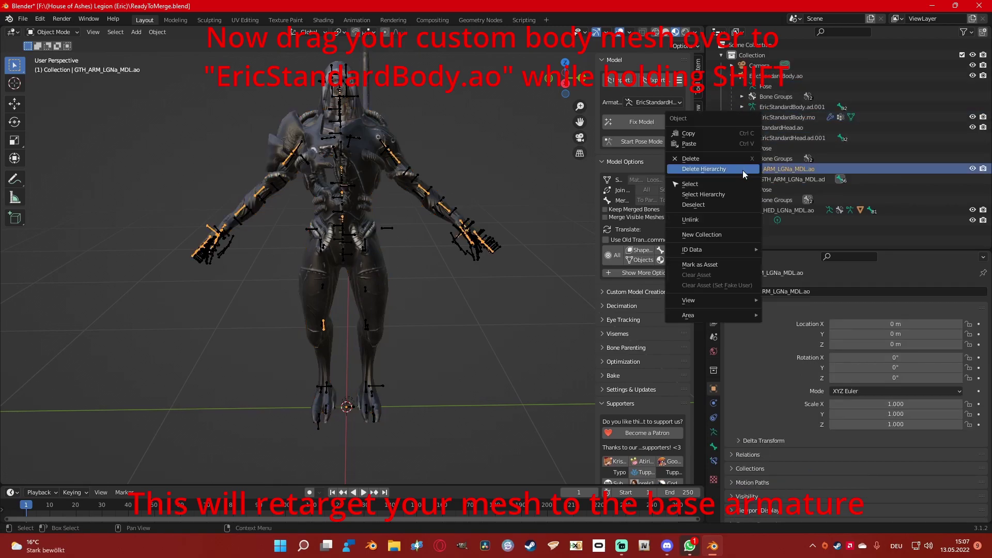
click(747, 175)
- Parent the EricStandardBody.mo mesh to the EricStandardBody.ao armature with Armature Deform
click(765, 118)
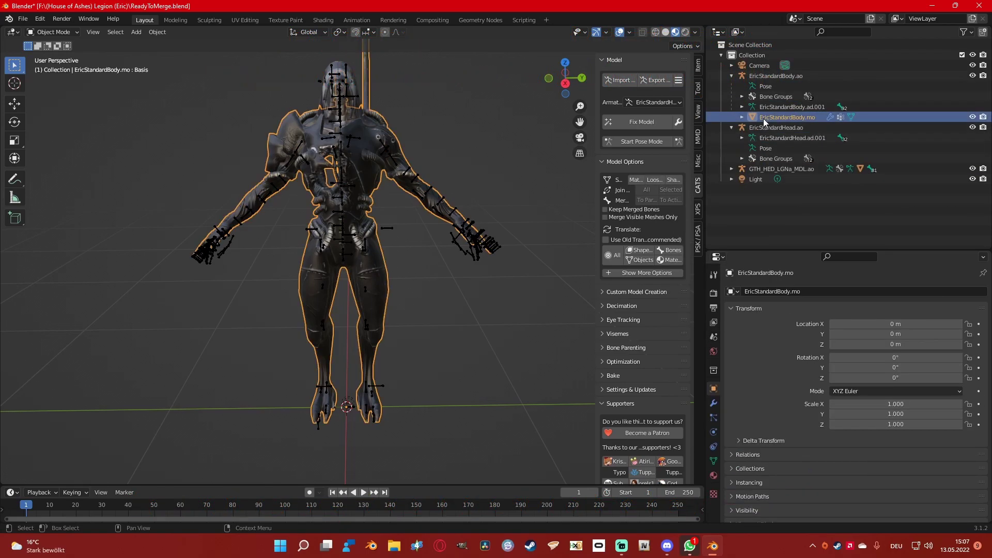
shift+click(748, 79)
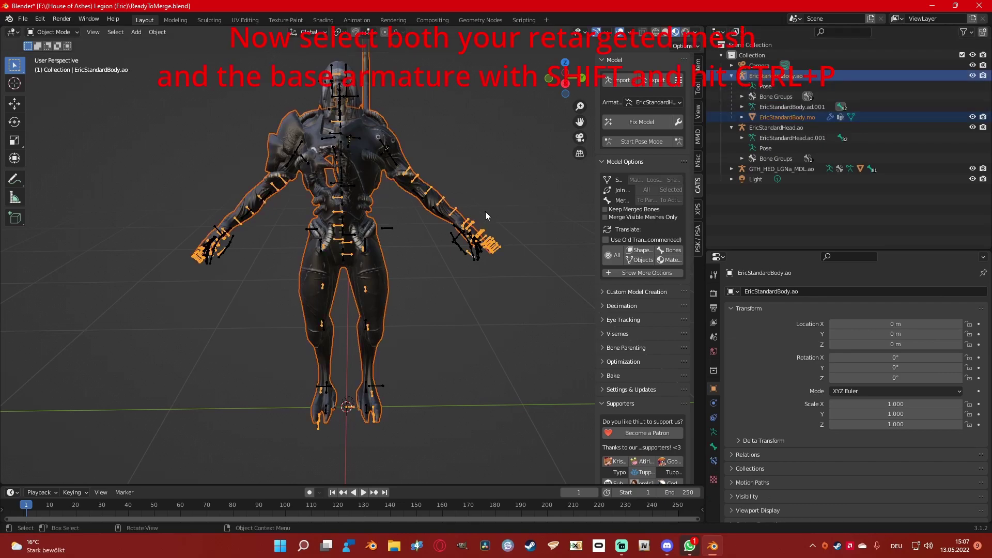
key(ctrl+p)
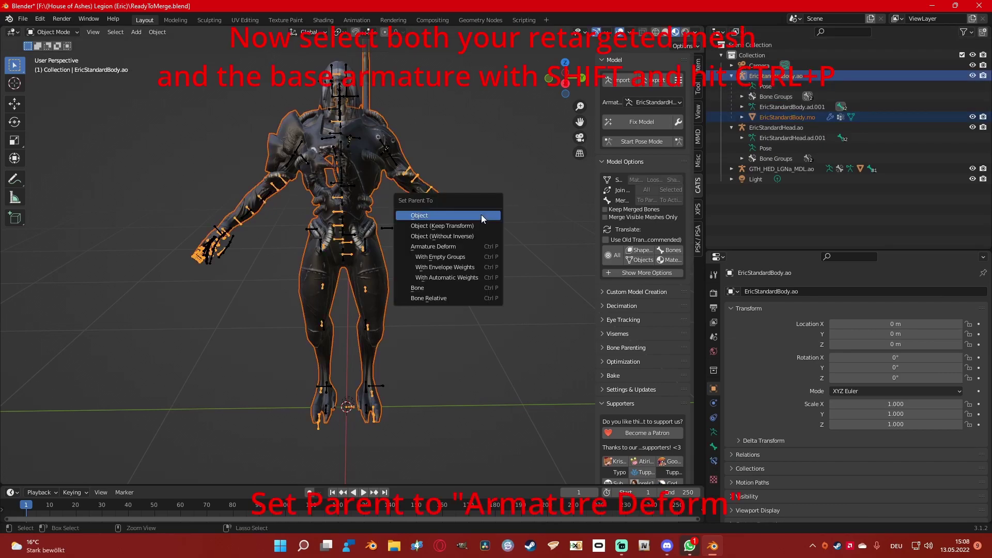
click(434, 247)
- Test in Pose Mode whether the body mesh follows the EricStandardBody bones by temporarily rotating them, and return to Object Mode
click(655, 102)
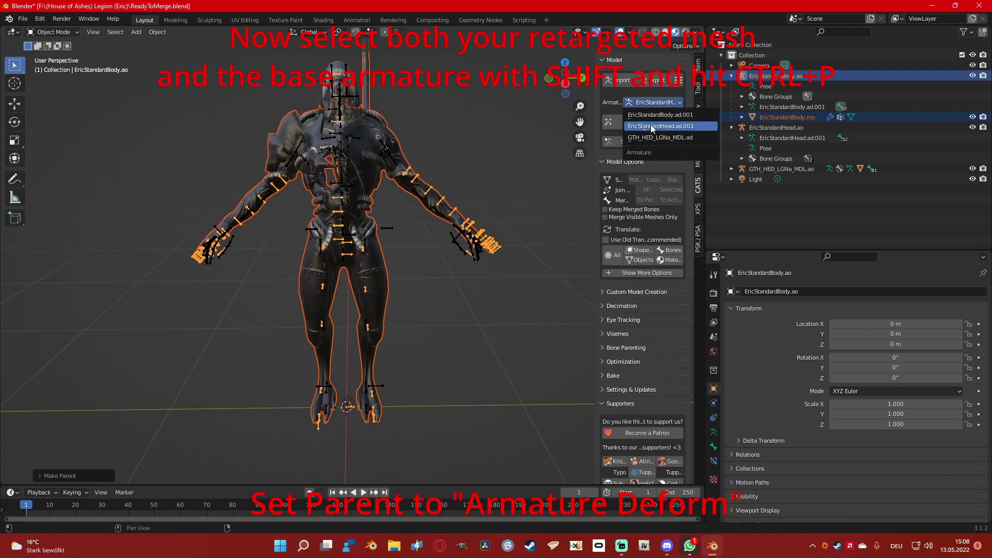
click(662, 123)
click(641, 142)
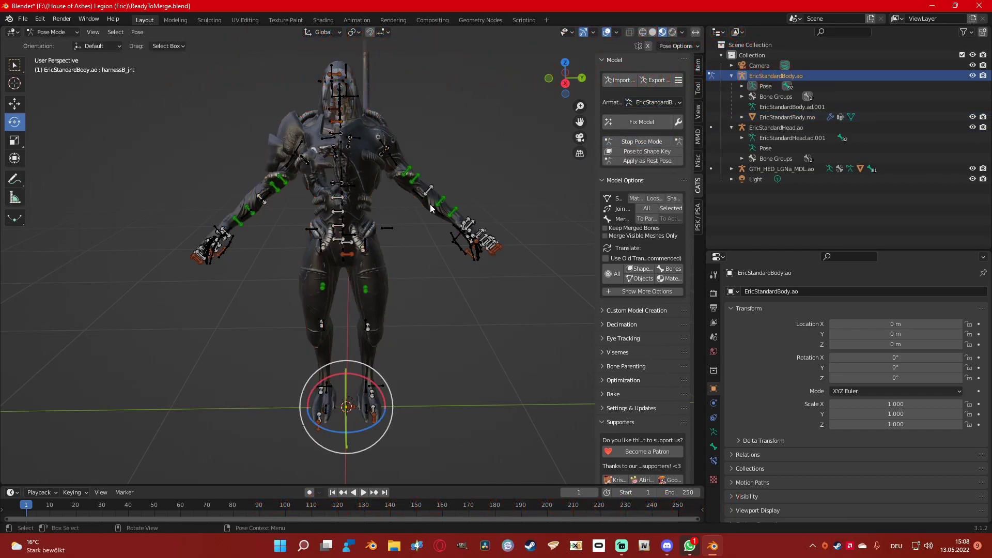
key(r)
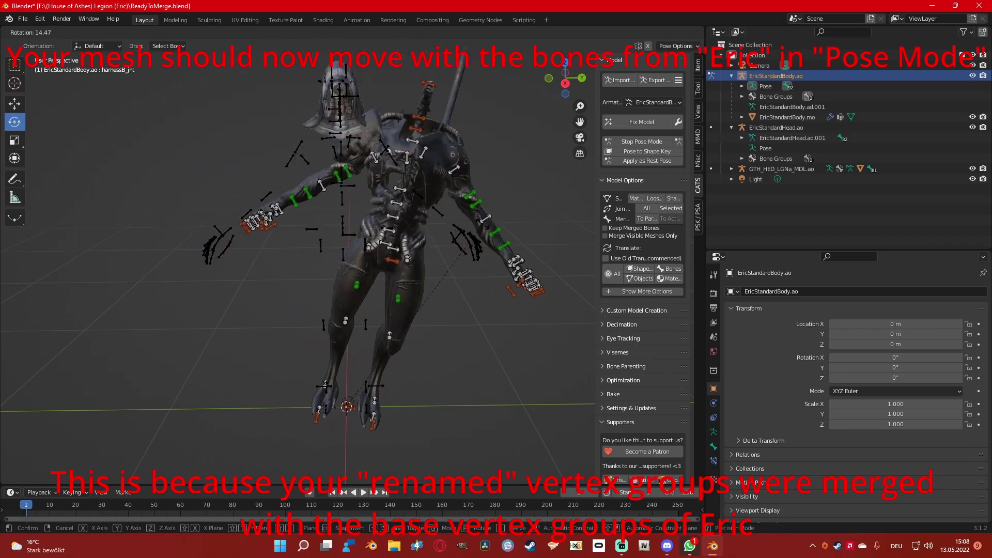
key(Escape)
click(646, 141)
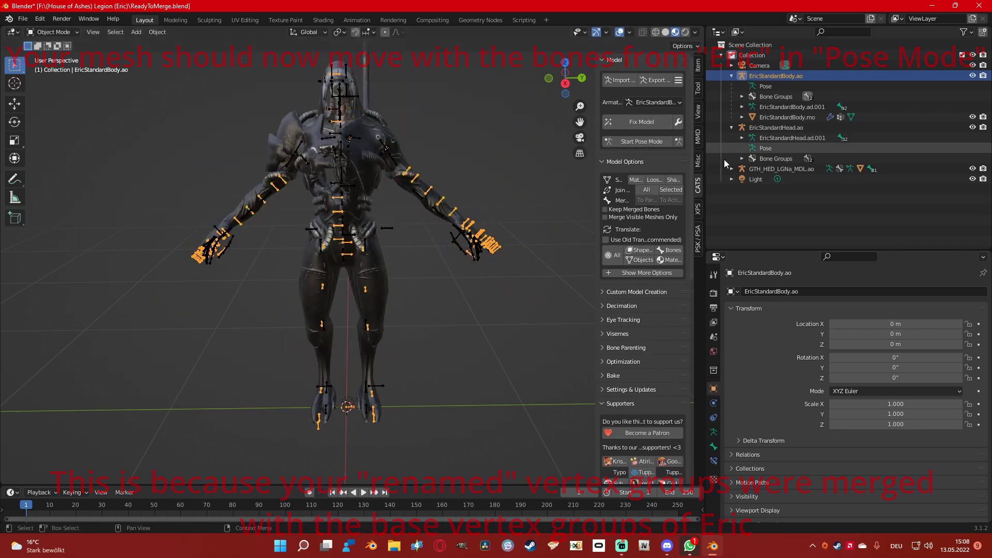
- Rename the armature data under EricStandardBody.ao as EricStandardBody.ad, without the .001 suffix
double_click(791, 106)
drag(825, 107, 815, 106)
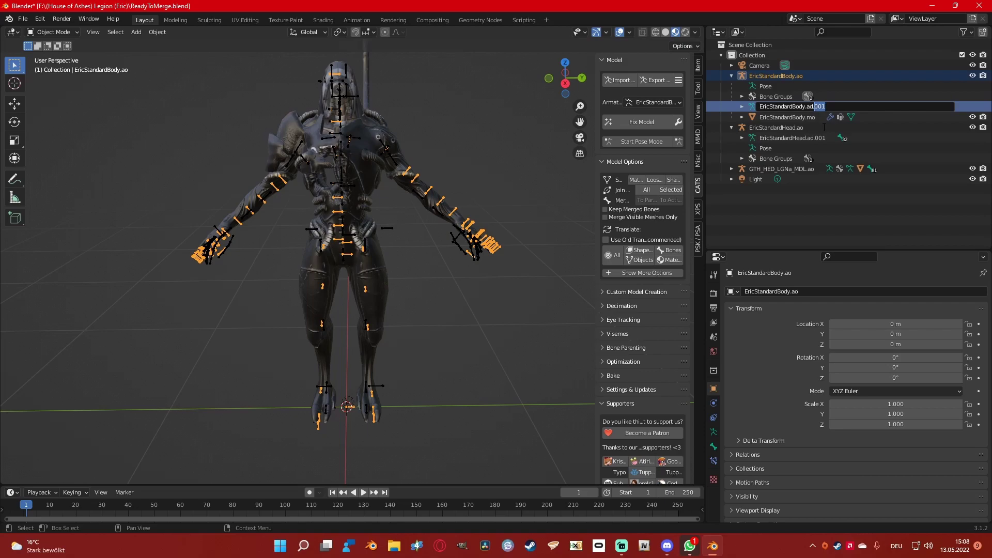
key(BackSpace)
key(Return)
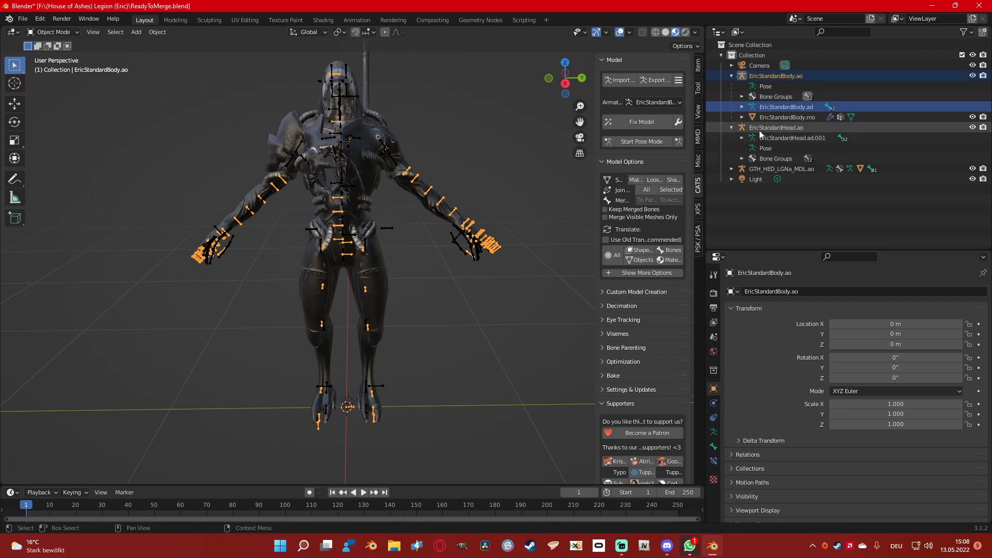
- Apply the location, rotation and scale of the GTH_HED_LGNa_MDL.ao head armature
click(732, 169)
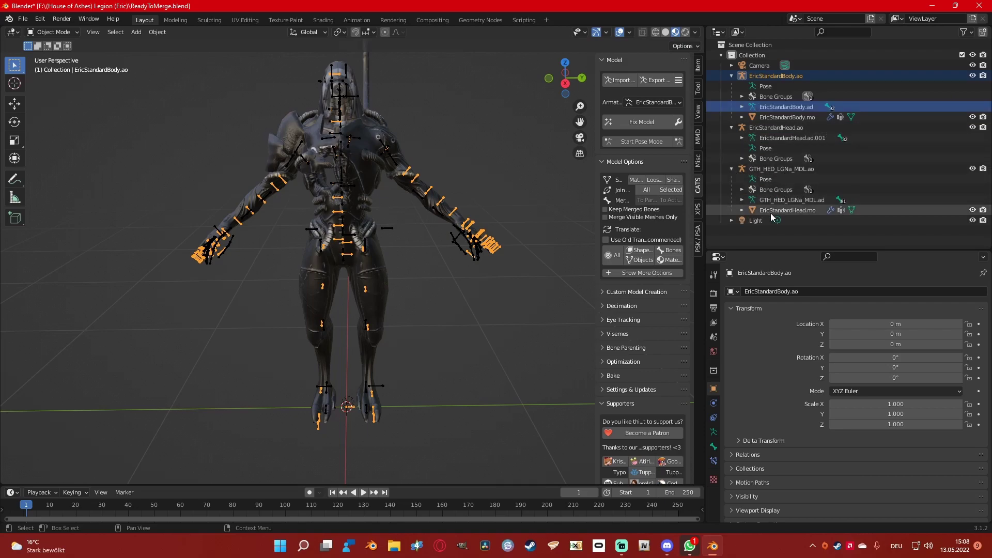
click(720, 169)
click(158, 32)
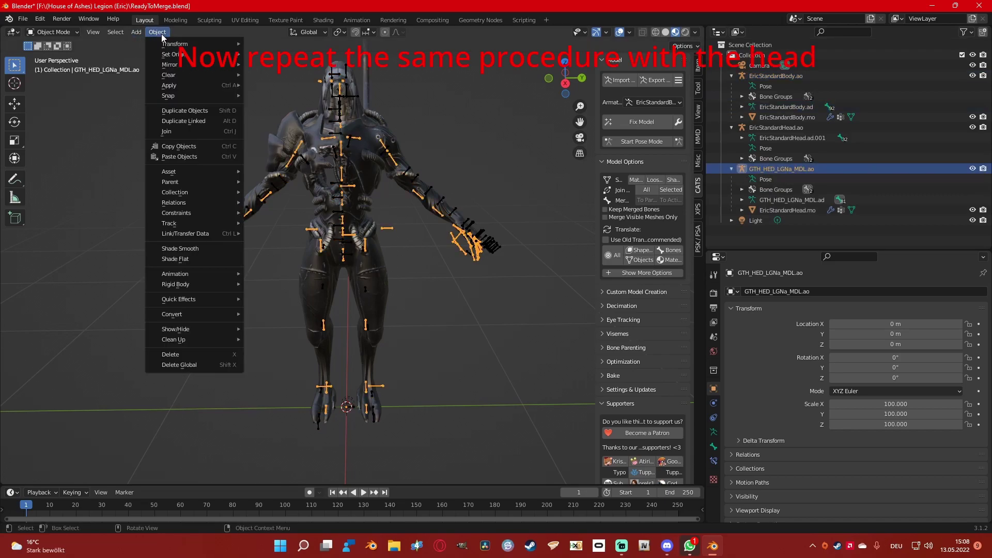
mouse_move(176, 85)
click(279, 115)
click(157, 32)
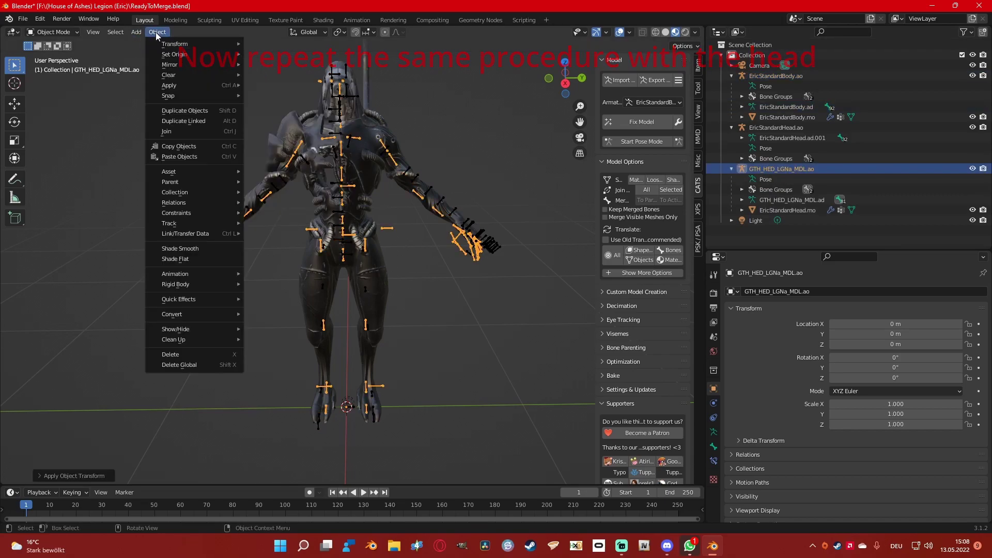
mouse_move(243, 88)
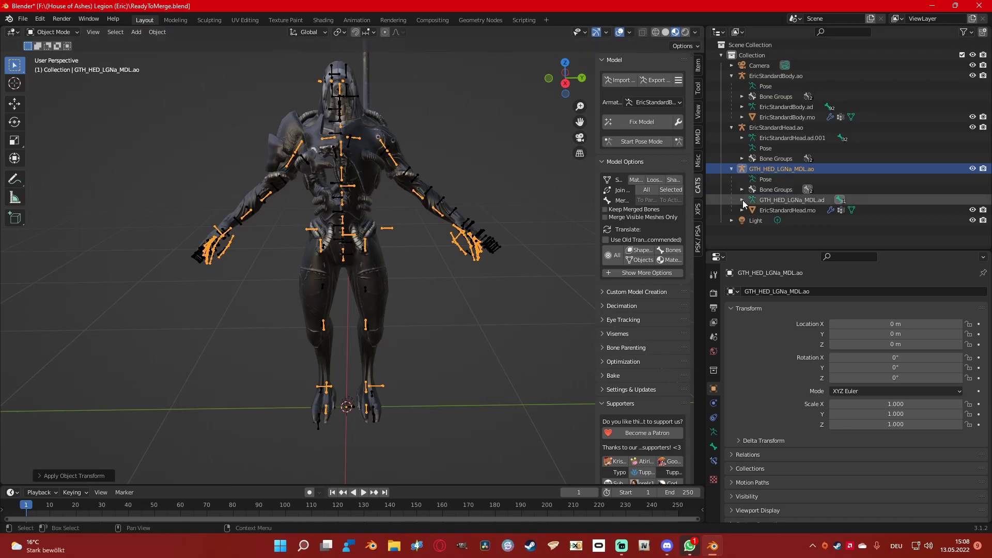
- Apply rotation and scale as well as location to the EricStandardHead.mo mesh
click(788, 211)
click(157, 32)
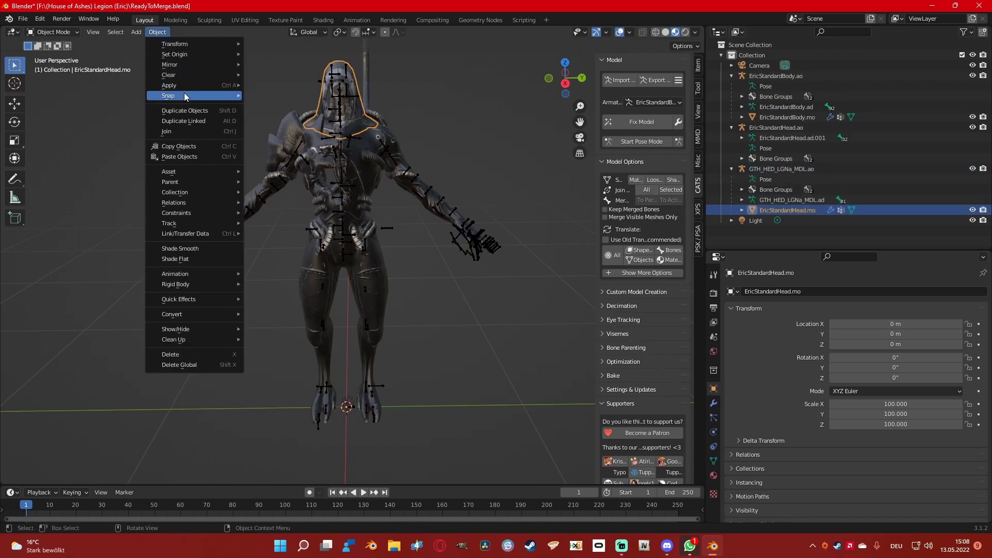
mouse_move(188, 88)
click(293, 127)
click(157, 32)
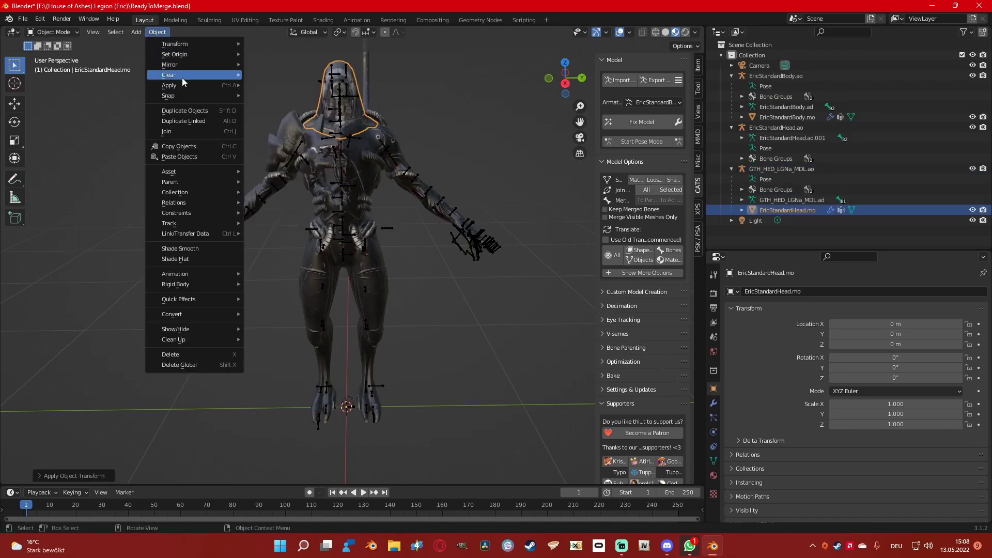
click(274, 87)
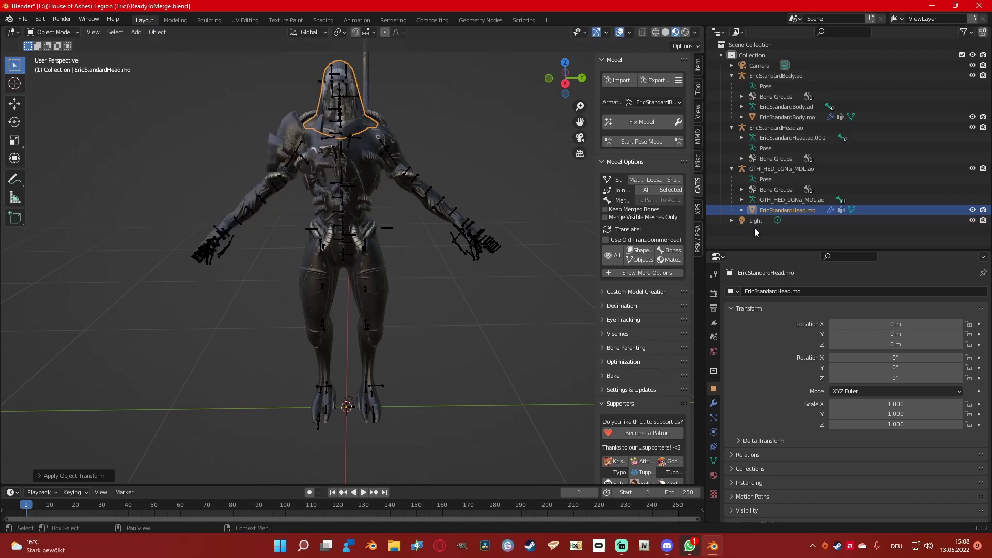
- Reparent EricStandardHead.mo to the EricStandardHead.ao armature and delete the GTH_HED_LGNa_MDL.ao hierarchy
drag(759, 212, 750, 128)
right_click(758, 181)
click(731, 210)
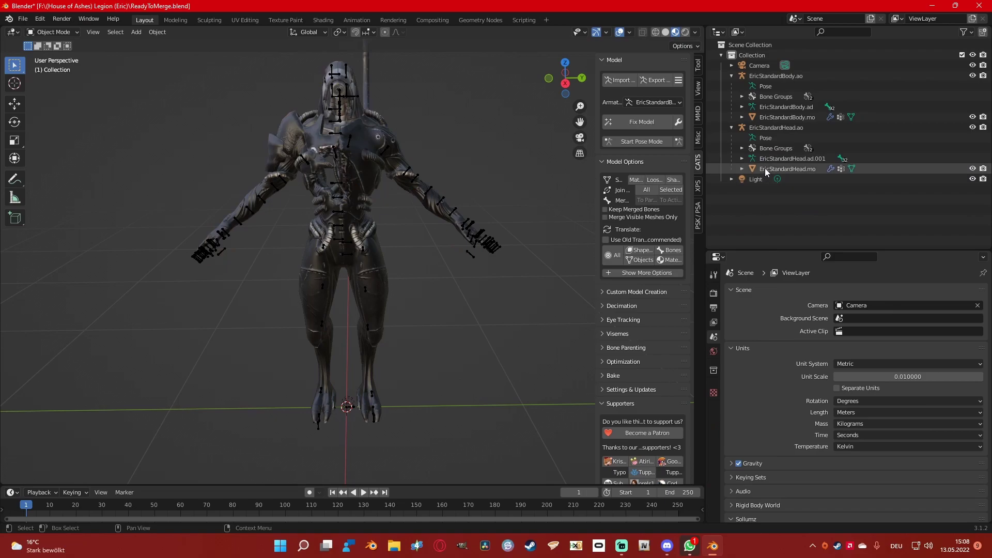
- Parent the EricStandardHead.mo mesh to the EricStandardHead.ao armature with Armature Deform
ctrl+click(775, 127)
key(ctrl+p)
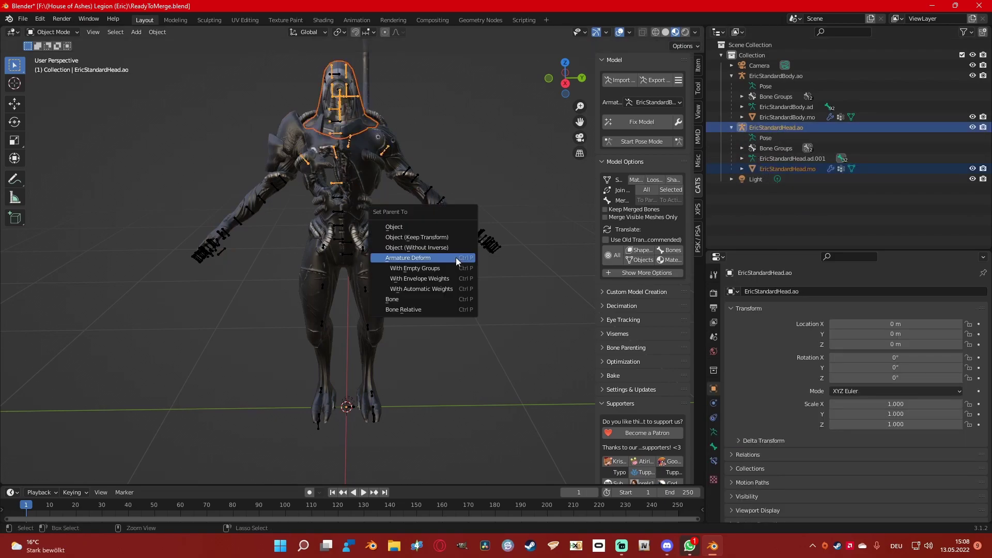
click(456, 257)
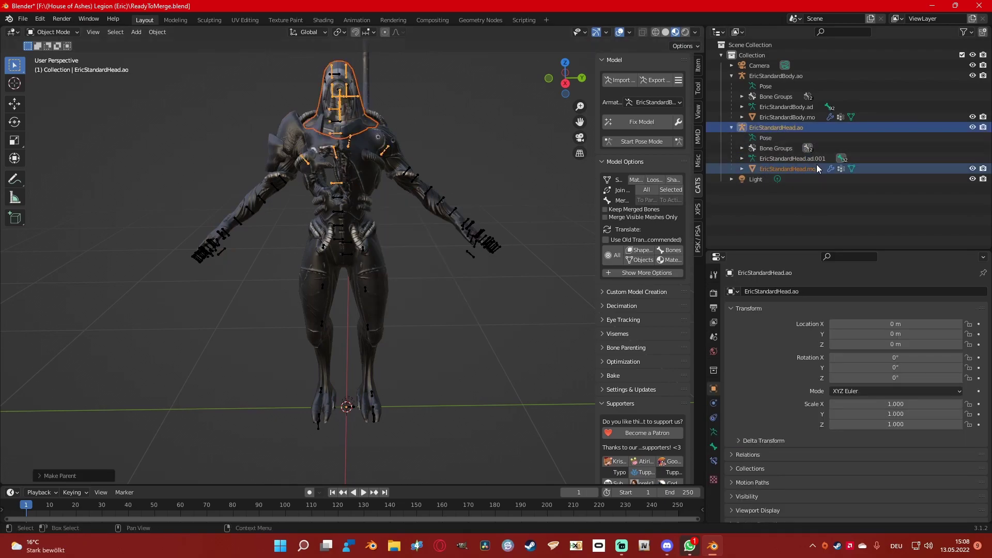
- Rename the armature data under EricStandardHead.ao as EricStandardHead.ad, without the .001 suffix
click(790, 158)
double_click(790, 158)
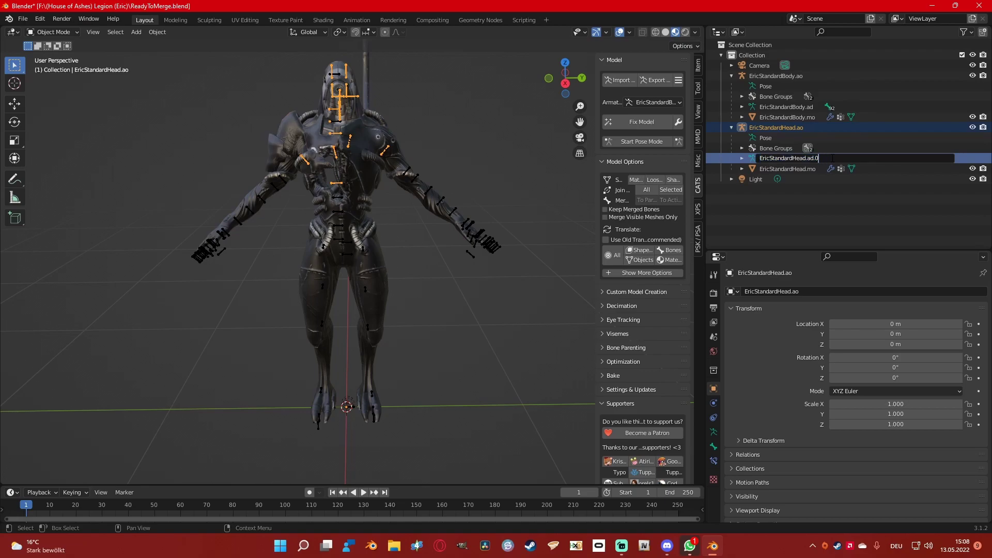
key(Return)
- Test the head mesh deformation by trial-rotating the EricStandardHead.ao bones in pose mode, cancel the rotation and leave pose mode
click(791, 169)
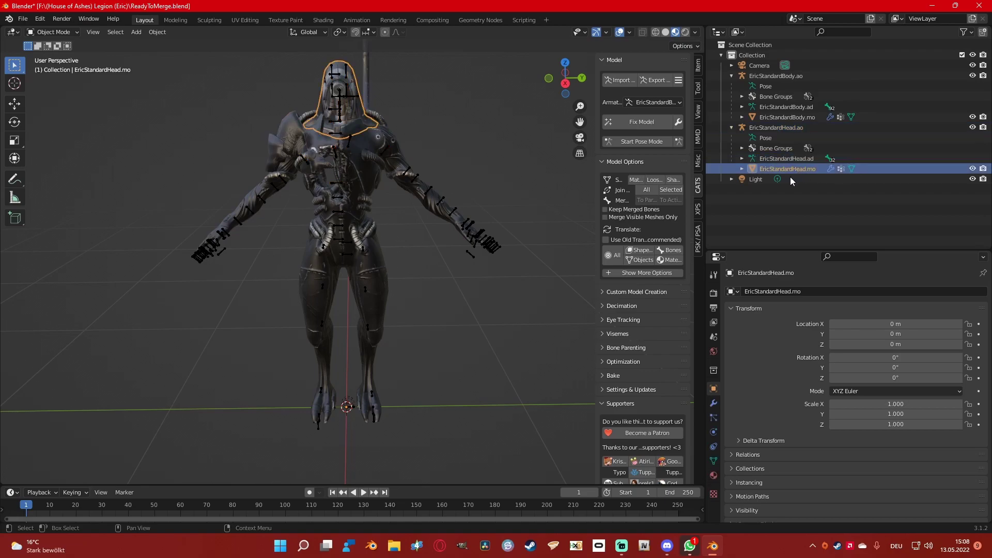
click(715, 461)
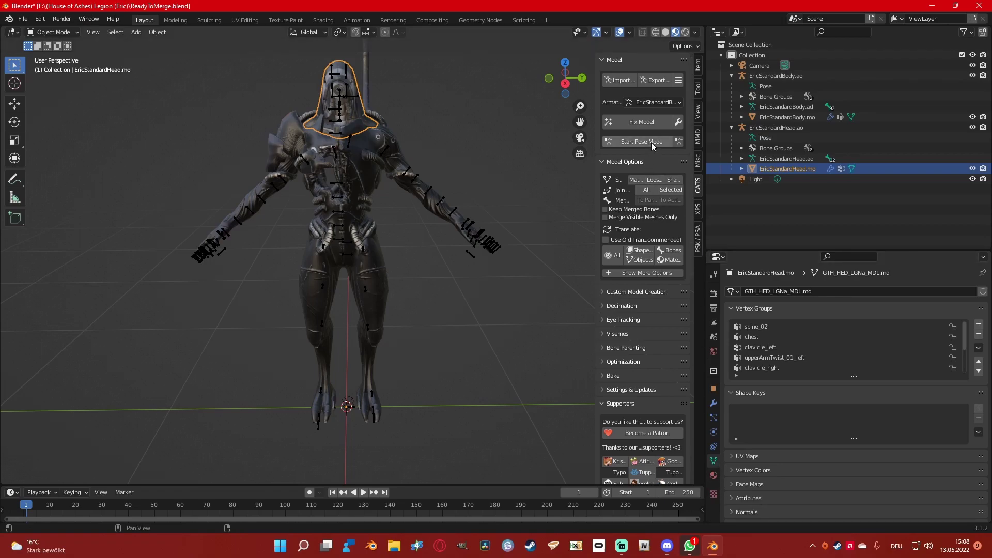
click(653, 103)
click(654, 126)
click(646, 141)
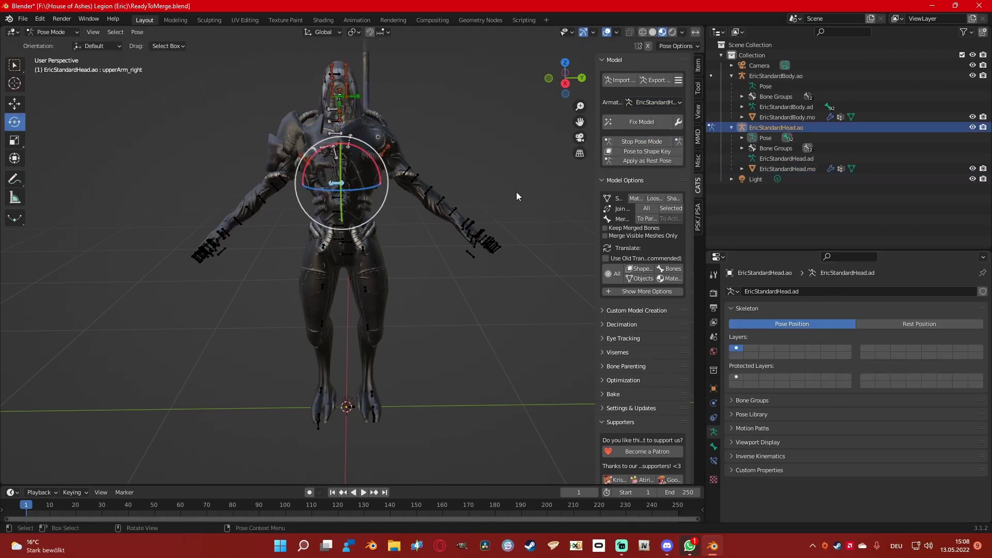
key(r)
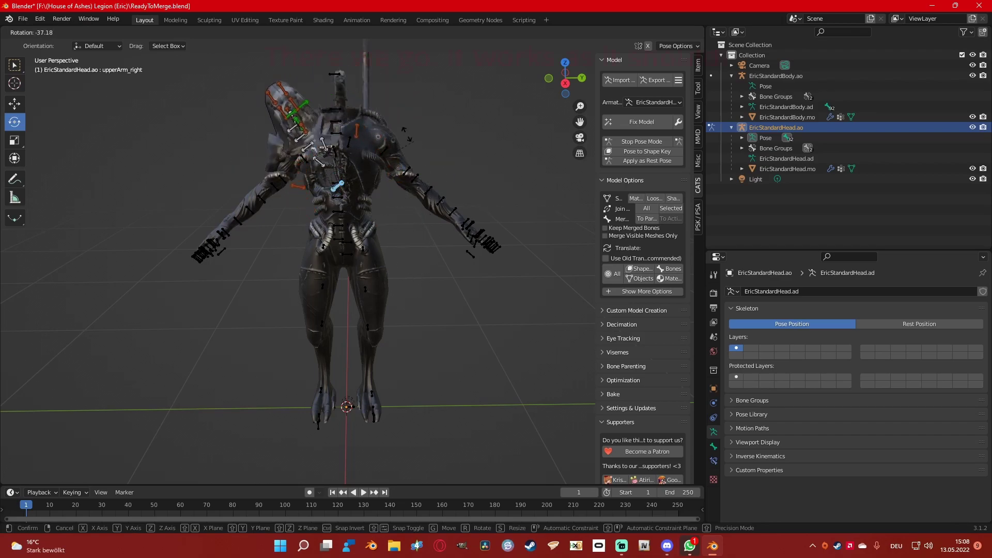
key(Escape)
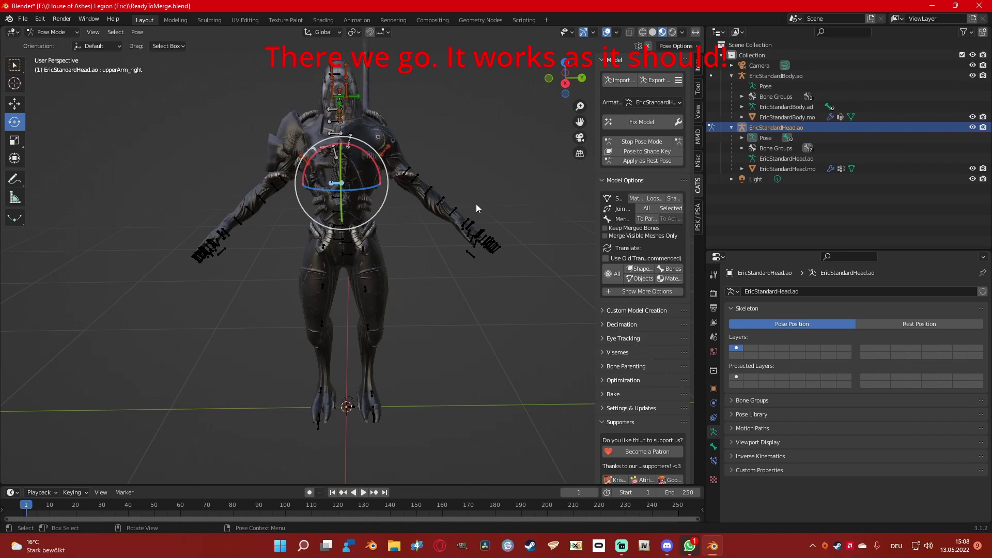
click(642, 141)
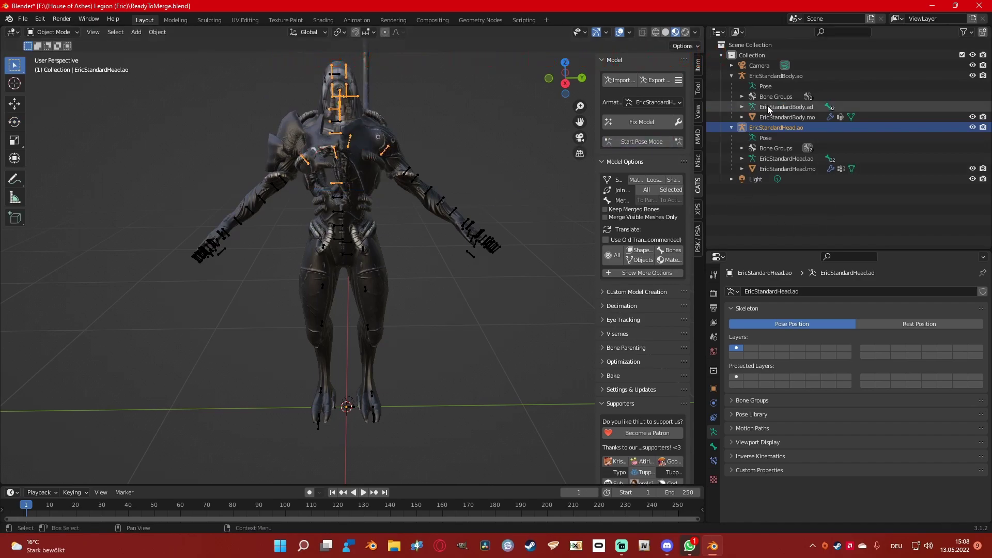
- Rename the EricStandardBody.ao armature object as Armature
double_click(776, 75)
text(Armature)
key(Return)
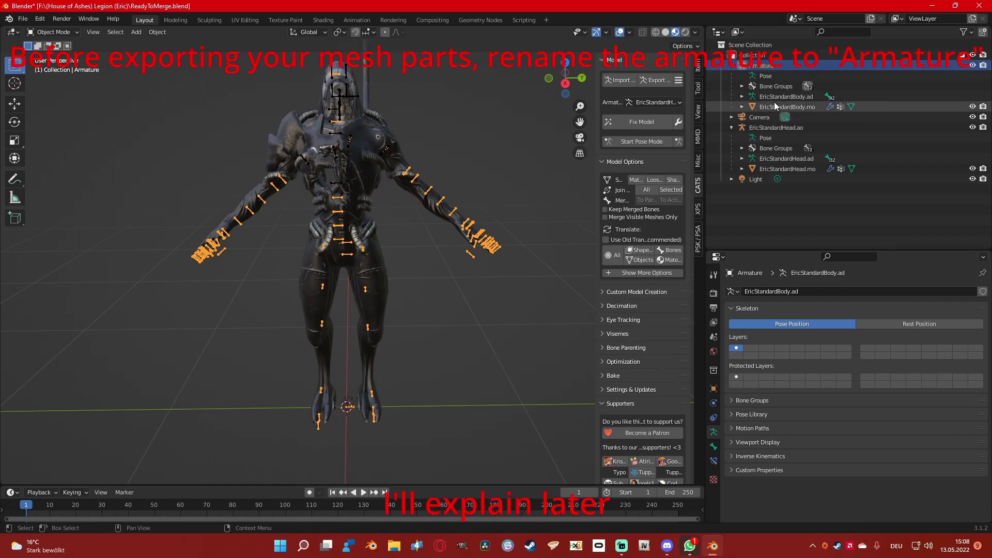
- Set up an FBX export of the body mesh and its armature using the preset with Selected Objects and Custom Properties enabled
click(762, 104)
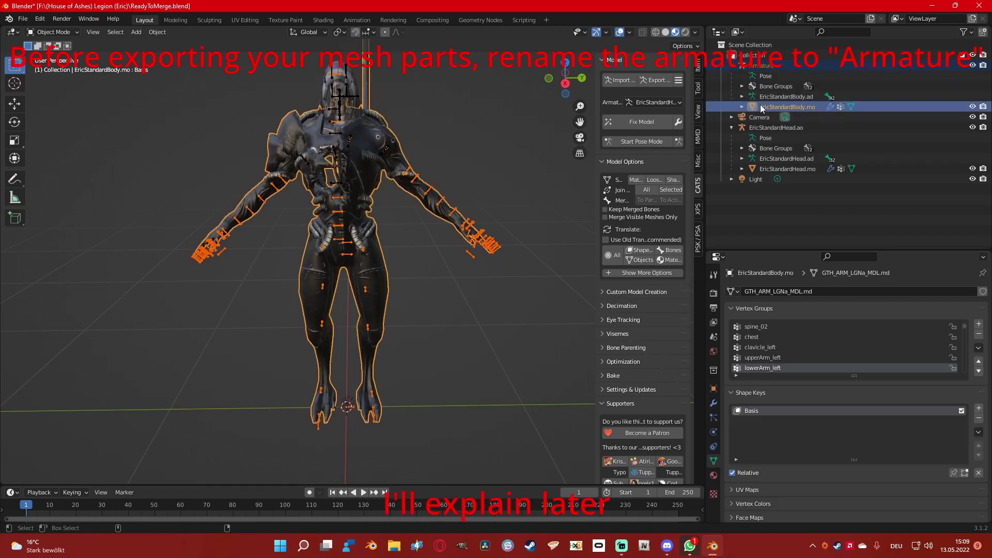
click(22, 18)
mouse_move(42, 169)
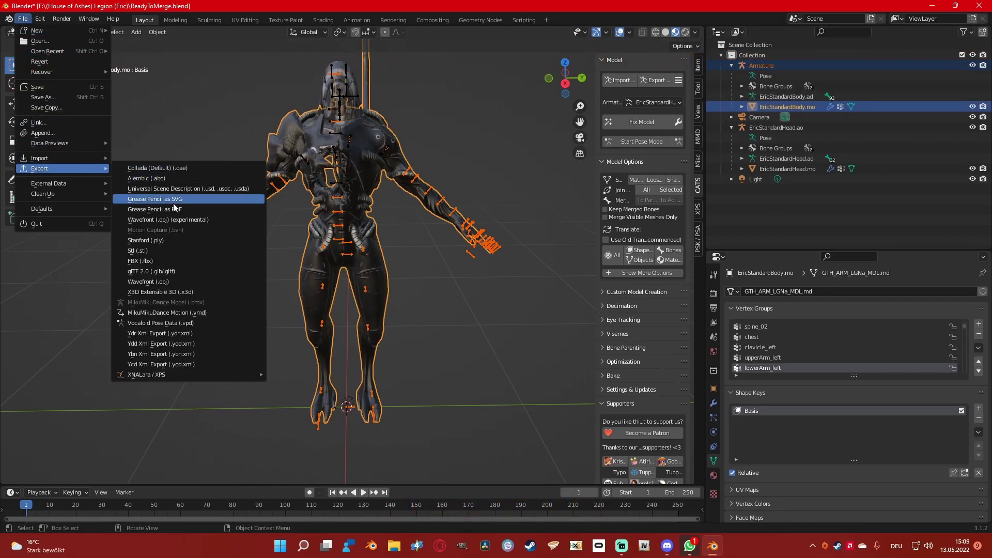
click(160, 262)
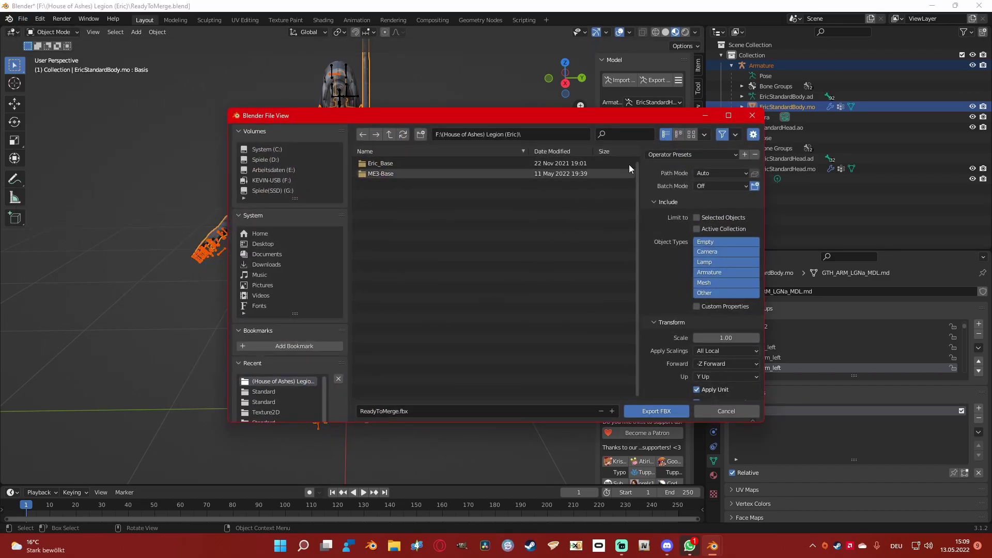
click(670, 154)
click(666, 192)
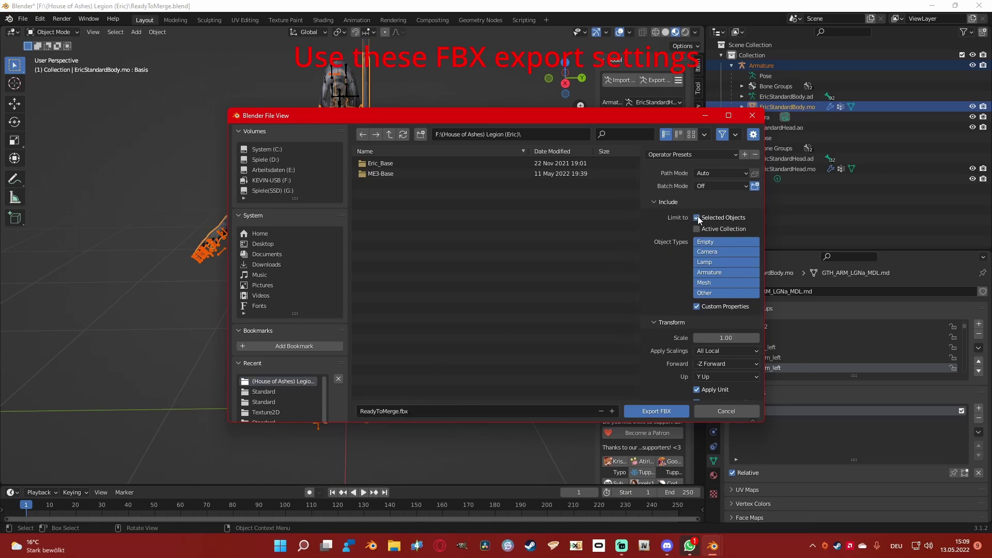
- Review the FBX export settings and export the selected body as Legion_Body.fbx
scroll(697, 216, down, 1)
scroll(705, 227, down, 1)
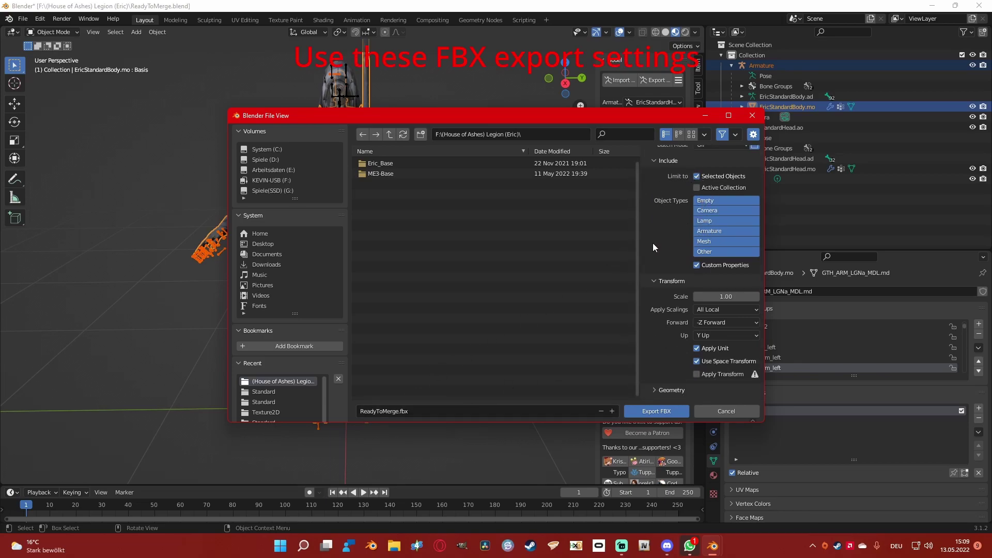
scroll(661, 246, down, 1)
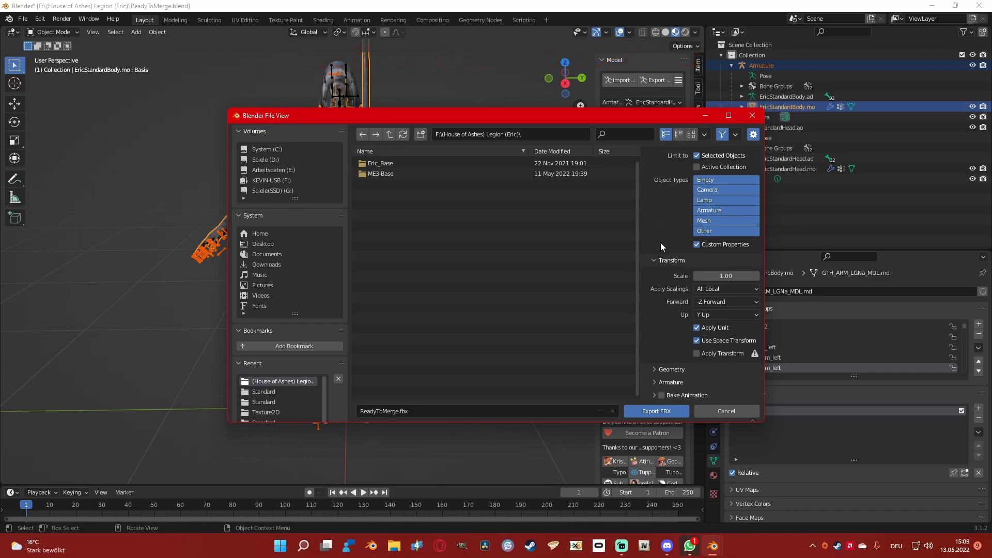
scroll(662, 245, up, 3)
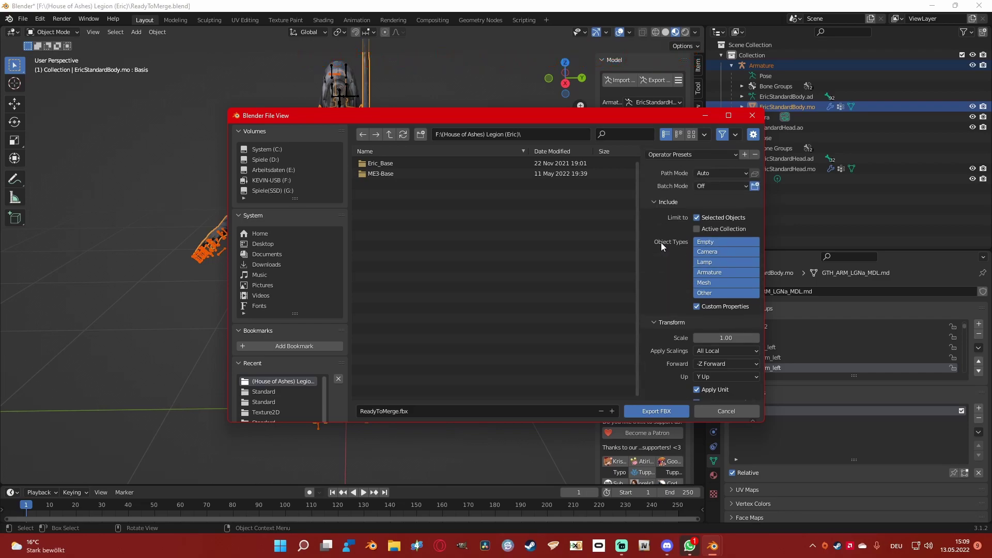
click(398, 410)
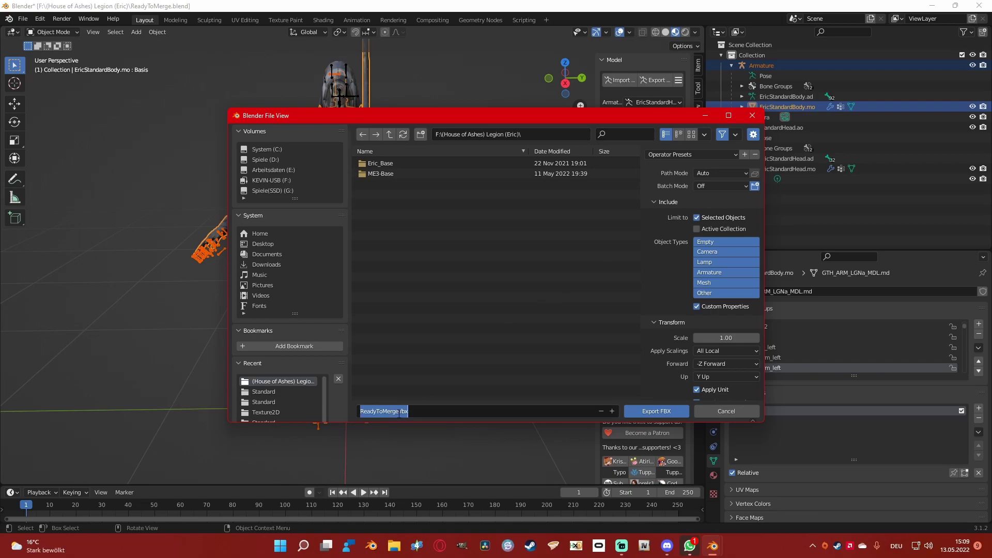
text(Legion_Body)
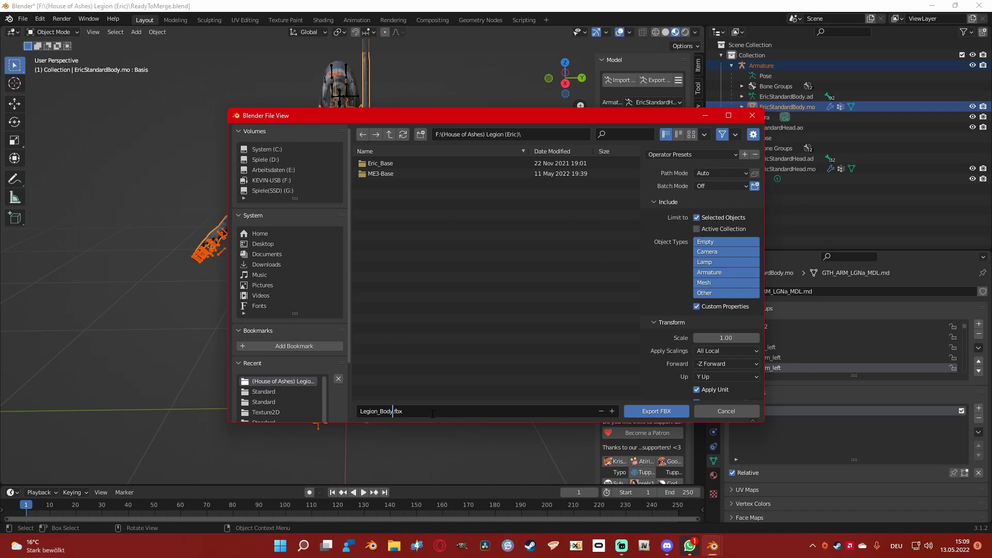
key(Return)
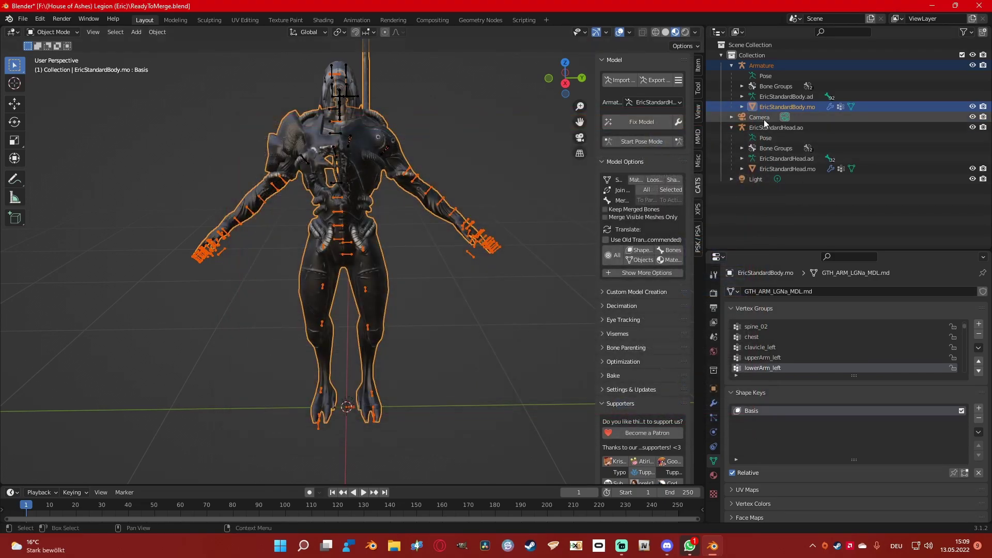
- Rename the body's armature object as Legion_Body to free the name Armature
double_click(761, 65)
text(Le)
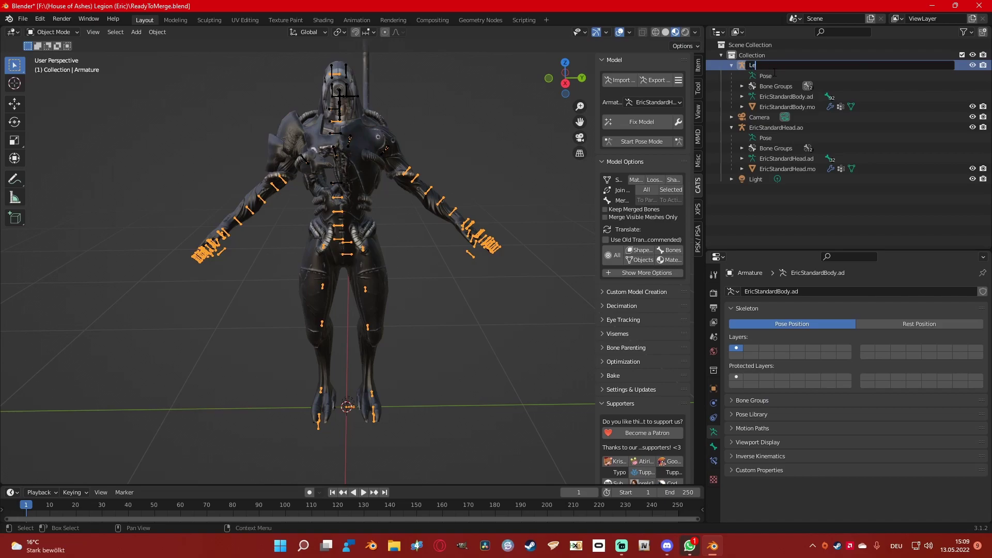
text(gion_Body)
key(Return)
- Rename the EricStandardHead.ao armature object as Armature
click(765, 75)
double_click(765, 76)
text(Armature)
key(Return)
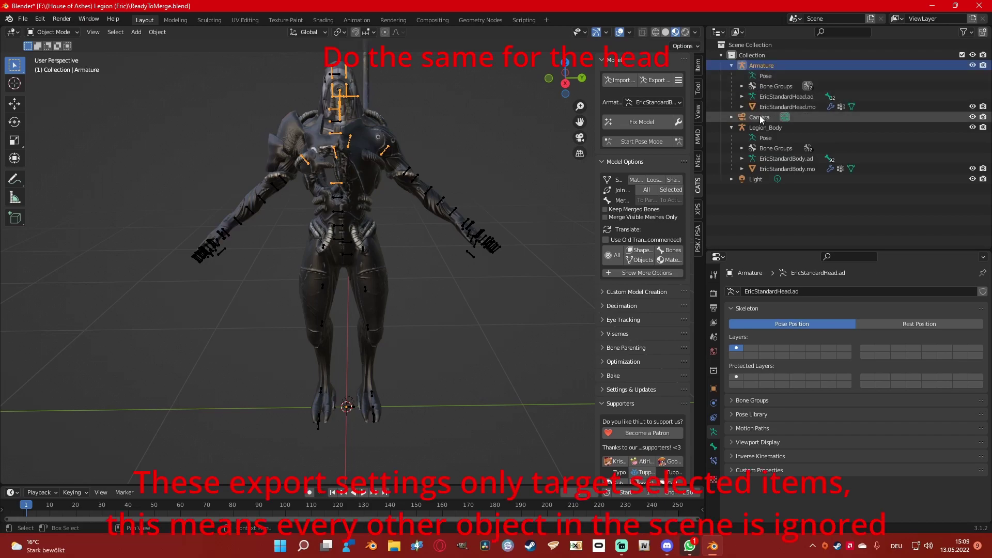
- Select the EricStandardHead.mo mesh together with its parent armature and begin exporting the selection
click(788, 106)
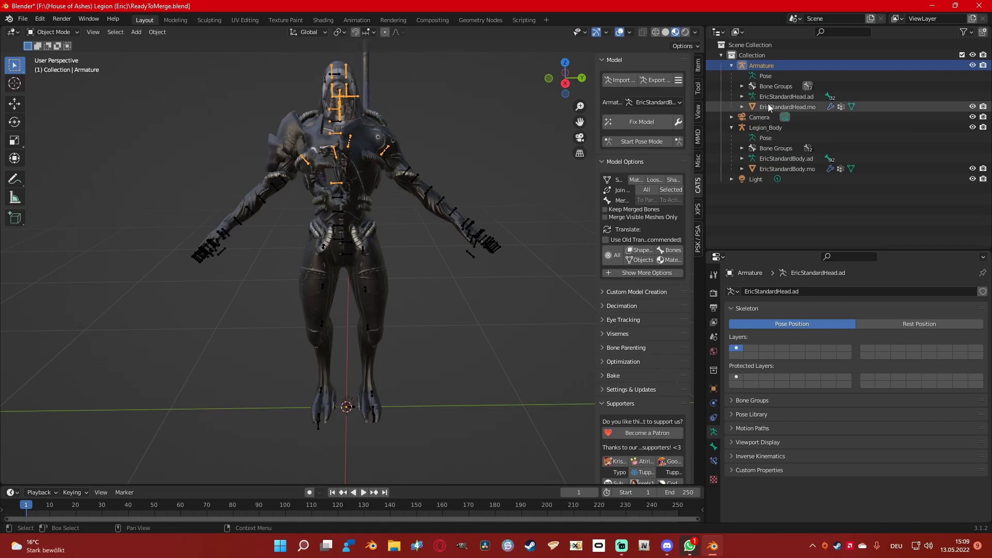
ctrl+click(762, 66)
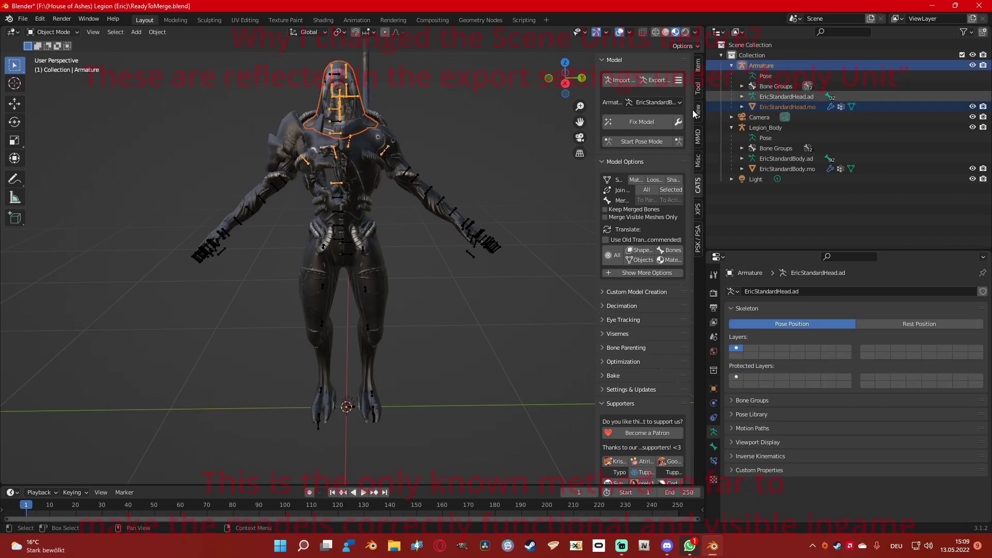
click(23, 19)
mouse_move(42, 171)
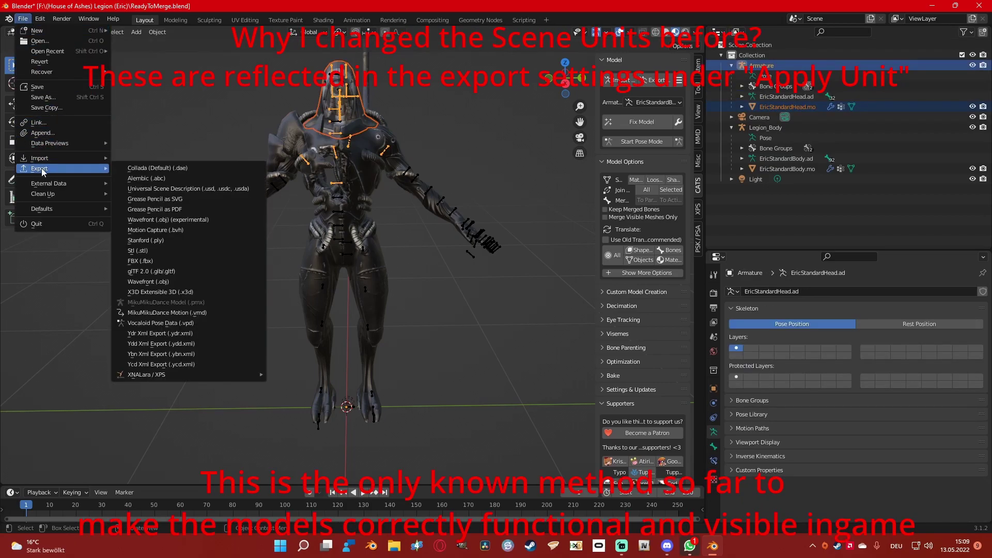
- Export the selected head armature and mesh to FBX as Legion_Head.fbx in the Legion (Eric) folder
middle_drag(439, 258, 352, 248)
click(29, 19)
mouse_move(43, 170)
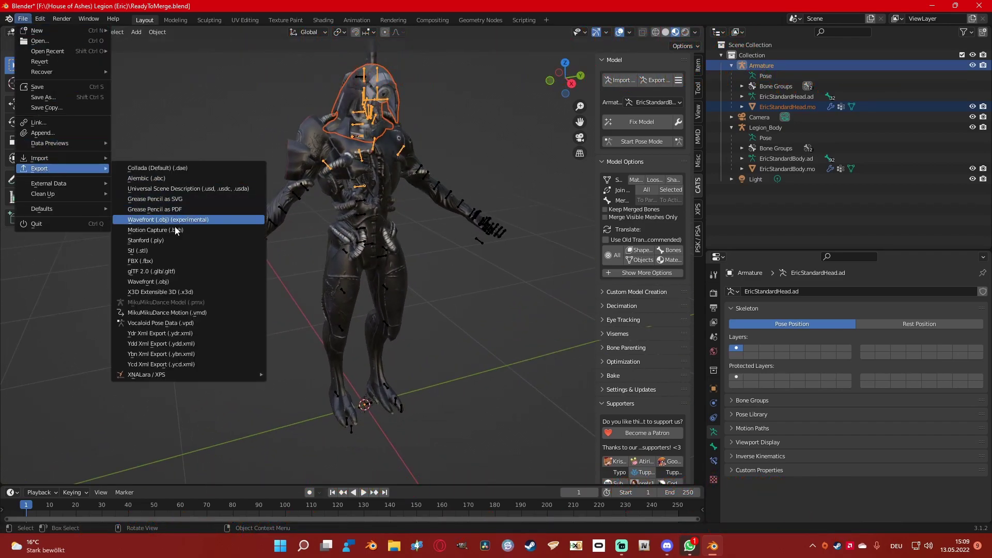
click(166, 258)
click(688, 155)
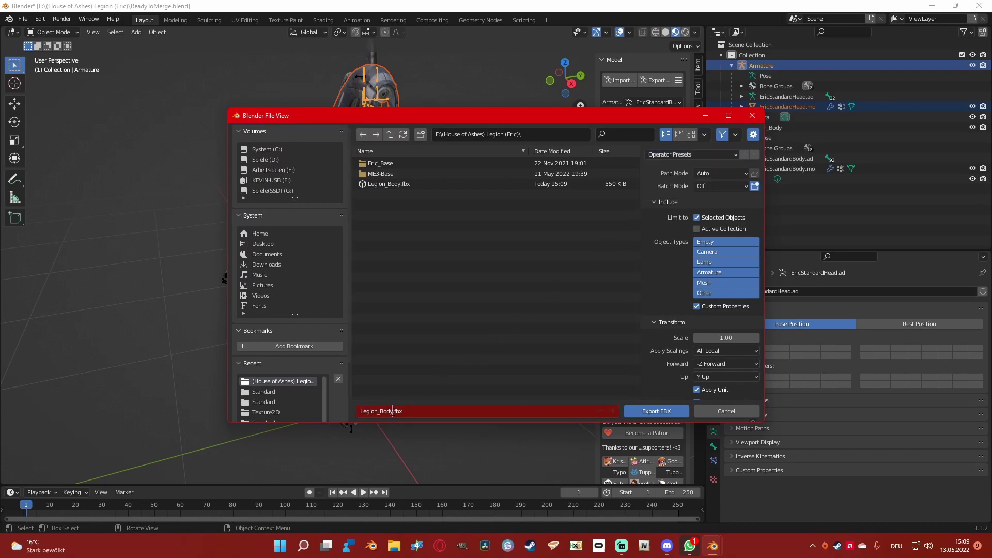
text(Head)
click(657, 411)
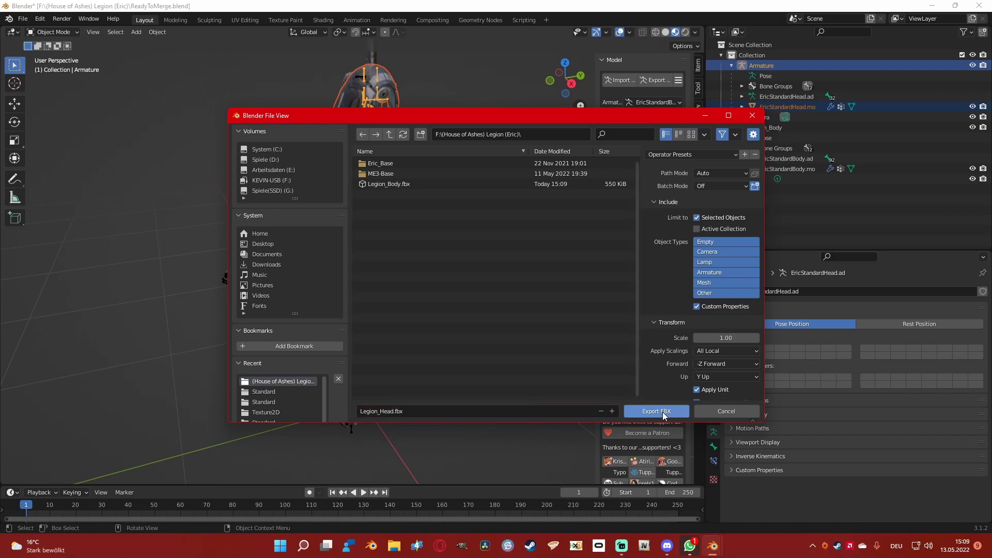
- Rename the head's armature object to Legion_Head
middle_drag(501, 292, 445, 284)
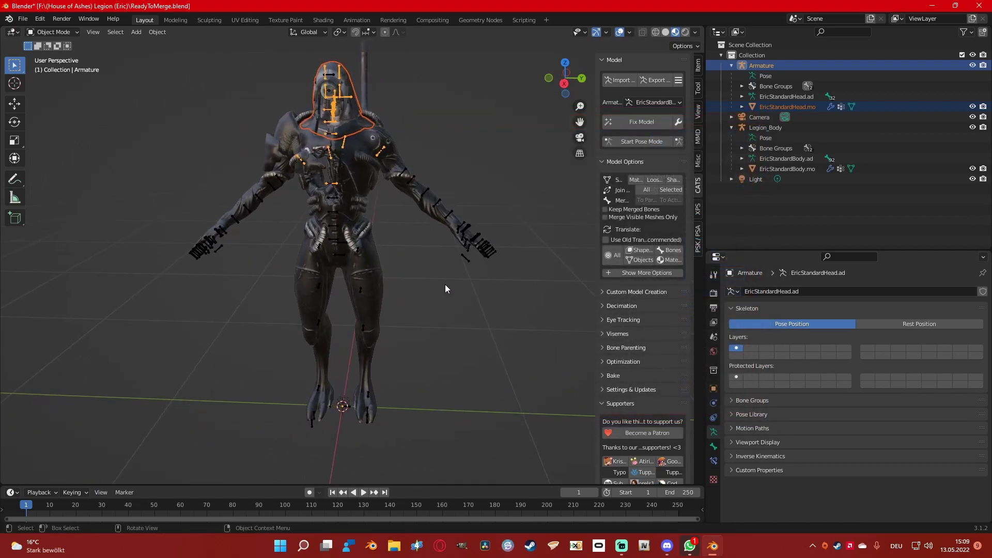
double_click(762, 65)
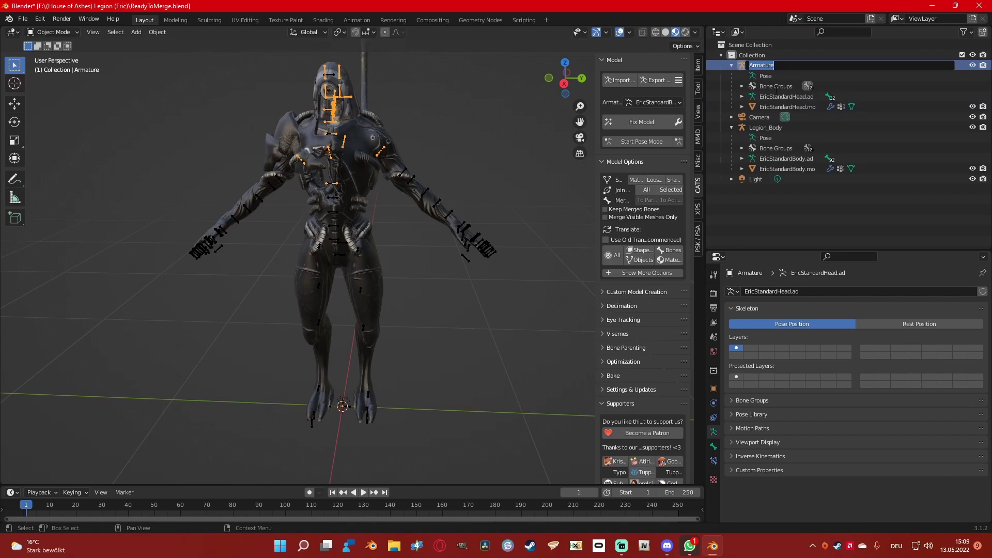
text(Legion_Head)
key(Return)
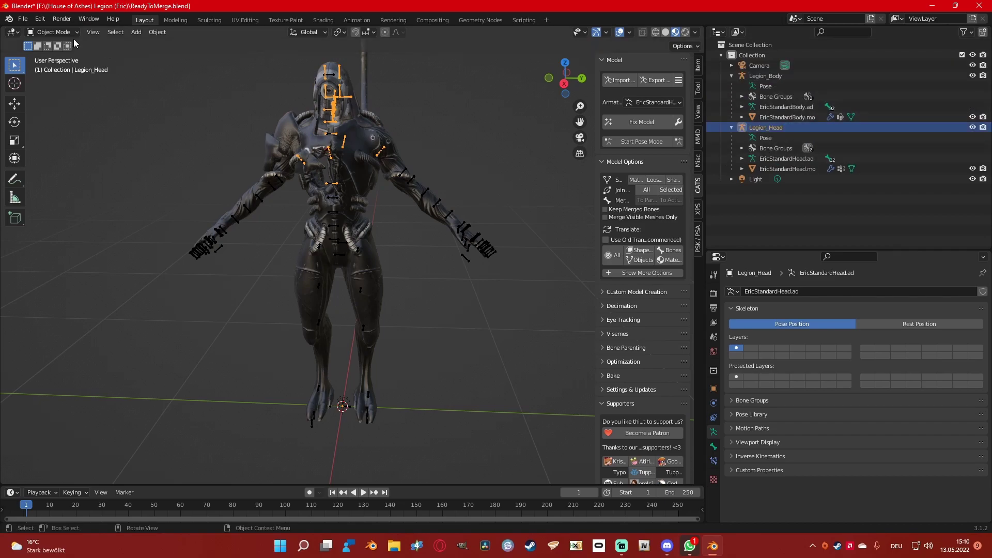
- Save the scene as a new file named Finished.blend in the same folder
click(22, 20)
click(52, 106)
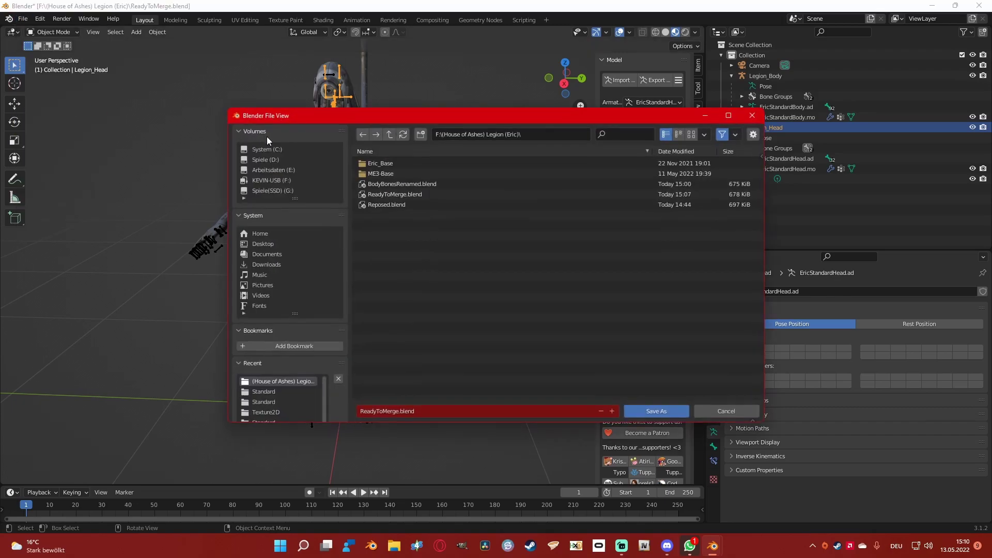
click(397, 412)
drag(399, 413, 361, 417)
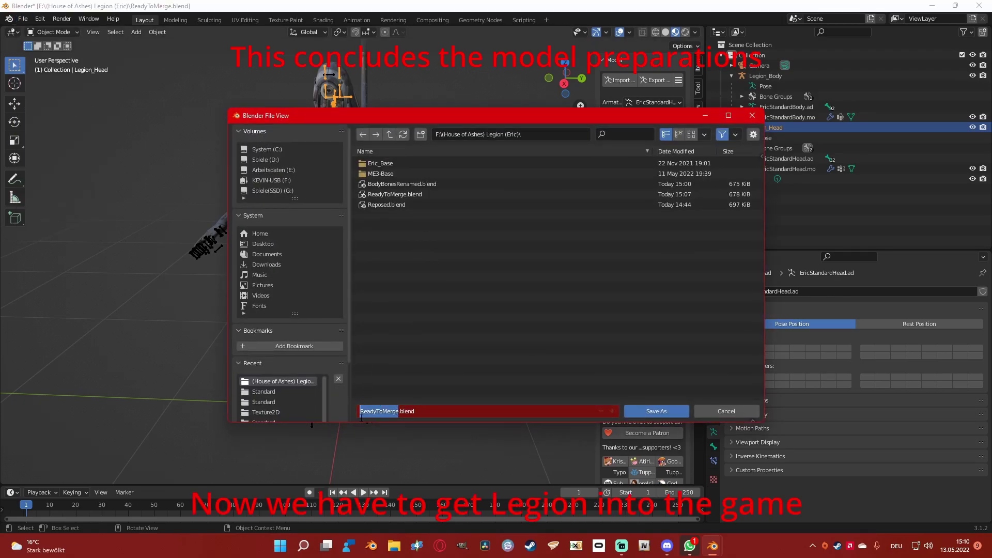
text(Finished)
key(Return)
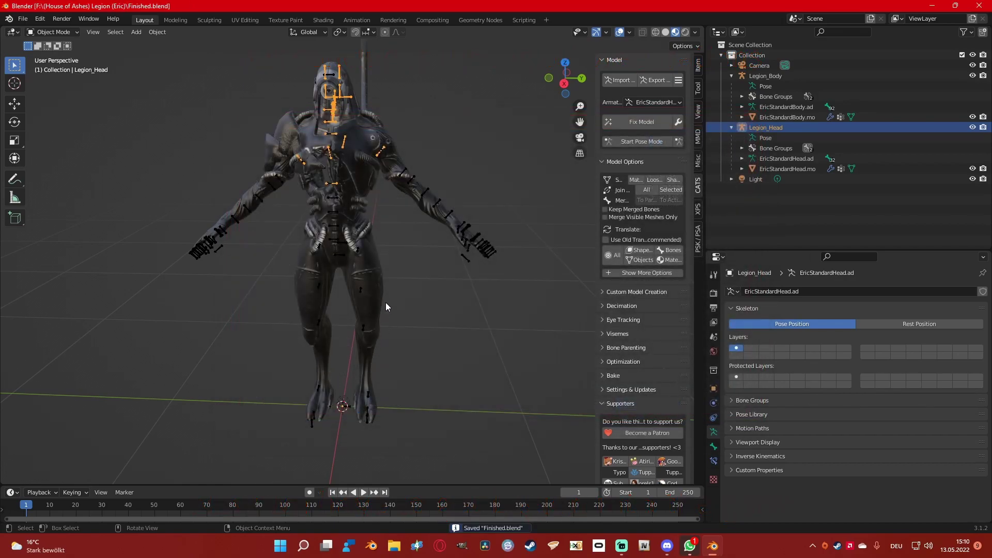
- Open the Epic Games Launcher and start Unreal Engine 4.26.2 from its library
key(super+s)
text(epic games)
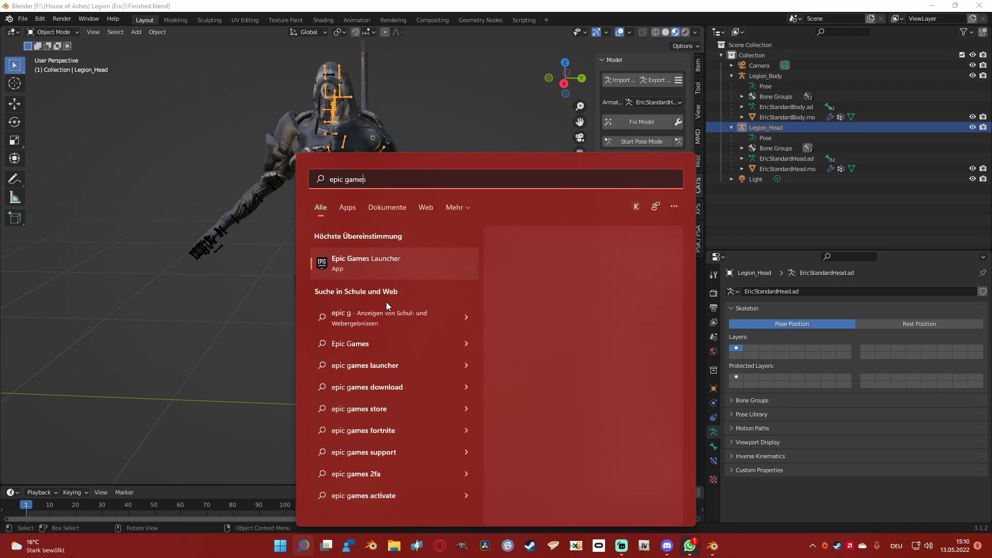
key(Return)
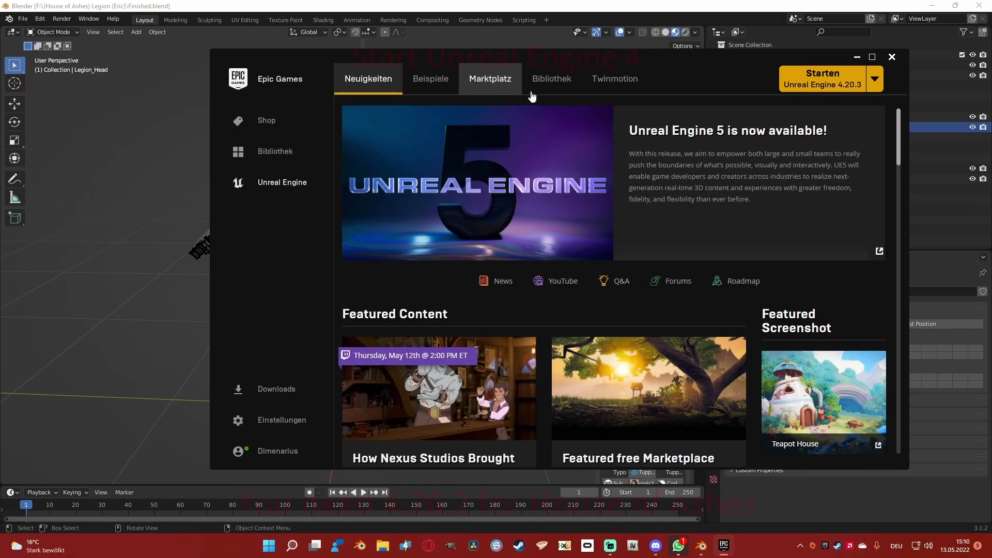
click(551, 96)
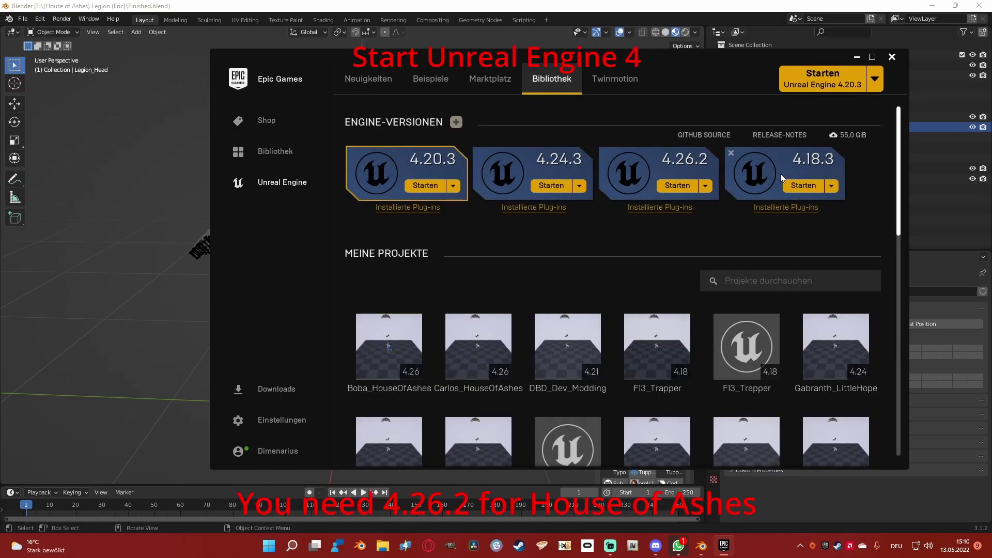
click(658, 185)
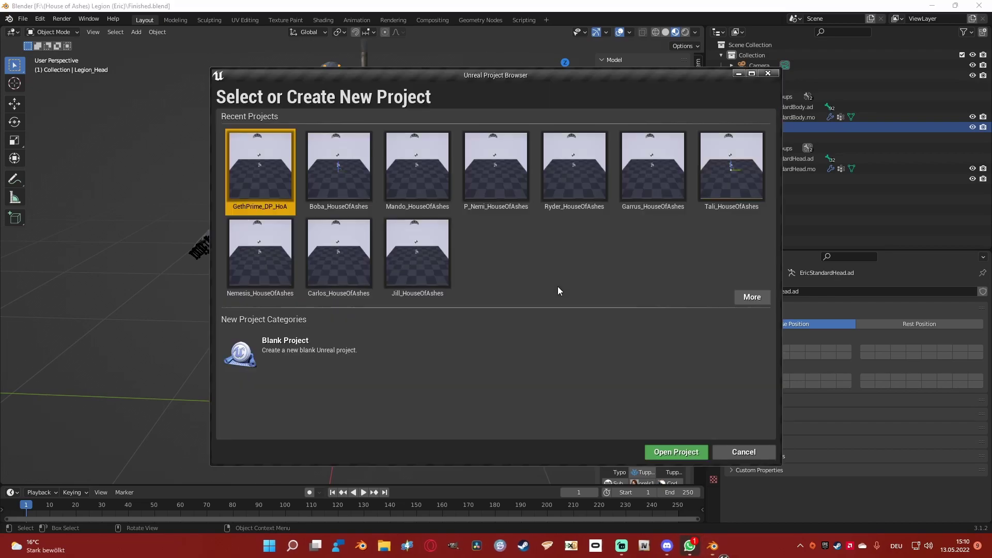
- Create a blank Unreal project without starter content, named Legion_HouseOfAshes
click(295, 340)
click(610, 451)
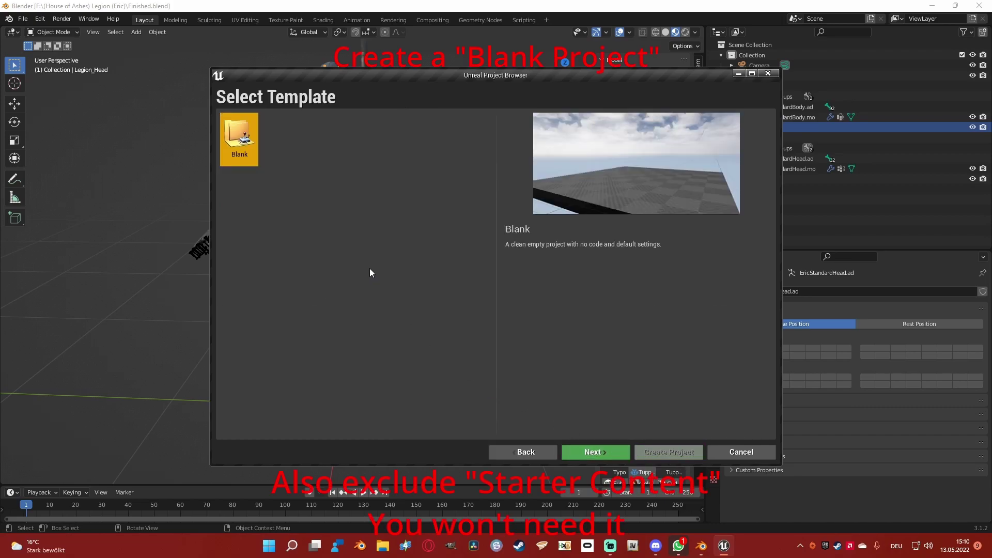
click(605, 452)
click(572, 418)
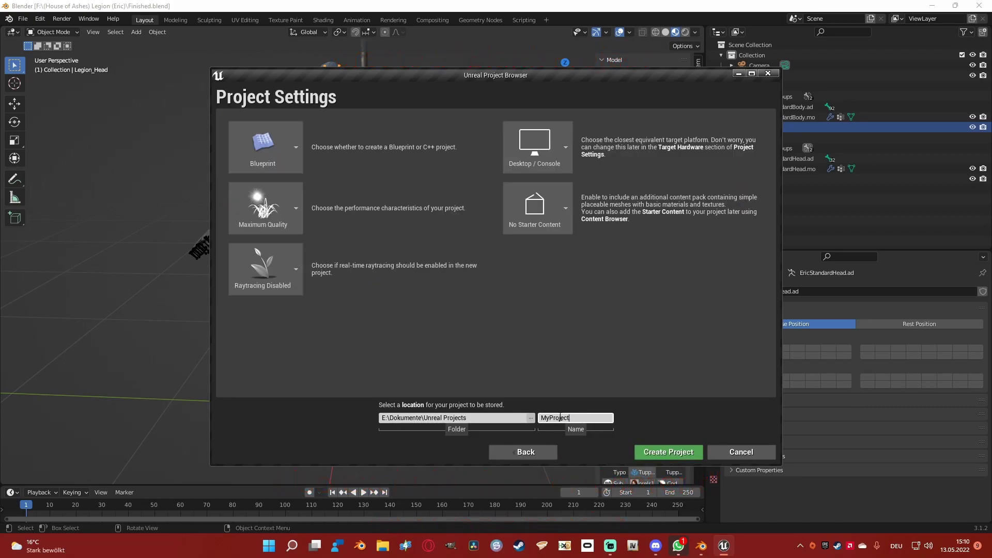
text(Legio)
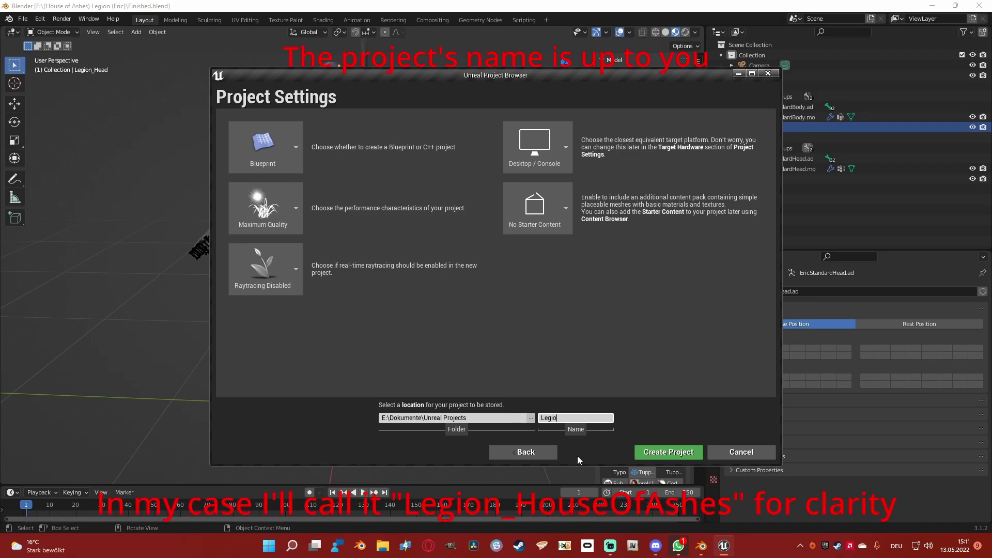
text(n_HouseOfAshes)
click(656, 452)
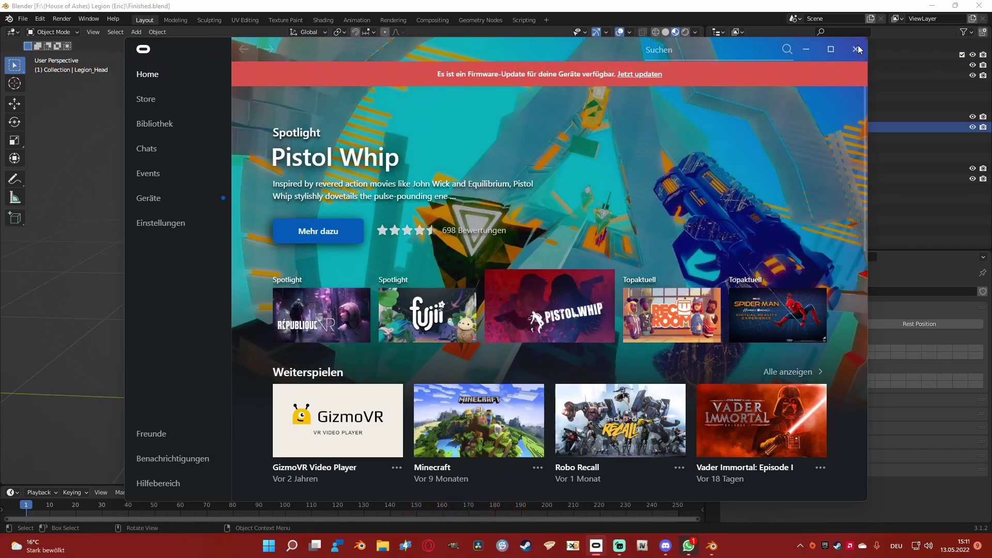
- Close the Oculus window and return to the new project's Unreal editor
click(859, 49)
click(532, 305)
mouse_move(708, 556)
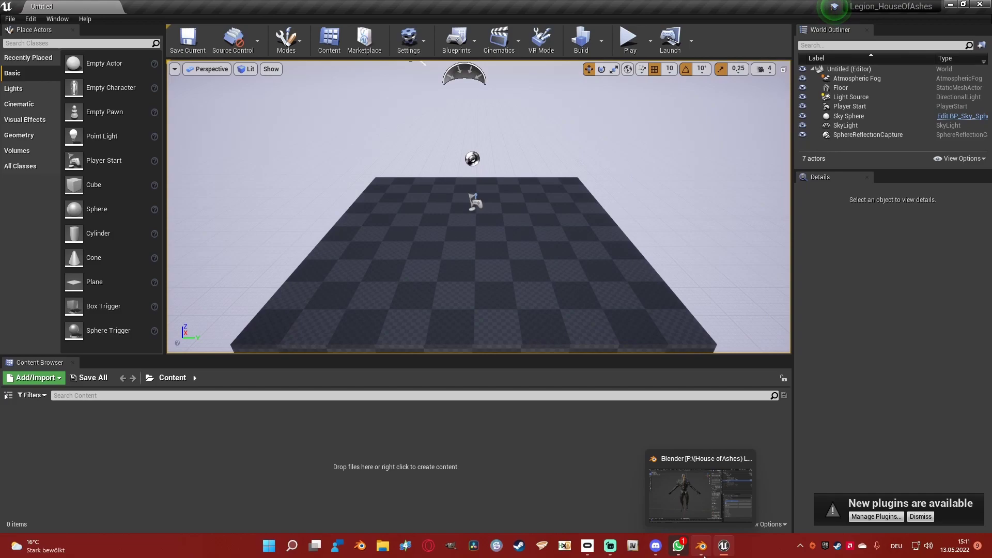
mouse_move(587, 546)
click(595, 503)
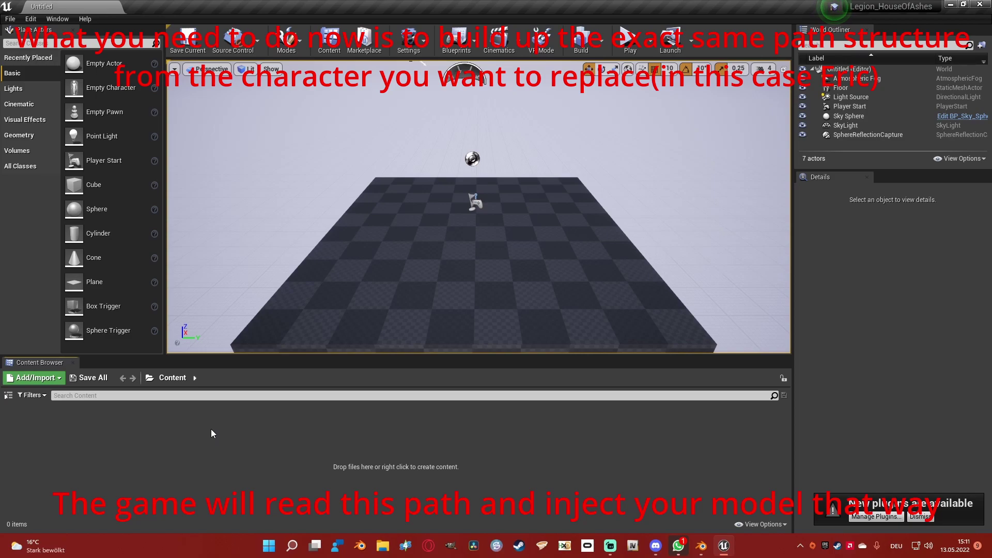
- Create a folder named Characters in the project's Content root
right_click(243, 442)
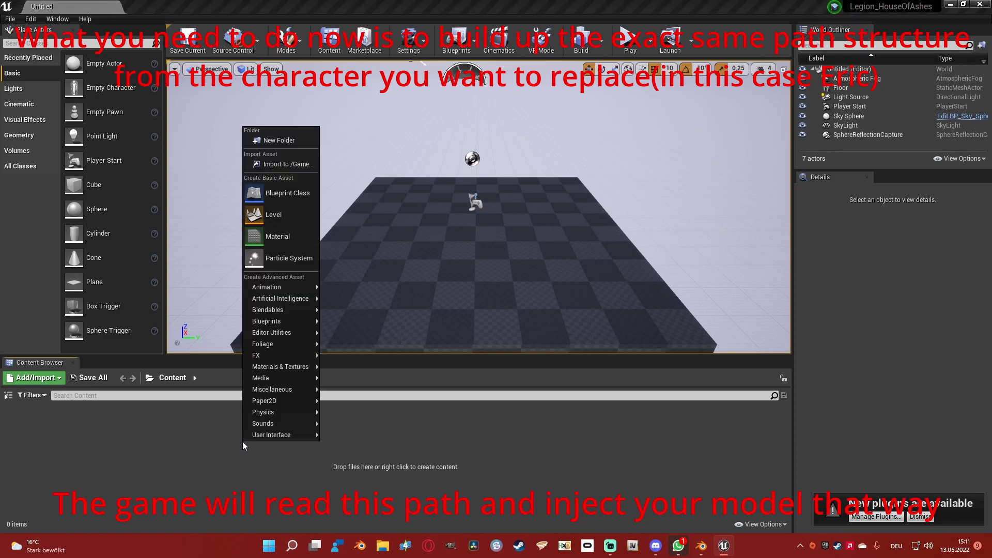
click(277, 141)
text(Characters)
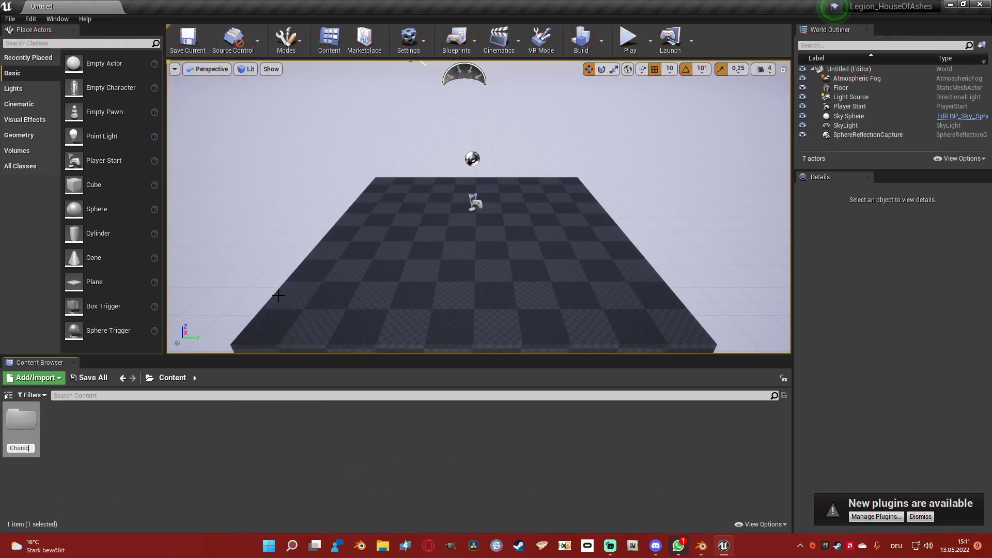
key(Return)
click(103, 484)
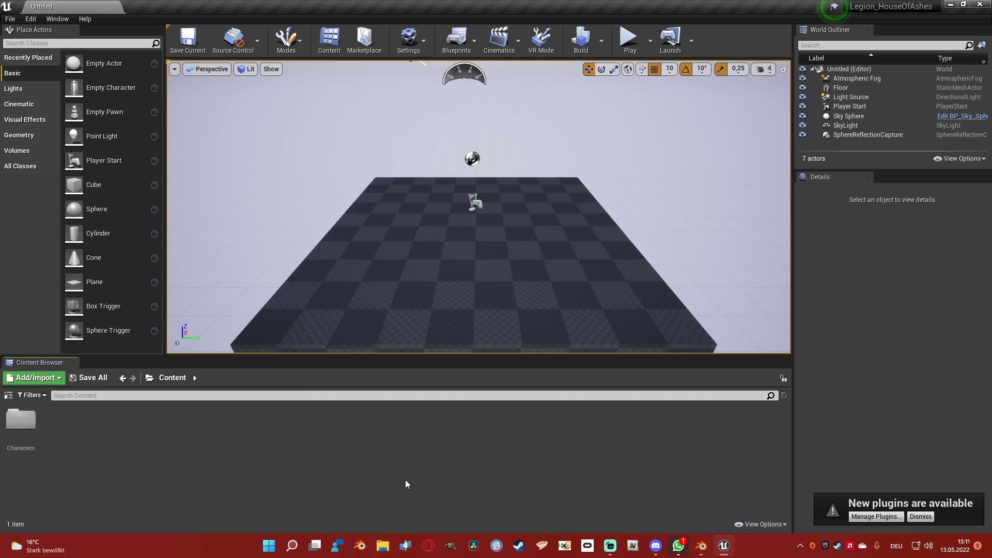
- Switch to File Explorer and browse the extracted Eric_Base meshes down to Game/Characters/Models/Eric to examine the folder structure
key(super)
text(Eric_Base)
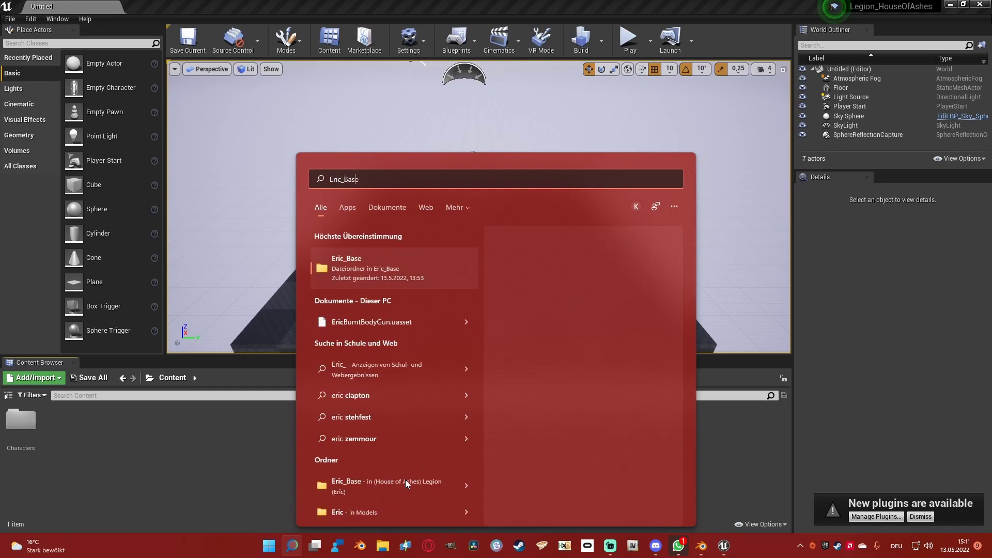
key(Escape)
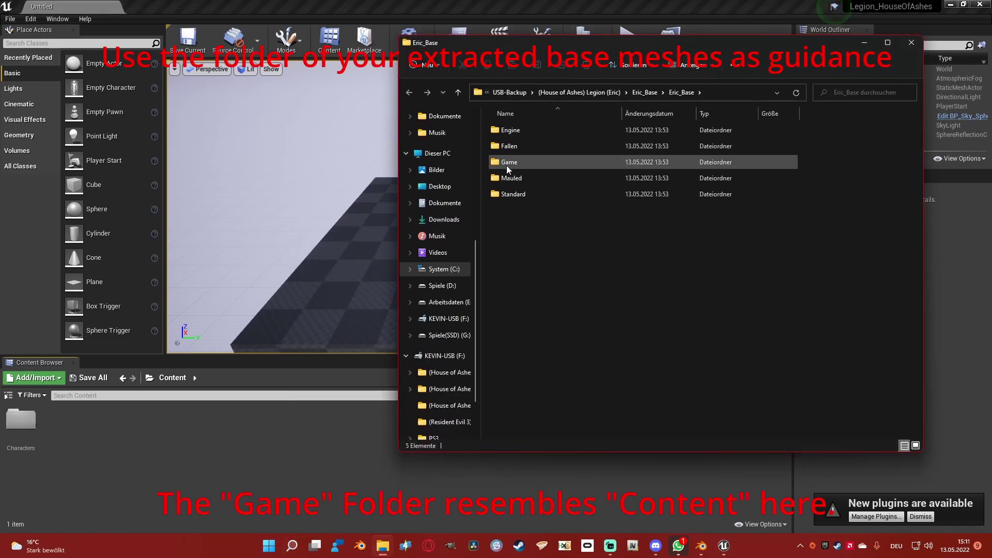
double_click(508, 165)
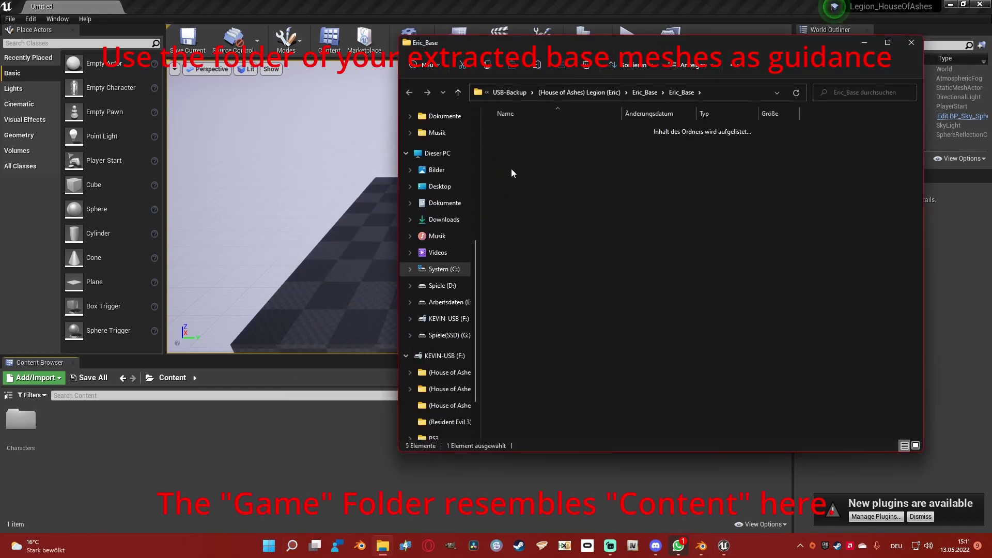
double_click(536, 133)
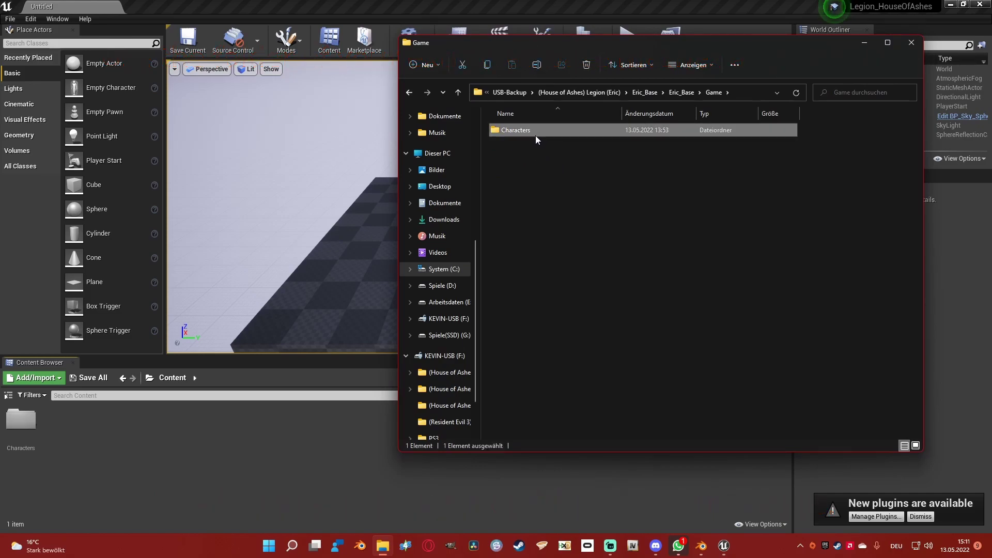
double_click(516, 129)
double_click(516, 130)
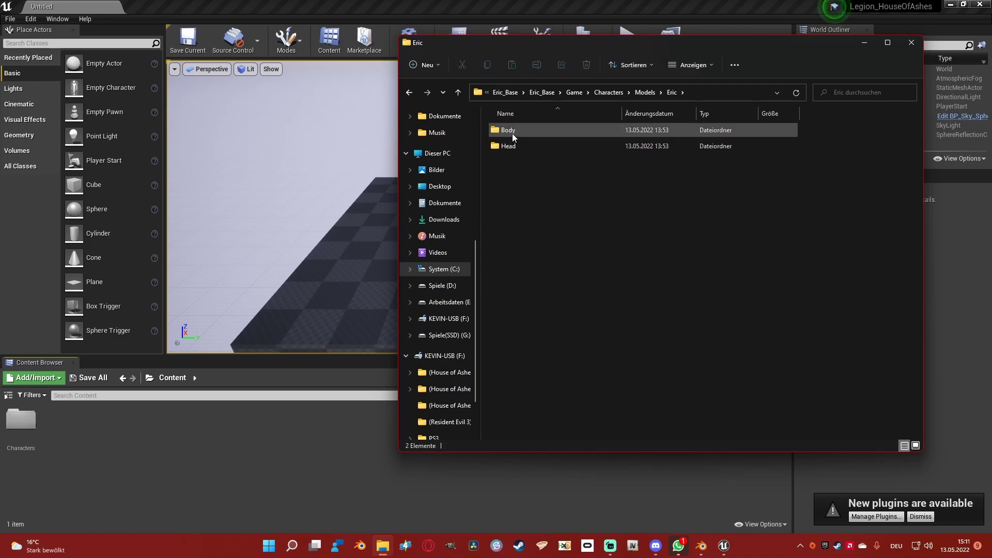
click(512, 133)
click(532, 162)
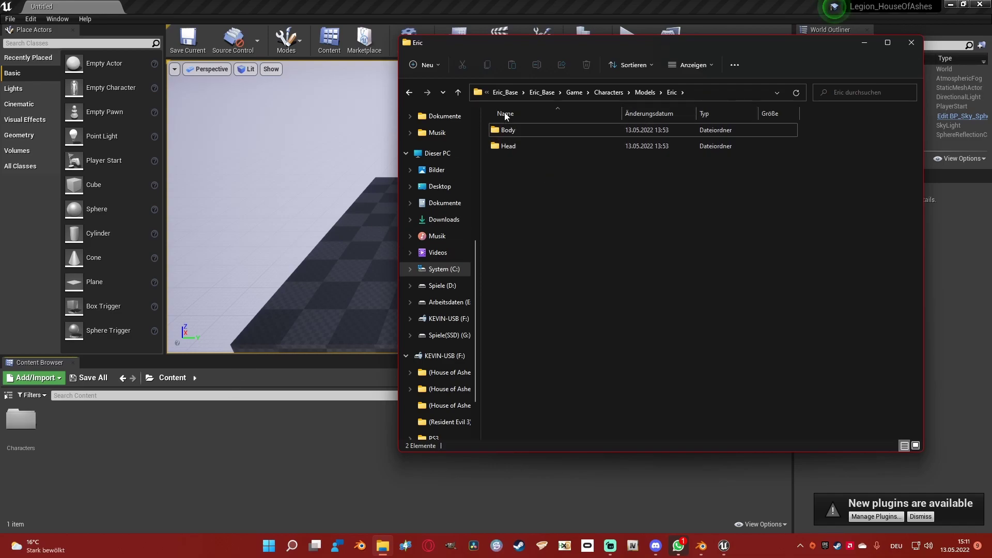
drag(545, 51, 632, 78)
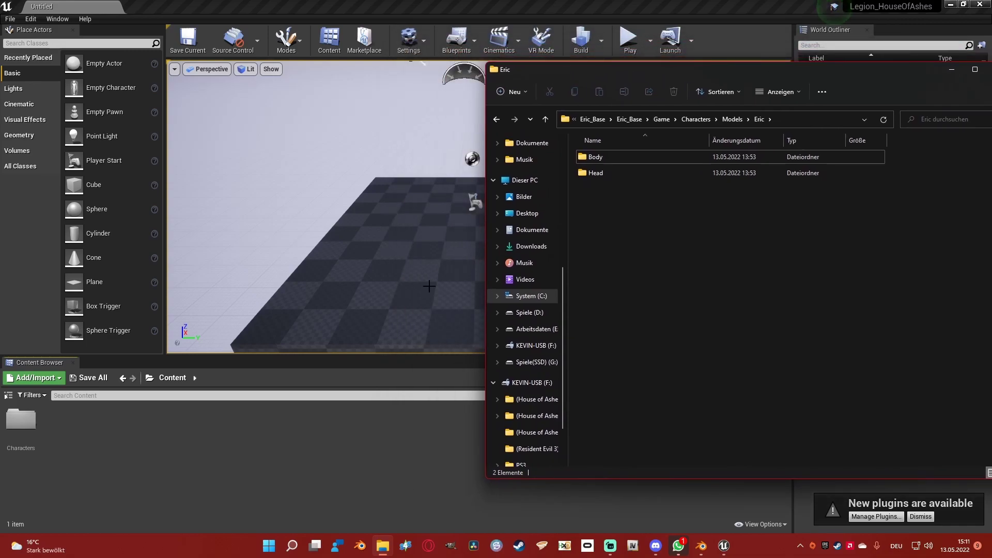
- In the Unreal project, create a Models folder inside the Characters folder
click(313, 439)
double_click(22, 440)
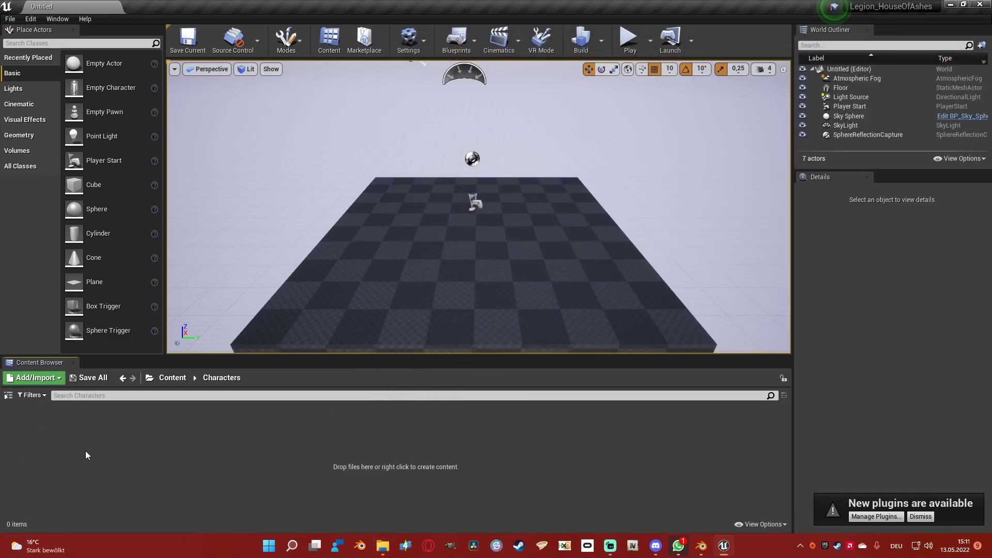
right_click(85, 455)
click(141, 150)
text(Mod)
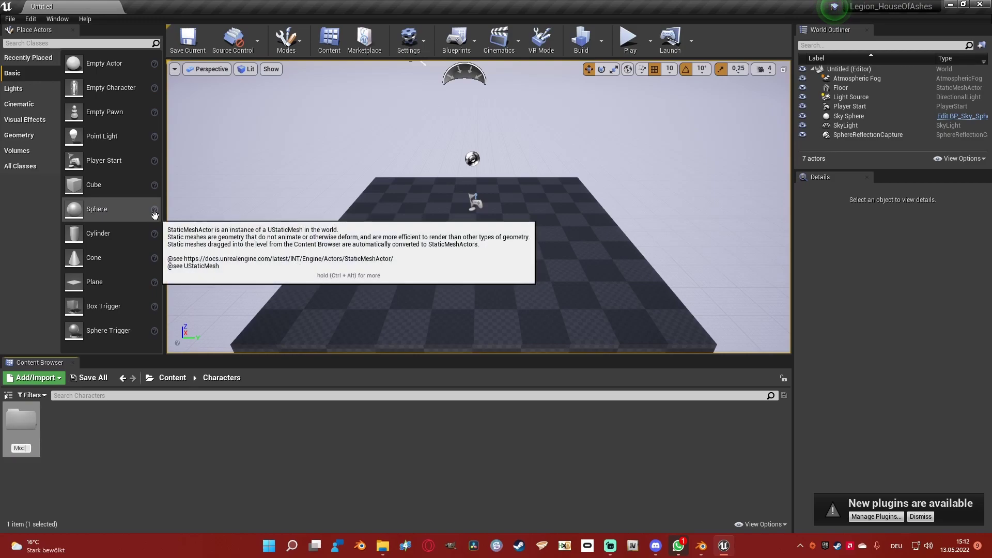
text(els)
key(Return)
click(311, 446)
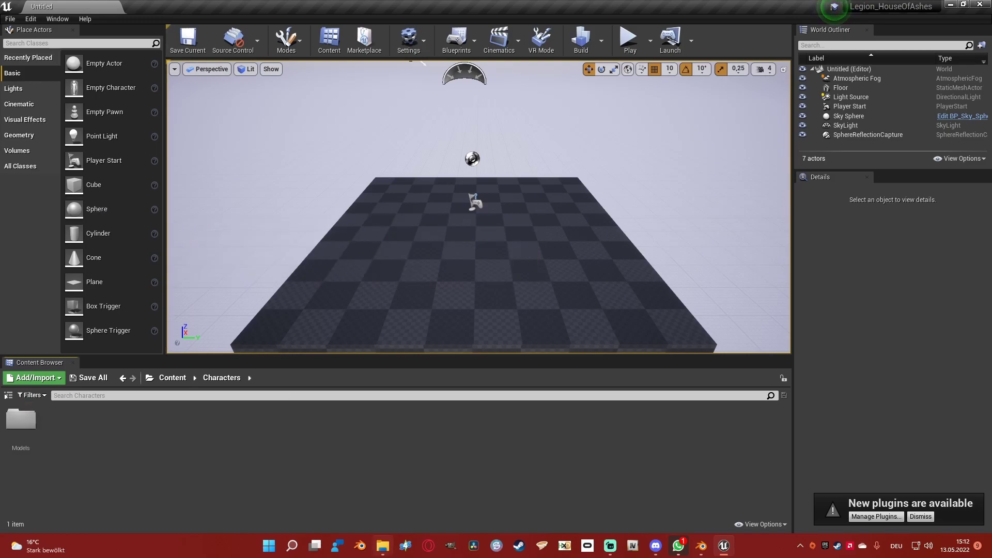
- Check the reference folder path and create an Eric folder inside Characters/Models
click(383, 547)
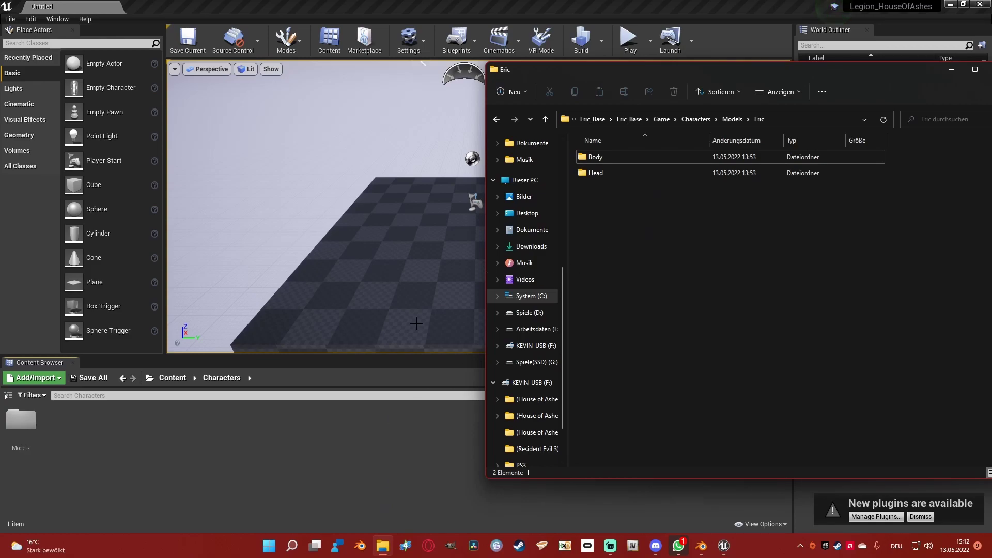
click(99, 444)
double_click(20, 419)
right_click(101, 434)
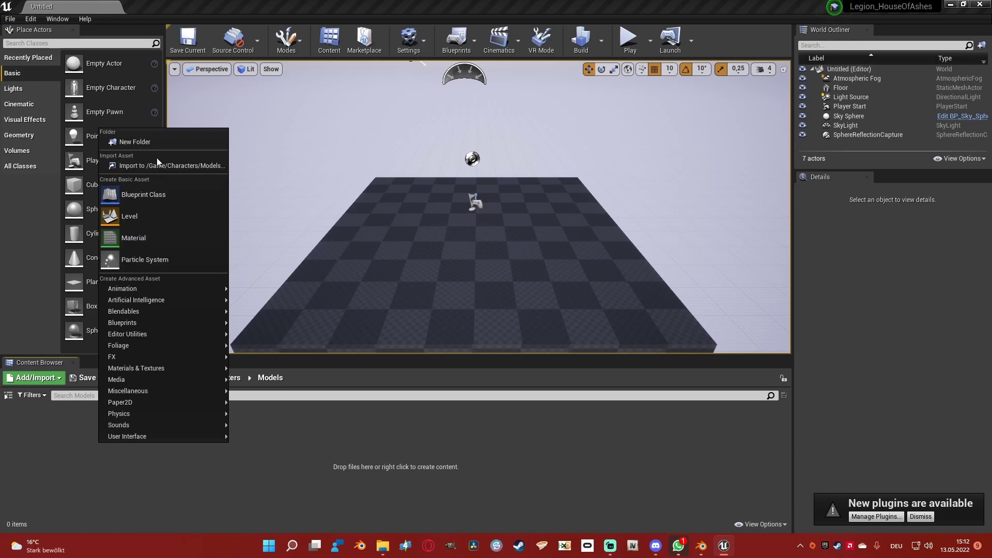
click(156, 141)
text(Eric)
key(Return)
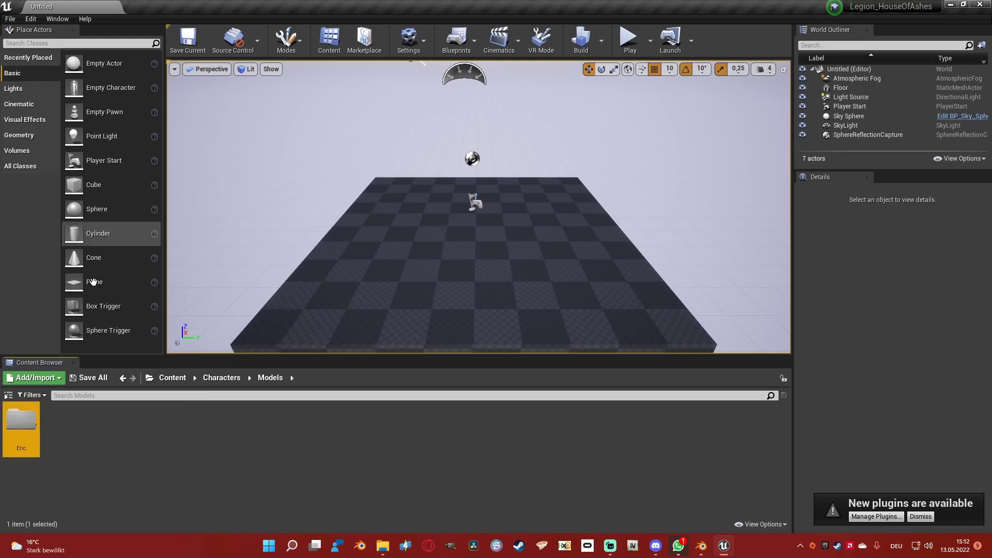
- Inside the Characters/Models/Eric folder, create two subfolders named Body and Head
double_click(21, 428)
right_click(137, 446)
click(170, 145)
text(Body)
key(Return)
right_click(108, 455)
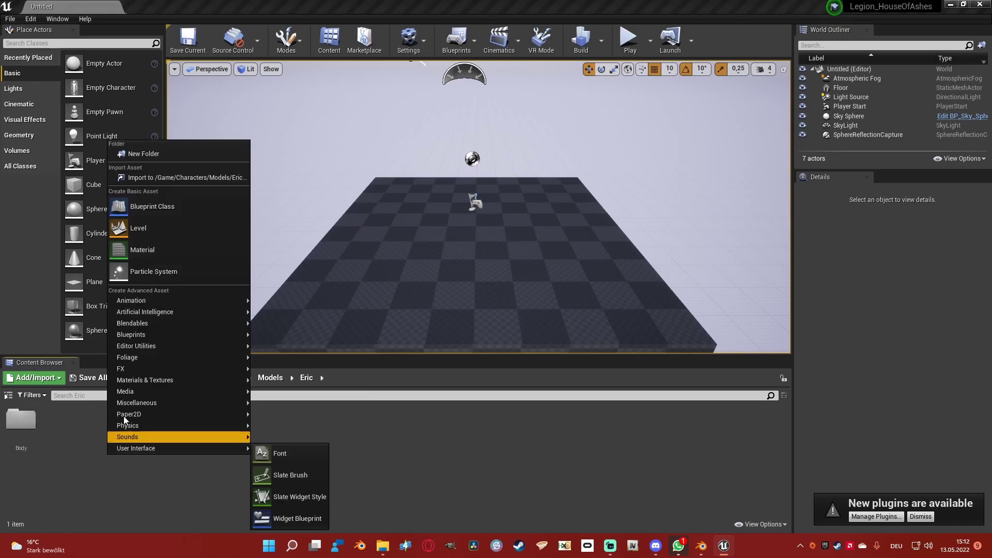
click(150, 157)
text(Head)
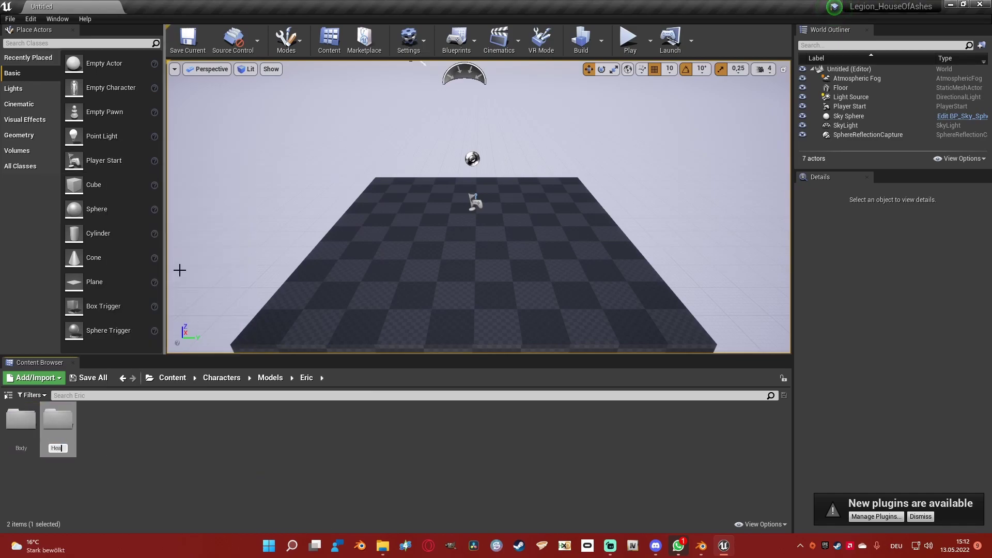
key(Return)
click(235, 498)
- Return to the Characters folder and create two folders in it named Skeletons and AnimBlueprints
click(225, 378)
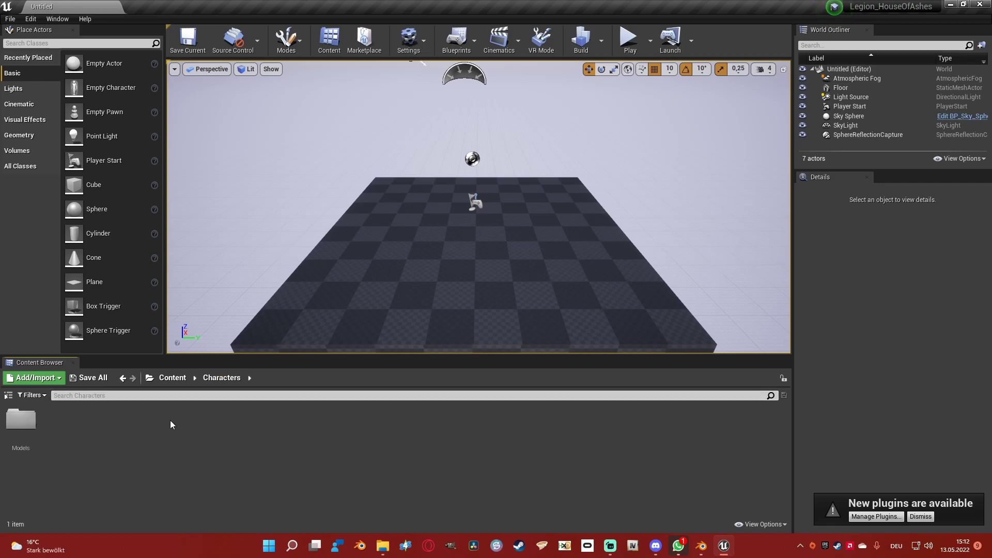
right_click(127, 432)
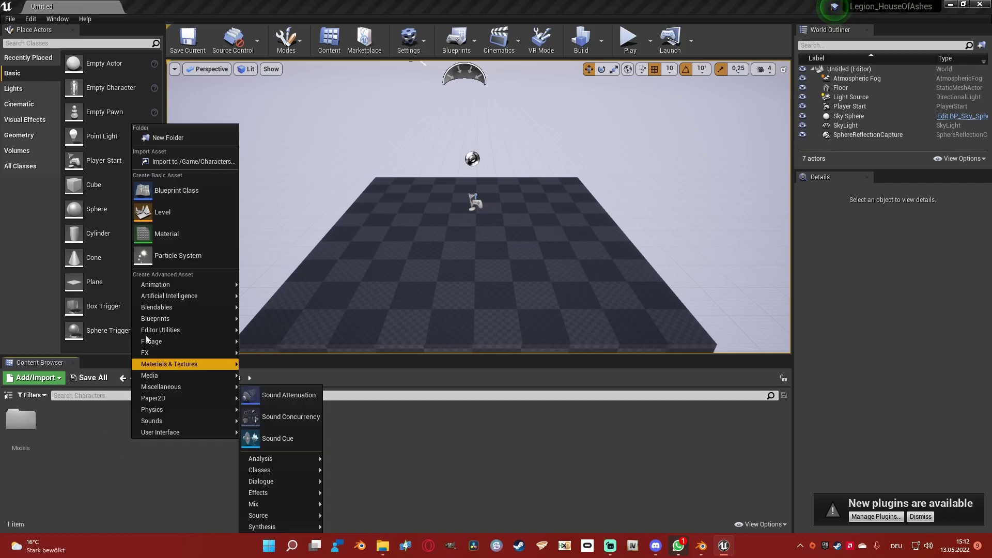
click(178, 138)
text(Skele)
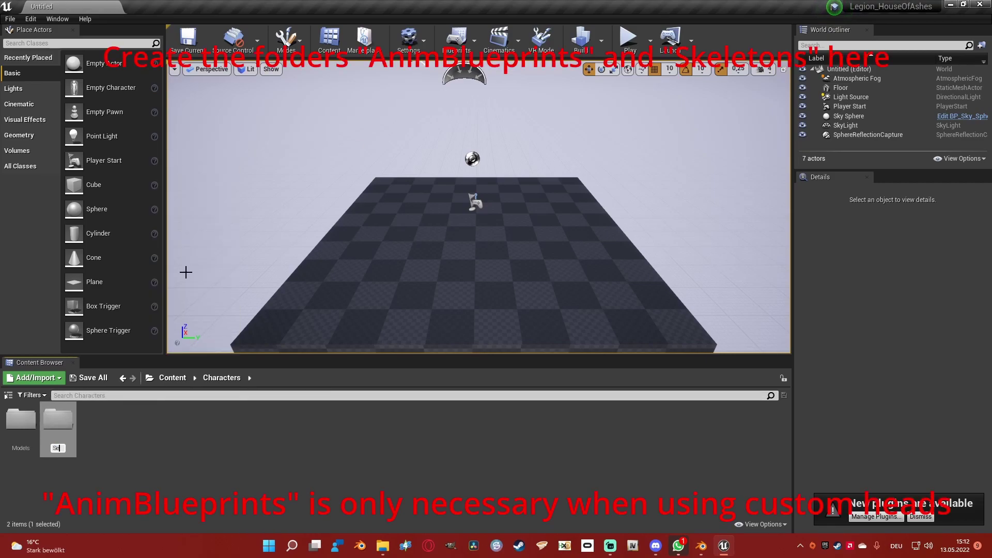
text(eletons)
key(Return)
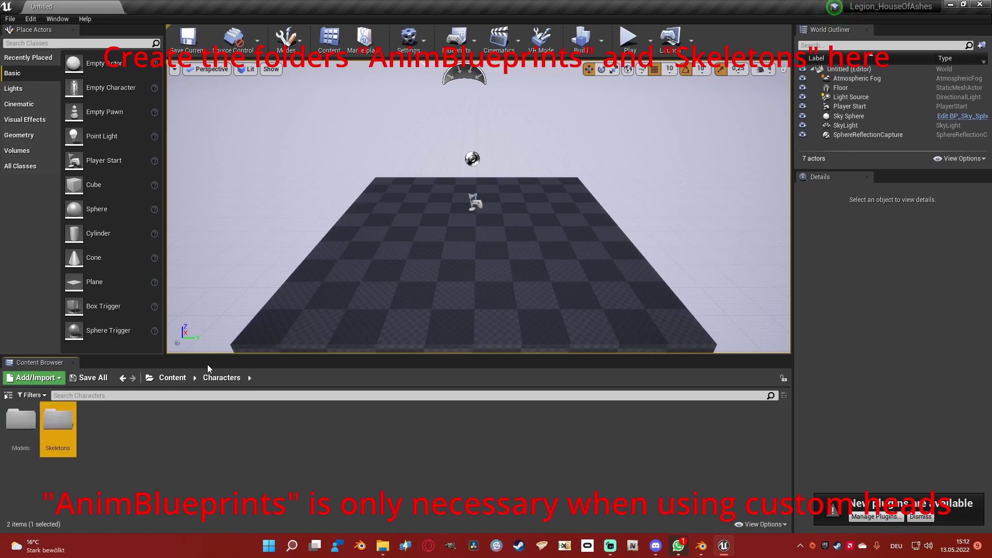
right_click(136, 461)
click(171, 159)
text(AnimBlueprints)
key(Return)
click(344, 463)
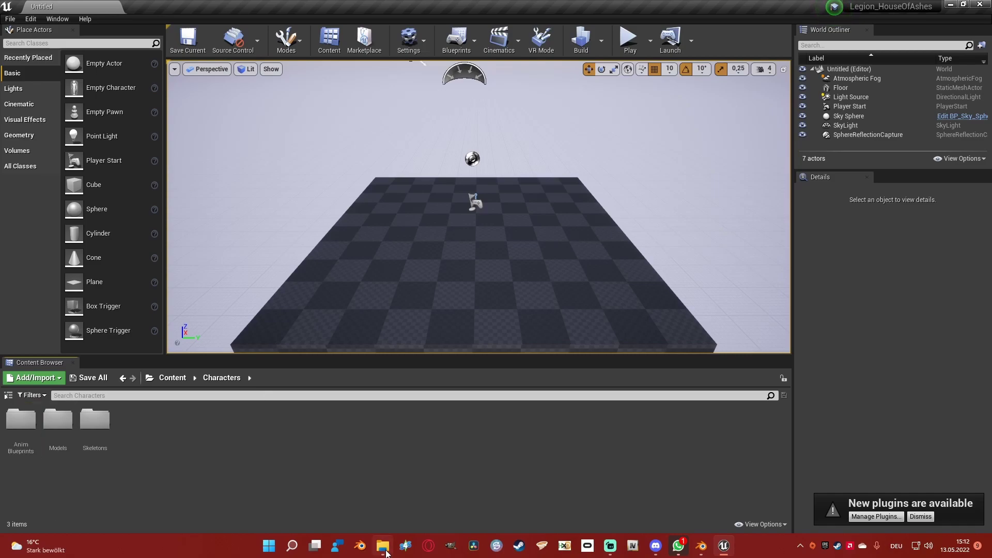
- Switch to File Explorer and open Content/Characters of the Carlos_HouseOfAshes project to examine its folder structure
click(386, 551)
scroll(509, 205, up, 4)
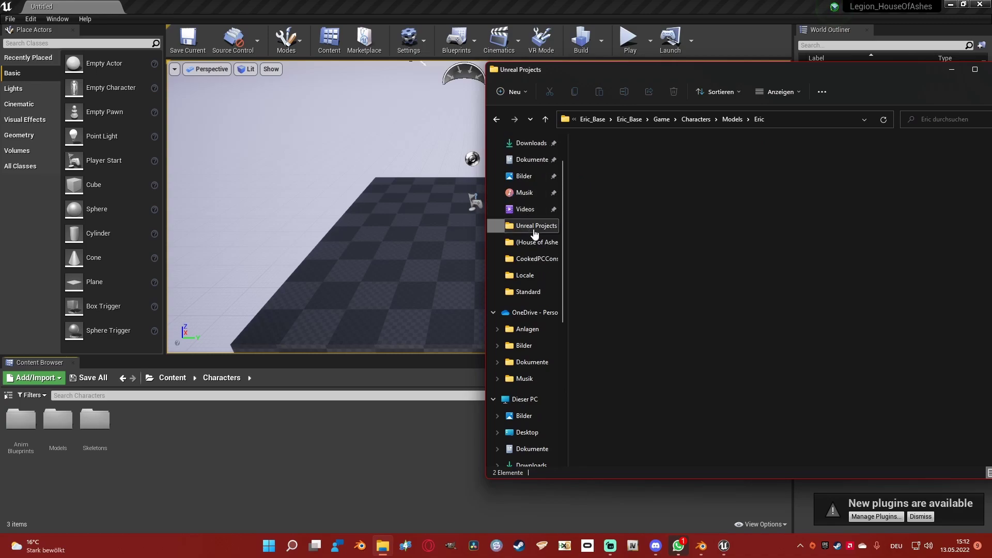
click(532, 232)
double_click(614, 175)
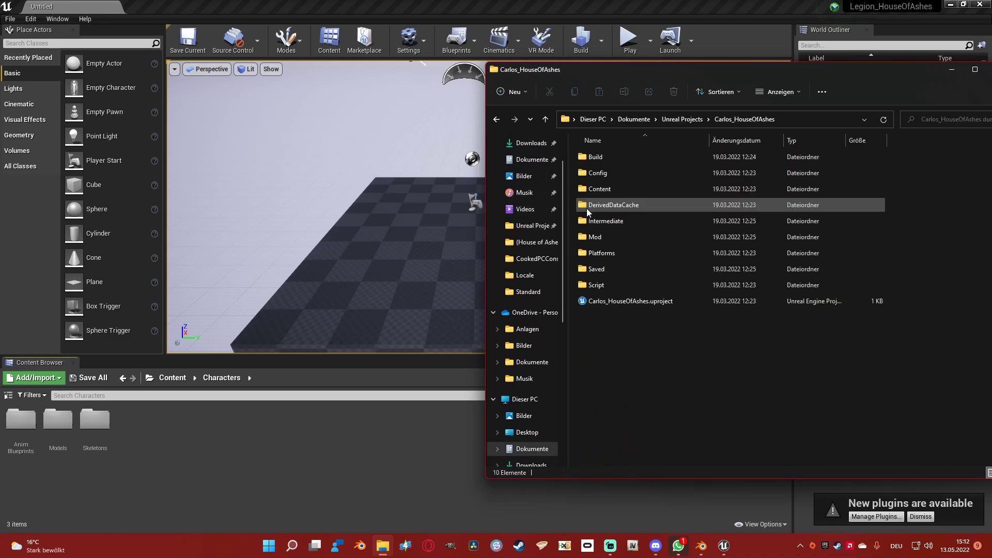
double_click(606, 187)
click(612, 160)
double_click(612, 161)
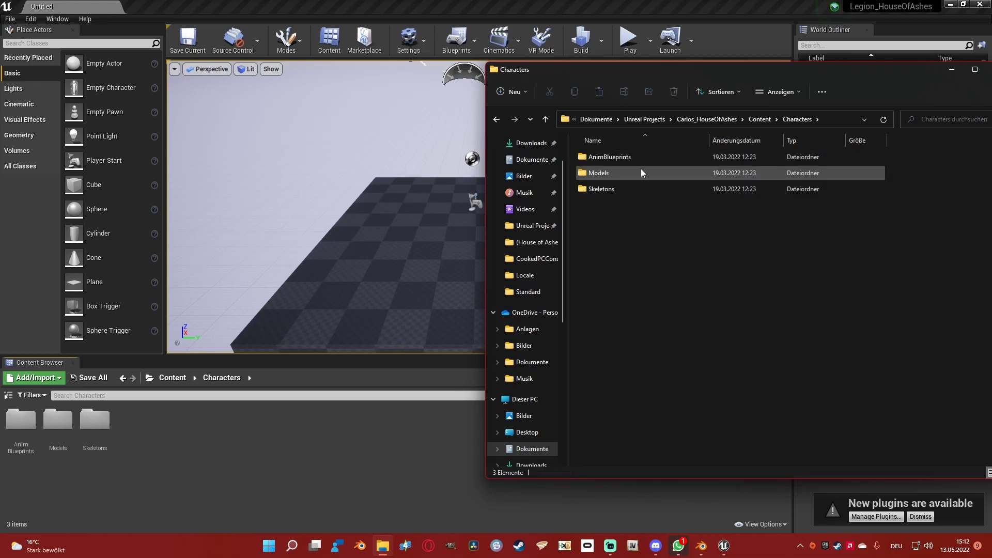
drag(873, 73, 760, 97)
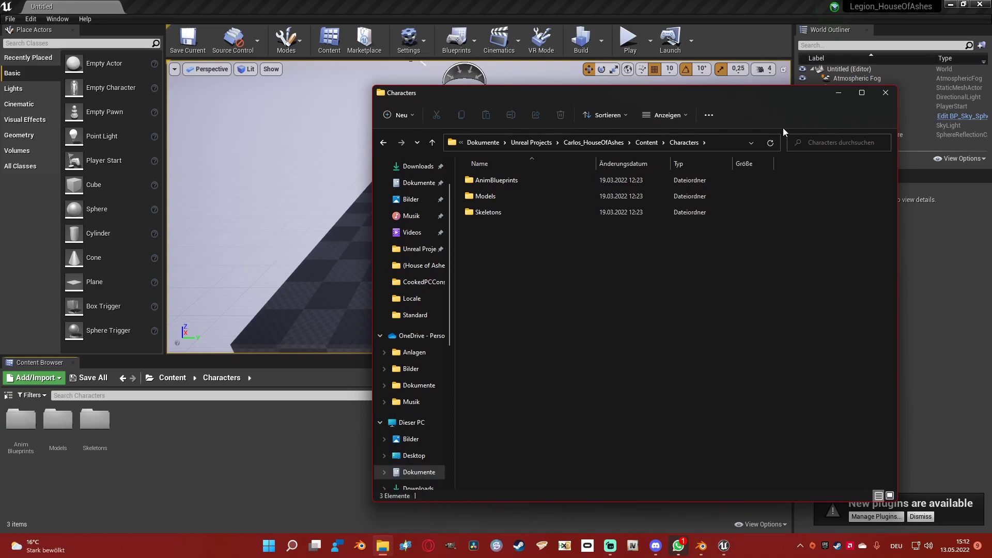
- Browse the extracted Eric_Base files to Game/Characters/Models/Eric to check its subfolders, and return to the Unreal editor
click(384, 143)
click(384, 142)
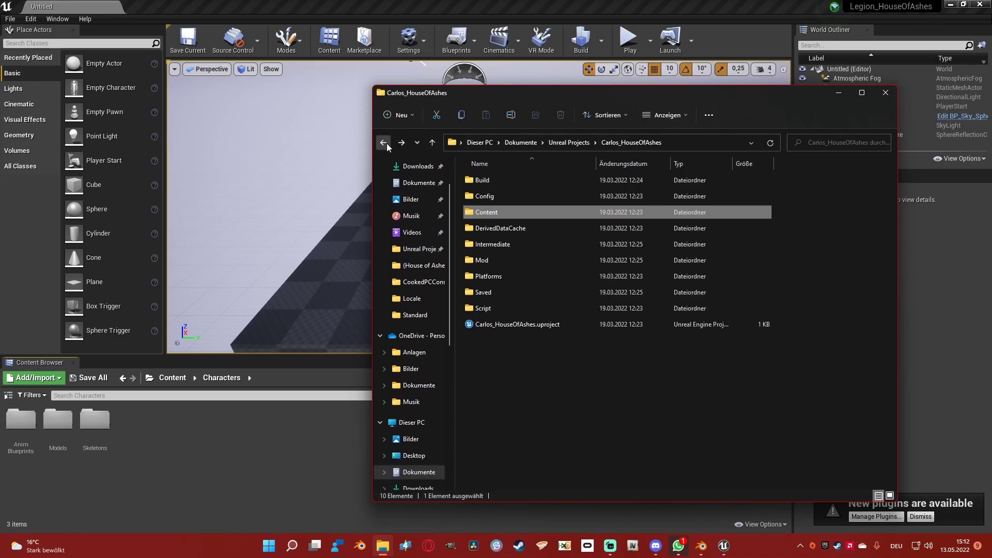
click(384, 142)
click(384, 143)
click(384, 143)
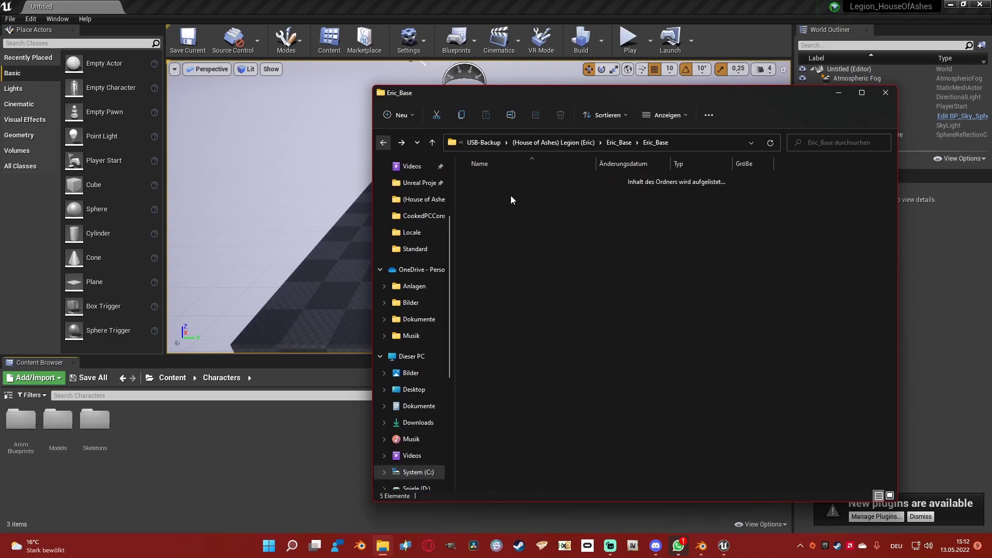
double_click(498, 213)
double_click(496, 180)
double_click(500, 181)
double_click(500, 182)
click(619, 143)
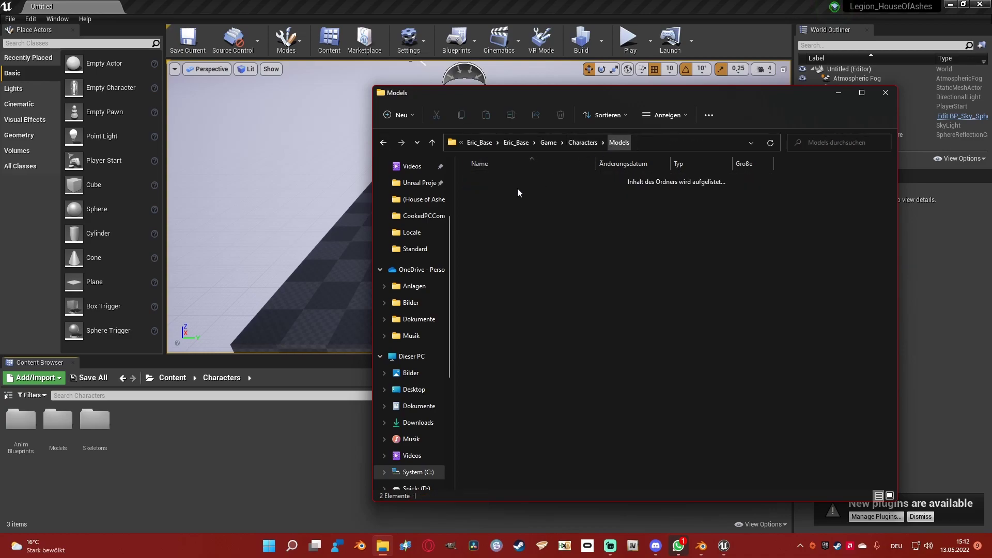
double_click(486, 196)
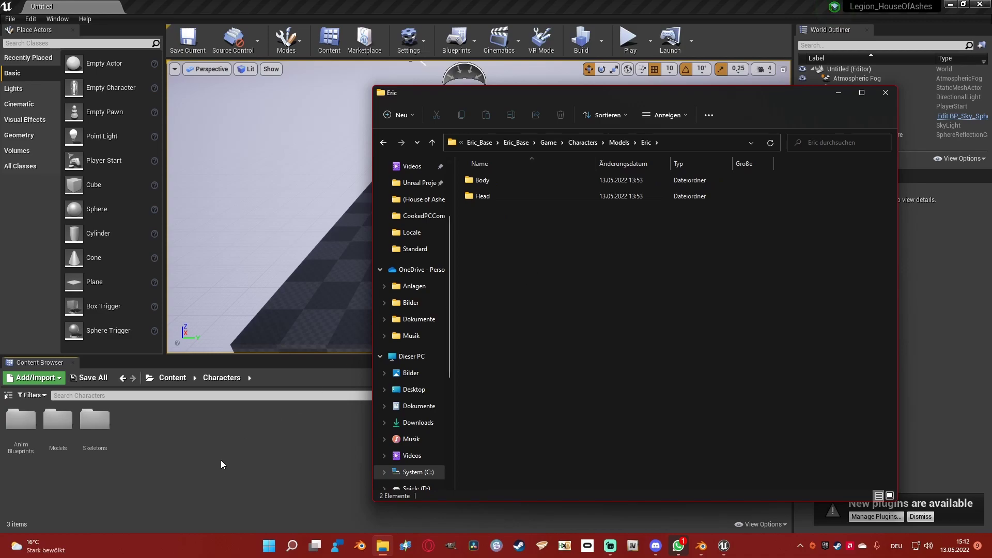
click(240, 454)
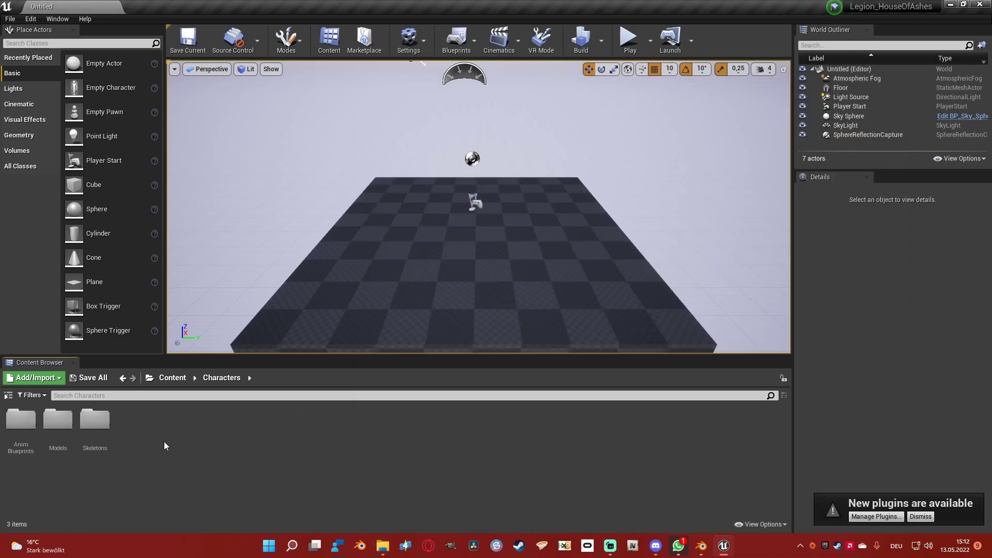
- Bring Legion_Body.fbx and Legion_Head.fbx from the (House of Ashes) Legion (Eric) folder into the project's Characters folder for import
right_click(382, 552)
click(349, 385)
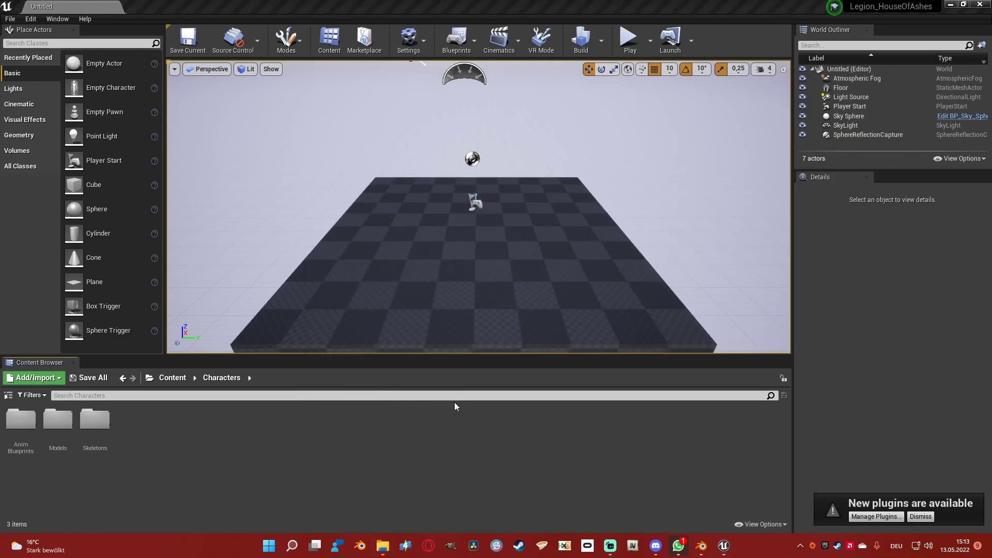
click(511, 274)
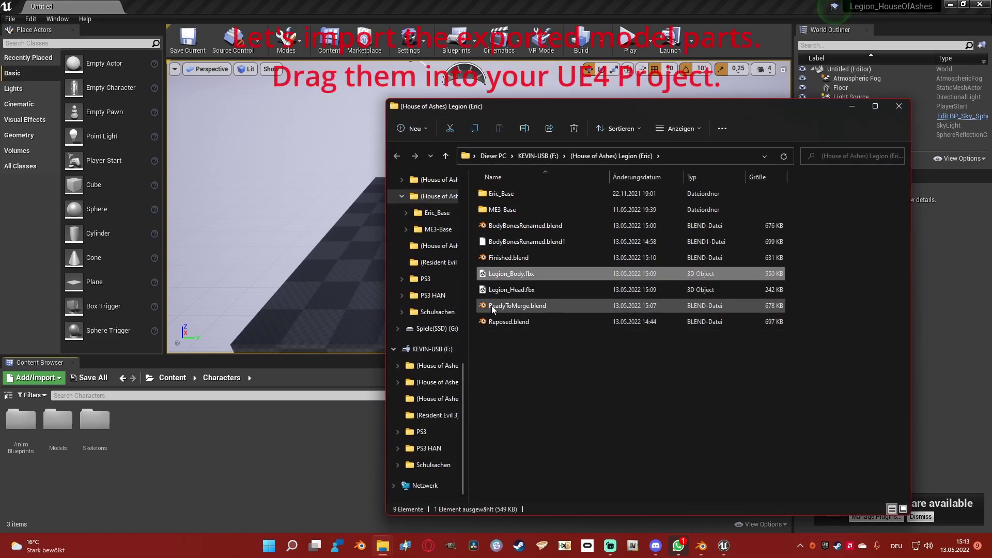
ctrl+click(526, 289)
drag(537, 274, 300, 428)
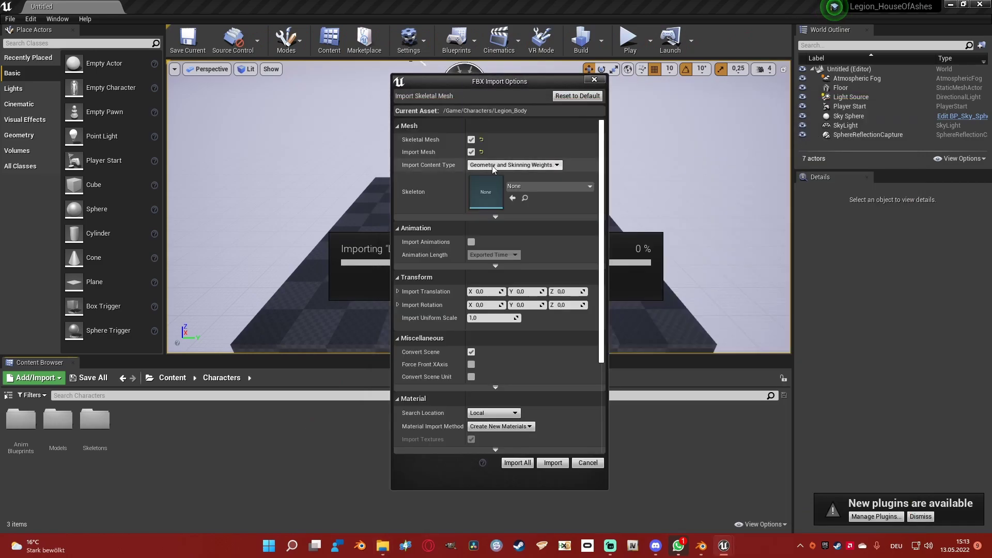
- Disable Create Physics Asset in the mesh import options and import all the FBX files
scroll(506, 205, down, 2)
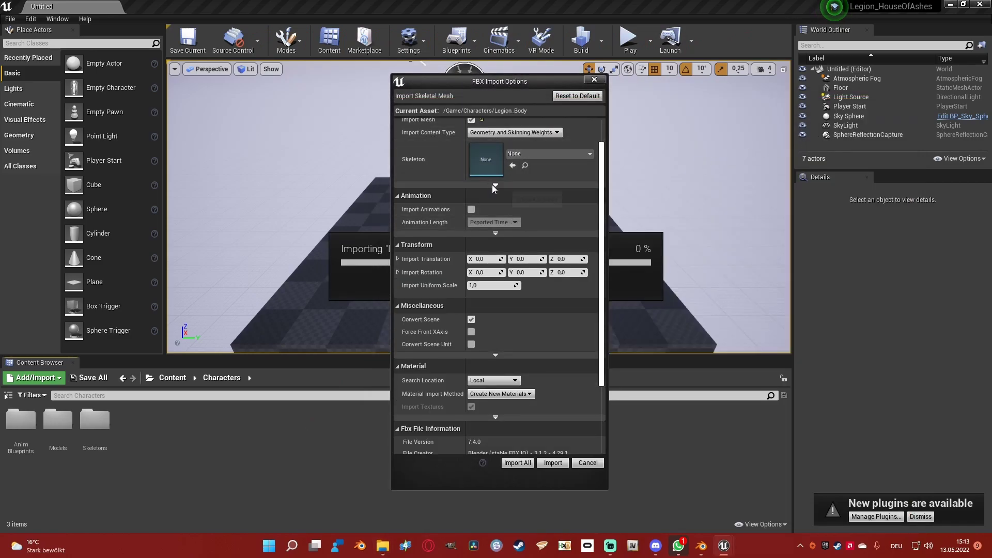
click(494, 185)
click(471, 341)
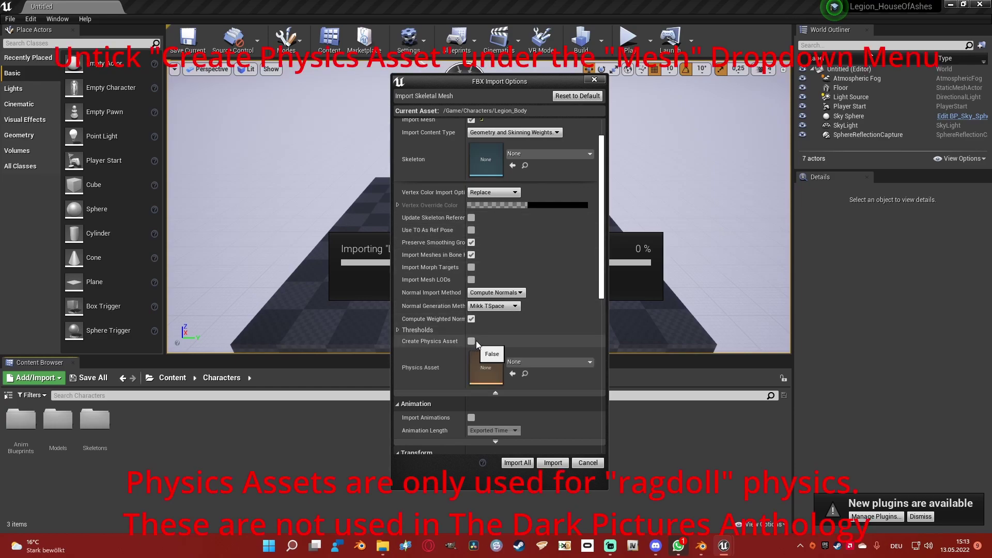
scroll(531, 305, down, 10)
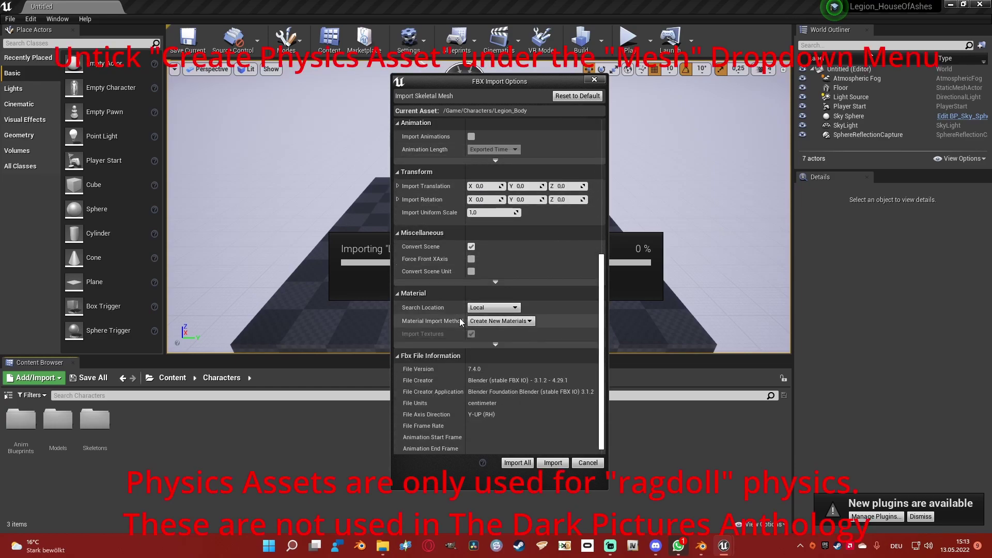
click(514, 463)
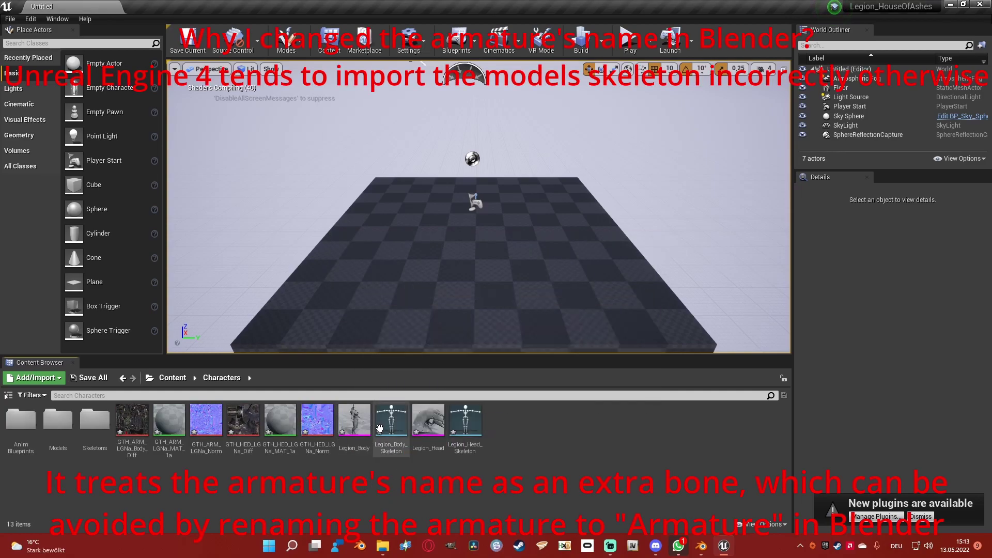
- Rename the Legion_Body_Skeleton asset to BodySkeleton
right_click(394, 445)
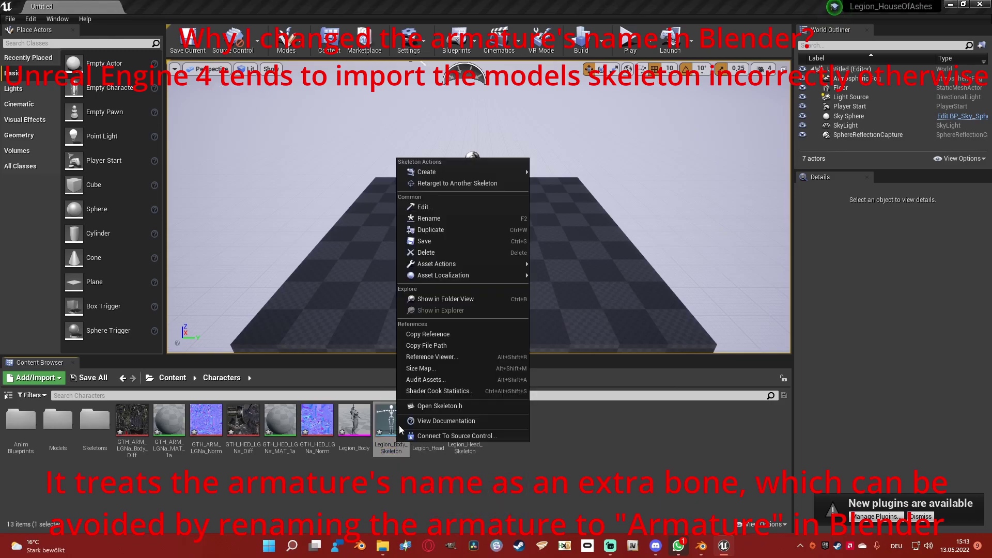
click(433, 219)
text(Body)
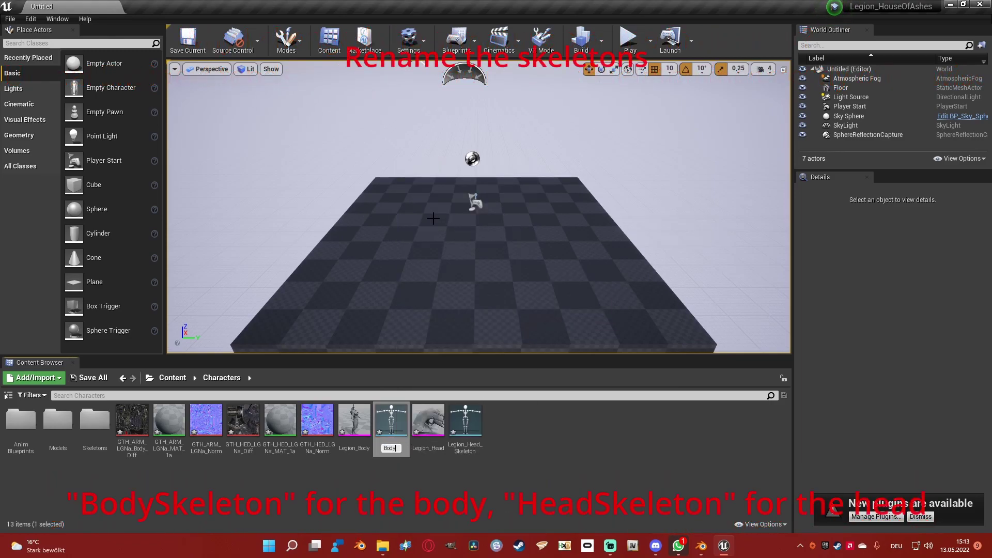
text(Skeleton)
key(Return)
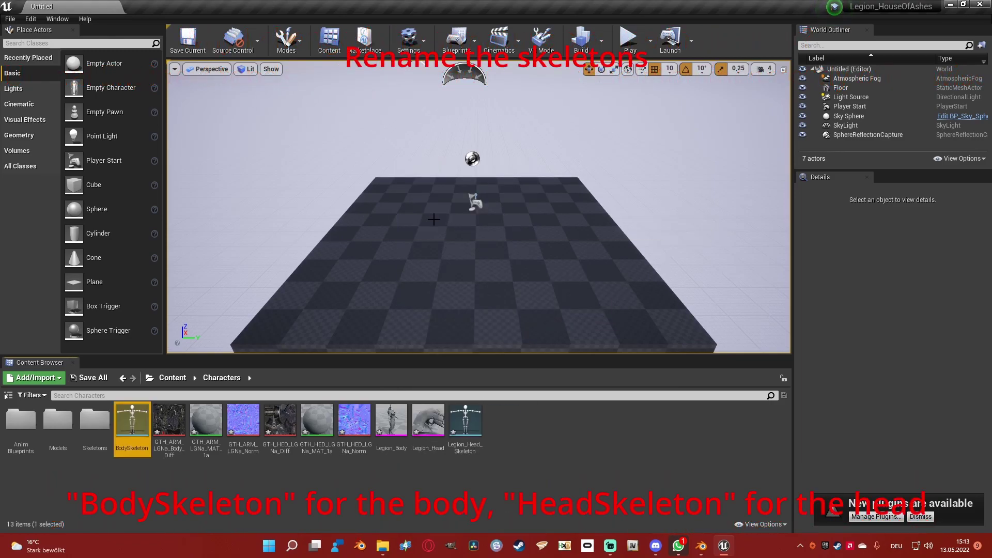
- Rename the Legion_Head_Skeleton asset to HeadSkeleton
click(468, 429)
right_click(470, 438)
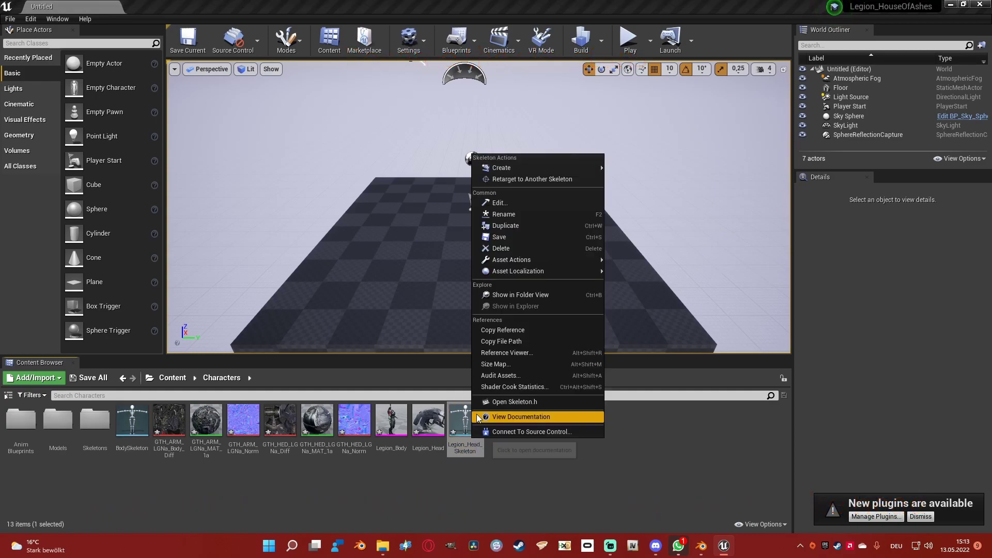
click(346, 483)
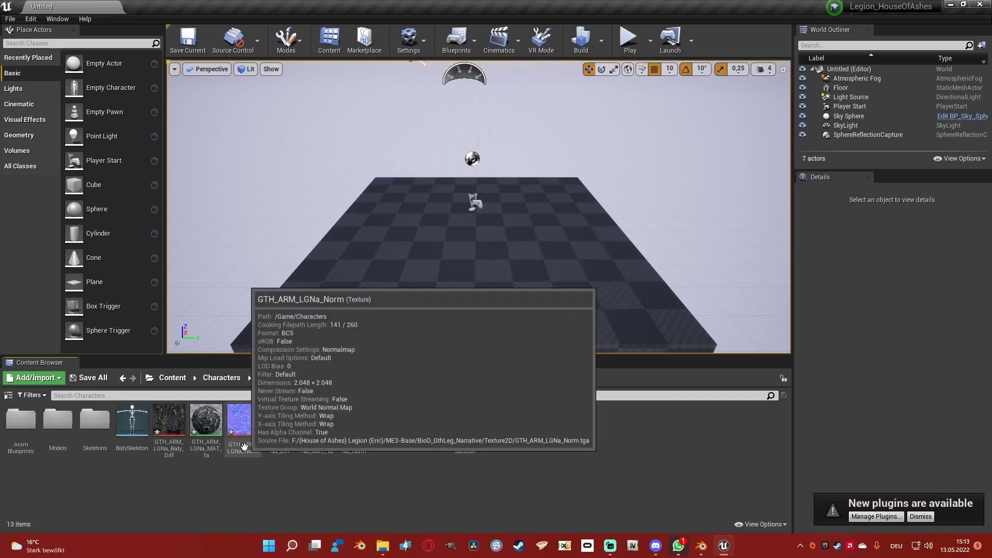
right_click(465, 431)
click(514, 209)
text(HeadSkele)
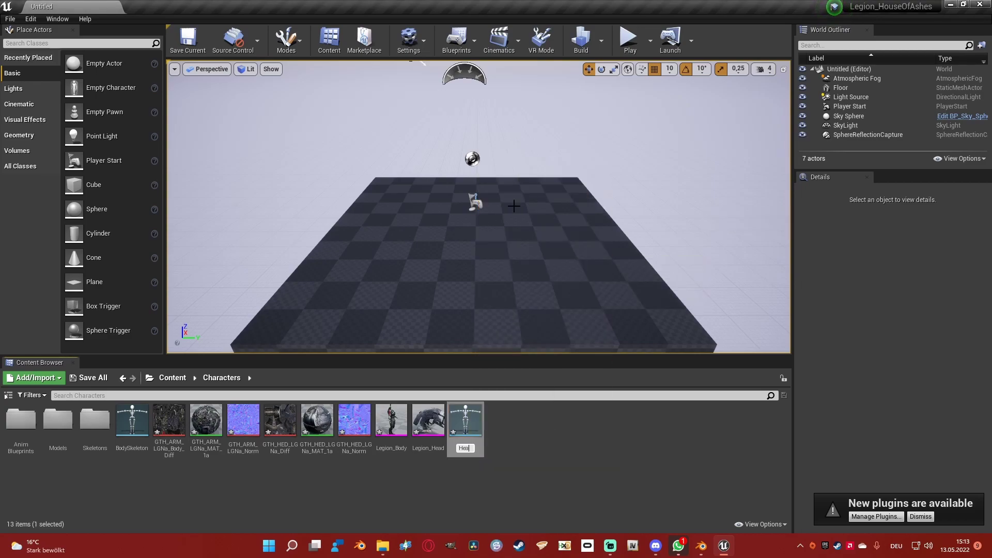
key(Return)
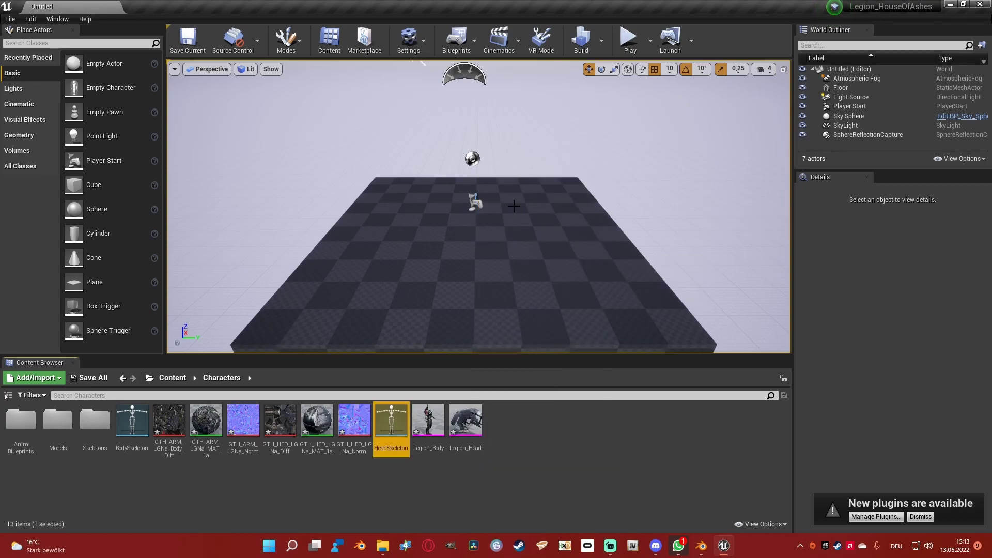
- Move both skeletons into the Skeletons folder and the remaining imported meshes, materials and textures into the Models folder
ctrl+click(124, 439)
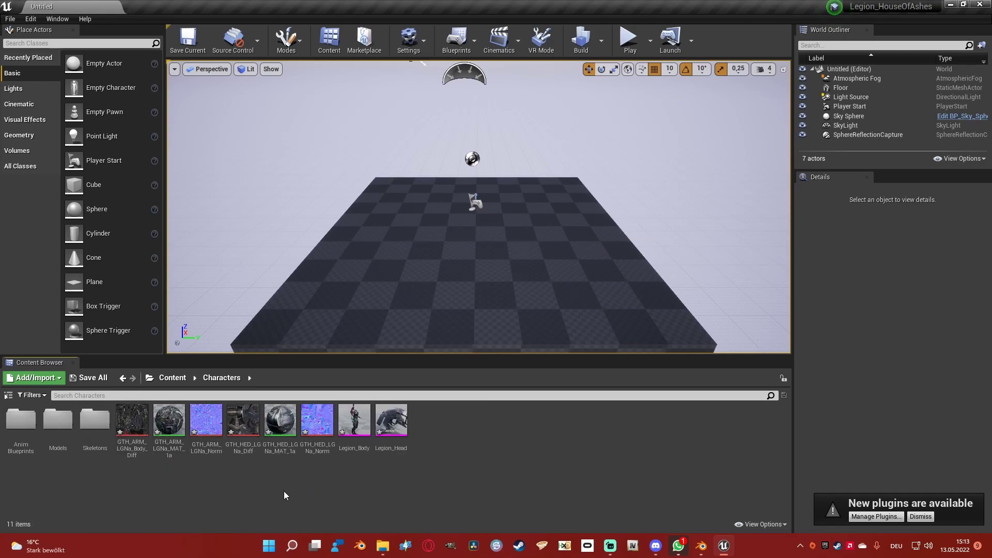
click(132, 422)
shift+click(391, 422)
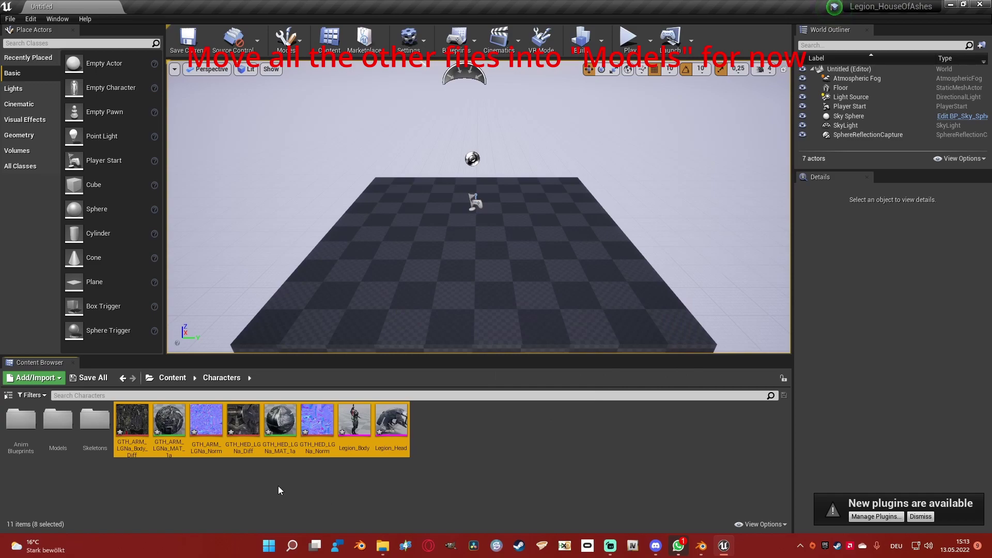
drag(131, 422, 73, 438)
click(103, 454)
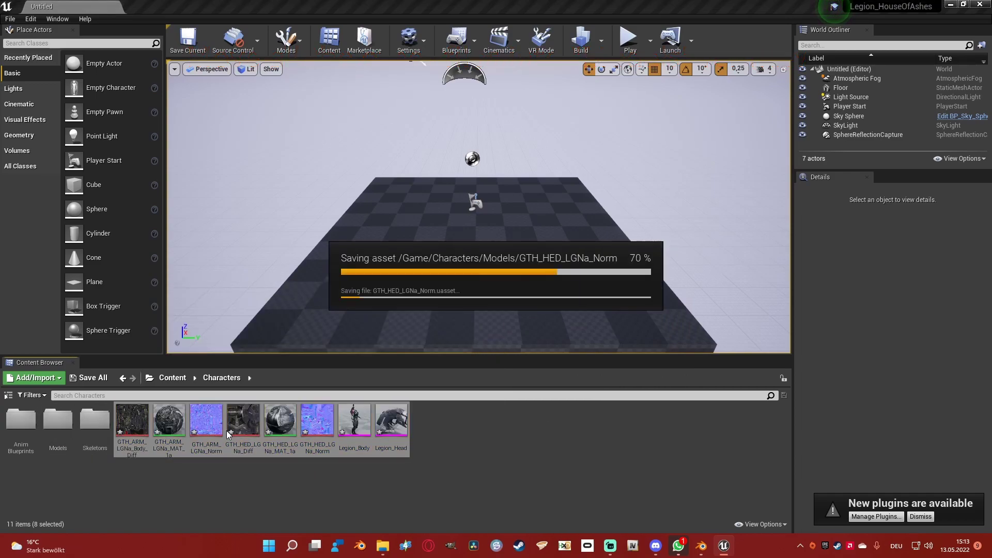
- Create an Animation Blueprint for the HeadSkeleton in the AnimBlueprints folder and name it PostProcessHeadAnimBlueprint
double_click(20, 428)
right_click(97, 418)
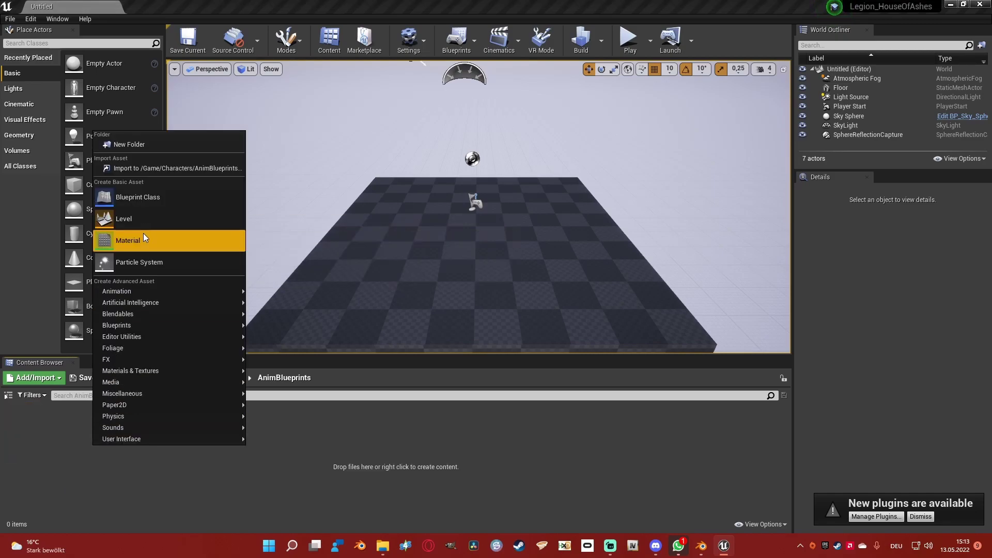
mouse_move(152, 294)
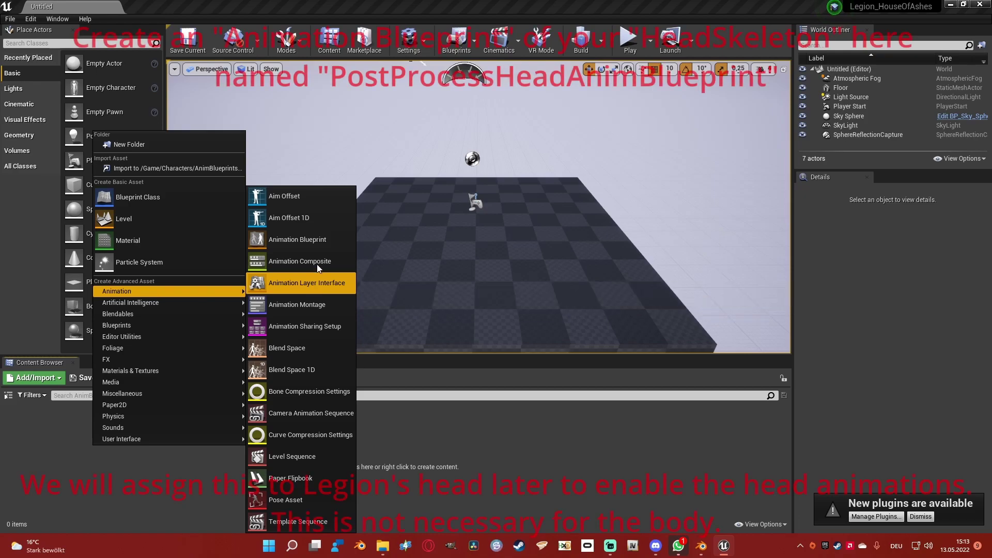
click(310, 240)
click(448, 326)
click(531, 443)
text(PostProce)
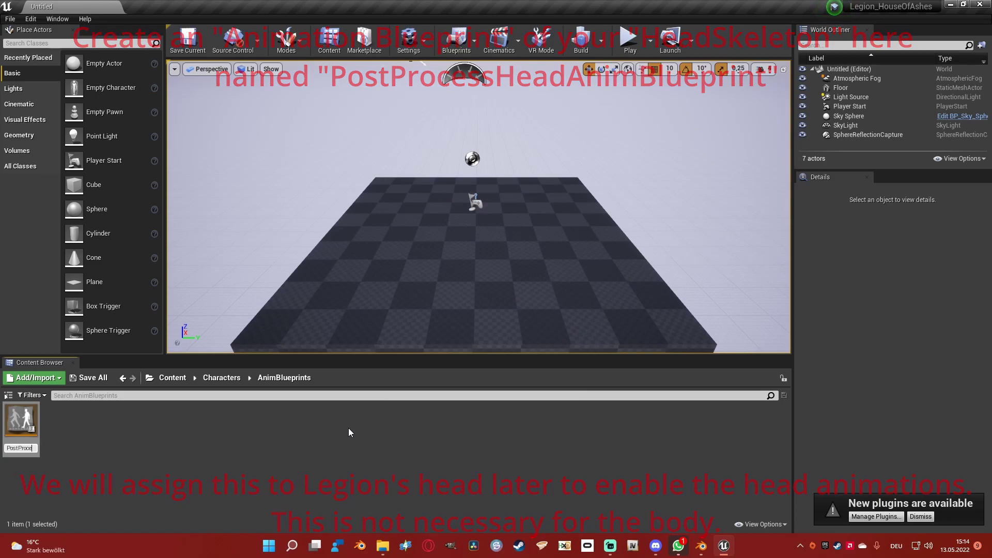
text(ssHeadAni)
text(mBluepr)
text(int)
key(Return)
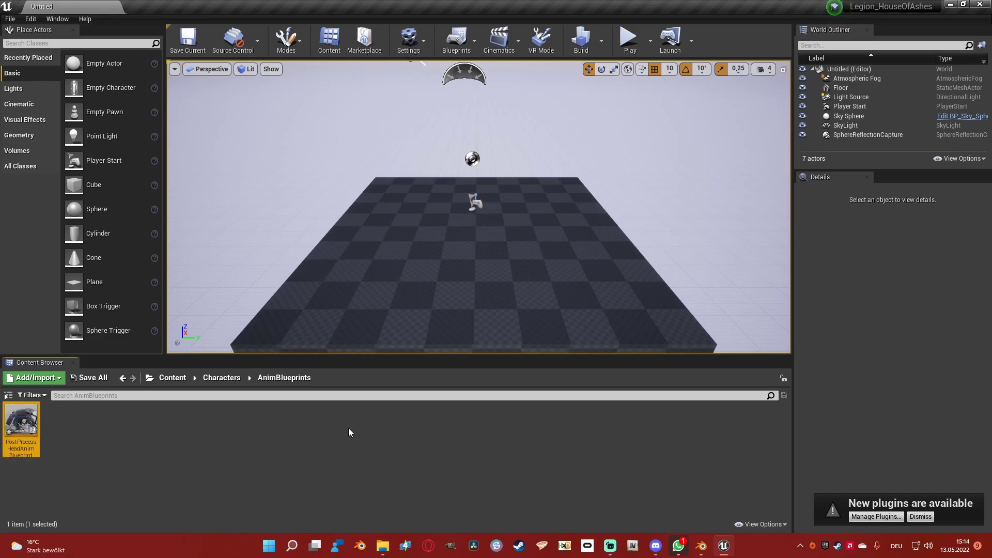
click(330, 441)
- Switch to File Explorer and check the blueprint file name in the Carlos_HouseOfAshes project's Content/Characters/AnimBlueprints folder
mouse_move(391, 552)
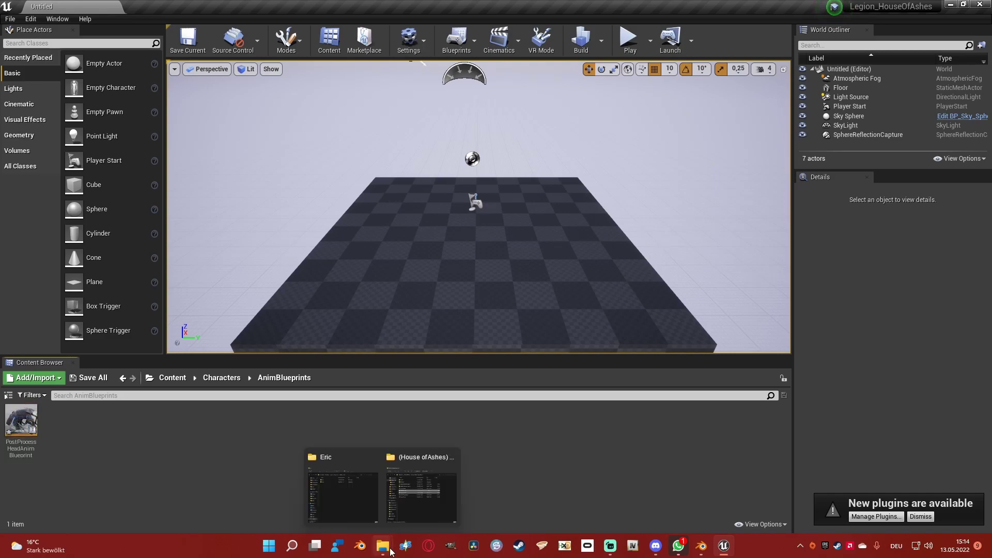
click(342, 494)
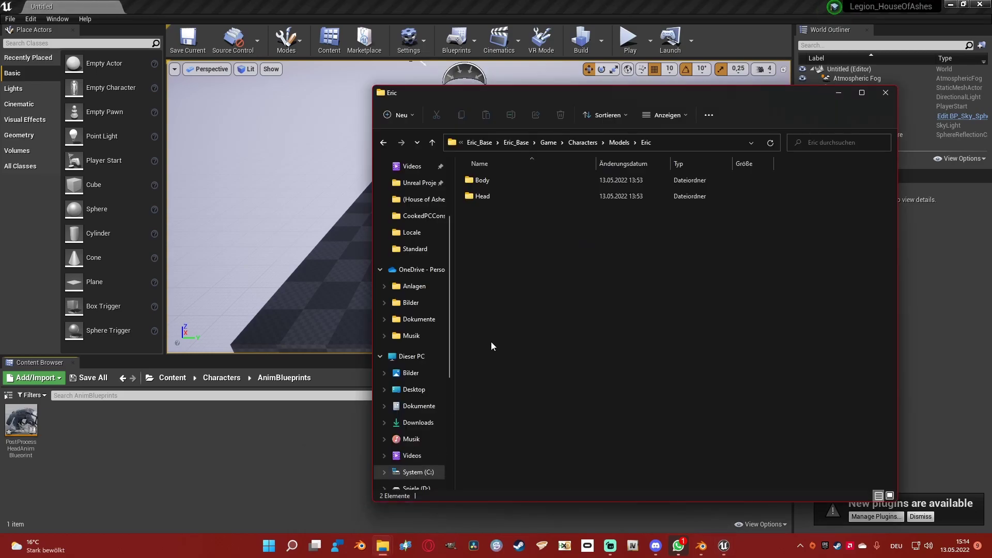
scroll(409, 259, up, 2)
click(414, 288)
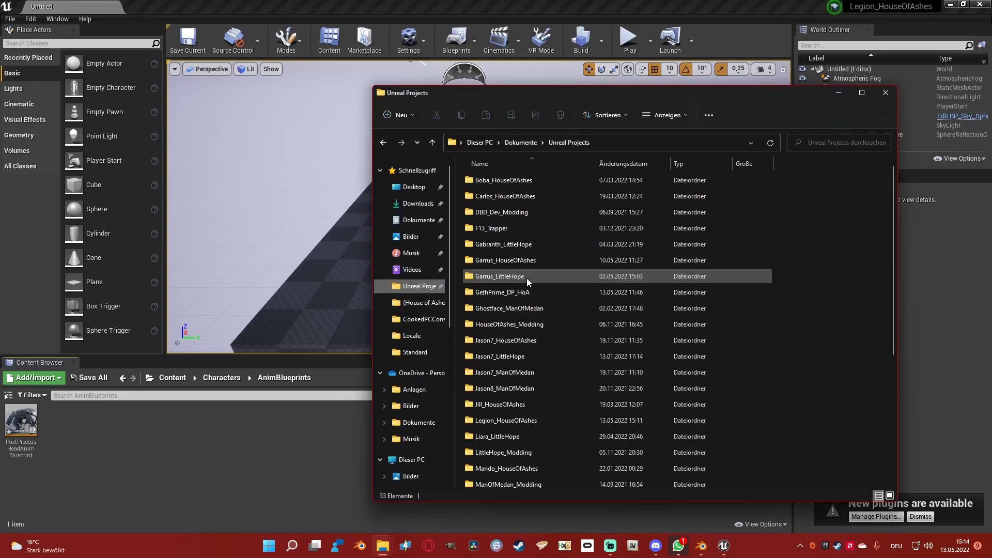
click(516, 198)
double_click(515, 197)
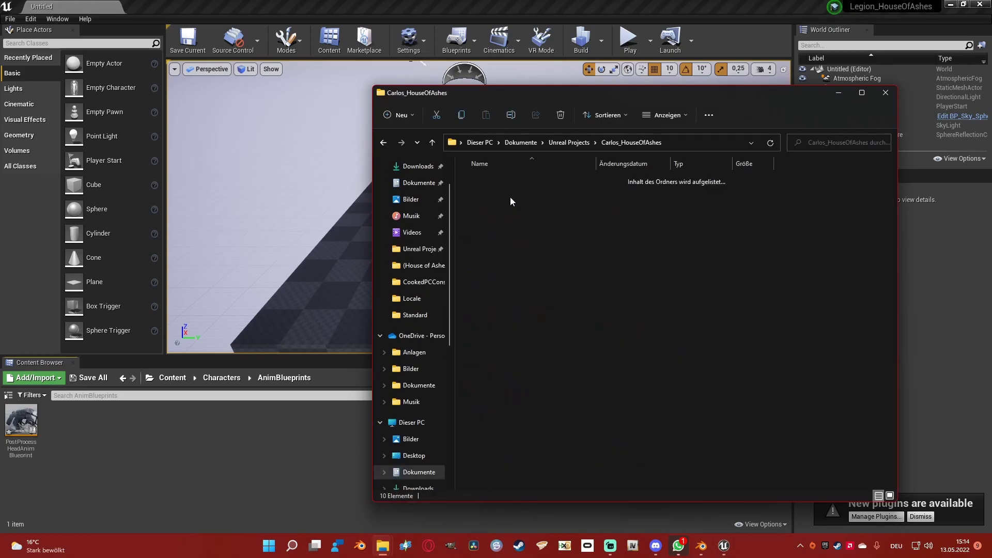
double_click(500, 215)
double_click(499, 181)
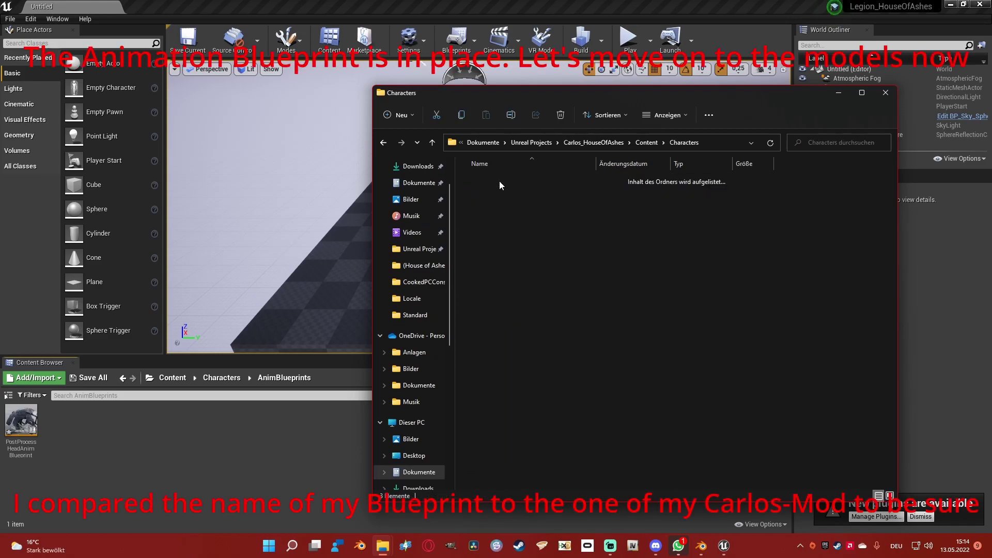
double_click(498, 184)
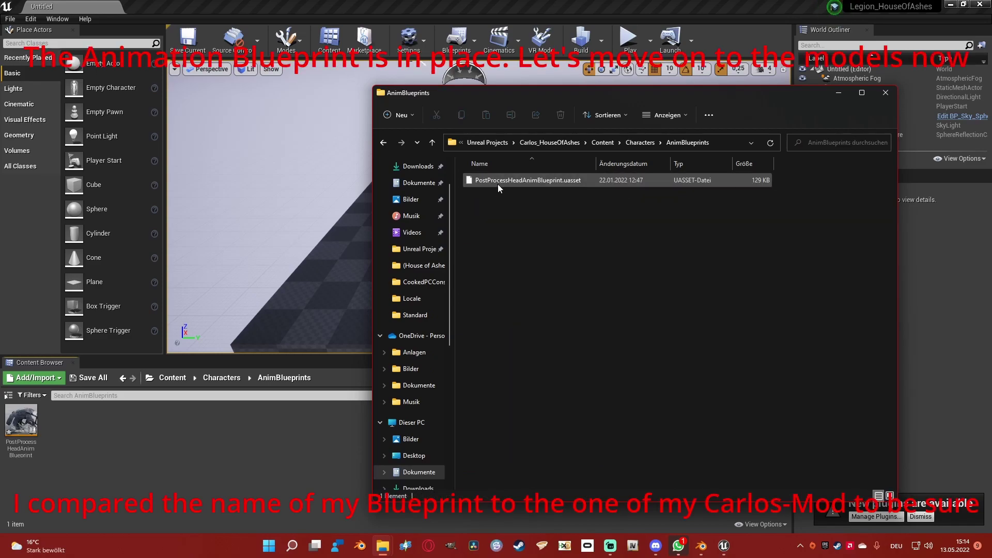
click(388, 146)
click(384, 142)
click(383, 142)
click(384, 143)
click(384, 143)
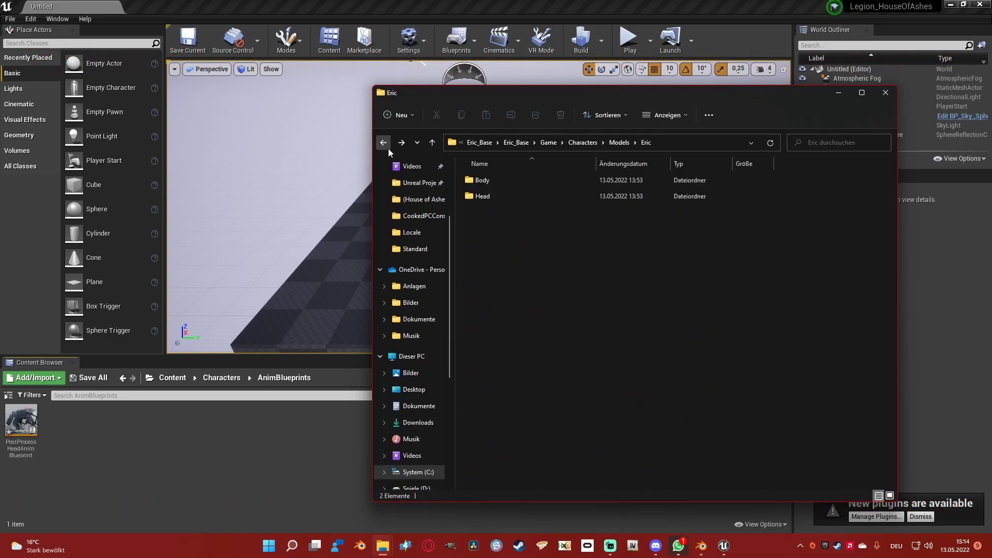
click(837, 96)
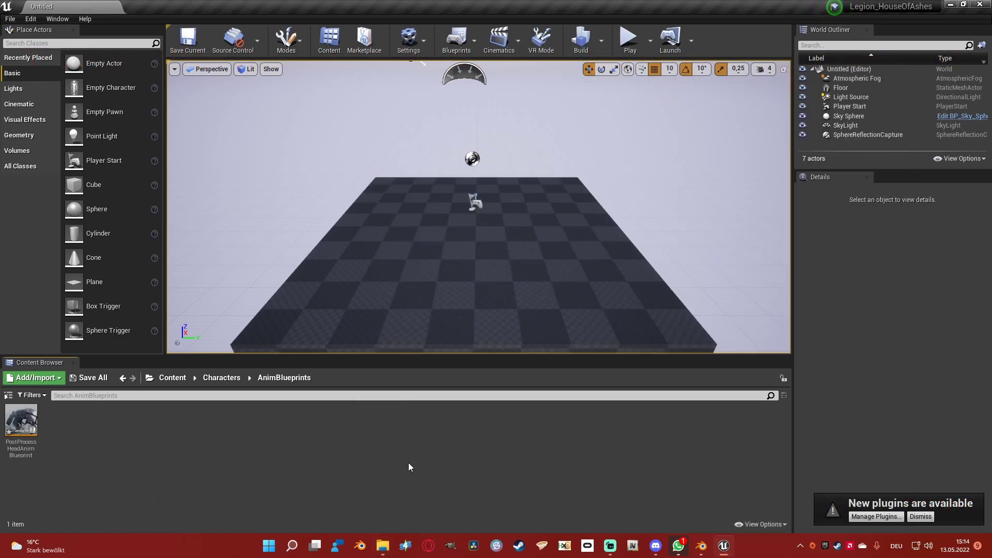
- Move all meshes, materials and textures from the Models folder into its Eric subfolder
click(227, 380)
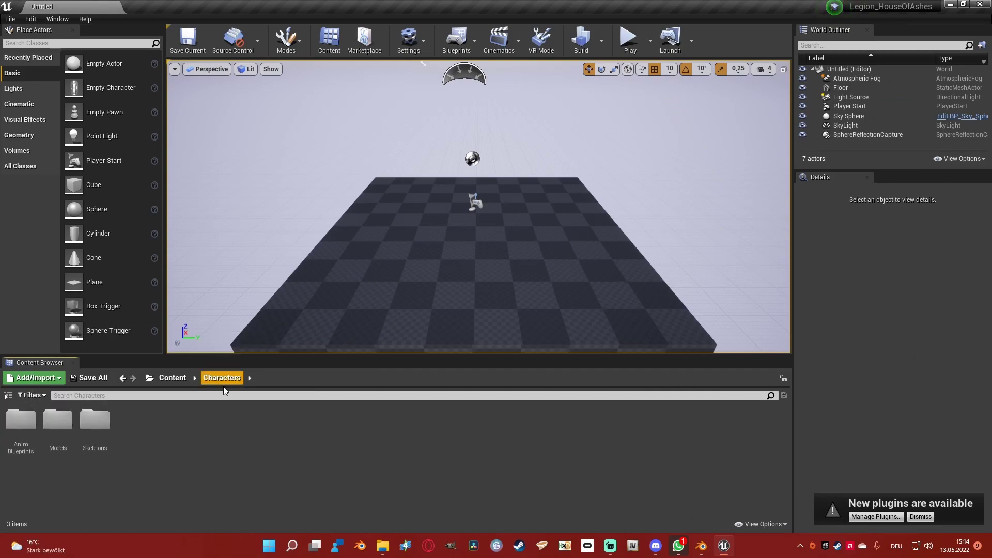
double_click(57, 419)
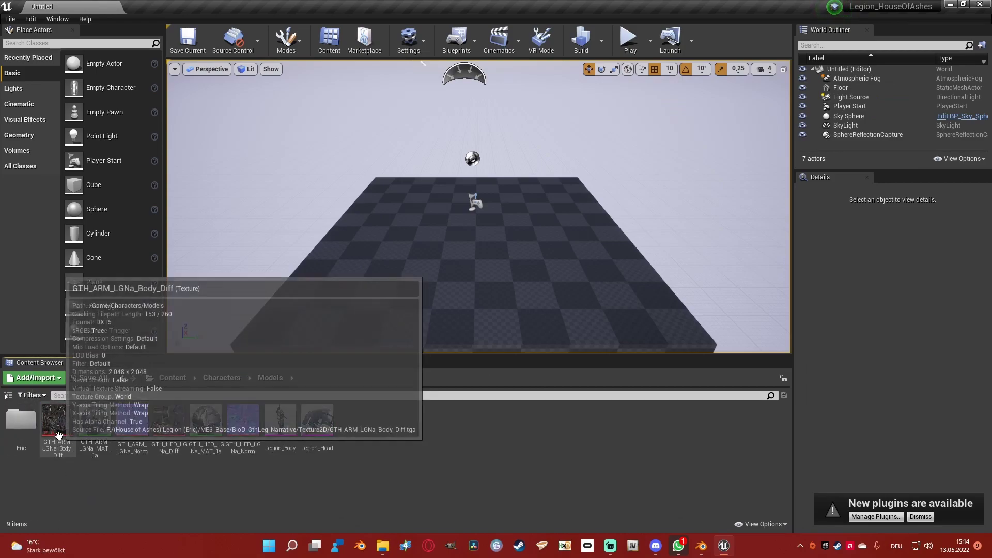
click(58, 429)
shift+click(318, 420)
drag(64, 436, 25, 431)
click(39, 445)
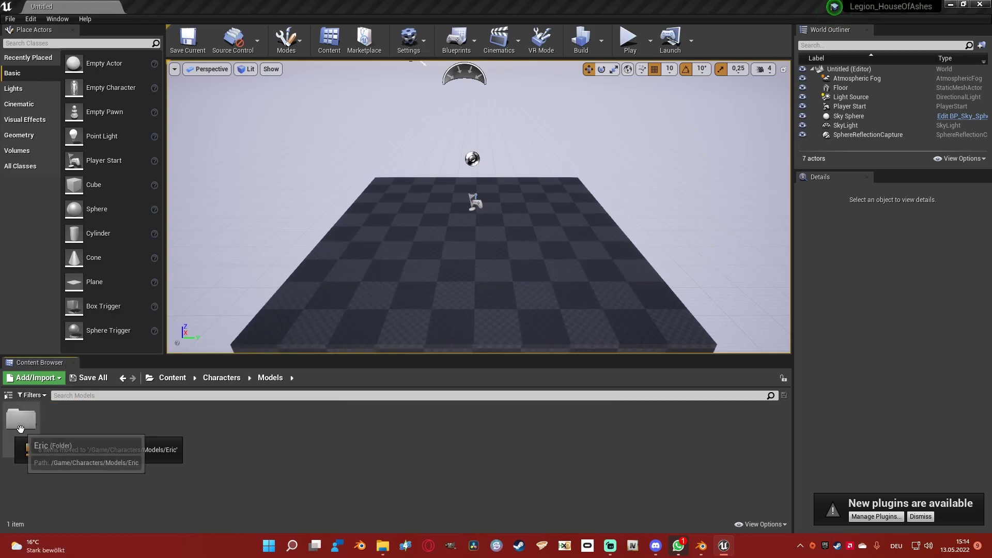
- Move the Legion_Body mesh with the GTH_ARM material and textures from the Eric folder into the Body folder
double_click(21, 420)
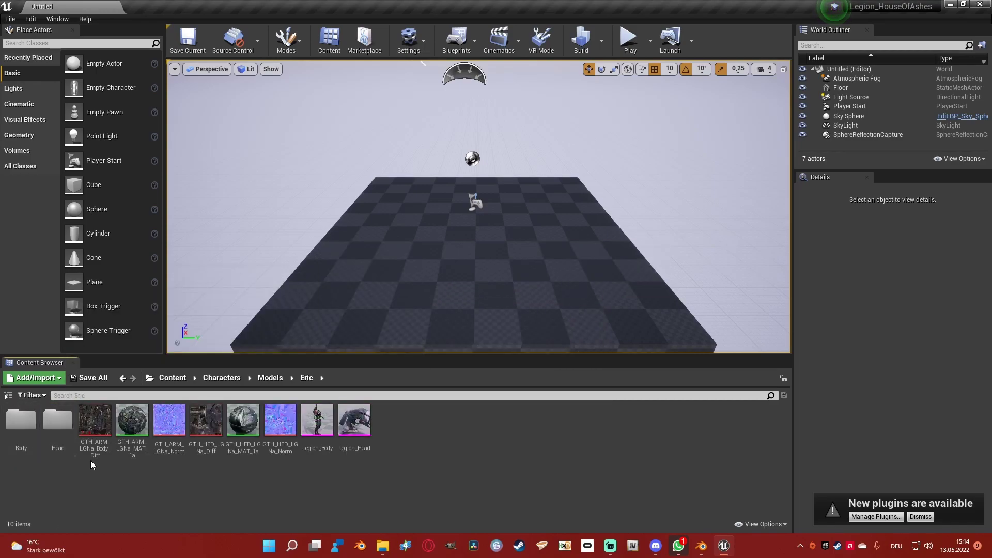
click(318, 432)
ctrl+click(94, 420)
ctrl+click(132, 420)
ctrl+click(169, 420)
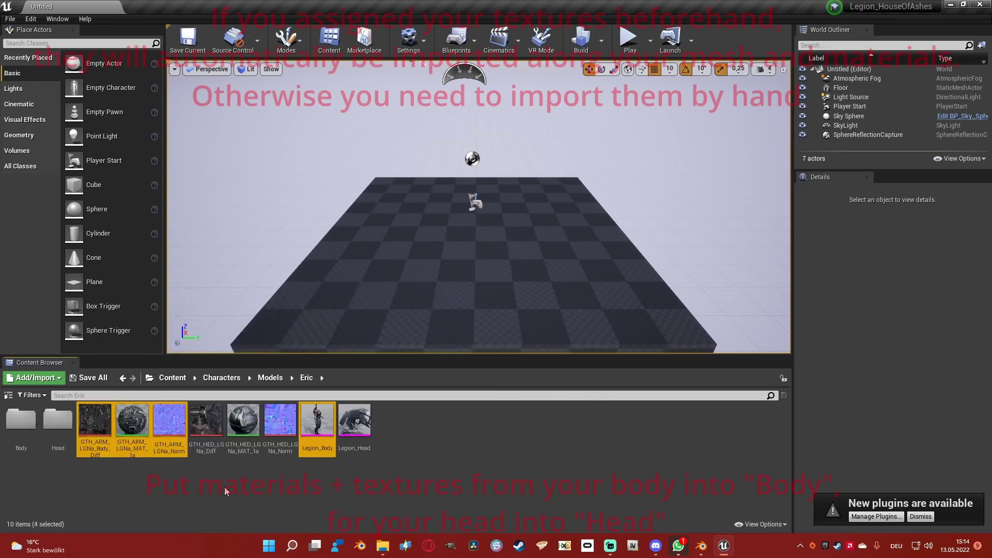
drag(317, 421, 23, 430)
click(40, 443)
- Move the Legion_Head mesh with the GTH_HED material and textures into the Head folder
click(94, 420)
shift+click(198, 443)
drag(198, 443, 52, 435)
click(77, 453)
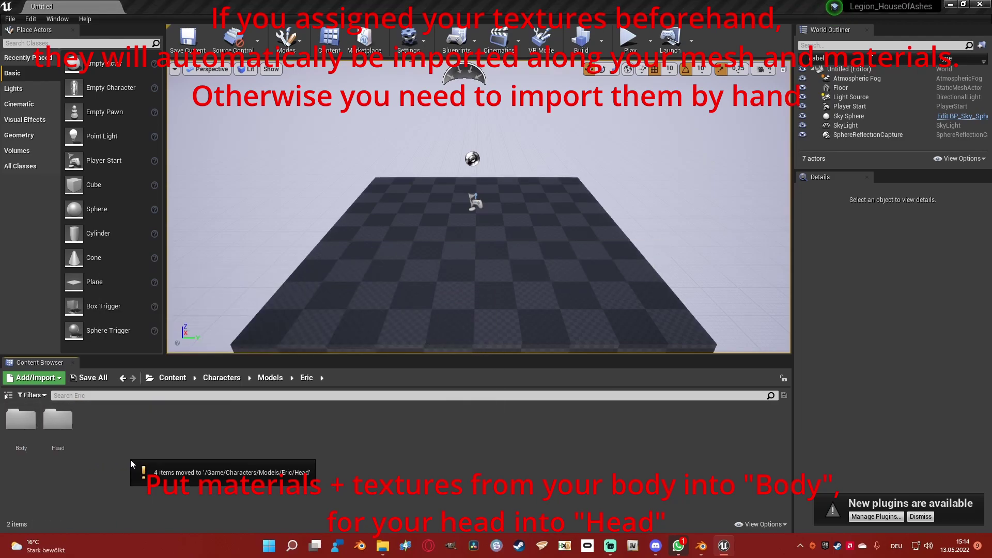
- Open Eric's Body folder in the Content Browser
double_click(35, 439)
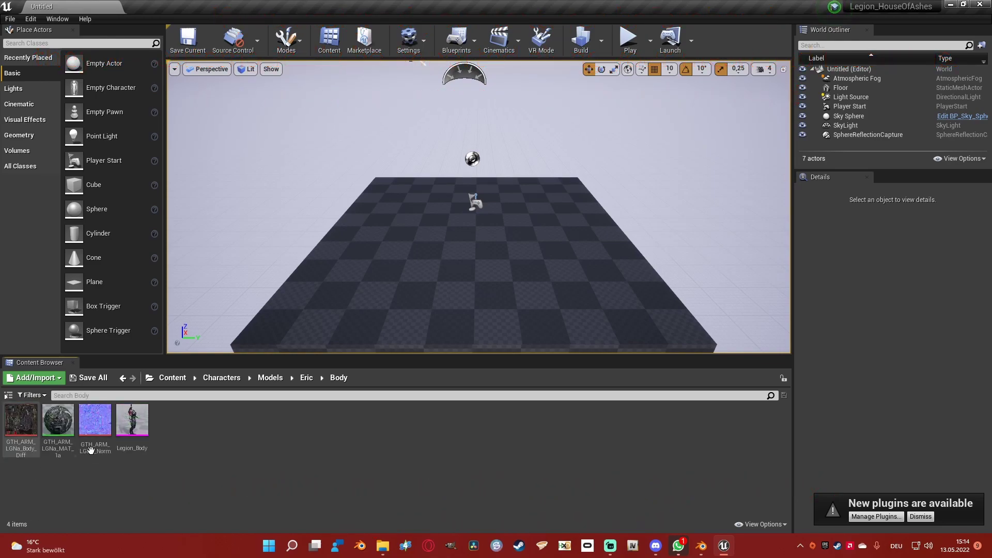
right_click(214, 454)
click(202, 415)
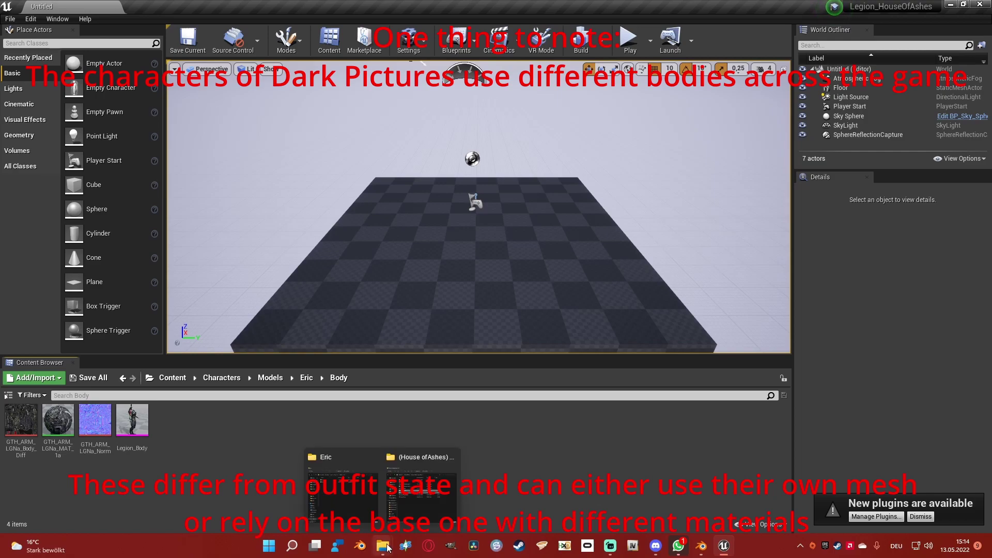
- Launch UAssetGUI and bring up its dialog for opening an asset file
key(super)
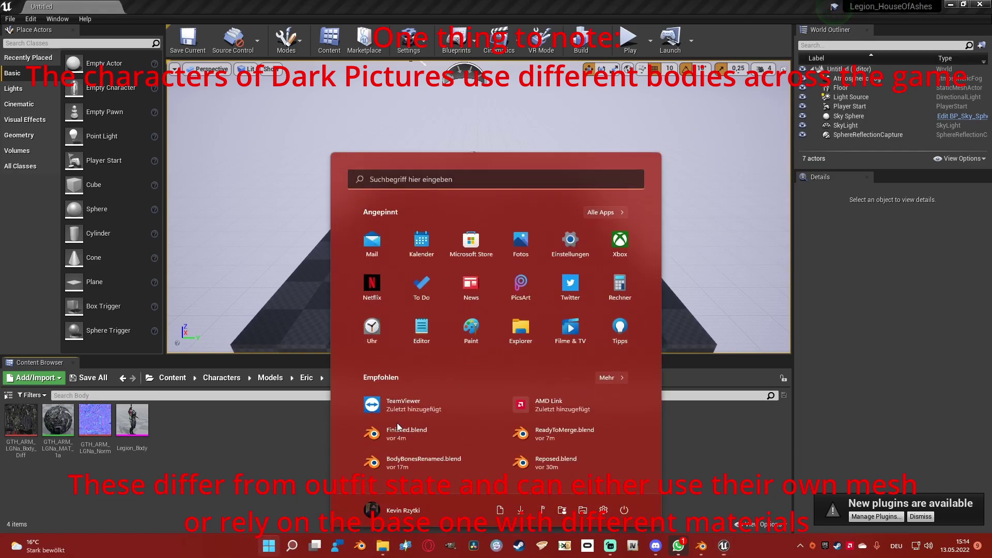
text(UAssetGUI)
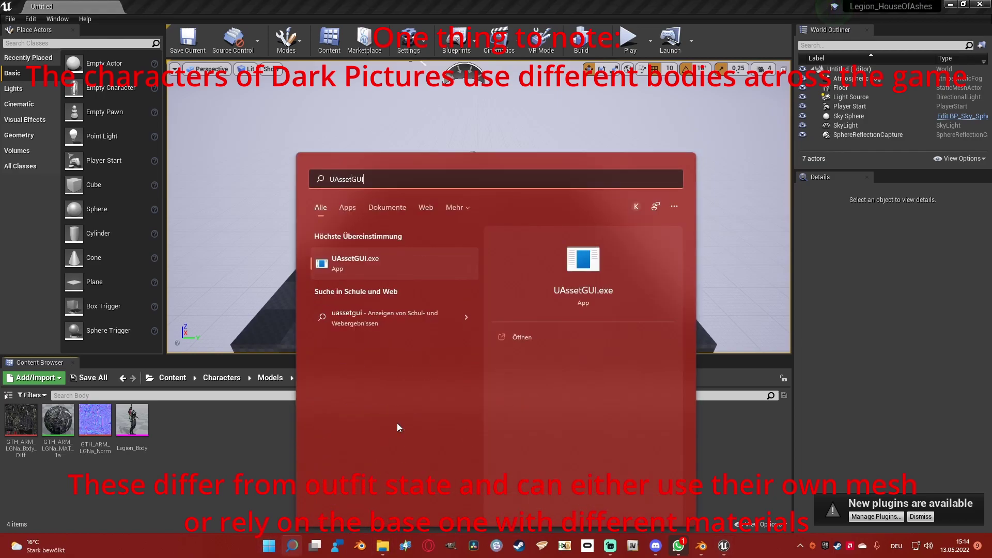
key(Return)
drag(112, 80, 423, 105)
click(394, 114)
click(440, 163)
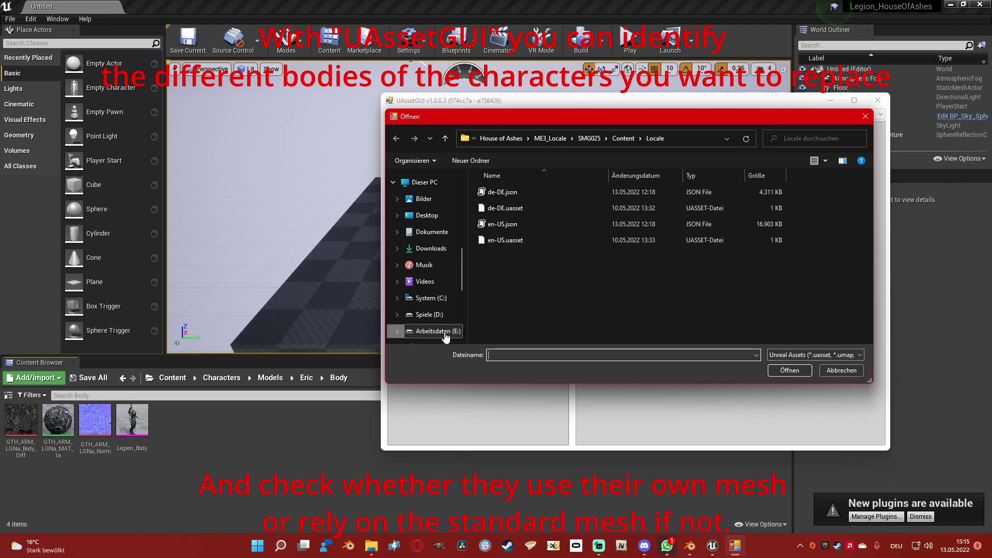
- Browse to Meine Dark Pictures Anthology Mods/Projektdateien/House of Ashes/Eric_Backup/Body/Standard on drive E and examine Eric's body variants
click(438, 331)
double_click(525, 298)
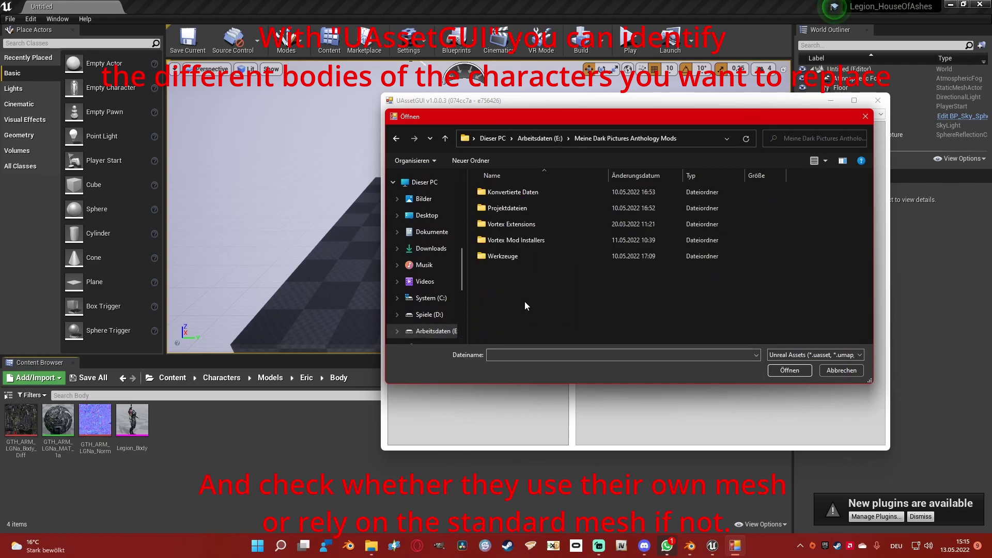
double_click(518, 210)
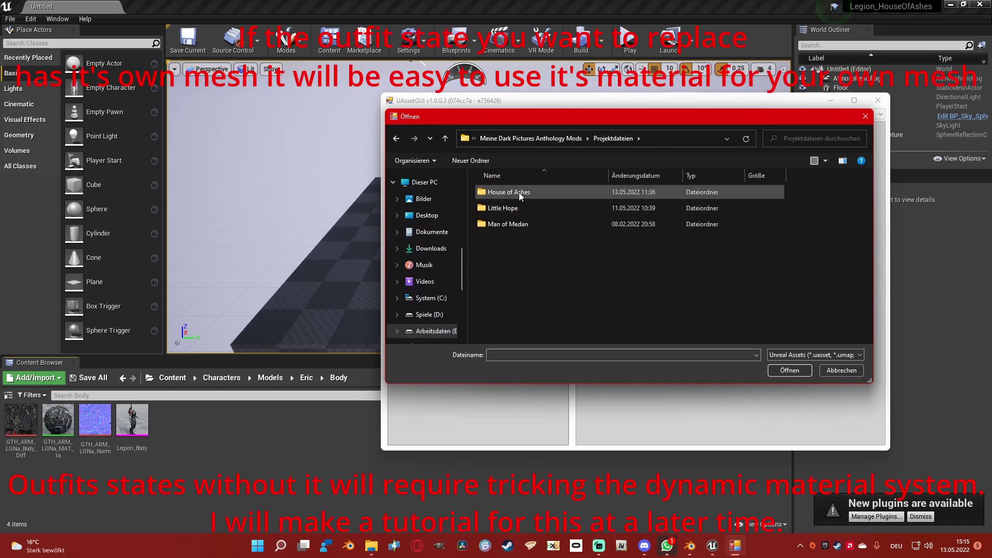
double_click(519, 193)
double_click(504, 255)
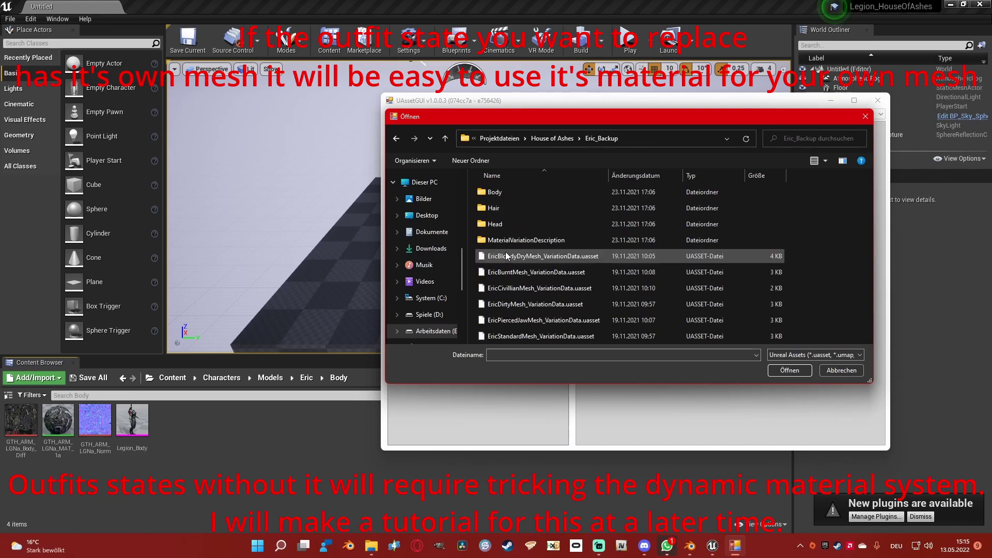
double_click(503, 191)
scroll(516, 268, down, 5)
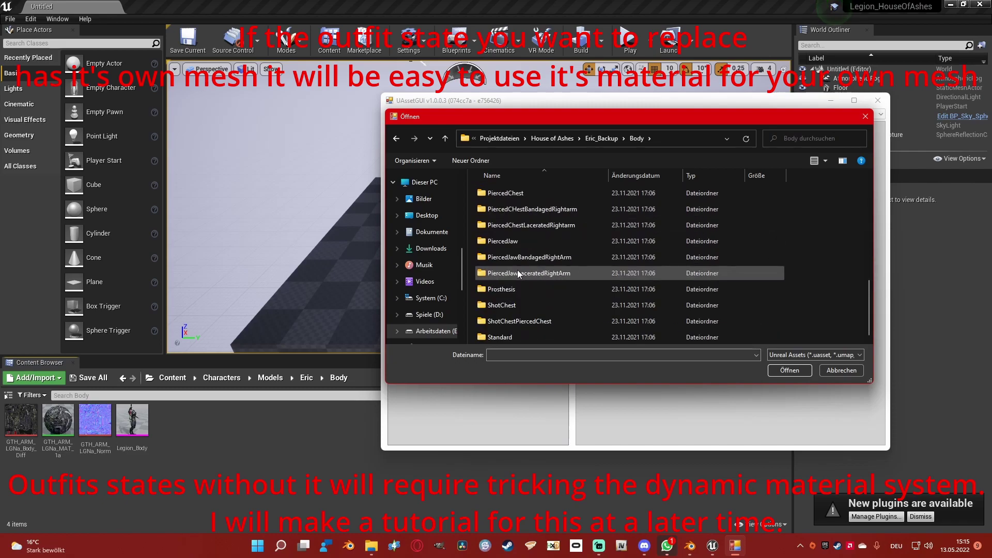
double_click(499, 338)
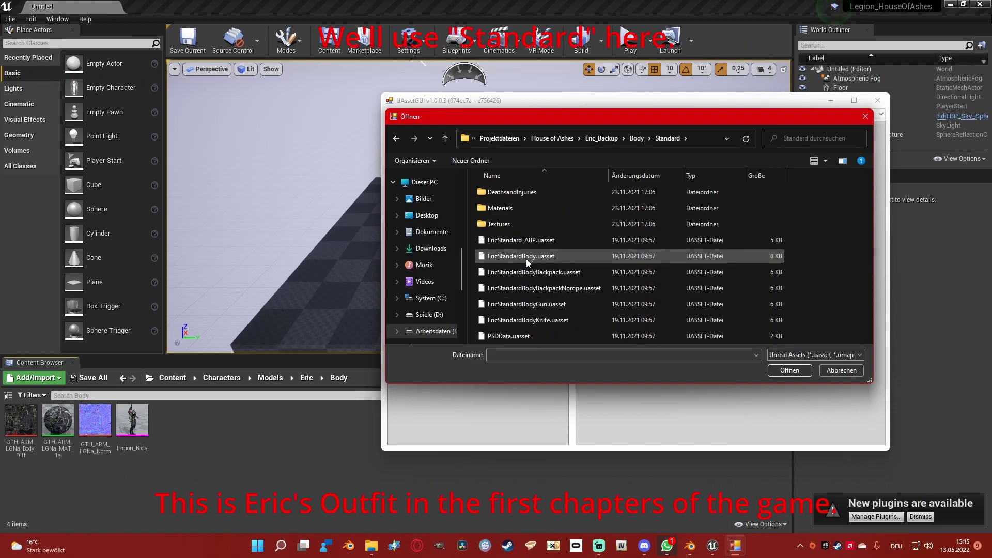
- Return to Unreal Editor and create a folder named Standard inside Eric's Body folder
click(354, 454)
right_click(229, 459)
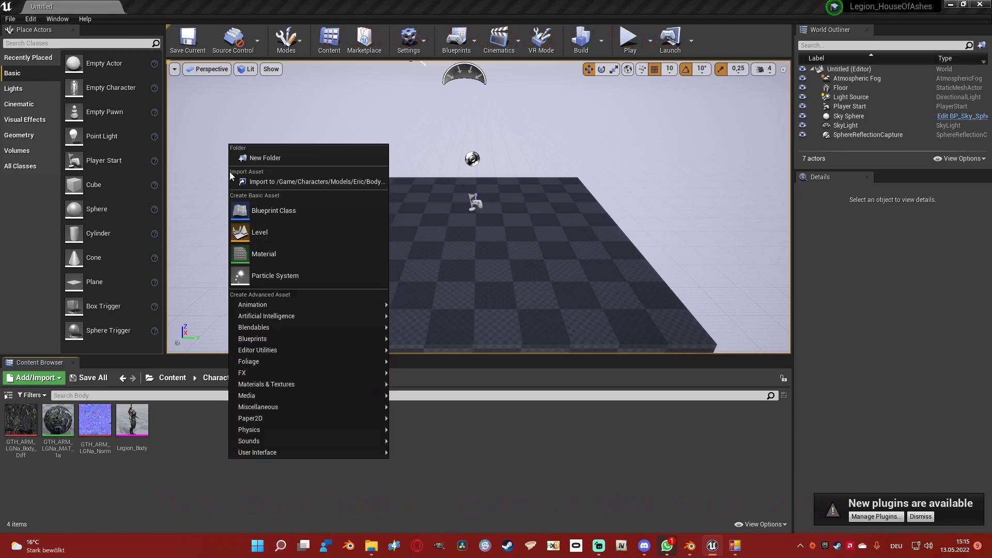
click(258, 158)
text(Standar)
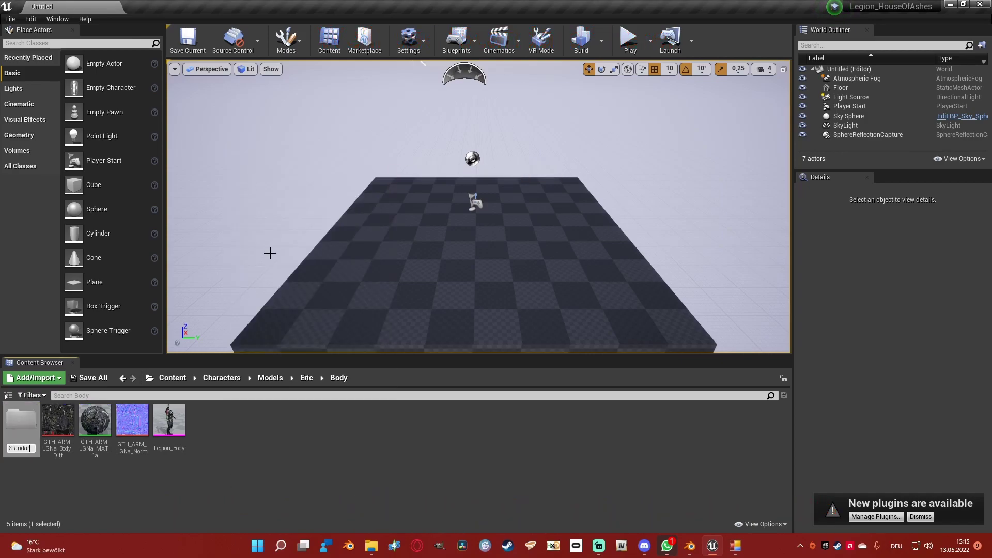
text(d)
key(Return)
- Create two folders named Materials and Textures inside the Standard folder
double_click(20, 427)
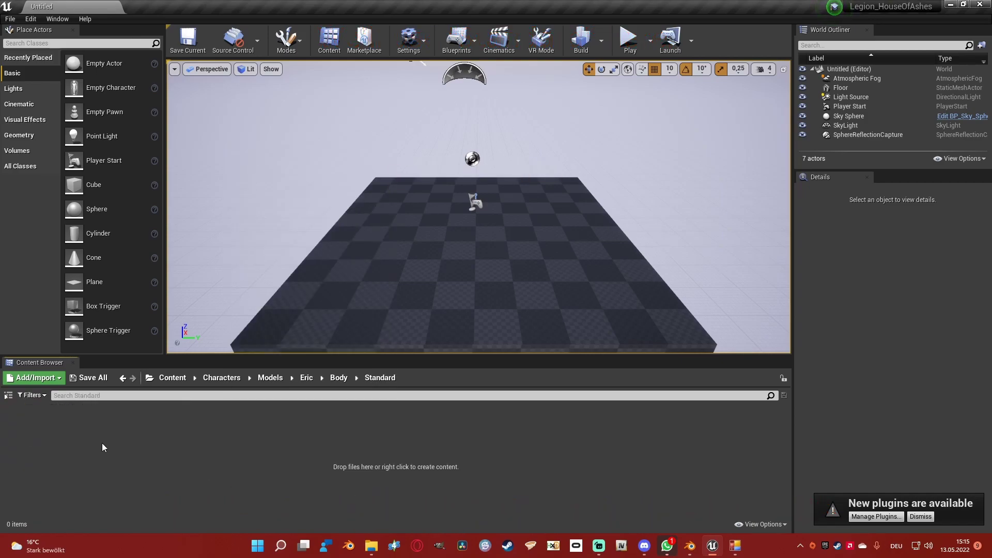
right_click(129, 444)
click(165, 141)
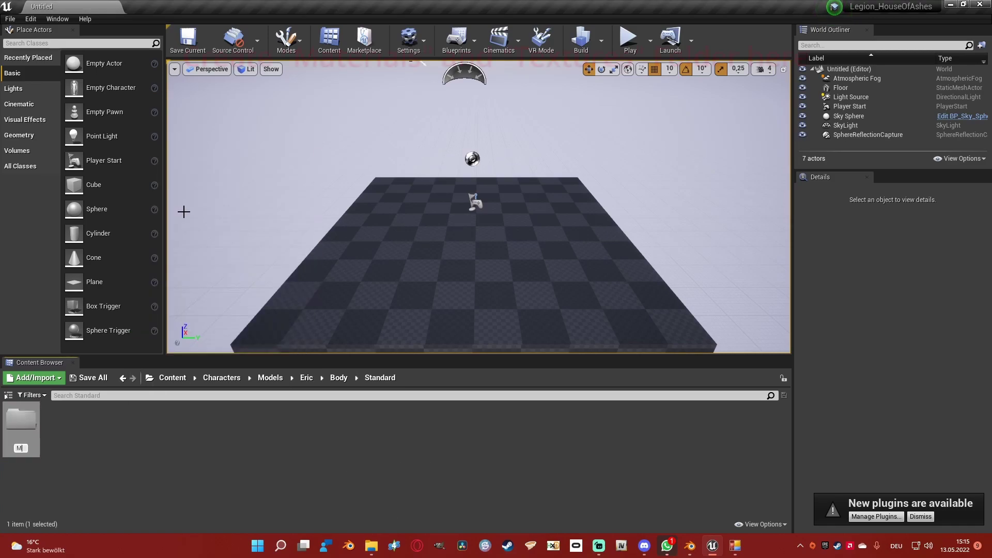
text(Materials)
key(Return)
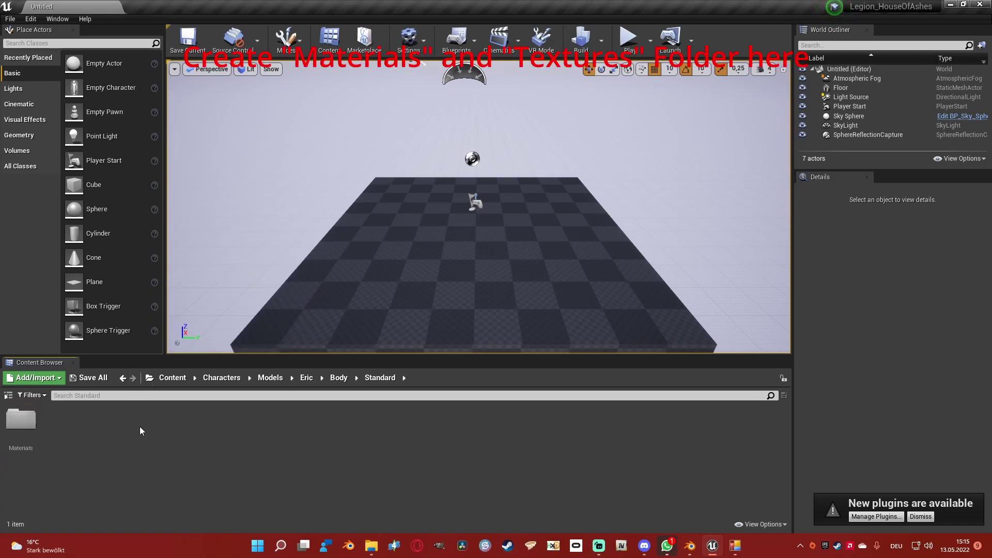
right_click(138, 426)
click(167, 126)
text(Textures)
key(Return)
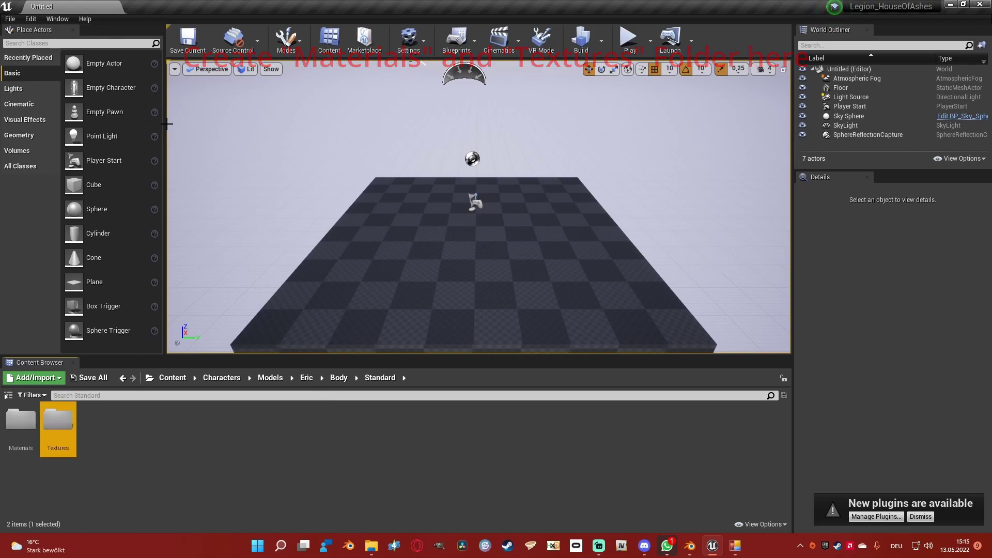
- Move the Legion_Body mesh with its material and textures from Body into the Standard folder and open that folder
click(735, 546)
key(Escape)
click(338, 377)
drag(233, 441, 51, 414)
drag(118, 454, 30, 437)
click(49, 451)
double_click(21, 418)
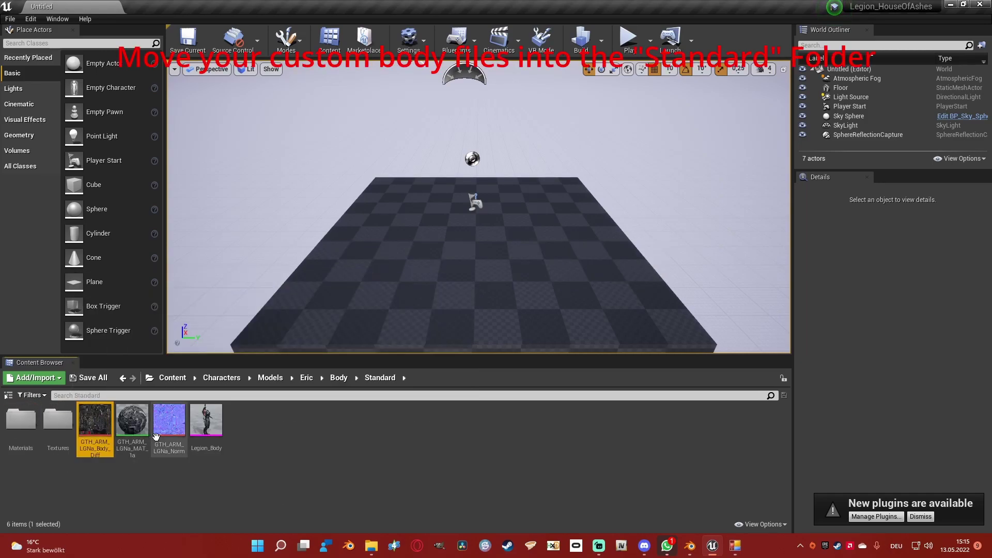
- Move the GTH_ARM_LGNa_MAT_1a material into the Materials folder and both body textures into the Textures folder
click(132, 421)
drag(131, 422, 16, 440)
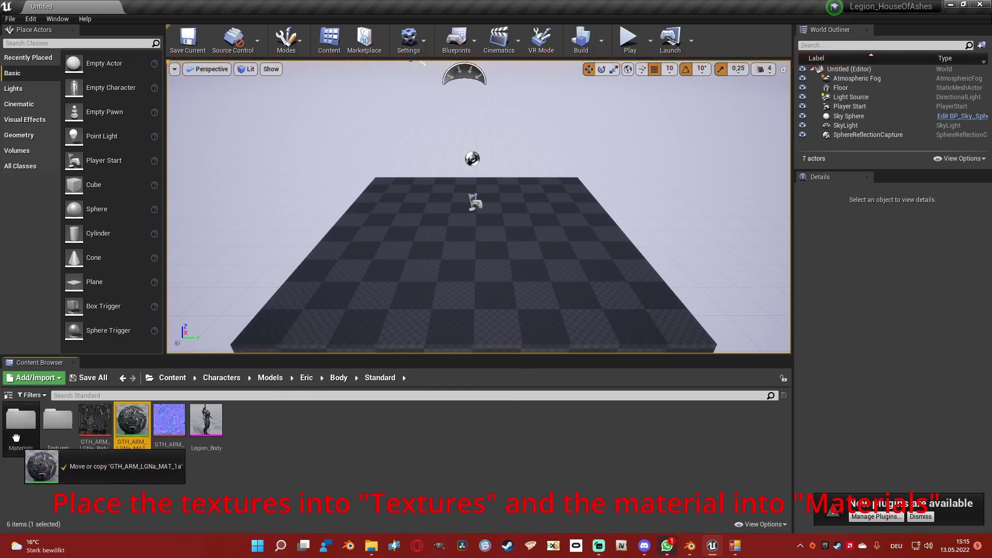
click(35, 452)
click(132, 421)
ctrl+click(94, 422)
drag(95, 422, 62, 434)
click(115, 450)
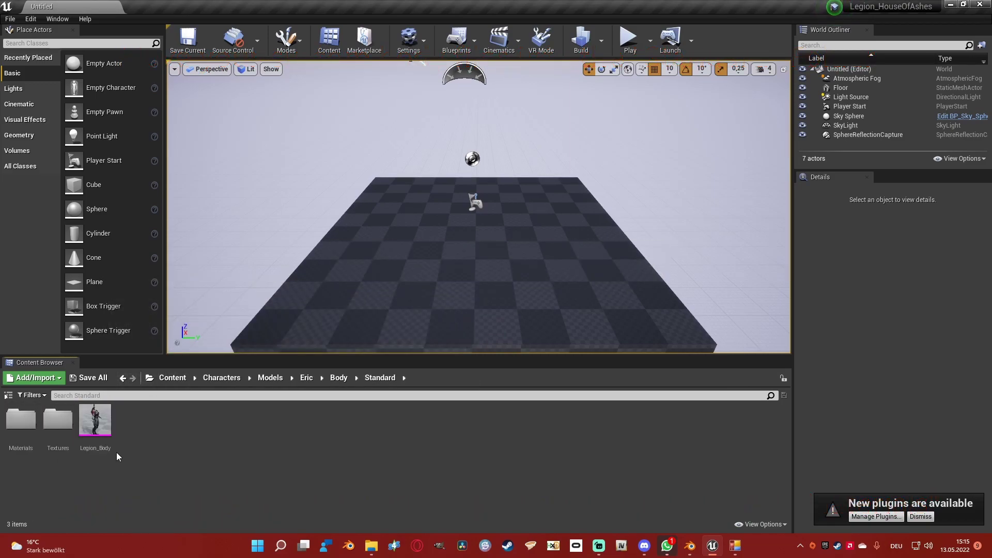
- Rename the Legion_Body skeletal mesh as EricStandardBody
right_click(95, 429)
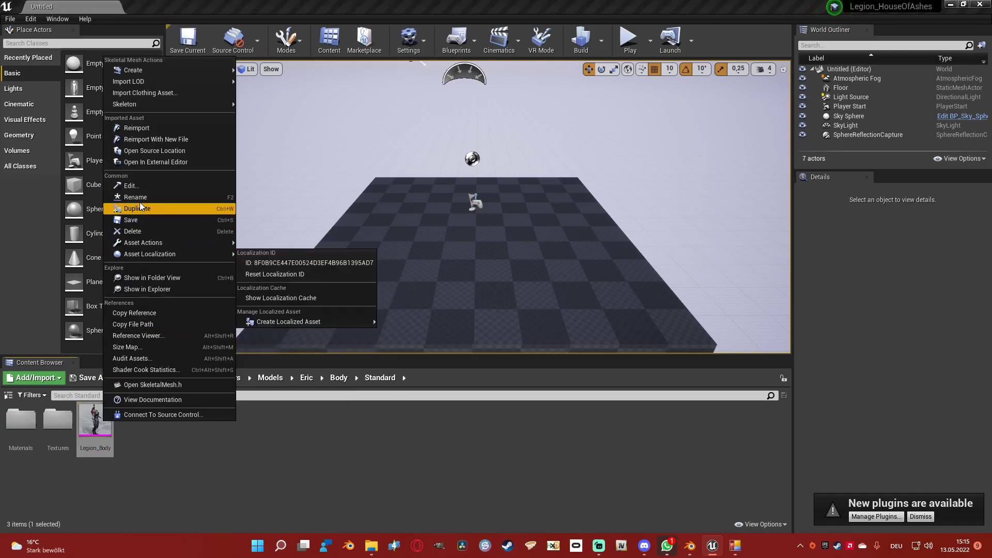
click(136, 196)
text(Eric)
text(StandardBody)
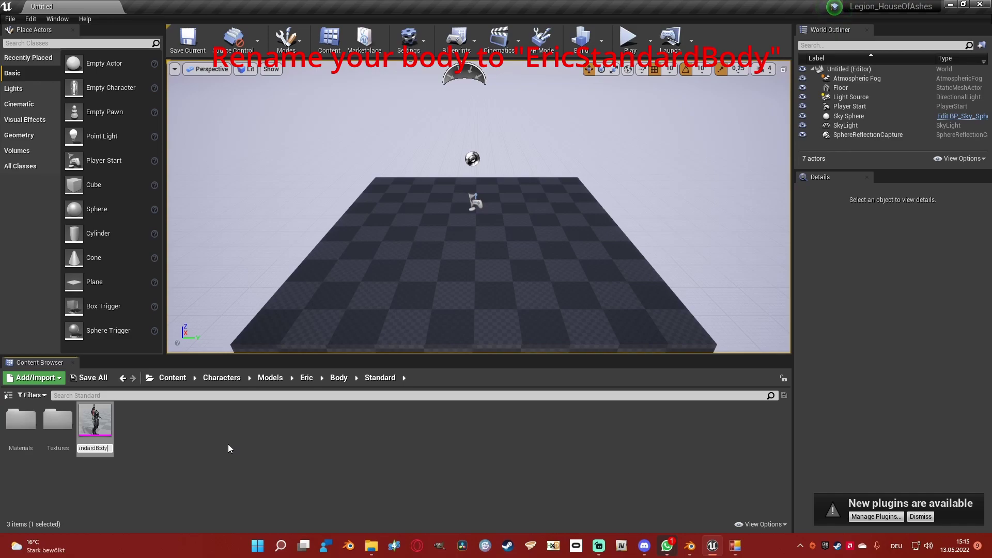
key(Return)
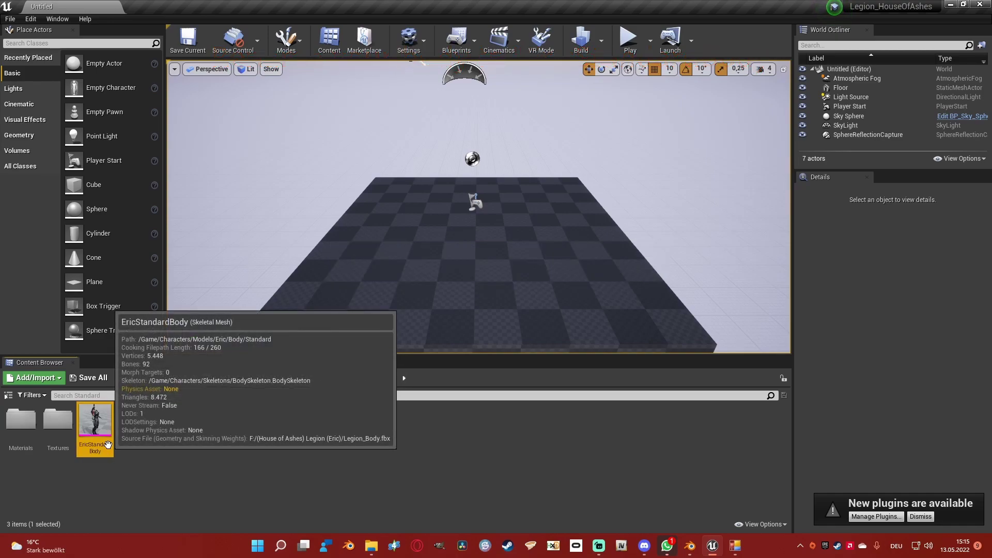
- Open the body's Materials folder, switch to UAssetGUI, load EricStandardBody.uasset and examine its Name Map for usable material names
double_click(17, 424)
right_click(24, 435)
click(61, 433)
click(735, 546)
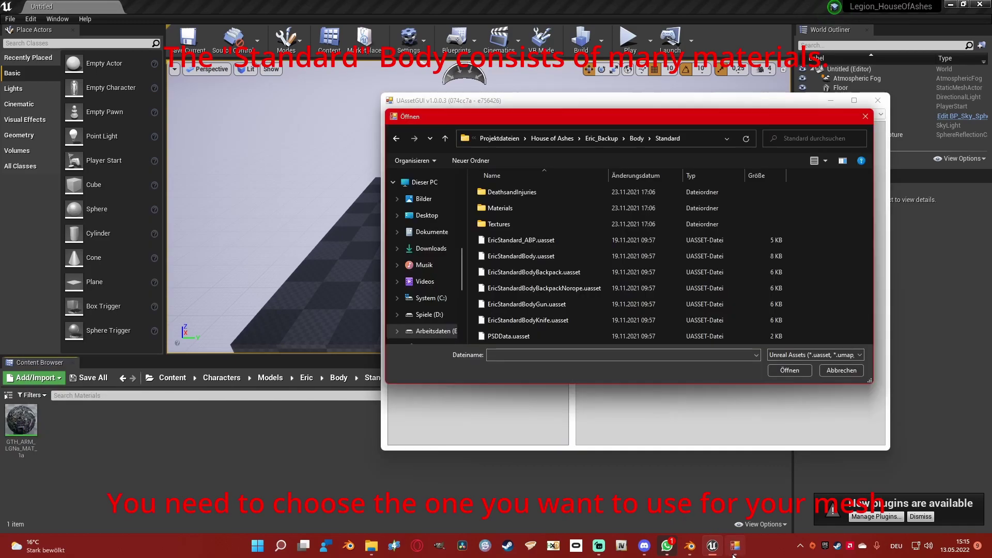
double_click(530, 261)
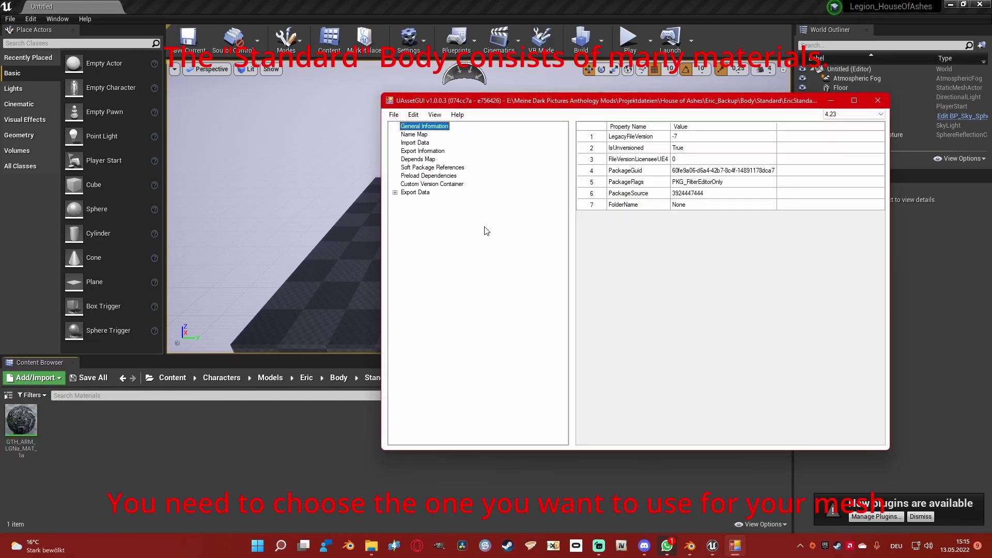
click(415, 135)
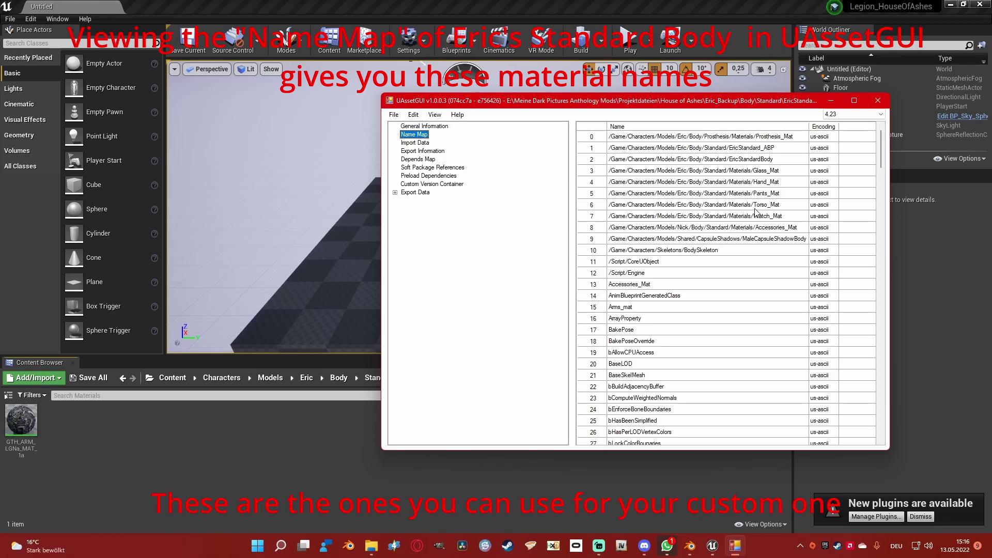
- Return to Unreal Editor and rename the body material as Torso_Mat
click(383, 466)
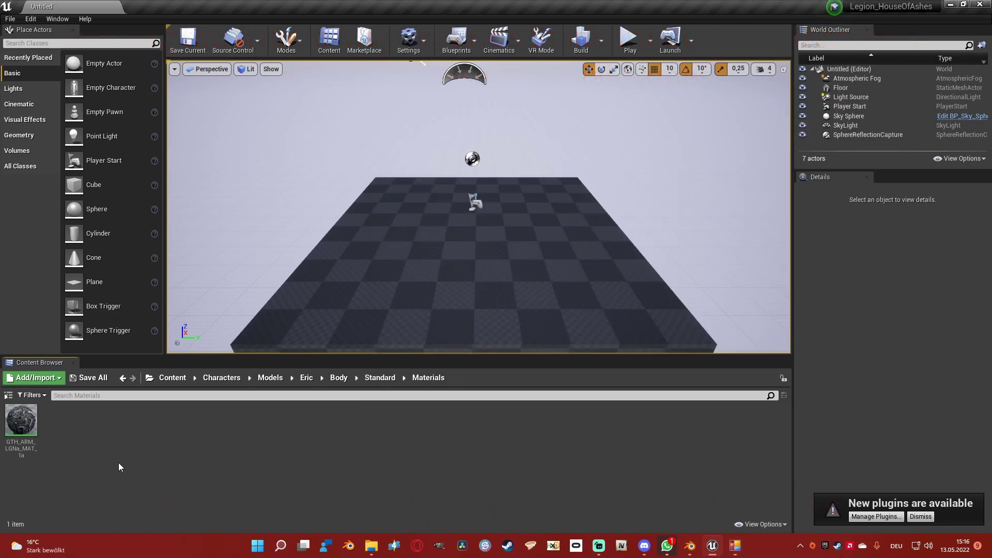
right_click(21, 419)
click(80, 209)
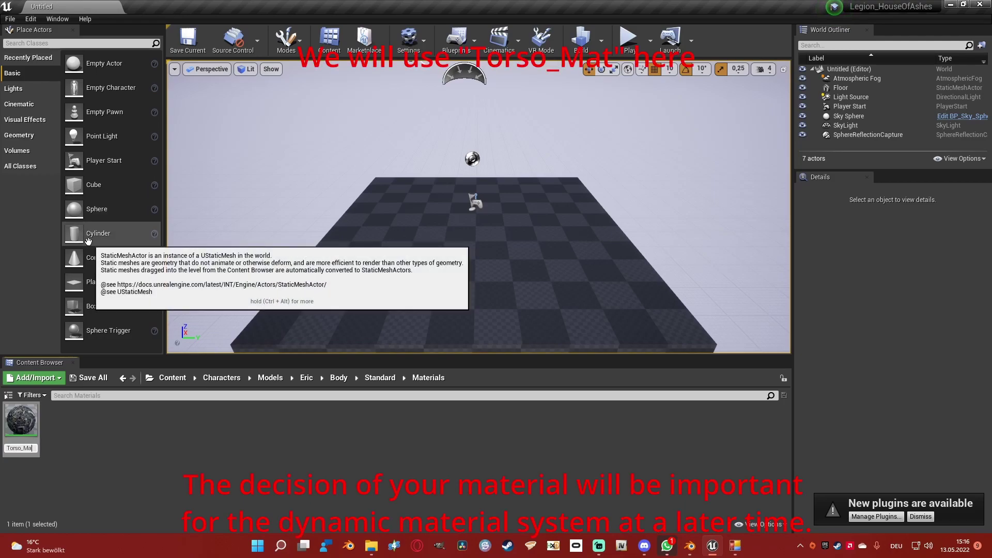
key(Return)
- In the body's Textures folder, rename the diffuse texture as Torso_BC and the normal texture as Torso_BN
click(379, 378)
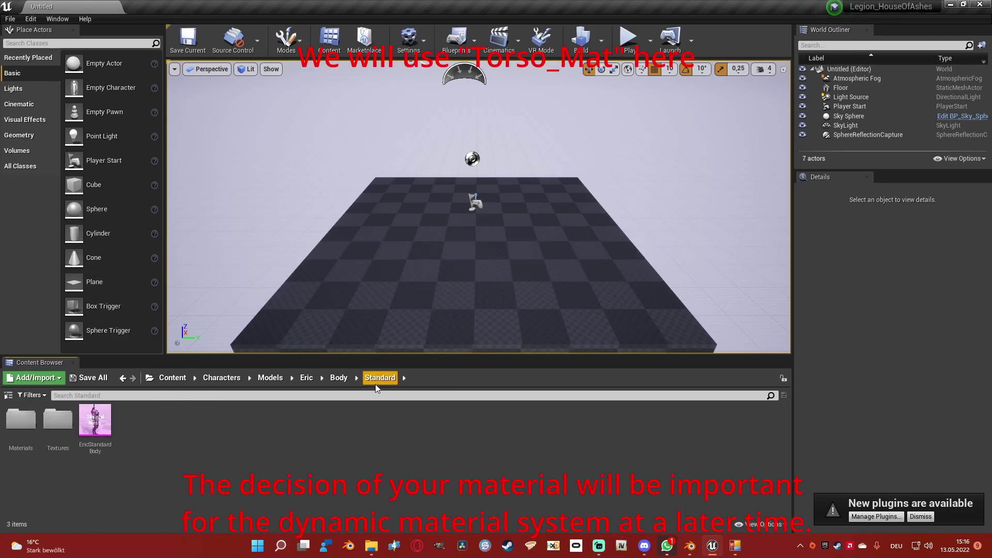
double_click(58, 420)
right_click(21, 420)
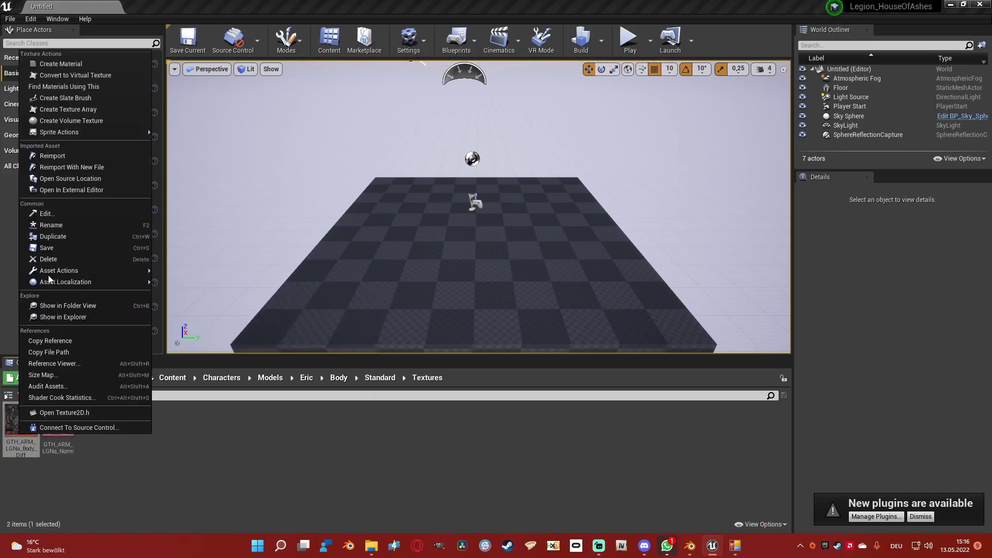
click(60, 225)
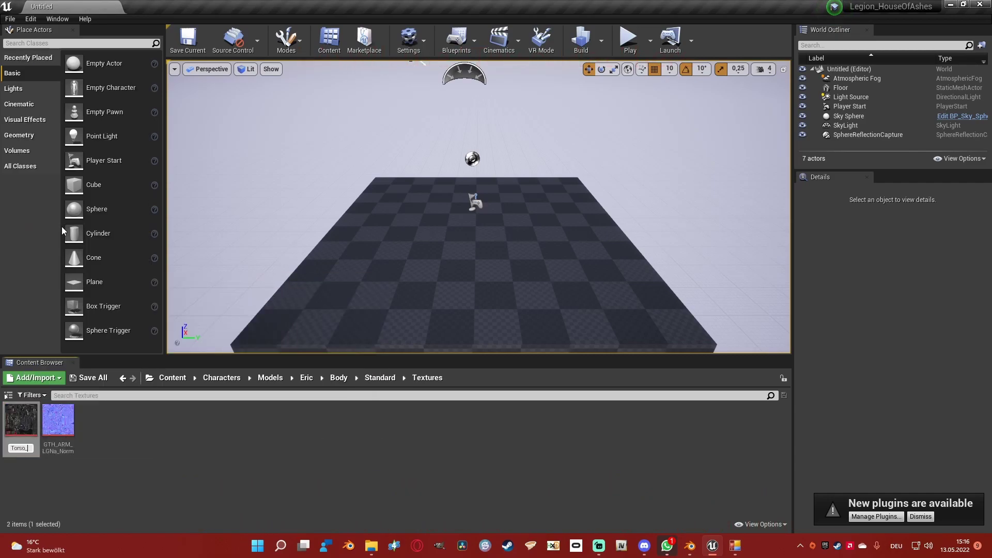
text(Torso_BC)
key(Return)
right_click(22, 420)
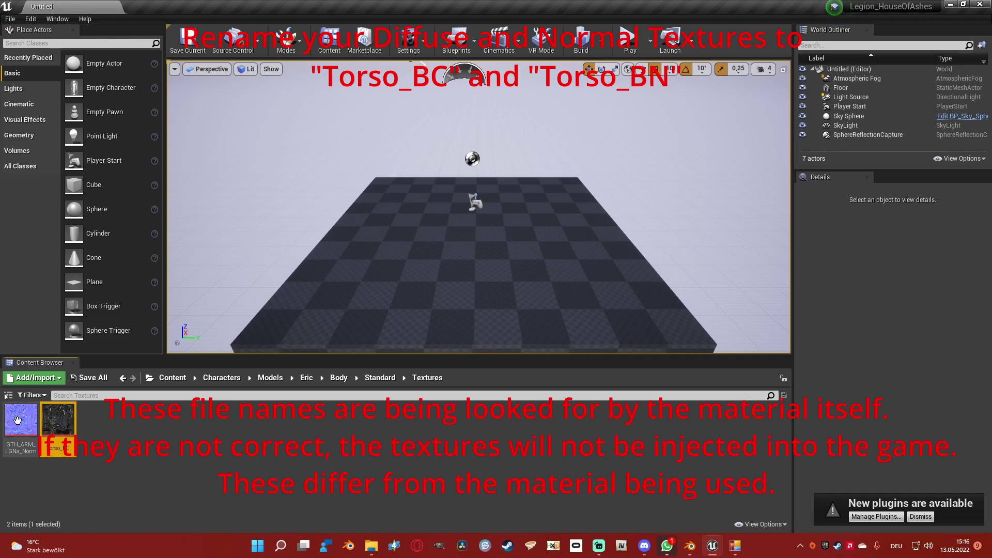
click(61, 212)
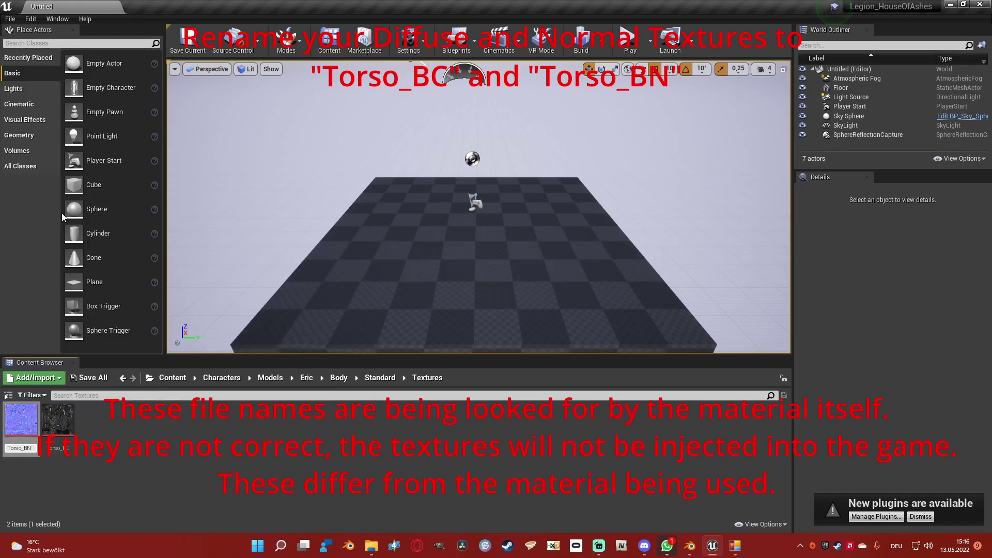
text(Torso_BN)
key(Return)
- Open the EricStandardBody mesh from the Standard folder, check its material slot and close the mesh editor
click(380, 378)
double_click(104, 415)
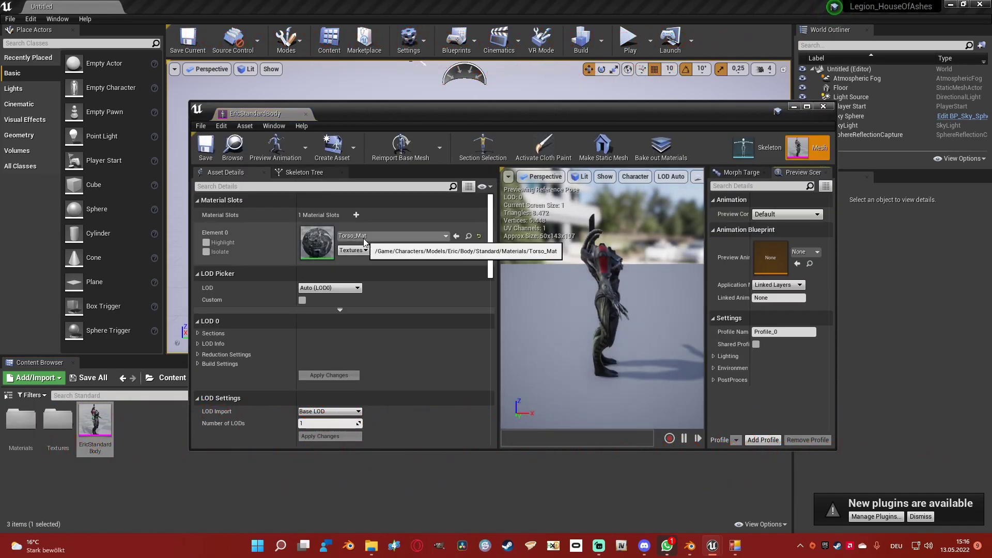
click(824, 106)
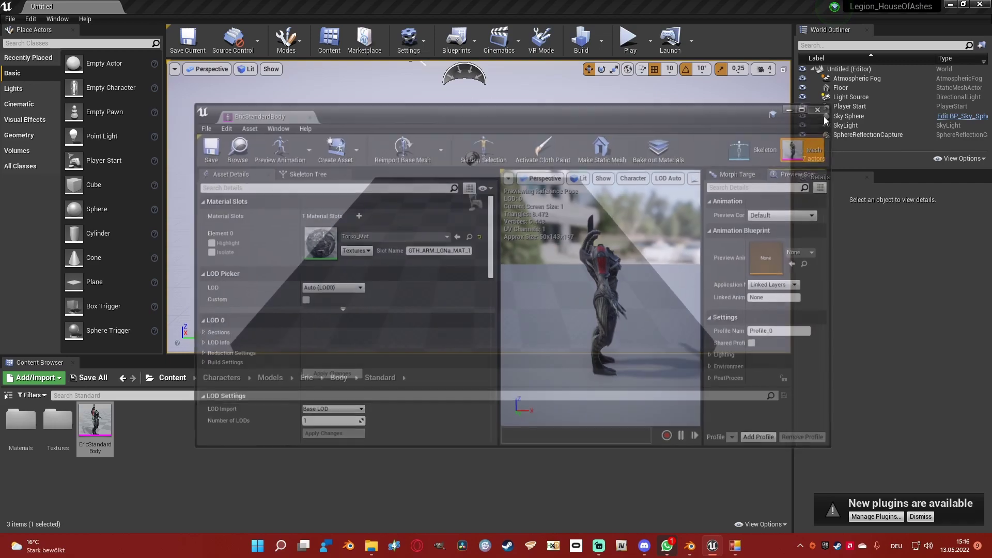
- Create a folder named Standard inside Eric's Head folder
click(339, 378)
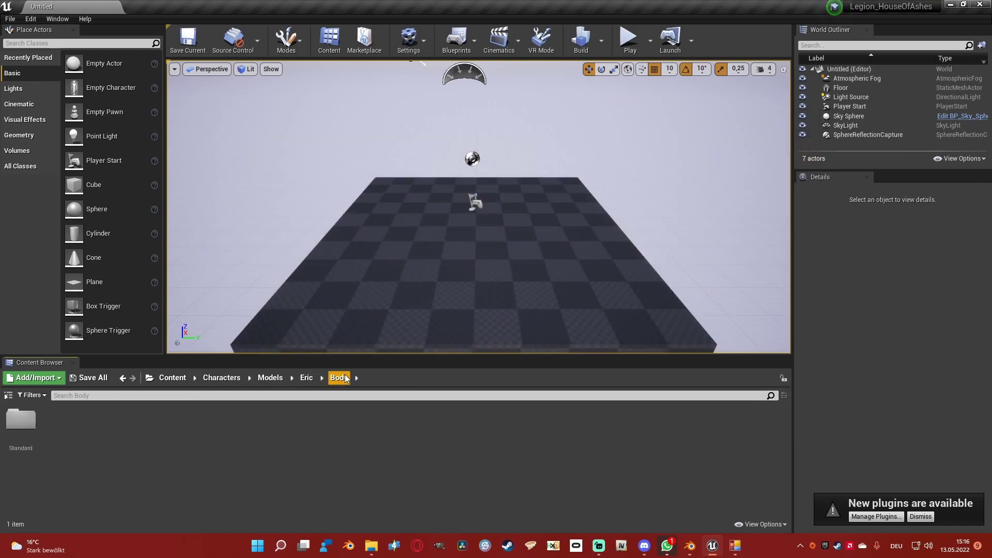
click(306, 378)
click(49, 433)
double_click(49, 433)
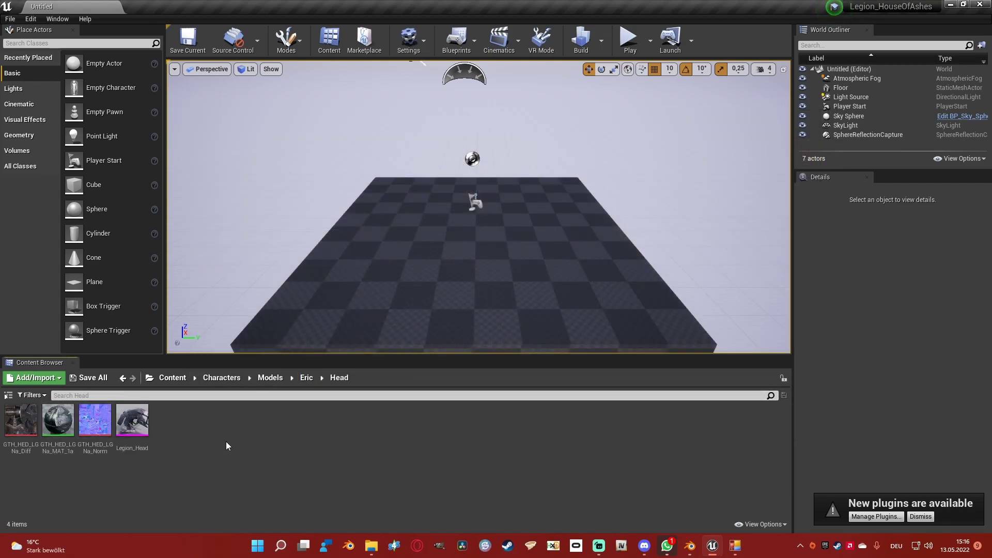
right_click(225, 441)
click(256, 141)
text(Standard)
key(Return)
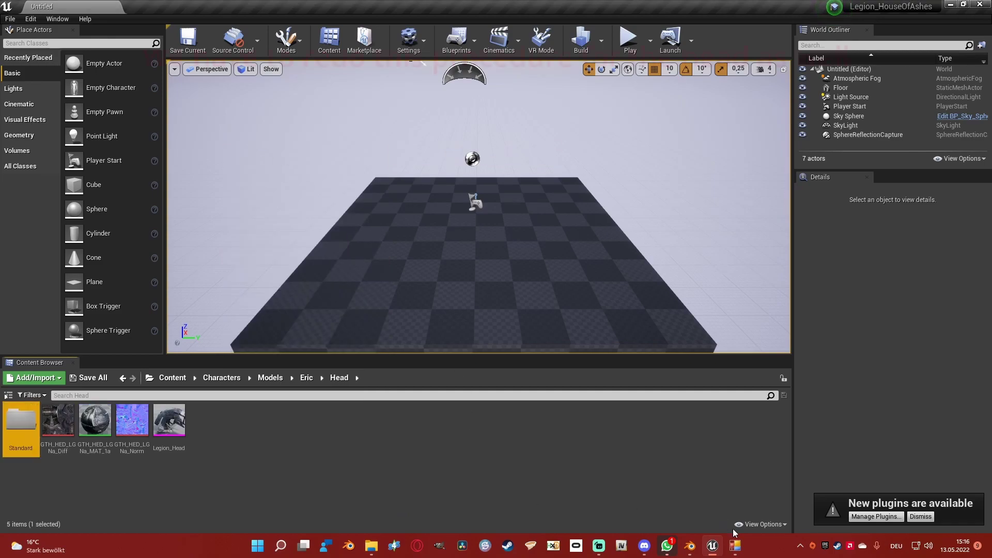
- Switch to UAssetGUI, browse to Eric_Backup/Head/Standard, examine Eric's head files and close the file browser without opening any
click(735, 546)
click(393, 115)
click(411, 126)
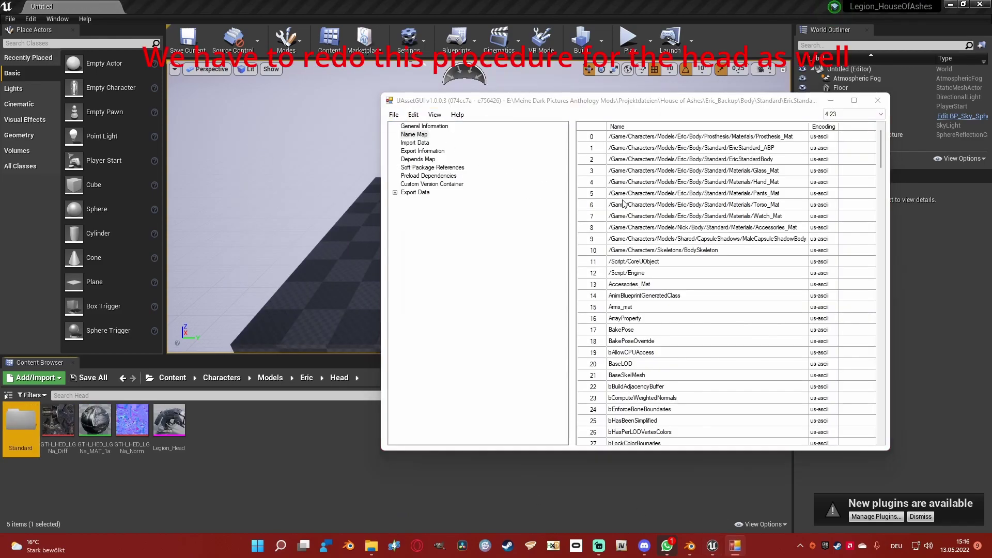
double_click(496, 224)
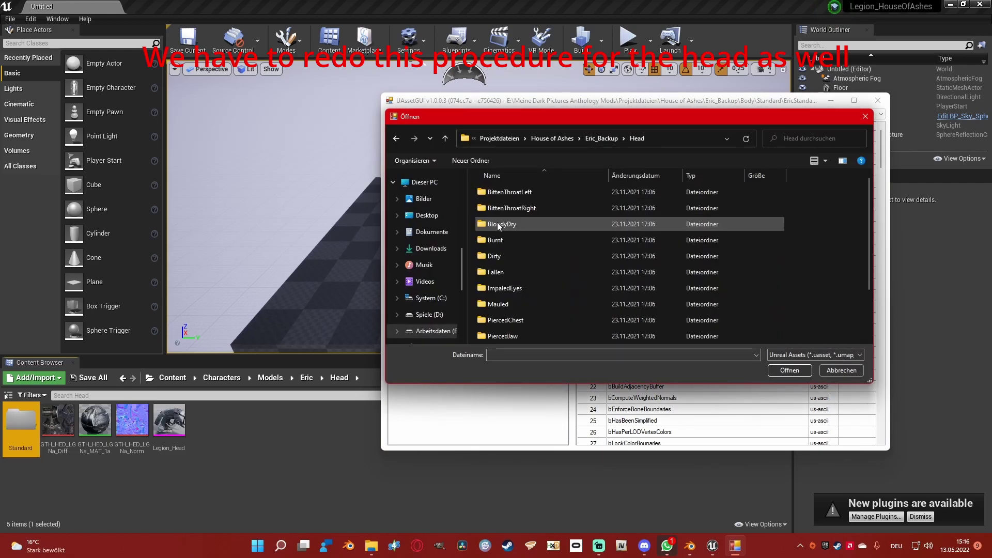
double_click(504, 336)
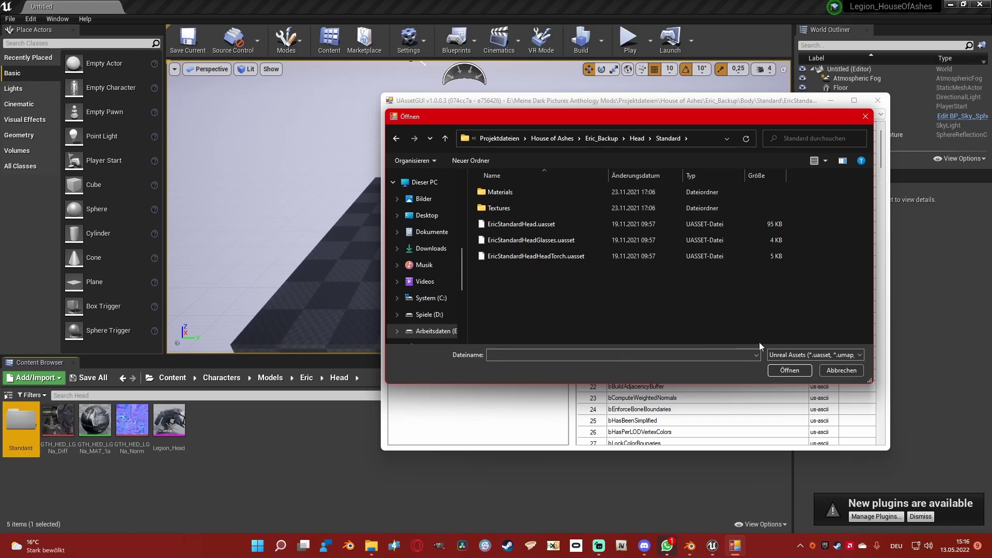
click(846, 369)
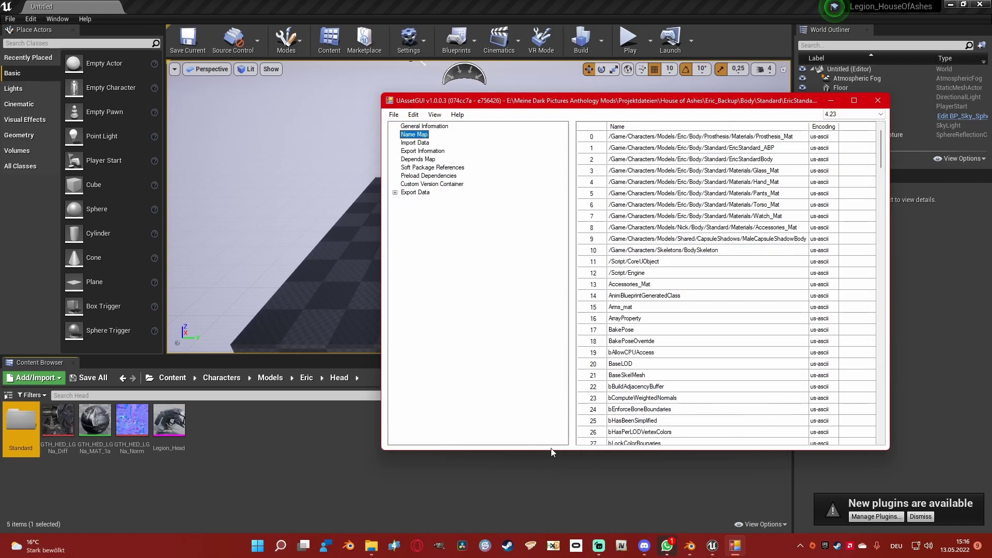
- Return to Unreal Editor and create folders named Materials and Textures inside the head's Standard folder
click(281, 459)
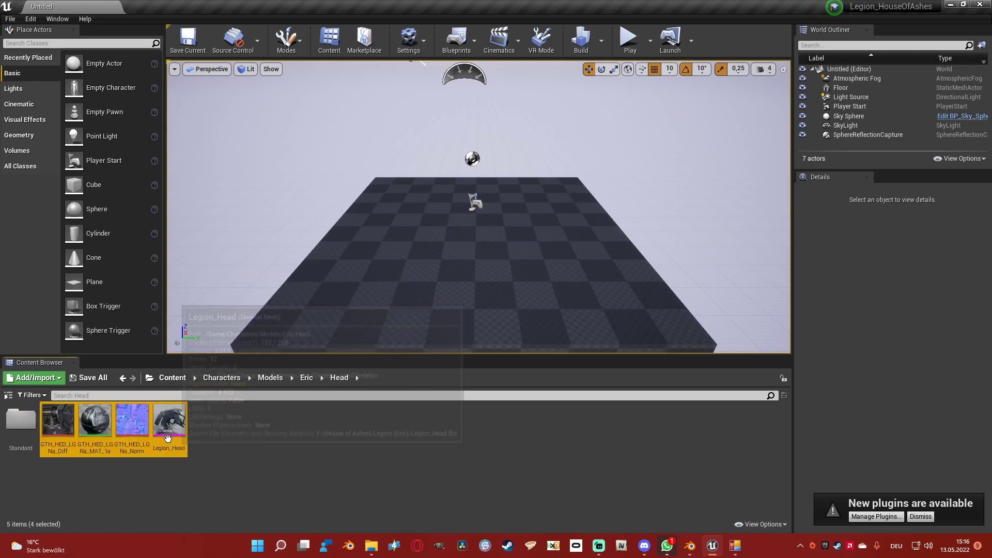
double_click(21, 422)
right_click(75, 449)
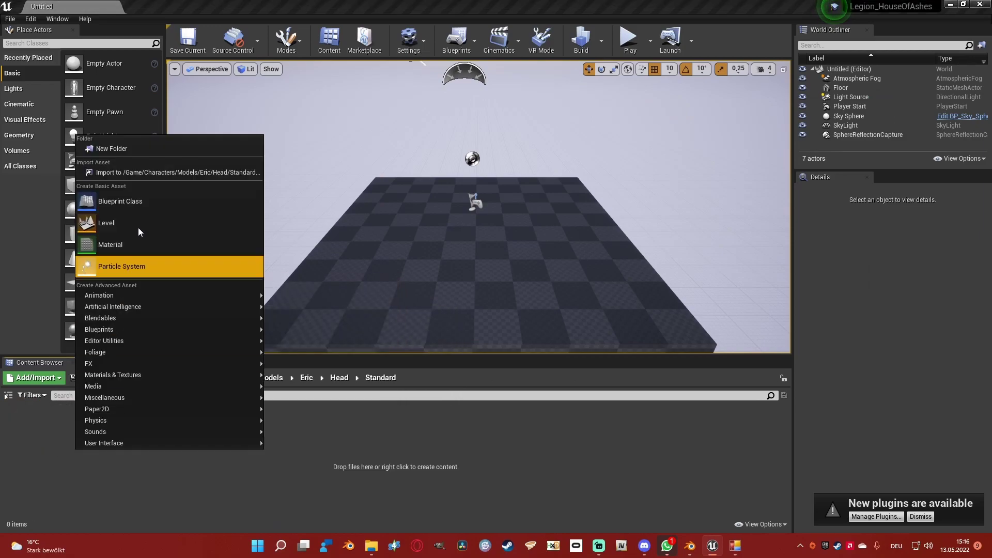
click(127, 149)
text(Materials)
key(Return)
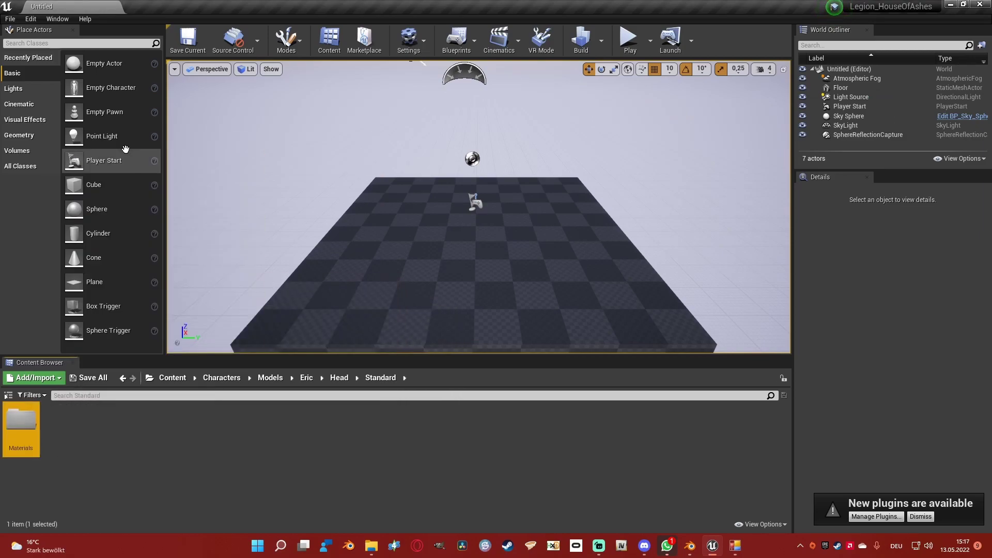
right_click(82, 445)
click(123, 144)
text(Textures)
key(Return)
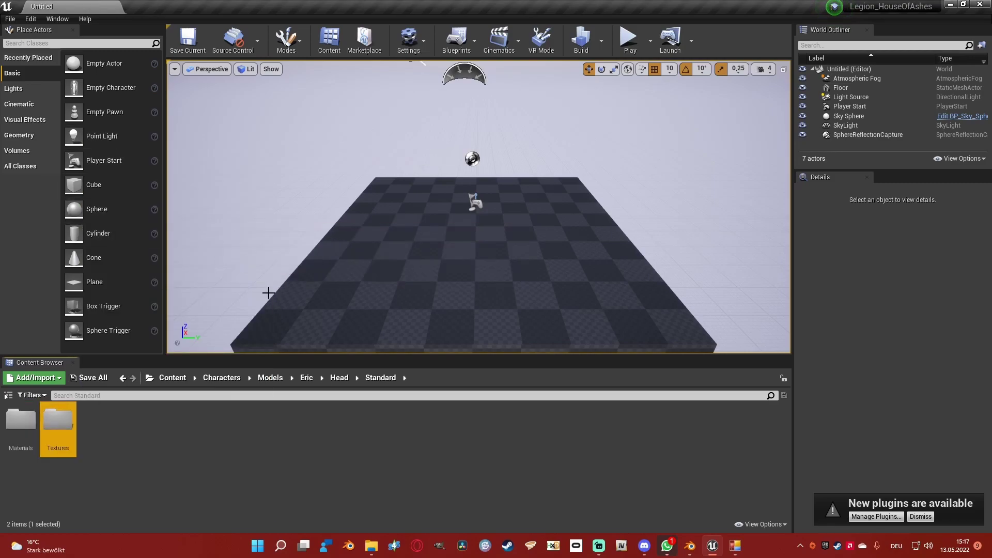
- Move the Legion_Head mesh with its material and textures from Head into the Standard folder and open that folder
click(348, 379)
drag(38, 491, 186, 414)
drag(58, 421, 21, 441)
click(39, 453)
double_click(24, 431)
- Move the GTH_HED_LGNa_MAT_1a material into the Materials folder and both head textures into the Textures folder
drag(132, 420, 23, 442)
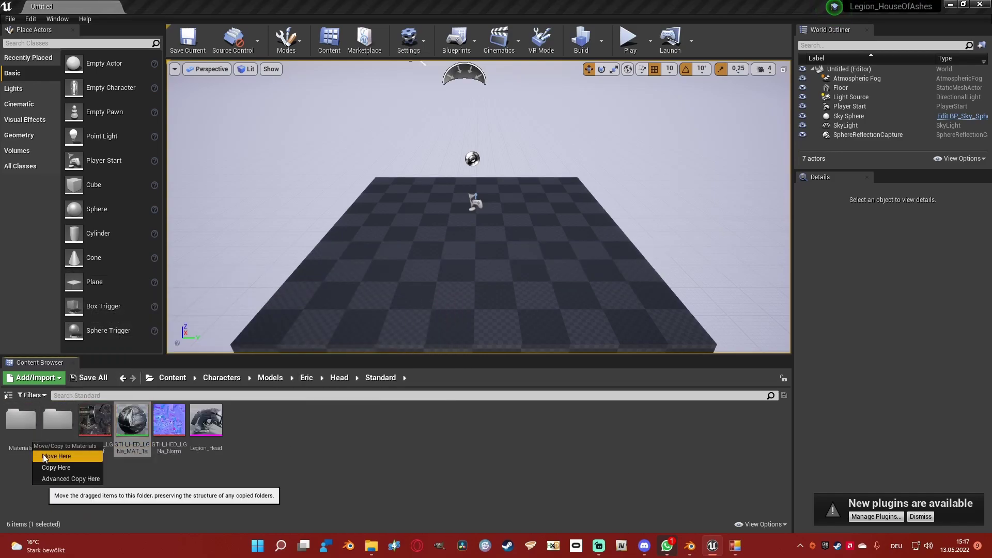
click(42, 454)
click(95, 420)
ctrl+click(131, 420)
drag(132, 420, 59, 439)
click(78, 452)
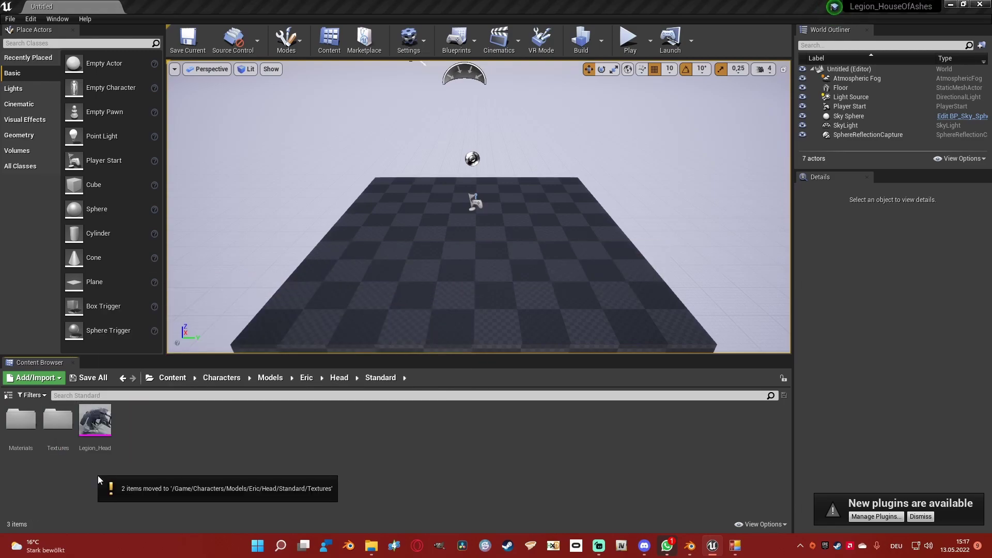
- Rename the Legion_Head skeletal mesh as EricStandardHead
right_click(95, 421)
click(145, 207)
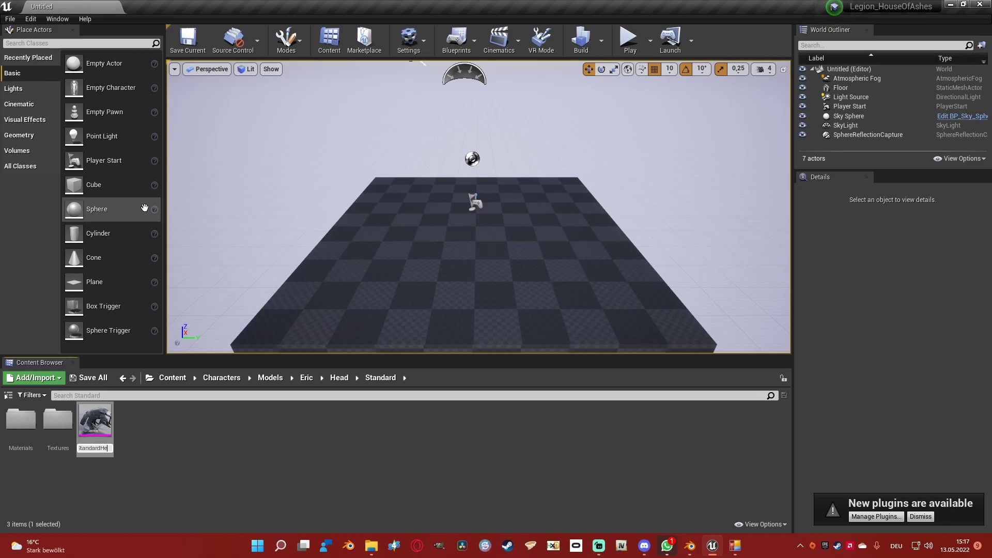
key(Return)
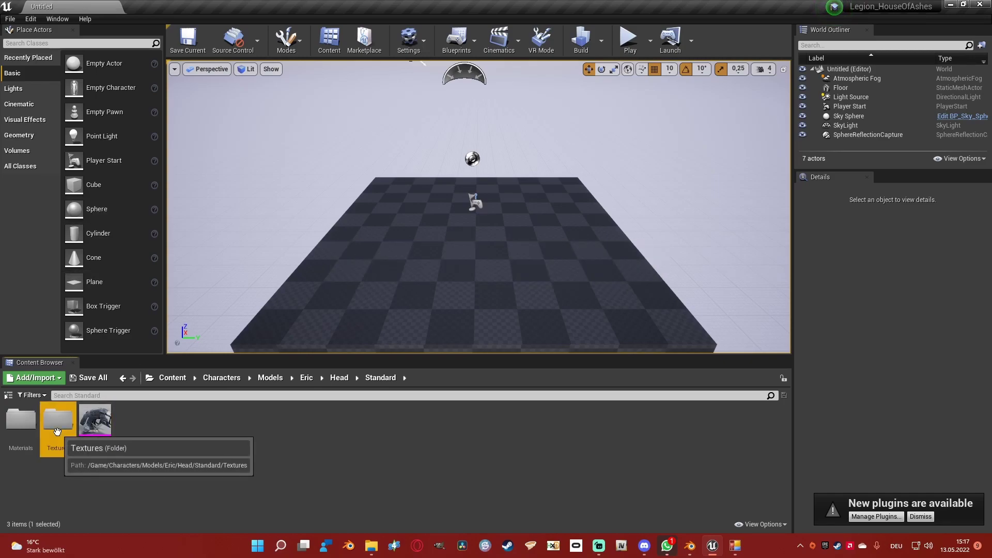
- In the Materials folder of the head's Standard folder, rename the head material as Head_Mat
double_click(57, 420)
click(380, 377)
double_click(22, 420)
right_click(21, 420)
click(98, 210)
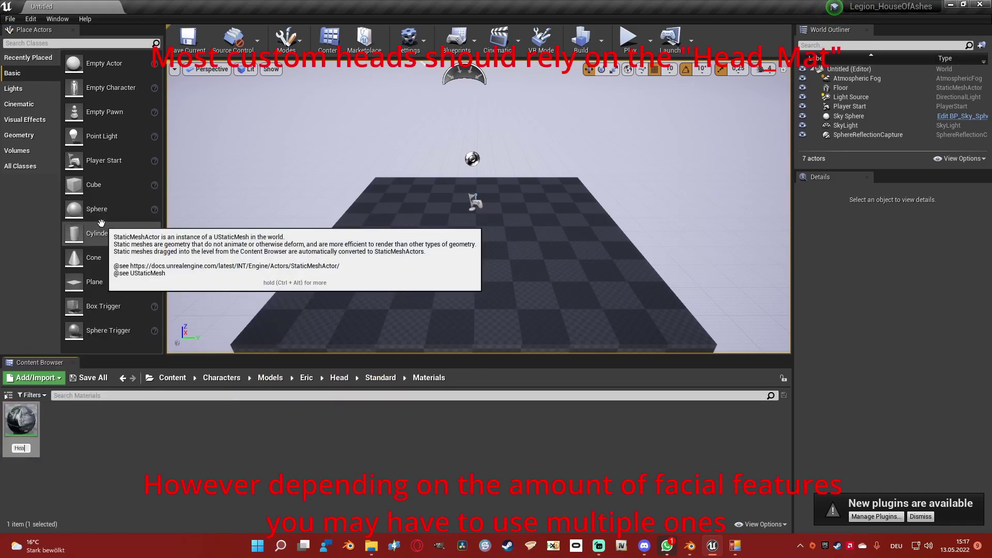
key(Return)
click(277, 452)
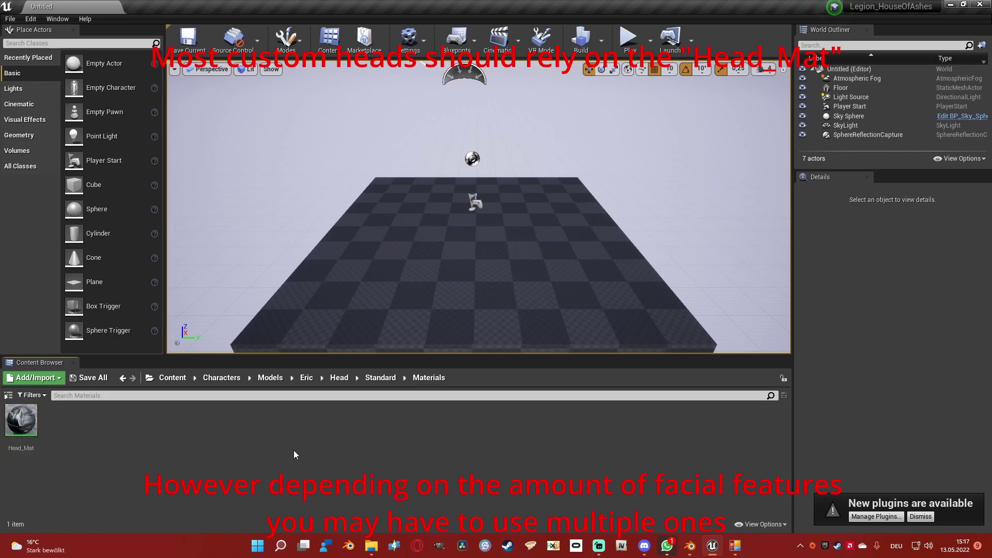
- Switch to UAssetGUI, open EricStandardHead.uasset from Eric_Backup's Head/Standard folder, and check its name map for the Head_Mat material path
click(736, 545)
click(394, 114)
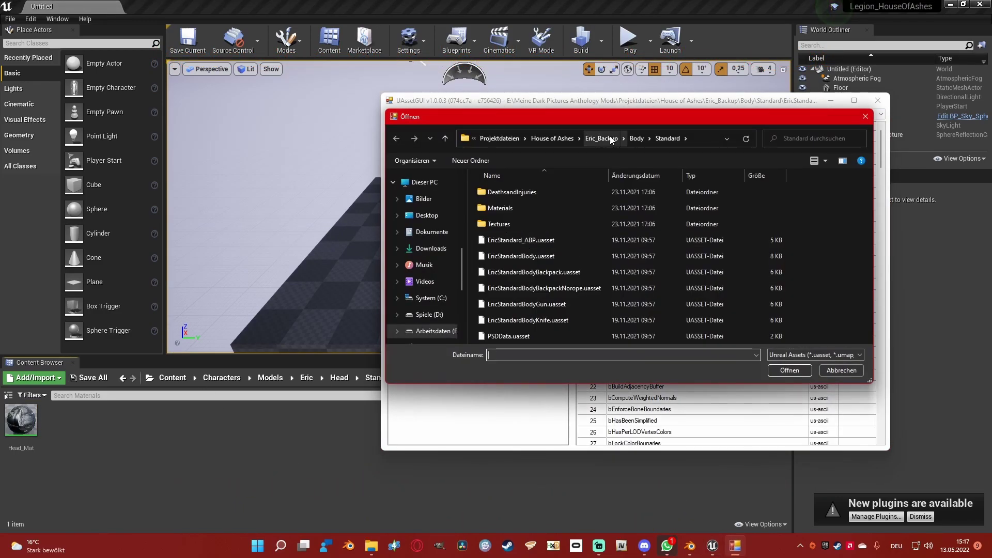
click(603, 139)
double_click(512, 341)
double_click(513, 223)
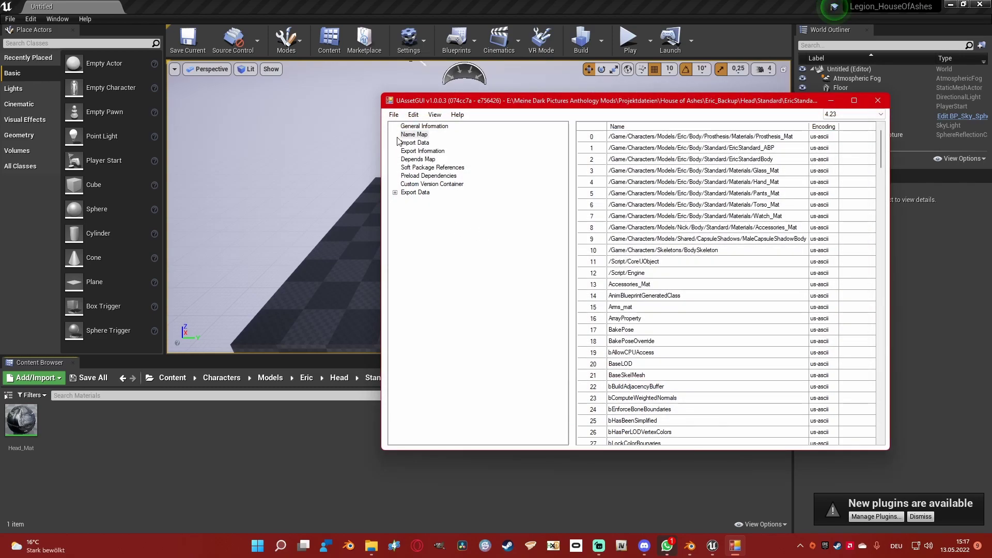
click(424, 126)
key(Down)
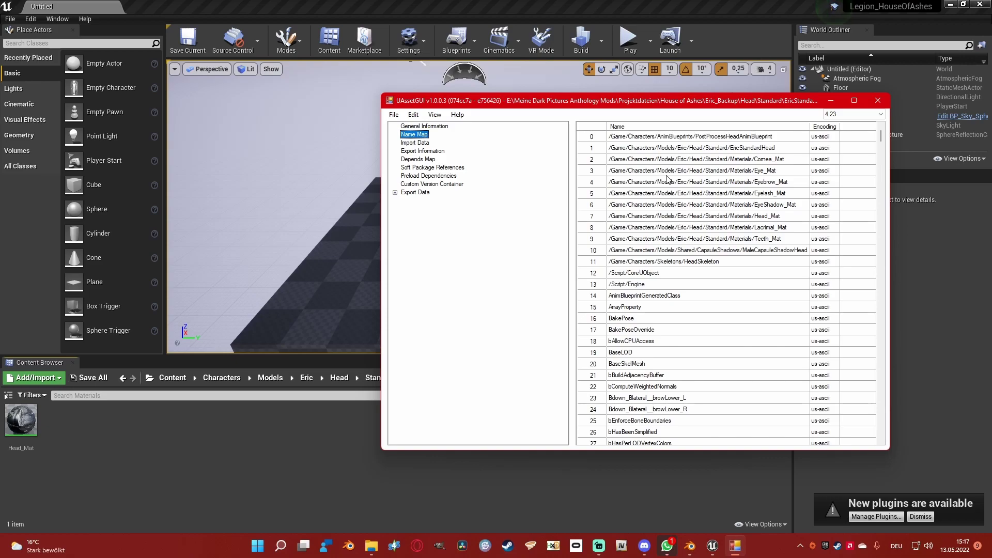
double_click(762, 215)
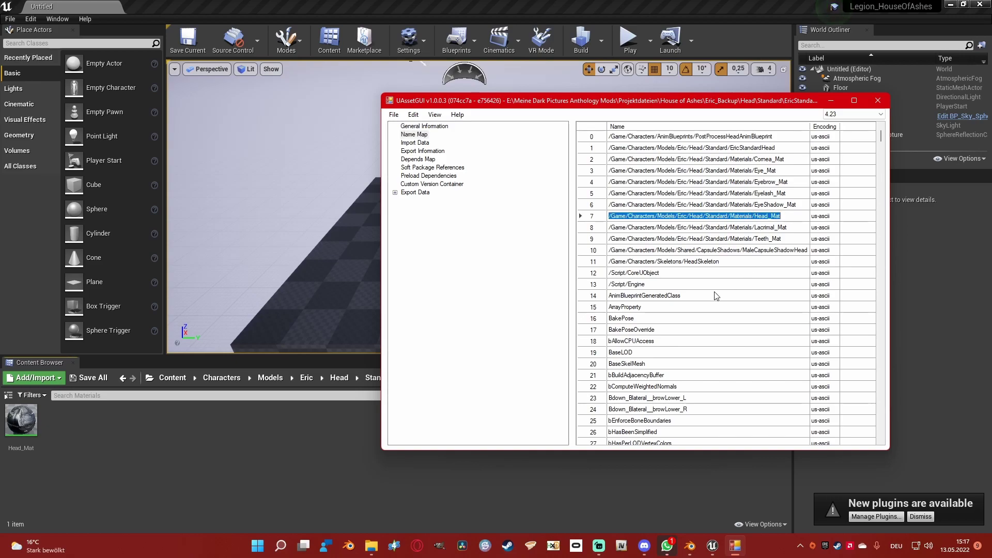
key(Escape)
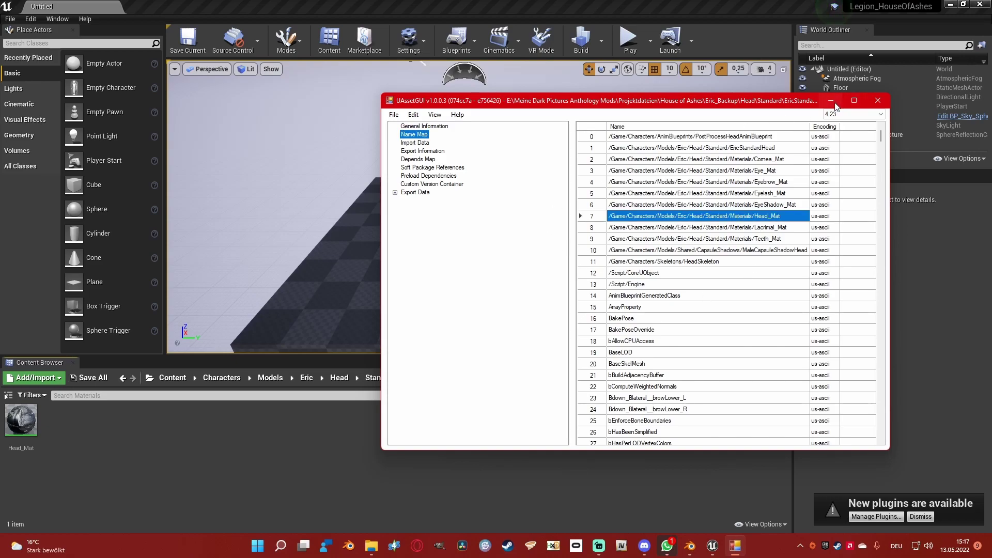
- Open the head material asset from Eric_Backup's Head/Standard/Materials folder and check which texture names its name map references
click(393, 114)
click(408, 126)
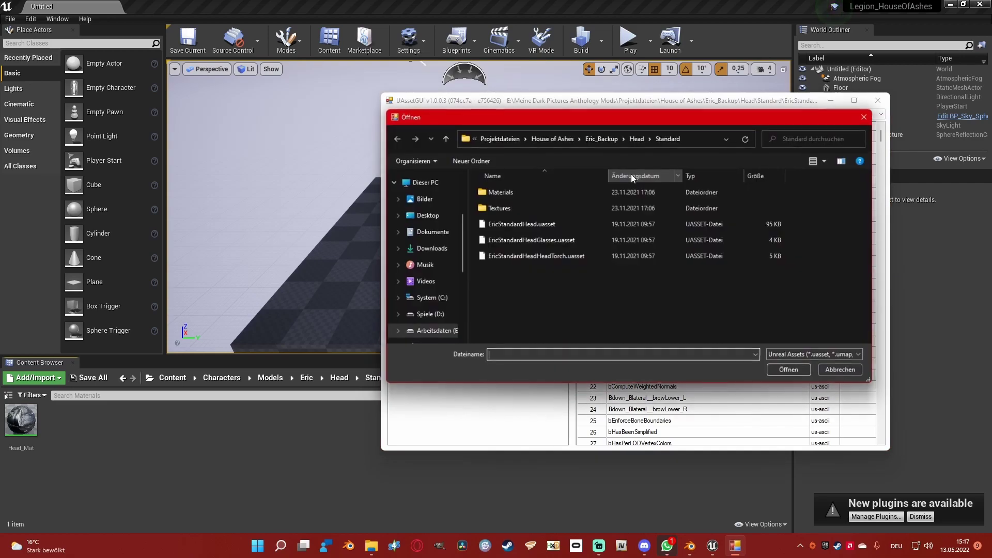
double_click(526, 208)
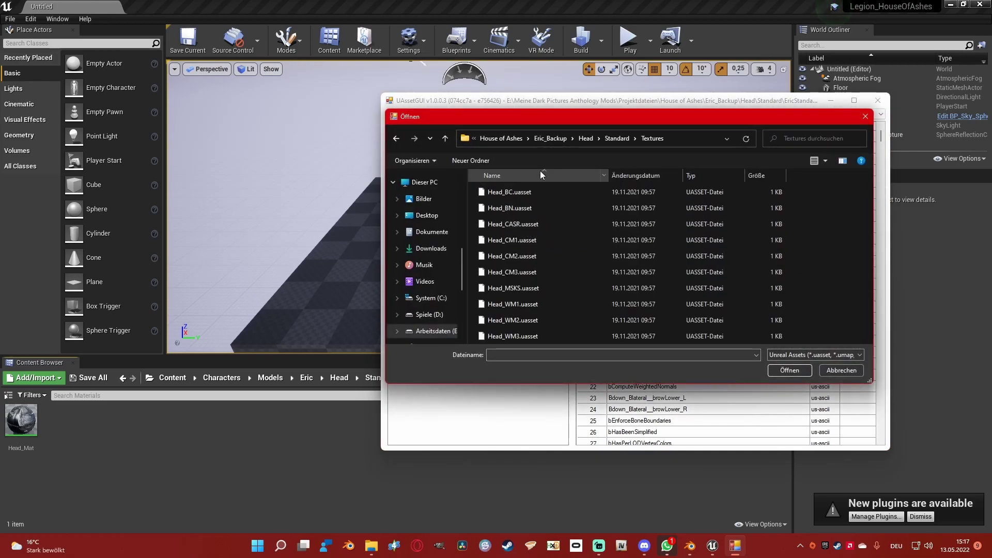
click(619, 139)
double_click(535, 189)
double_click(509, 272)
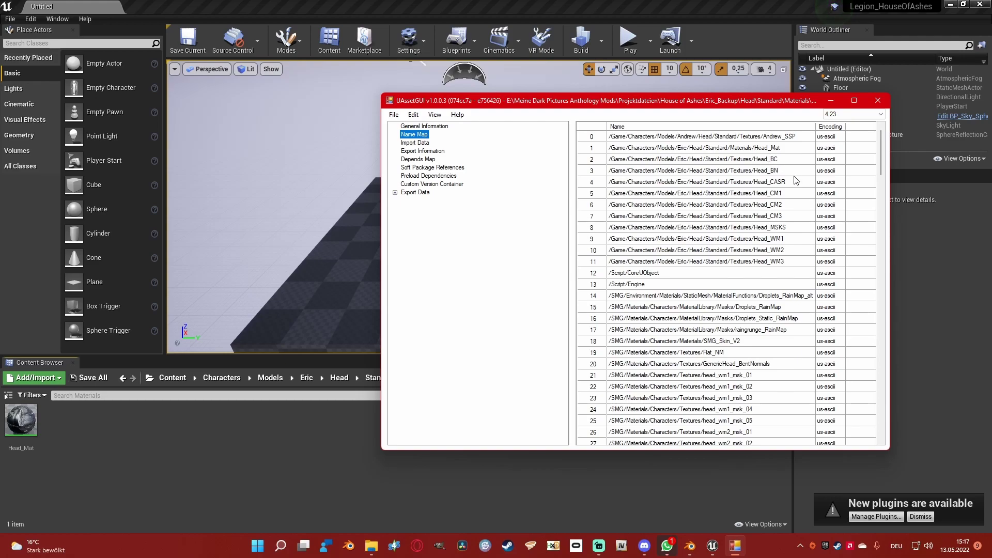
click(831, 100)
- In the Unreal project's Head/Standard/Textures folder, rename the GTH_HED_LGNa_Diff texture as Head_BC
click(381, 378)
double_click(56, 419)
click(21, 420)
right_click(20, 420)
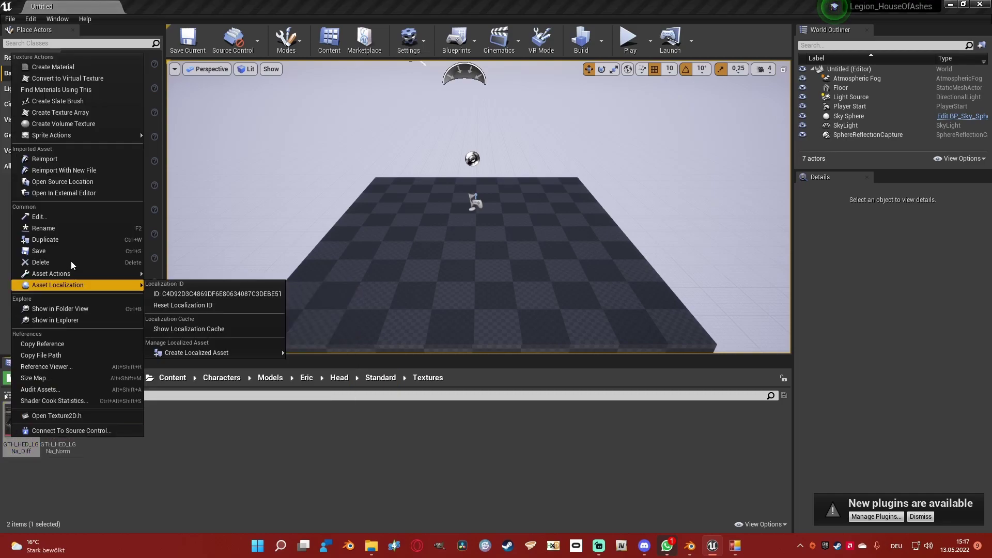
click(72, 229)
text(Head_BC)
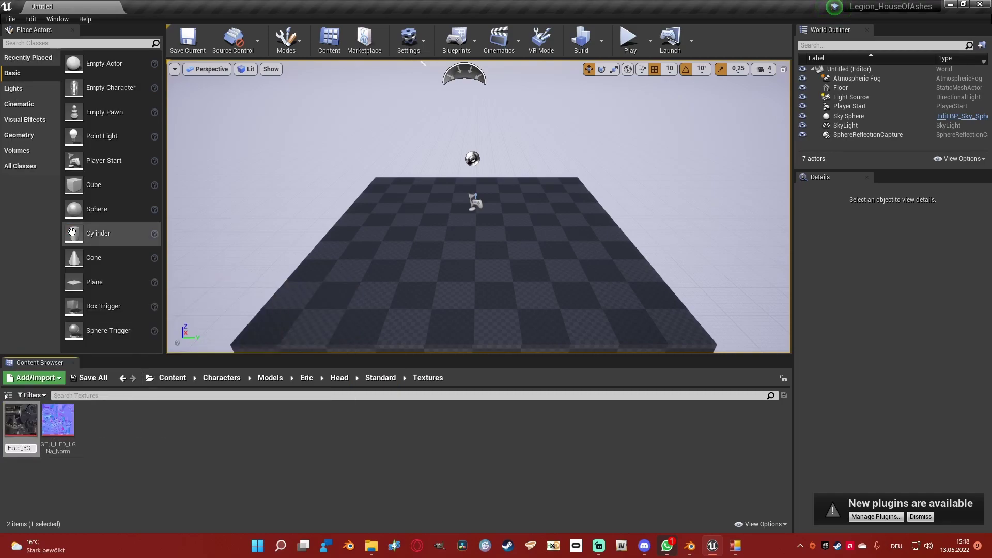
key(Return)
- Rename the GTH_HED_LGNa_Norm texture as Head_BN
right_click(20, 420)
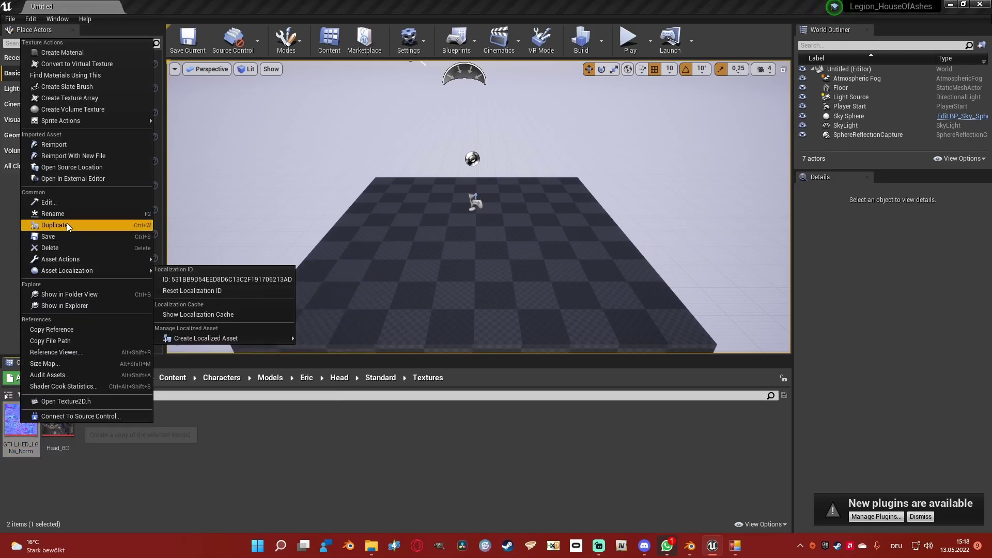
click(66, 225)
text(Head_BN)
key(Return)
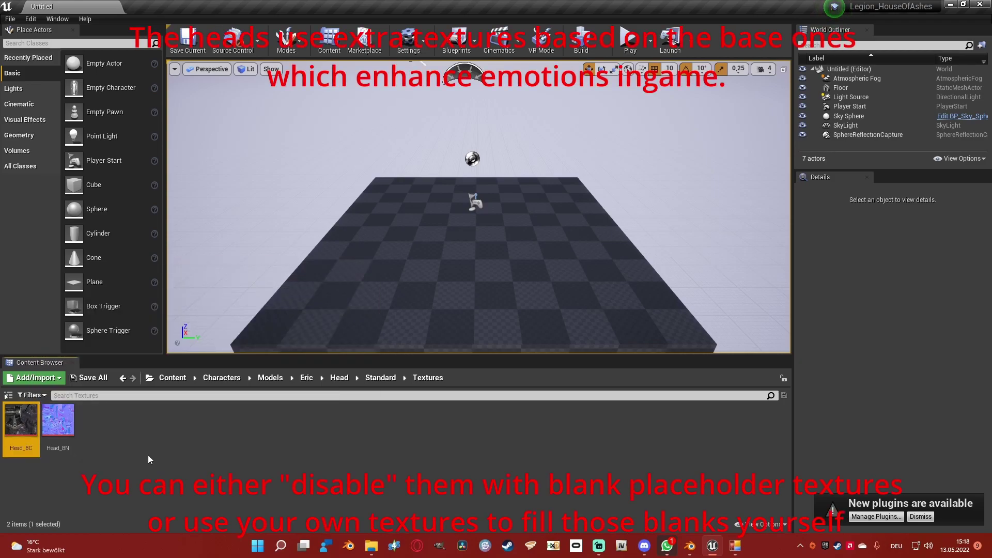
- Make three copies of the Head_BC texture and rename the Head_BC_4 copy as Head_CM1
key(ctrl+v)
key(ctrl+v)
key(ctrl+v)
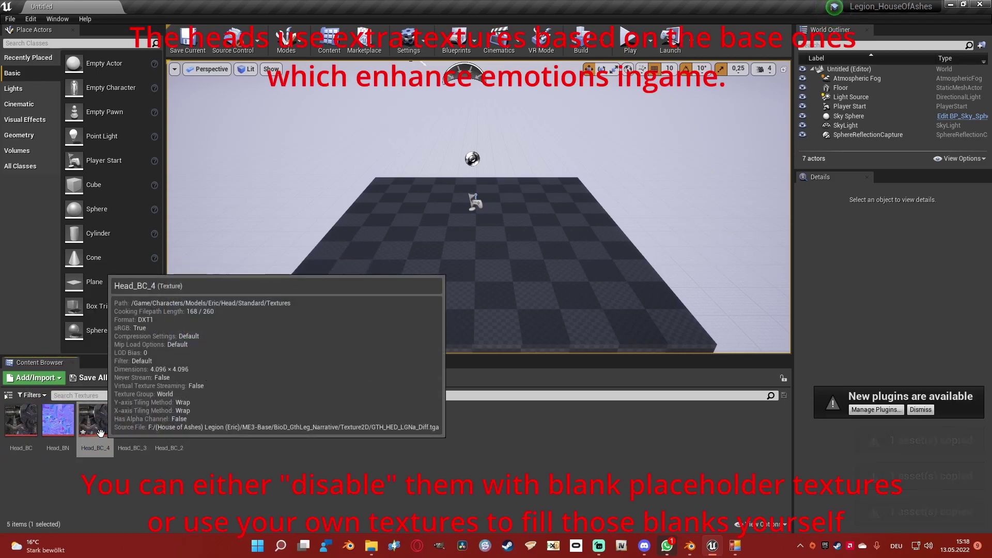
right_click(101, 434)
click(139, 217)
text(Head_CM1)
key(Return)
- Rename the Head_BC_2 texture copy as Head_CM2
right_click(61, 428)
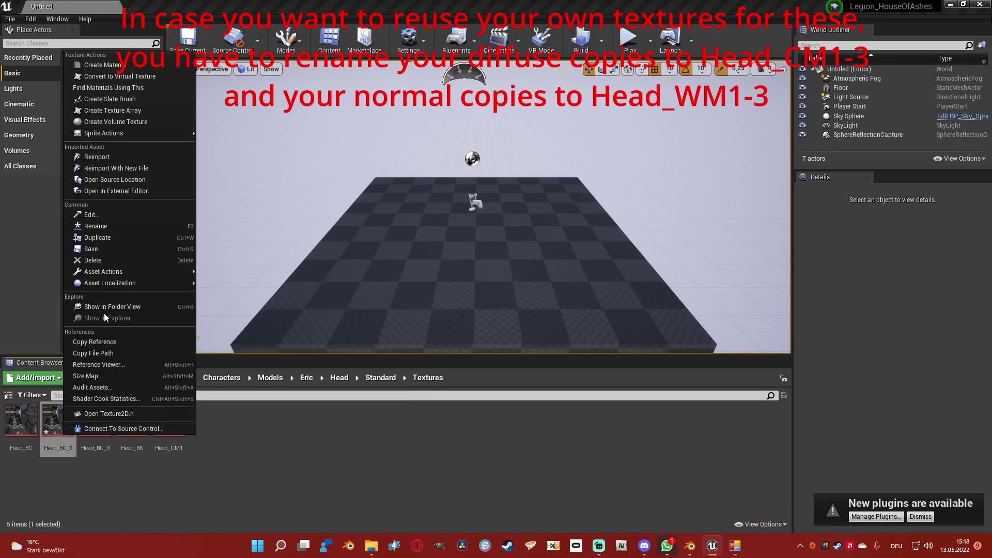
click(103, 226)
drag(73, 449, 60, 448)
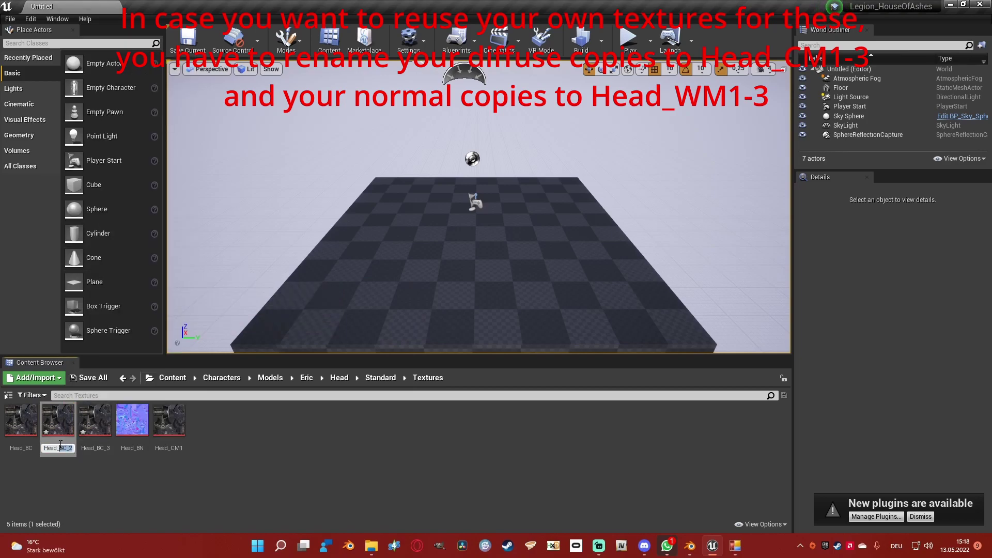
text(CM2)
key(Return)
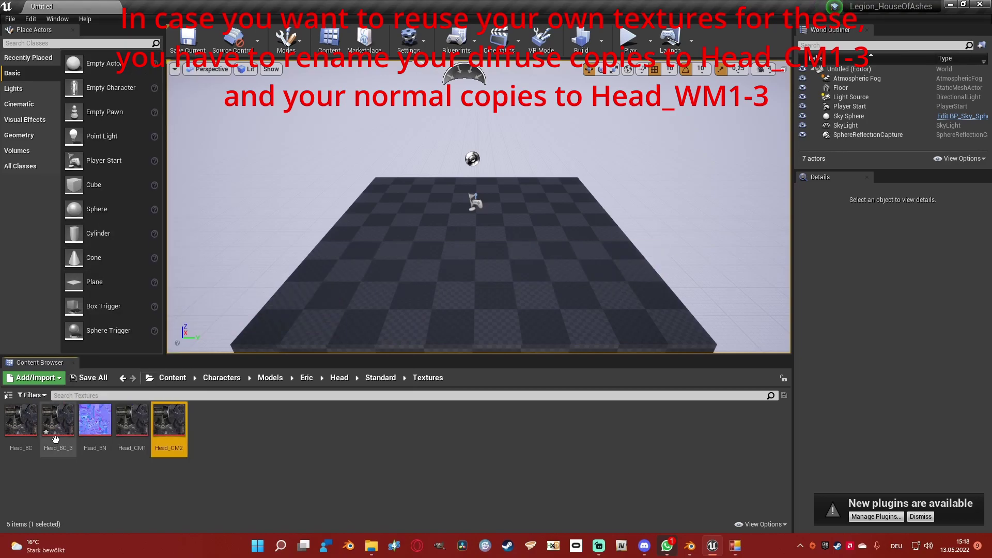
- Rename the Head_BC_3 texture copy as Head_CM3
right_click(55, 439)
mouse_move(599, 549)
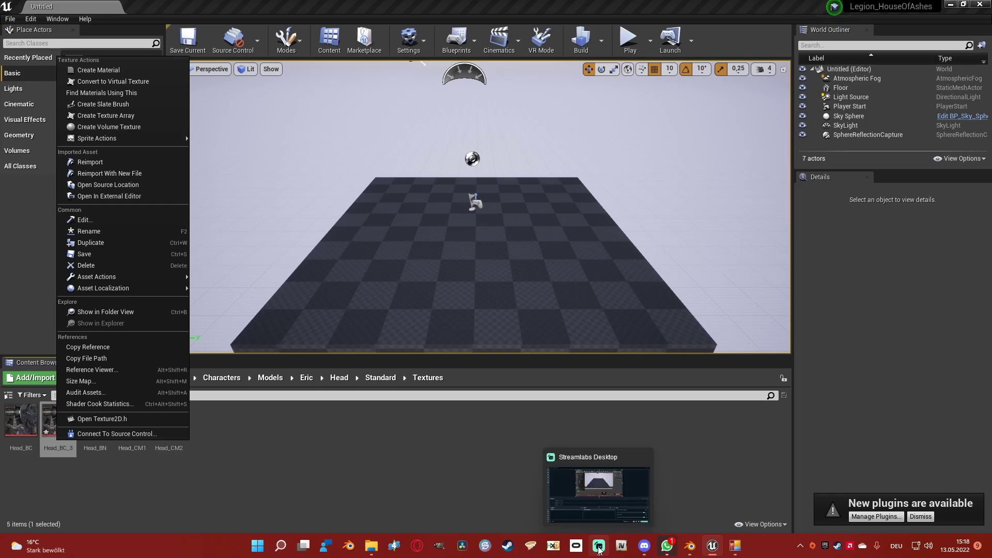
click(89, 231)
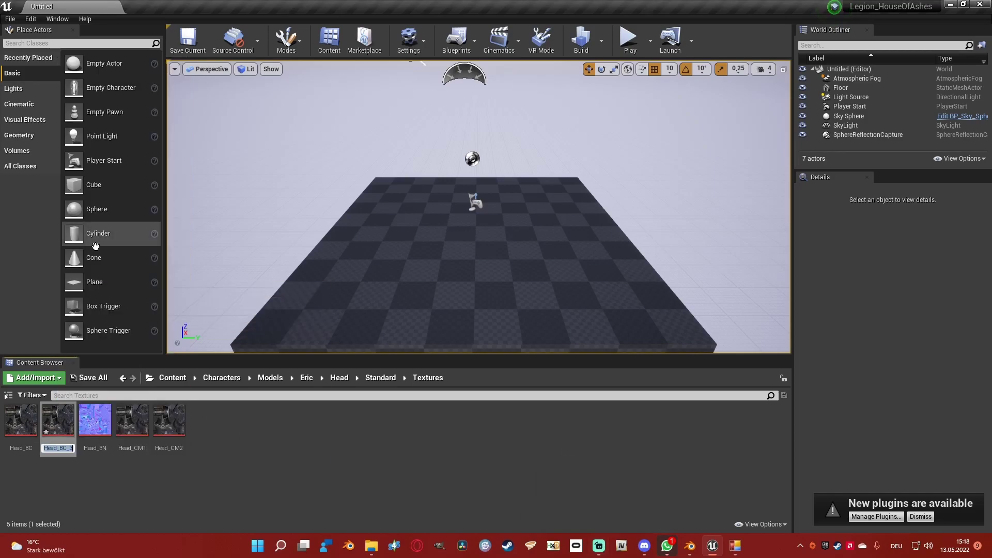
text(Head_CM2)
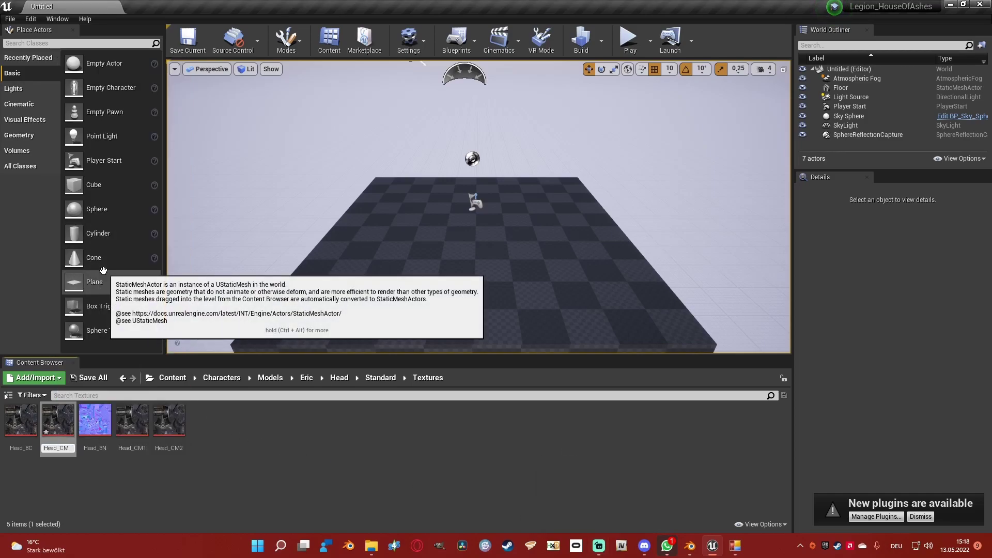
key(BackSpace)
text(3)
key(Return)
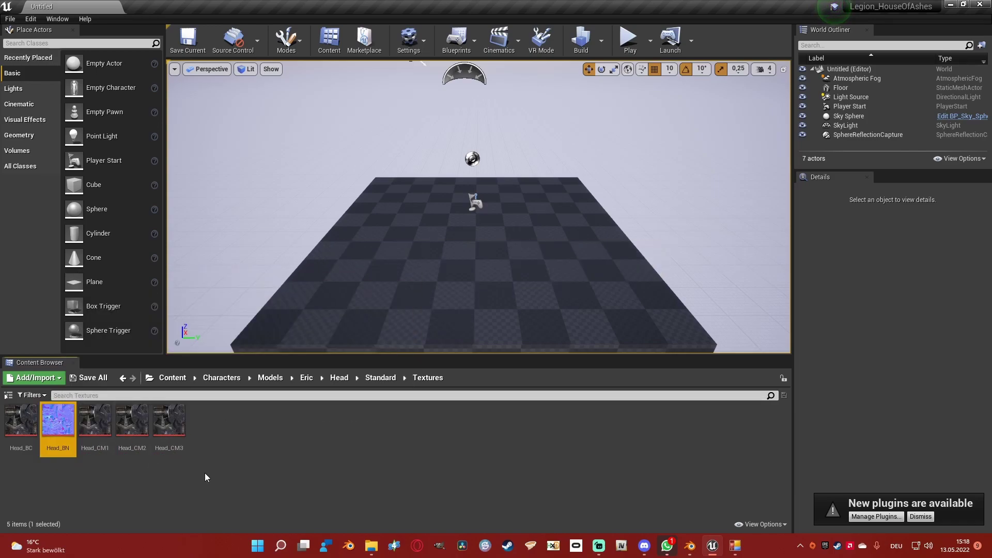
- Make three copies of the Head_BN normal texture and rename the Head_BN_4 copy as Head_WM1
key(ctrl+v)
key(ctrl+v)
key(ctrl+v)
right_click(209, 427)
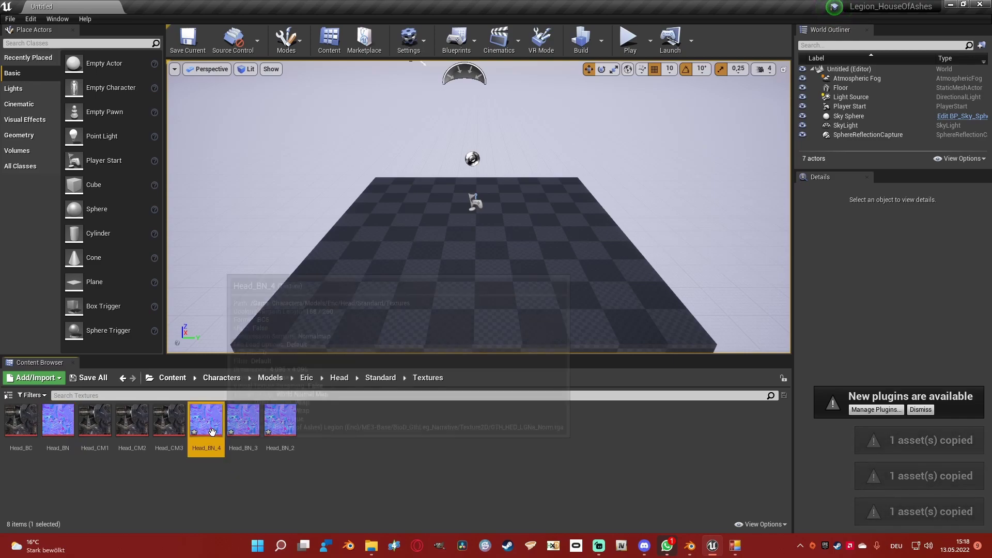
click(252, 220)
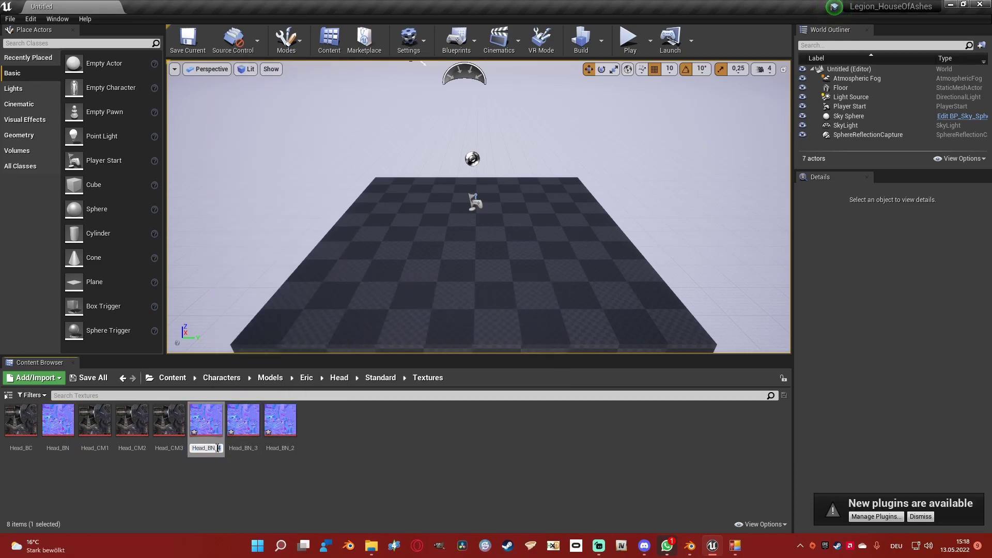
text(Head_N)
key(Return)
- Rename the Head_BN_2 normal texture copy as Head_WM2
click(95, 421)
right_click(93, 423)
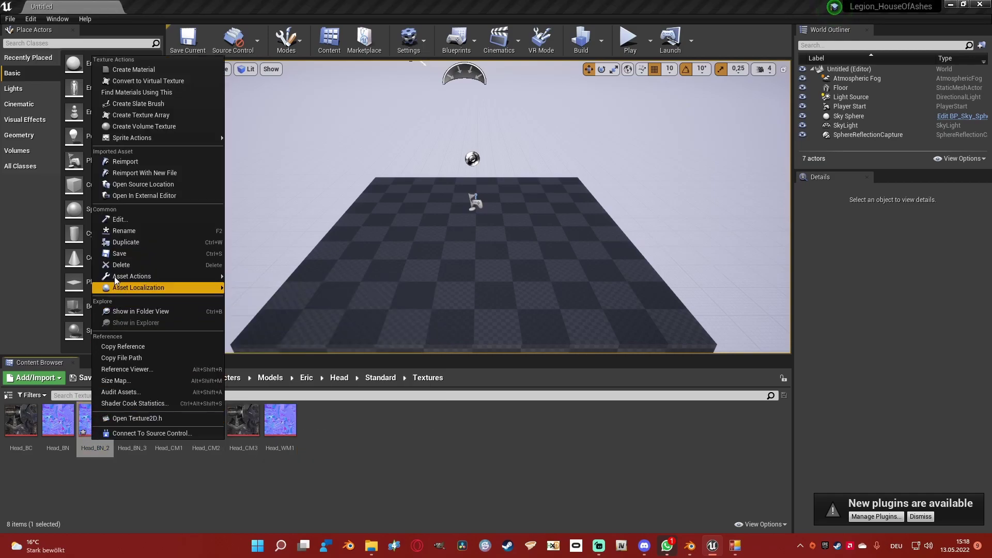
click(122, 230)
click(101, 449)
text(WM2)
key(Return)
- Rename the Head_BN_3 texture copy as Head_WM3 and compare the texture names with the material's name map in UAssetGUI
click(98, 442)
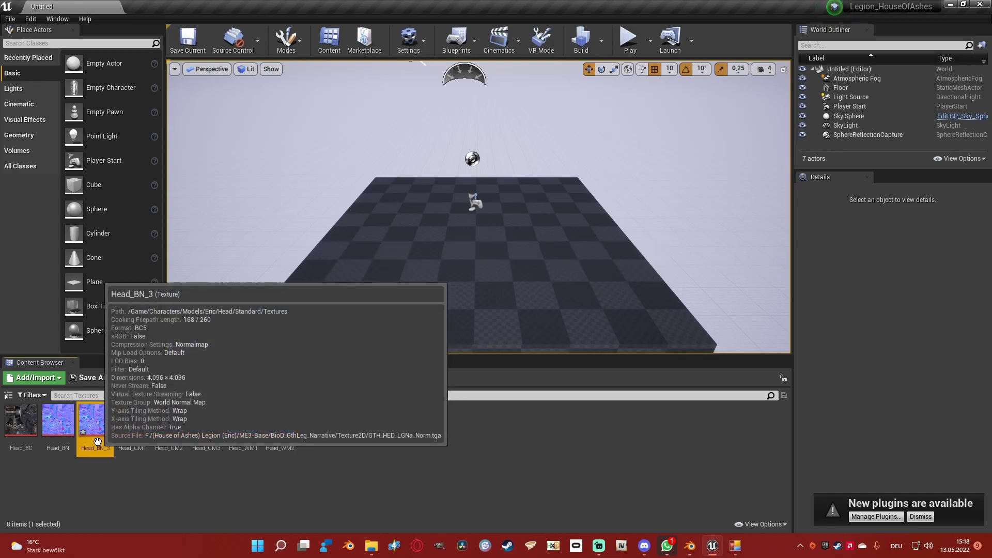
right_click(98, 442)
click(131, 233)
drag(109, 448, 97, 448)
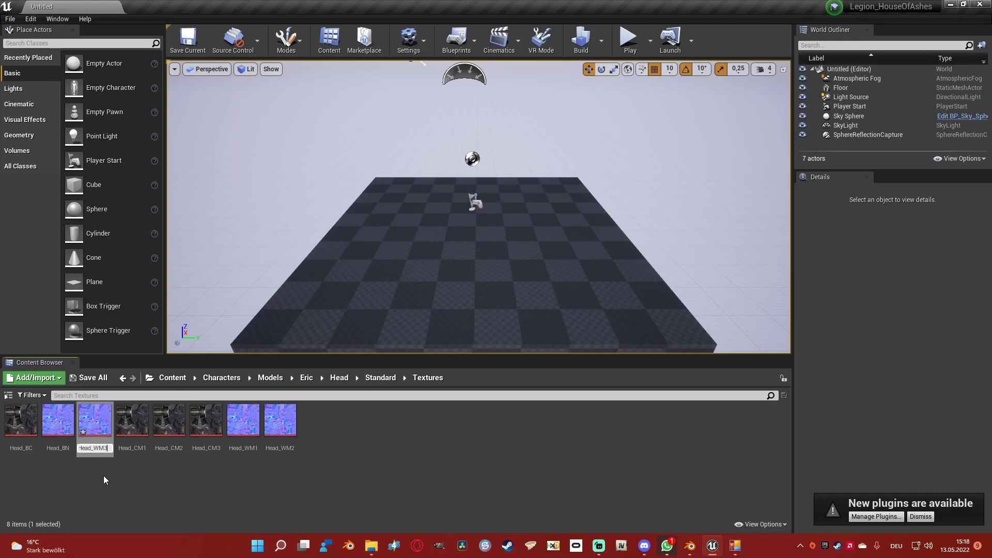
text(WM3)
key(Return)
click(355, 451)
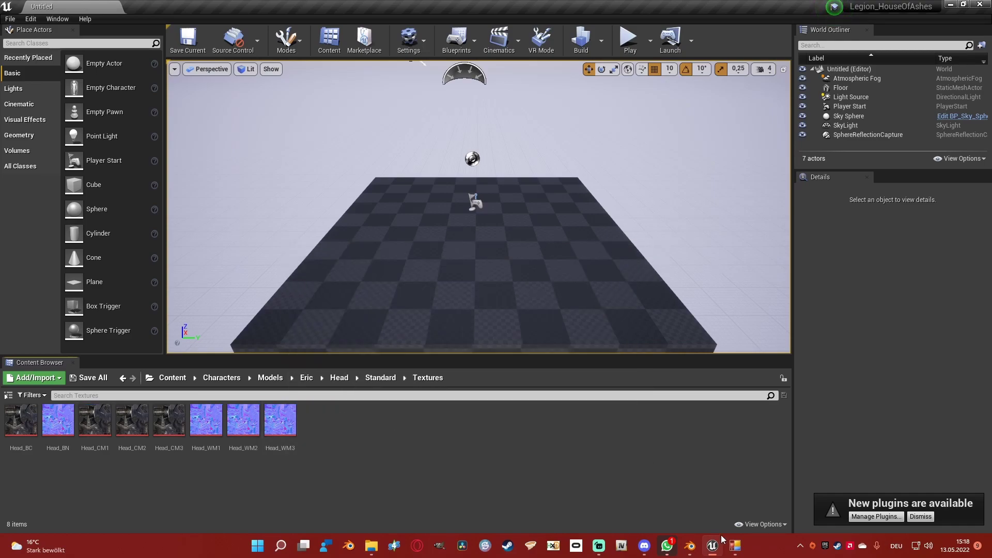
click(735, 546)
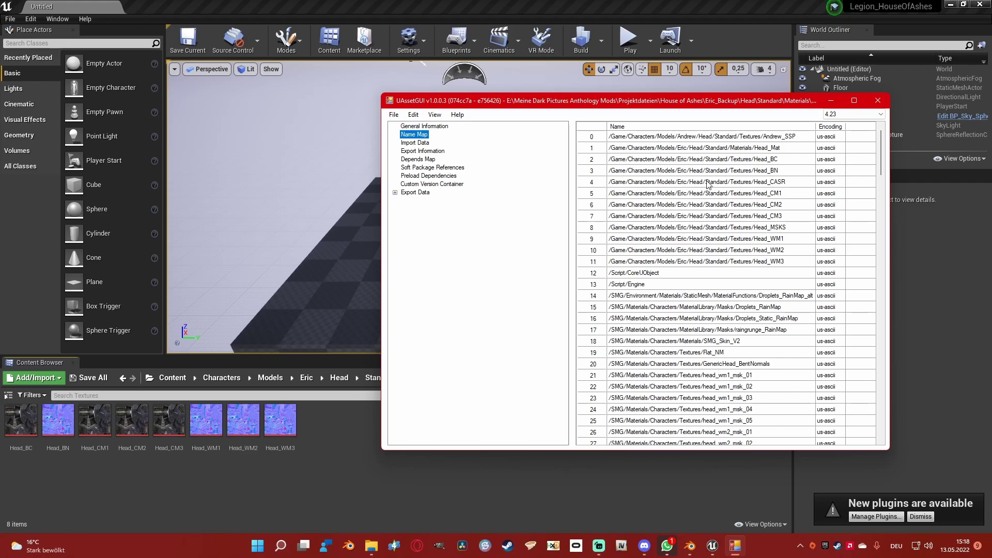
key(alt+Tab)
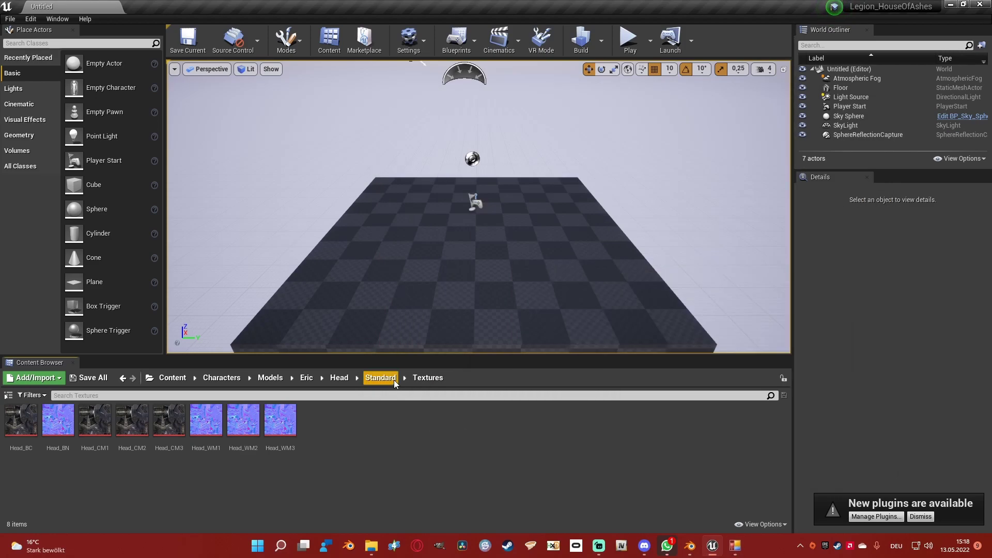
- Open EricStandardHead from the head's Standard folder, set its Post Process Anim Blueprint to PostProcessHeadAnimBlueprint, and close the mesh editor
click(381, 378)
double_click(96, 442)
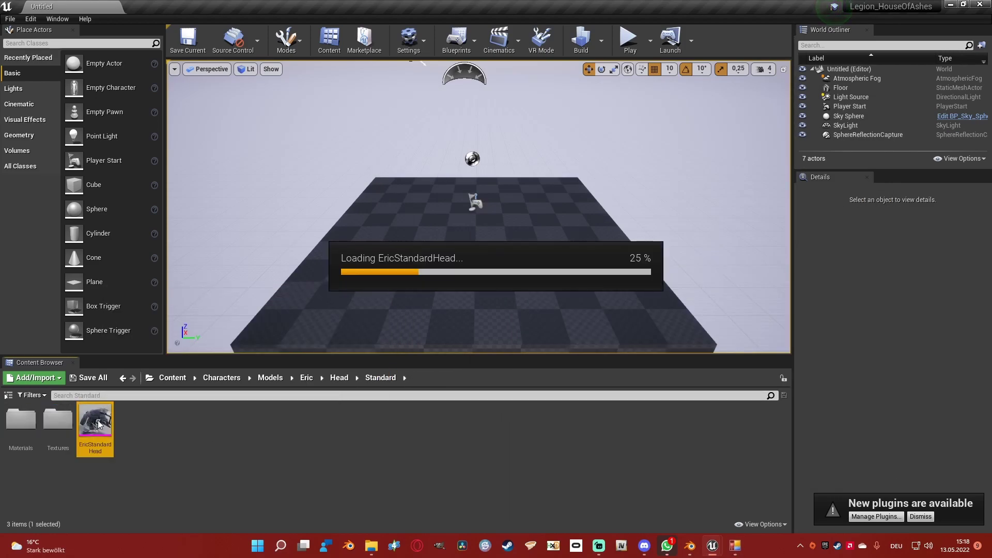
scroll(409, 272, down, 5)
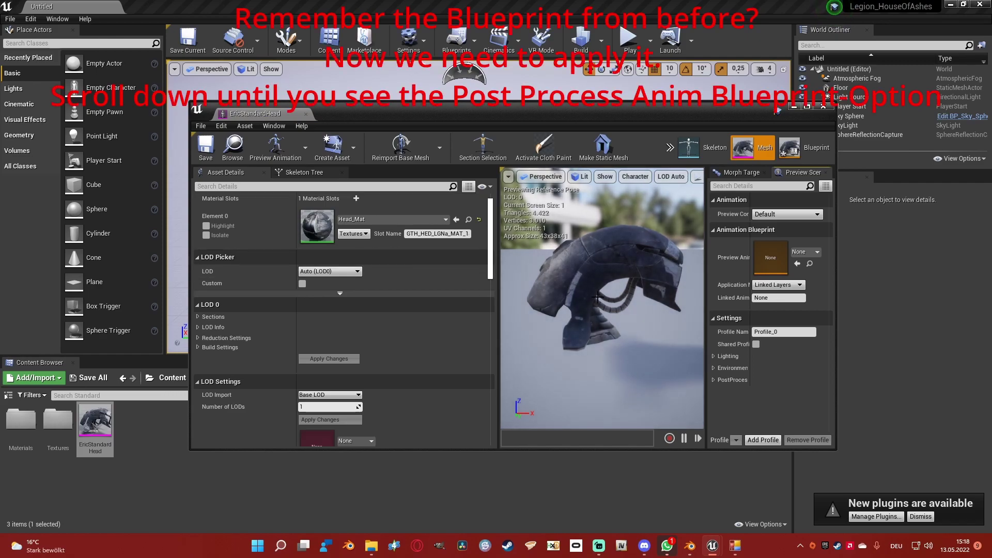
scroll(427, 290, down, 12)
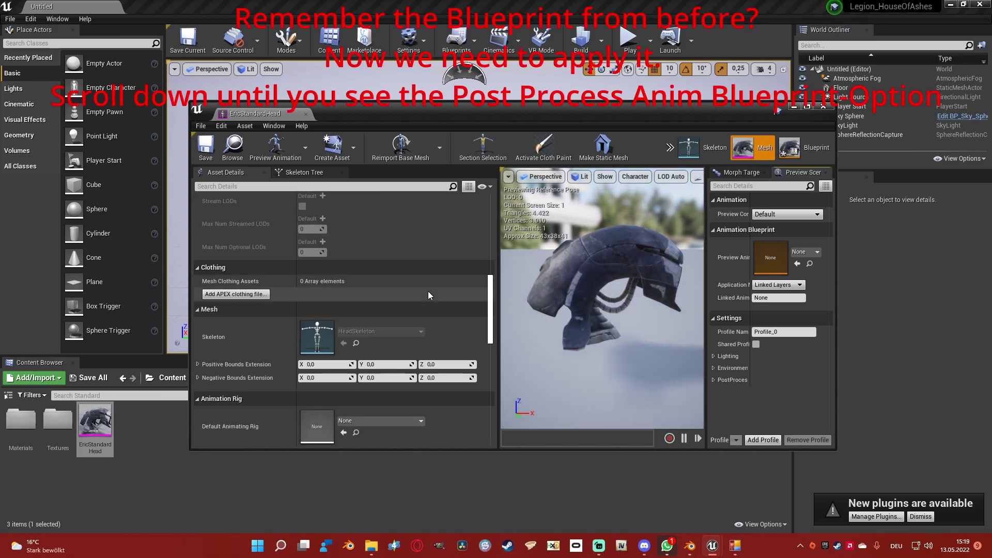
click(312, 310)
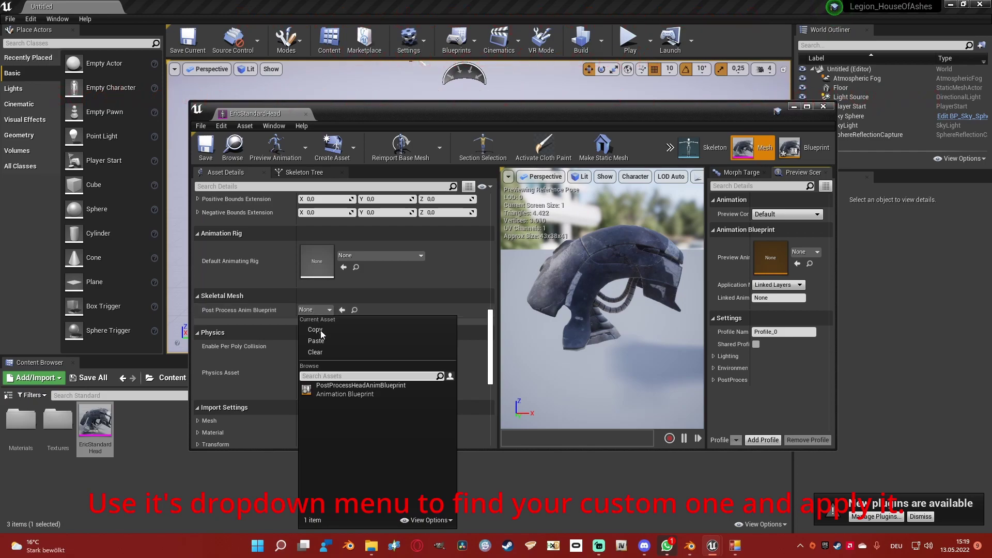
click(333, 388)
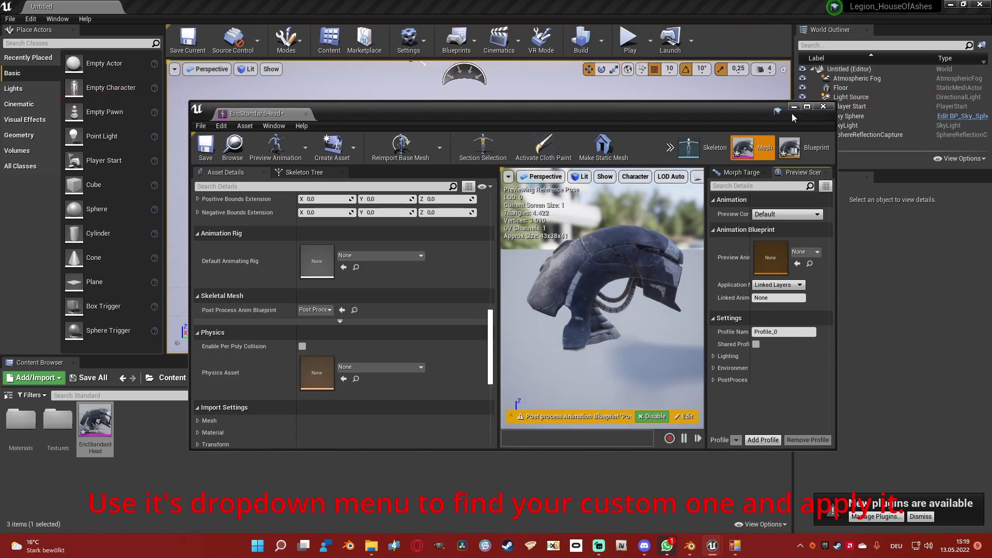
click(824, 106)
click(444, 433)
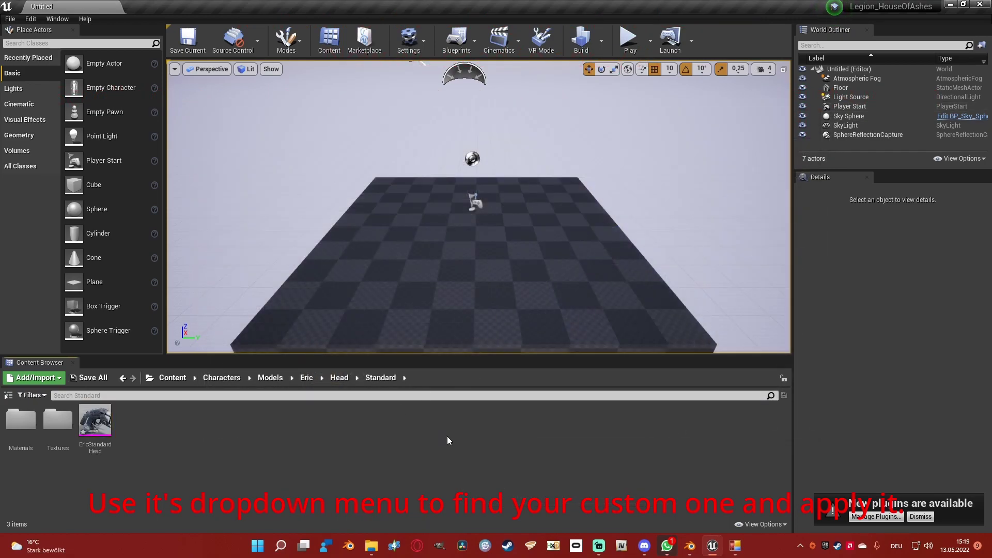
- Save all unsaved assets in the project
click(10, 19)
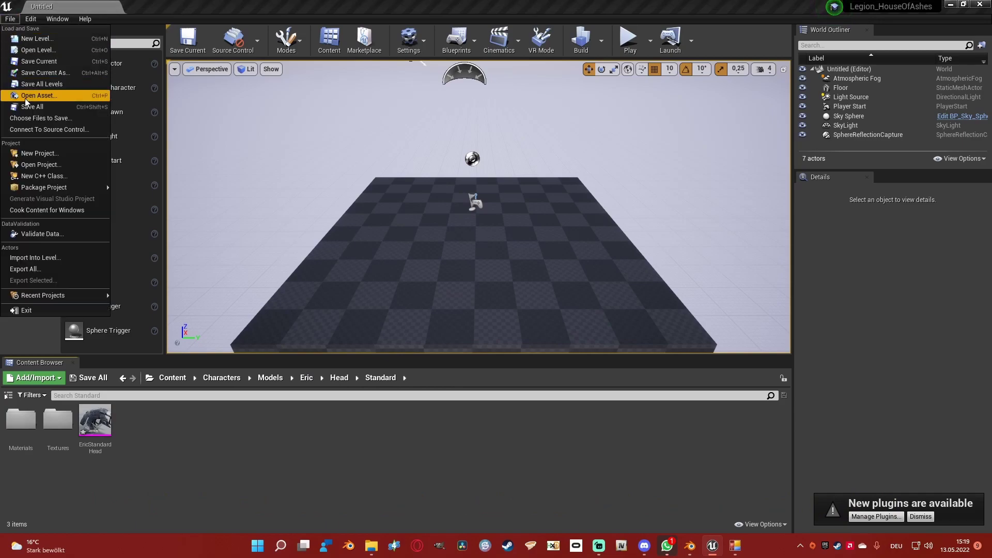
click(31, 107)
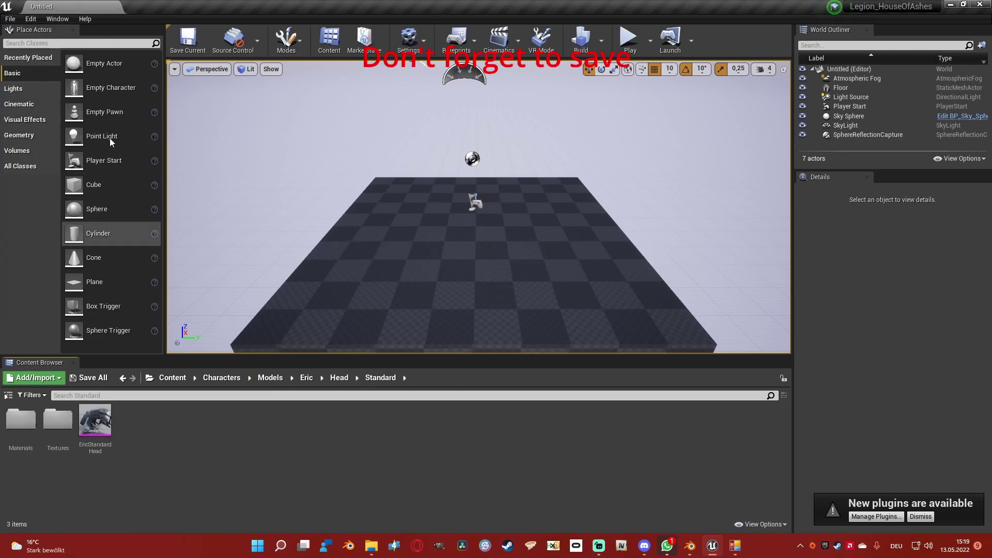
click(11, 19)
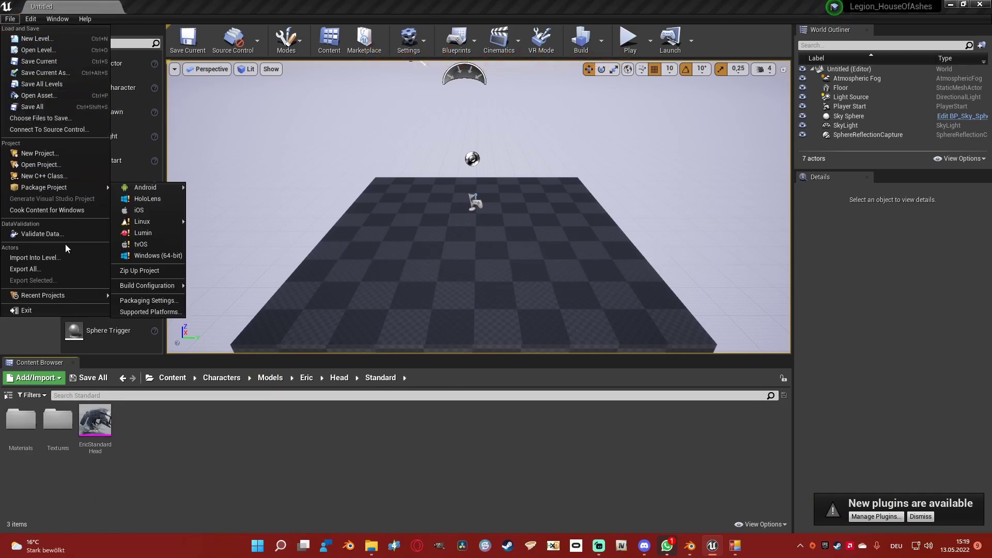
mouse_move(55, 191)
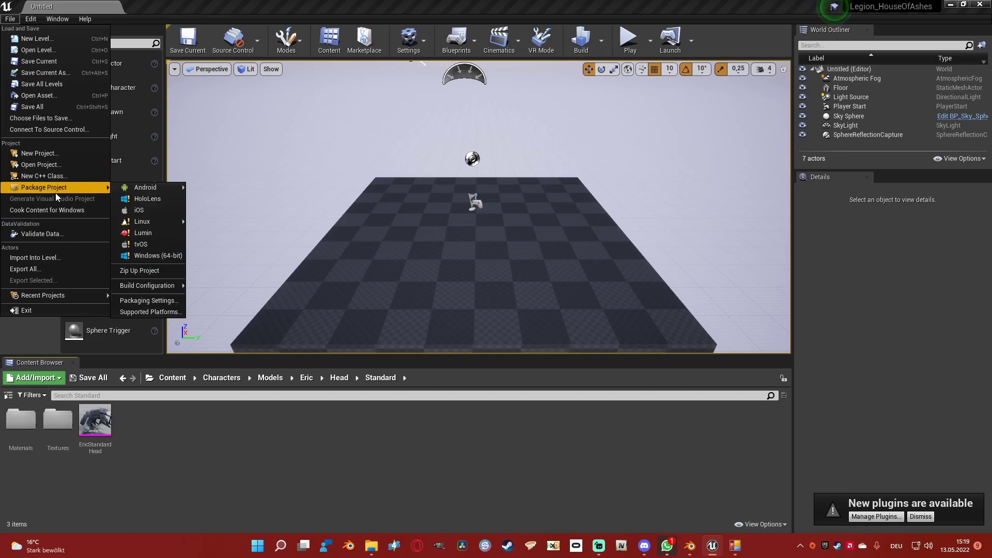
- In the project's packaging settings, disable Use Pak File and Share Material Shader Code
click(31, 18)
click(58, 166)
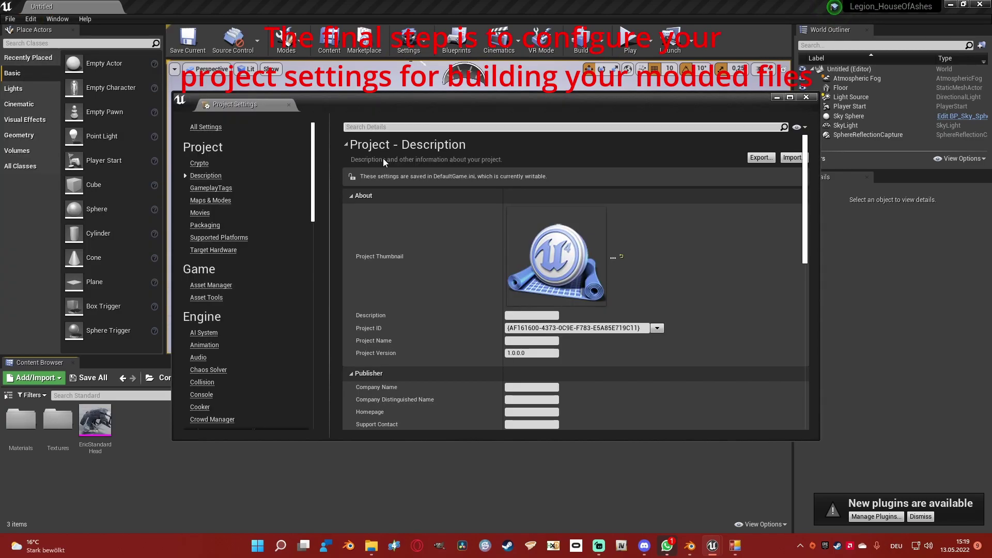
click(205, 225)
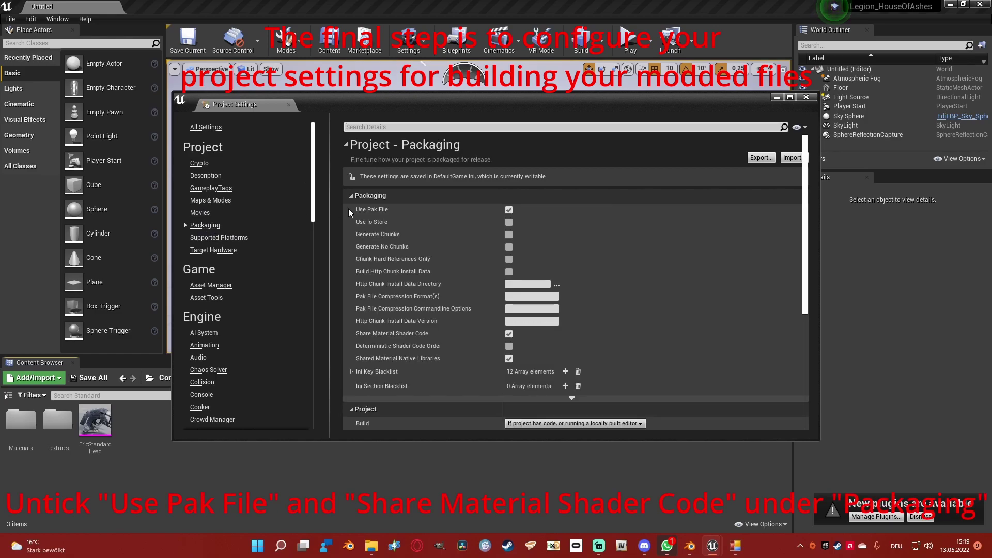
click(508, 210)
click(507, 336)
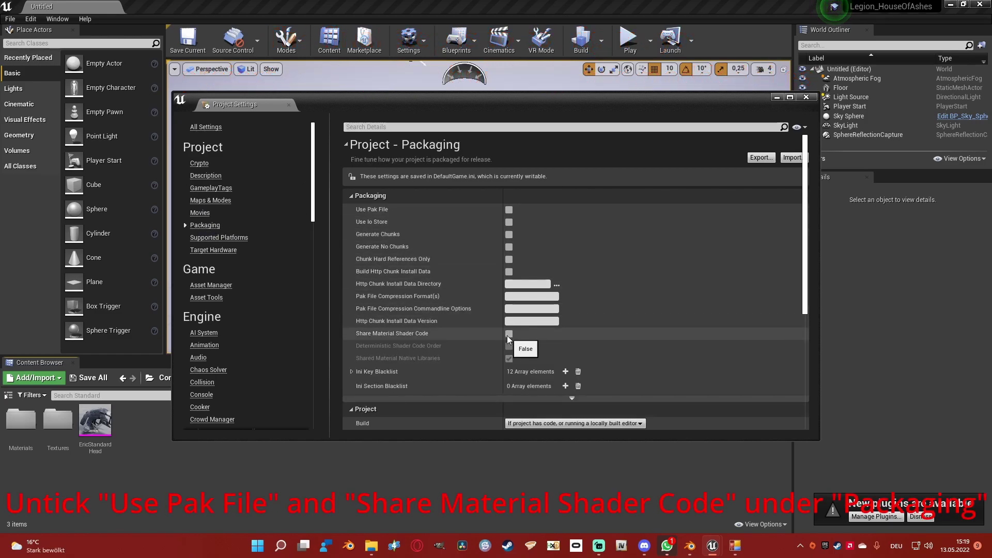
- Search the project settings for "Direc" and add seven empty entries to Directories to never cook
click(397, 127)
text(Direc)
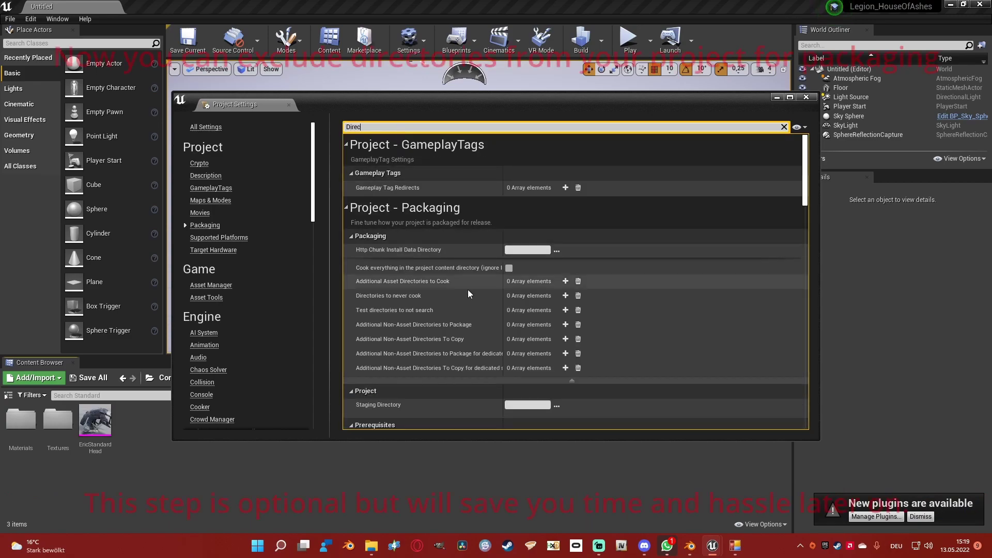
click(565, 296)
click(565, 296)
click(565, 295)
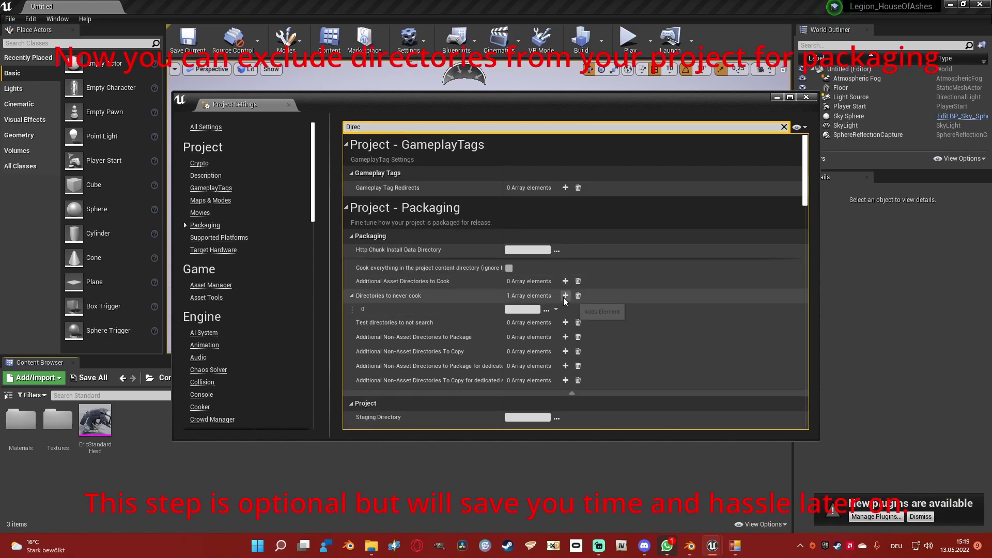
click(565, 296)
click(565, 295)
click(565, 295)
click(565, 296)
- Set the first two never-cook directories to /Game/Characters/AnimBlueprints and /Game/Characters/Skeletons
click(546, 310)
click(560, 340)
click(576, 348)
click(546, 322)
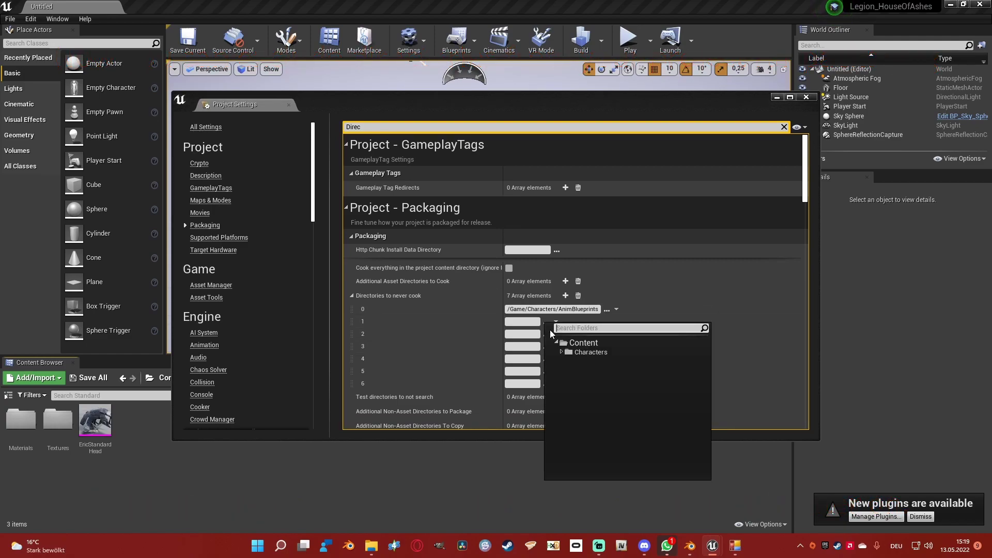
click(560, 351)
click(578, 374)
- Set the third never-cook directory to /Game/Characters/Models/Eric/Body/Standard/Materials
click(547, 334)
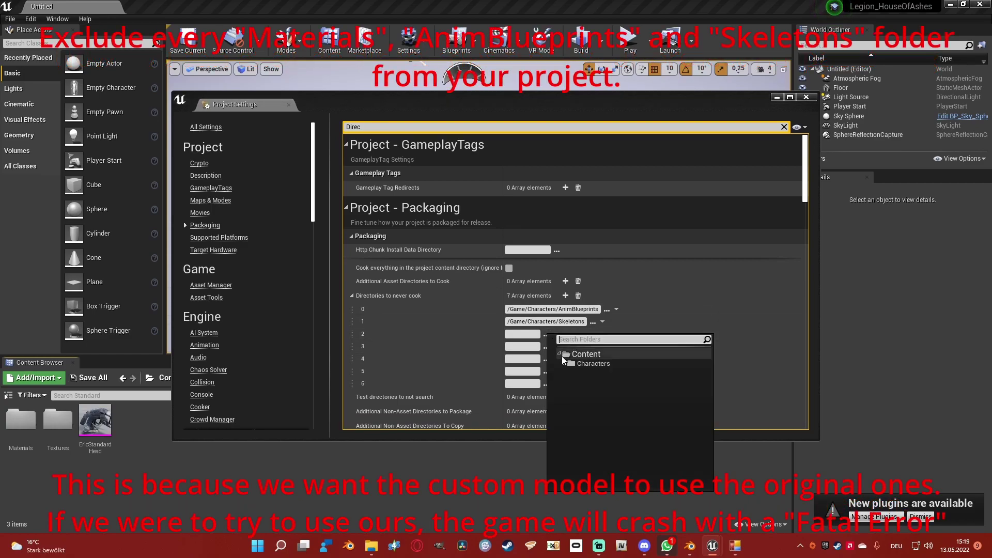
click(564, 363)
click(569, 380)
click(575, 388)
click(579, 397)
click(585, 404)
click(609, 413)
- Set the fourth never-cook directory to /Game/Characters/Models/Eric/Head/Standard/Materials
click(546, 349)
click(563, 379)
click(569, 396)
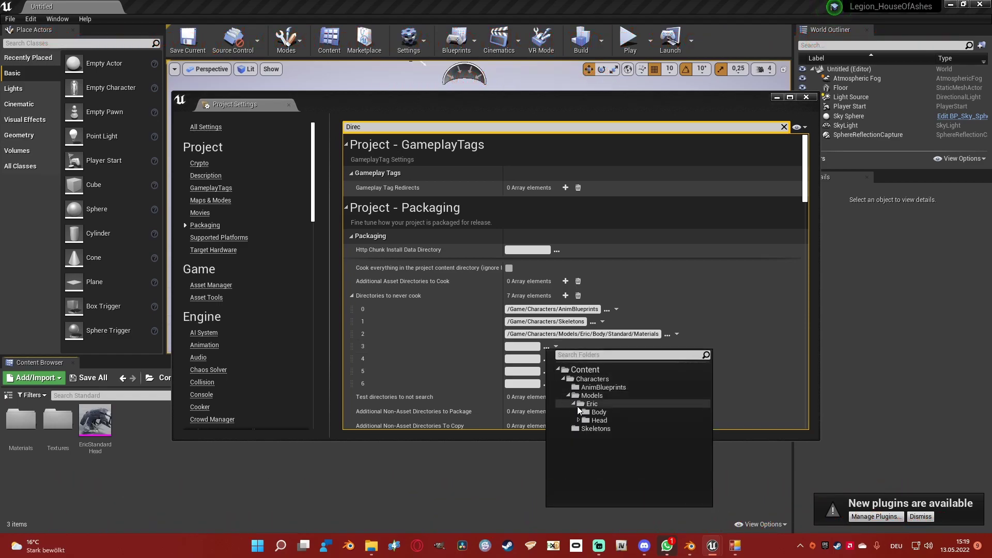
click(577, 405)
click(579, 420)
click(585, 429)
click(600, 435)
- Delete the three empty entries from Directories to never cook and close the project settings
click(554, 359)
click(570, 381)
click(554, 359)
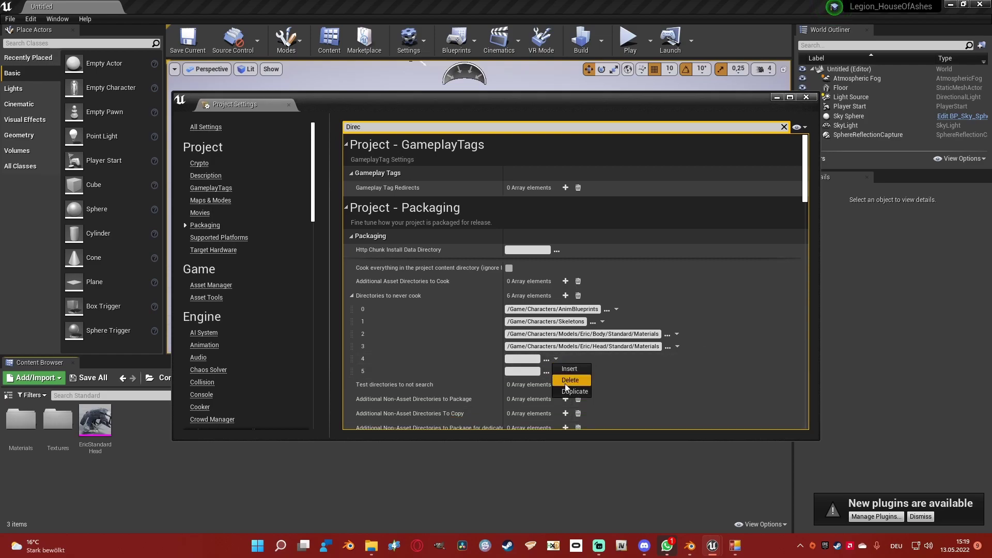
click(567, 380)
click(555, 359)
click(567, 381)
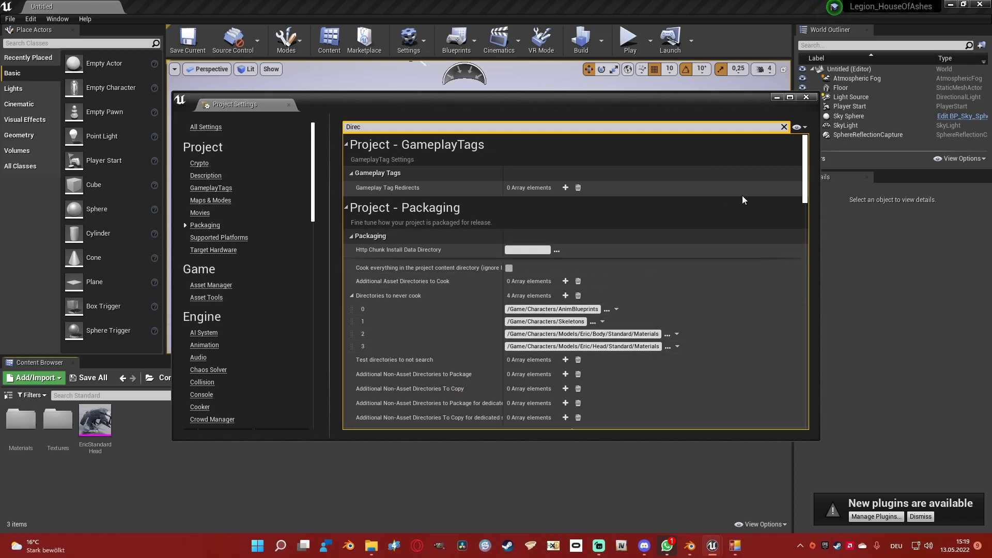
click(806, 98)
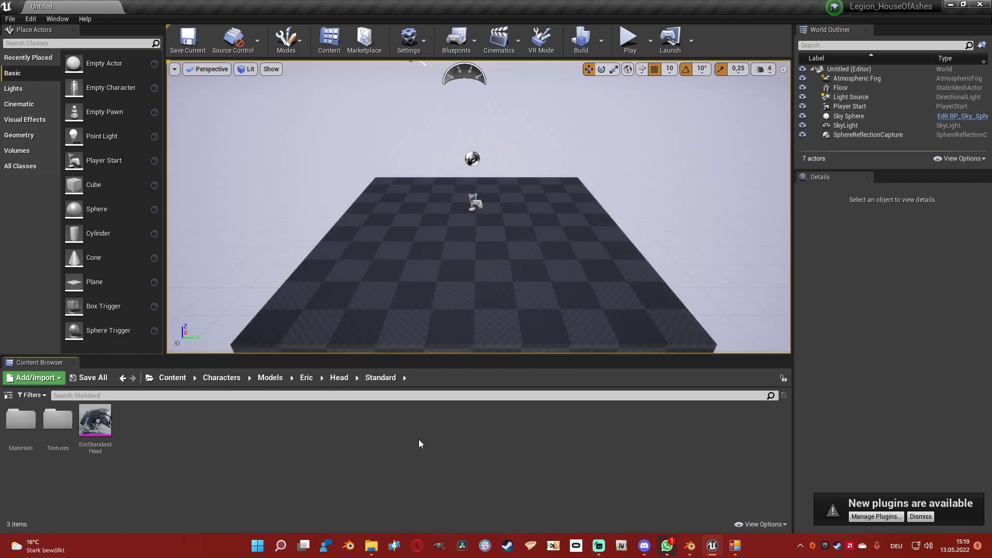
- Start packaging the project for Windows (64-bit) and continue despite the unsupported platform warning
click(10, 19)
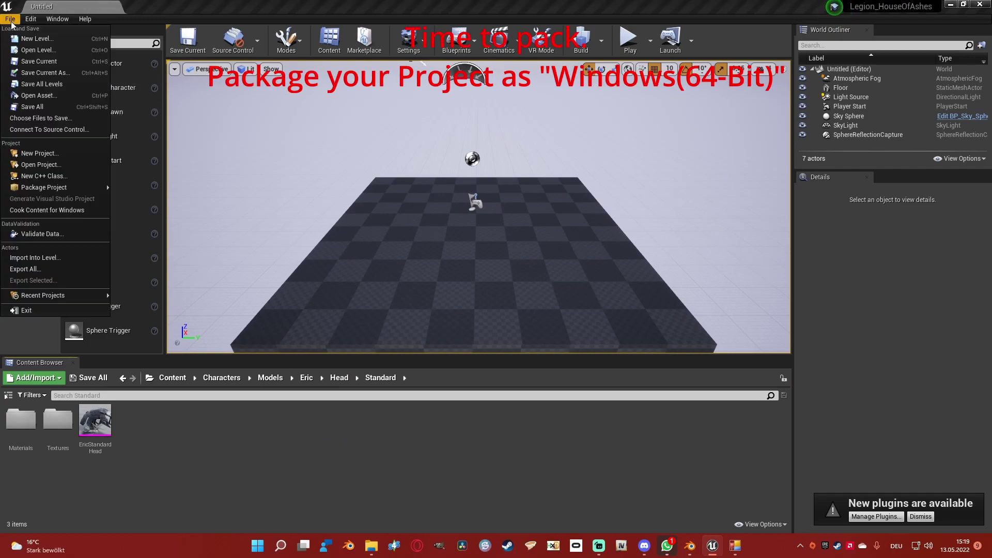
mouse_move(66, 188)
click(160, 254)
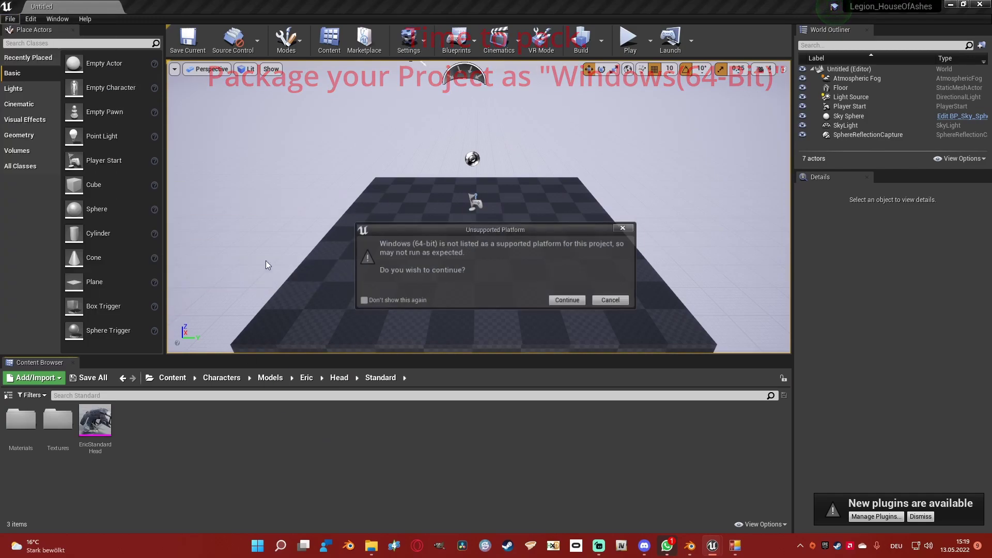
click(552, 302)
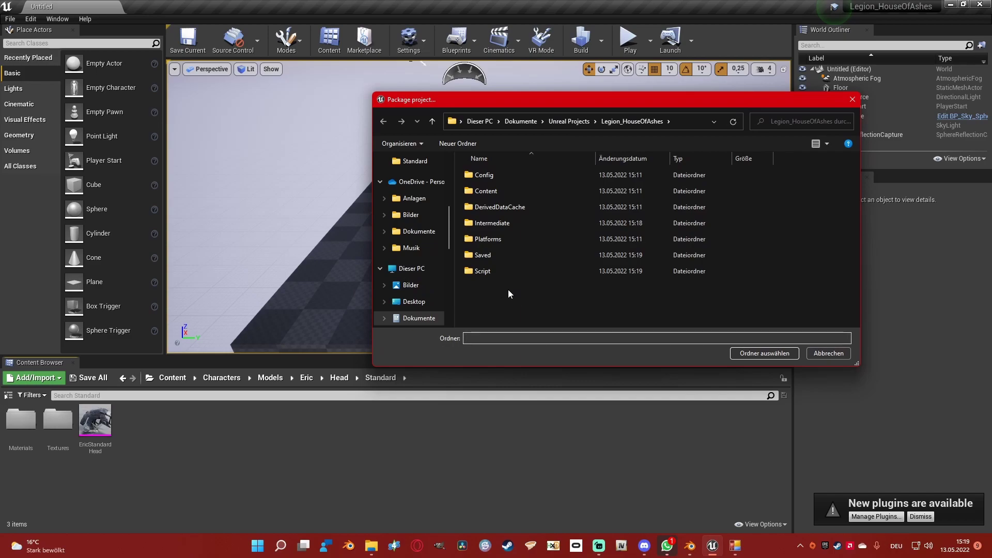
- Create a folder named Mod inside Legion_HouseOfAshes and select it as the packaging destination
right_click(520, 294)
mouse_move(556, 405)
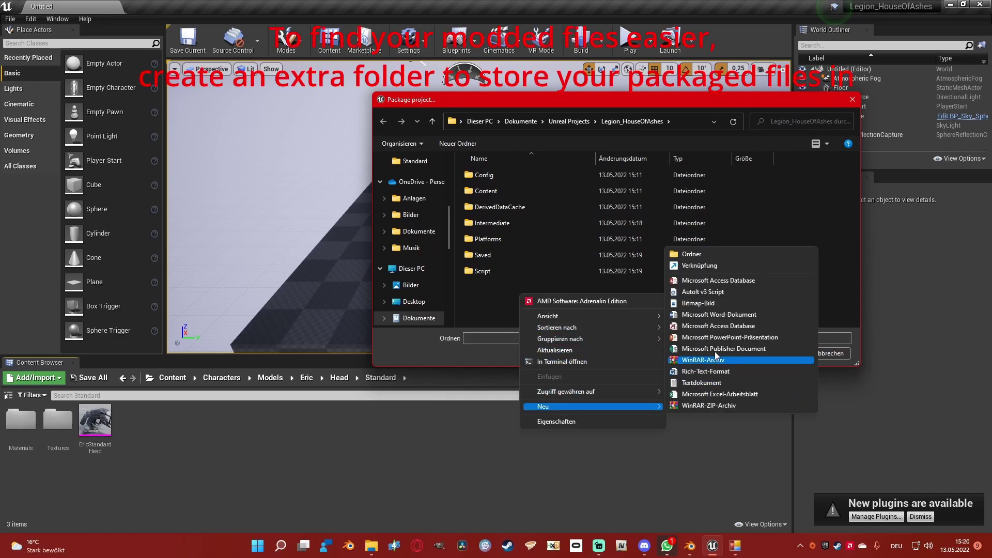
click(699, 252)
text(Mod)
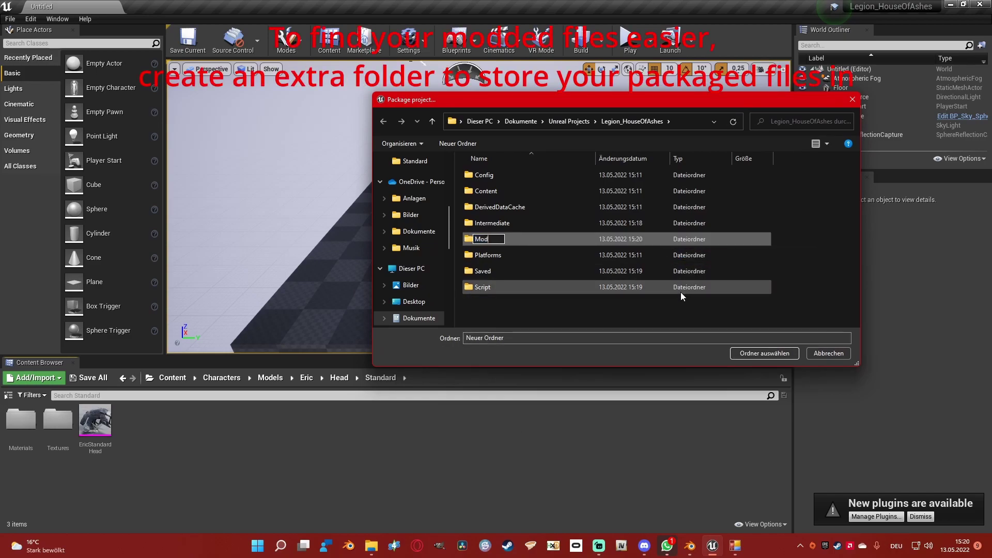
click(550, 238)
click(774, 353)
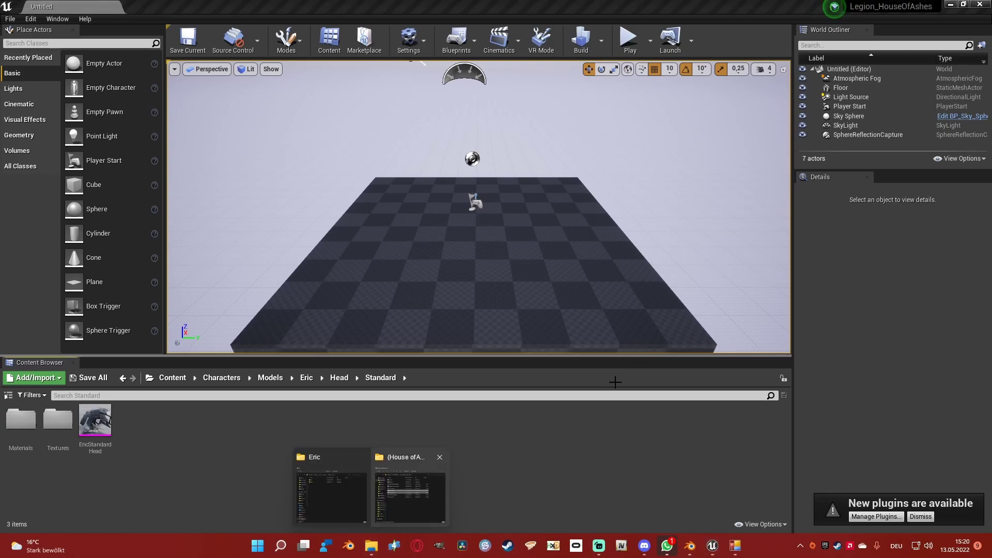
- In File Explorer, open the WindowsNoEditor folder inside Legion_HouseOfAshes's Mod folder and move the window aside
right_click(371, 547)
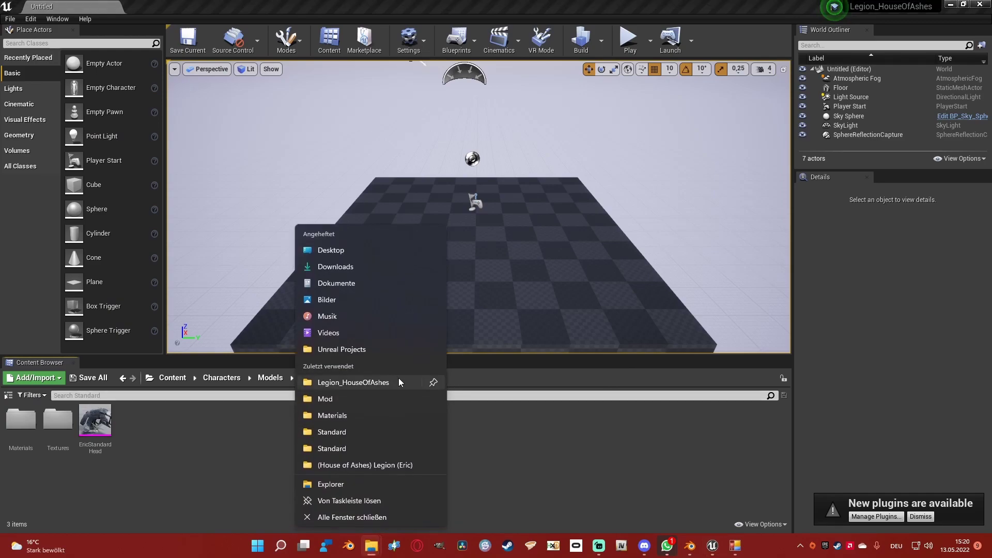
click(362, 382)
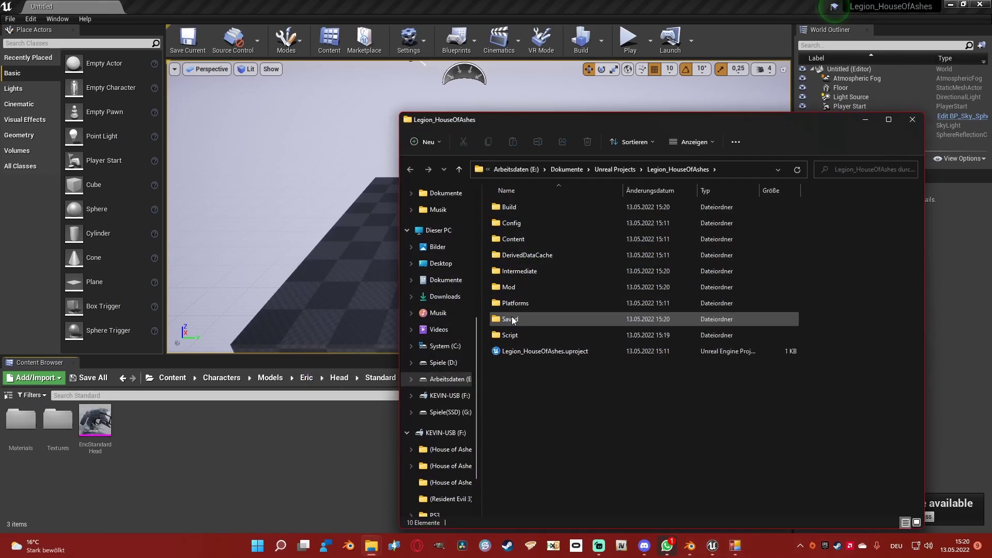
double_click(513, 289)
double_click(519, 208)
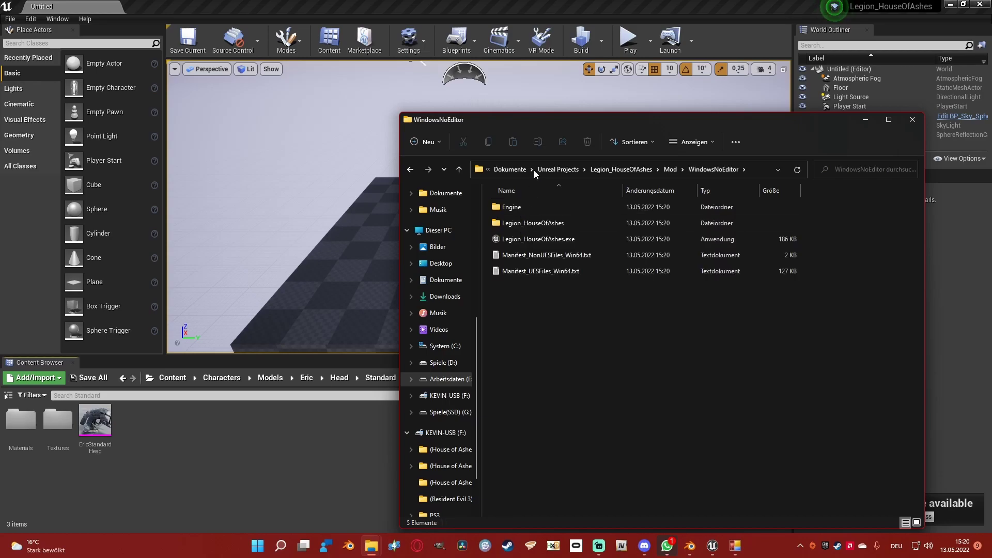
drag(554, 124, 264, 85)
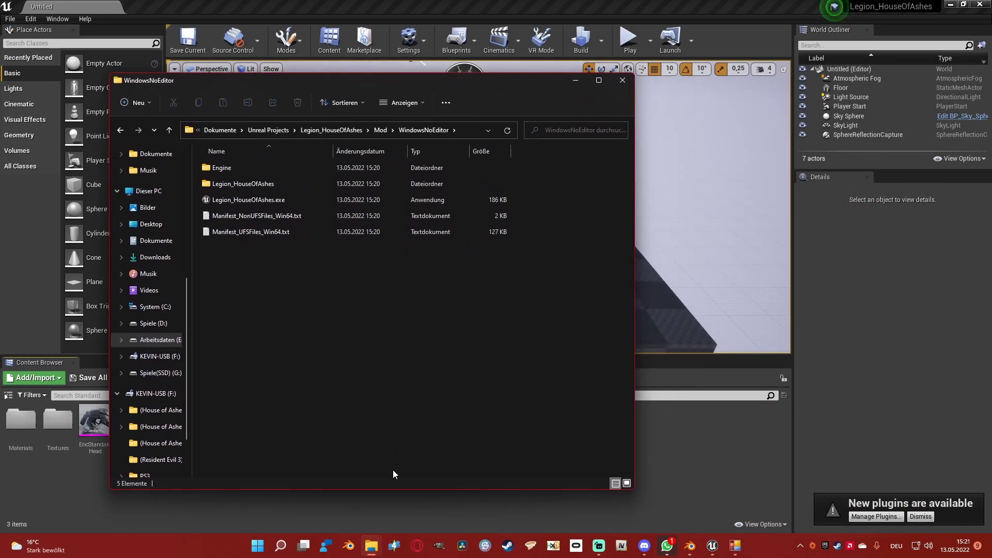
- Switch to the (House of Ashes) Legion (Eric) folder window and open Meine Dark Pictures Anthology Mods on the E: drive
right_click(372, 552)
click(372, 548)
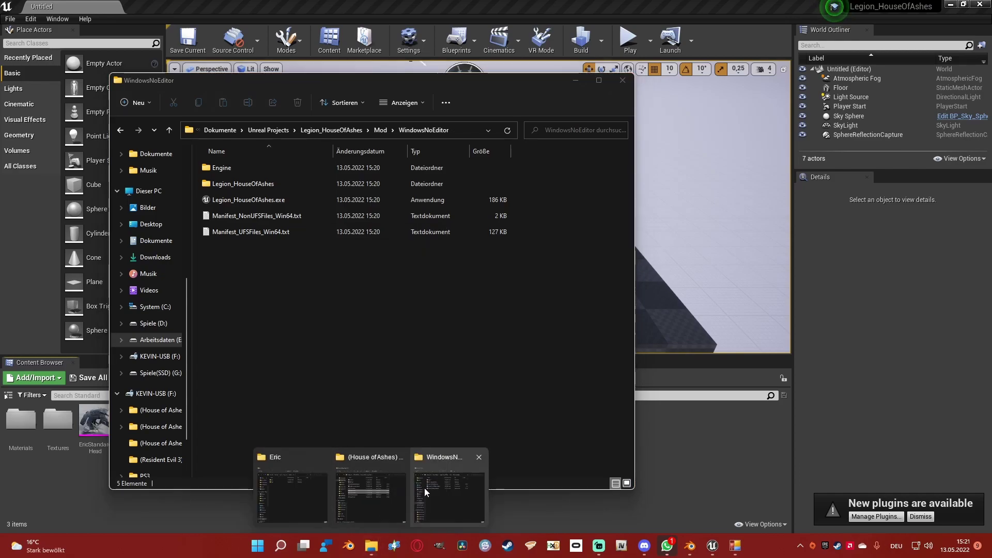
click(298, 492)
scroll(418, 357, up, 5)
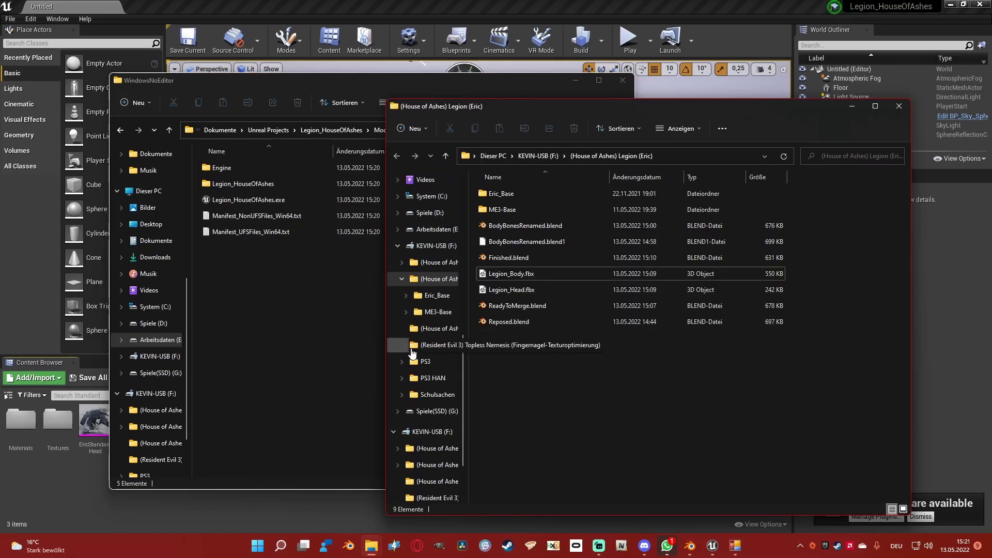
click(434, 349)
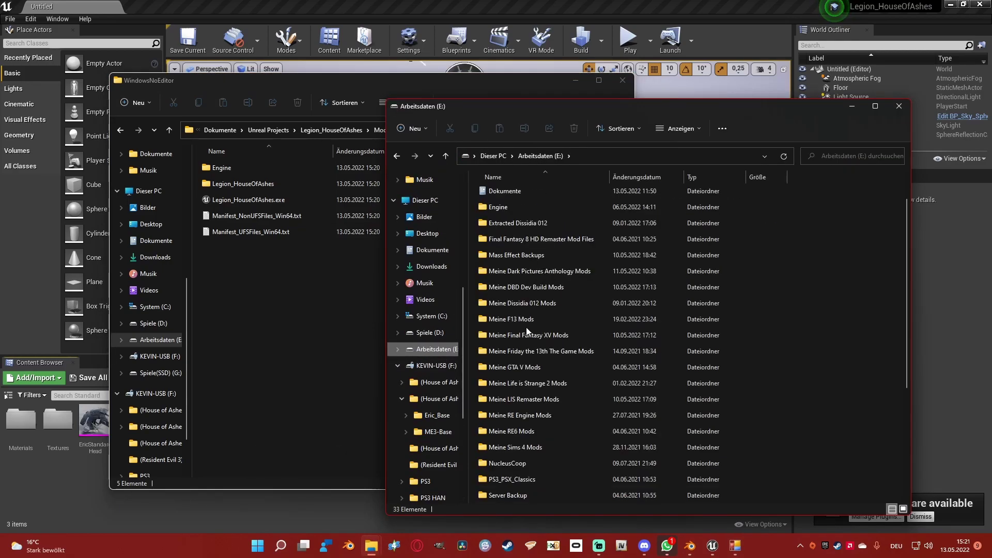
double_click(535, 271)
- Look through the subfolders of Meine Dark Pictures Anthology Mods, including Werkzeuge, and return to the mods folder
double_click(506, 256)
click(625, 156)
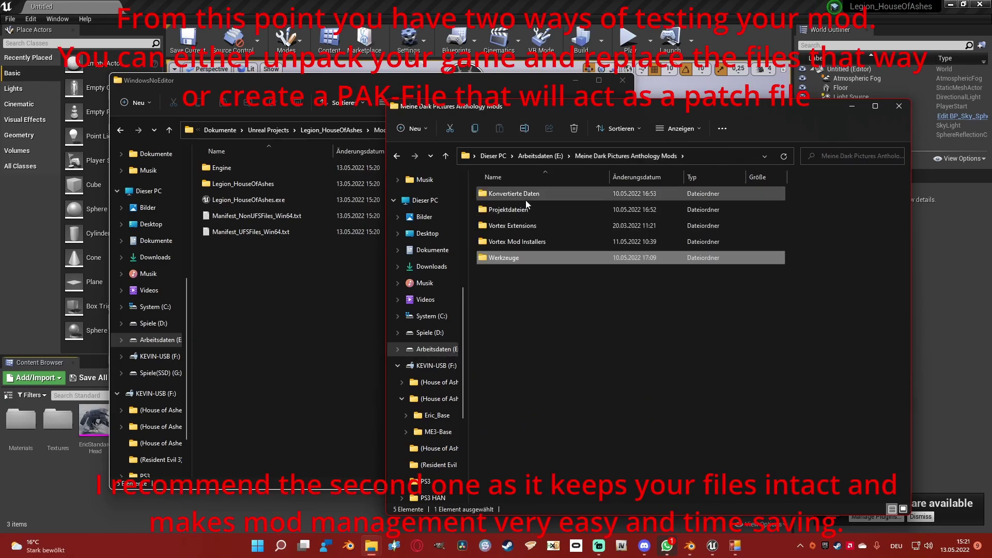
double_click(515, 255)
click(511, 194)
right_click(511, 194)
click(507, 215)
right_click(508, 209)
click(546, 261)
click(610, 156)
key(ctrl+w)
click(526, 212)
double_click(526, 212)
click(610, 156)
- Open the House of Ashes folder within Konvertierte Daten and make a copy of the Playable Nemesis (Eric) folder there
double_click(516, 196)
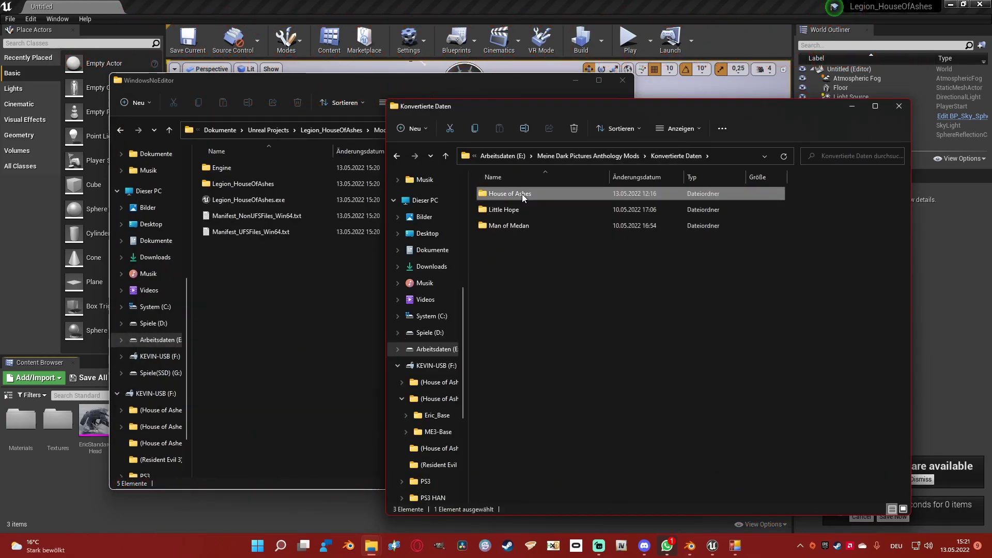
double_click(522, 194)
scroll(547, 260, down, 4)
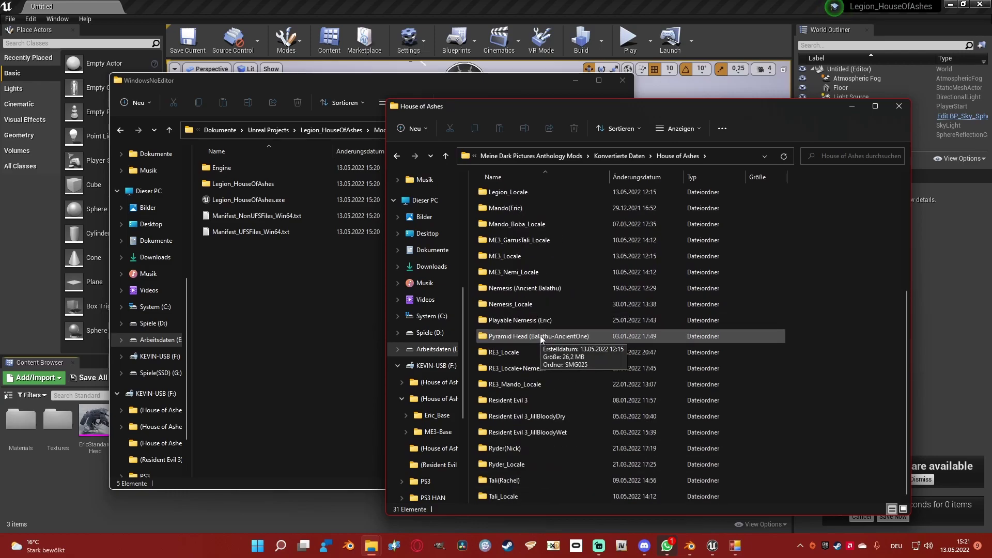
scroll(523, 276, up, 4)
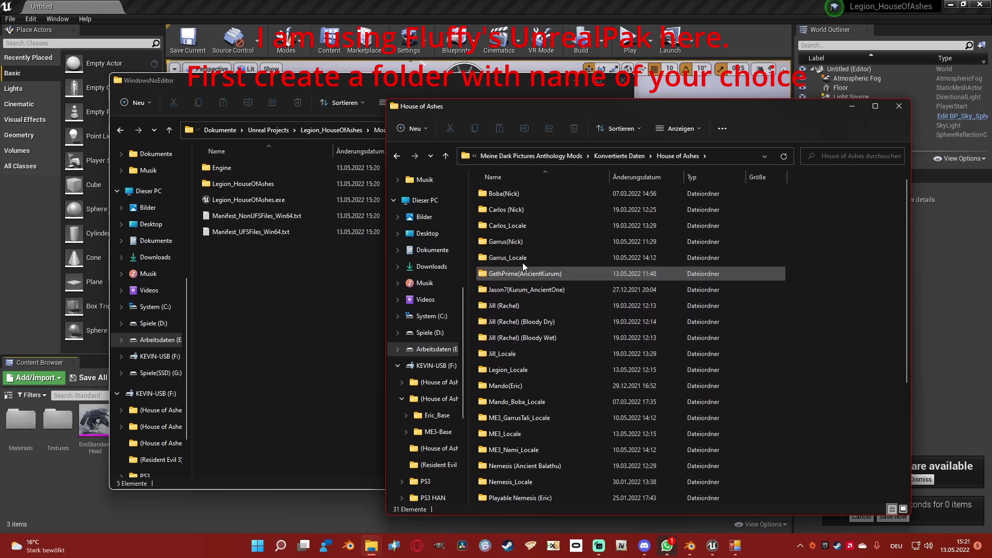
scroll(550, 364, down, 1)
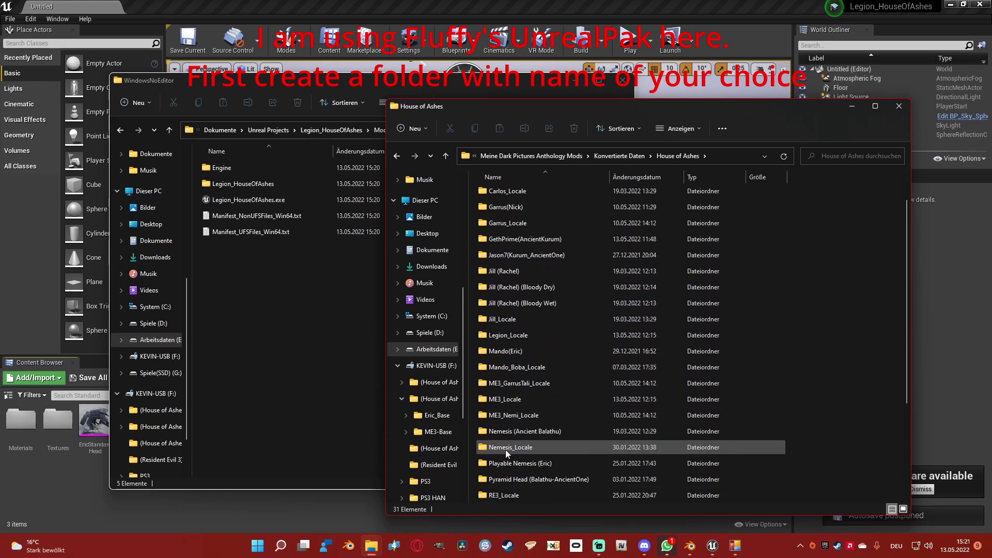
click(533, 467)
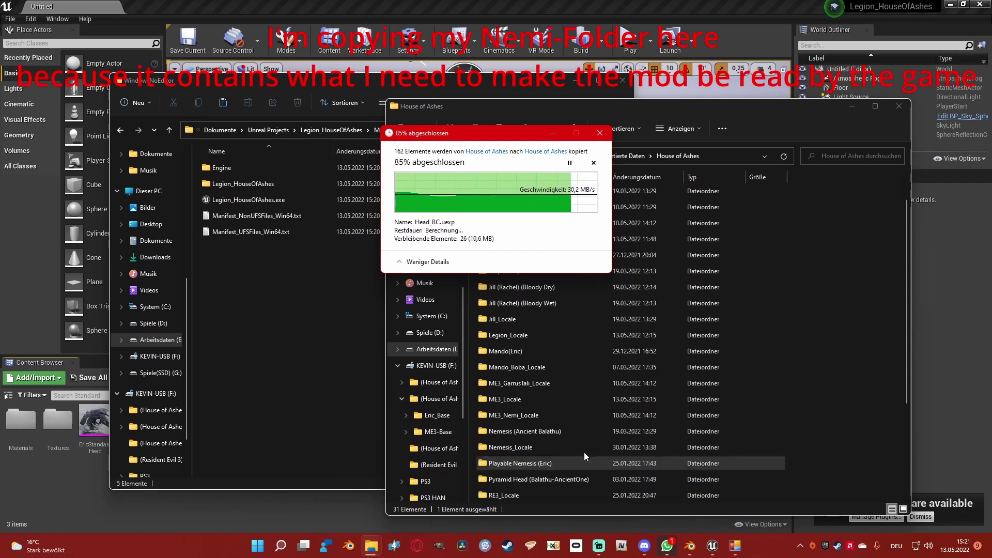
scroll(543, 443, down, 3)
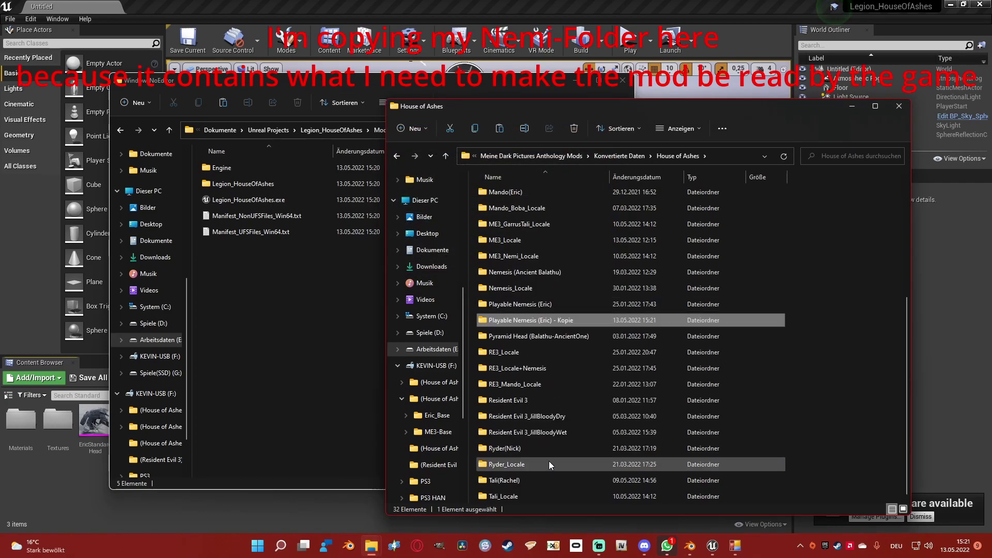
- Rename the copied Playable Nemesis (Eric) folder as Legion(Eric)
right_click(590, 324)
click(629, 337)
drag(574, 321, 500, 321)
text(Legion)
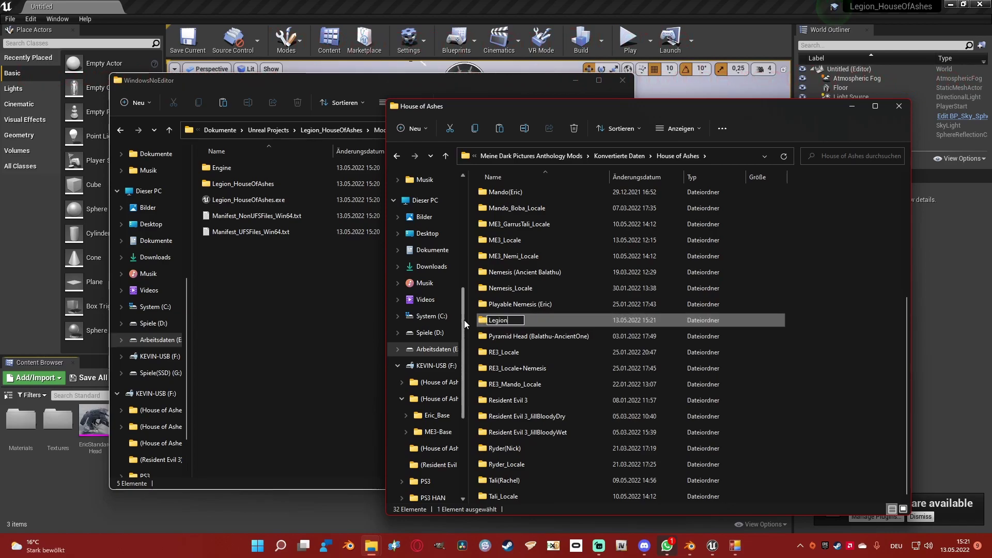
key(BackSpace)
text((Eric))
key(Return)
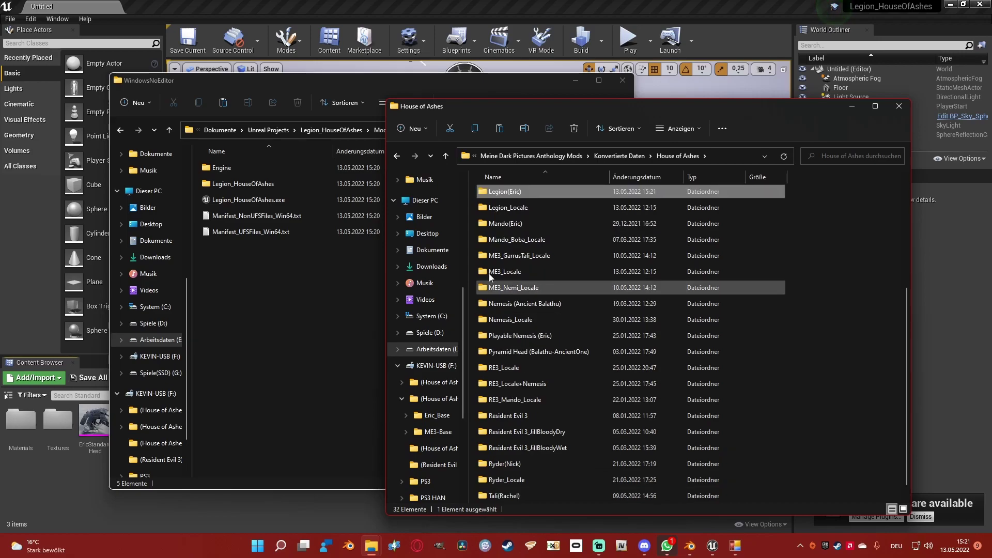
- Open the SMG025 folder inside Legion(Eric) and delete its old Content folder
double_click(513, 192)
double_click(512, 194)
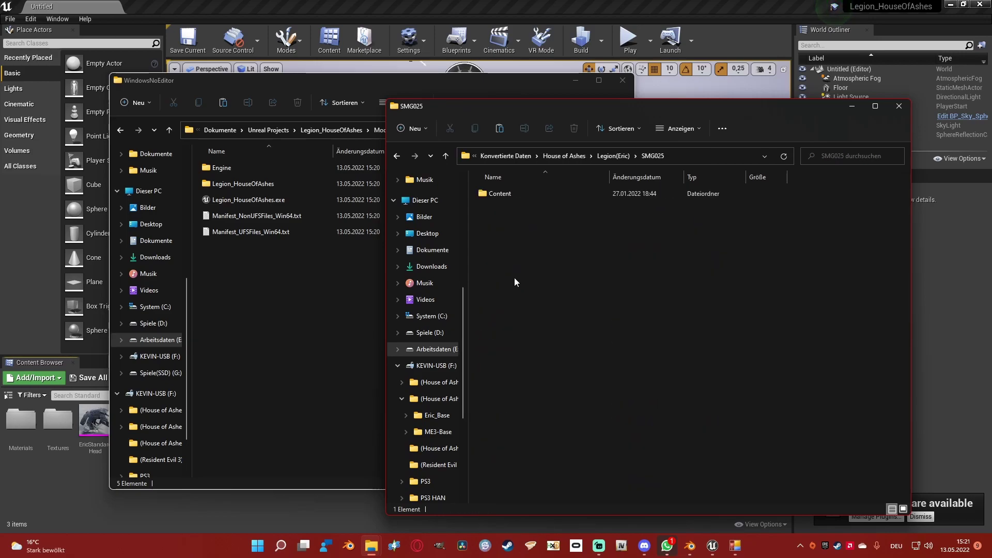
key(Delete)
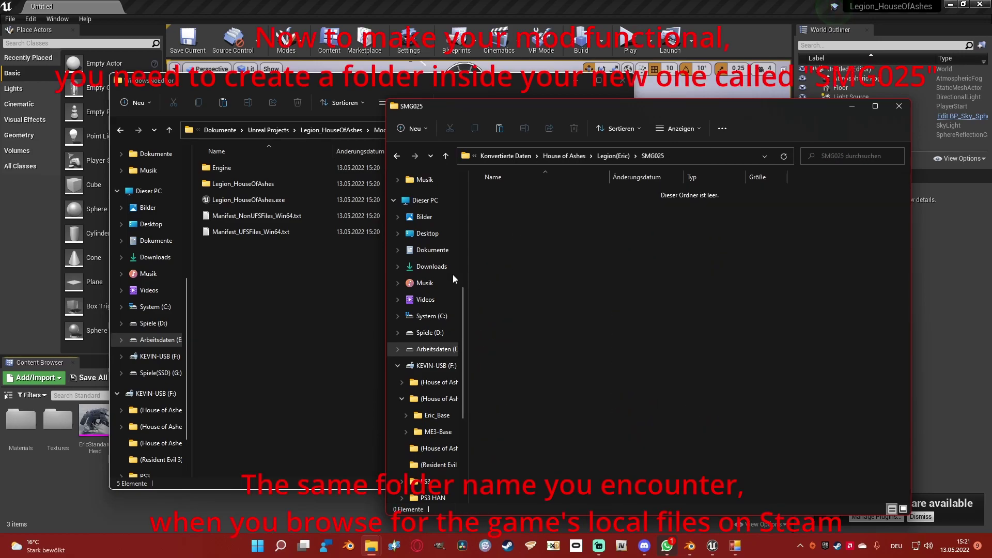
- Copy the Content folder from the packaged Legion_HouseOfAshes folder into Legion(Eric)'s empty SMG025 folder
click(256, 183)
double_click(256, 182)
click(216, 178)
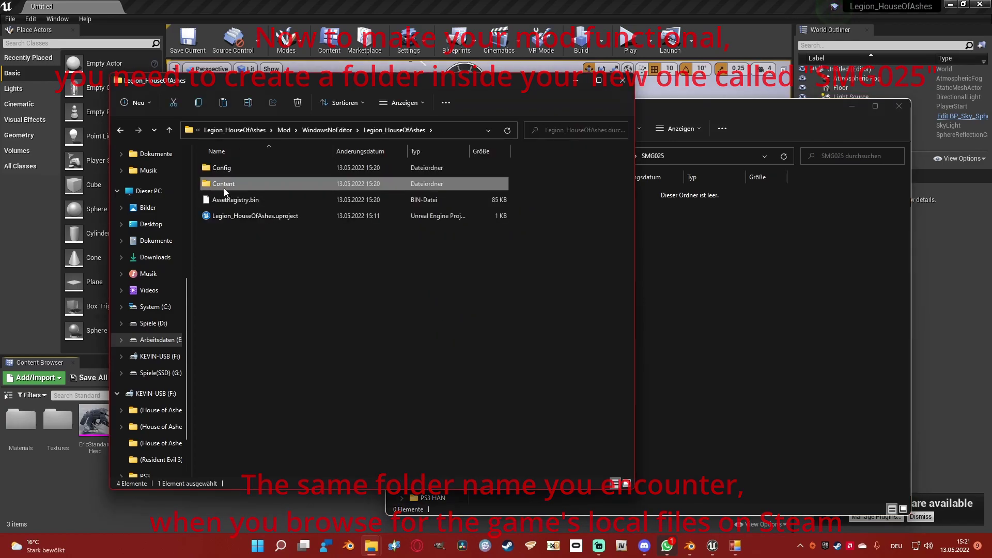
click(663, 255)
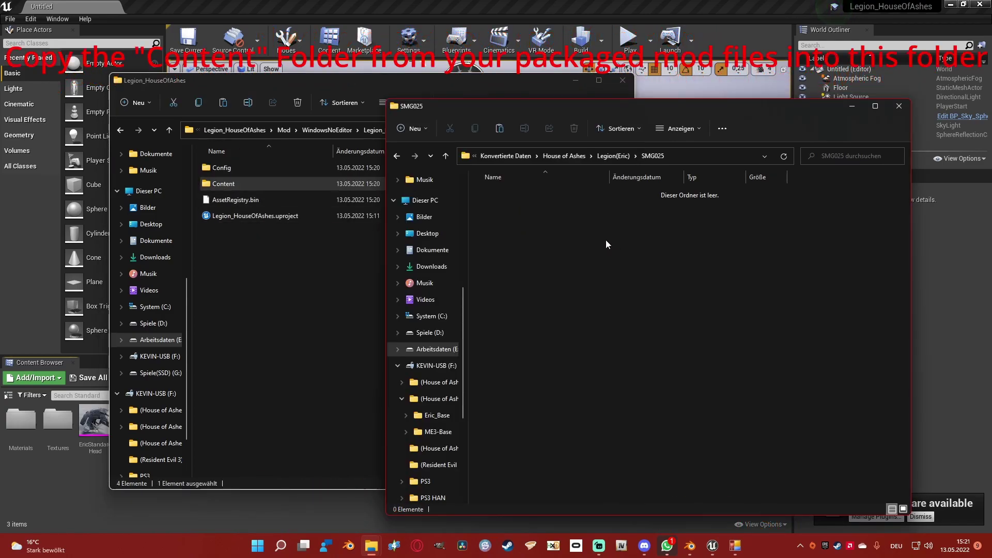
key(ctrl+v)
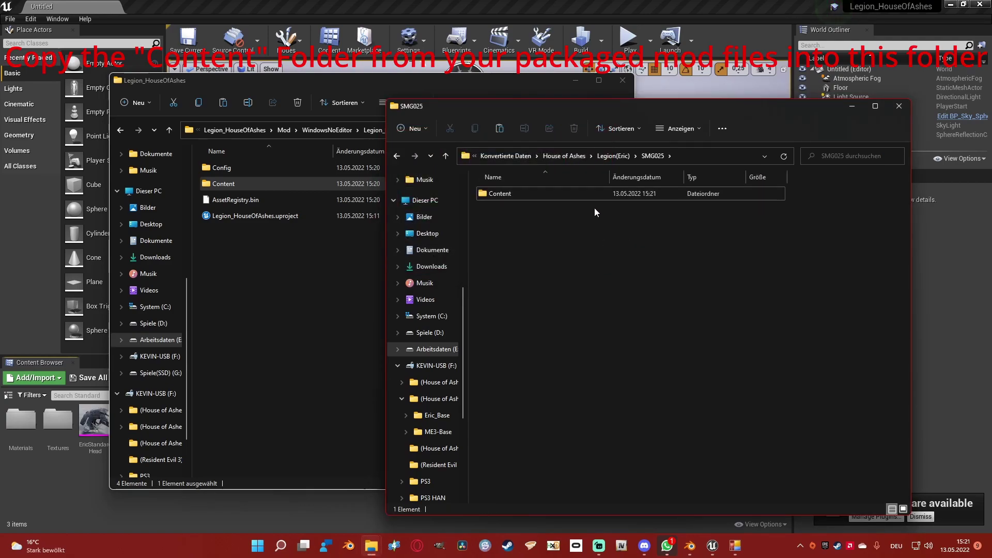
- Check the copied Content folder down through Characters, Models and Eric to the Body model and its Textures folder
double_click(575, 194)
double_click(504, 194)
double_click(509, 194)
double_click(509, 194)
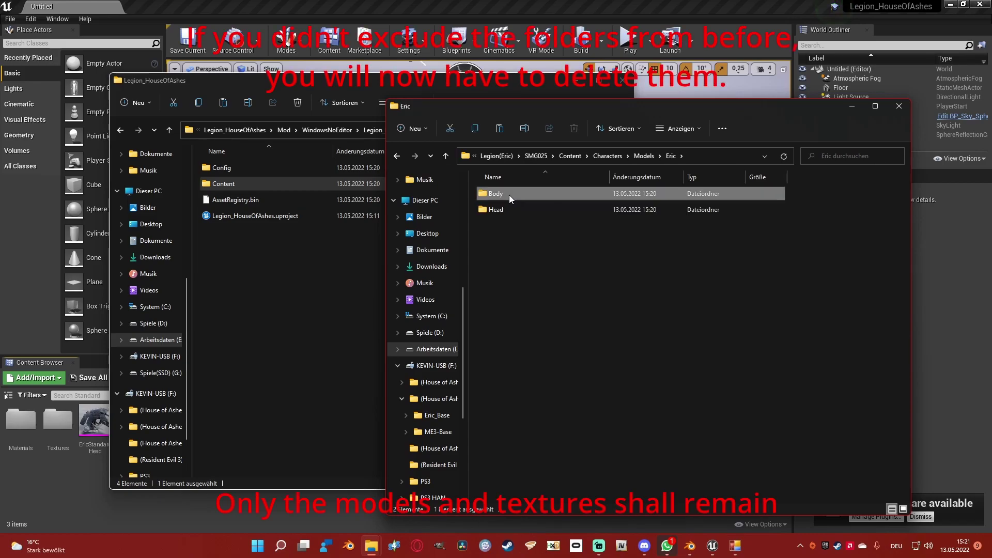
double_click(510, 194)
double_click(510, 194)
double_click(510, 195)
click(669, 157)
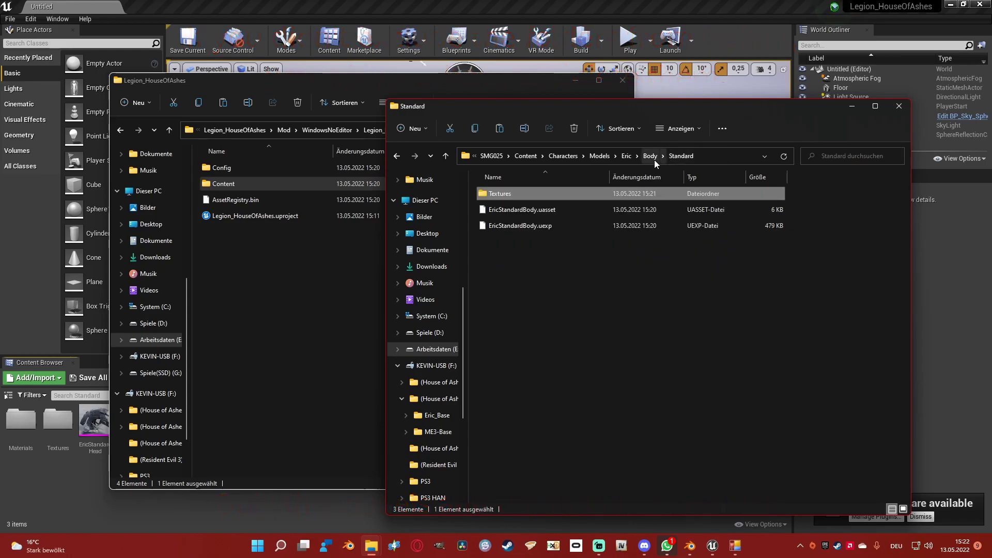
click(654, 160)
- Check the Textures folder of Eric's Standard Head and return to the House of Ashes folder in Konvertierte Daten
click(670, 156)
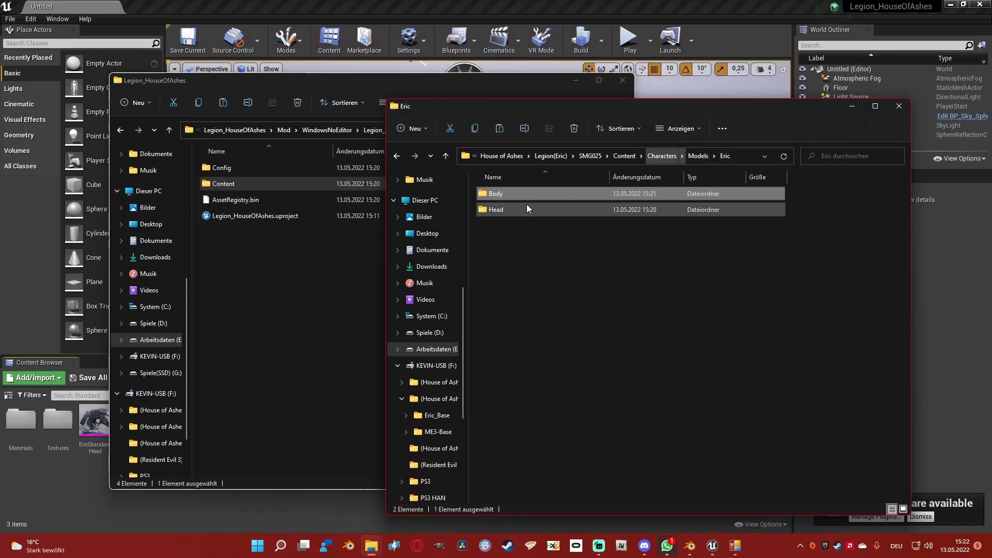
double_click(502, 210)
double_click(510, 192)
double_click(510, 194)
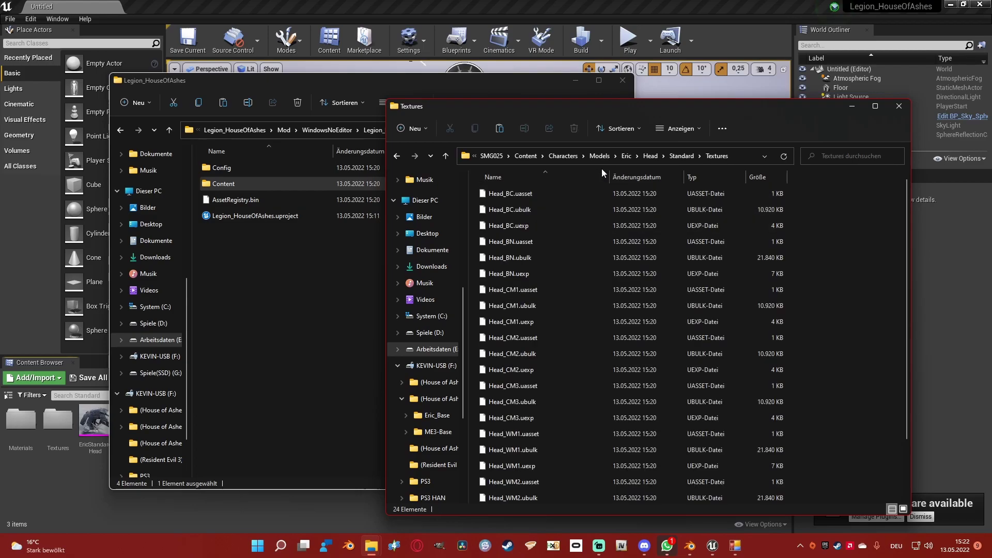
click(626, 156)
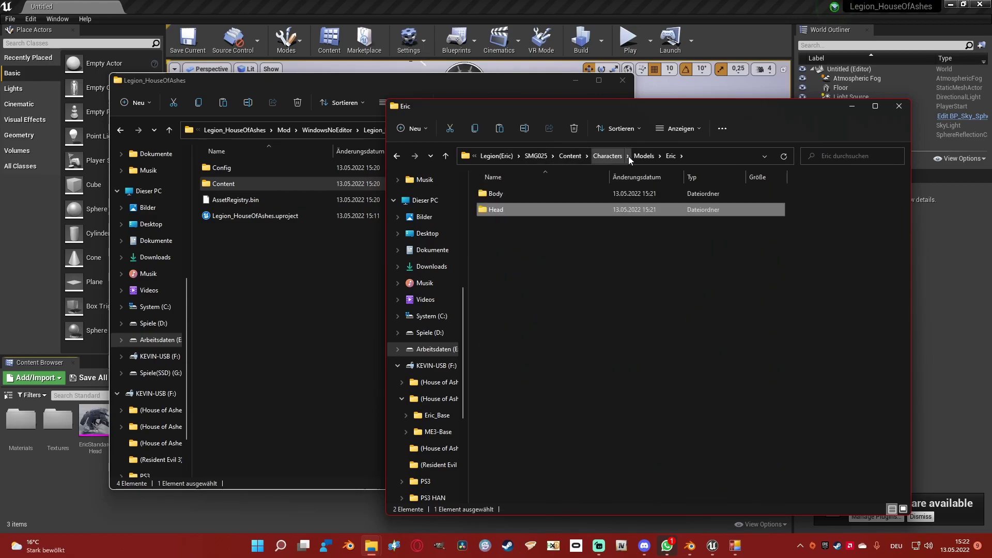
click(505, 162)
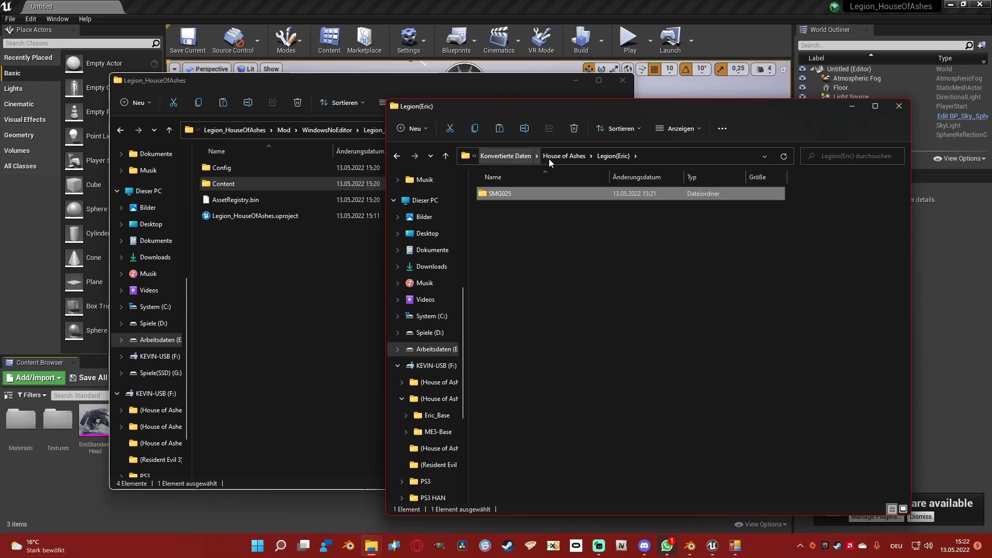
click(565, 158)
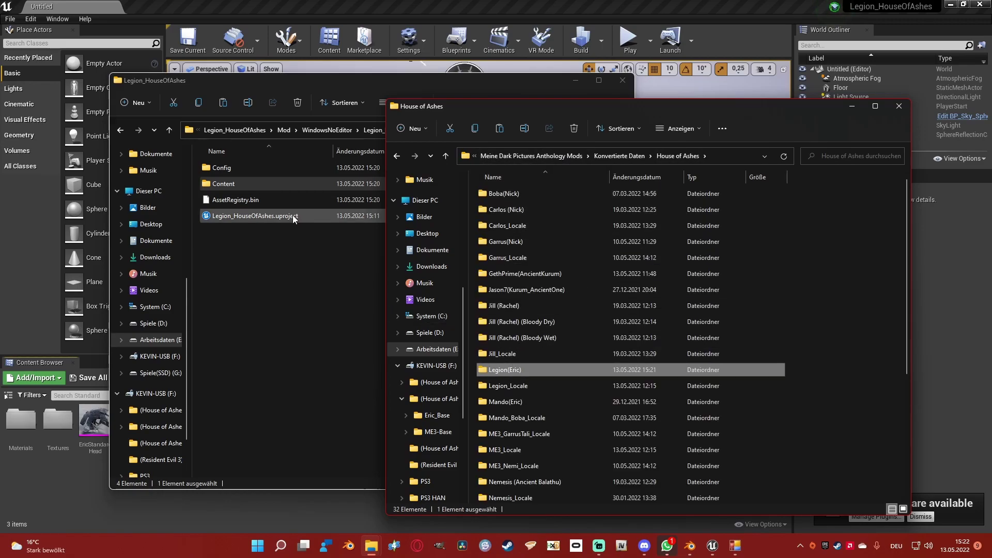
- Close the packaged project window and build a compressed PAK from the Legion(Eric) folder with UnrealPak-With-Compression.bat in the UnrealPak folder
click(628, 85)
click(623, 81)
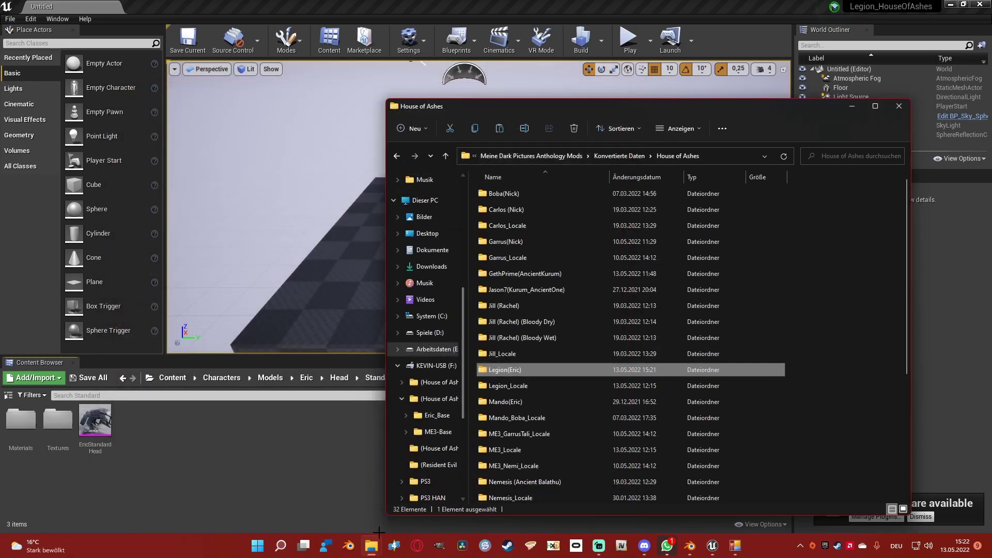
mouse_move(372, 545)
click(457, 490)
click(831, 324)
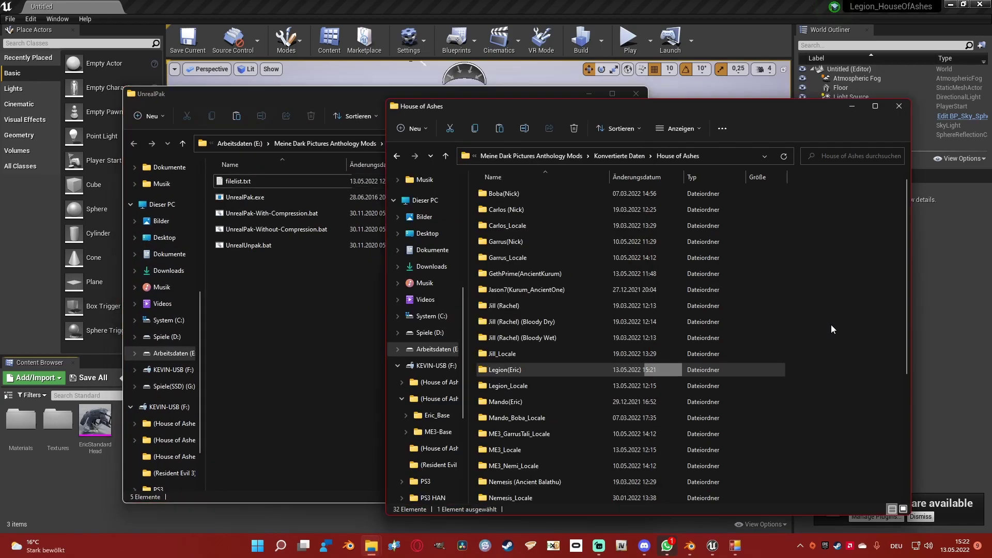
drag(509, 370, 261, 215)
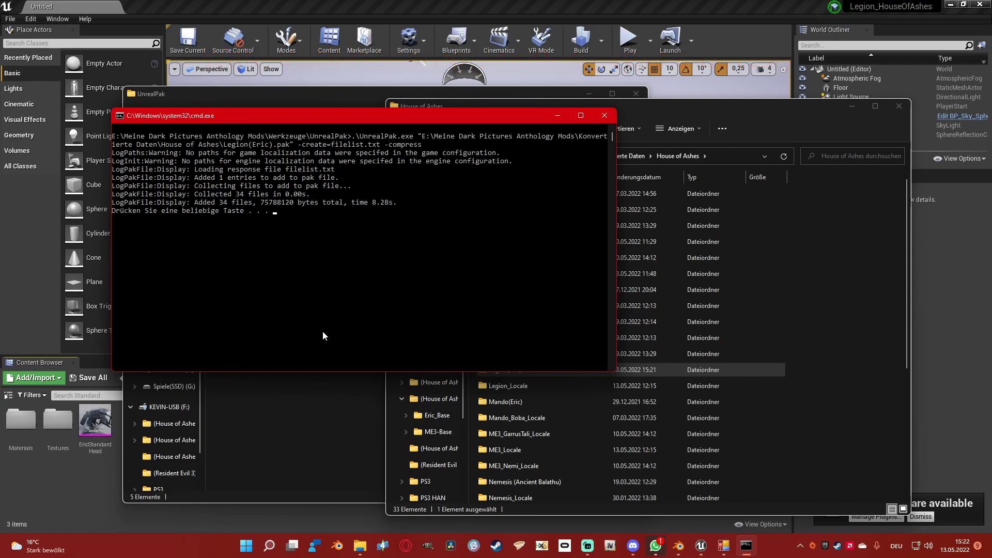
key(Return)
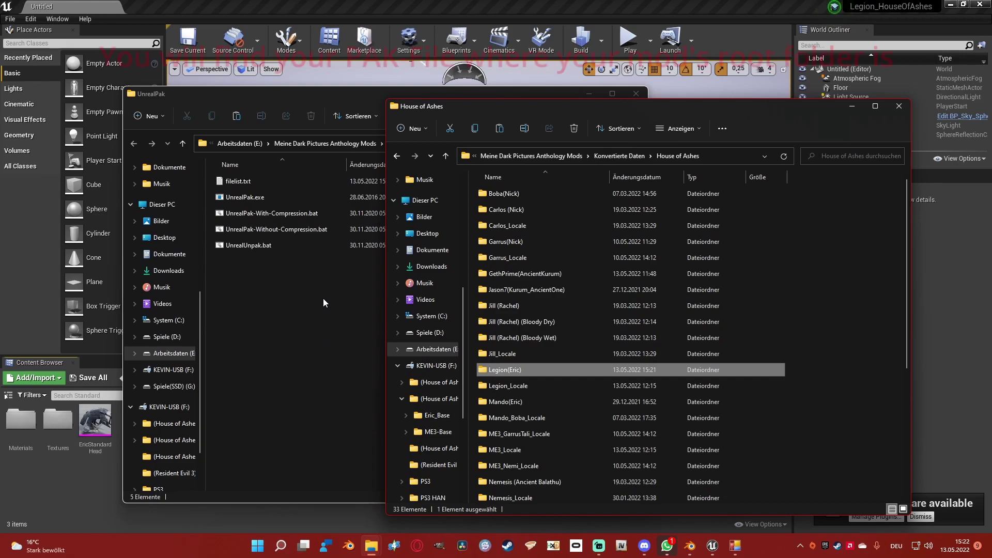
scroll(570, 345, down, 4)
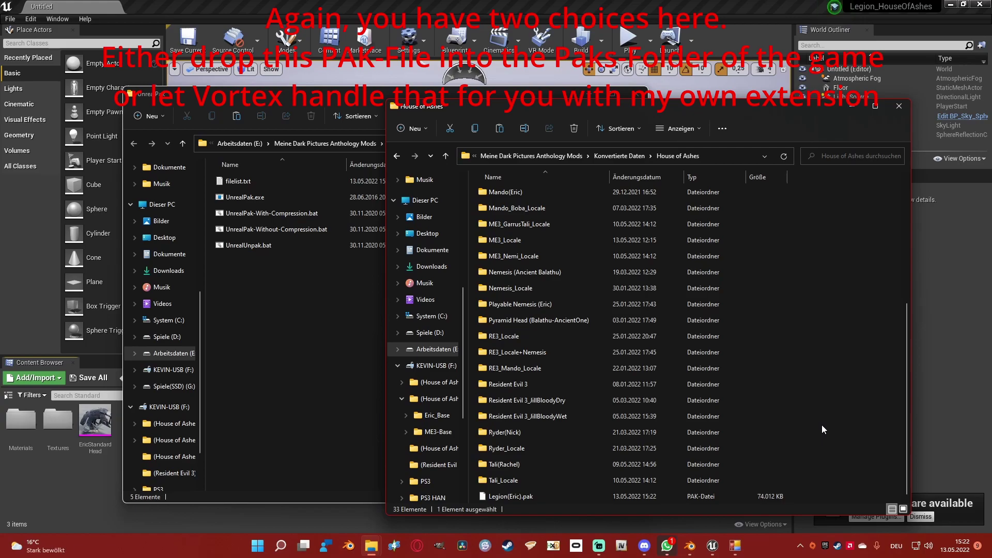
- Switch to Steam and browse the local files of The Dark Pictures Anthology: House of Ashes from its properties
click(508, 545)
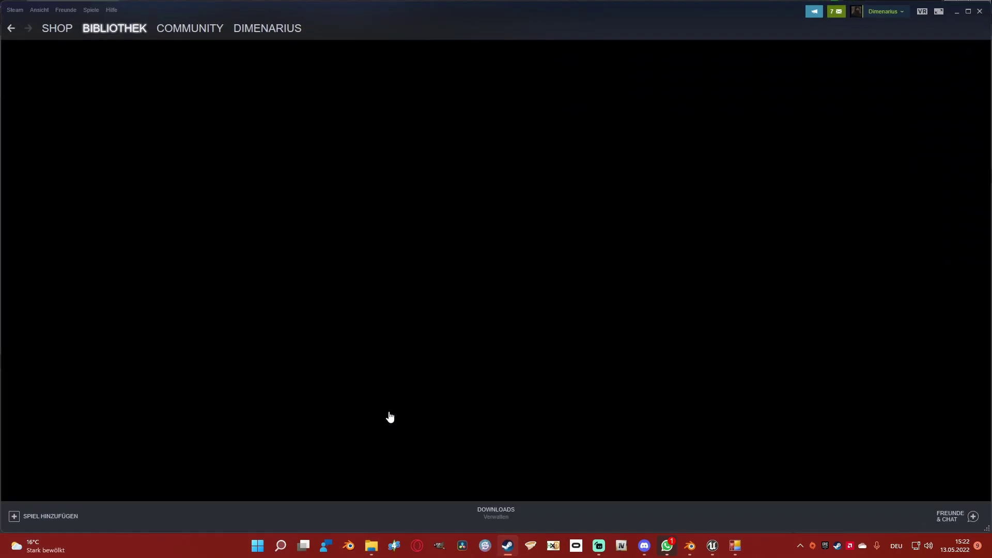
scroll(64, 221, down, 5)
scroll(73, 228, up, 4)
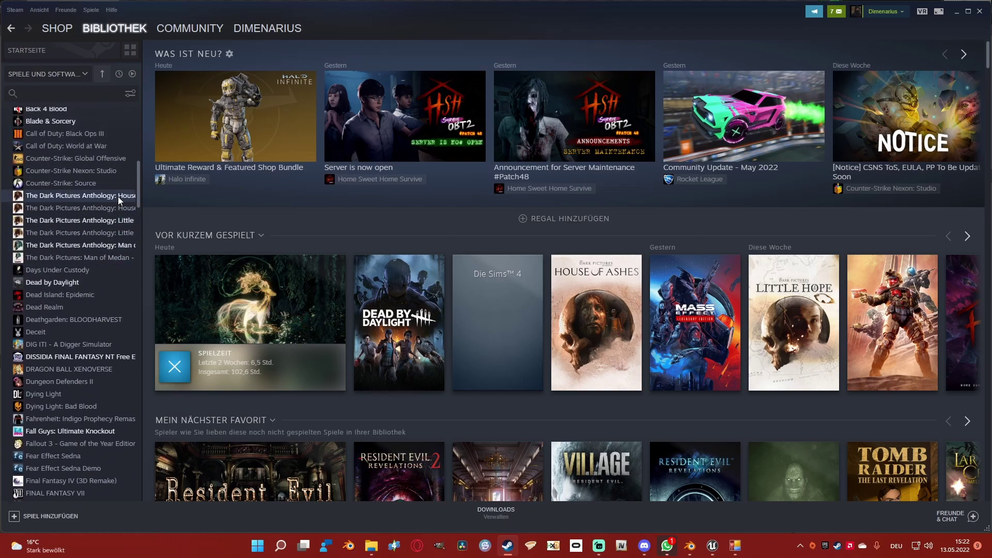
click(117, 196)
right_click(119, 197)
click(162, 275)
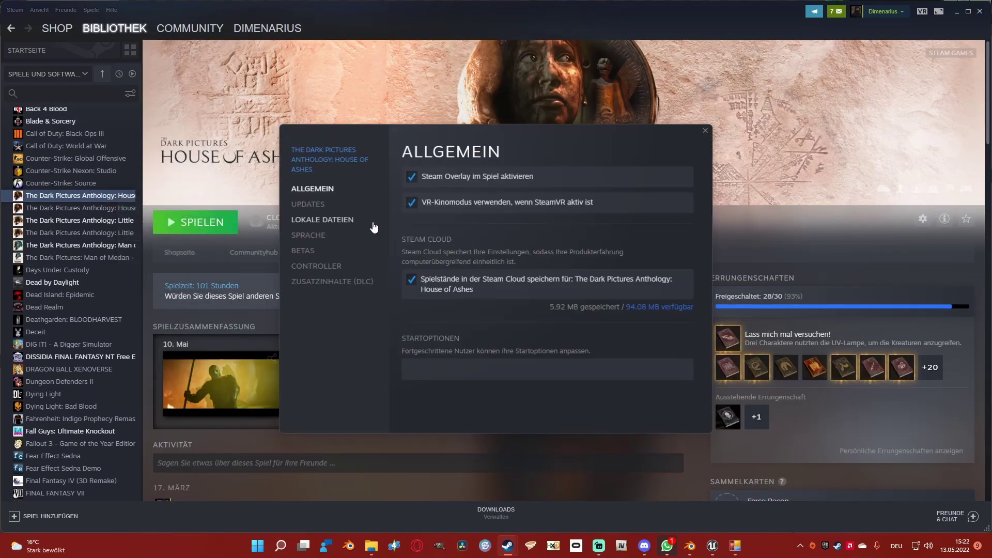
click(326, 219)
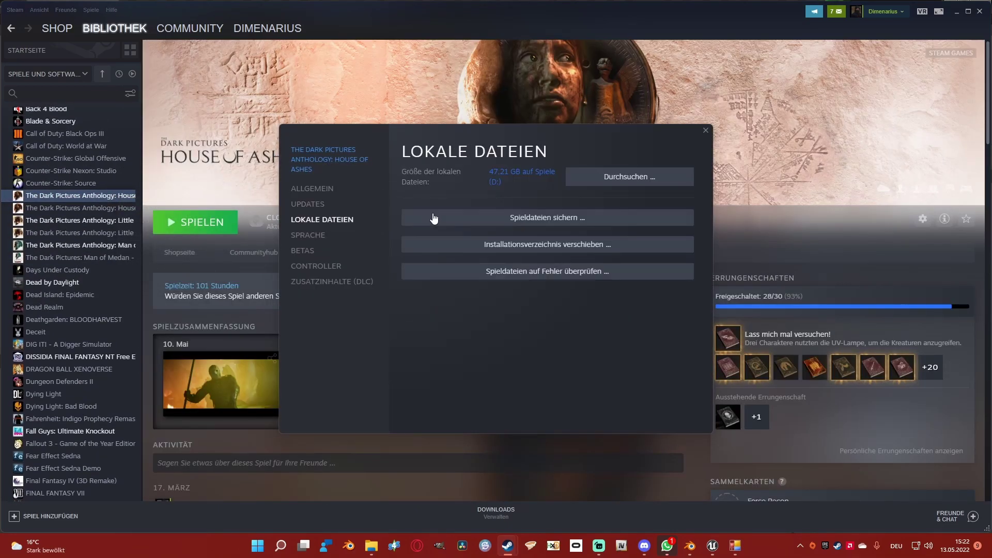
click(978, 16)
click(630, 176)
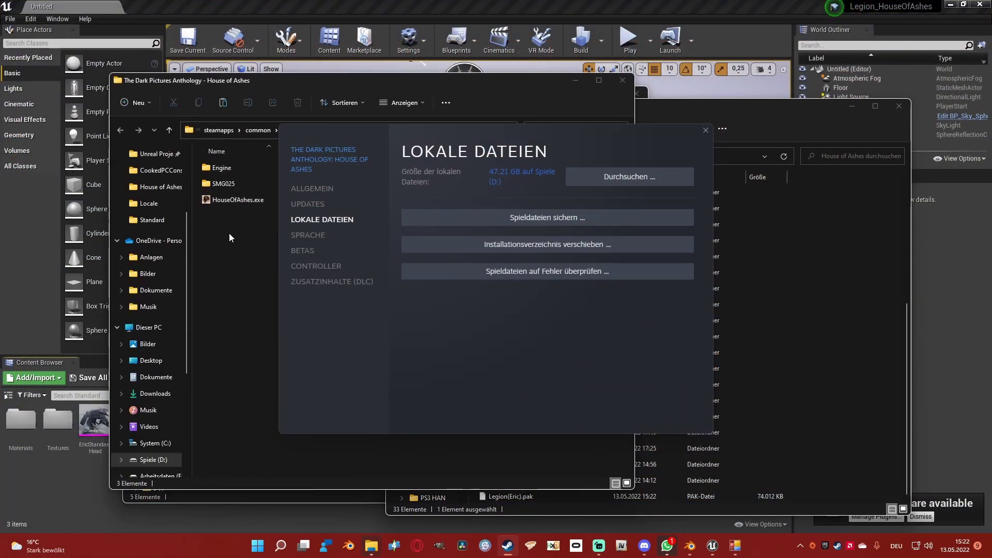
- Open the game's SMG025, Content, Paks and ~mods folders in turn and copy Legion(Eric).pak into ~mods
double_click(222, 187)
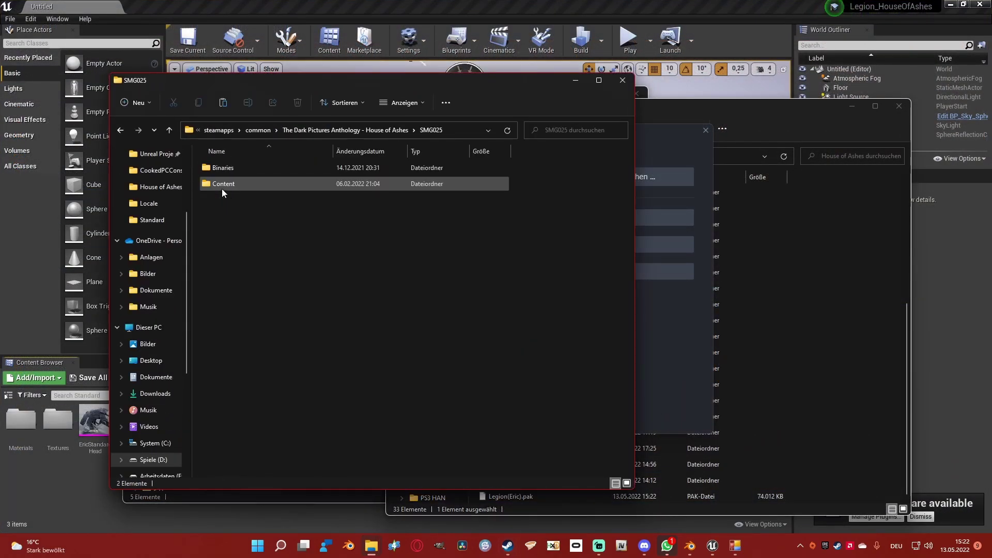
double_click(228, 185)
double_click(228, 199)
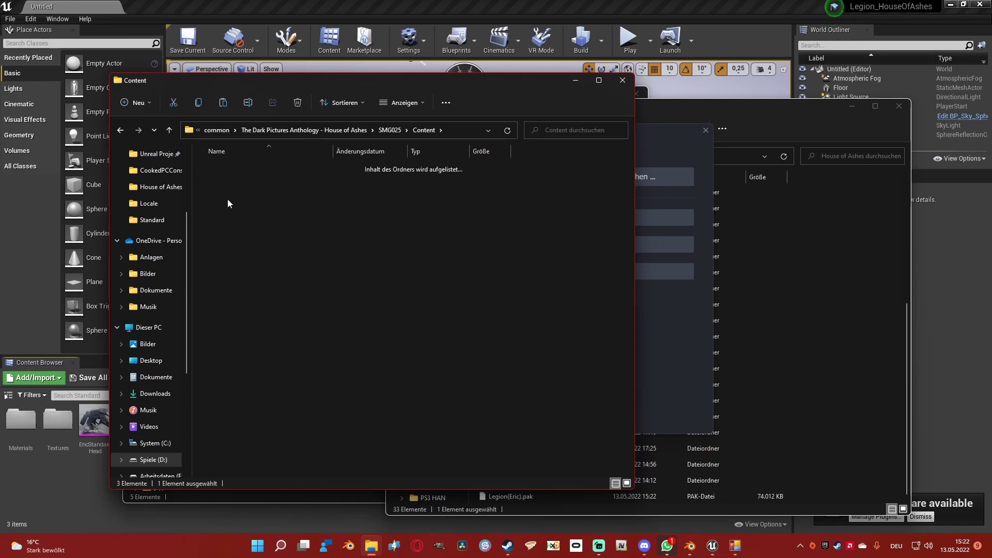
double_click(235, 168)
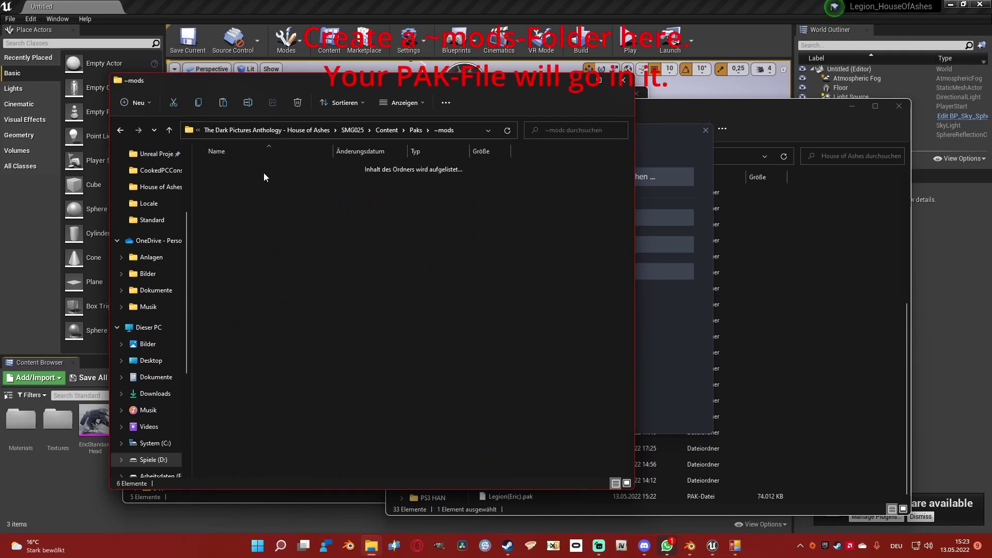
drag(538, 502, 301, 335)
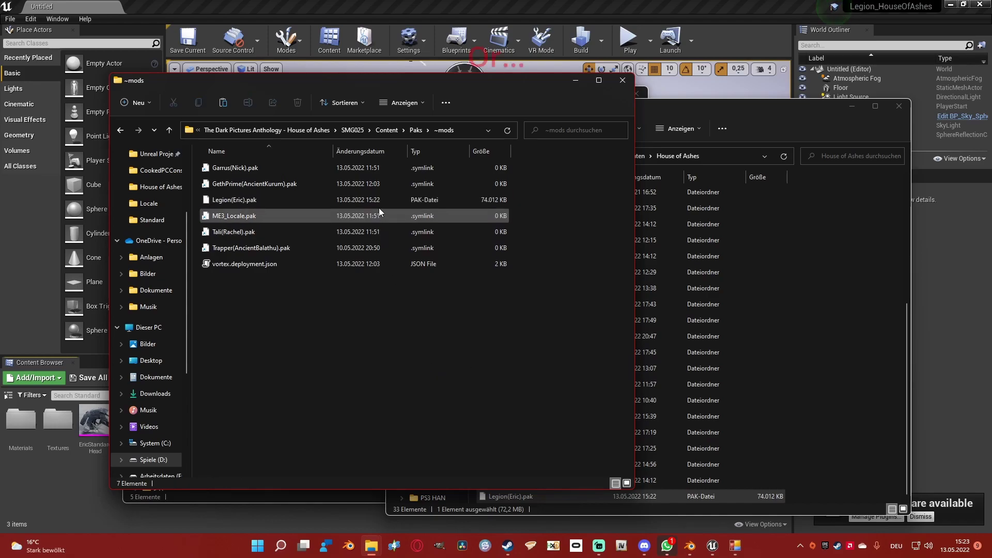
- Delete Legion(Eric).pak from the ~mods folder and close that folder window and the game's Steam properties
key(Delete)
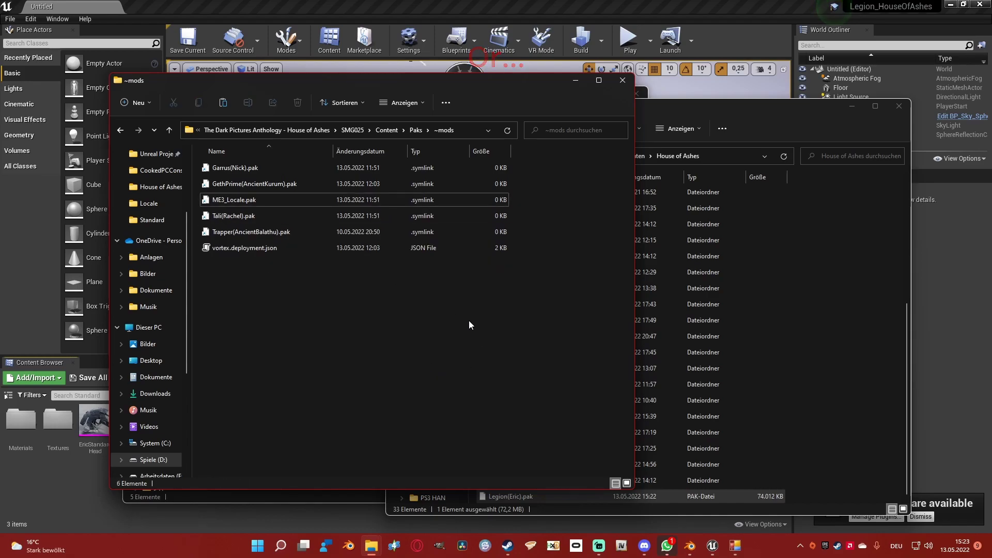
click(622, 79)
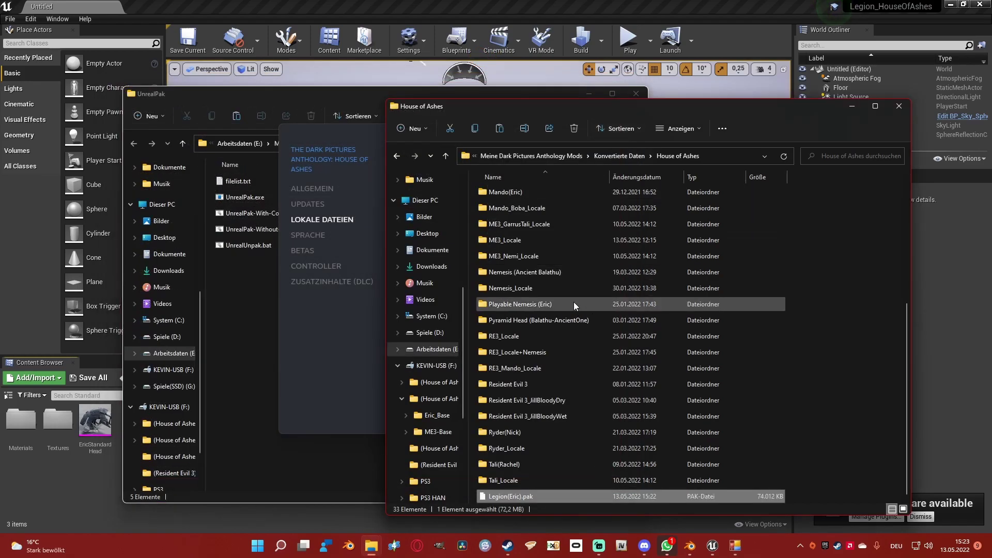
click(330, 330)
click(705, 131)
click(811, 309)
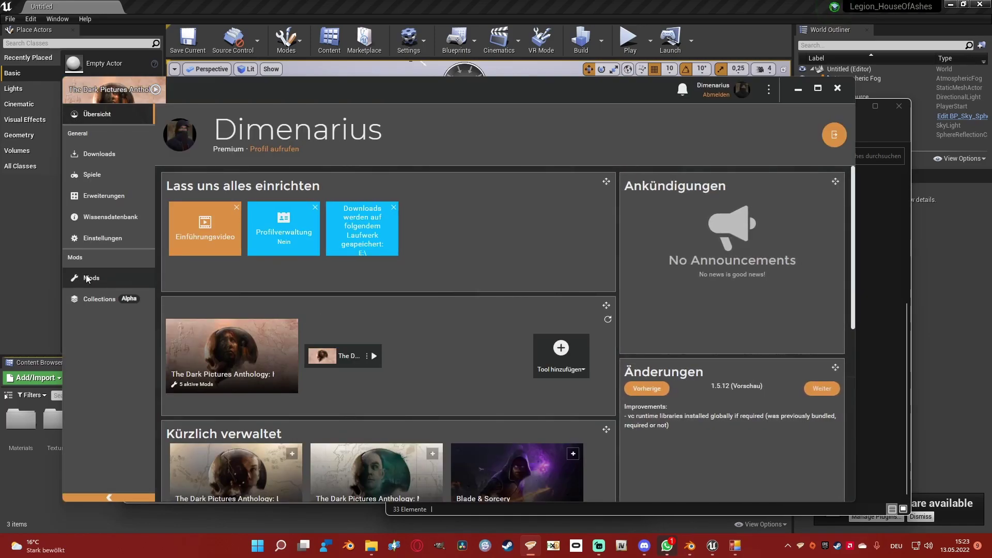
- In Vortex, set the interface language to English, restart the program and open the Mods page for House of Ashes
click(100, 240)
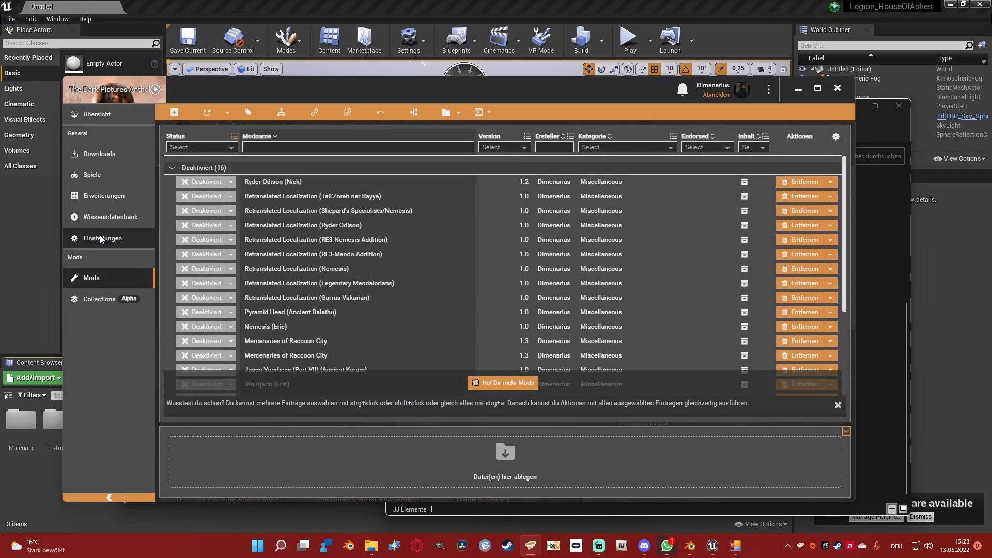
click(221, 145)
click(208, 159)
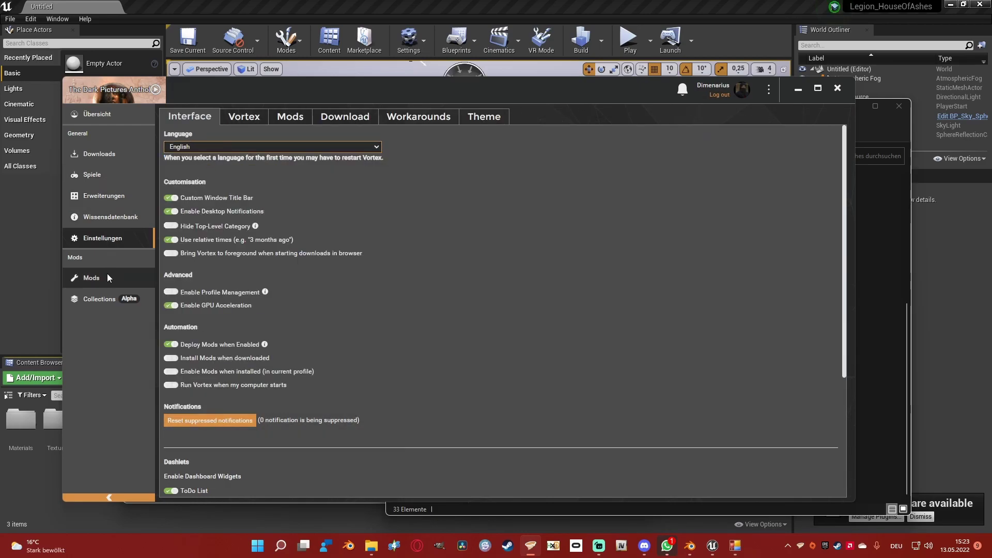
click(838, 88)
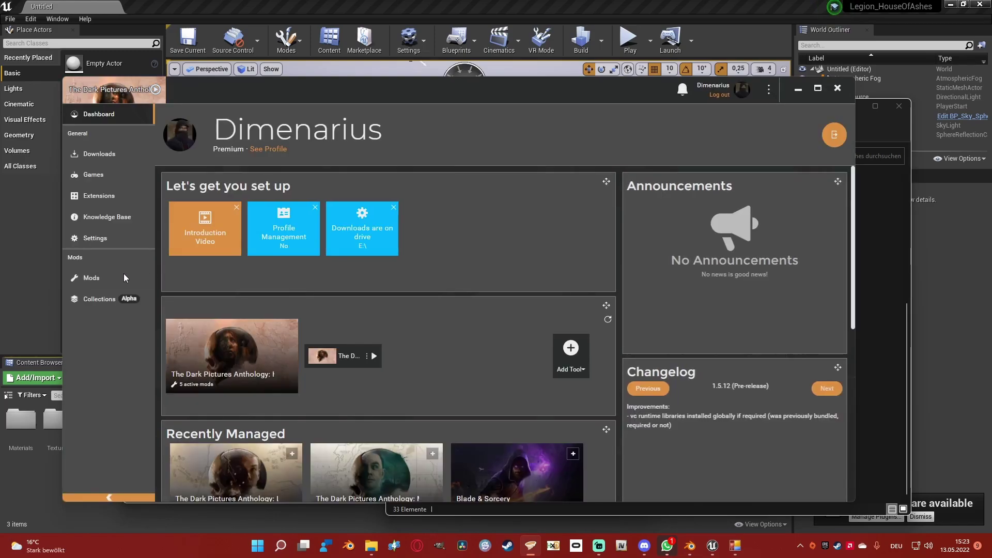
click(114, 279)
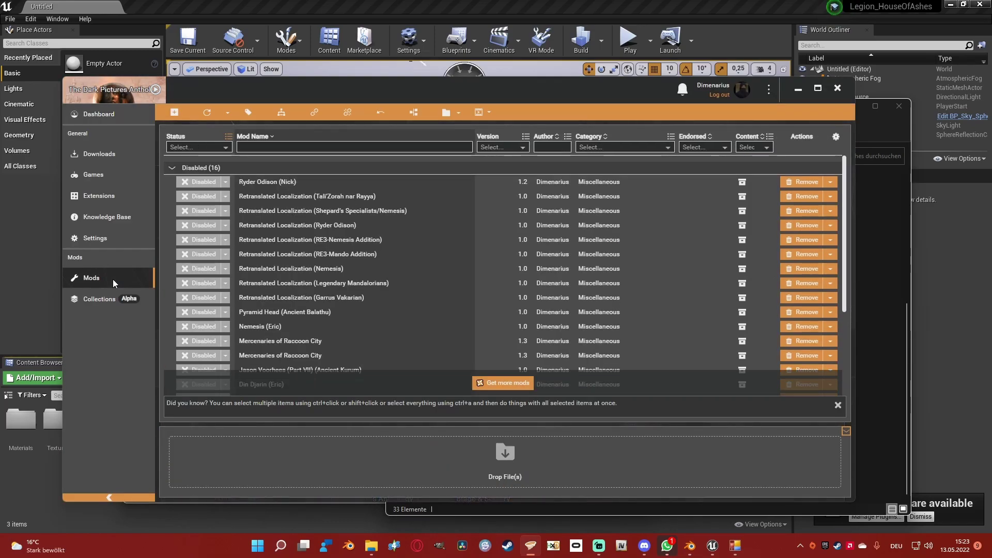
- Add Legion(Eric).pak from Konvertierte Daten > House of Ashes and create a mod containing just that file
scroll(352, 288, down, 3)
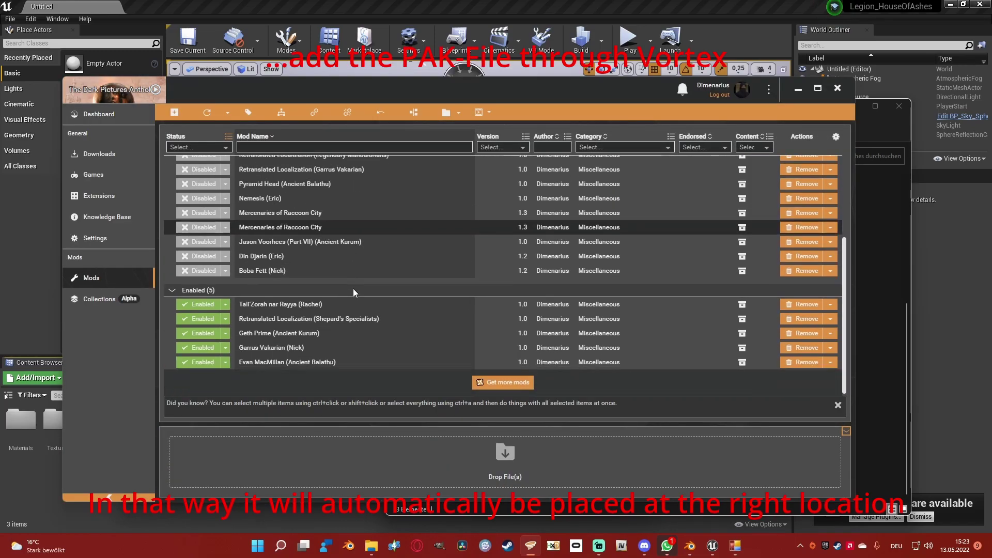
click(173, 114)
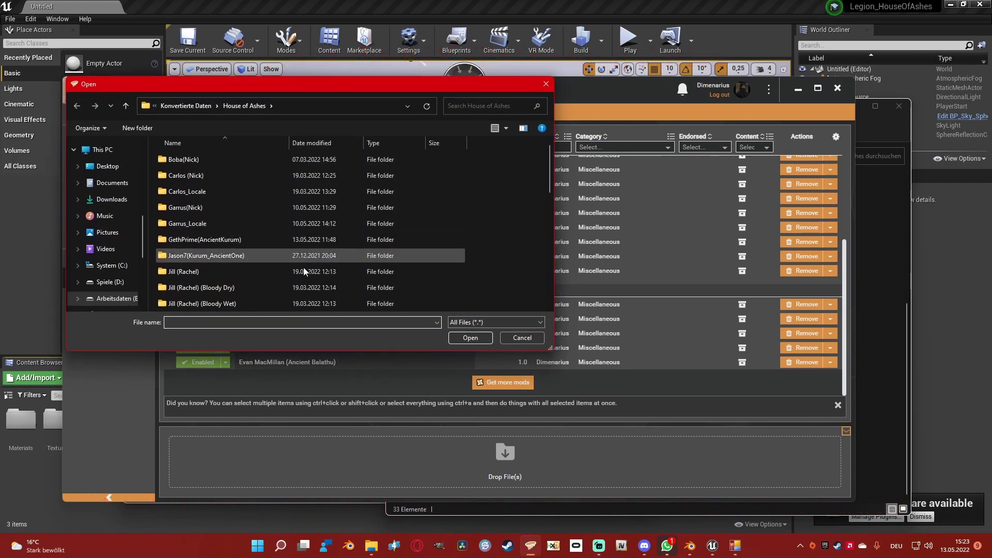
scroll(222, 248, down, 8)
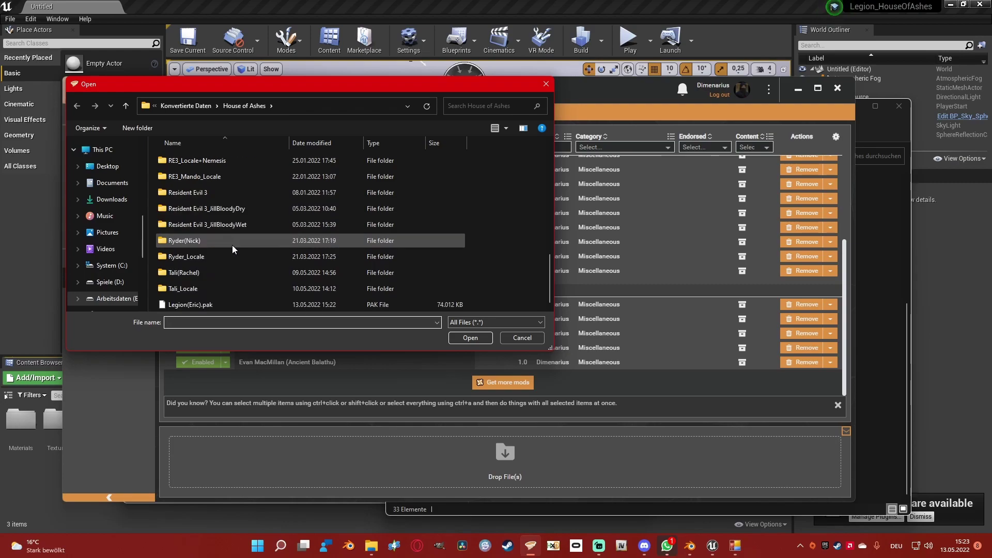
double_click(194, 304)
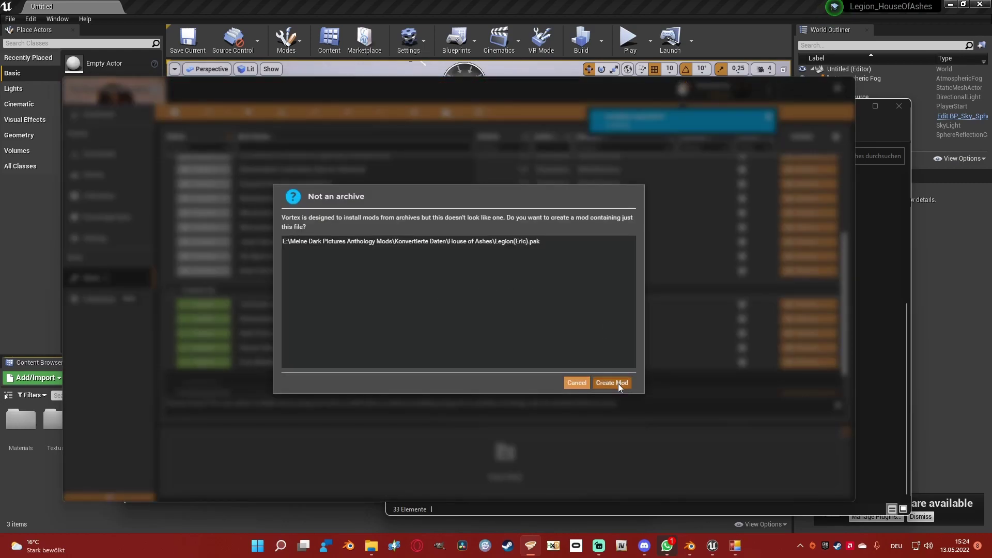
click(619, 384)
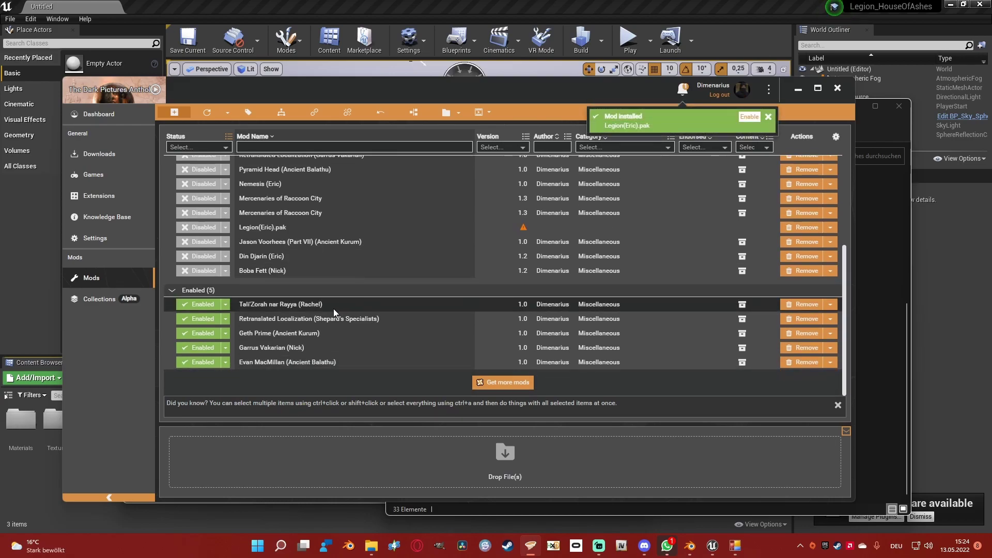
- Rename the Legion(Eric).pak mod to Legion (Eric) and save the author's and uploader's names in its details
click(285, 232)
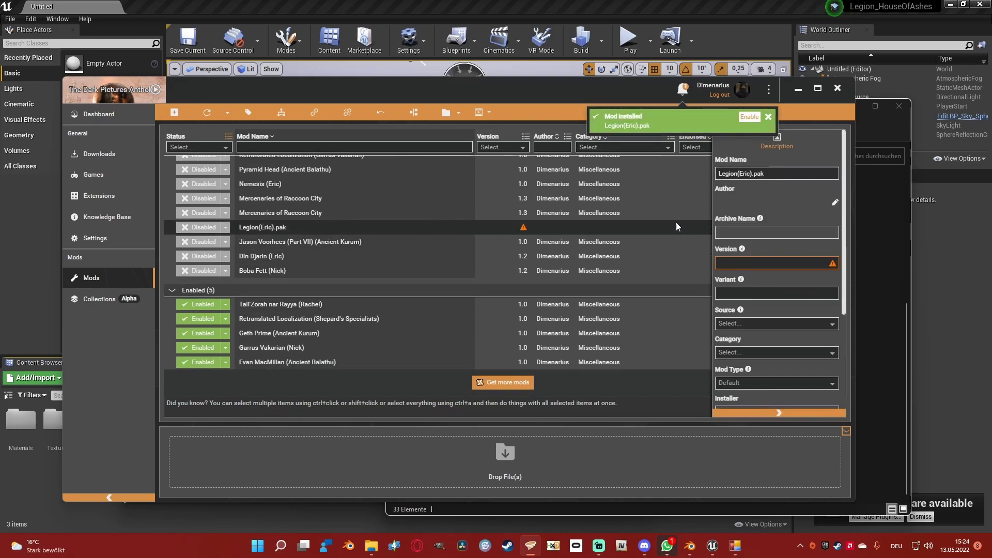
drag(777, 178, 719, 177)
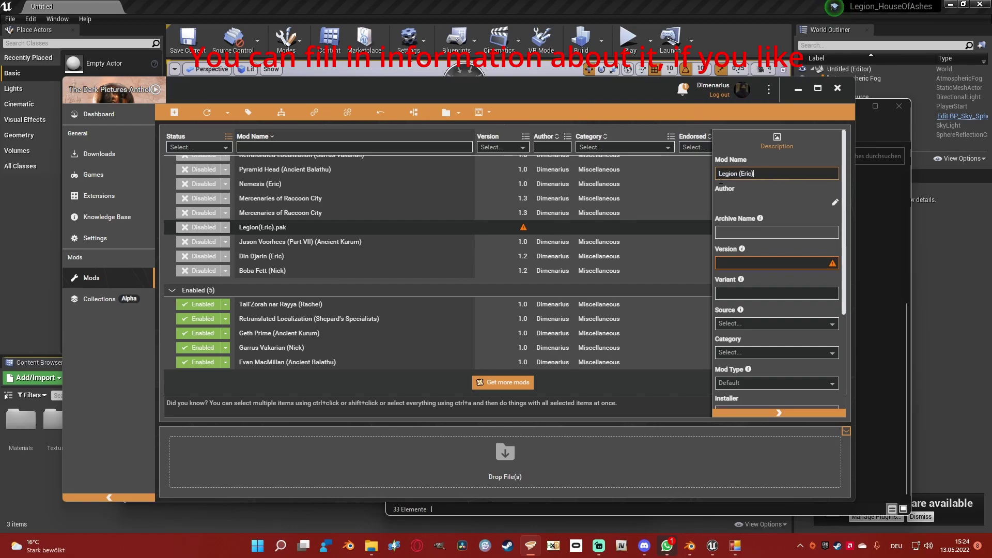
click(837, 201)
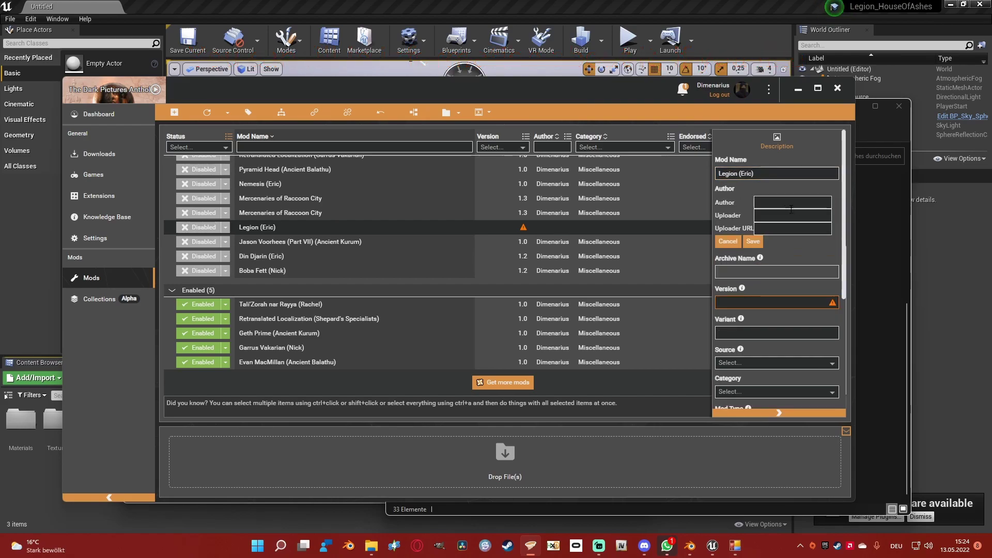
text(imenarius)
key(Tab)
text(Di)
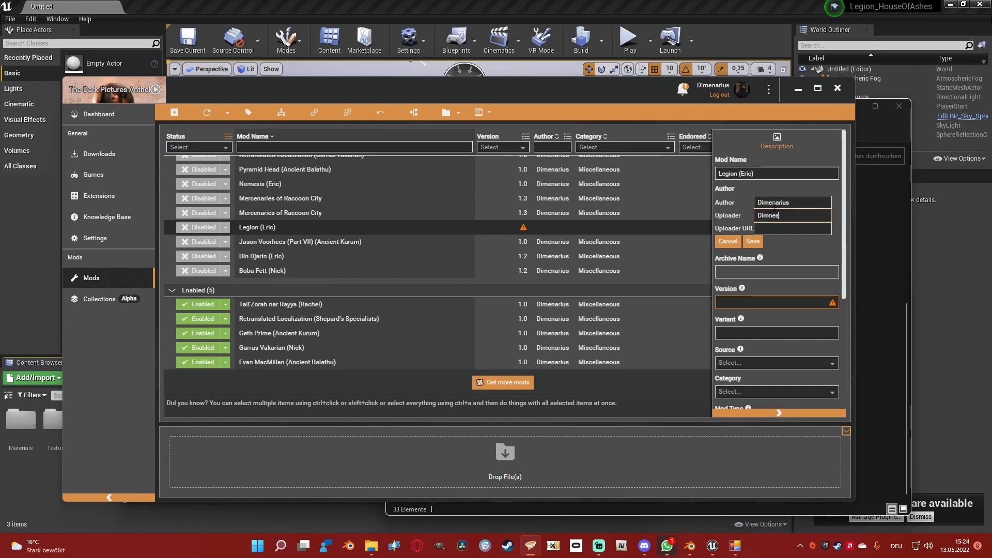
click(754, 239)
- Set the Legion (Eric) mod's version to 1.0 and its category to Miscellaneous, and close the details
click(754, 267)
text(1.0)
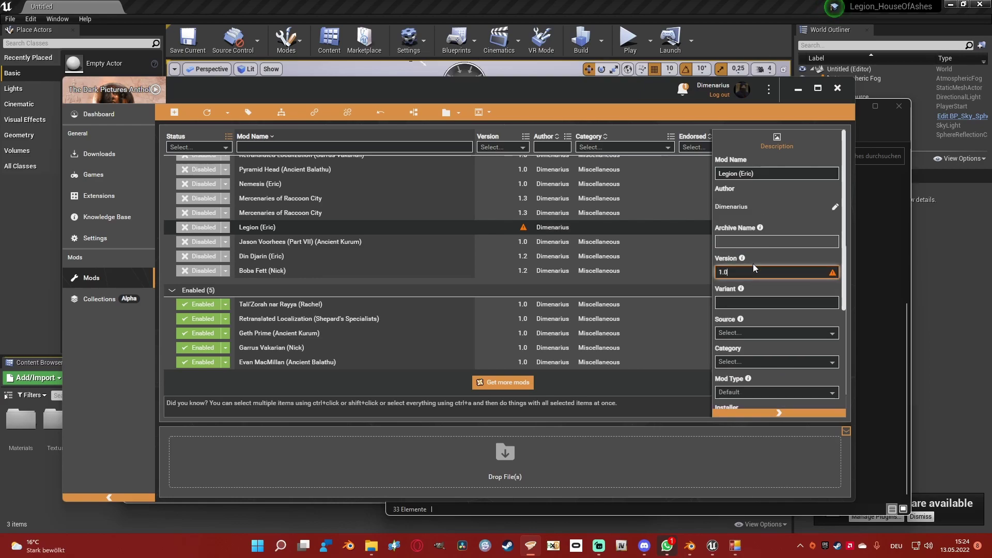
click(728, 333)
click(743, 362)
click(744, 385)
click(779, 413)
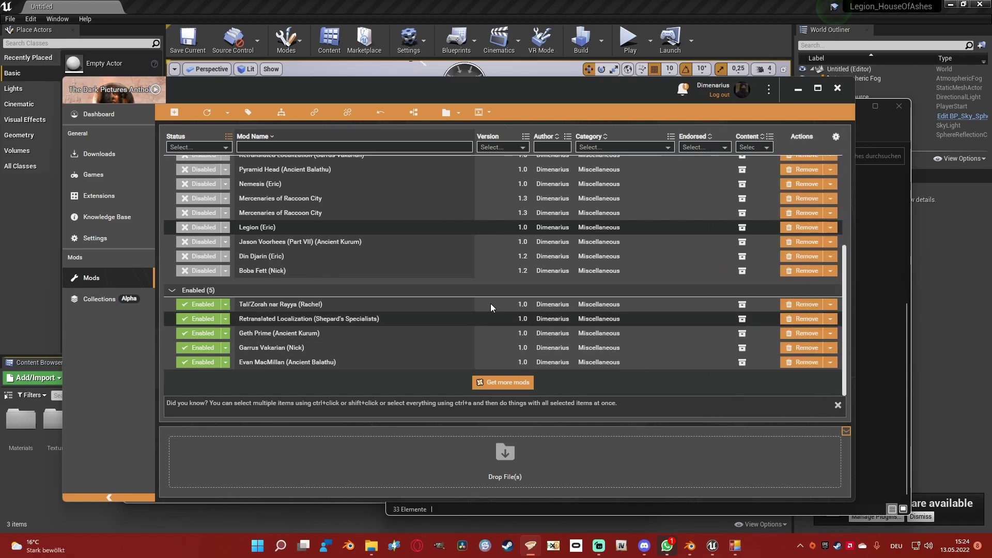
- Enable the Legion (Eric) mod and launch House of Ashes from Vortex
click(199, 228)
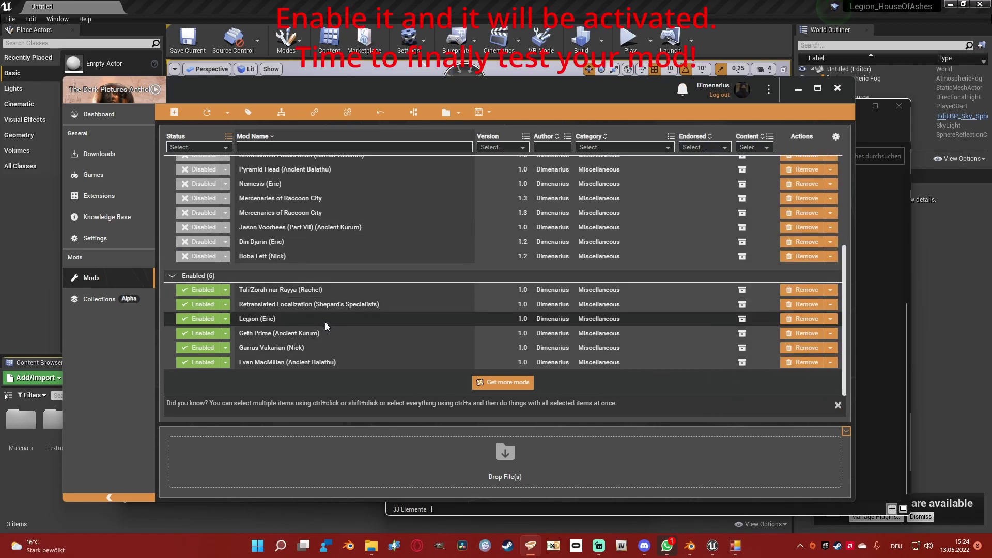
click(154, 89)
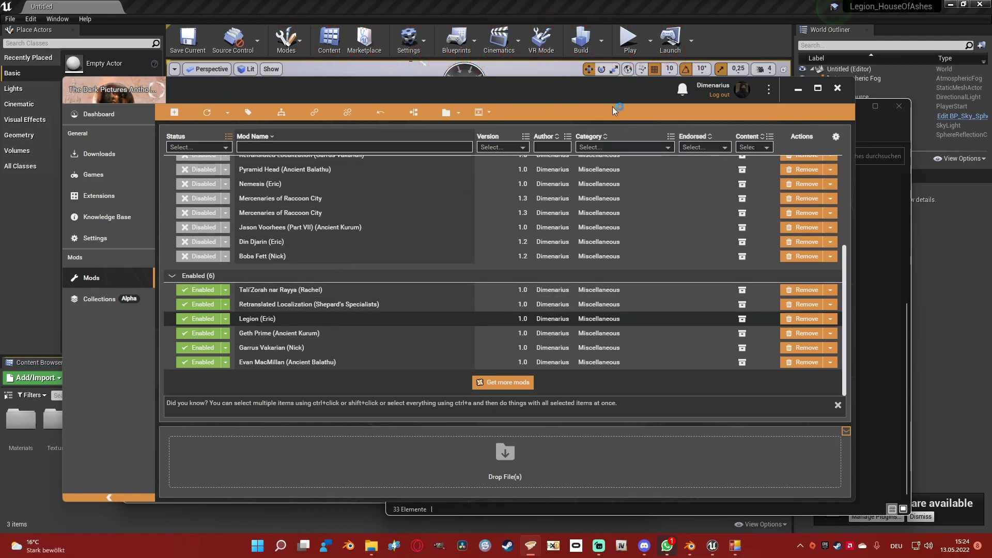
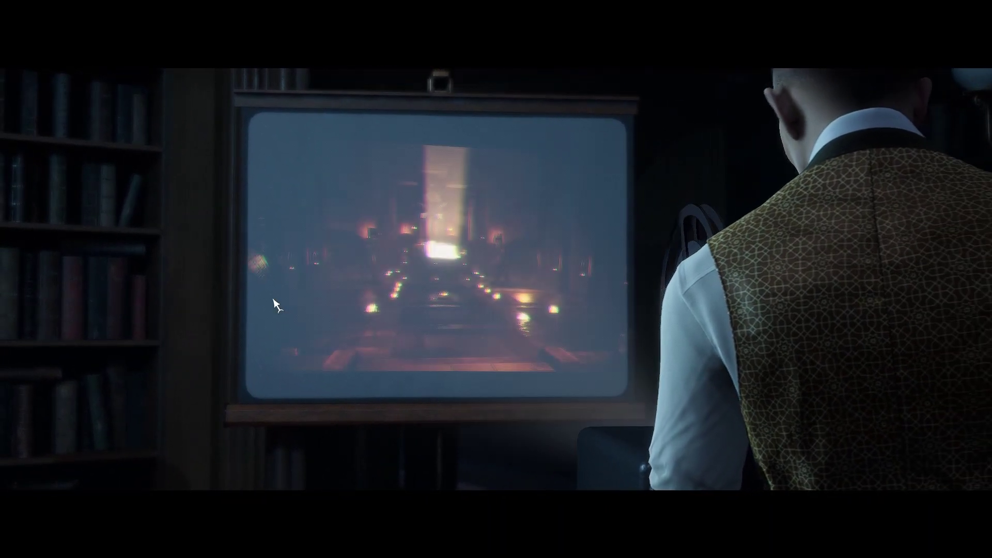
- Start a new Movie Night story, ready the players and inspect Eric's replaced model in the character assignment
click(132, 270)
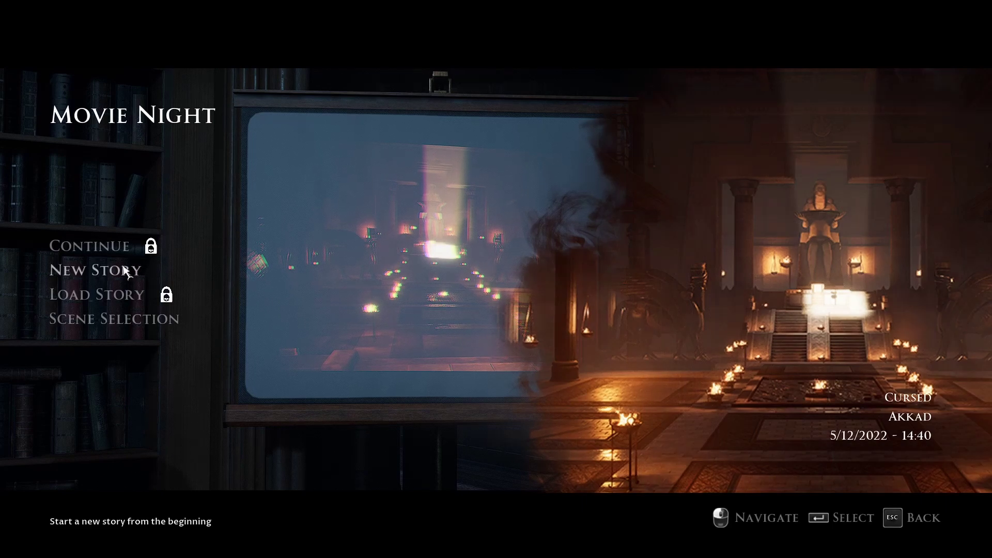
click(147, 223)
key(Return)
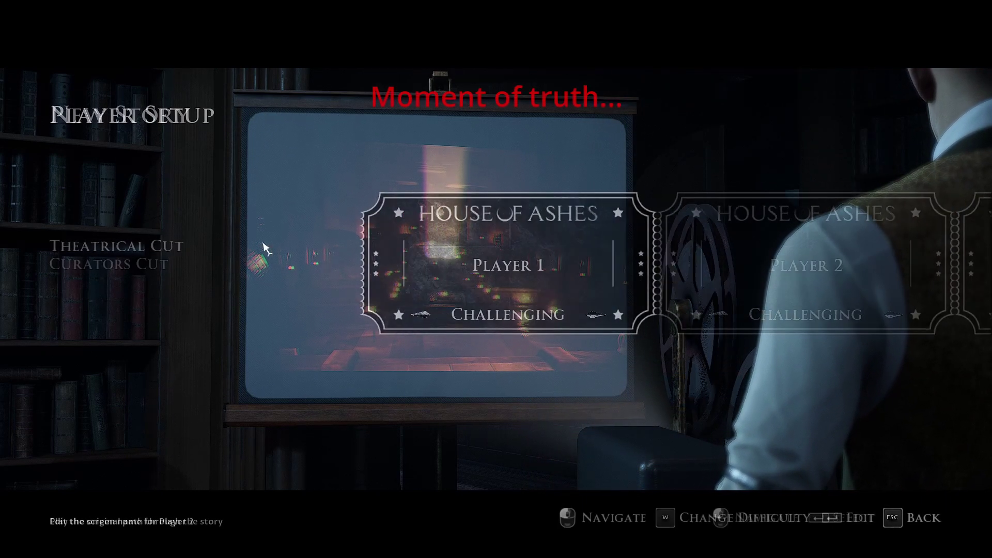
scroll(871, 293, down, 1)
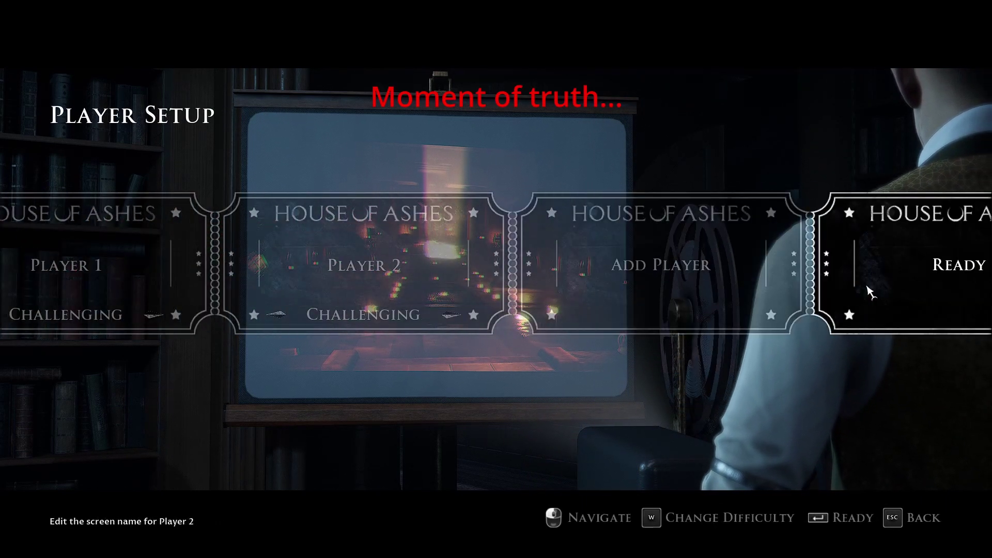
key(Return)
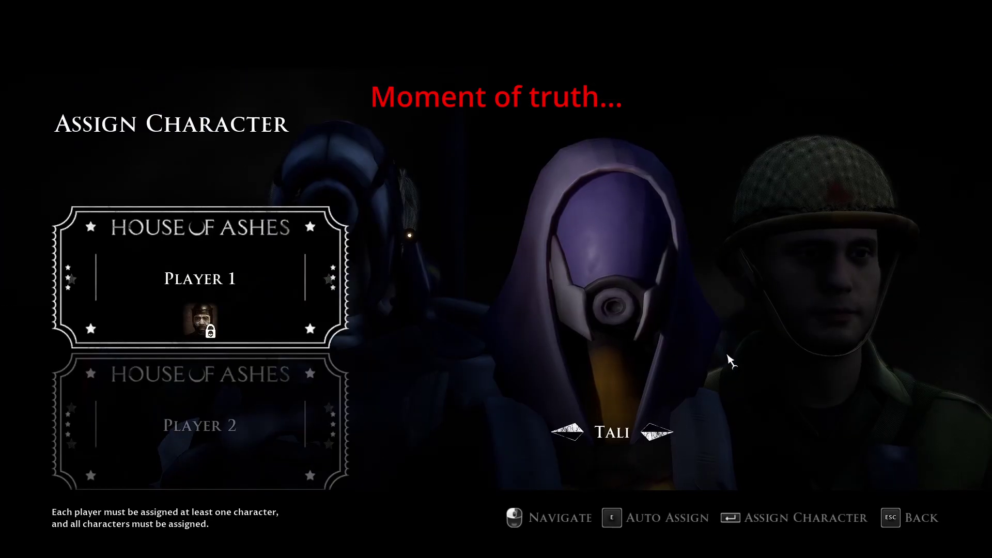
click(657, 433)
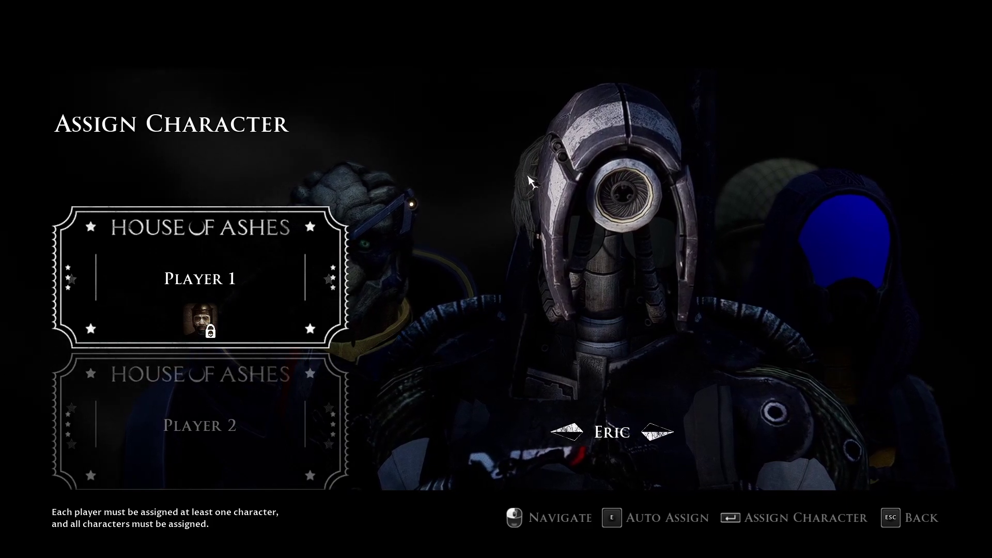
- Back out of the character assignment to the main menu and quit the game
click(922, 518)
click(922, 518)
click(922, 518)
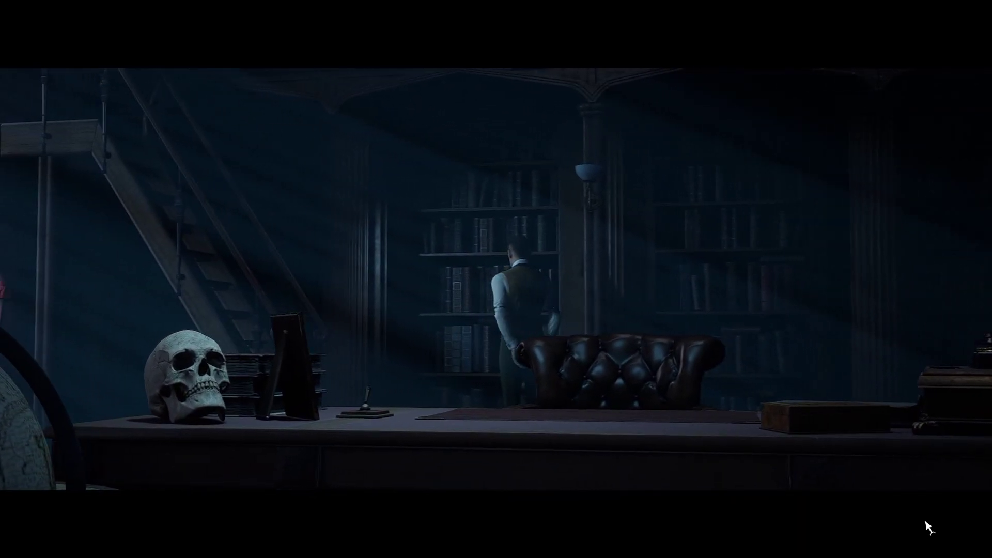
click(928, 525)
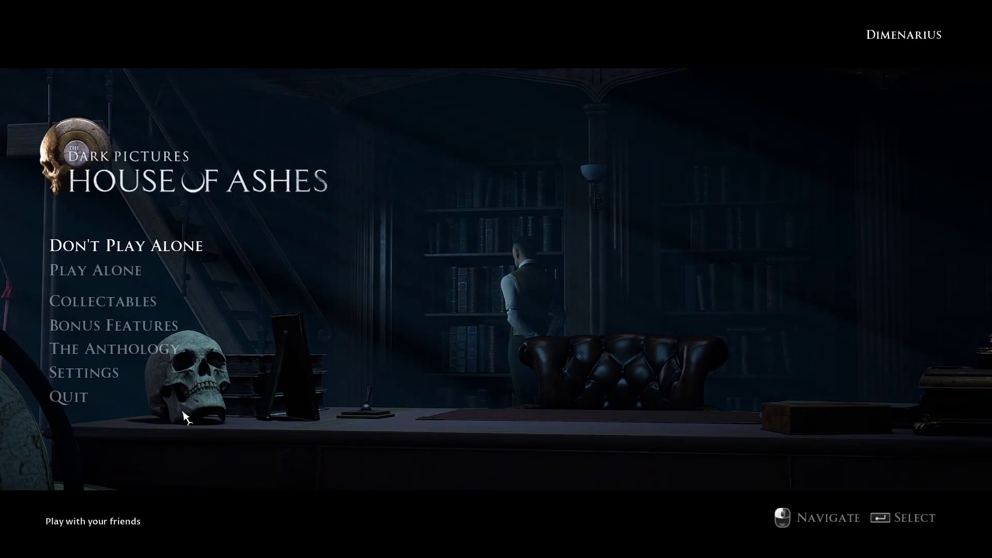
click(82, 398)
click(313, 354)
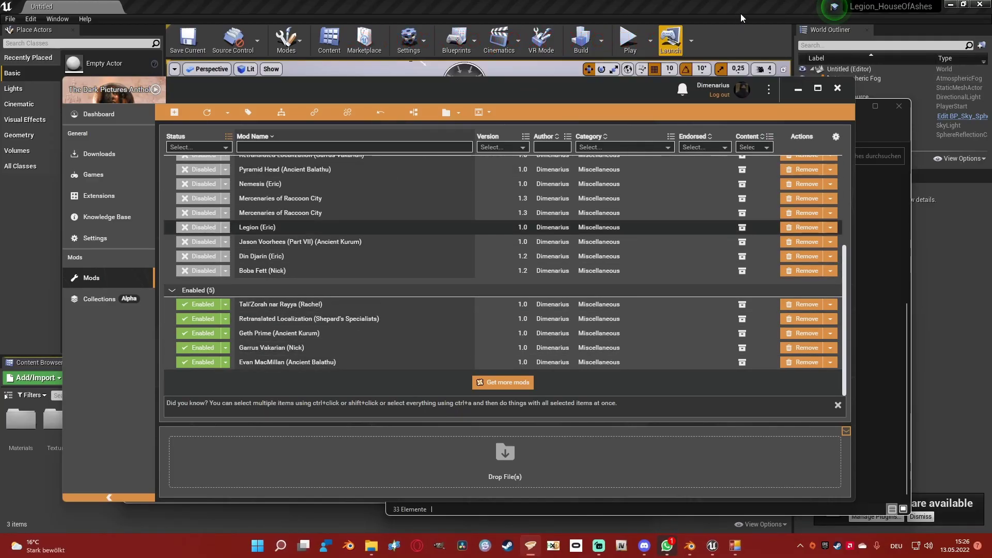
- Minimize Vortex and create a folder named Hair in Content > Characters > Models > Eric of the Unreal project
click(798, 89)
click(356, 377)
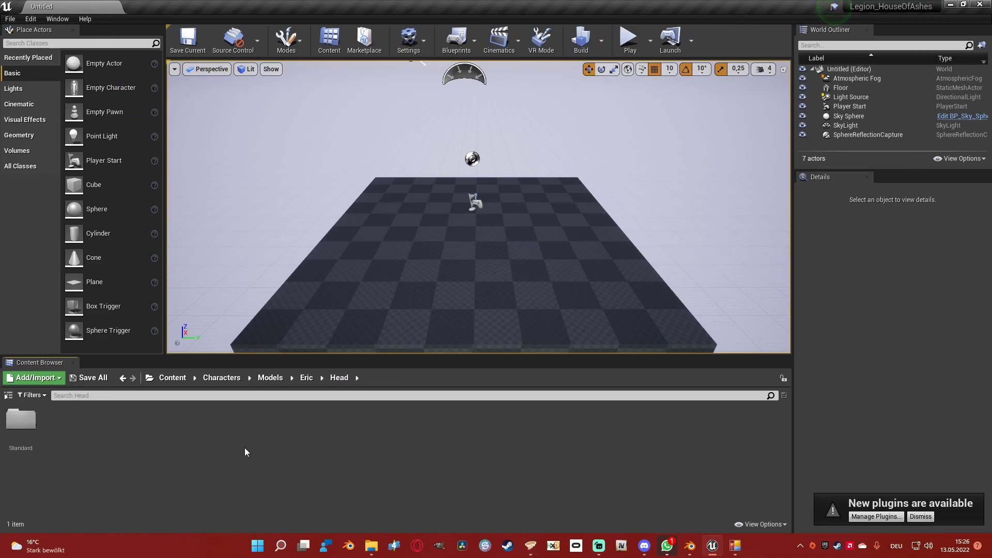
click(307, 378)
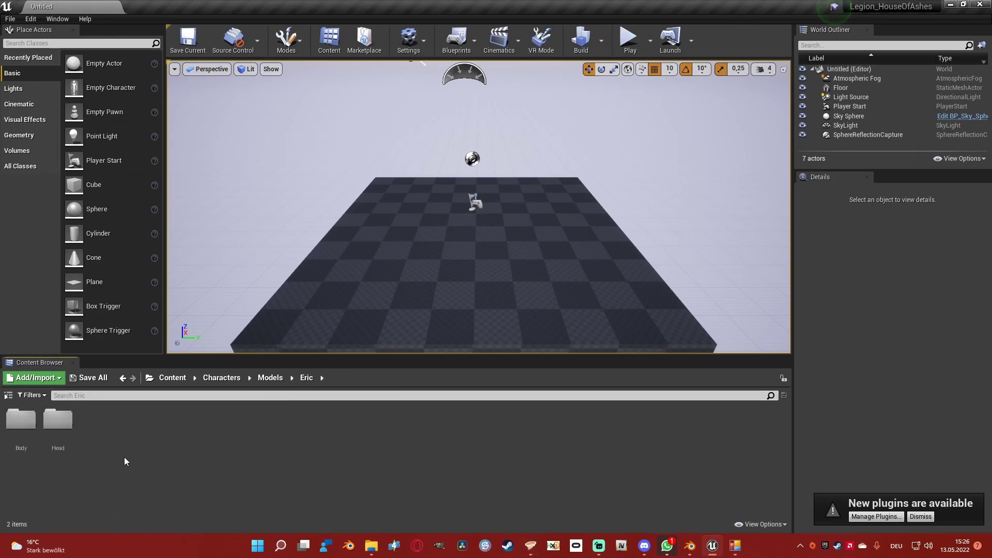
right_click(140, 436)
click(178, 133)
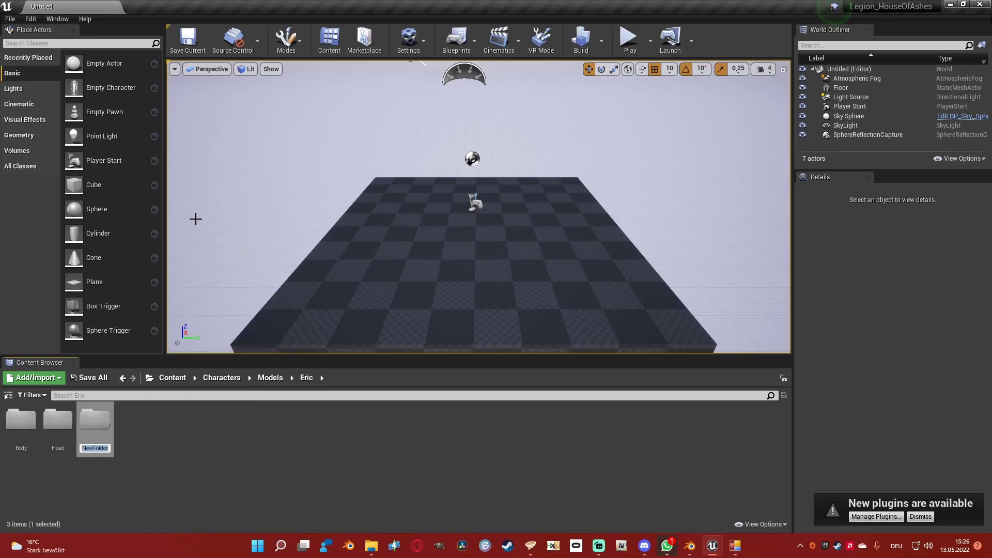
text(Hair)
key(Return)
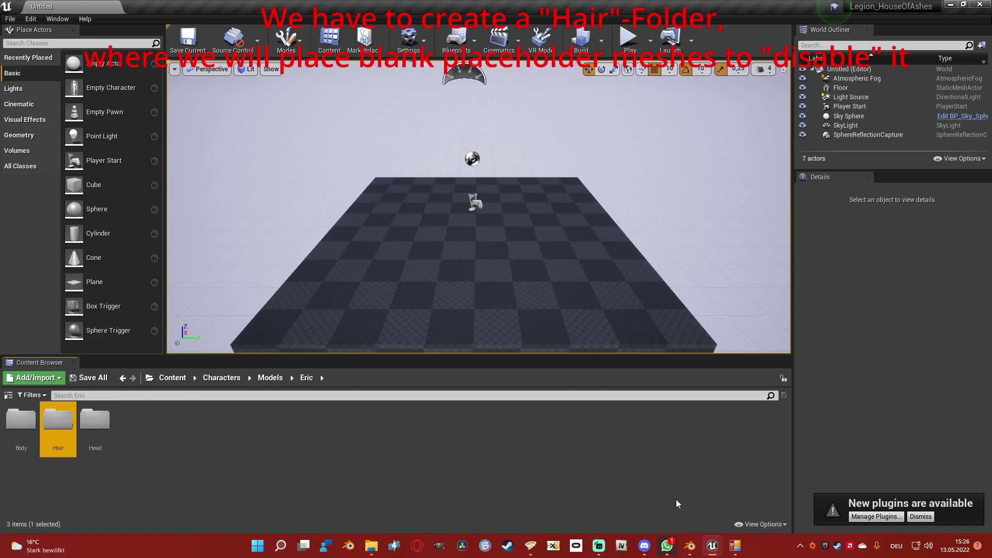
- Switch to UAssetGUI, browse to Eric_Backup > Hair > Standard and select EricStandardHair.uasset in the open dialog
click(734, 548)
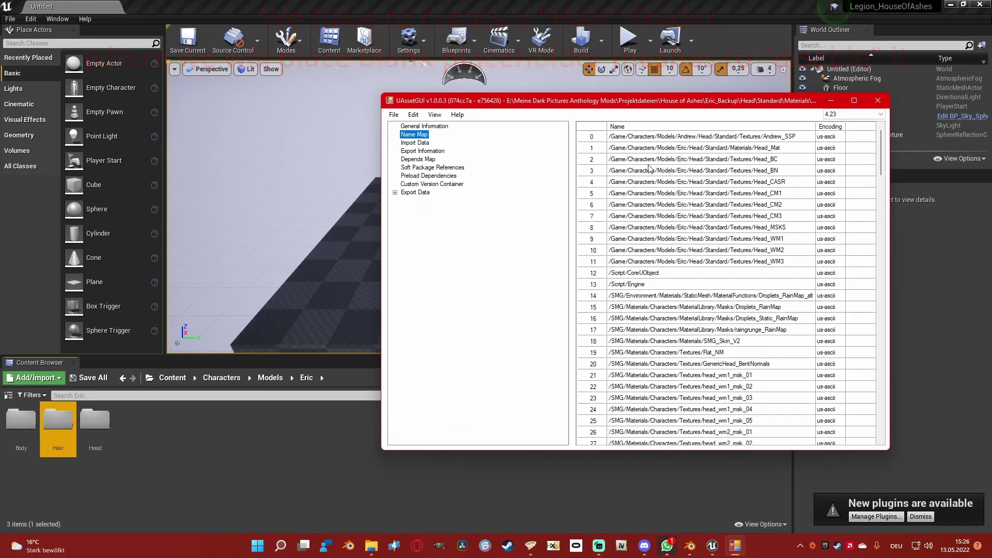
click(394, 115)
click(417, 129)
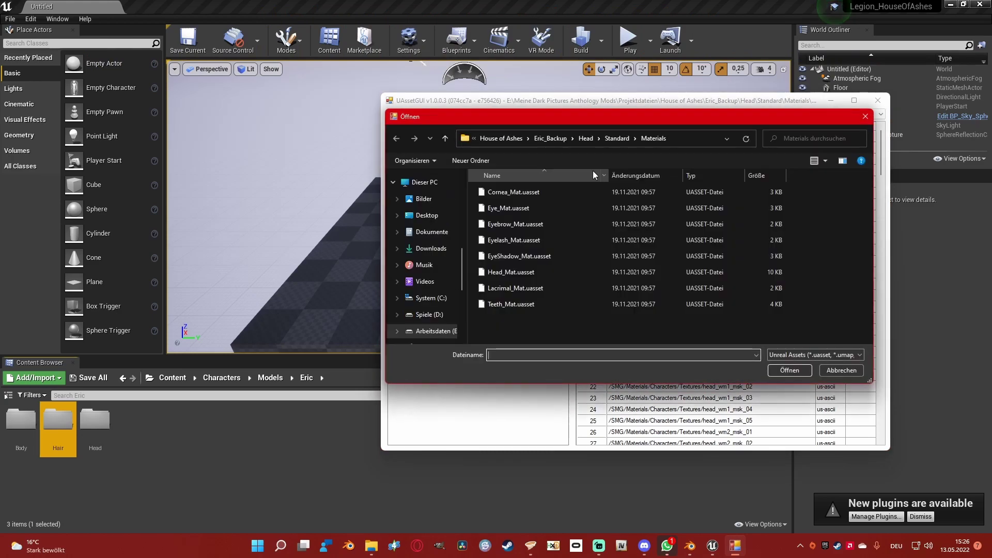
click(550, 139)
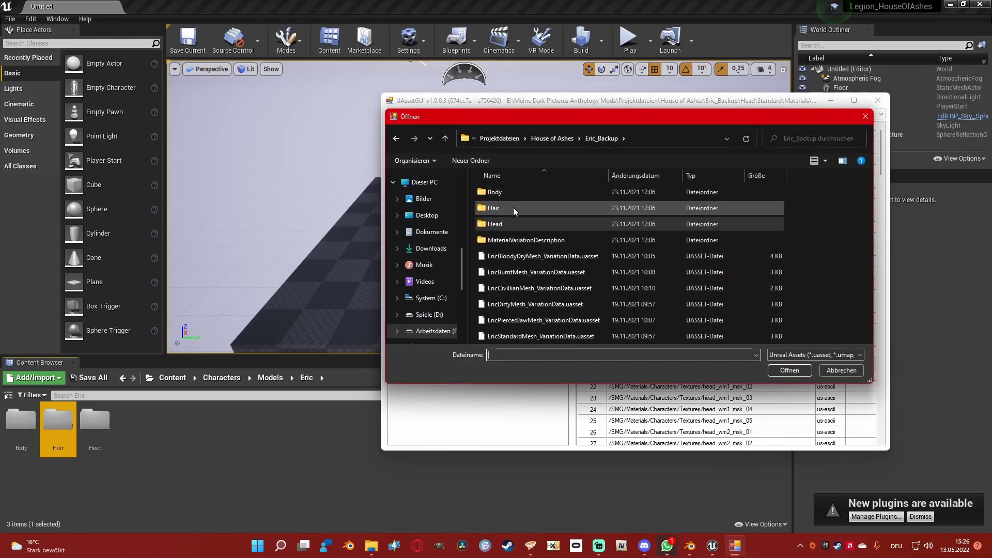
double_click(513, 207)
double_click(513, 223)
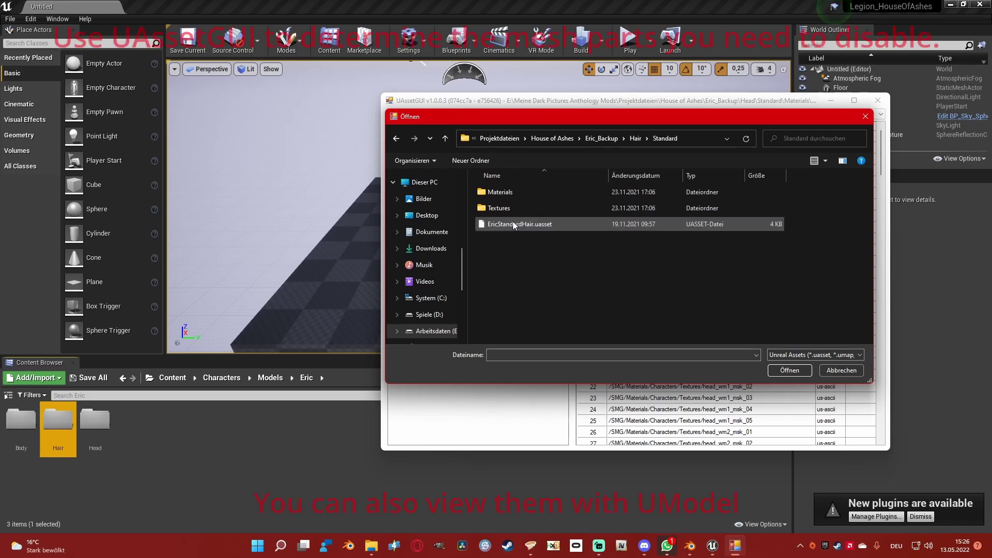
click(538, 224)
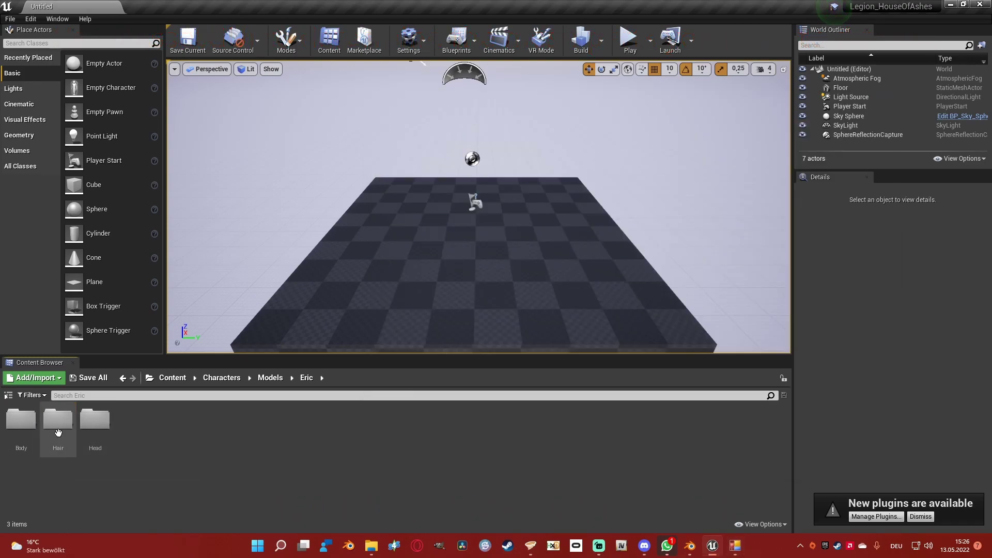
- Import BlankMesh.fbx from Meine Dark Pictures Anthology Mods > Projektdateien > House of Ashes into Eric's Hair folder, using Import All
double_click(58, 422)
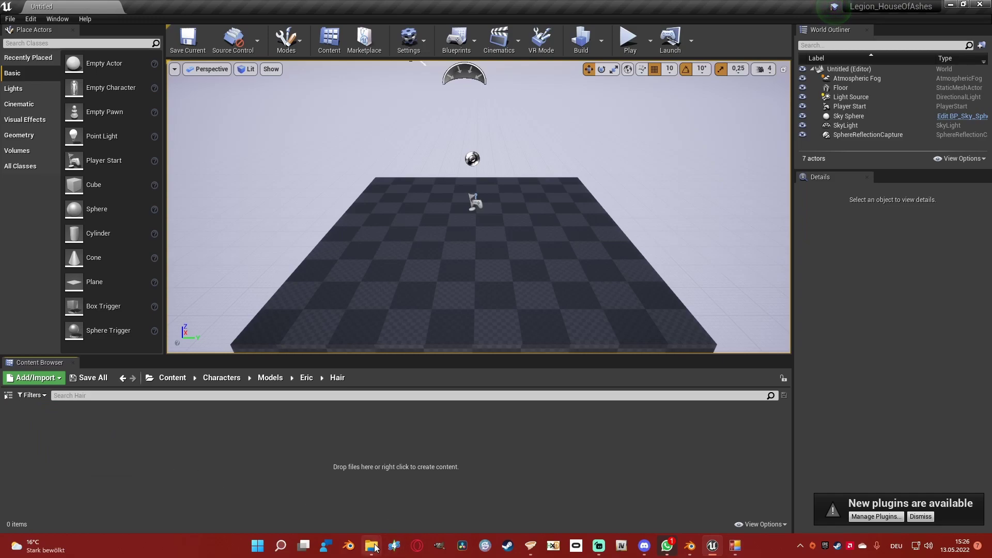
click(430, 494)
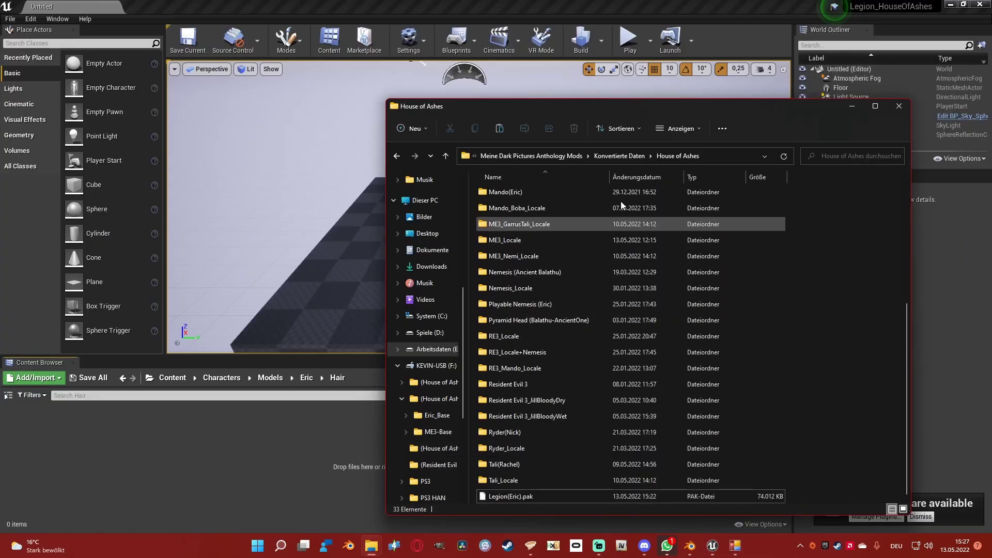
click(518, 157)
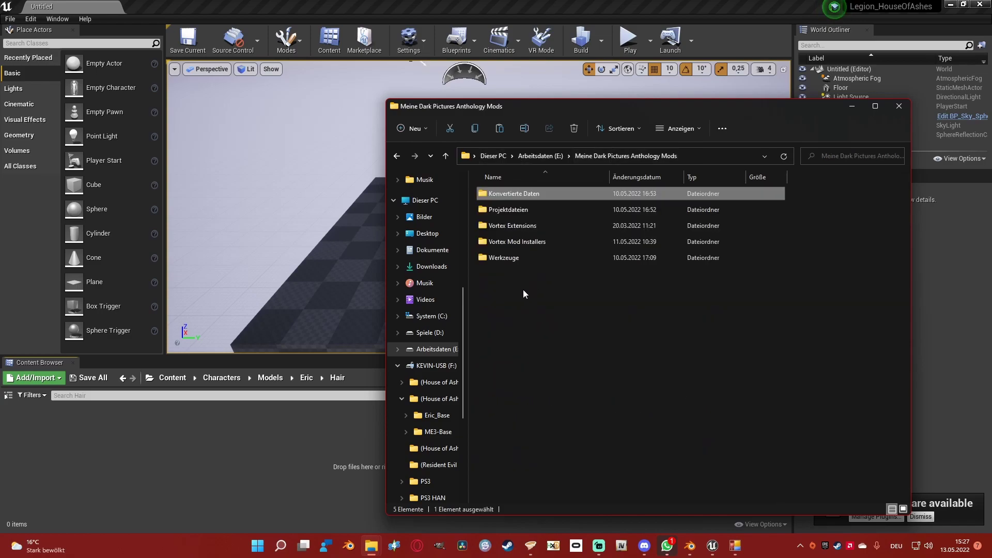
double_click(522, 196)
click(577, 160)
double_click(523, 209)
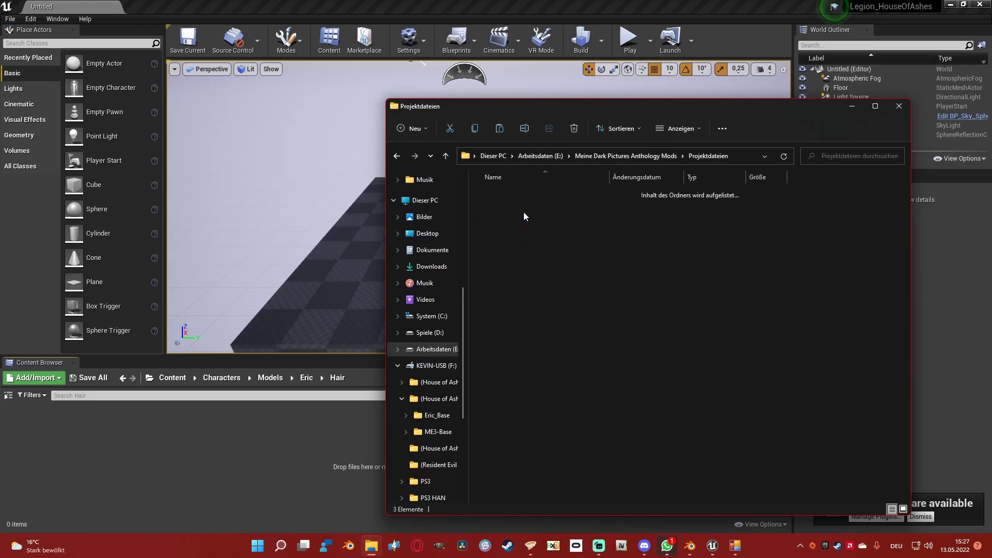
double_click(520, 196)
scroll(551, 289, down, 5)
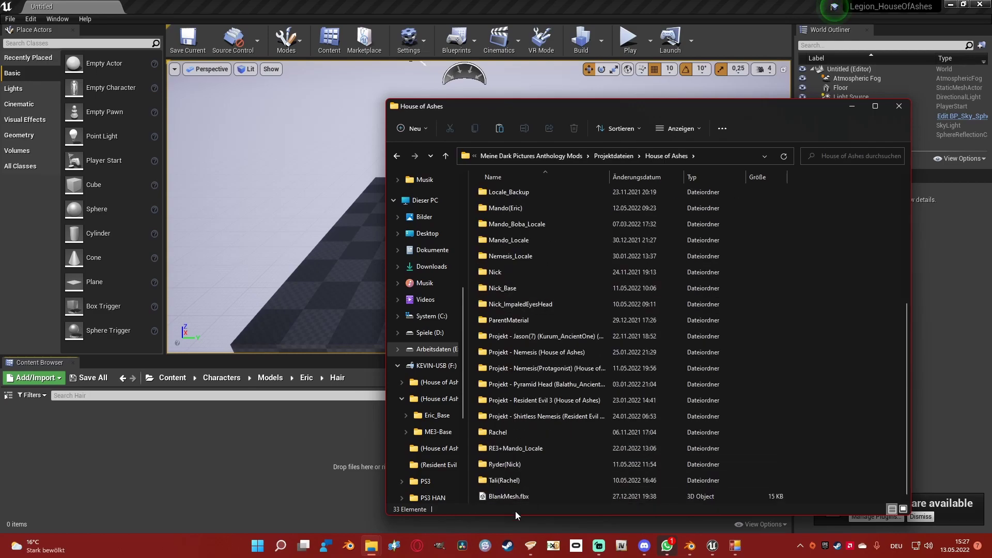
click(525, 497)
drag(511, 494, 277, 453)
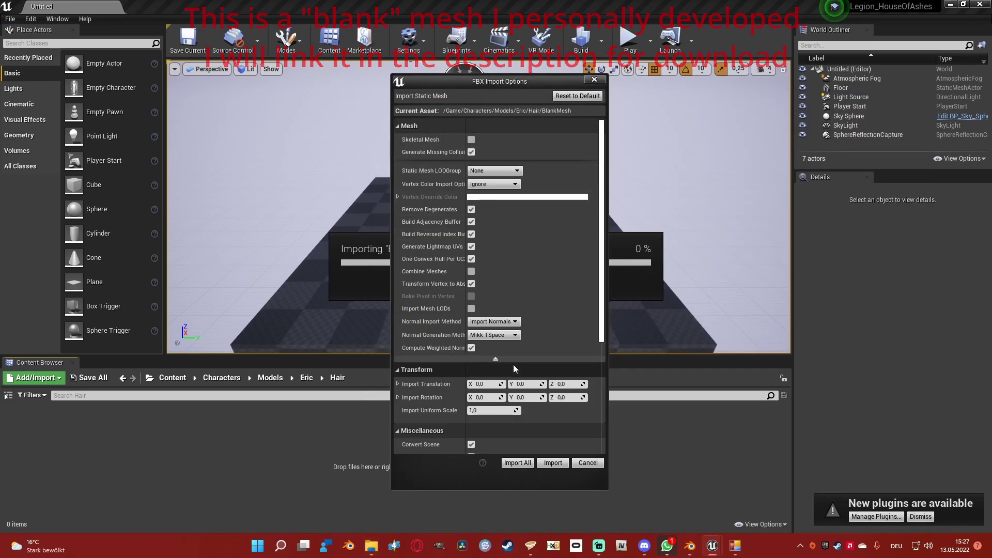
click(517, 463)
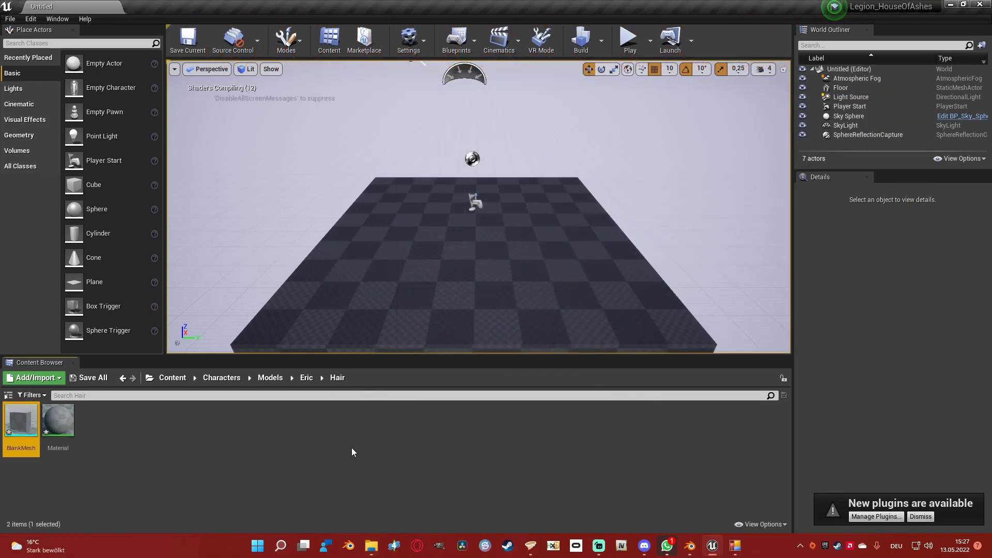
- Force delete the Material asset that was imported alongside the blank mesh
right_click(72, 446)
click(88, 239)
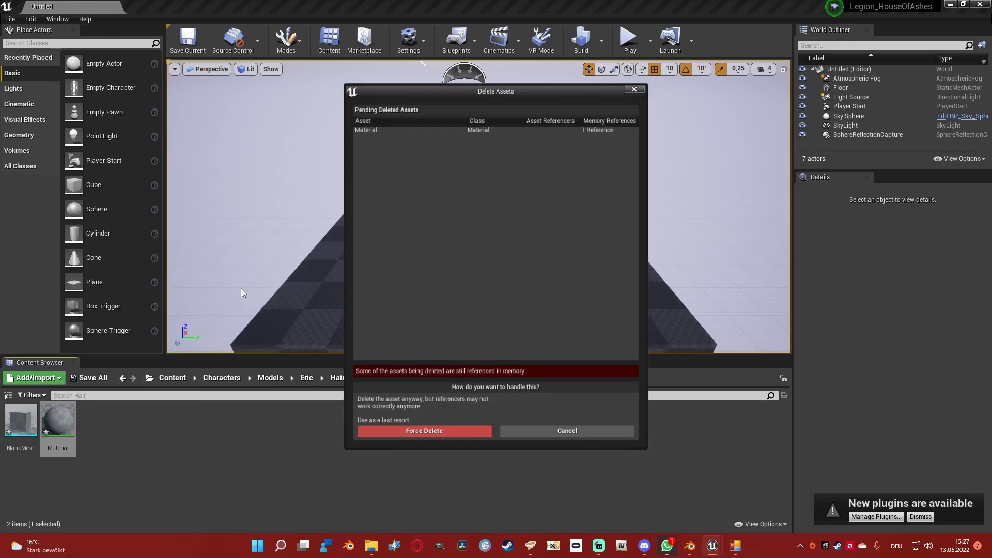
click(428, 438)
- Rename the BlankMesh asset in the Hair folder to EricStandardHair
right_click(22, 427)
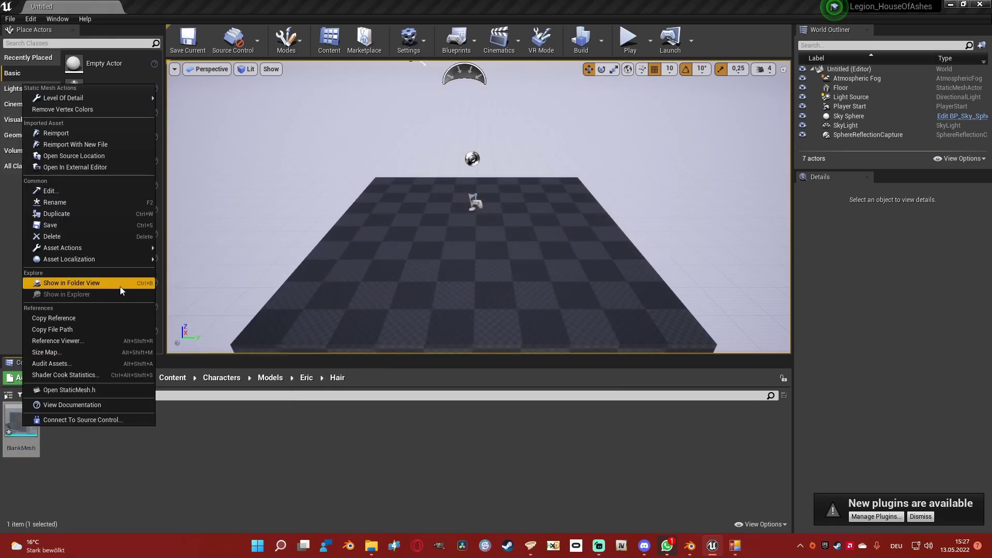
click(55, 202)
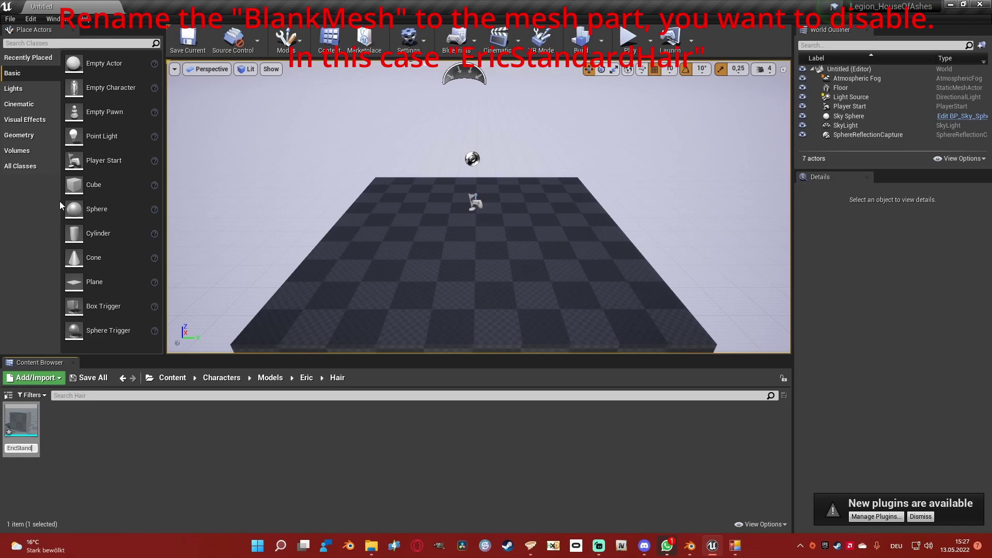
text(EricStandardHair)
key(Return)
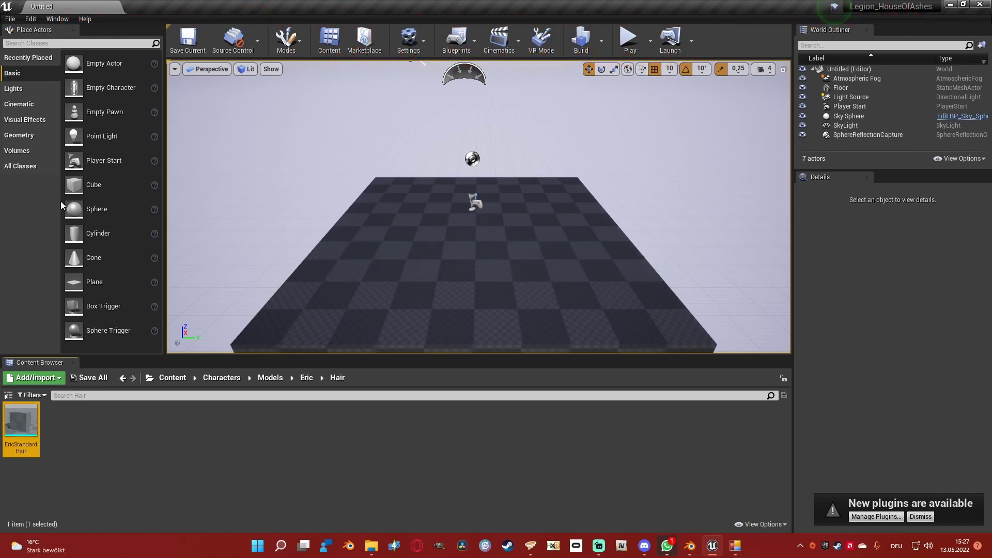
- Copy the EricStandardHair mesh and paste it into Eric > Head > Standard
click(20, 424)
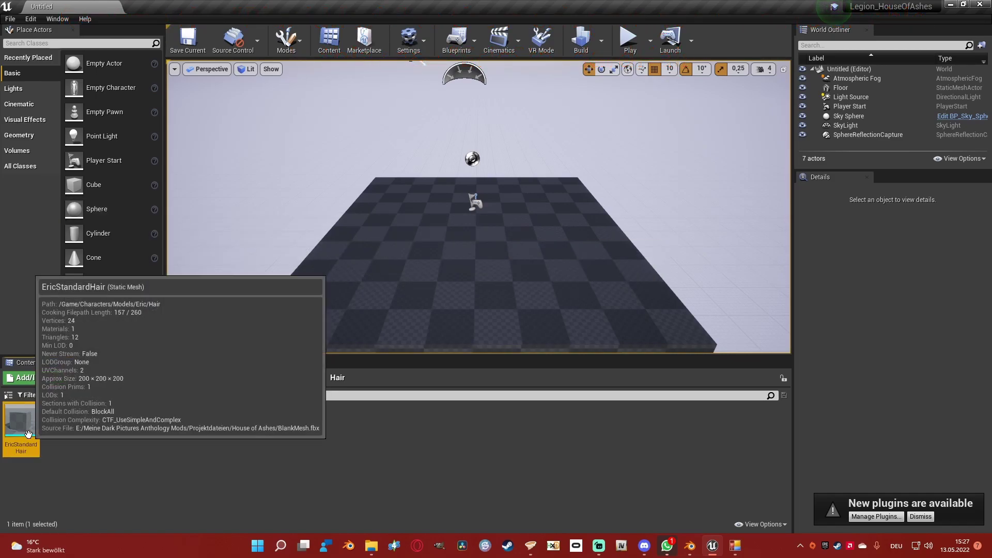
click(306, 378)
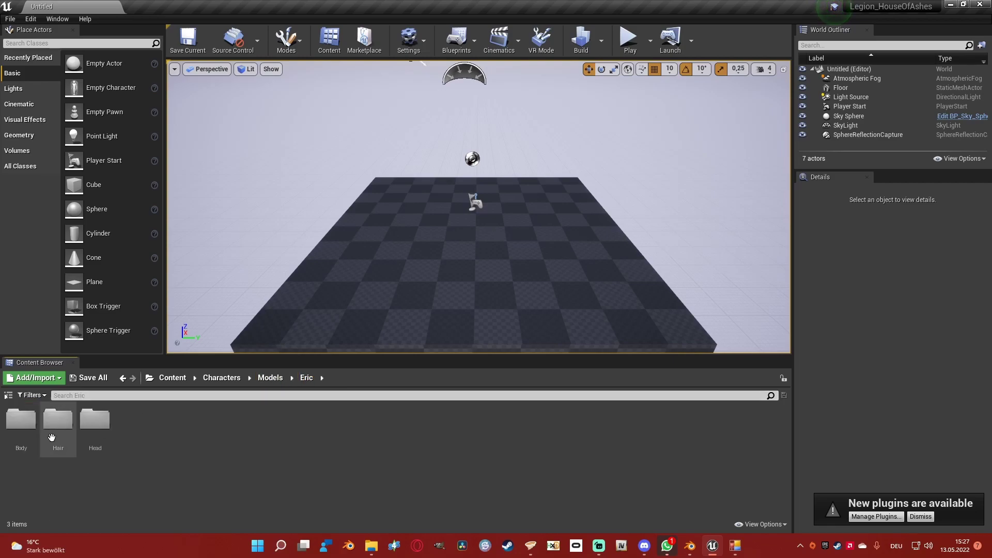
click(110, 441)
double_click(110, 441)
double_click(21, 421)
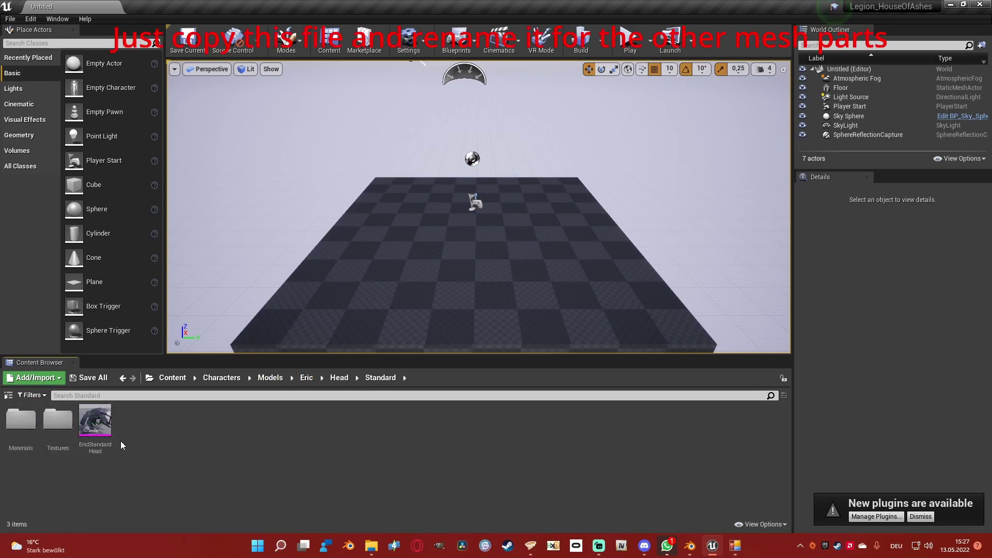
- Rename the pasted blank mesh in Head > Standard to EricStandardHeadGlasses
right_click(141, 438)
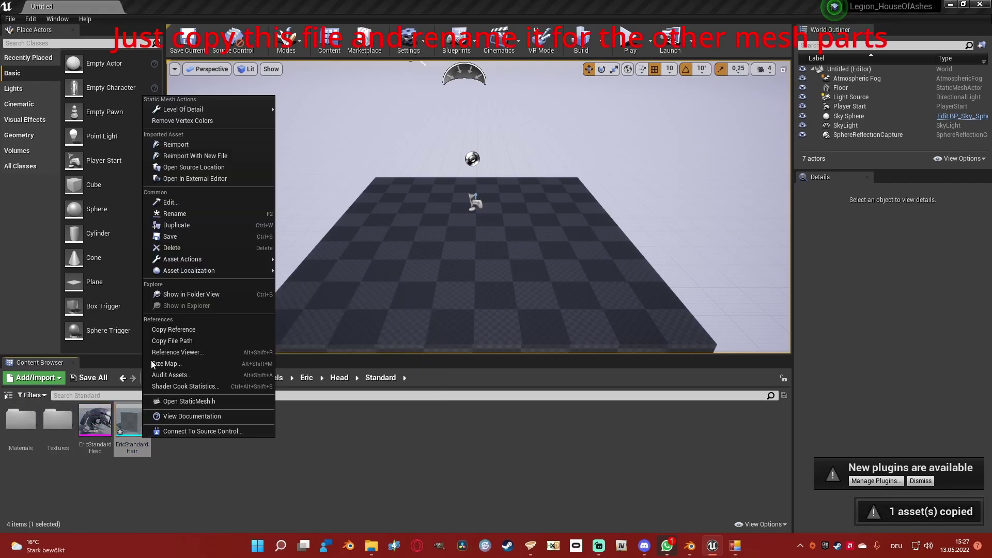
click(172, 216)
drag(148, 448, 141, 448)
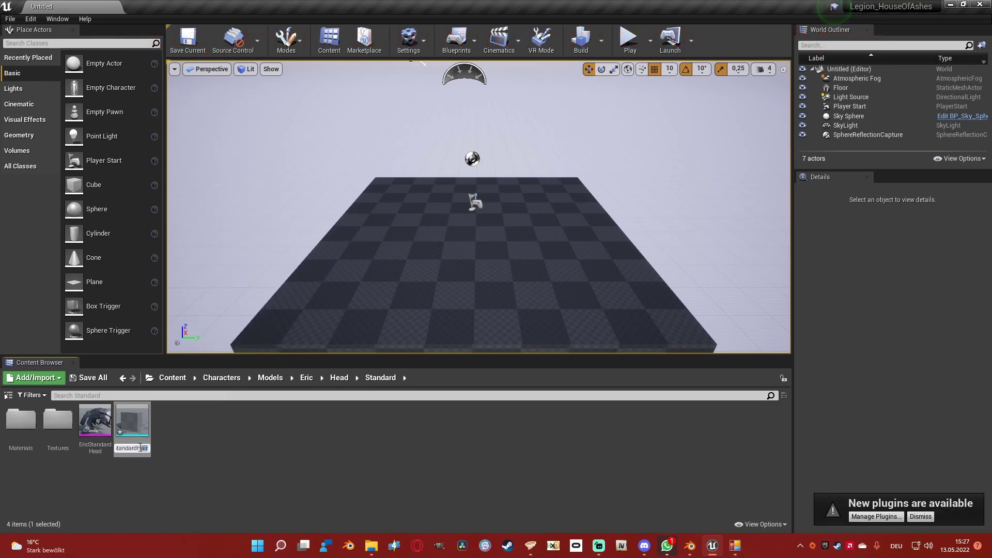
text(eadGlasses)
key(Return)
click(242, 439)
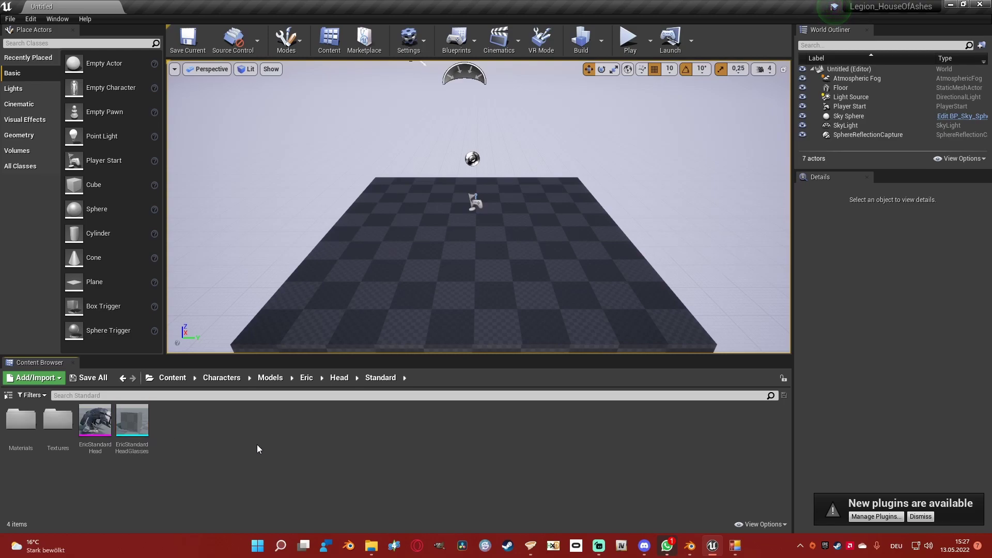
- Start packaging the project for Windows (64-bit) and delete the old WindowsNoEditor folder from the Mod folder
click(340, 380)
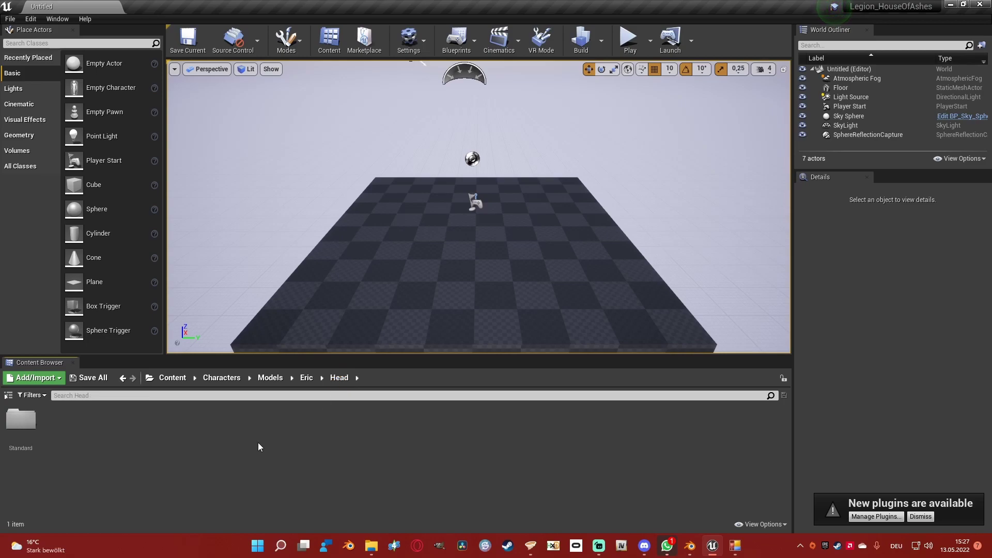
click(10, 19)
mouse_move(45, 189)
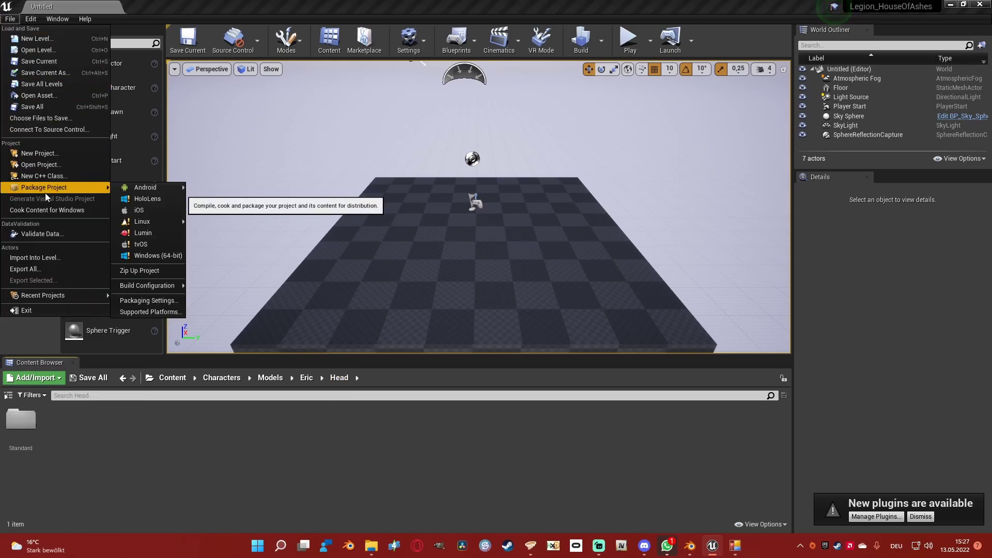
click(177, 258)
click(570, 302)
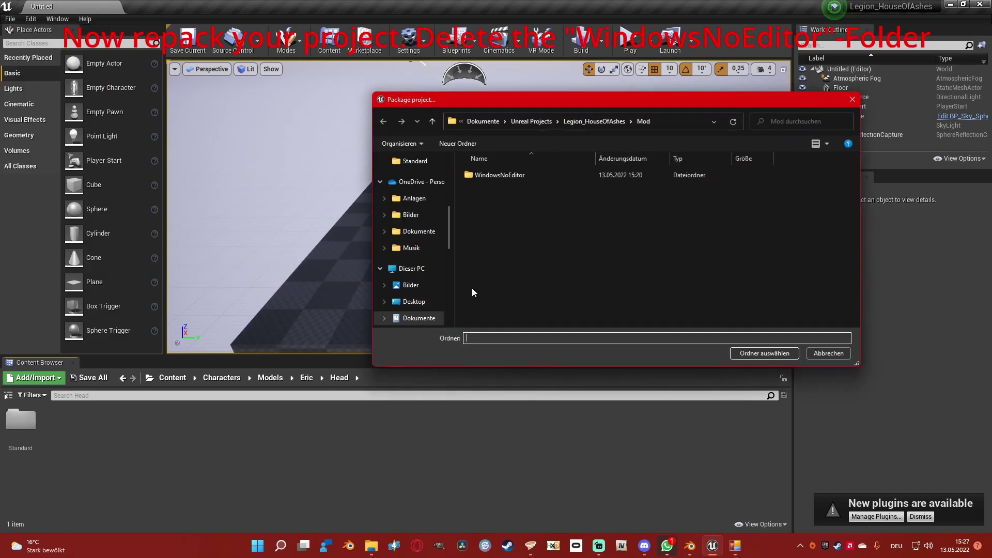
click(499, 176)
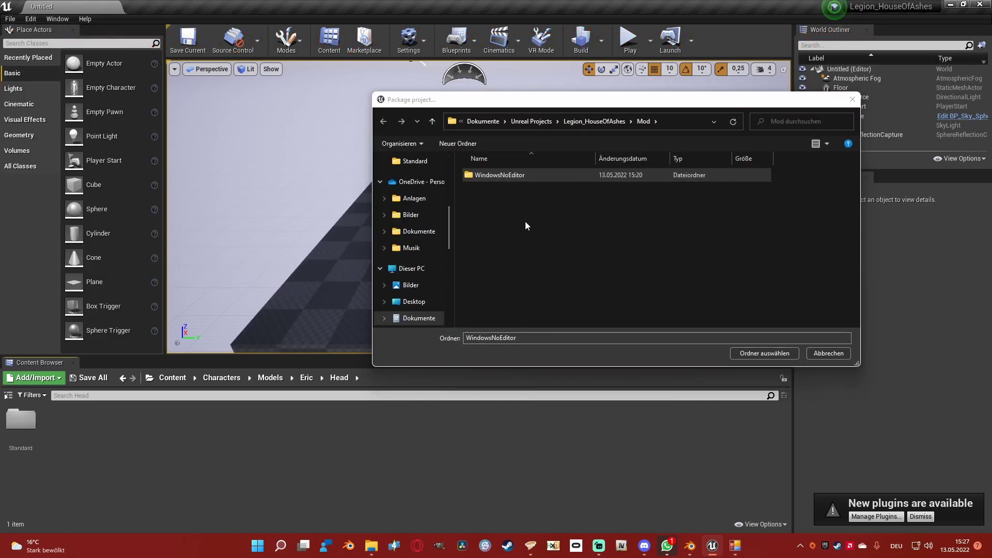
key(Delete)
- Choose the Mod folder of Legion_HouseOfAshes as the output location and package the project
click(594, 121)
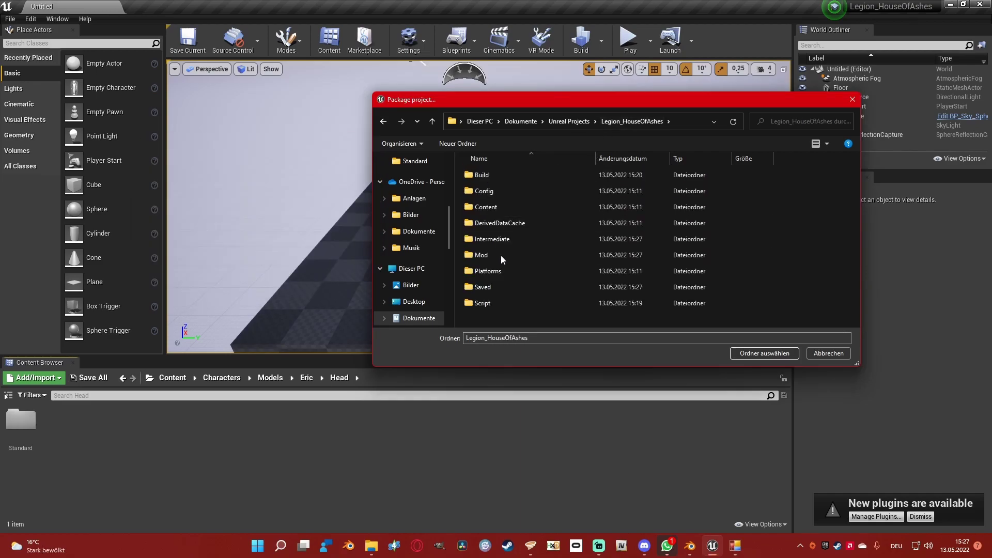
click(501, 256)
click(765, 353)
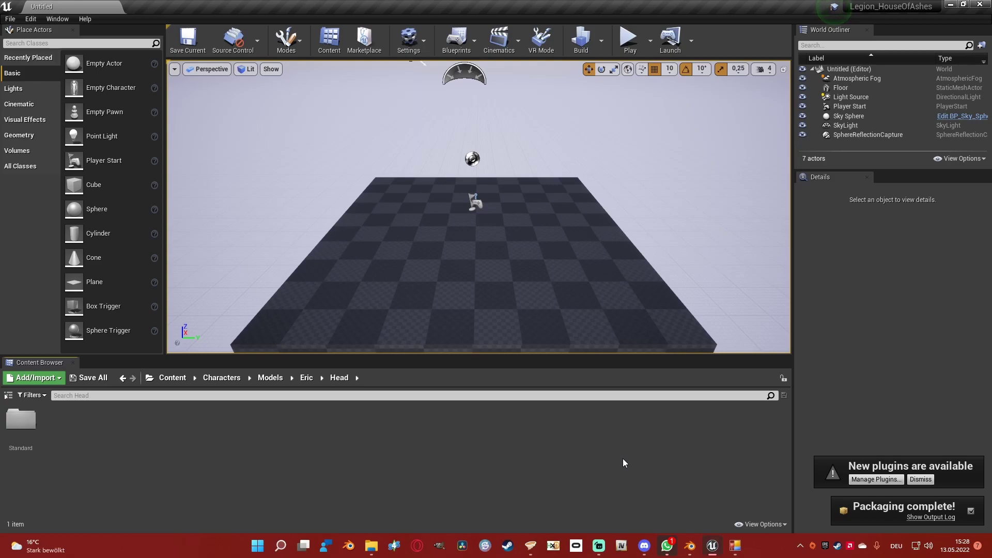
- In File Explorer, copy the packaged Content folder from Unreal Projects > Legion_HouseOfAshes > Mod > WindowsNoEditor > Legion_HouseOfAshes
mouse_move(372, 546)
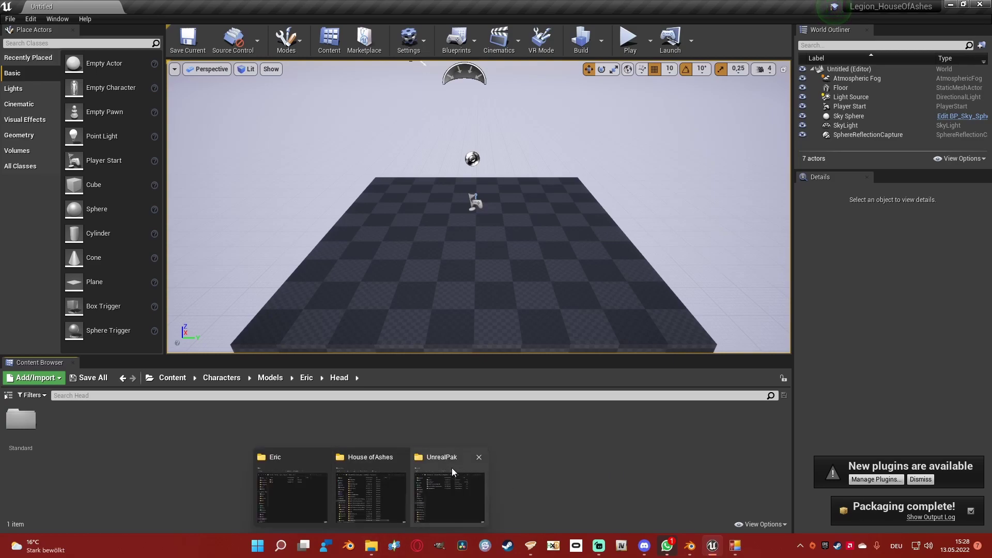
click(291, 496)
scroll(425, 250, up, 2)
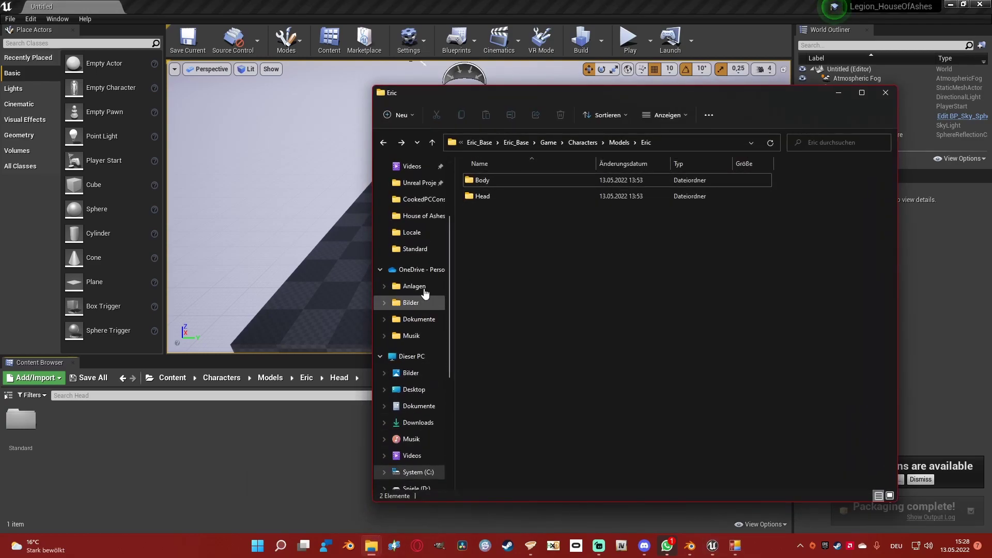
click(422, 252)
scroll(569, 300, down, 3)
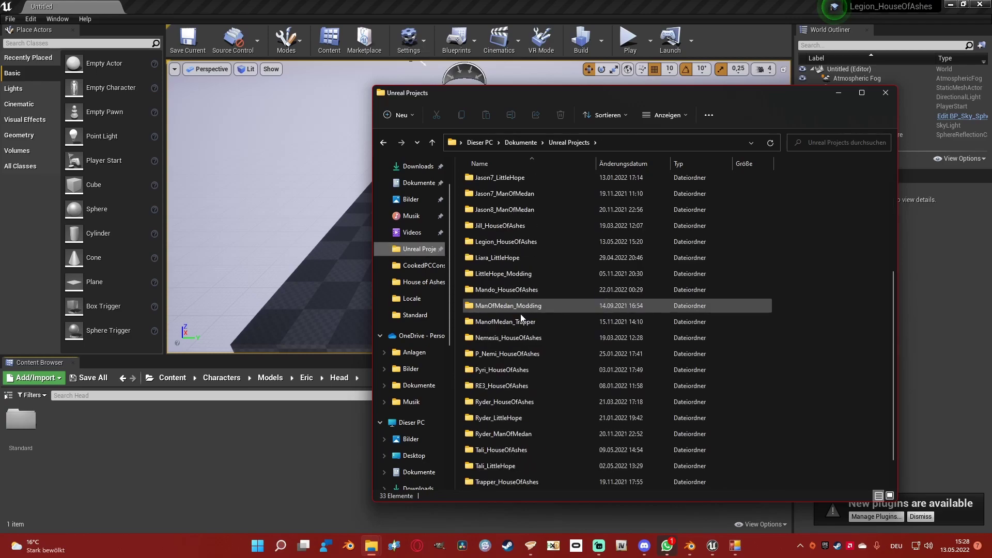
click(507, 242)
double_click(507, 241)
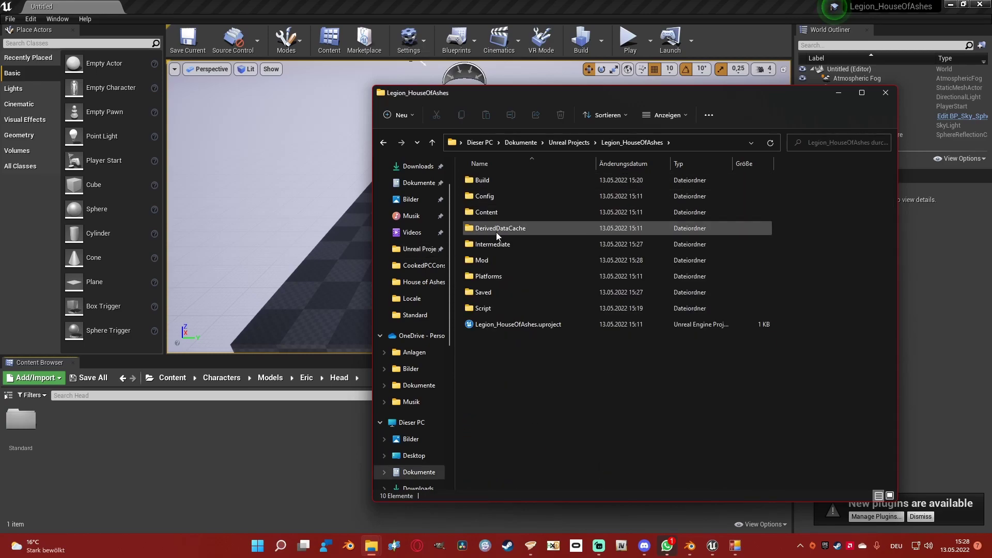
double_click(491, 264)
double_click(498, 179)
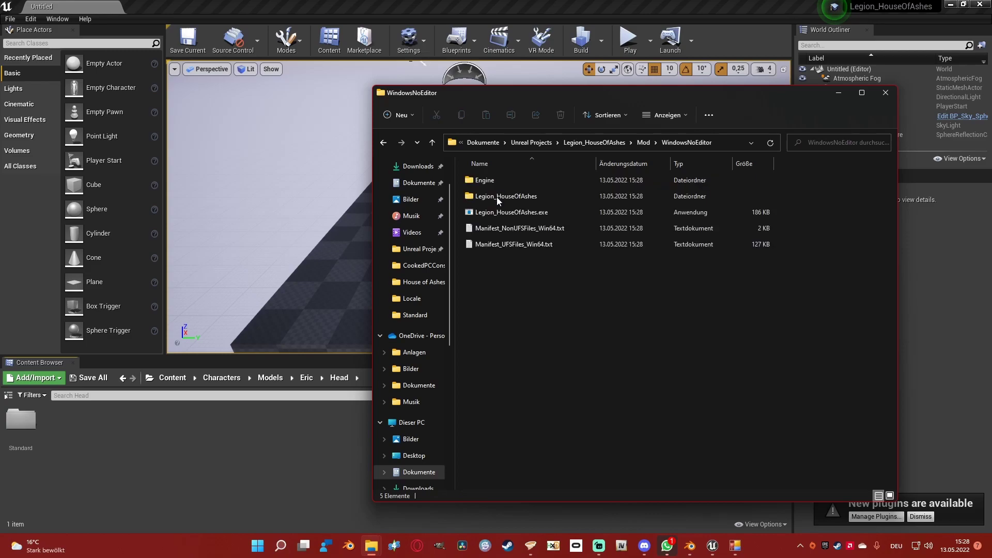
double_click(498, 197)
click(490, 200)
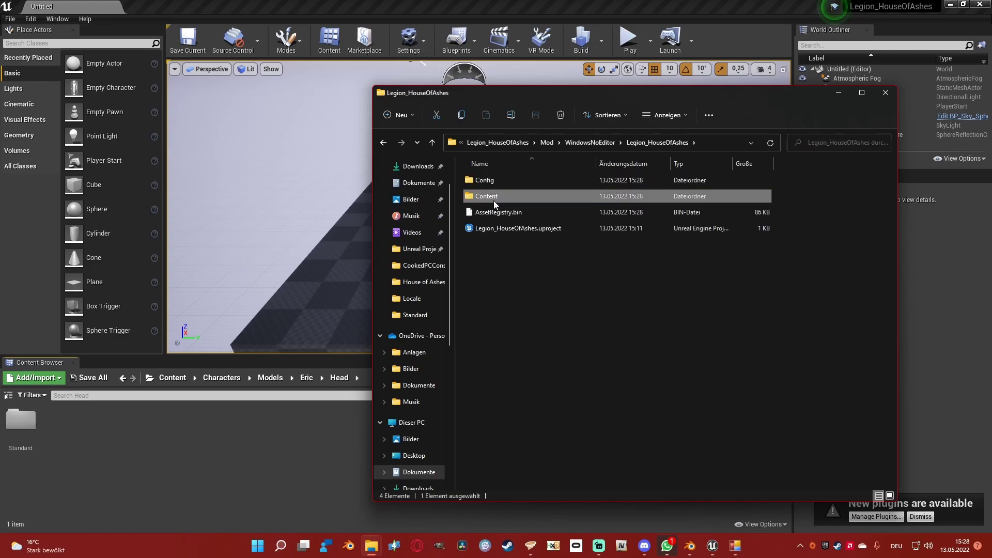
- Browse to Konvertierte Daten > House of Ashes > Legion(Eric) > SMG025 and delete the old folder contents
mouse_move(373, 546)
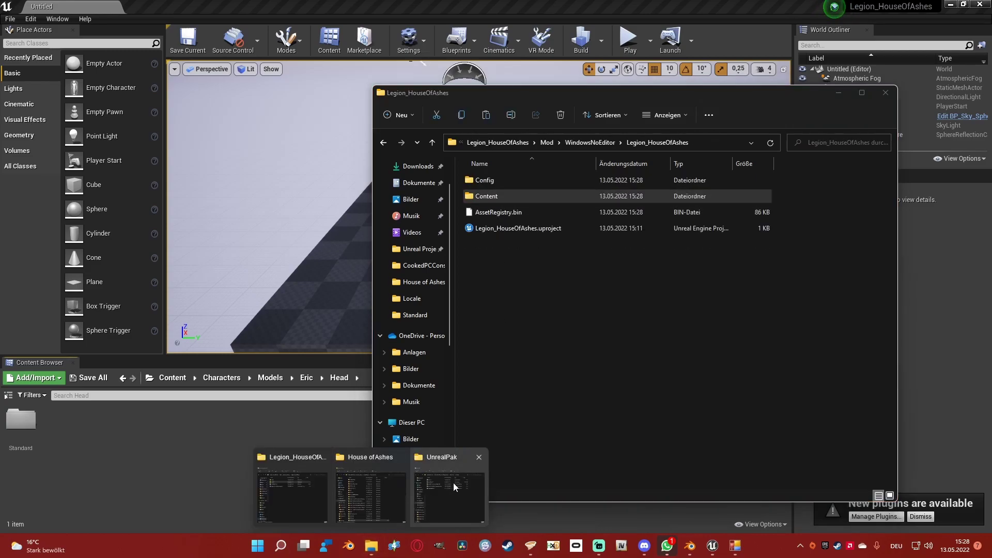
click(374, 488)
scroll(545, 414, up, 5)
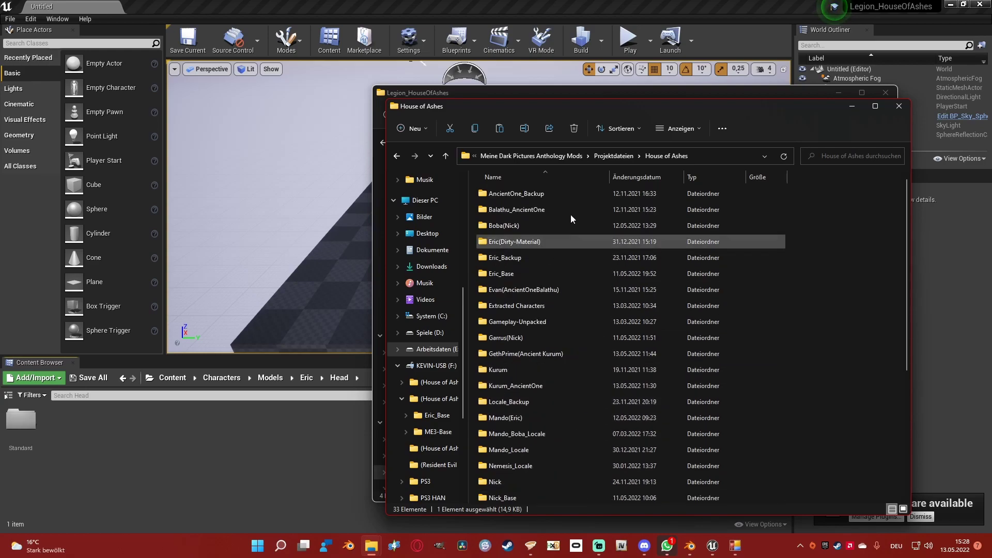
click(575, 154)
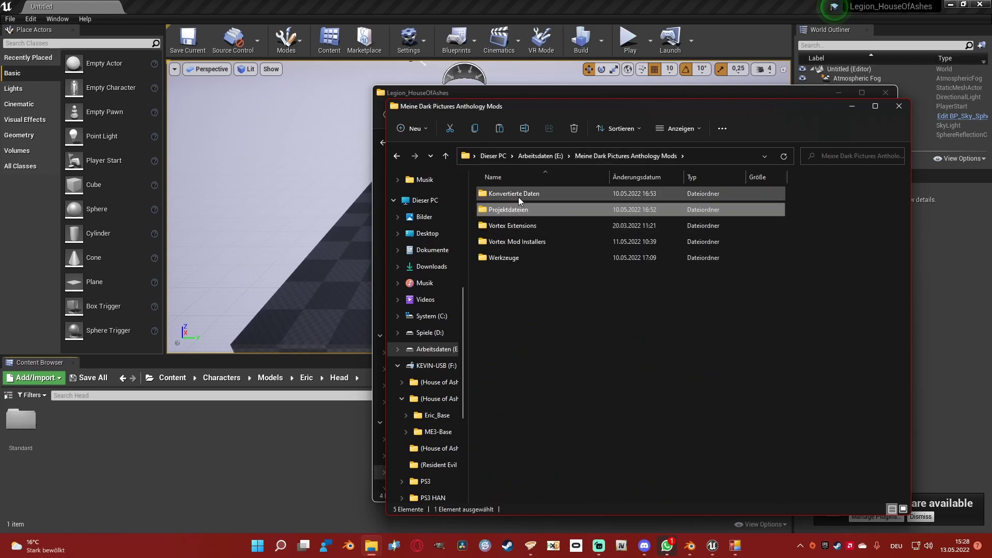
double_click(519, 197)
double_click(513, 198)
scroll(532, 308, down, 2)
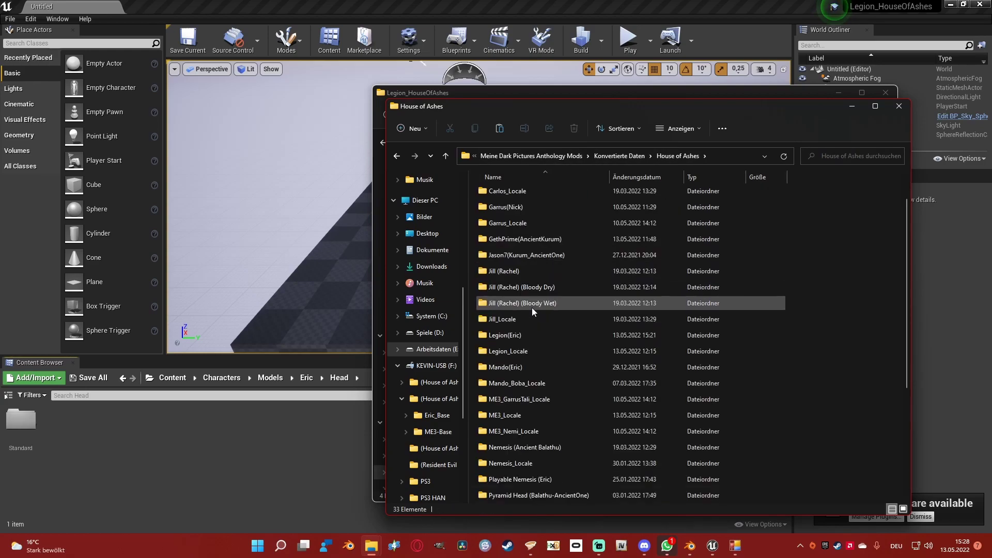
click(516, 335)
double_click(515, 335)
double_click(499, 193)
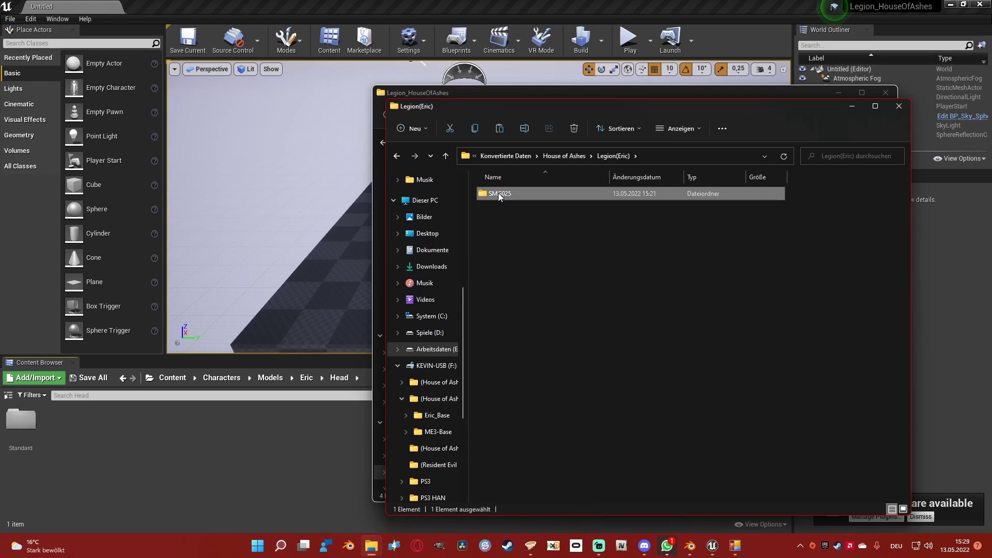
click(508, 195)
key(Delete)
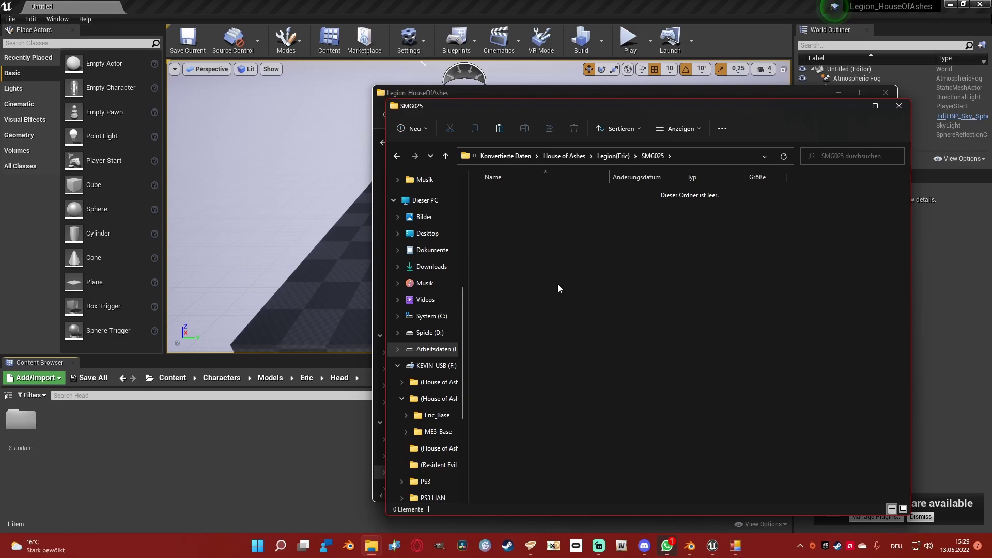
- Paste the Content folder into SMG025, and pack the Legion(Eric) folder into a compressed .pak with UnrealPak-With-Compression.bat
key(ctrl+z)
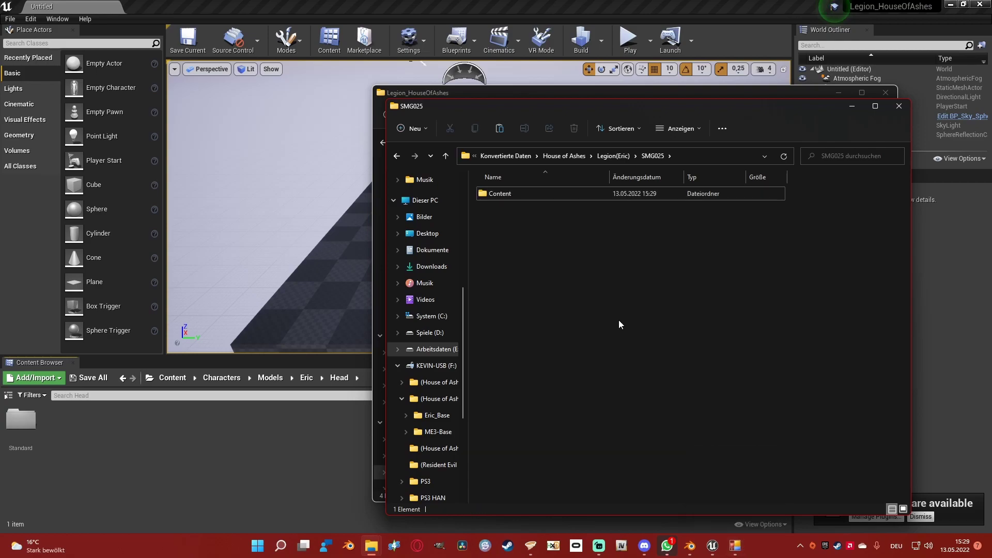
click(571, 155)
mouse_move(371, 546)
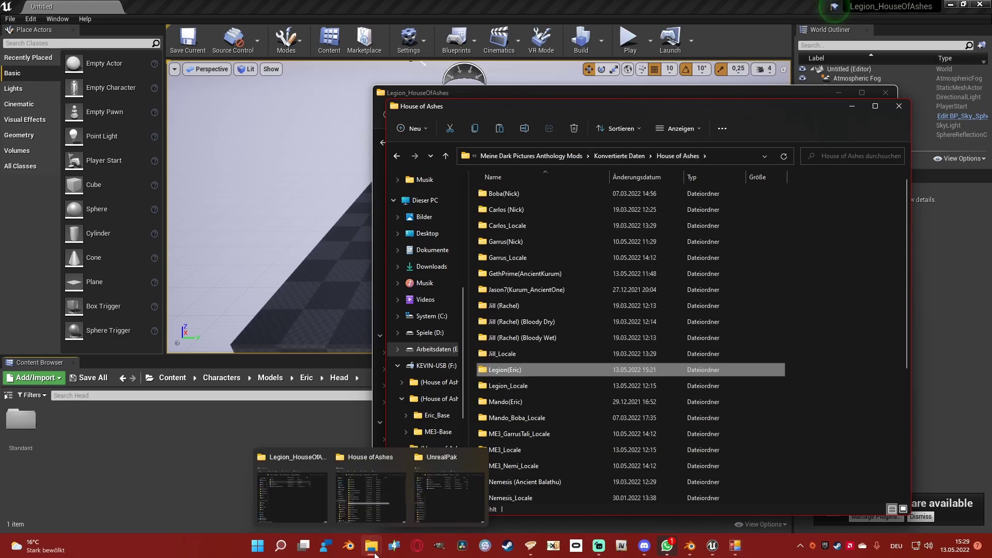
click(437, 489)
click(571, 370)
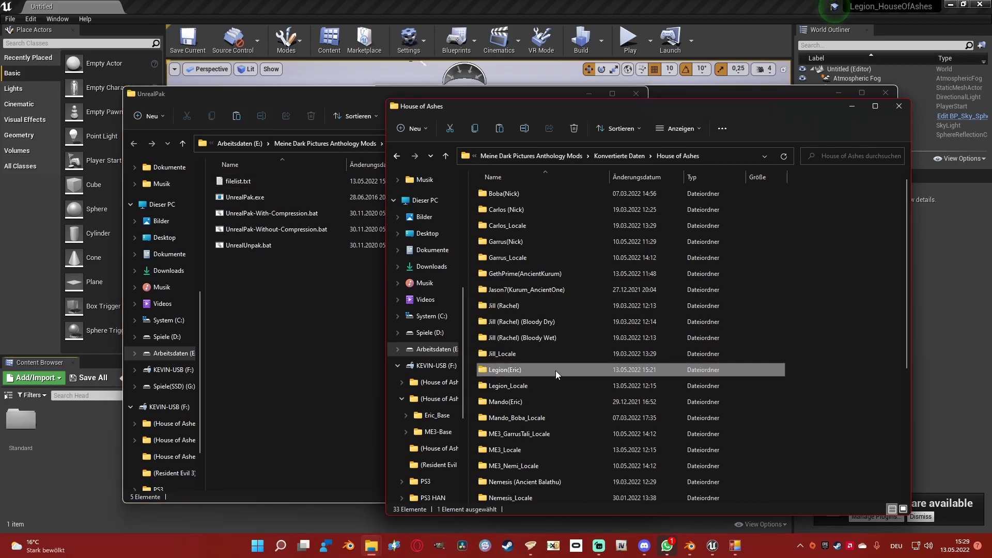
drag(555, 370, 270, 212)
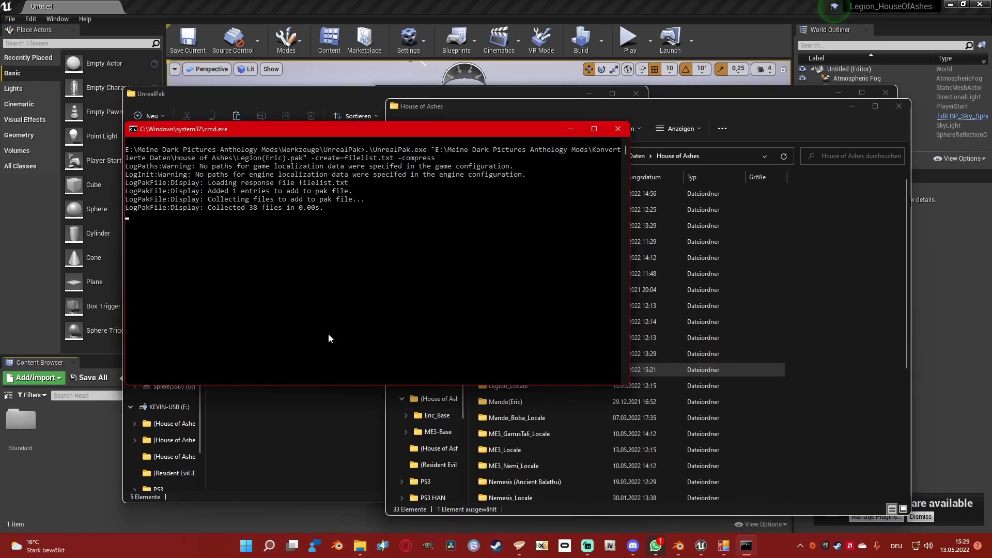
scroll(562, 432, down, 5)
click(518, 495)
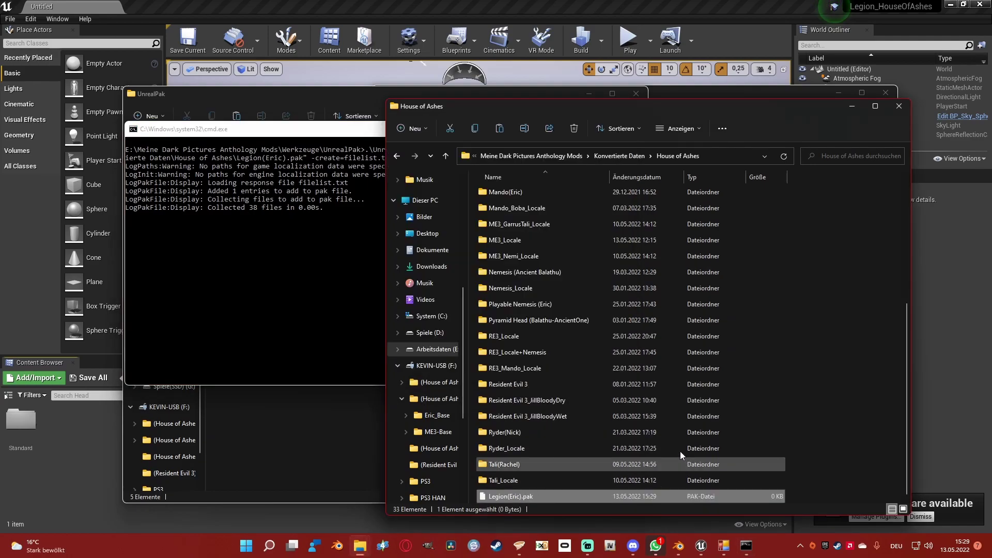
click(323, 316)
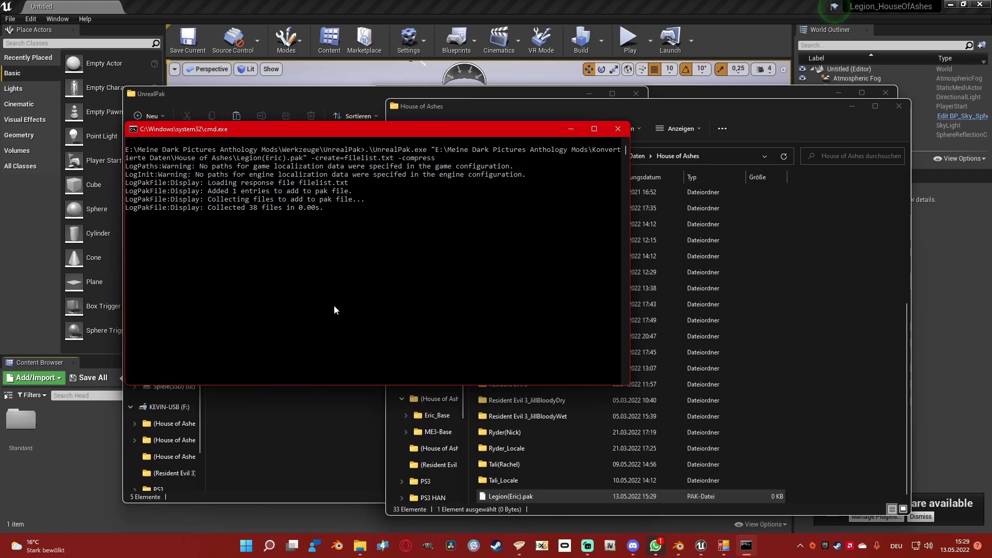
key(Return)
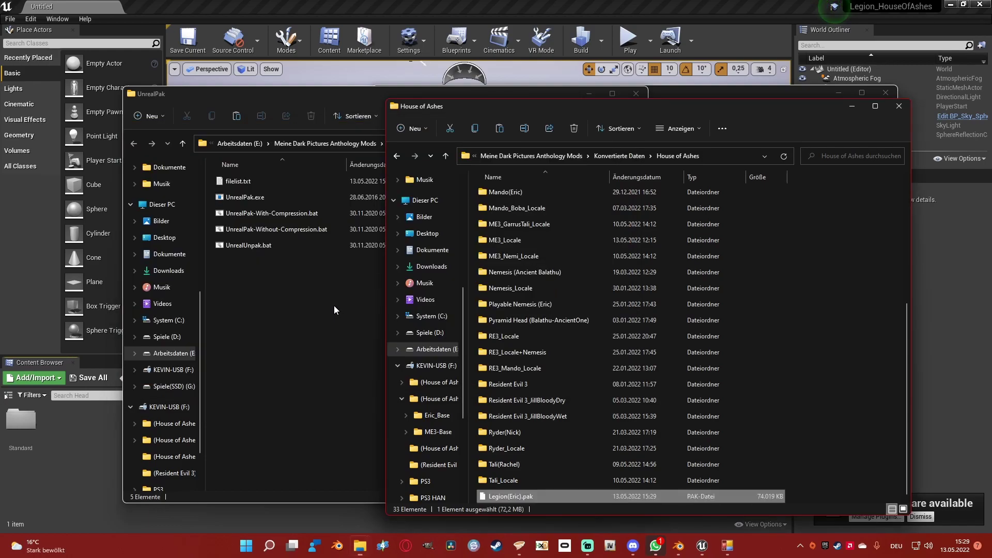
- Cut the new Legion(Eric).pak, switch to Vortex, and paste it into the Legion (Eric) mod's folder, replacing the old file
click(826, 444)
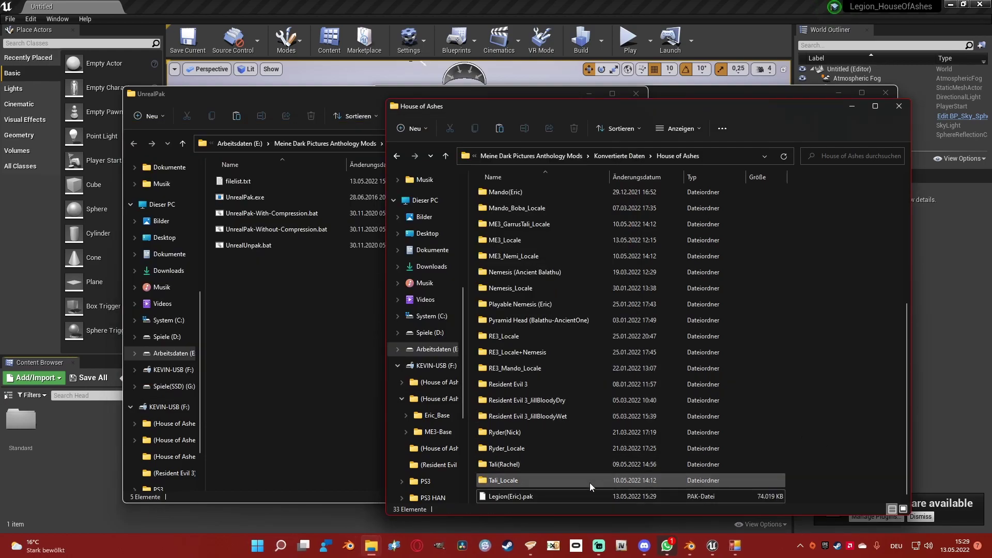
click(535, 496)
drag(535, 495, 275, 247)
right_click(279, 225)
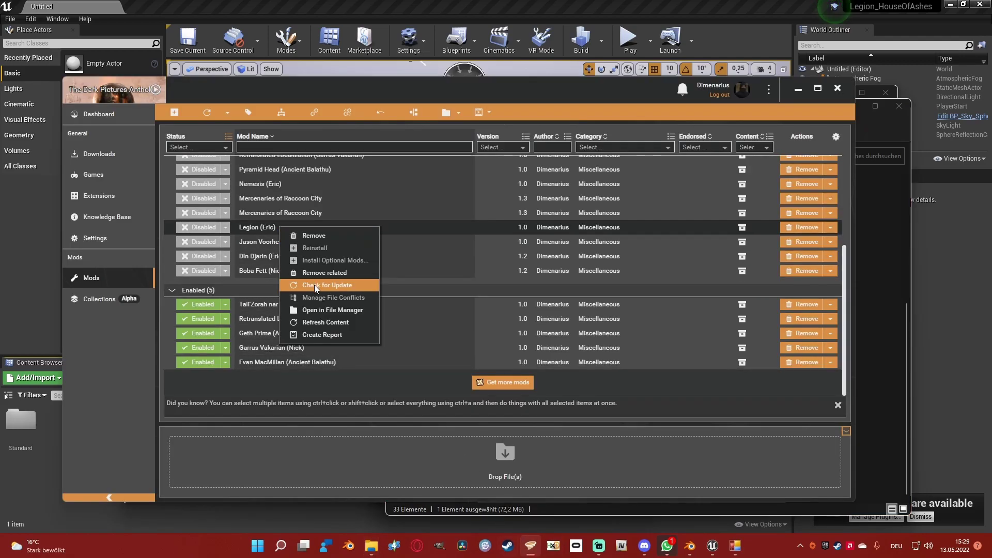
click(320, 309)
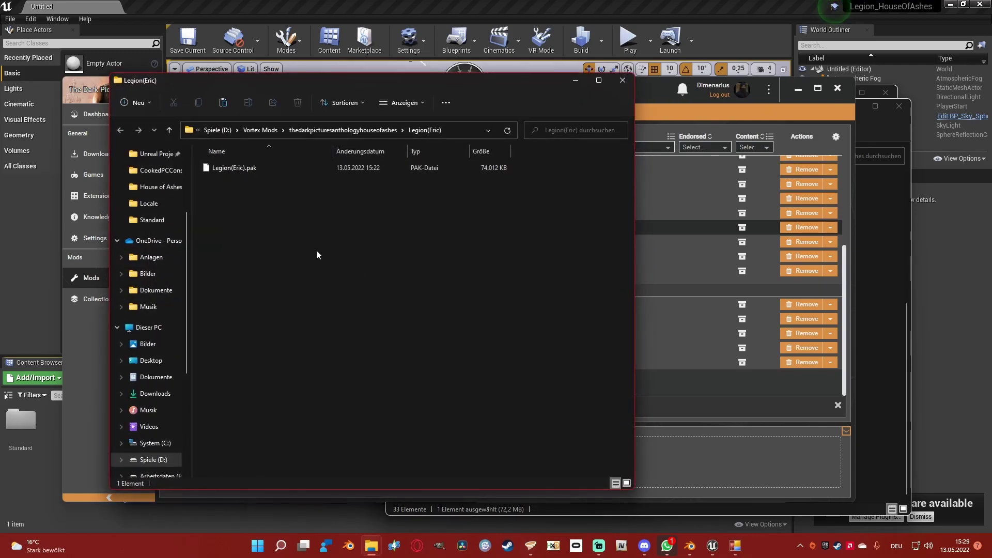
key(ctrl+v)
click(421, 202)
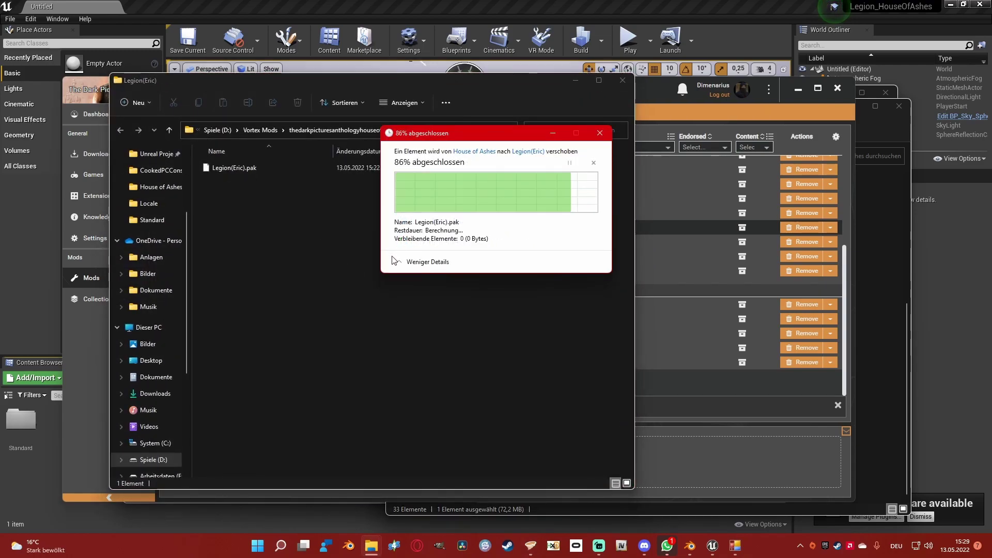
click(622, 80)
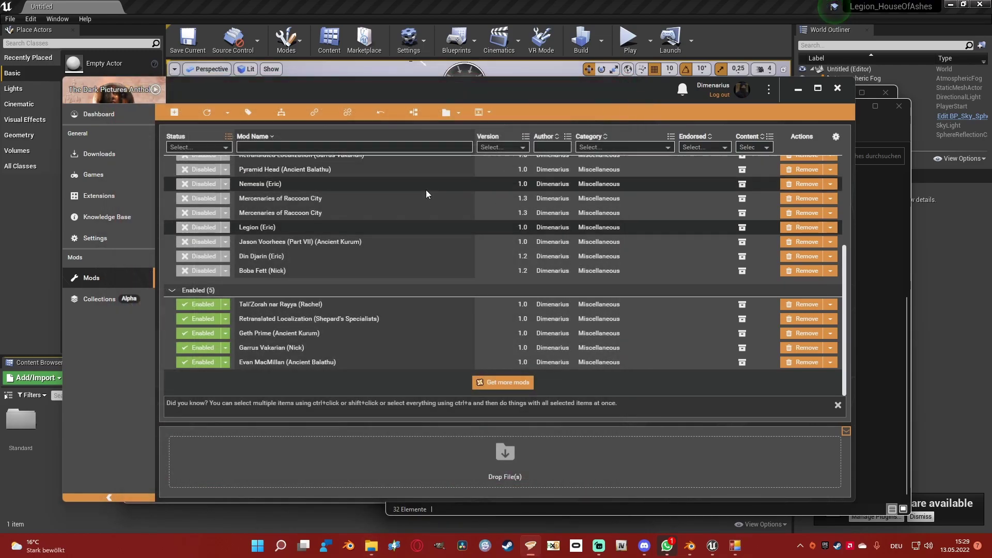
- Enable the Legion (Eric) mod and launch House of Ashes from Vortex
click(156, 88)
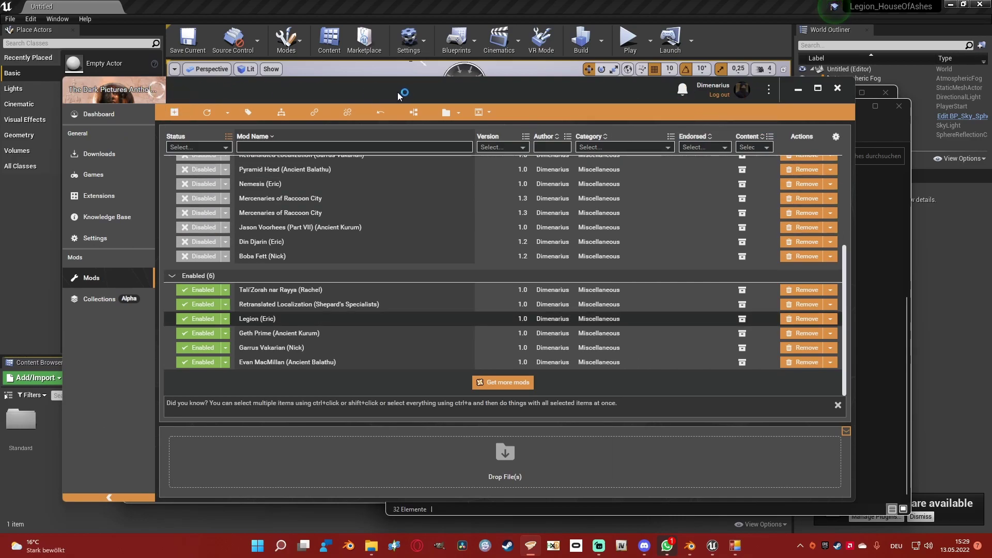